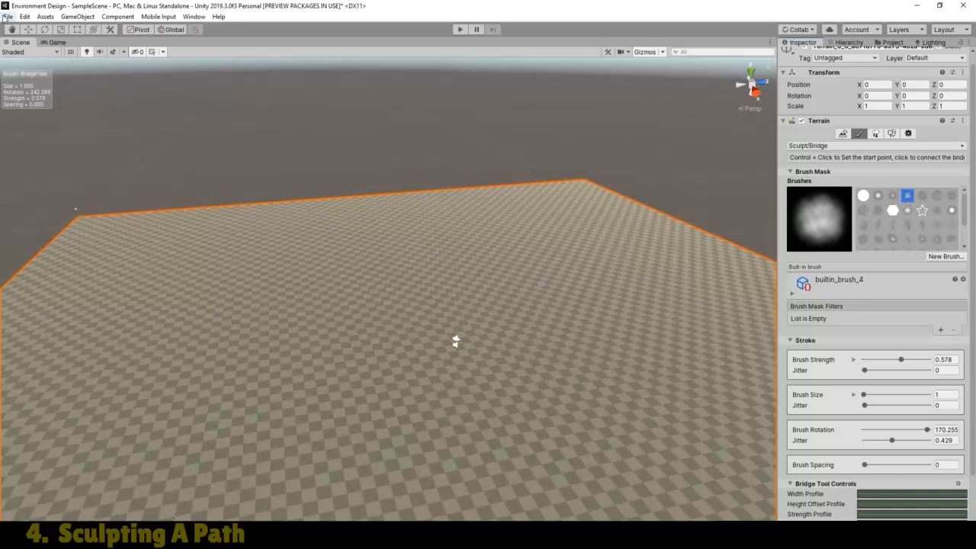
Save the scene as Forrest in the project's Scenes folder
{"action": "left_click", "coordinate": [7, 17]}
{"action": "left_click", "coordinate": [30, 62]}
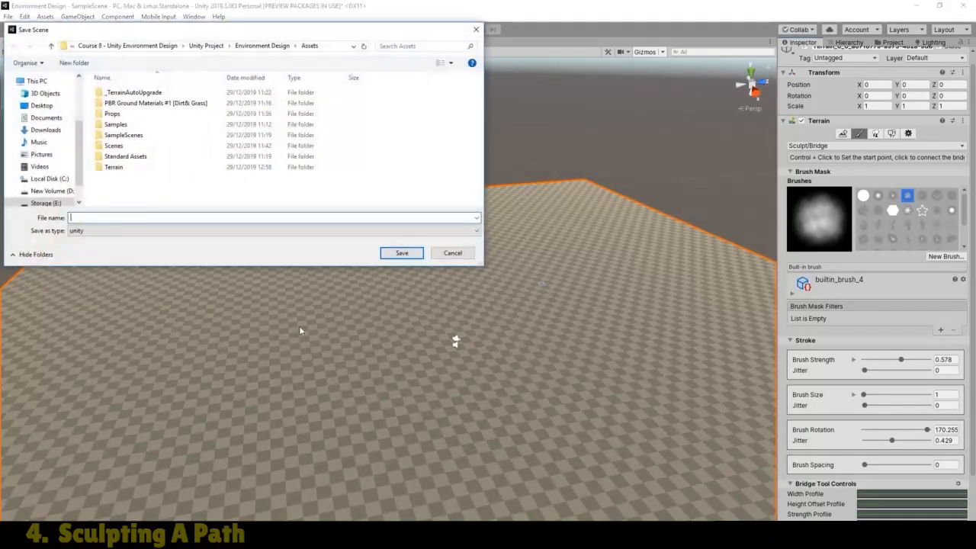
{"action": "double_click", "coordinate": [145, 146]}
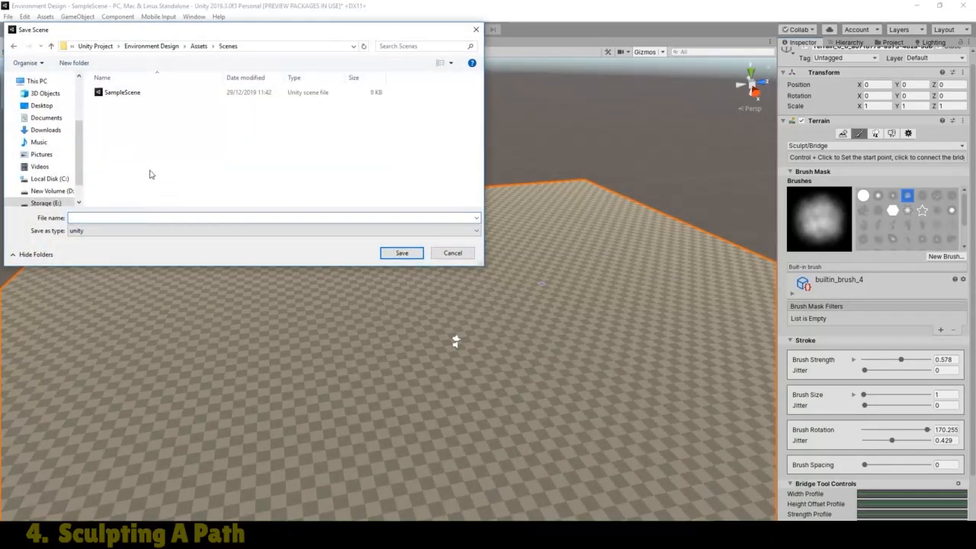
{"action": "left_click", "coordinate": [110, 219]}
{"action": "type", "text": "Fo"}
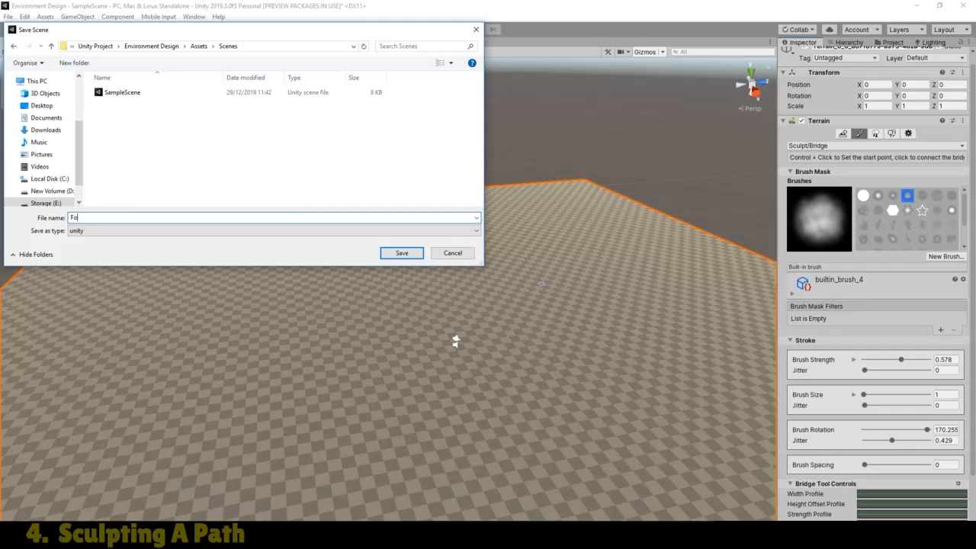
{"action": "type", "text": "rrest"}
{"action": "key", "text": "Return"}
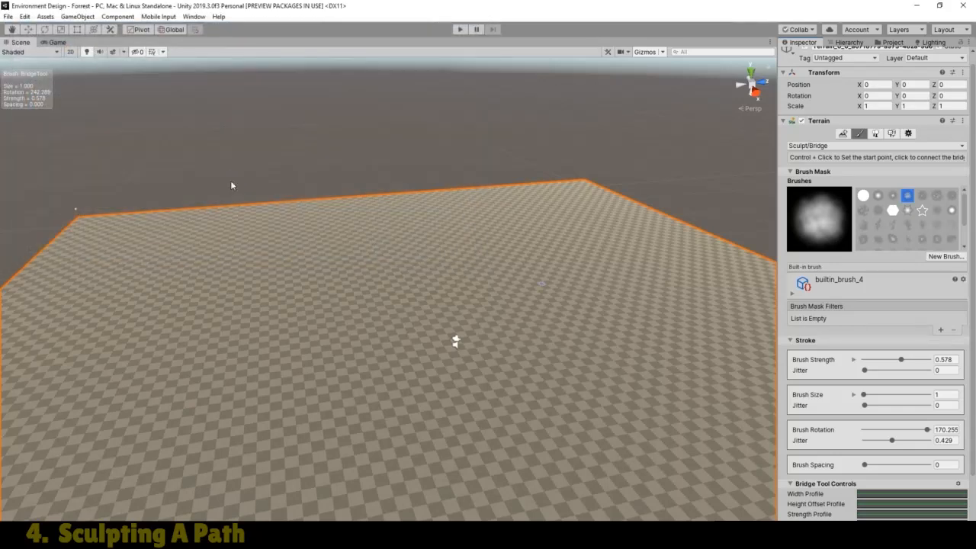
Switch the scene view to a perspective view looking straight down, with the terrain centred and filling most of the view
{"action": "left_click", "coordinate": [11, 30]}
{"action": "scroll", "coordinate": [291, 251], "scroll_direction": "down", "scroll_amount": 3}
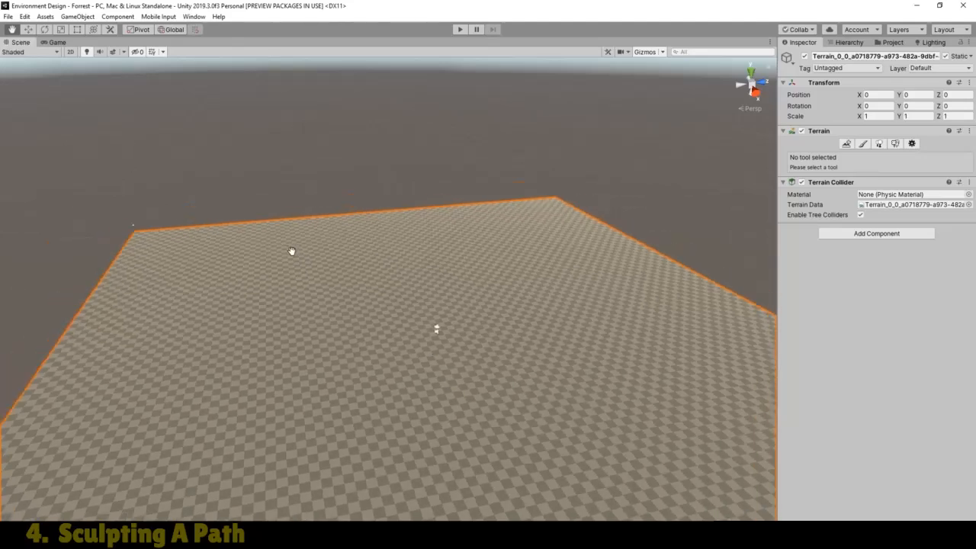
{"action": "right_click_drag", "start_coordinate": [323, 311], "coordinate": [224, 295]}
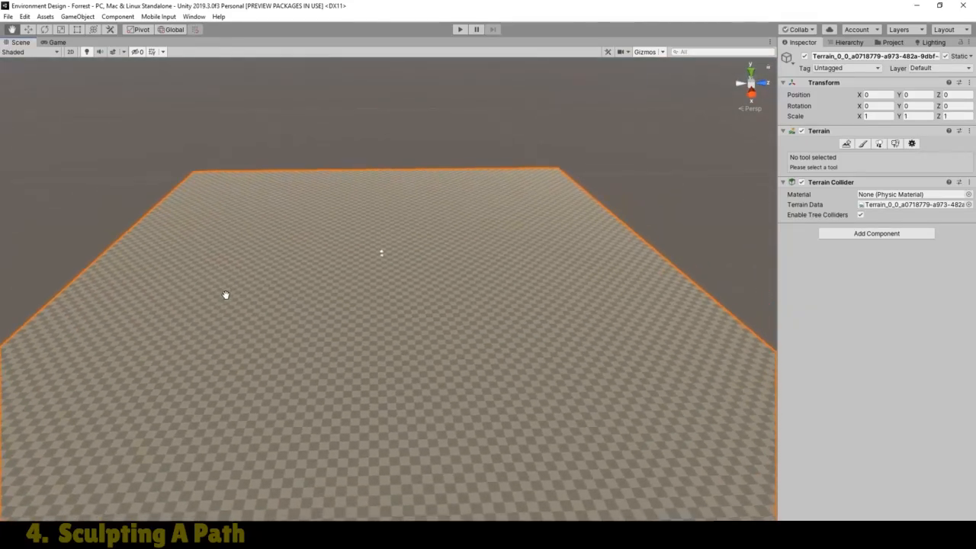
{"action": "scroll", "coordinate": [270, 298], "scroll_direction": "down", "scroll_amount": 2}
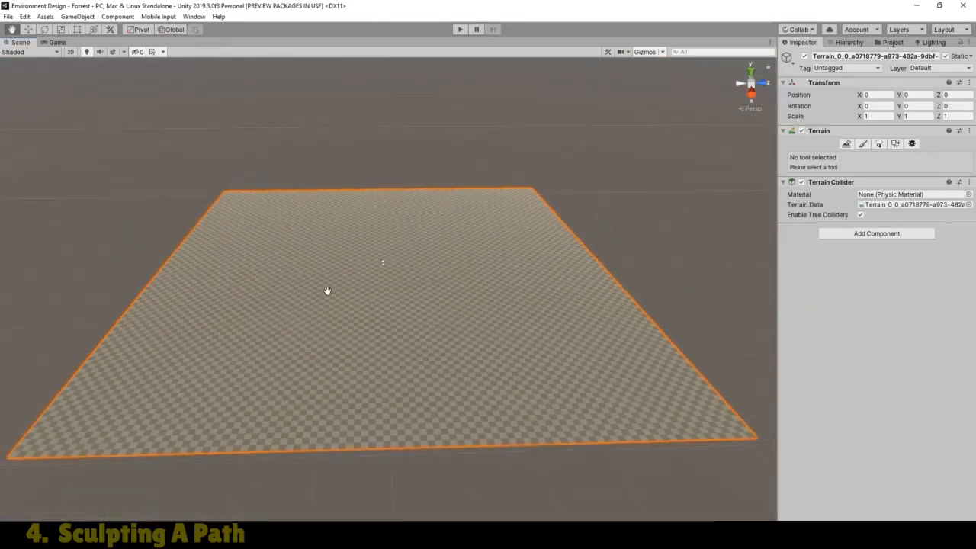
{"action": "left_click", "coordinate": [752, 72]}
{"action": "left_click_drag", "start_coordinate": [615, 275], "coordinate": [418, 254]}
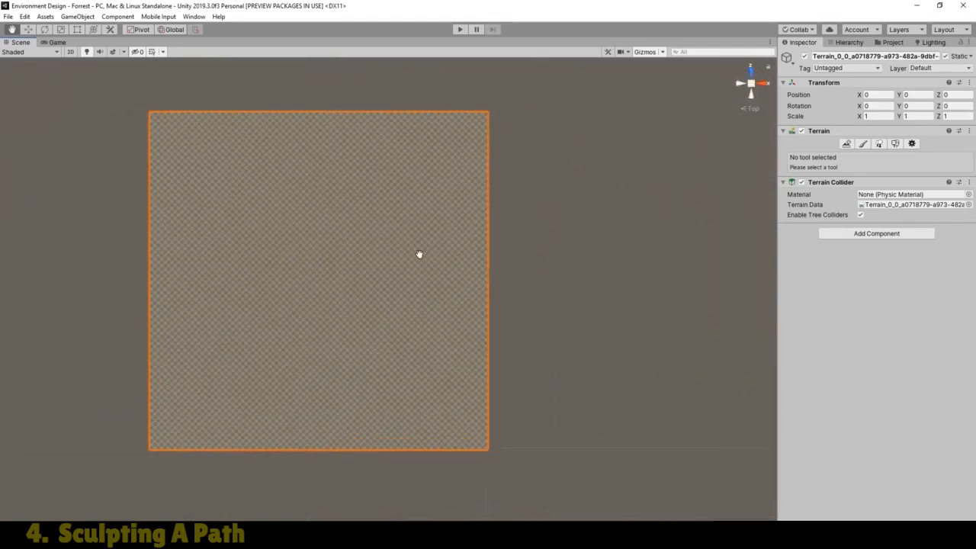
{"action": "scroll", "coordinate": [366, 304], "scroll_direction": "up", "scroll_amount": 4}
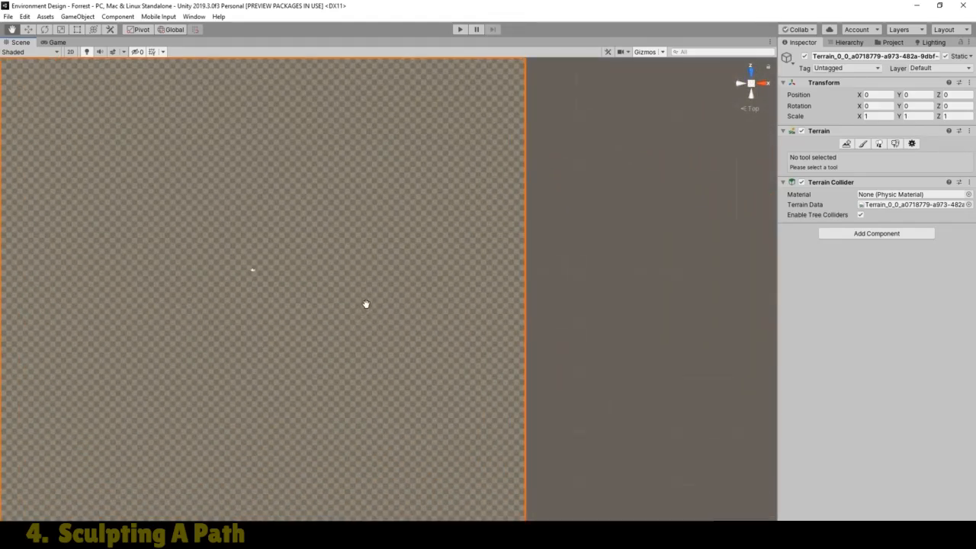
{"action": "scroll", "coordinate": [366, 305], "scroll_direction": "down", "scroll_amount": 2}
{"action": "left_click_drag", "start_coordinate": [366, 305], "coordinate": [407, 321]}
{"action": "right_click_drag", "start_coordinate": [408, 321], "coordinate": [409, 321]}
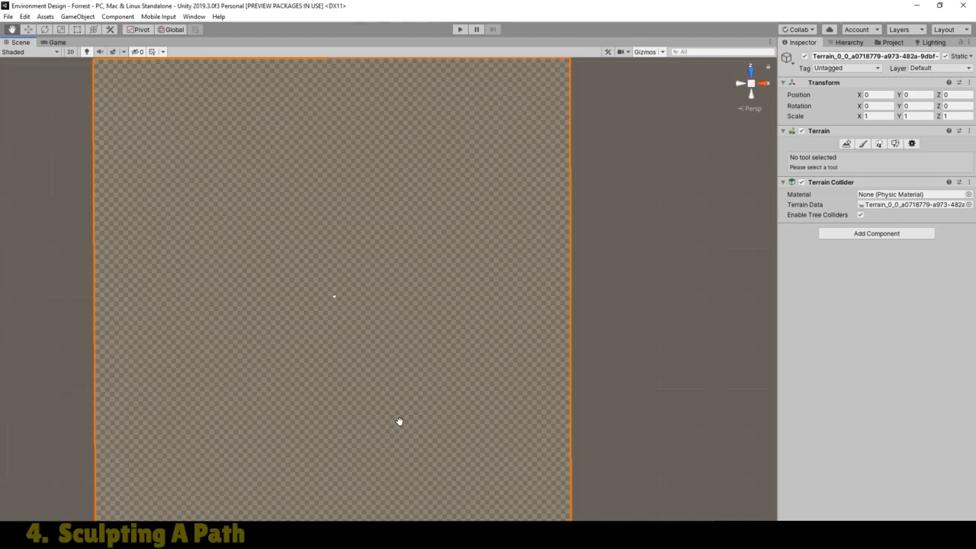
Activate the terrain's Sculpt/Bridge tool and set its brush strength to 0.5 and brush size to 8
{"action": "left_click", "coordinate": [864, 144]}
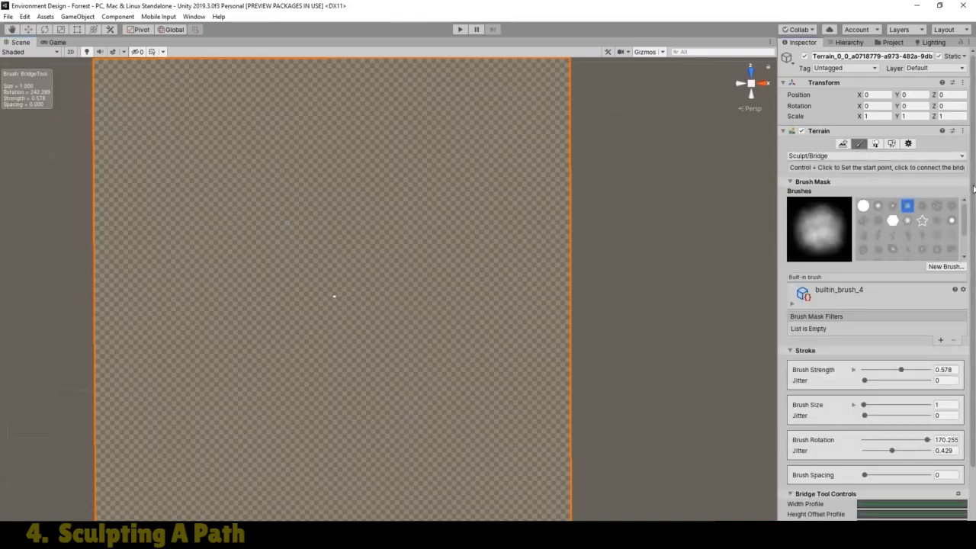
{"action": "scroll", "coordinate": [975, 327], "scroll_direction": "down", "scroll_amount": 3}
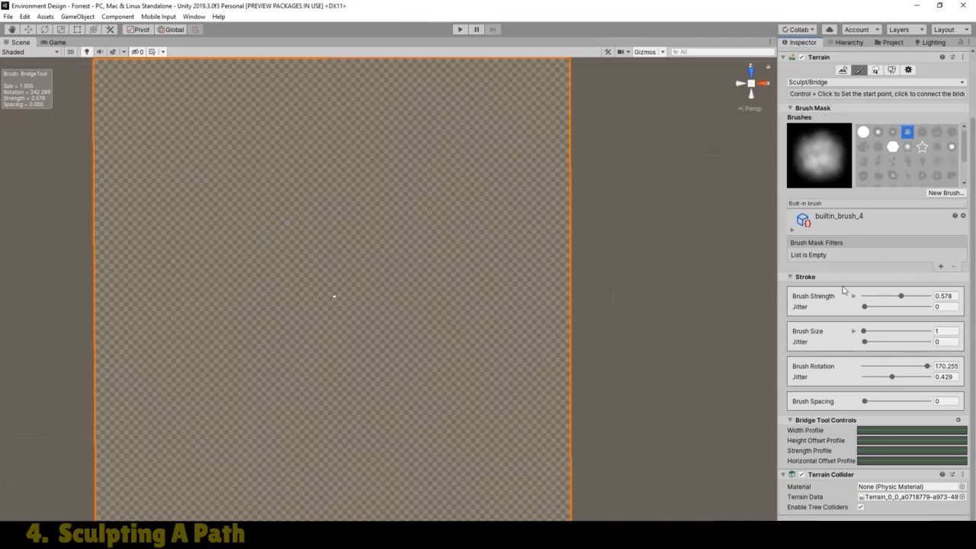
{"action": "left_click", "coordinate": [956, 297]}
{"action": "double_click", "coordinate": [958, 296]}
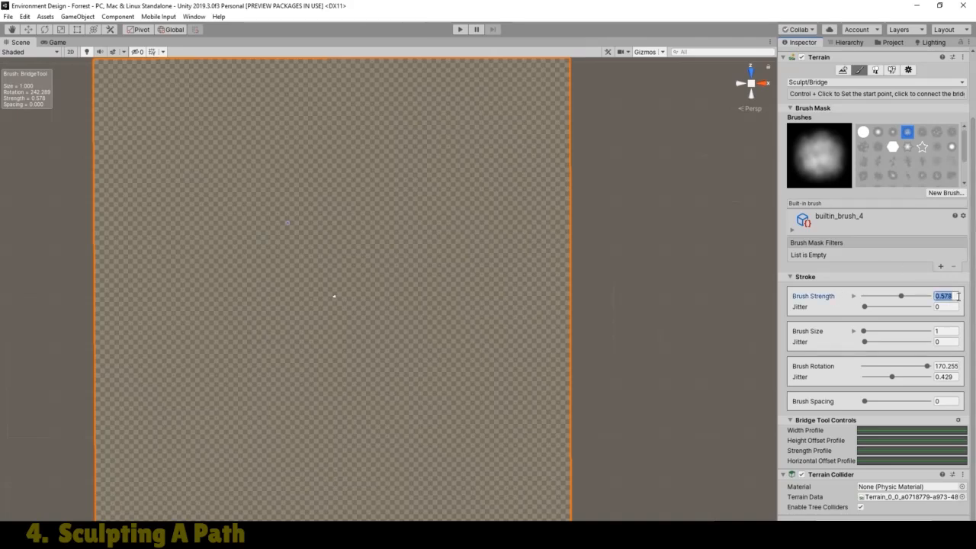
{"action": "type", "text": "0.5"}
{"action": "left_click", "coordinate": [956, 331]}
{"action": "type", "text": "8"}
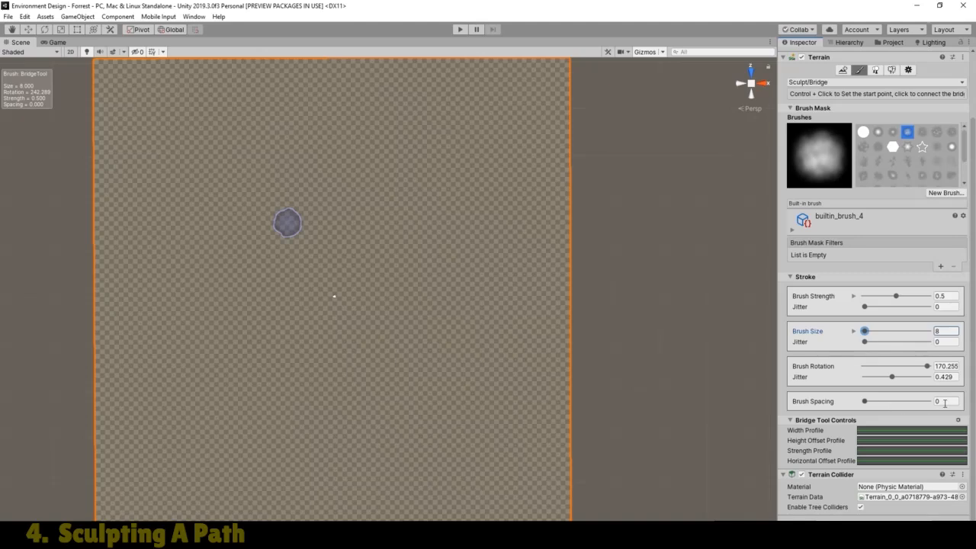
Set the value of the start key on the bridge tool's Height Offset Profile curve to 0.2
{"action": "left_click", "coordinate": [913, 432]}
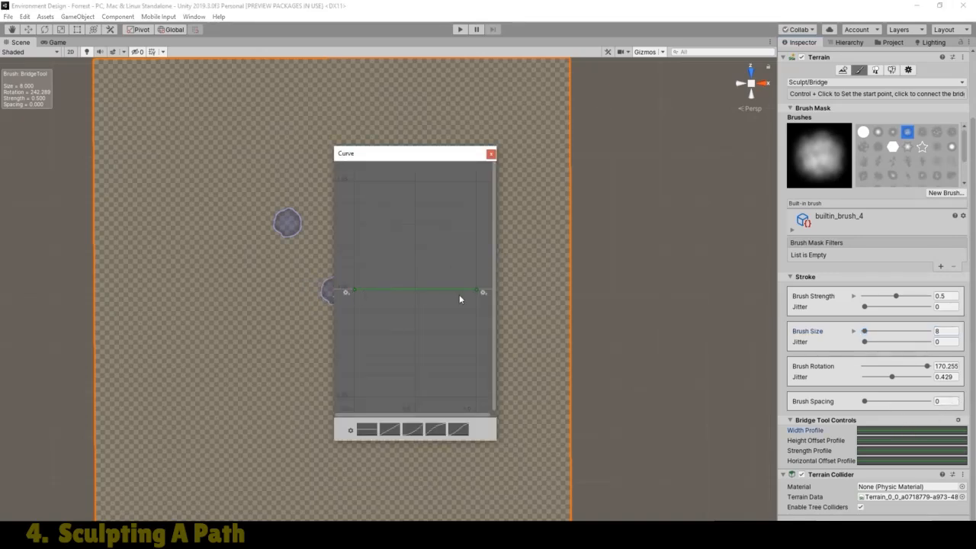
{"action": "left_click", "coordinate": [491, 154]}
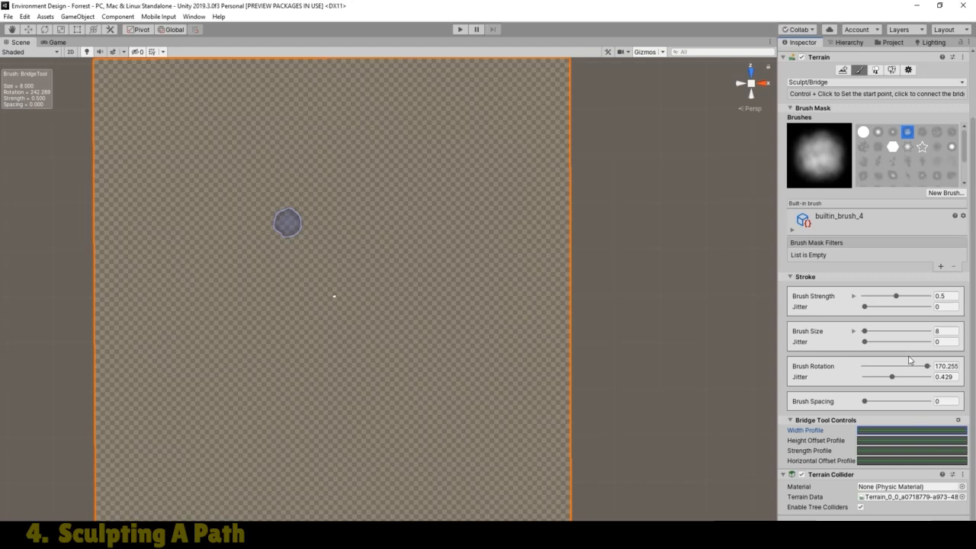
{"action": "left_click", "coordinate": [898, 440]}
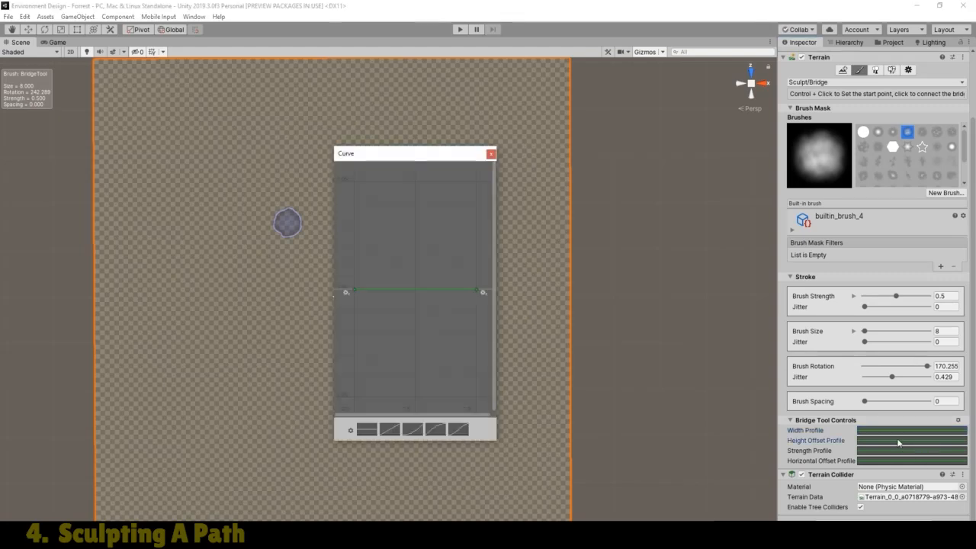
{"action": "right_click", "coordinate": [353, 291]}
{"action": "left_click", "coordinate": [379, 307]}
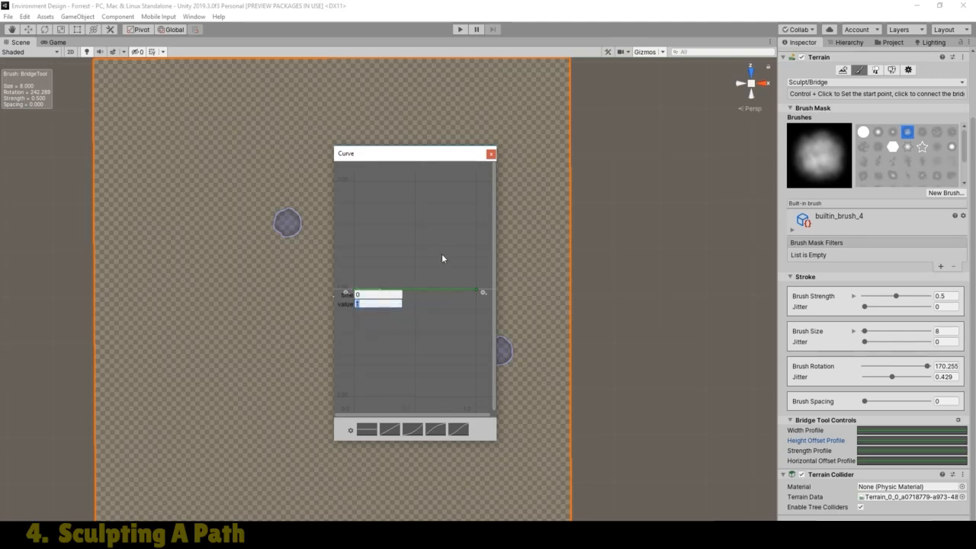
{"action": "type", "text": "0.2"}
{"action": "key", "text": "Return"}
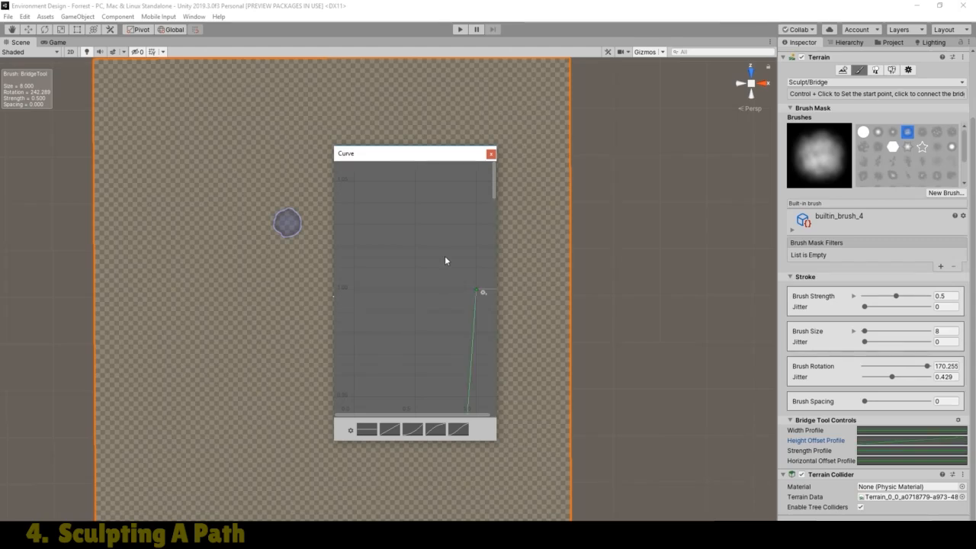
Set the end key of the Height Offset Profile curve to 0.2 and close the curve editor
{"action": "right_click", "coordinate": [477, 291]}
{"action": "left_click", "coordinate": [506, 305]}
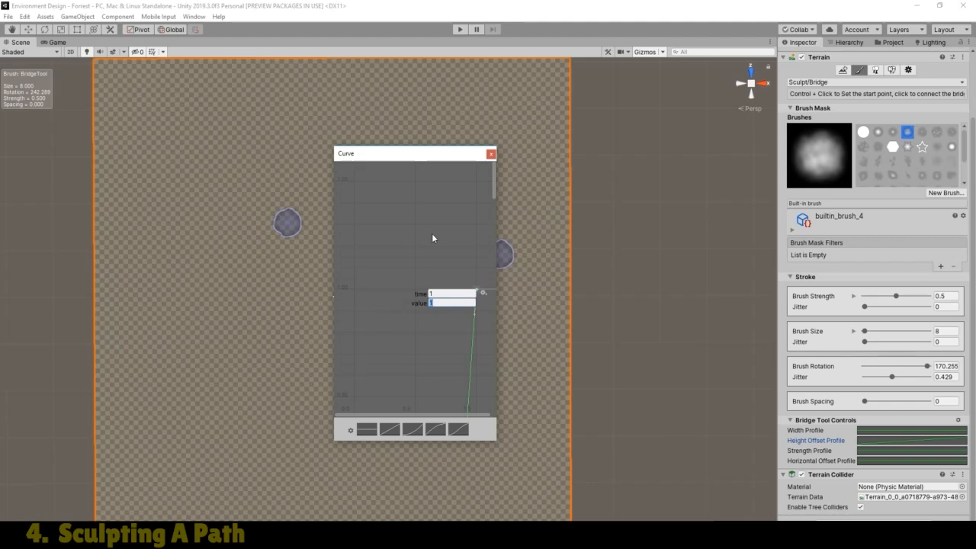
{"action": "type", "text": "0.2"}
{"action": "key", "text": "Return"}
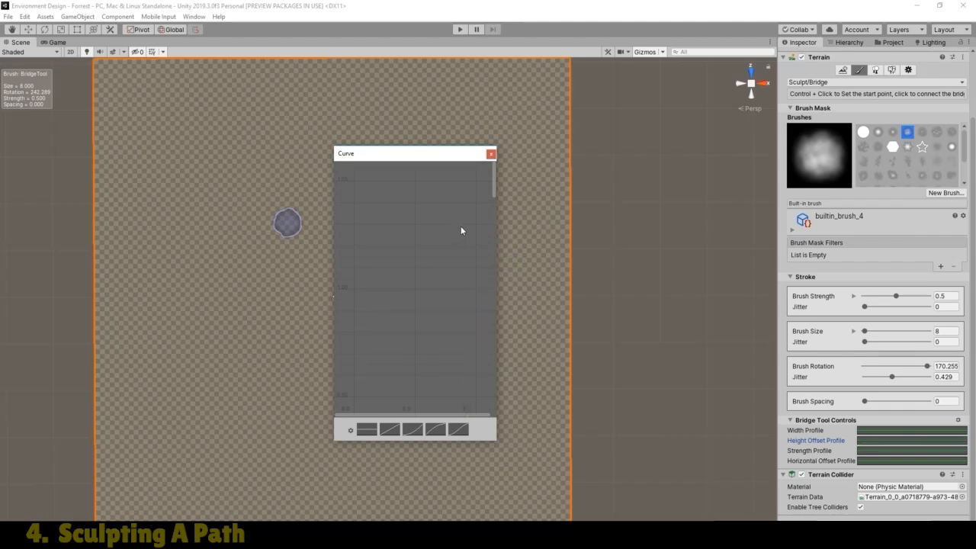
{"action": "left_click", "coordinate": [491, 154]}
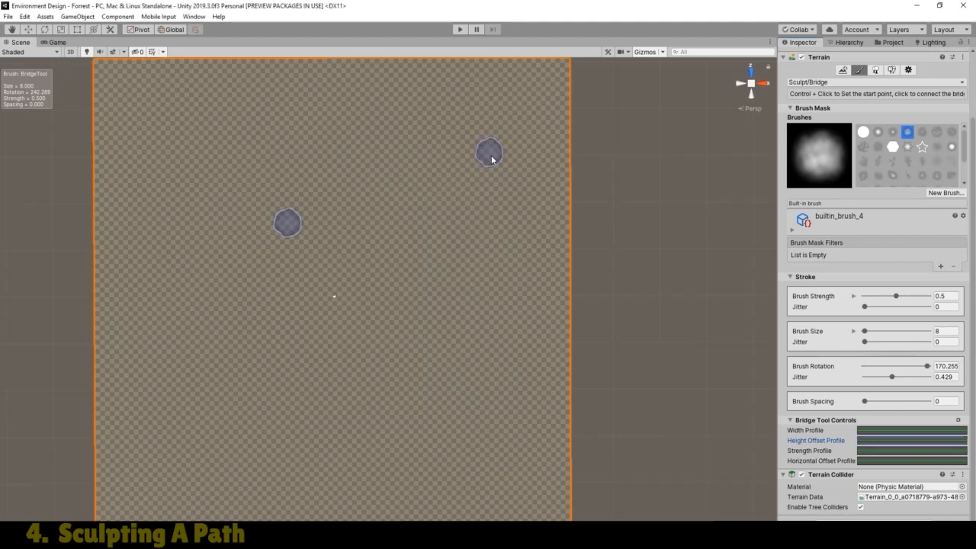
Add two intermediate keys to the Horizontal Offset Profile curve, at about time 0.39 and time 0.69
{"action": "left_click", "coordinate": [904, 450]}
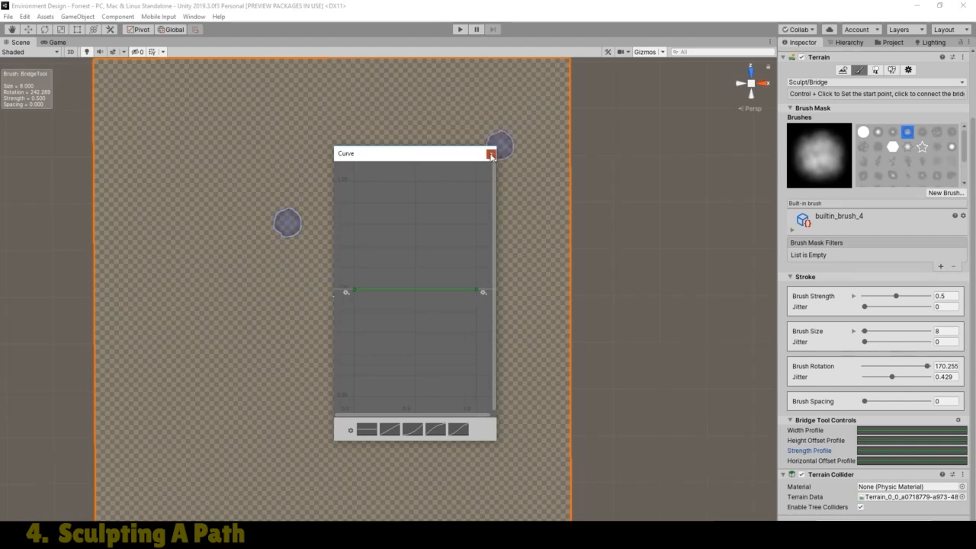
{"action": "left_click", "coordinate": [491, 154]}
{"action": "left_click", "coordinate": [890, 461]}
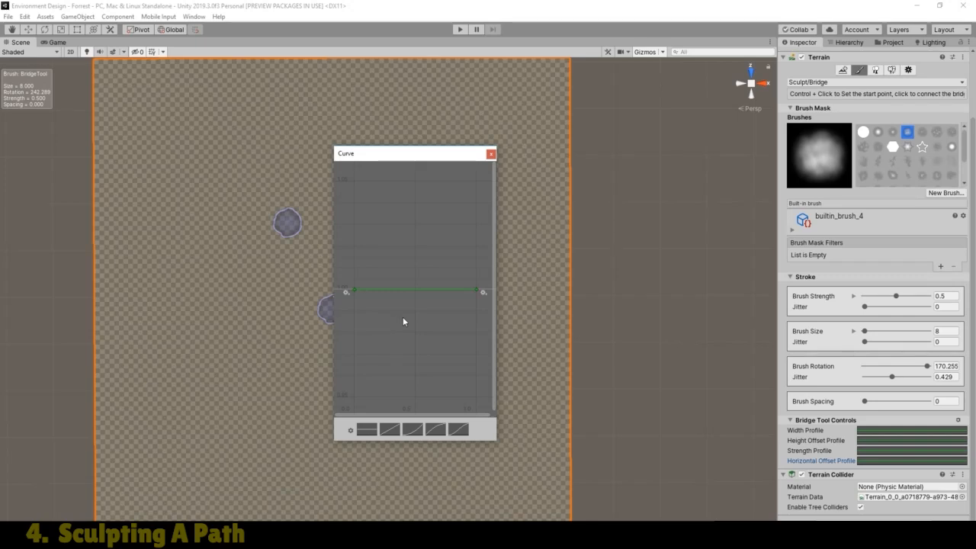
{"action": "right_click", "coordinate": [355, 292]}
{"action": "left_click", "coordinate": [439, 266]}
{"action": "right_click", "coordinate": [412, 289]}
{"action": "left_click", "coordinate": [418, 295]}
{"action": "left_click_drag", "start_coordinate": [412, 293], "coordinate": [402, 259]}
{"action": "right_click", "coordinate": [439, 270]}
{"action": "left_click", "coordinate": [450, 276]}
Set the value of the Horizontal Offset Profile's first intermediate key to 3
{"action": "right_click", "coordinate": [402, 260]}
{"action": "left_click", "coordinate": [430, 278]}
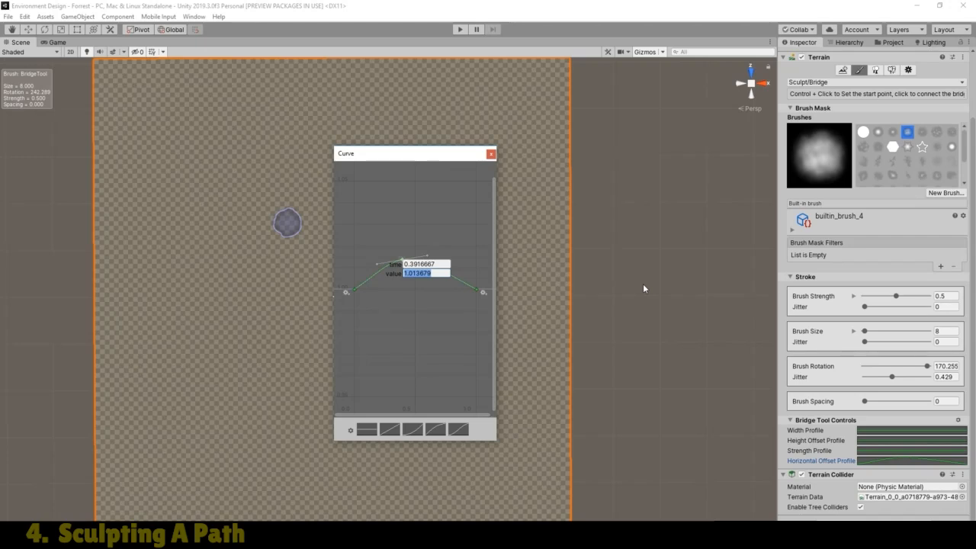
{"action": "type", "text": "3"}
{"action": "key", "text": "Return"}
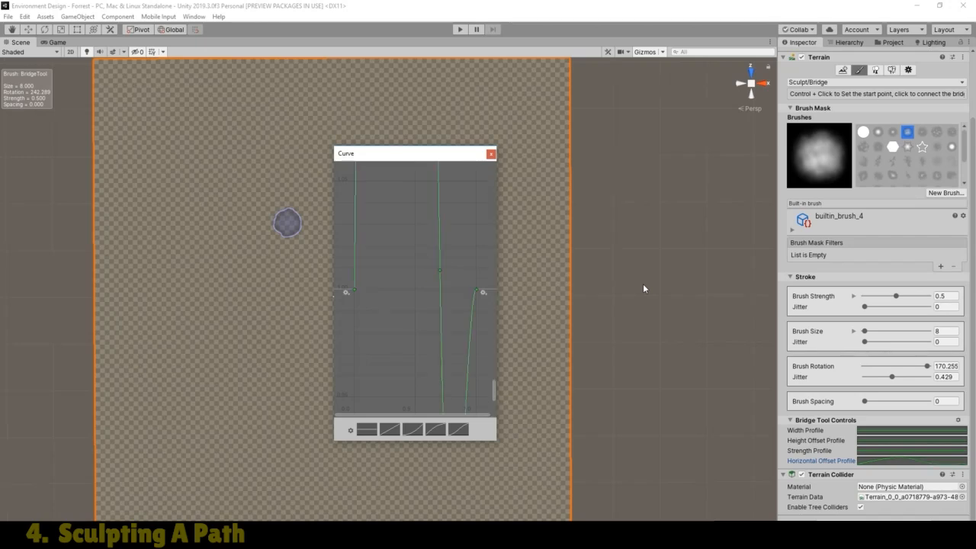
Set the Horizontal Offset Profile's second intermediate key to -2, review the resulting curve, and close the curve editor
{"action": "left_click_drag", "start_coordinate": [439, 272], "coordinate": [438, 343]}
{"action": "right_click", "coordinate": [439, 345]}
{"action": "left_click", "coordinate": [461, 357]}
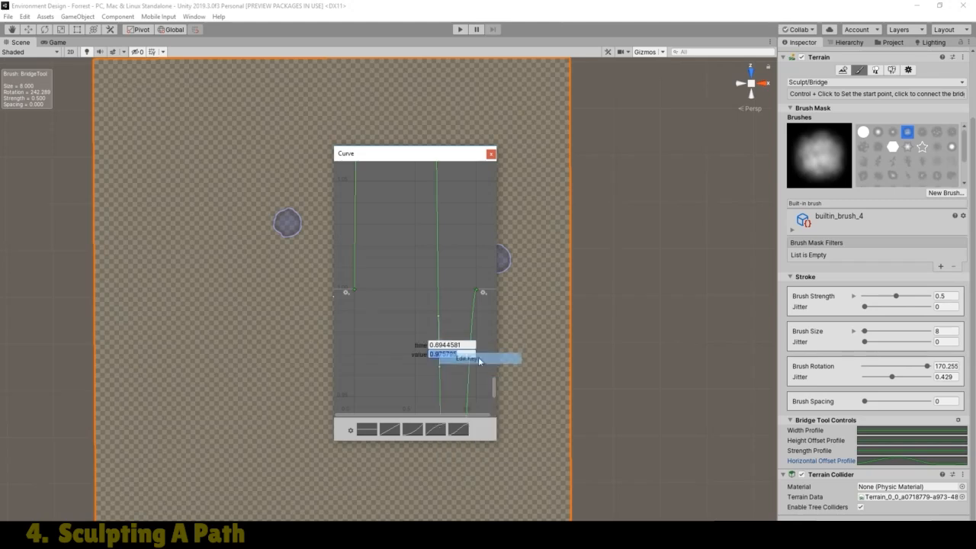
{"action": "type", "text": "-2"}
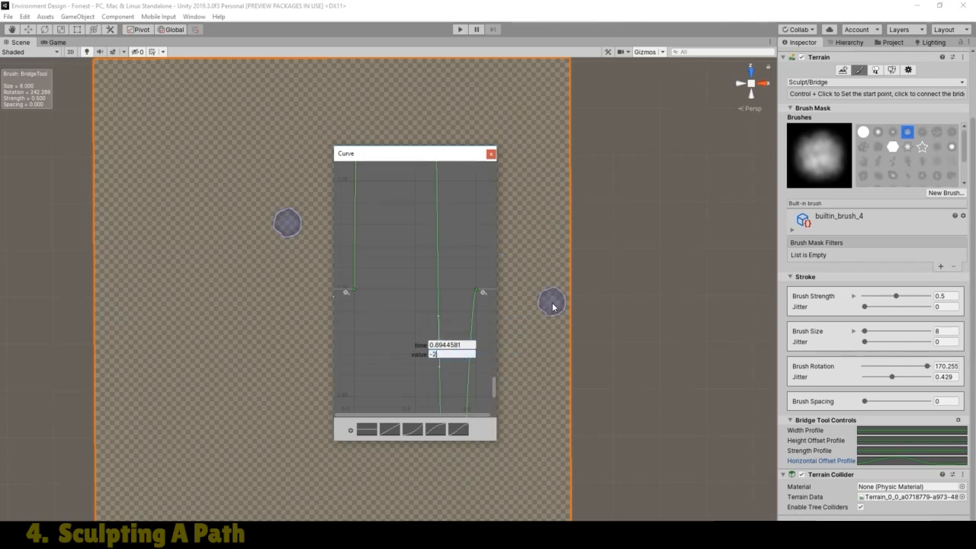
{"action": "key", "text": "Return"}
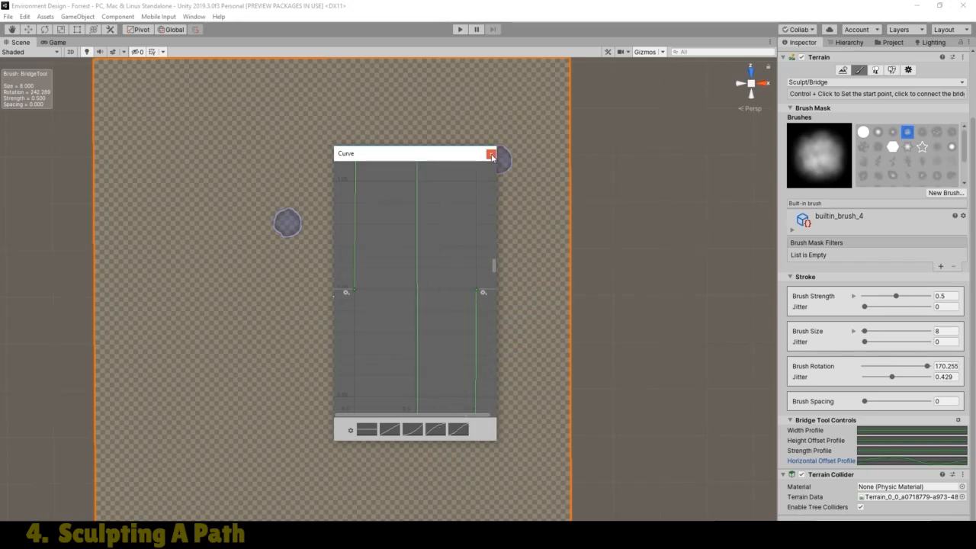
{"action": "left_click", "coordinate": [491, 154]}
{"action": "left_click", "coordinate": [891, 461]}
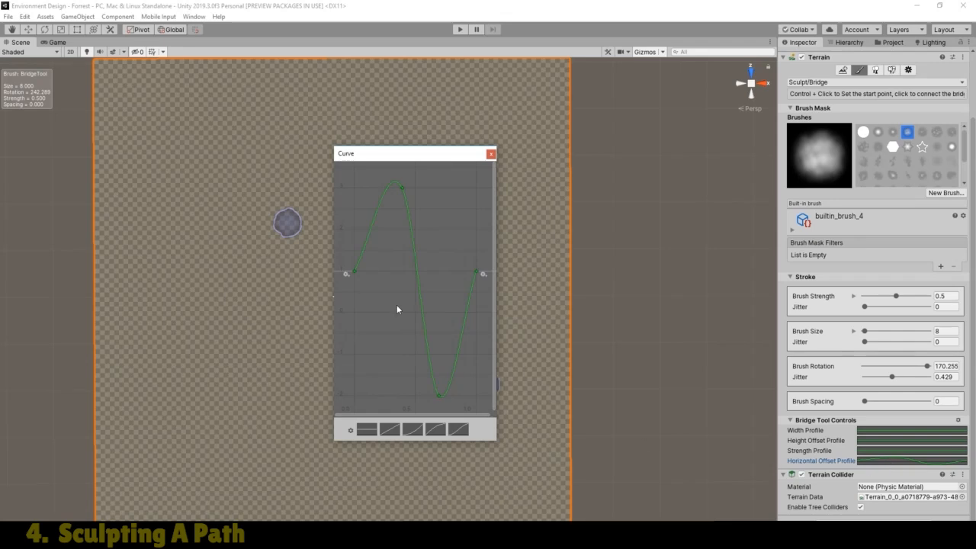
{"action": "left_click", "coordinate": [491, 154]}
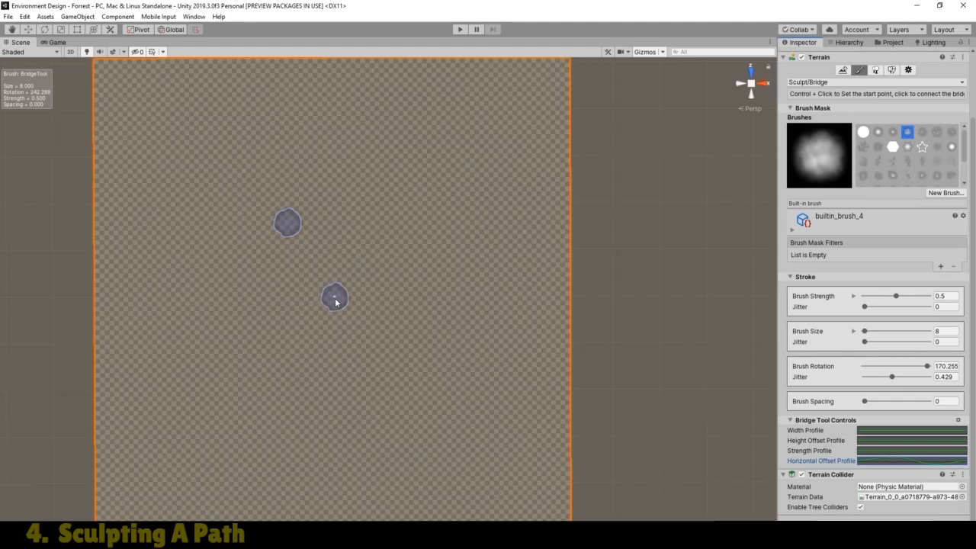
Set the bridge start point at the terrain's centre and sculpt winding paths from it toward the upper-left, upper-right and lower-right areas
{"action": "left_click", "coordinate": [334, 297]}
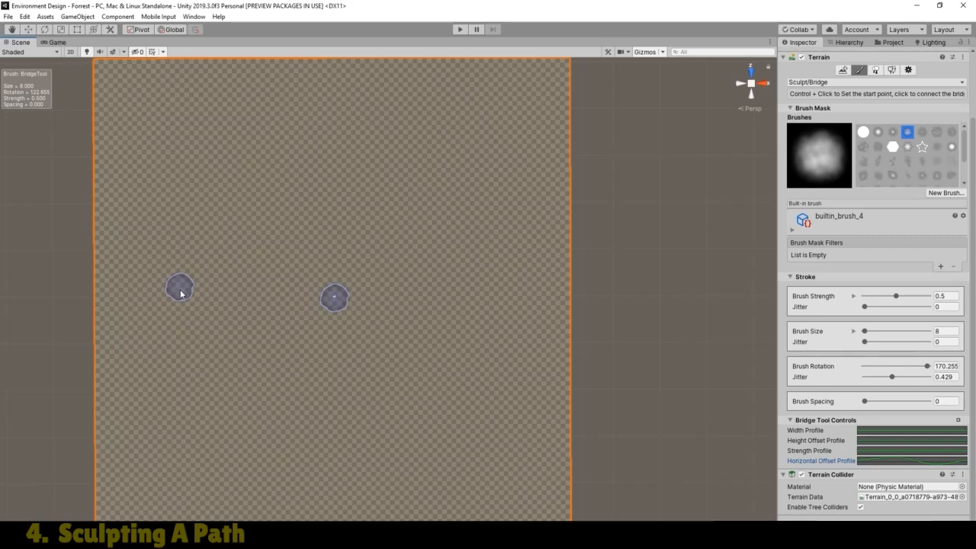
{"action": "left_click", "coordinate": [176, 239]}
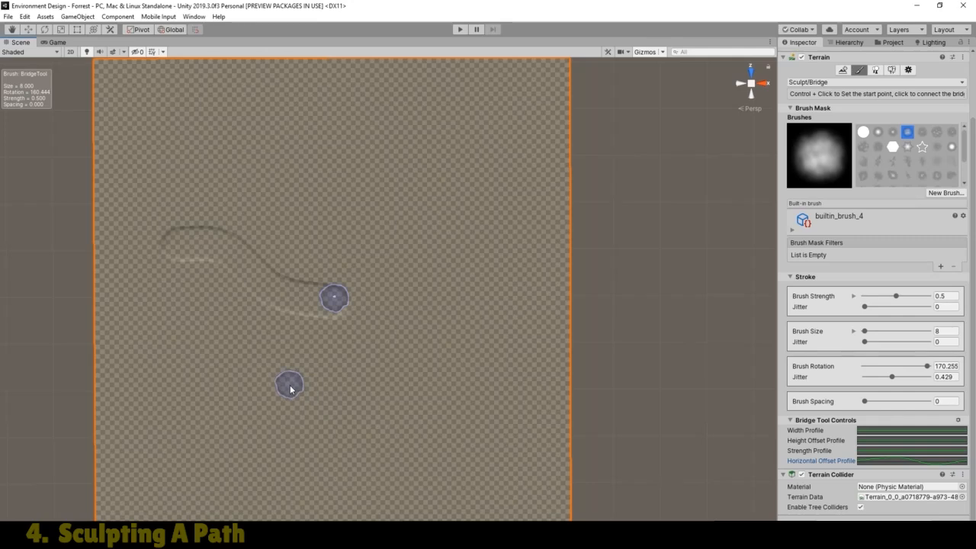
{"action": "left_click", "coordinate": [485, 177]}
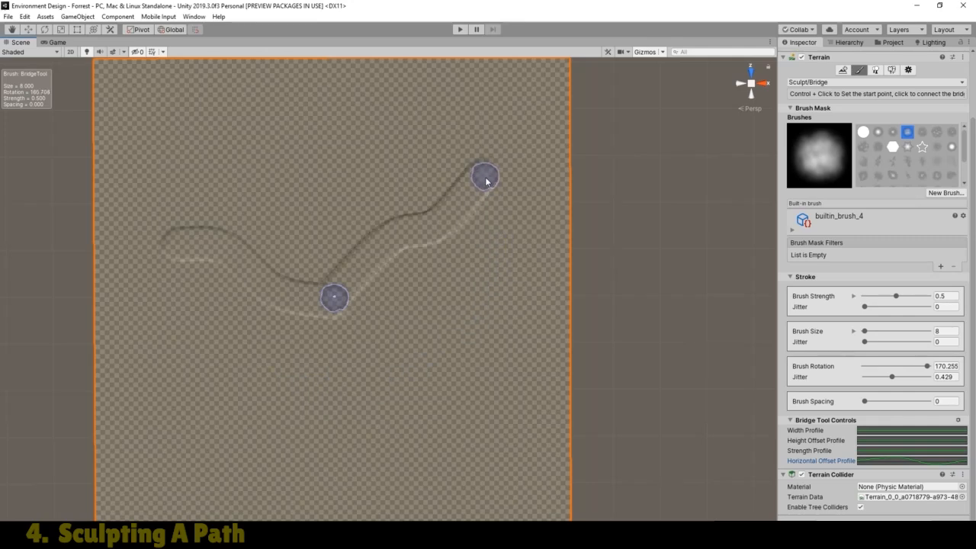
{"action": "left_click", "coordinate": [486, 398]}
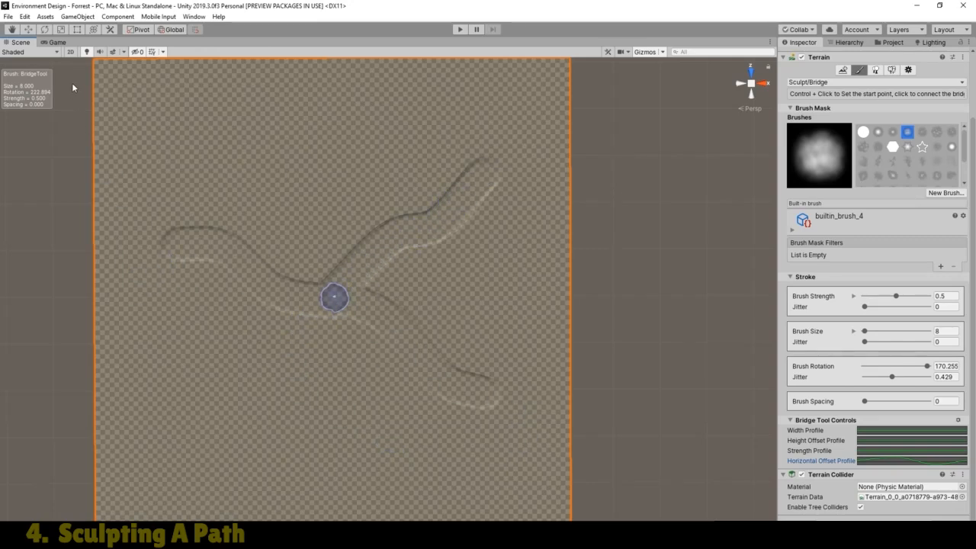
Playtest the scene, walk across the terrain to examine the raised winding paths, and stop the playtest
{"action": "left_click", "coordinate": [58, 43]}
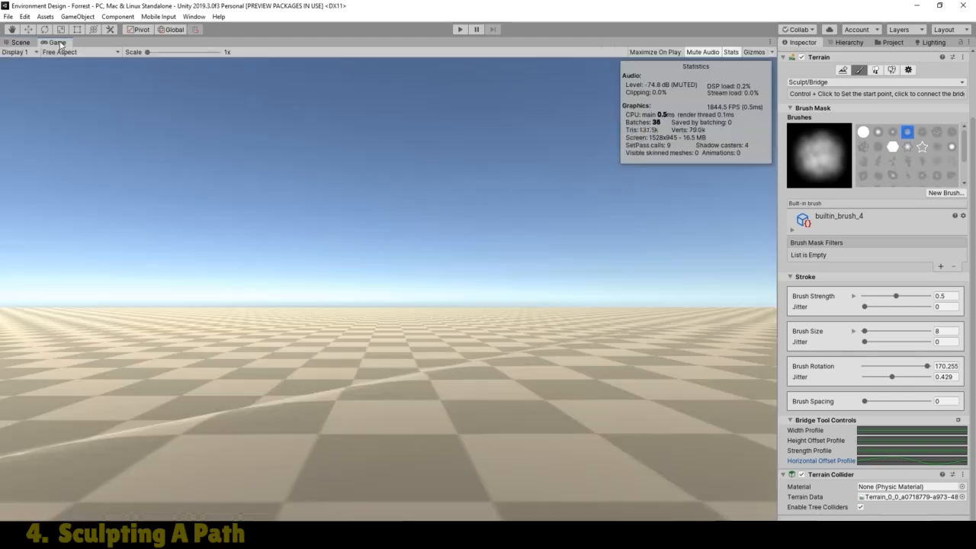
{"action": "left_click", "coordinate": [460, 31]}
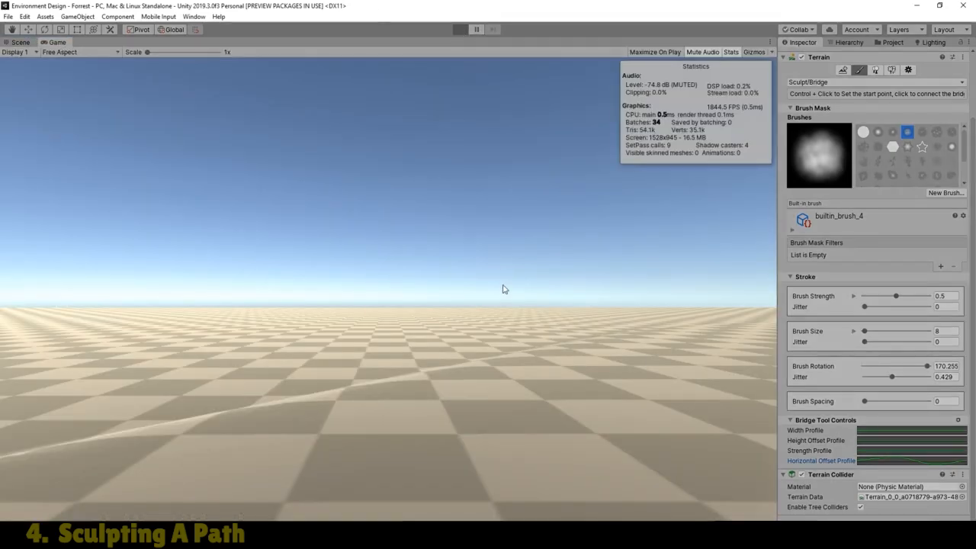
{"action": "key", "text": "w"}
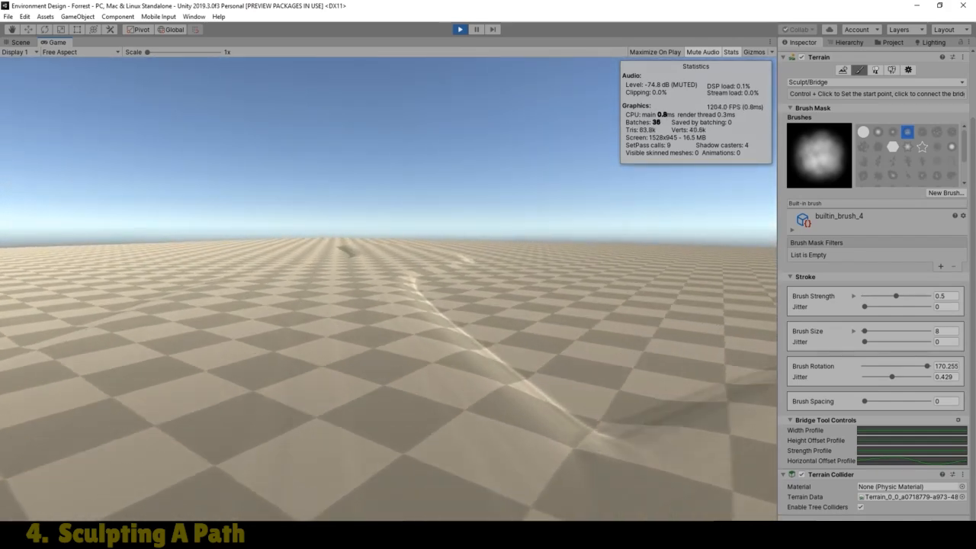
{"action": "key", "text": "w"}
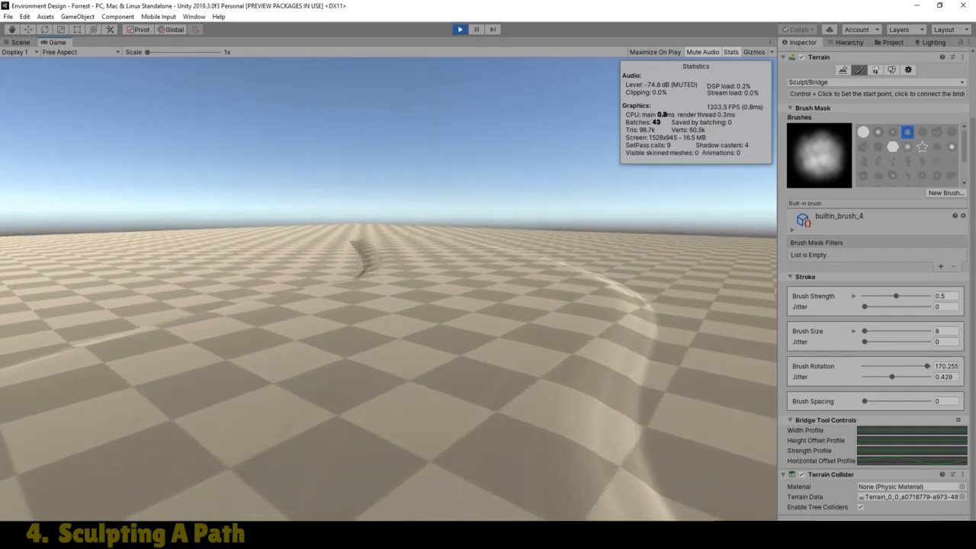
{"action": "key", "text": "w"}
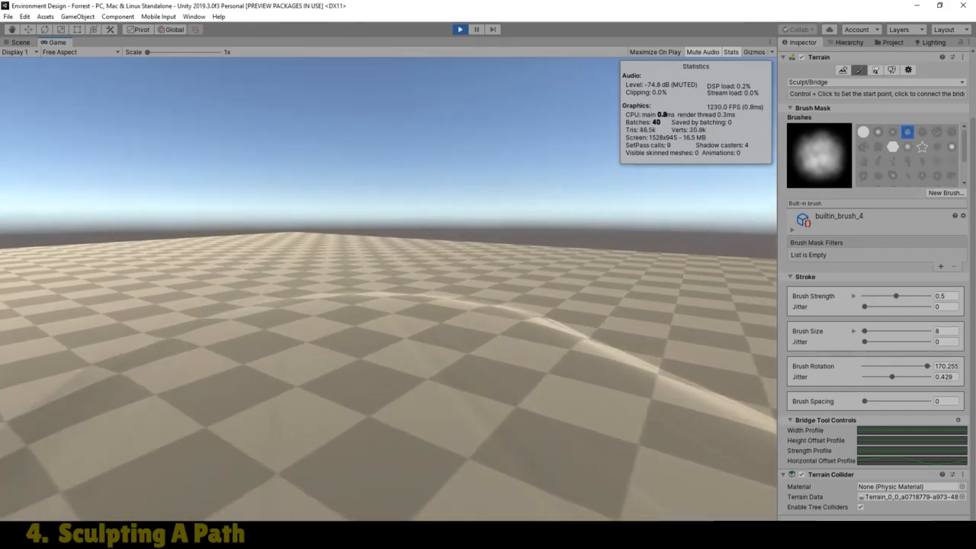
{"action": "key", "text": "w"}
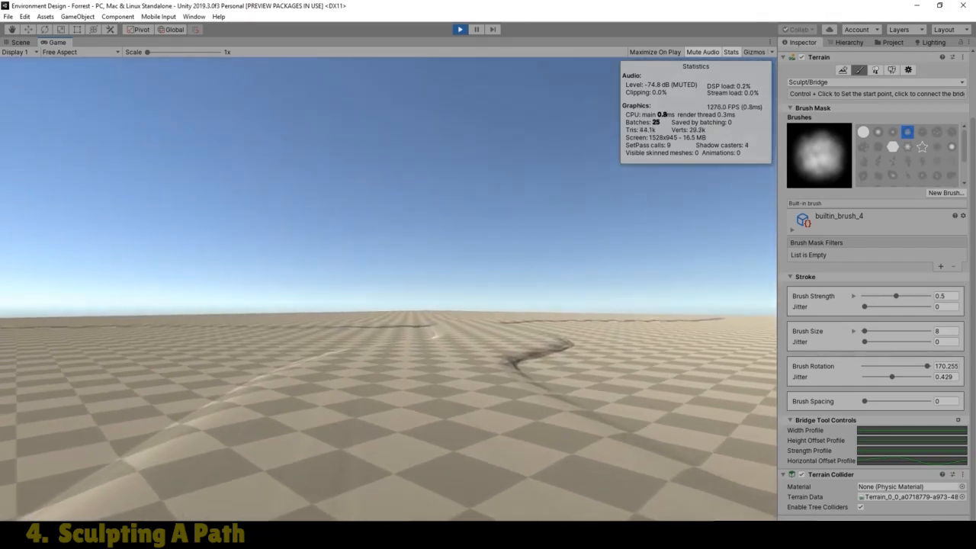
{"action": "key", "text": "w"}
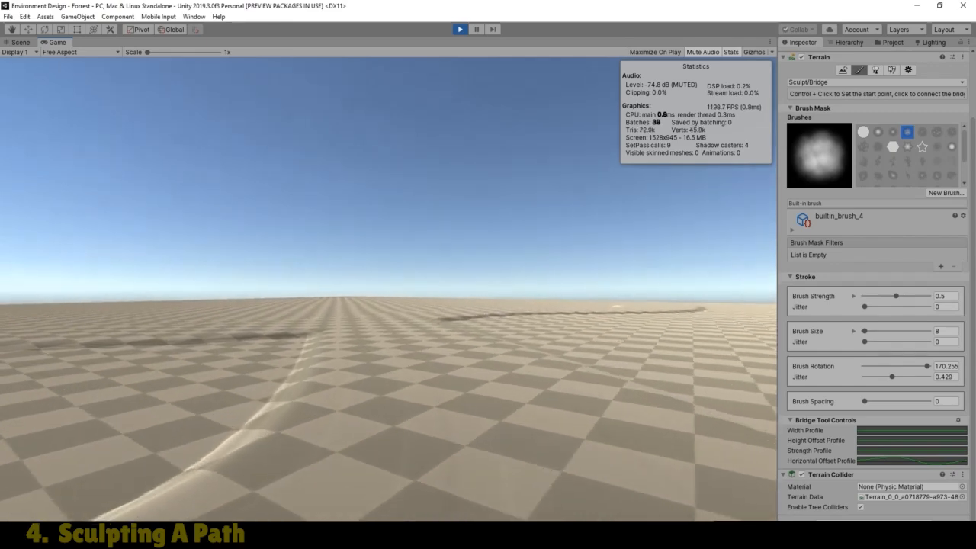
{"action": "key", "text": "w"}
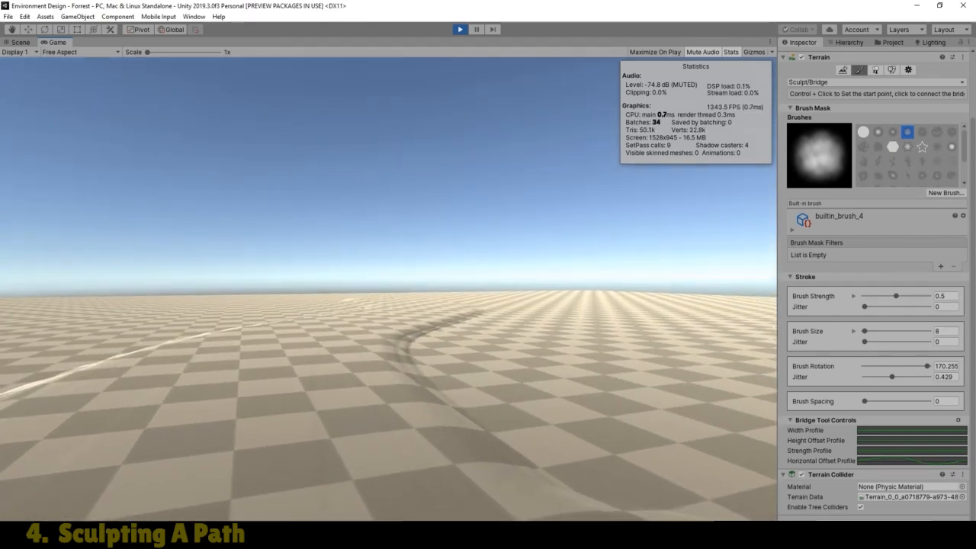
{"action": "key", "text": "Escape"}
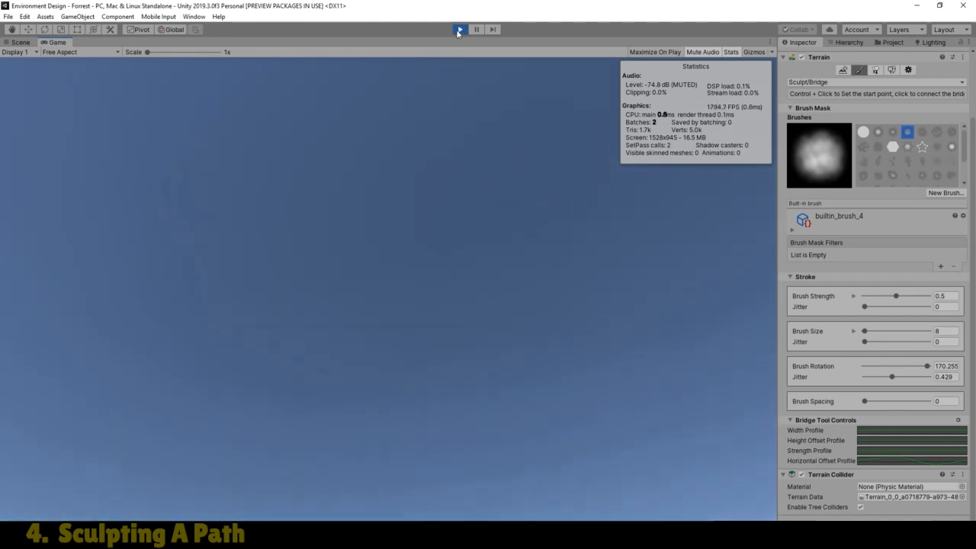
{"action": "left_click", "coordinate": [458, 30]}
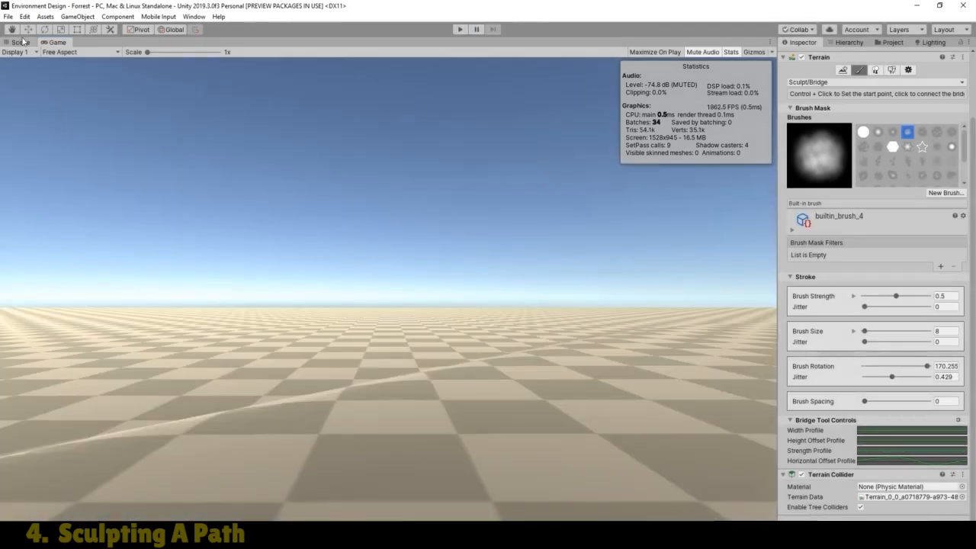
Return to the scene view and undo the three sculpted bridge paths on the terrain
{"action": "left_click", "coordinate": [21, 43]}
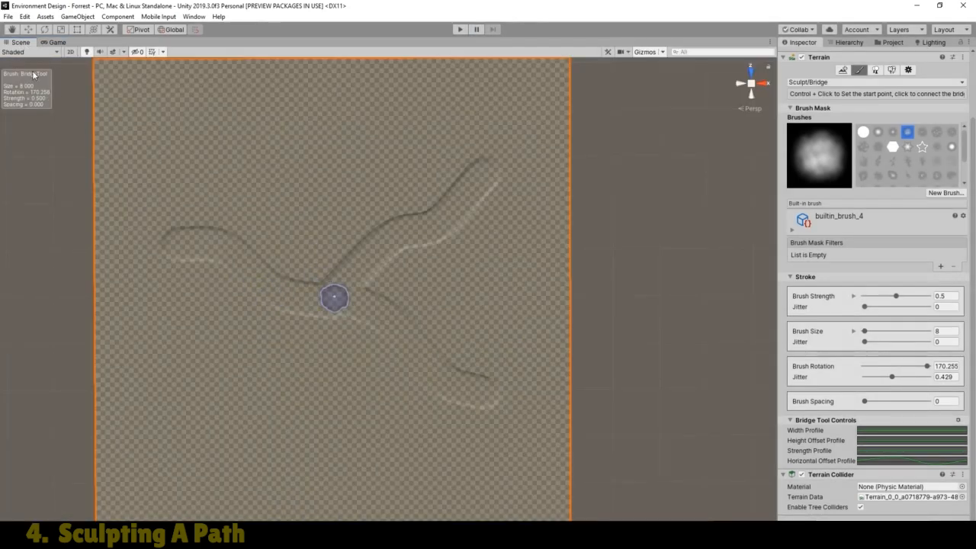
{"action": "left_click", "coordinate": [25, 17]}
{"action": "left_click", "coordinate": [38, 29]}
{"action": "left_click", "coordinate": [25, 17]}
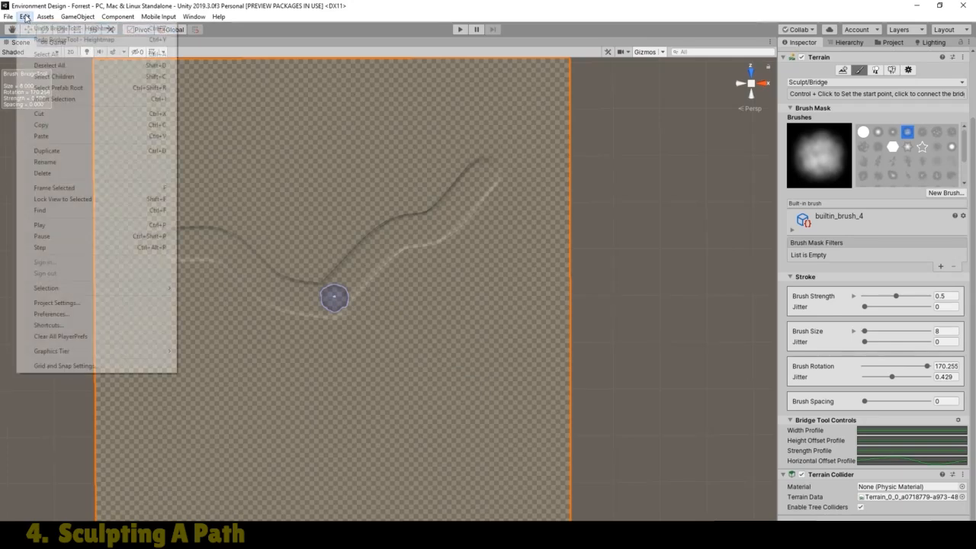
{"action": "left_click", "coordinate": [35, 29]}
{"action": "left_click", "coordinate": [25, 17]}
{"action": "left_click", "coordinate": [35, 29]}
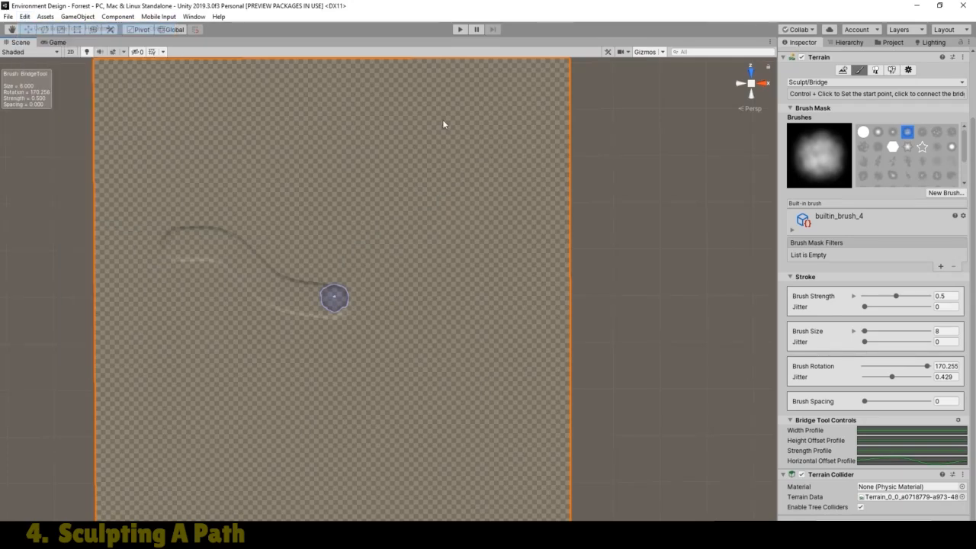
Set the value of the Height Offset Profile curve's first key to -0.2
{"action": "left_click", "coordinate": [911, 440]}
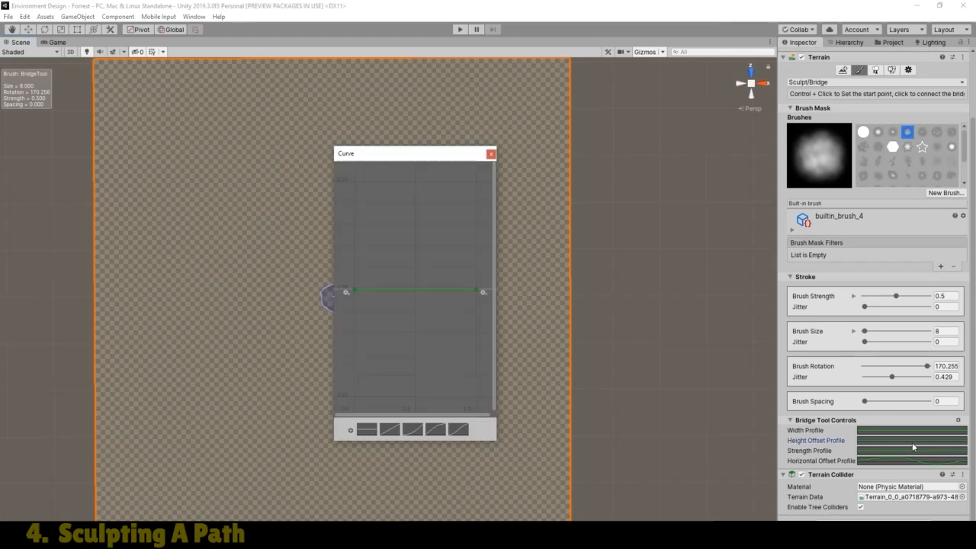
{"action": "right_click", "coordinate": [354, 292]}
{"action": "left_click", "coordinate": [391, 307]}
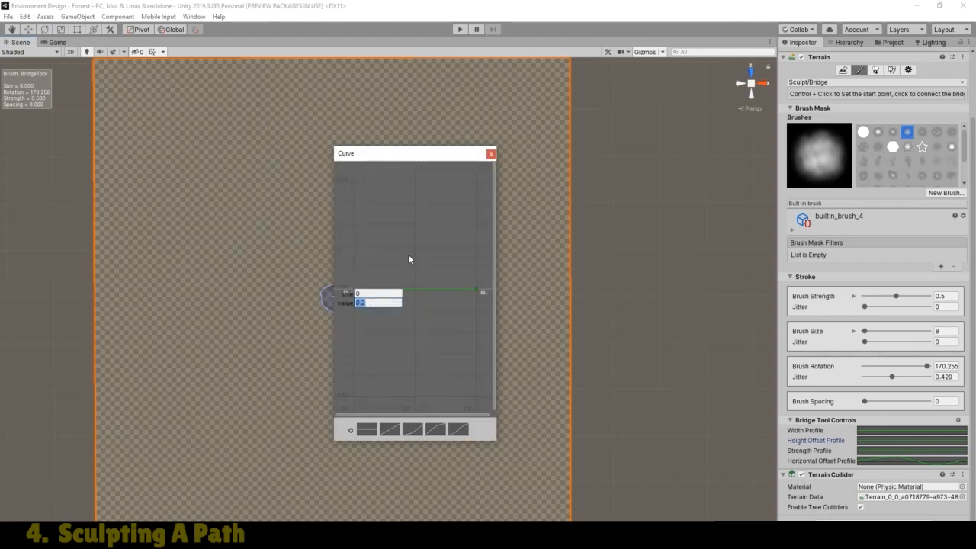
{"action": "type", "text": "-0.2"}
{"action": "key", "text": "Return"}
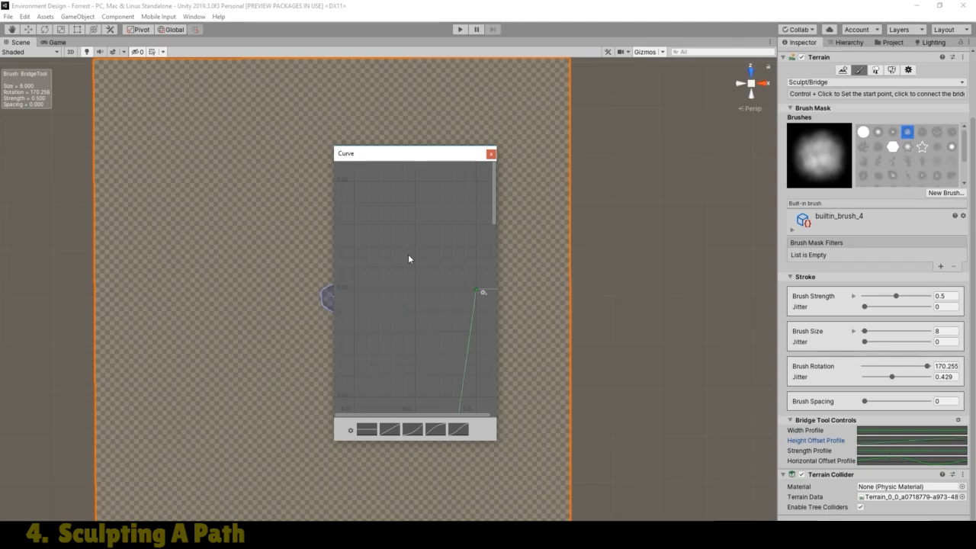
Set the value of the Height Offset Profile's end key at time 1 to -0.2 and close the curve editor
{"action": "right_click", "coordinate": [475, 293]}
{"action": "left_click", "coordinate": [494, 309]}
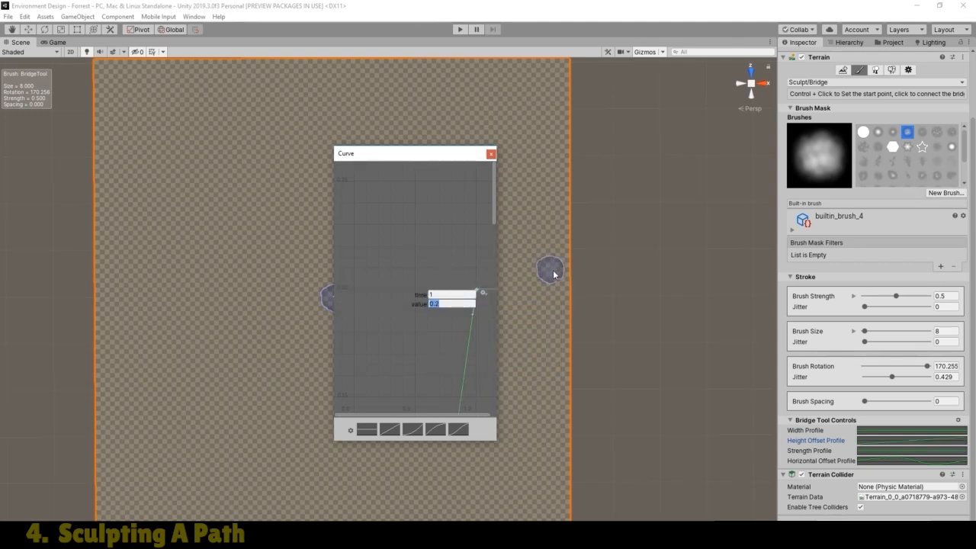
{"action": "type", "text": "-0.2"}
{"action": "key", "text": "Return"}
{"action": "left_click", "coordinate": [491, 154]}
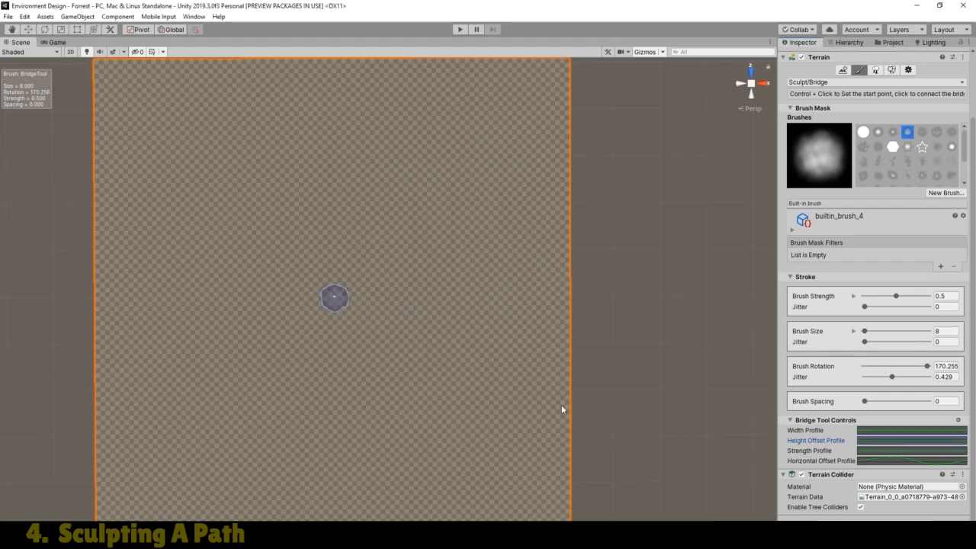
Sculpt four sunken winding paths from the central start point toward the terrain's upper-left, lower-left, lower-right and upper-right areas
{"action": "left_click", "coordinate": [161, 240]}
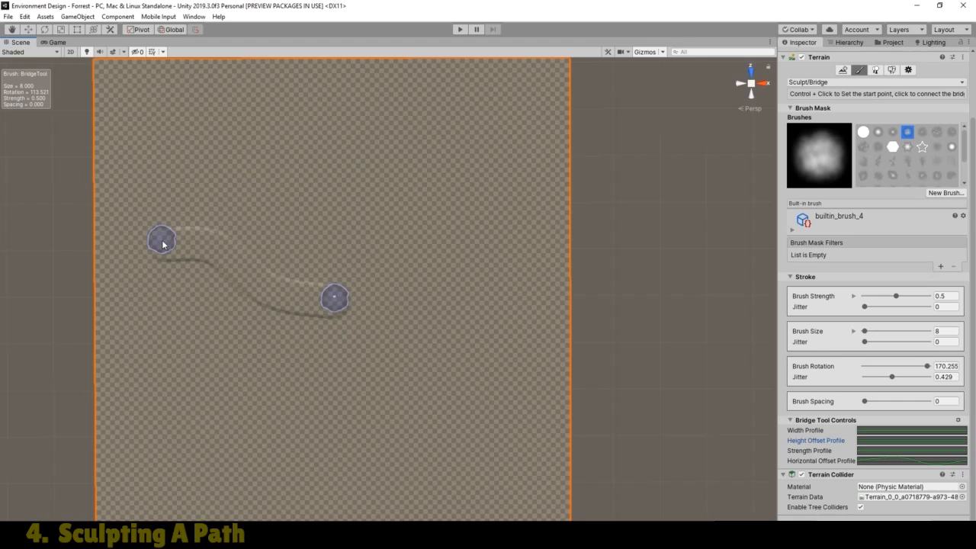
{"action": "left_click", "coordinate": [232, 439]}
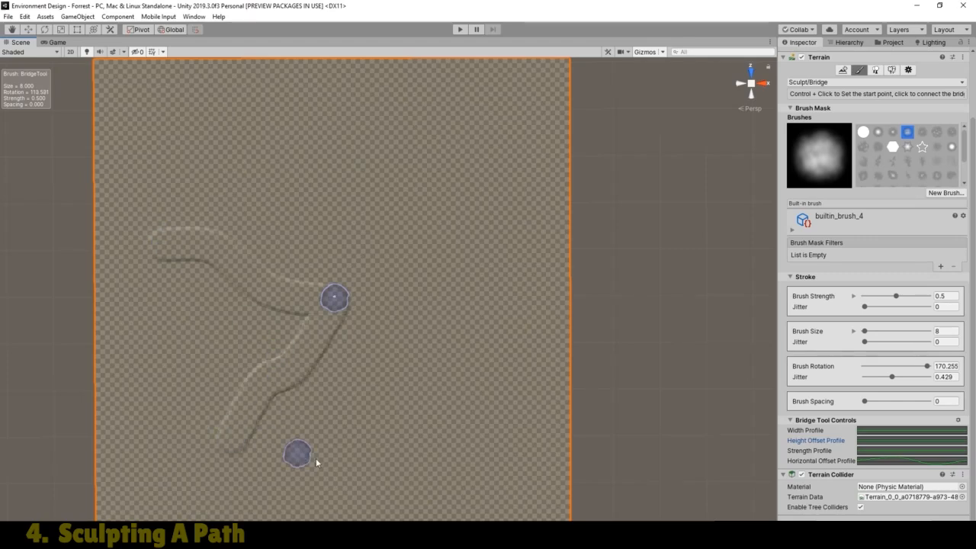
{"action": "left_click", "coordinate": [473, 375]}
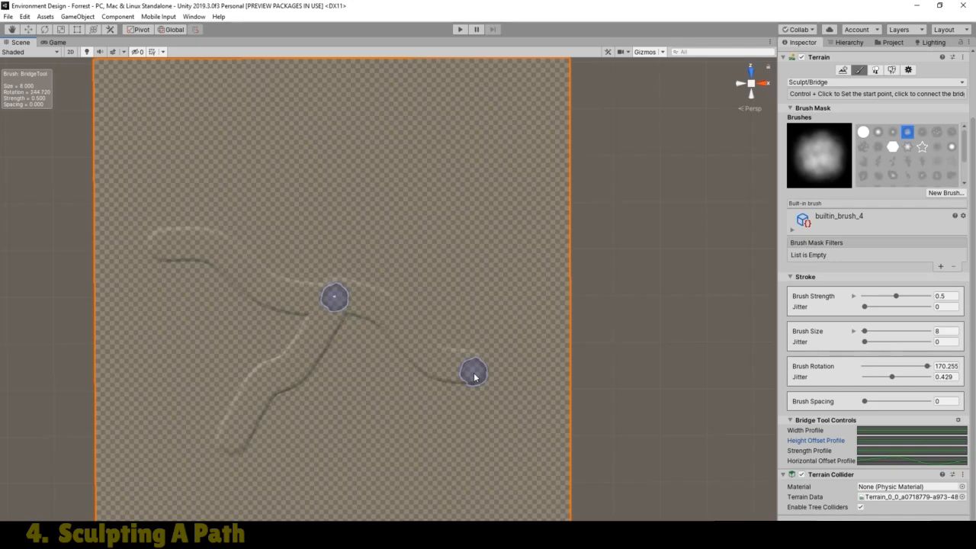
{"action": "left_click", "coordinate": [439, 135]}
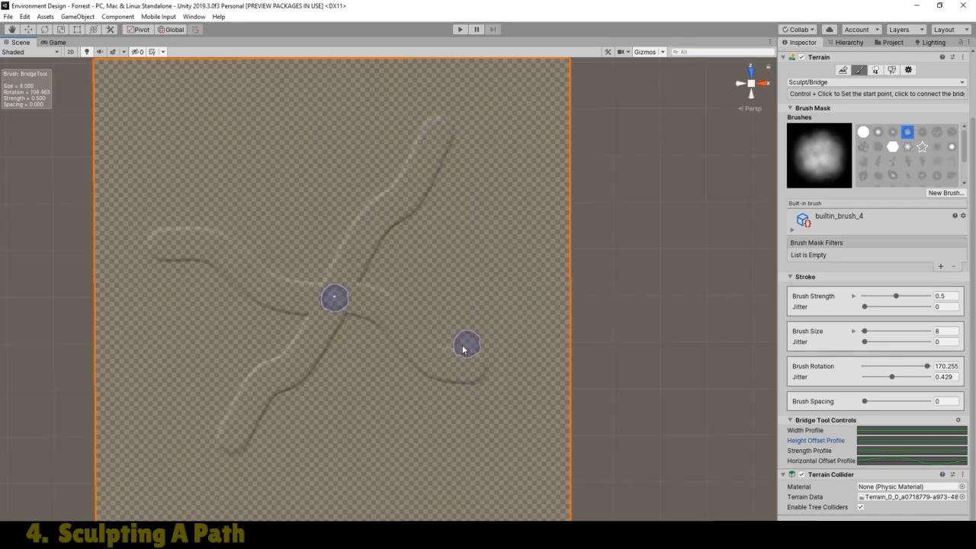
Playtest the scene, walk along the sunken winding paths to examine their depth and shape, and stop the playtest
{"action": "left_click", "coordinate": [57, 43]}
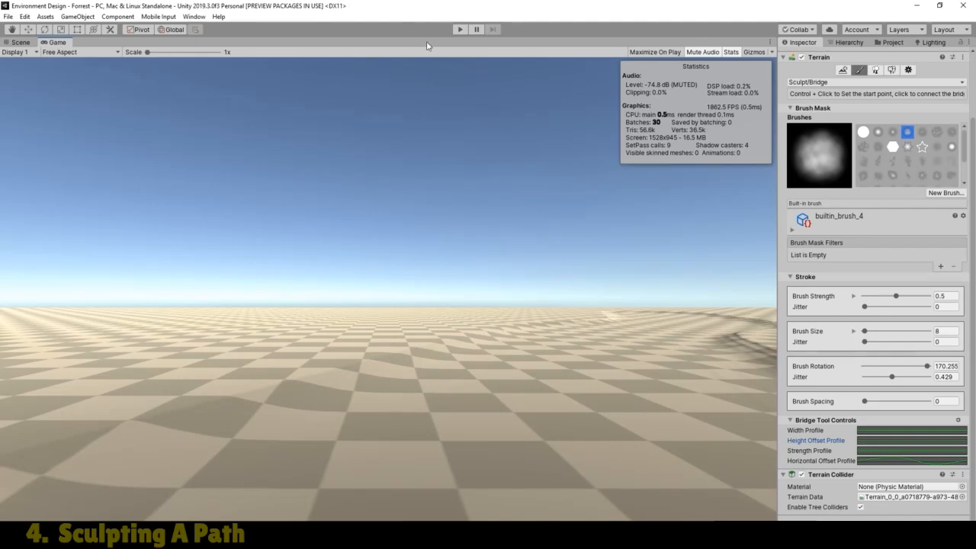
{"action": "left_click", "coordinate": [460, 29]}
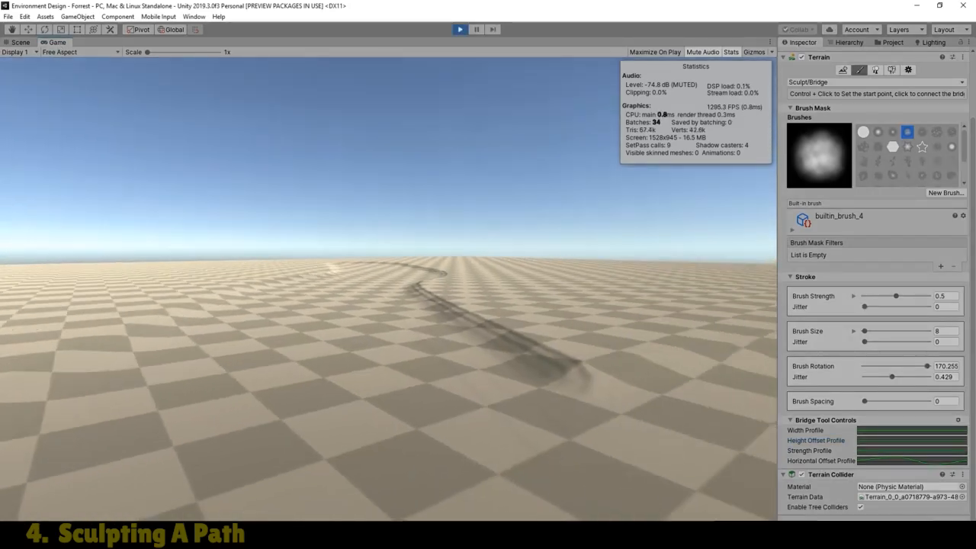
{"action": "key", "text": "w"}
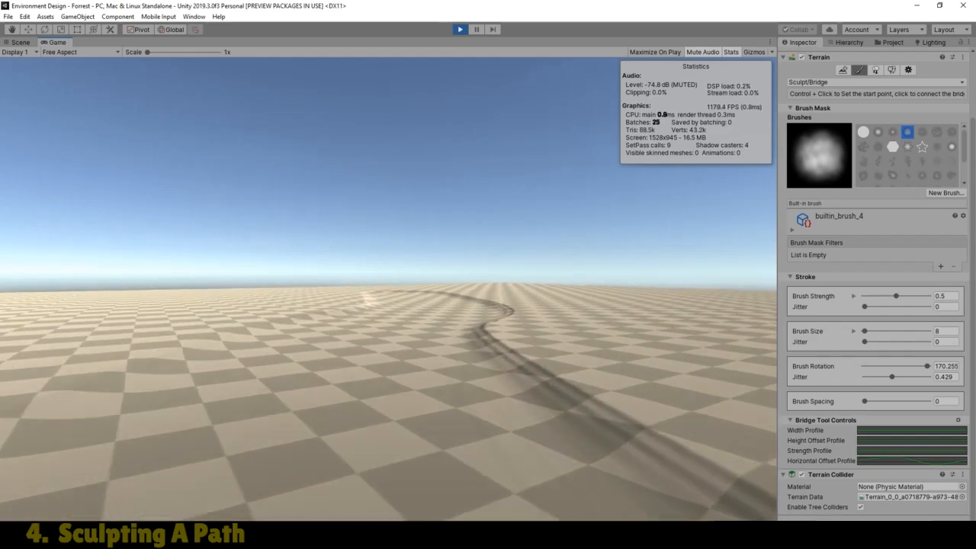
{"action": "key", "text": "w"}
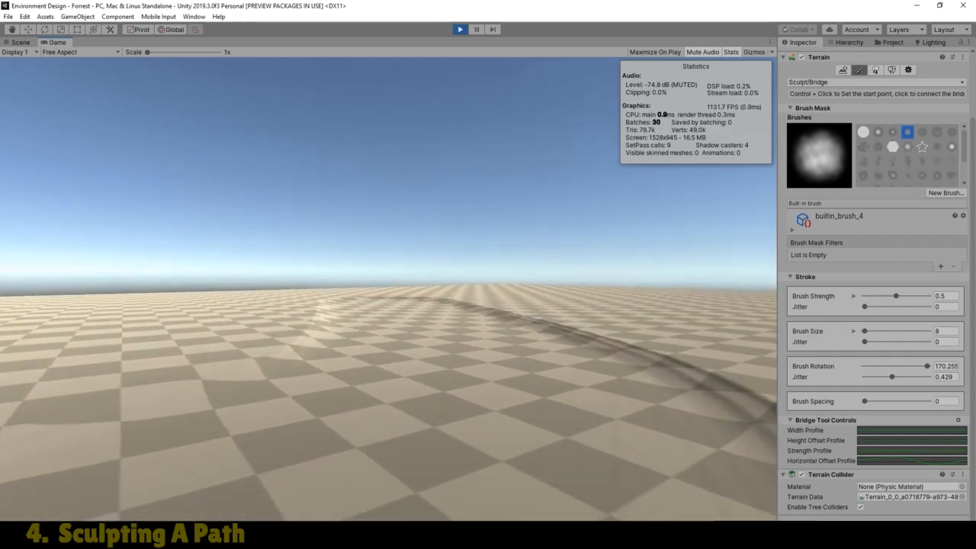
{"action": "key", "text": "w"}
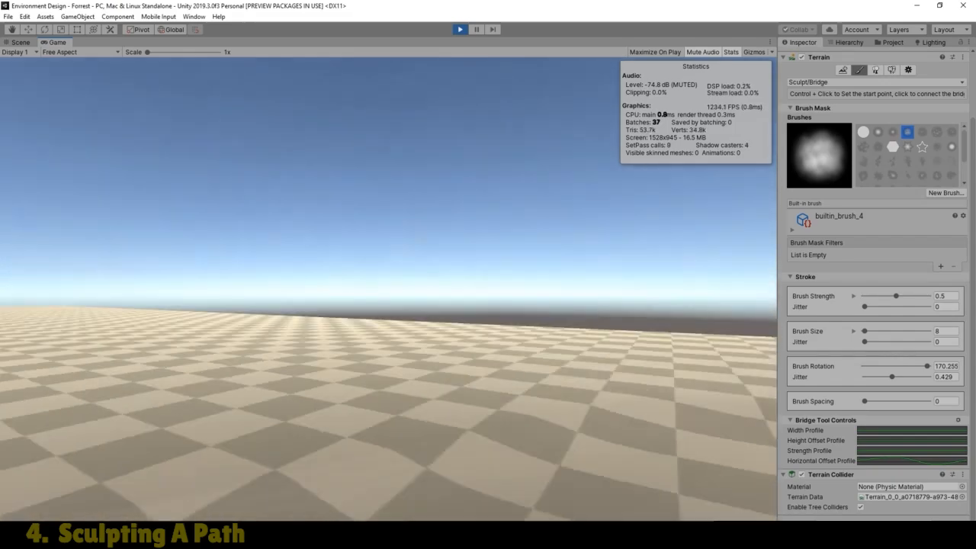
{"action": "key", "text": "w"}
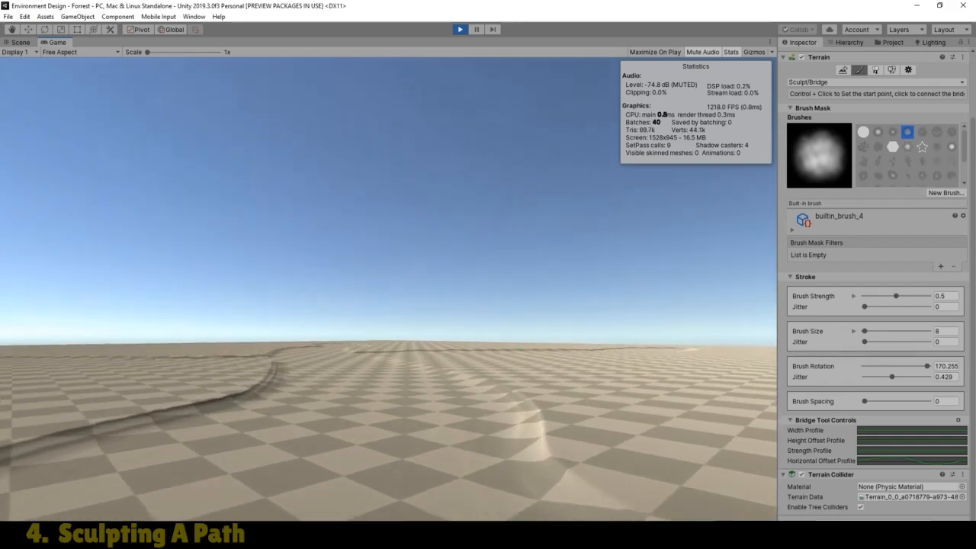
{"action": "key", "text": "w"}
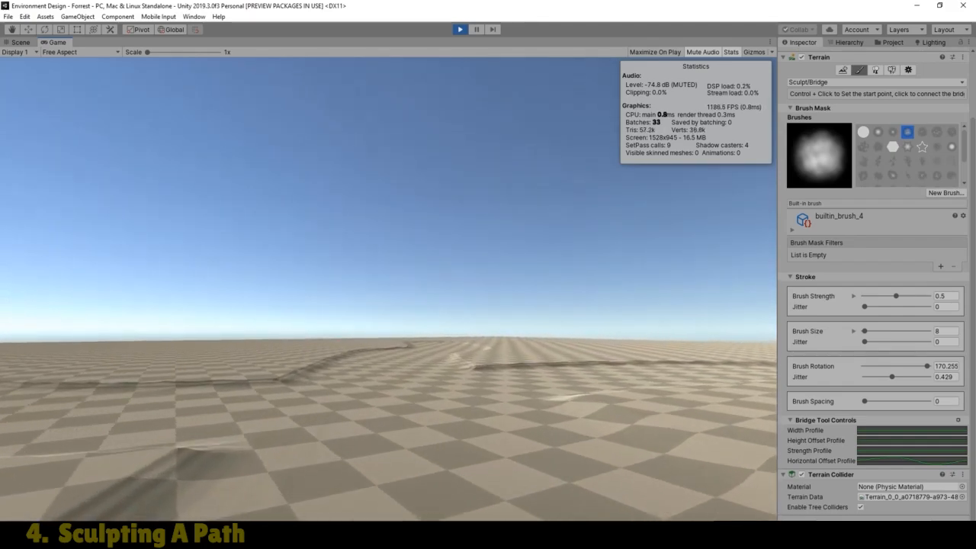
{"action": "key", "text": "w"}
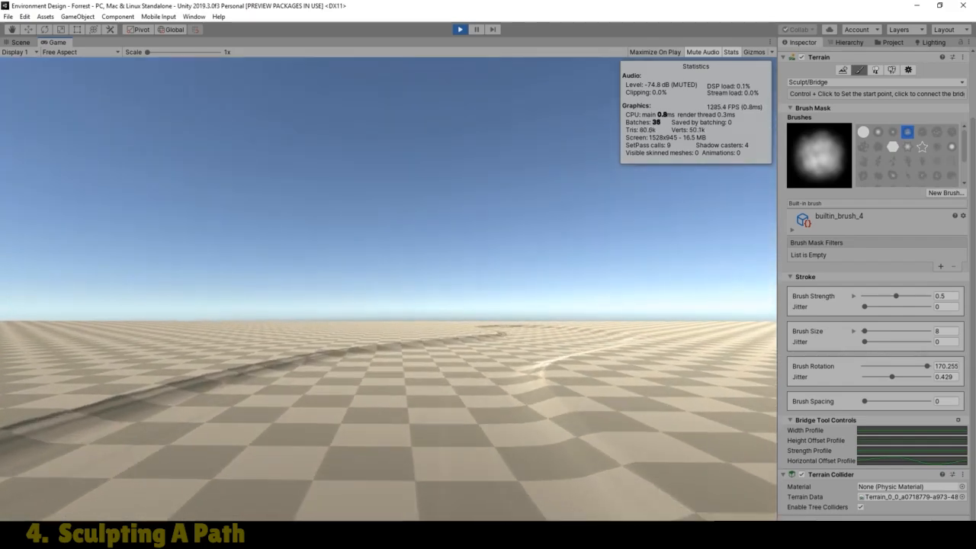
{"action": "key", "text": "w"}
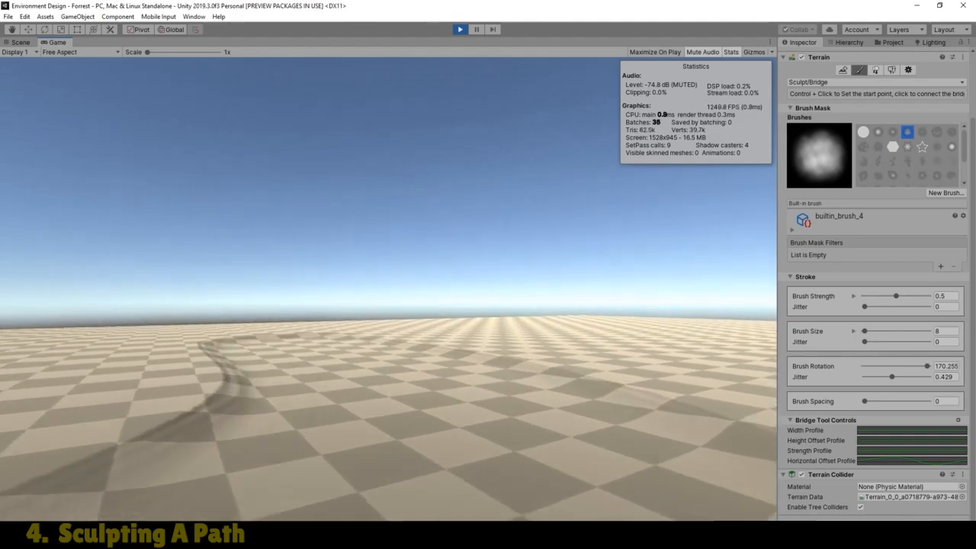
{"action": "key", "text": "w"}
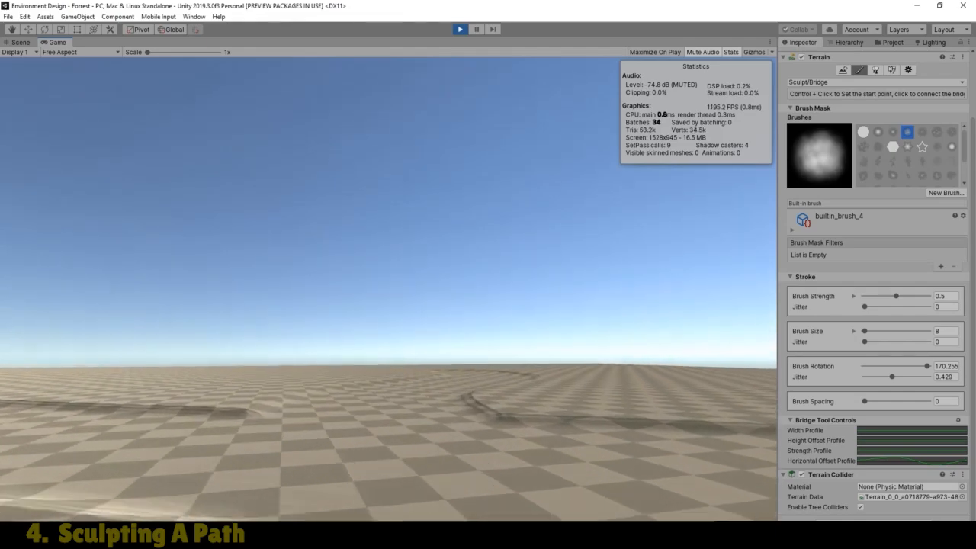
{"action": "key", "text": "w"}
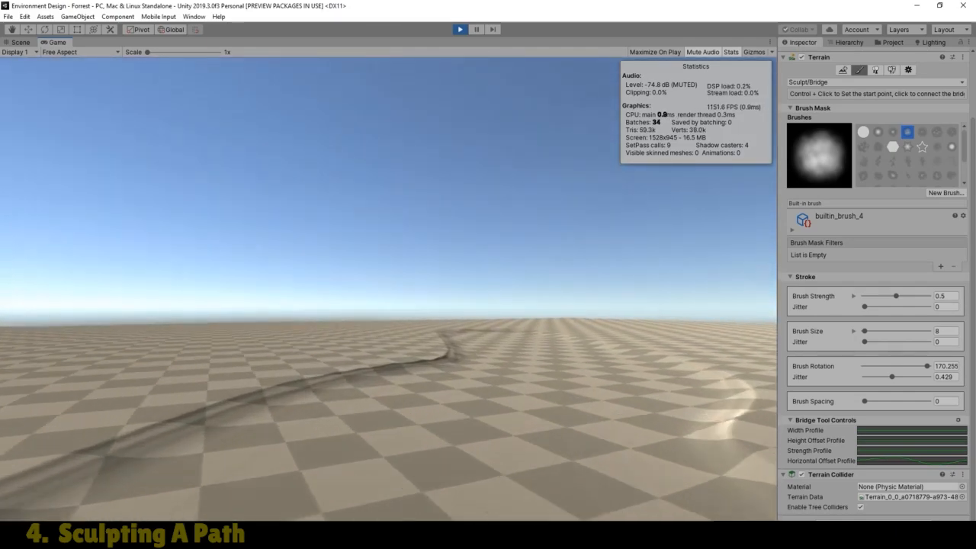
{"action": "key", "text": "w"}
{"action": "key", "text": "w"}
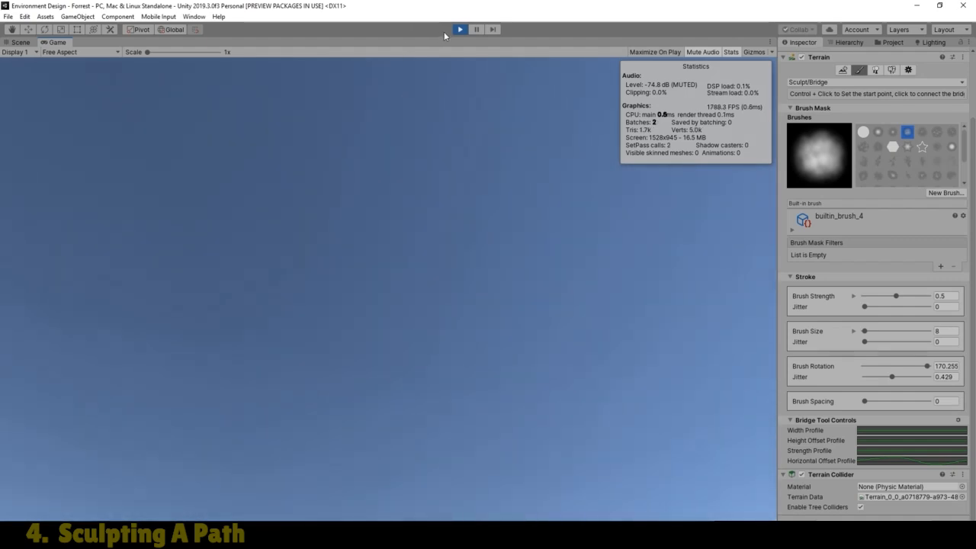
{"action": "left_click", "coordinate": [458, 31]}
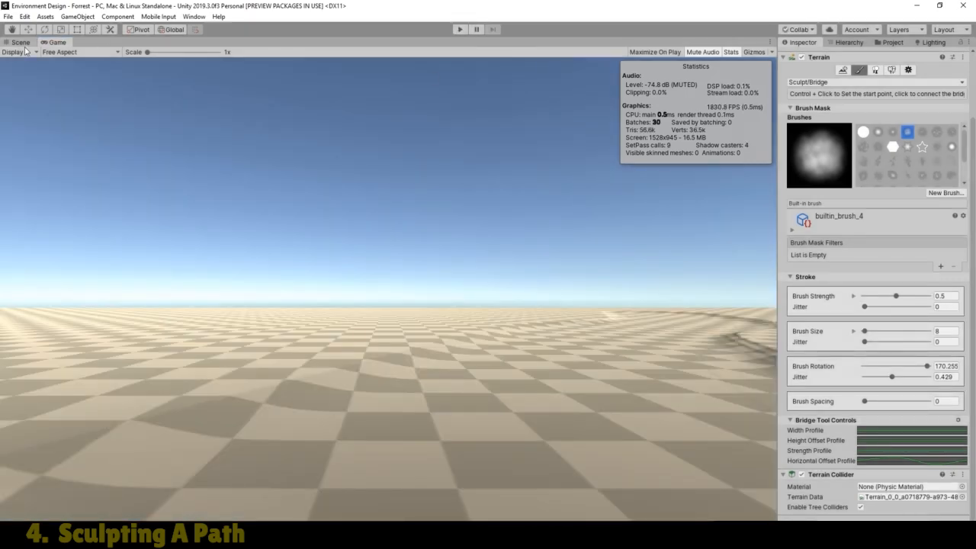
Sculpt connecting sunken paths from the upper-right path's end via the terrain's upper edge to the upper-left path's end and down to the lower-left one
{"action": "left_click", "coordinate": [21, 44]}
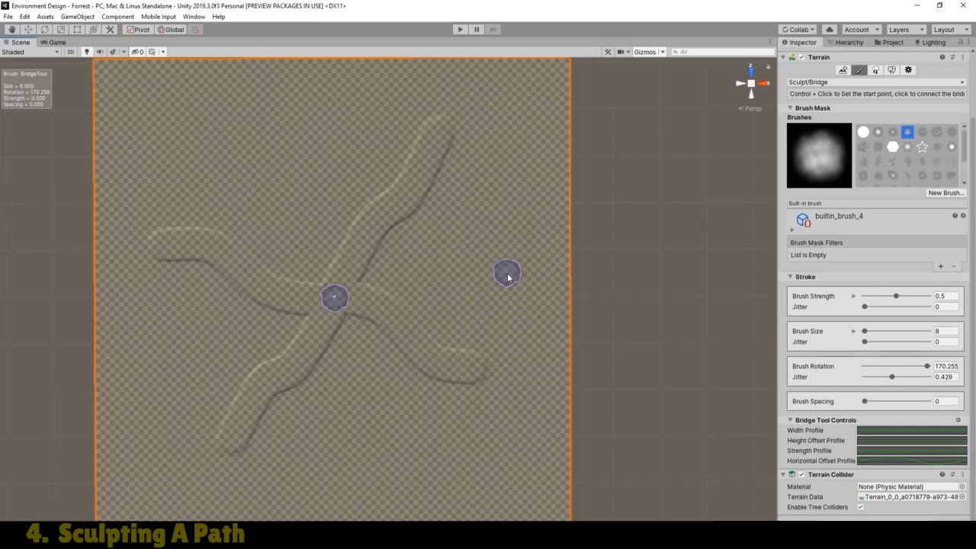
{"action": "left_click", "coordinate": [435, 135], "text": "ctrl"}
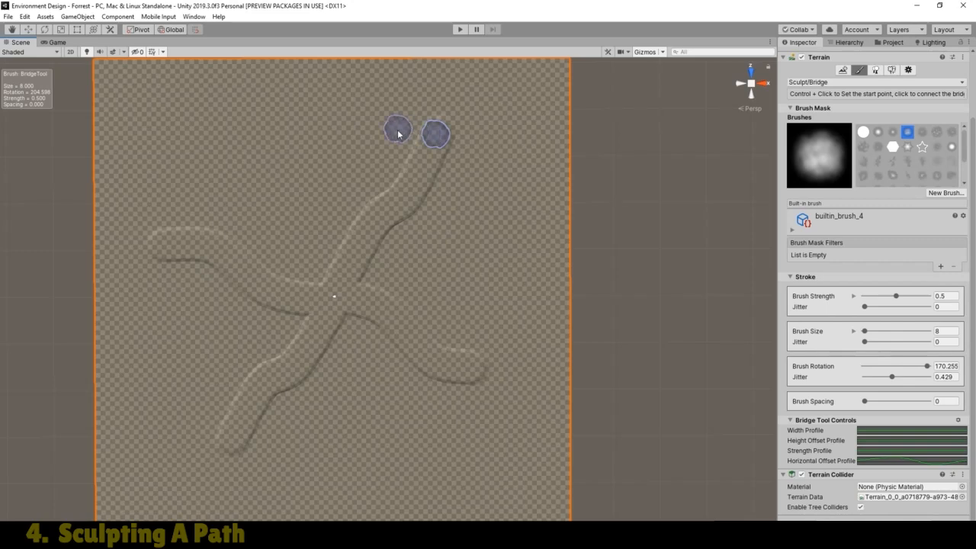
{"action": "left_click", "coordinate": [283, 94]}
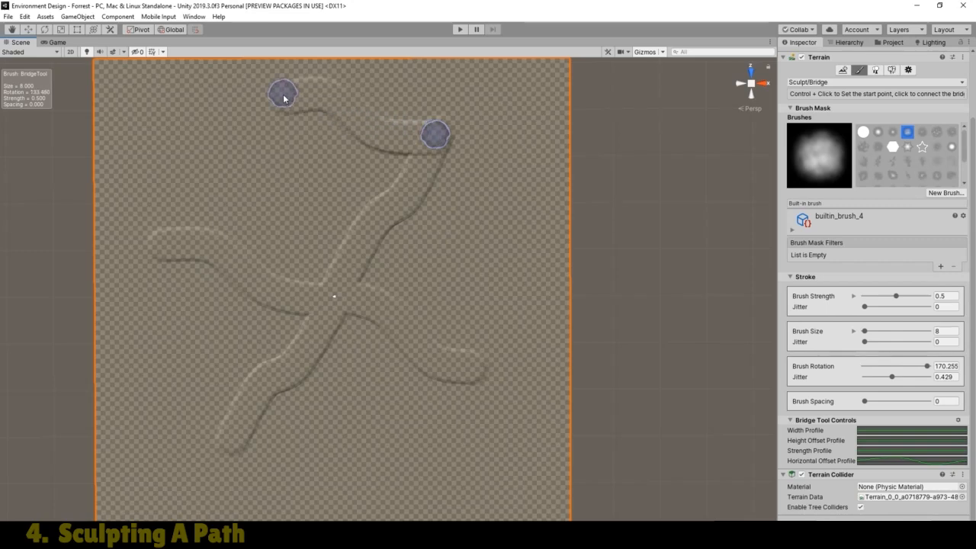
{"action": "left_click", "coordinate": [276, 106], "text": "ctrl"}
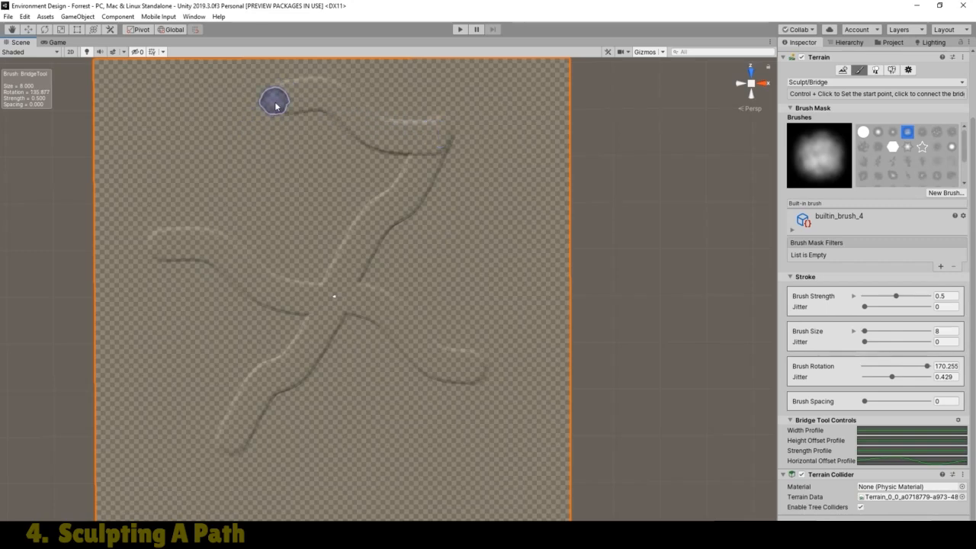
{"action": "left_click", "coordinate": [169, 243]}
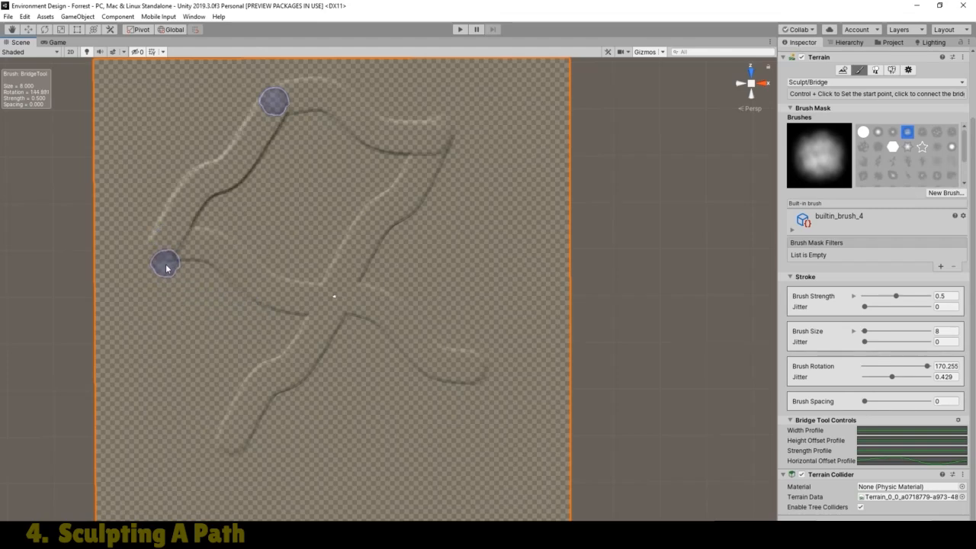
{"action": "left_click", "coordinate": [160, 254], "text": "ctrl"}
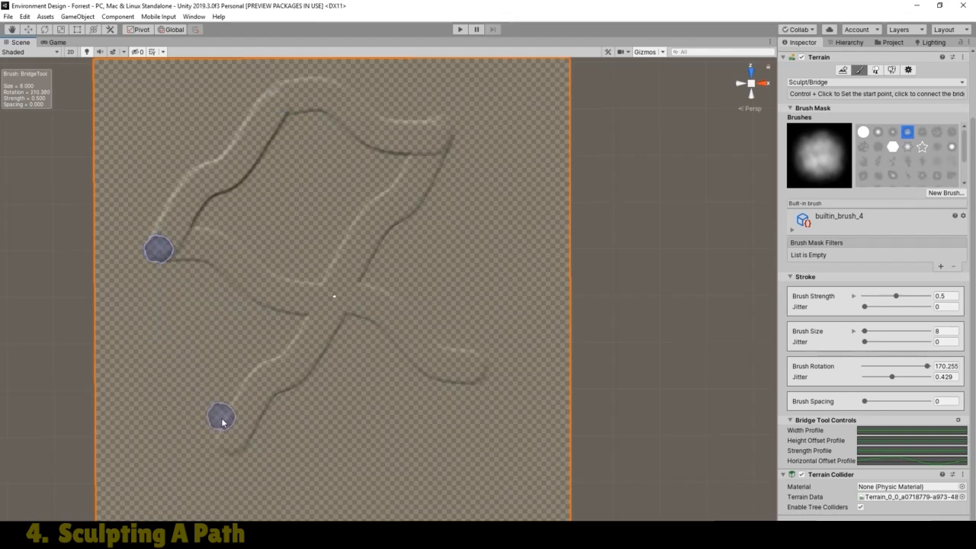
{"action": "left_click", "coordinate": [236, 442]}
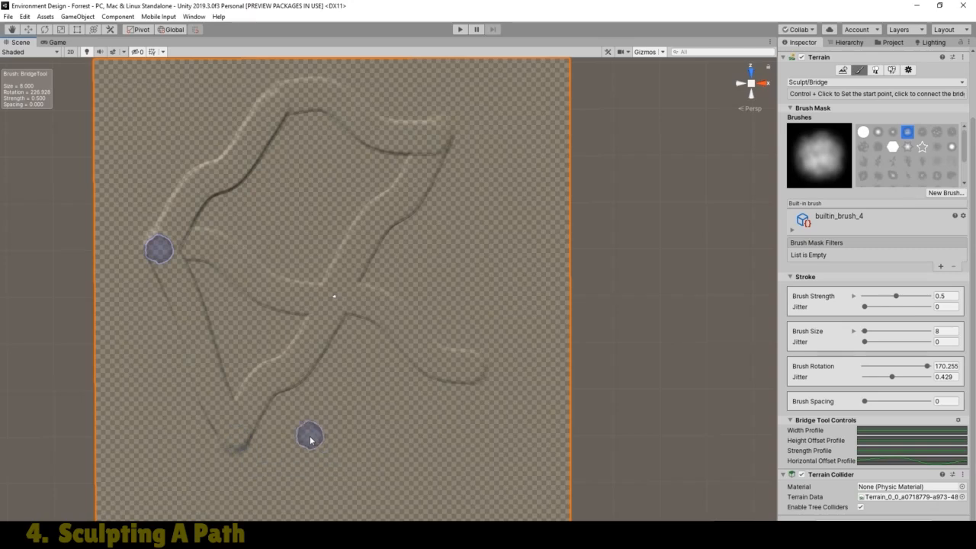
Close the outer loop with sunken paths from the lower-left end via the lower-right end and the right side to the upper-right end, and leave the brush
{"action": "left_click", "coordinate": [234, 435], "text": "ctrl"}
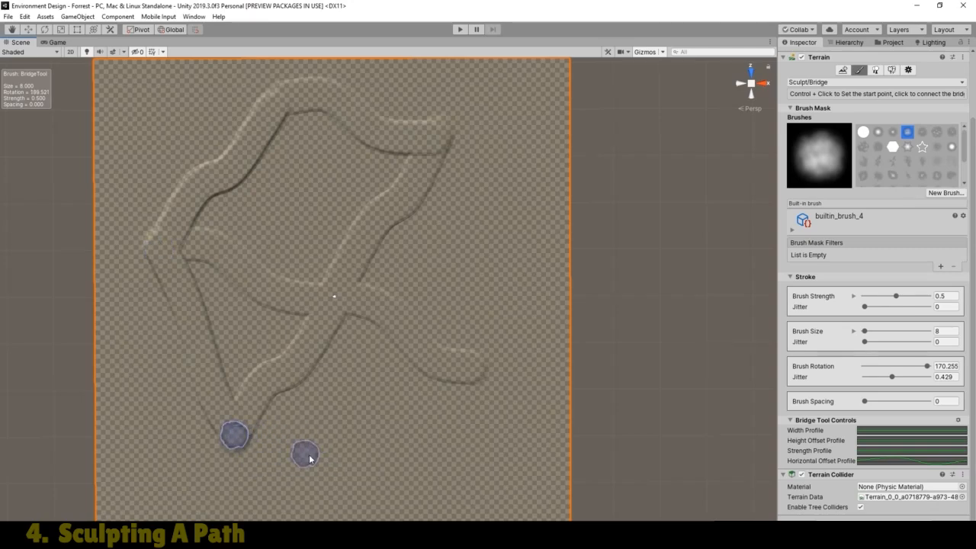
{"action": "left_click", "coordinate": [395, 466]}
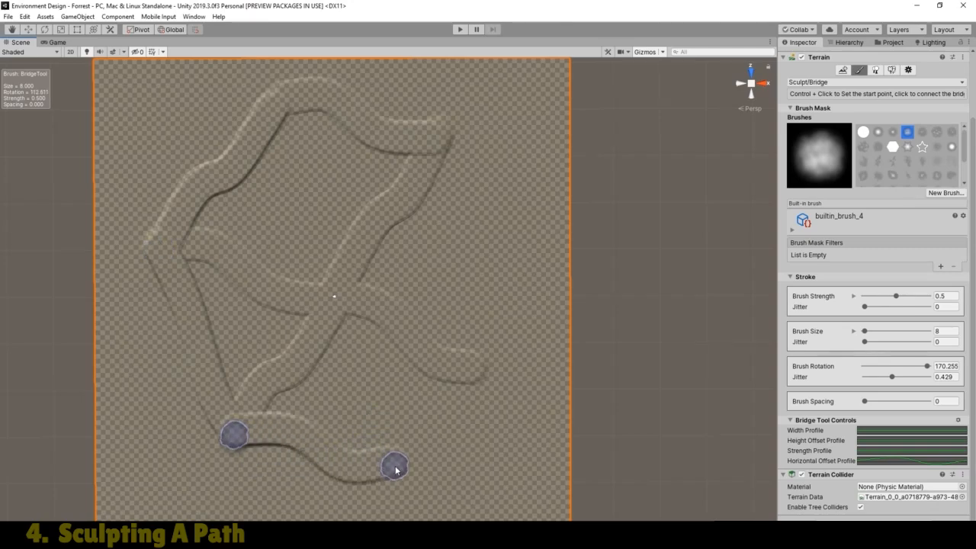
{"action": "left_click", "coordinate": [390, 461], "text": "ctrl"}
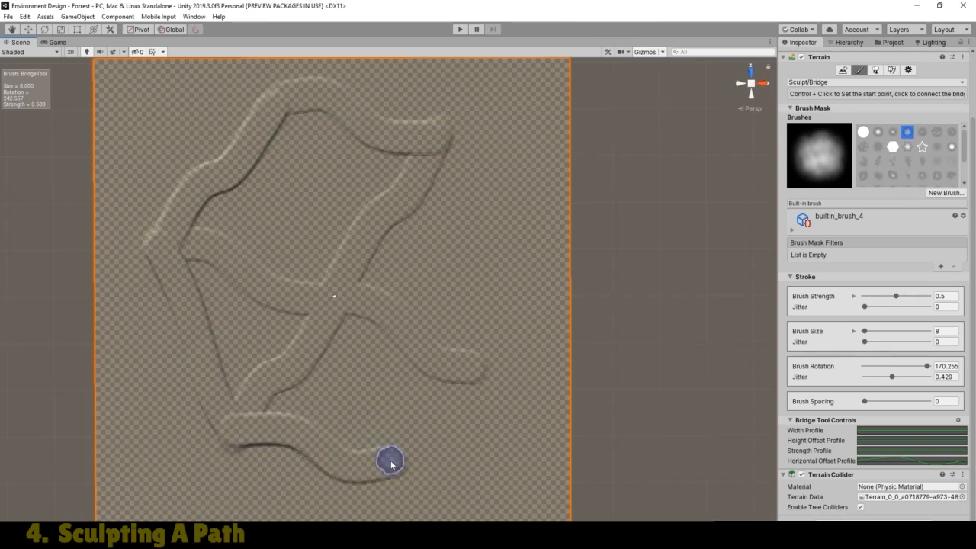
{"action": "left_click", "coordinate": [465, 372]}
{"action": "left_click", "coordinate": [463, 372], "text": "ctrl"}
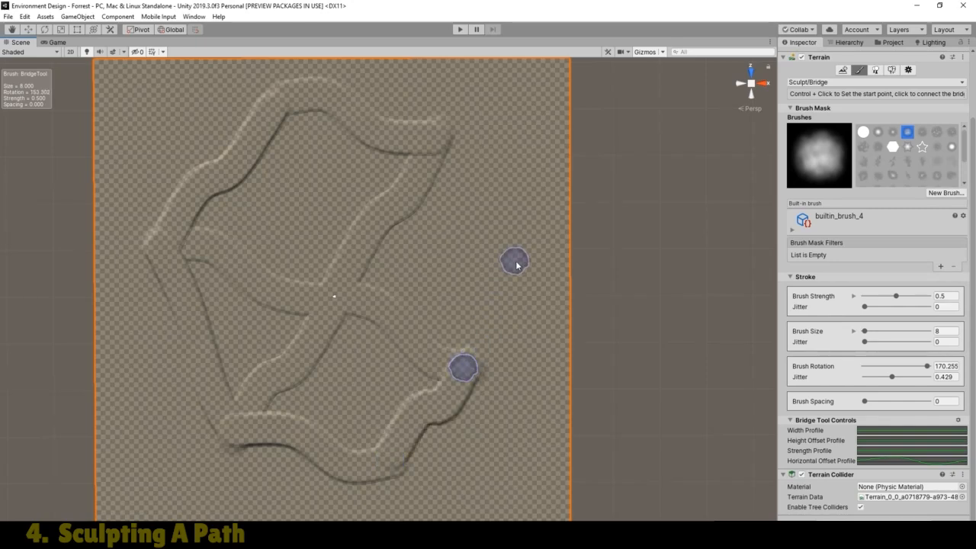
{"action": "left_click", "coordinate": [518, 256]}
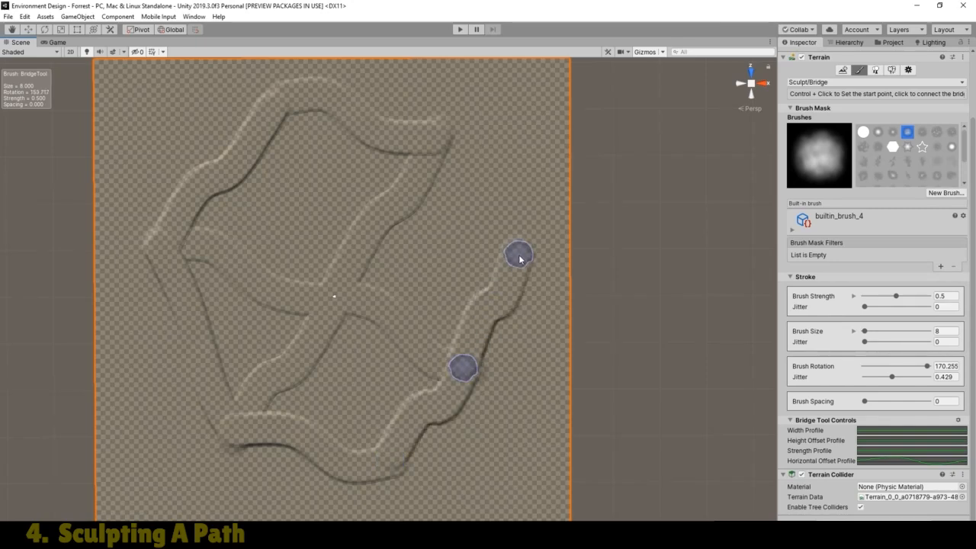
{"action": "left_click", "coordinate": [519, 256], "text": "ctrl"}
{"action": "left_click", "coordinate": [435, 145]}
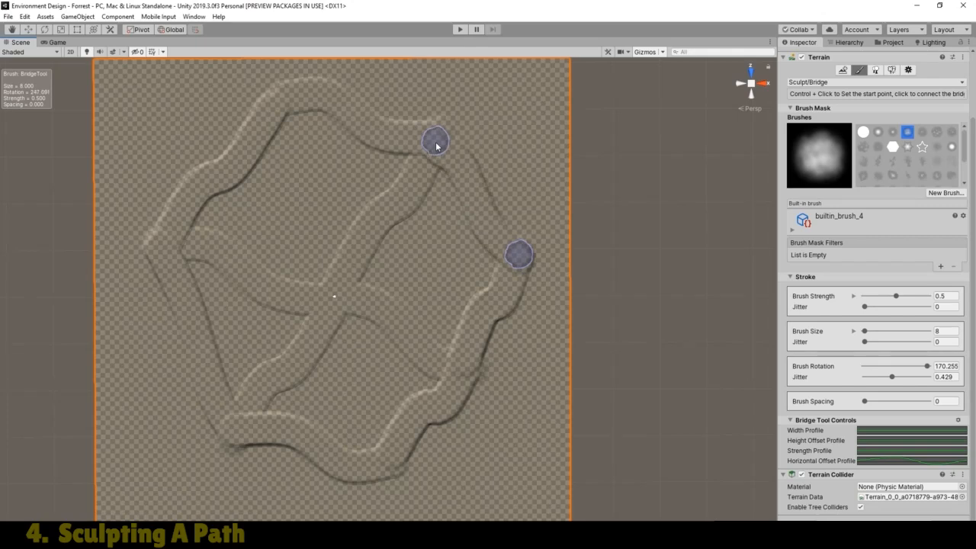
{"action": "left_click", "coordinate": [13, 31]}
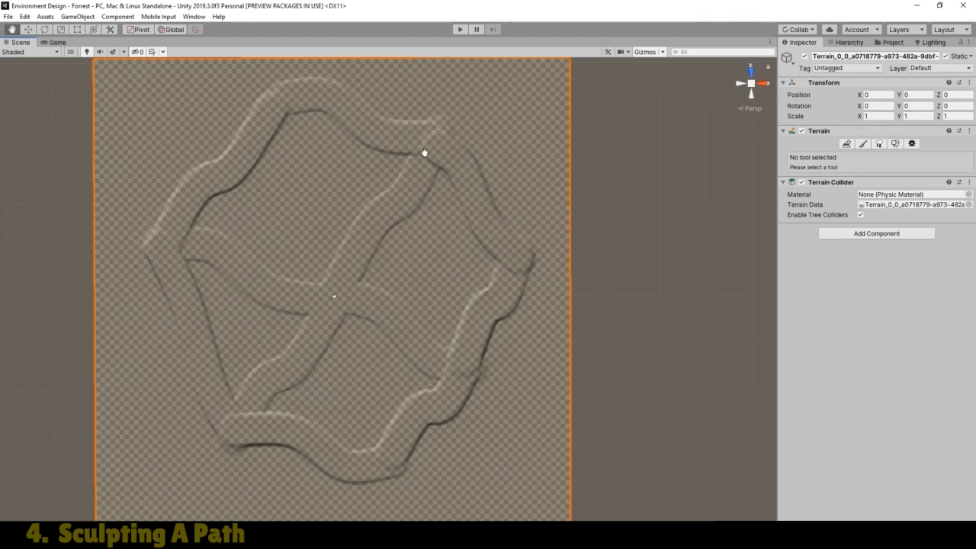
Playtest the scene, walk around the connected path loop to examine its edges and junctions, and stop the playtest
{"action": "left_click", "coordinate": [57, 43]}
{"action": "left_click", "coordinate": [458, 30]}
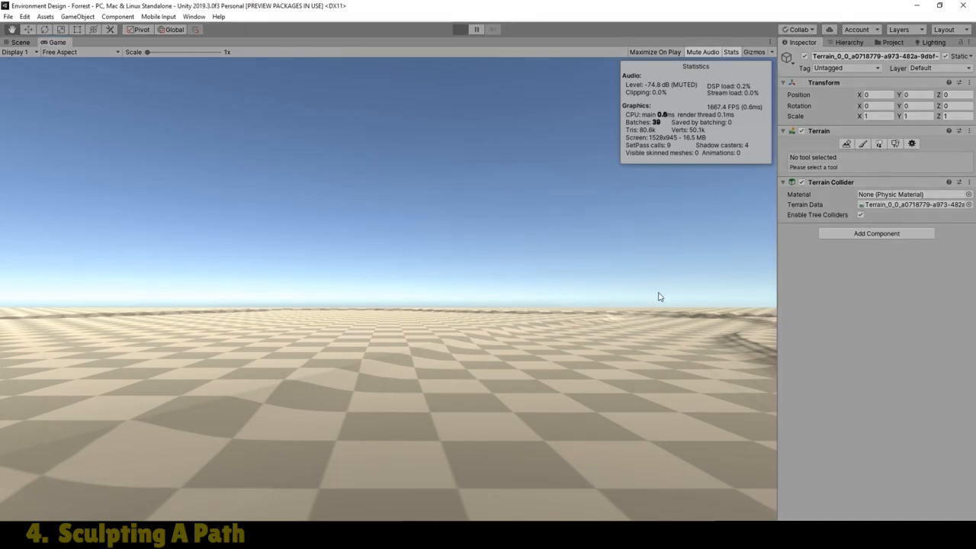
{"action": "key", "text": "w"}
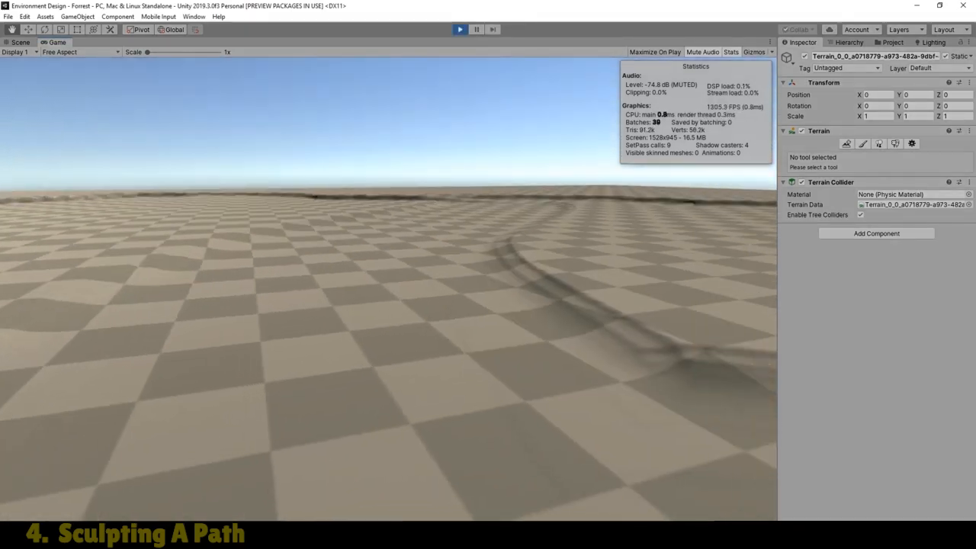
{"action": "key", "text": "w"}
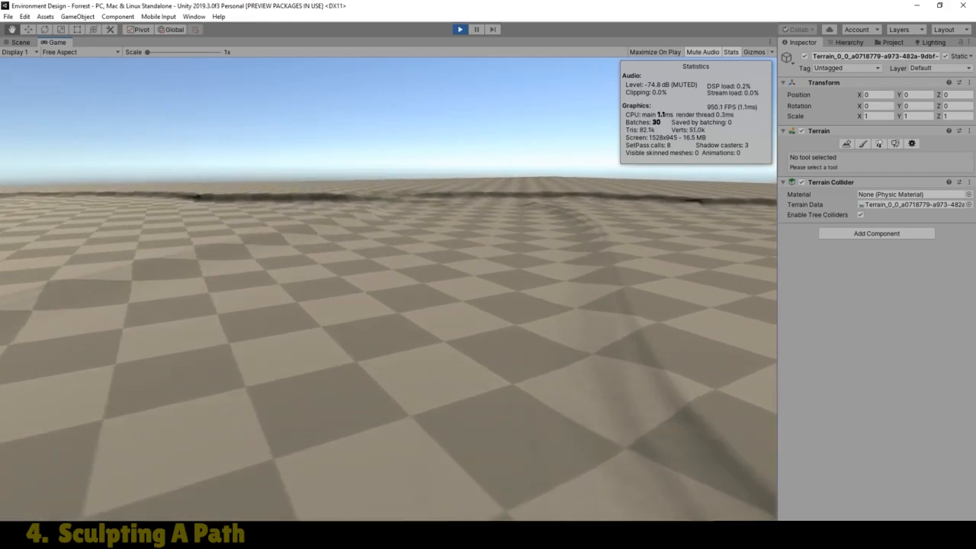
{"action": "key", "text": "w"}
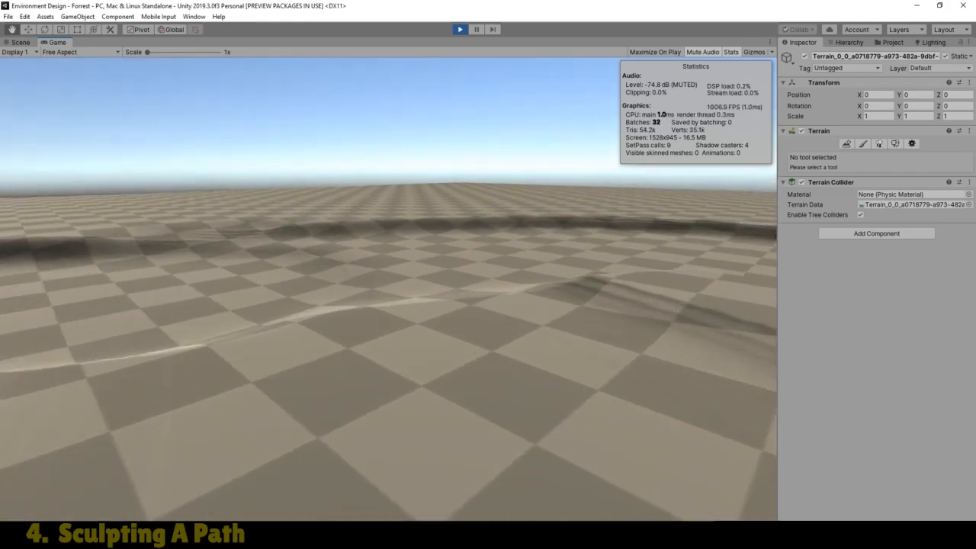
{"action": "key", "text": "w"}
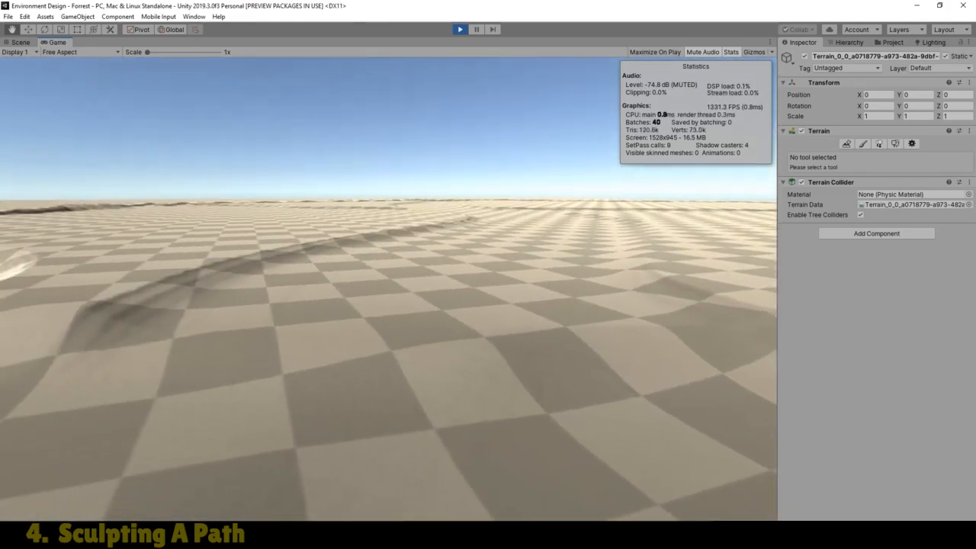
{"action": "key", "text": "w"}
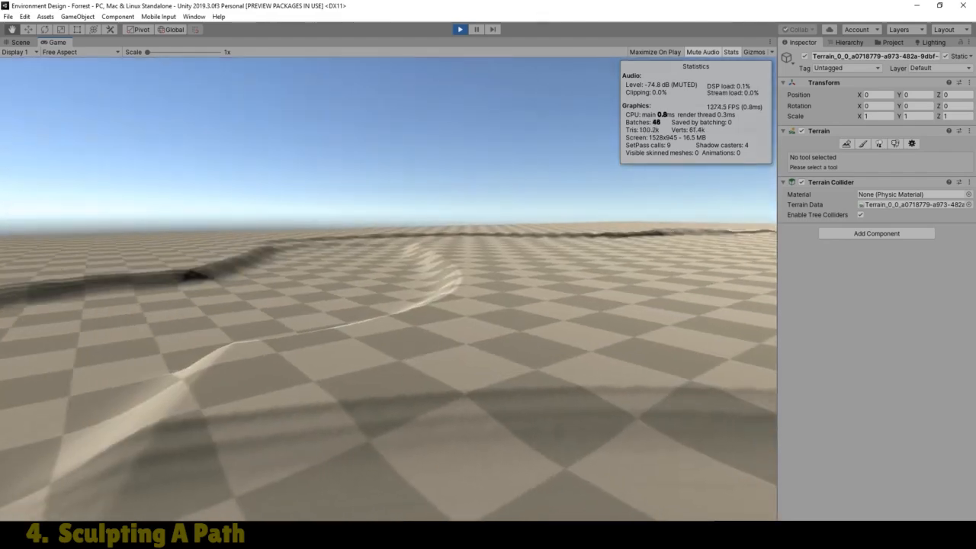
{"action": "key", "text": "w"}
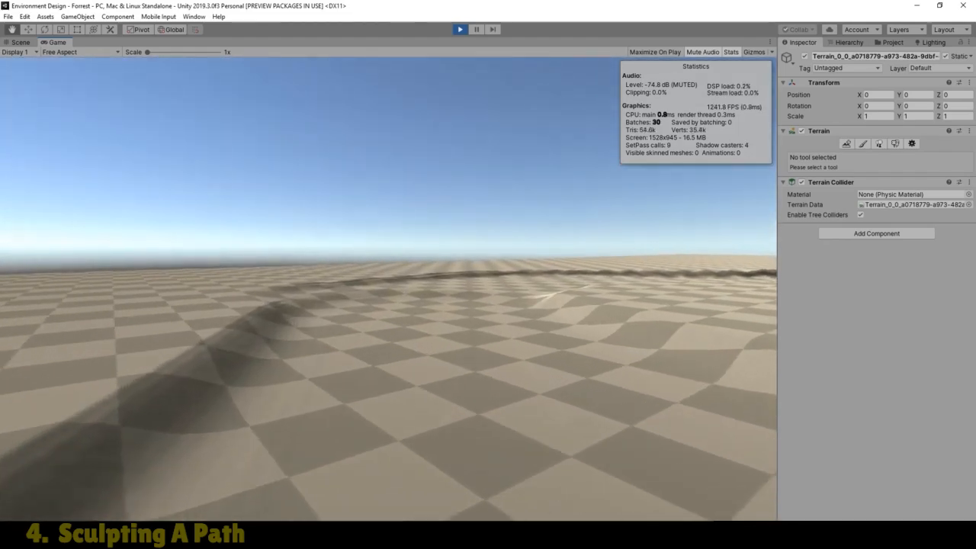
{"action": "key", "text": "w"}
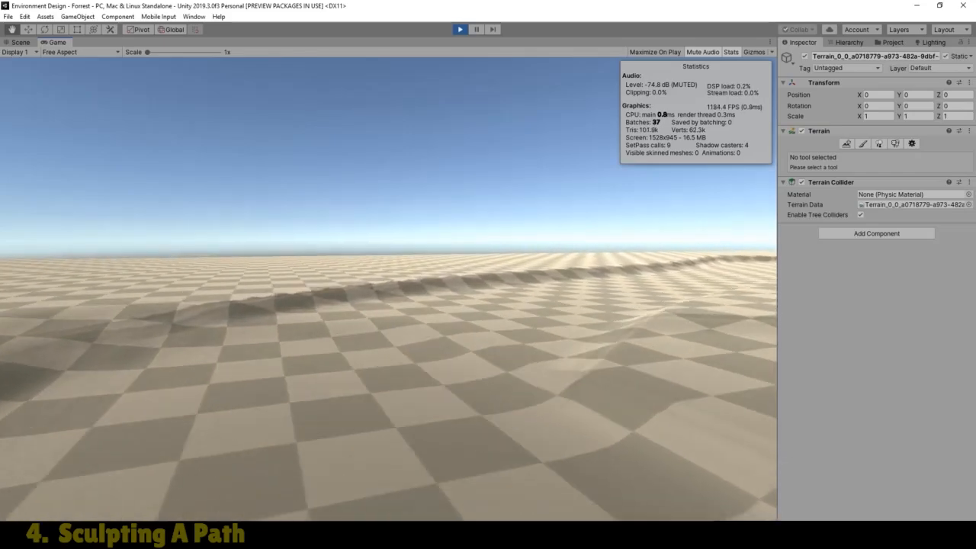
{"action": "key", "text": "w"}
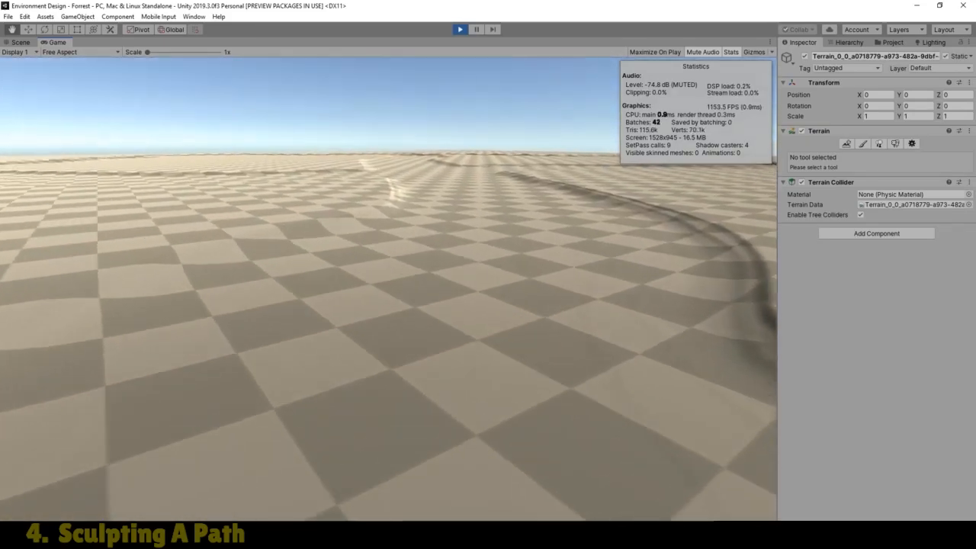
{"action": "key", "text": "w"}
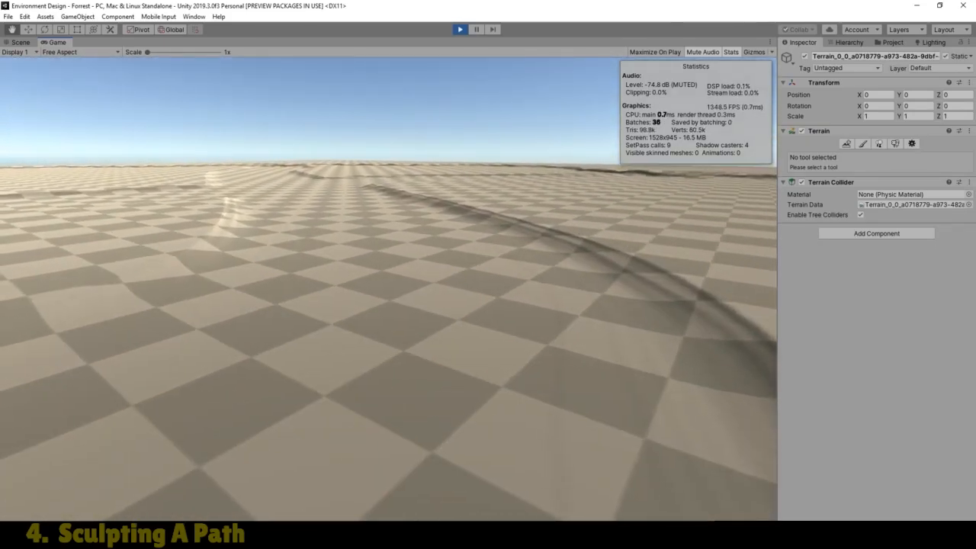
{"action": "key", "text": "Escape"}
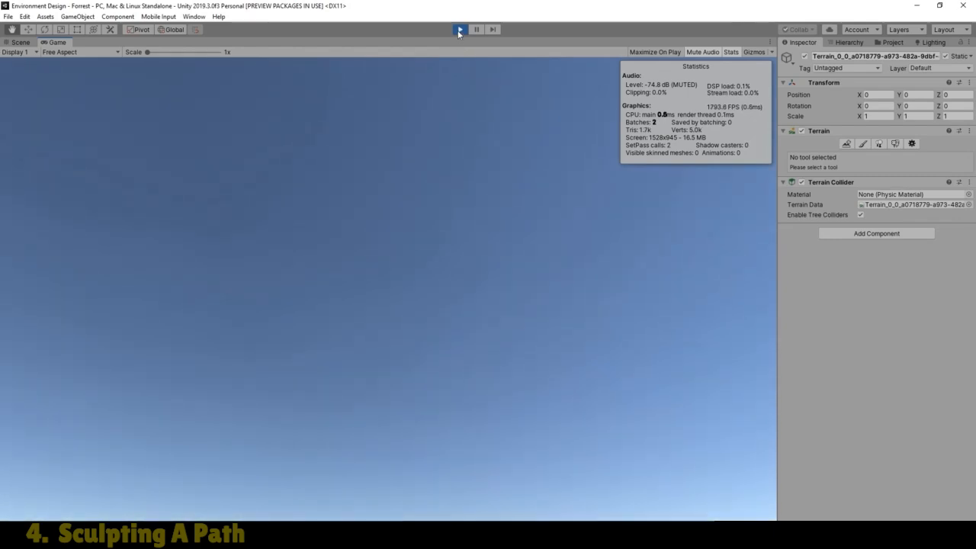
{"action": "left_click", "coordinate": [459, 29]}
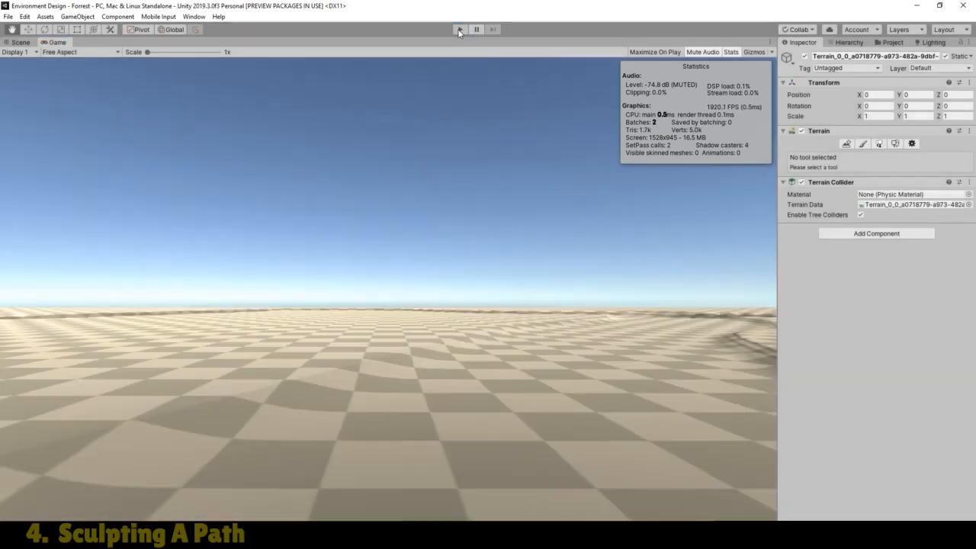
Return to the scene view, turn off scene lighting and examine the sculpted path edges and junctions up close
{"action": "left_click", "coordinate": [18, 43]}
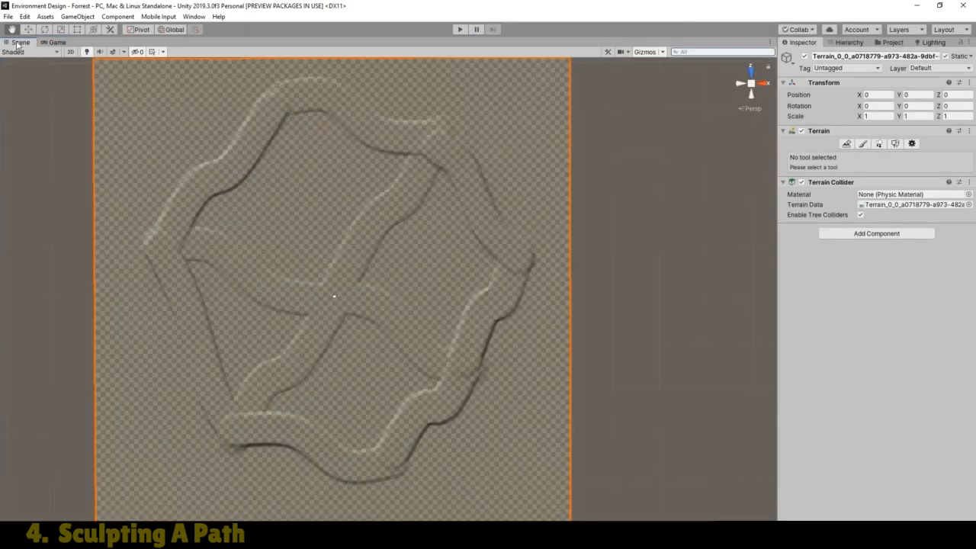
{"action": "left_click", "coordinate": [750, 84]}
{"action": "left_click", "coordinate": [751, 84]}
{"action": "right_click_drag", "start_coordinate": [493, 417], "coordinate": [434, 313]}
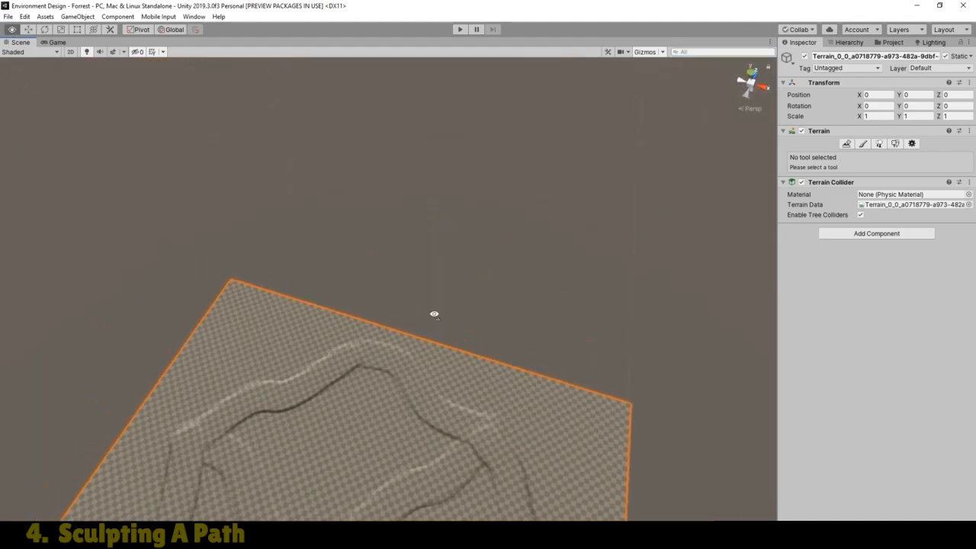
{"action": "middle_click_drag", "start_coordinate": [441, 345], "coordinate": [424, 149]}
{"action": "scroll", "coordinate": [434, 281], "scroll_direction": "up", "scroll_amount": 5}
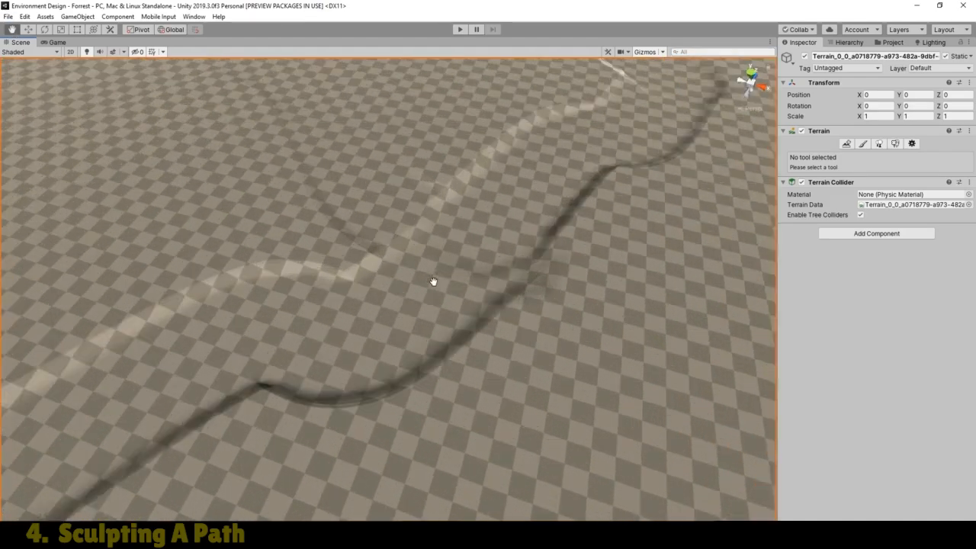
{"action": "mouse_move", "coordinate": [449, 300]}
{"action": "right_mouse_down"}
{"action": "mouse_move", "coordinate": [445, 270]}
{"action": "mouse_move", "coordinate": [450, 288]}
{"action": "right_mouse_up"}
{"action": "middle_click_drag", "start_coordinate": [451, 289], "coordinate": [433, 239]}
{"action": "left_click", "coordinate": [87, 53]}
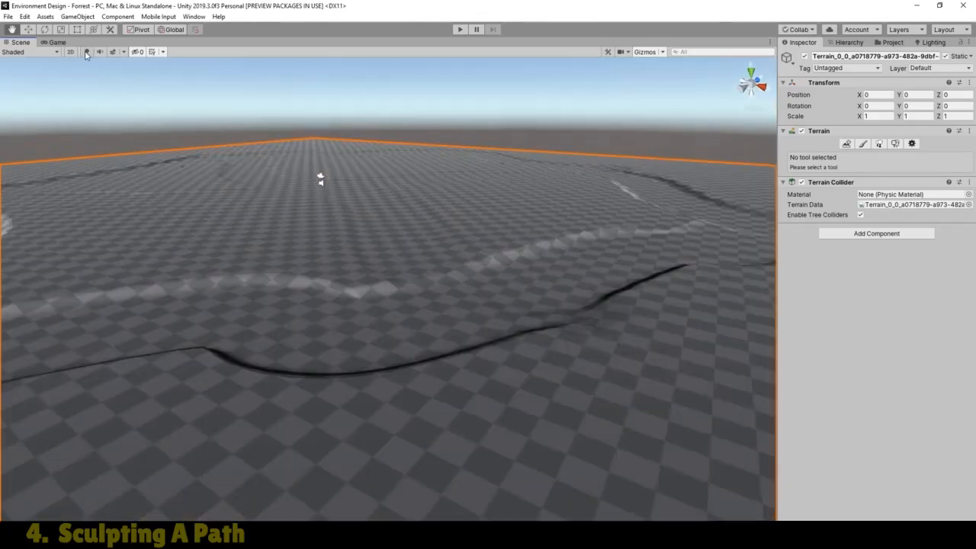
{"action": "scroll", "coordinate": [472, 276], "scroll_direction": "up", "scroll_amount": 3}
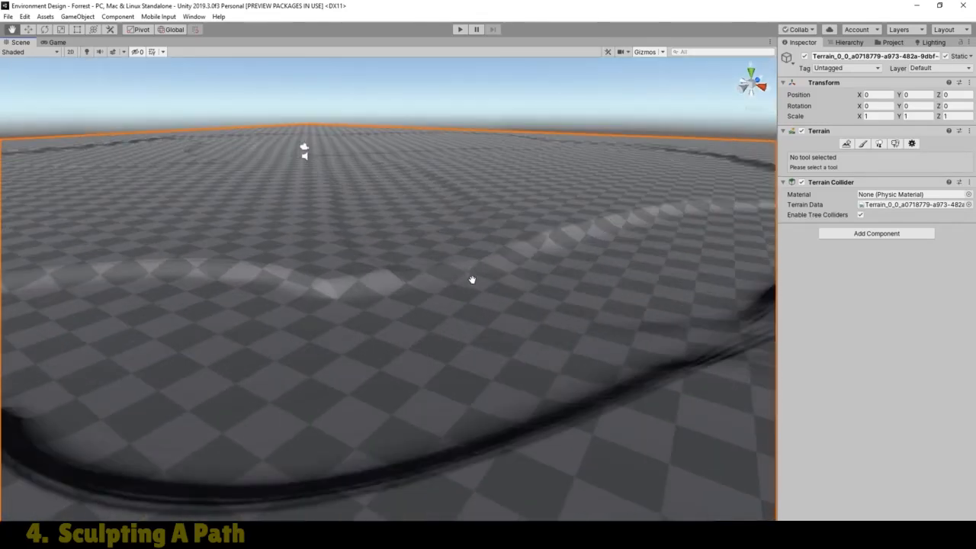
{"action": "middle_click_drag", "start_coordinate": [470, 279], "coordinate": [469, 330]}
{"action": "scroll", "coordinate": [481, 343], "scroll_direction": "up", "scroll_amount": 3}
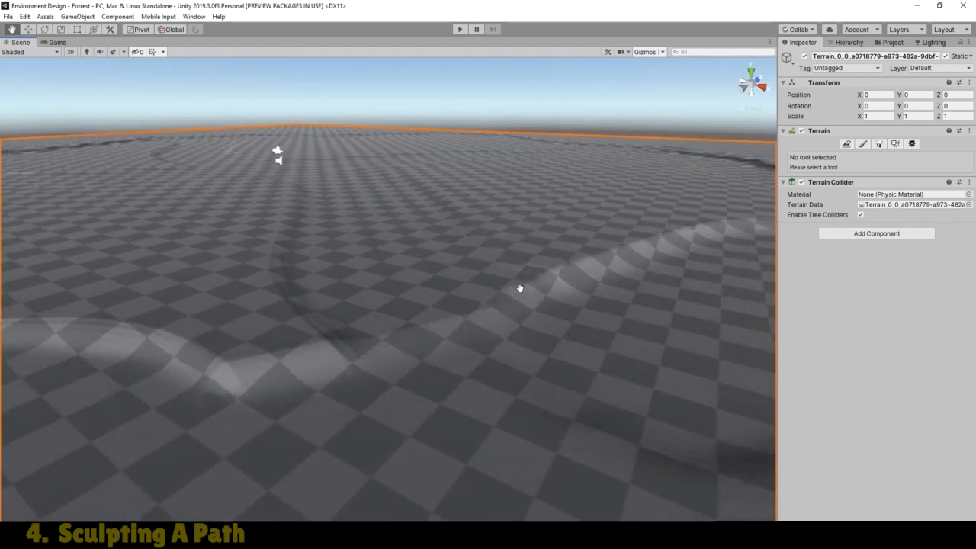
Activate terrain painting and switch the tool from Bridge to Smooth Height
{"action": "left_click", "coordinate": [864, 144]}
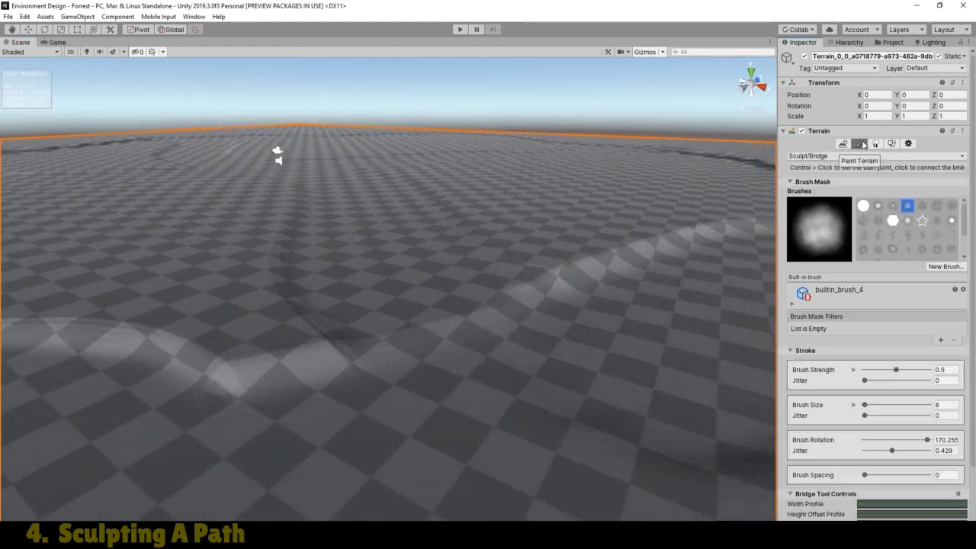
{"action": "left_click", "coordinate": [830, 157]}
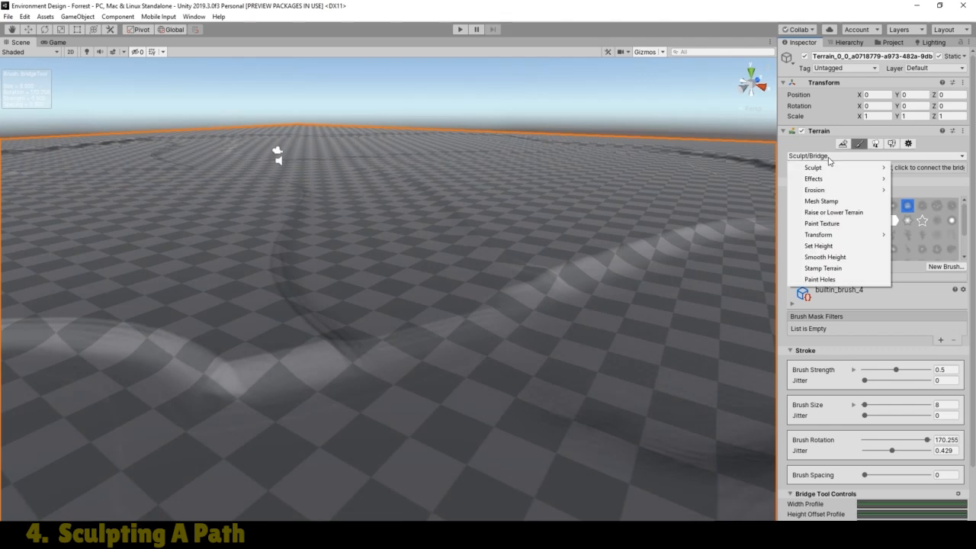
{"action": "left_click", "coordinate": [824, 257]}
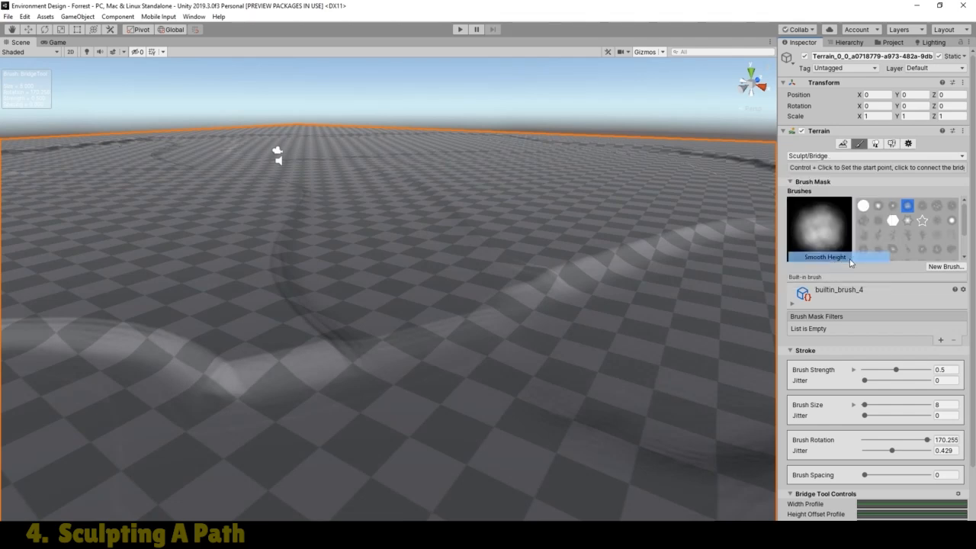
Choose the soft round builtin_brush_2 for Smooth Height and set the brush size to 48
{"action": "left_click", "coordinate": [878, 205]}
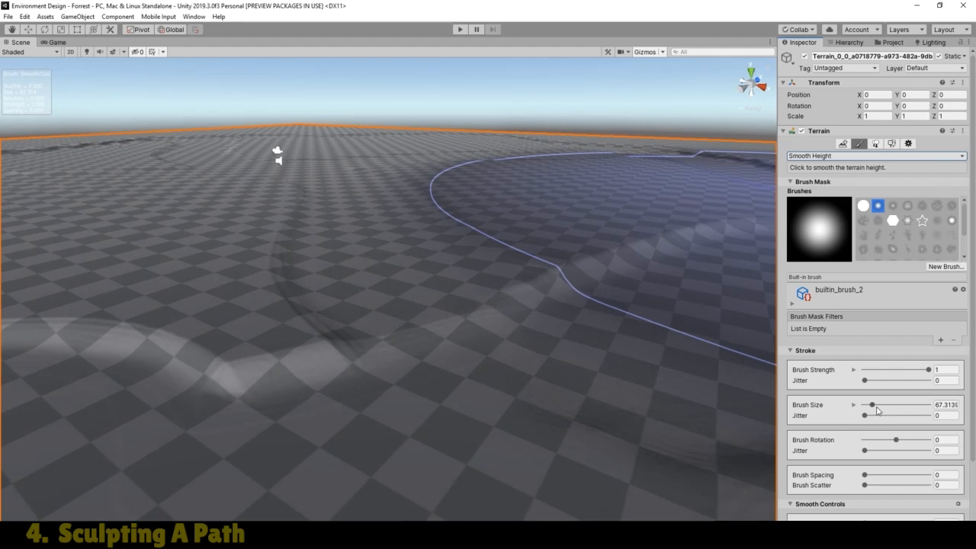
{"action": "left_click_drag", "start_coordinate": [873, 408], "coordinate": [870, 409]}
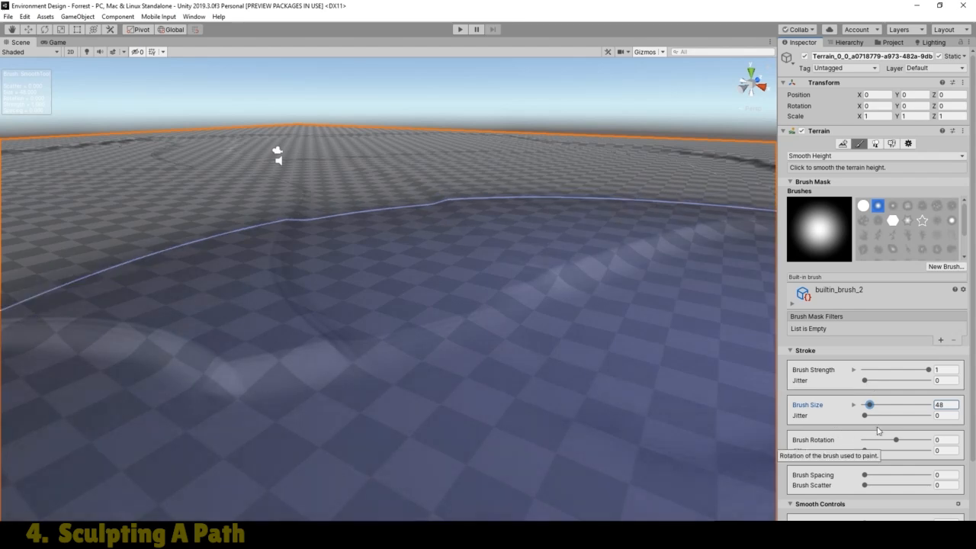
Look up the Terrain keyboard shortcuts for adjusting brush size and strength, and close the shortcut list
{"action": "left_click", "coordinate": [25, 17]}
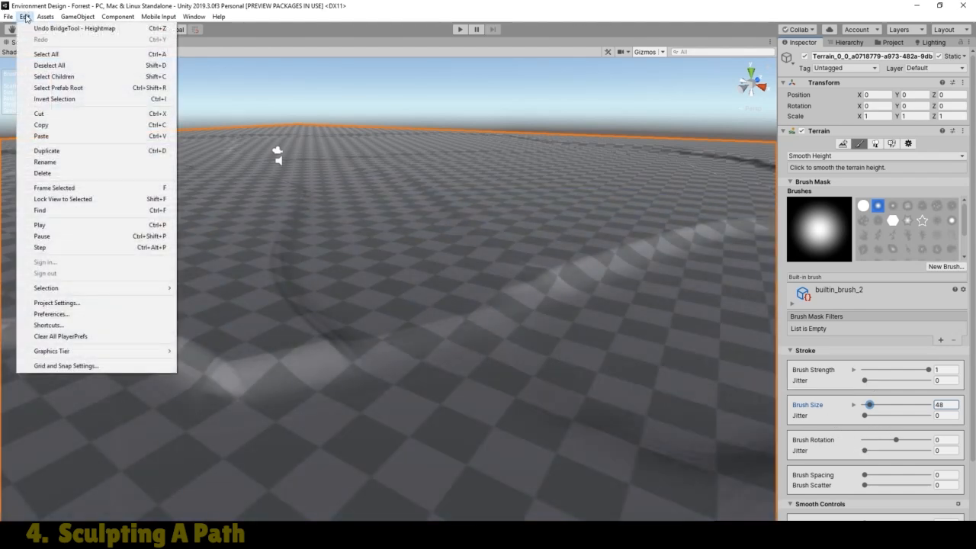
{"action": "left_click", "coordinate": [58, 326]}
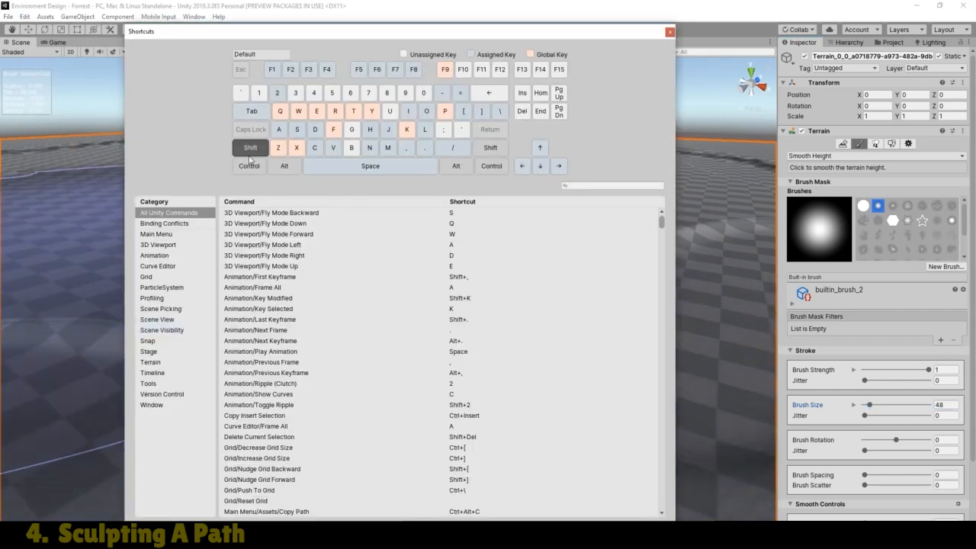
{"action": "left_click", "coordinate": [152, 362]}
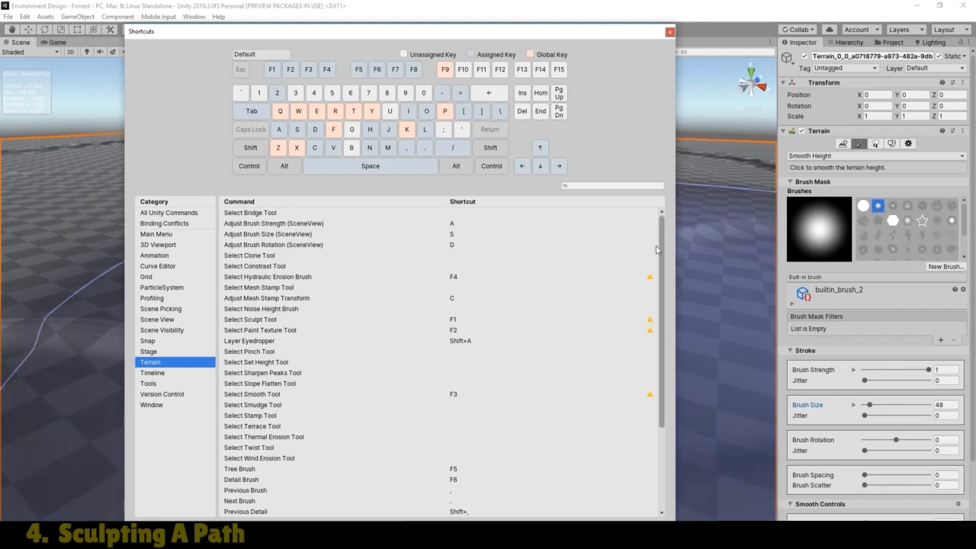
{"action": "left_click", "coordinate": [669, 32]}
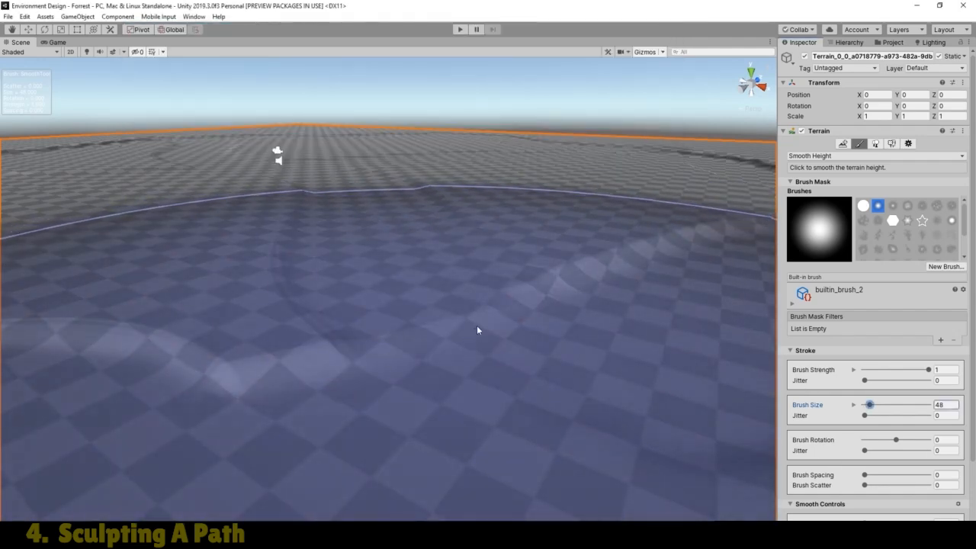
Set the brush size to about 8.71 and strength to about 0.924, and smooth the sharp ridges at the first path junctions
{"action": "key", "text": "s"}
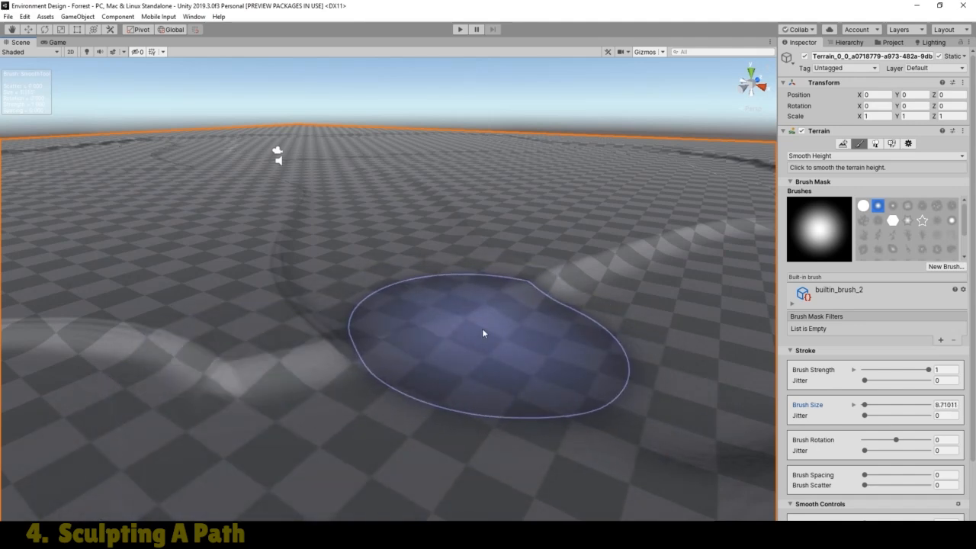
{"action": "key", "text": "a"}
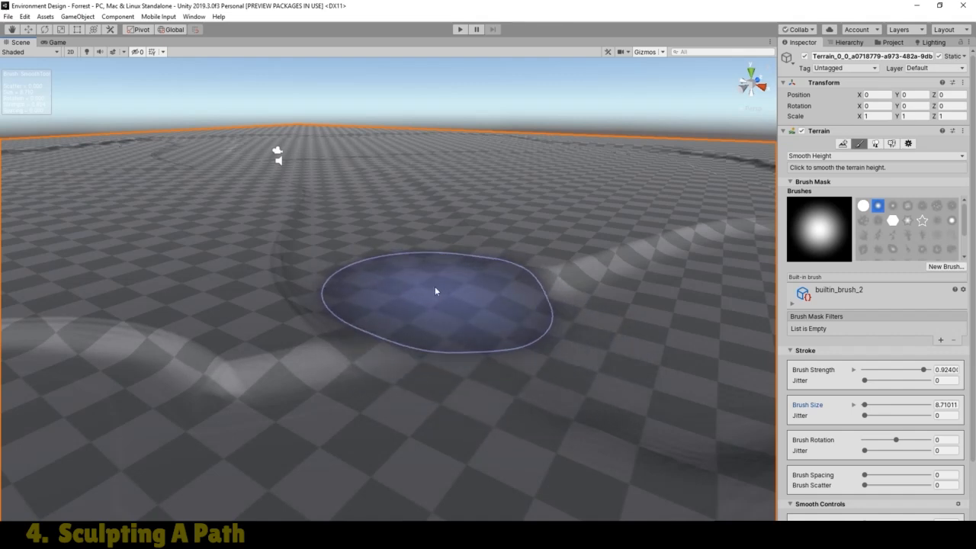
{"action": "left_click", "coordinate": [12, 30]}
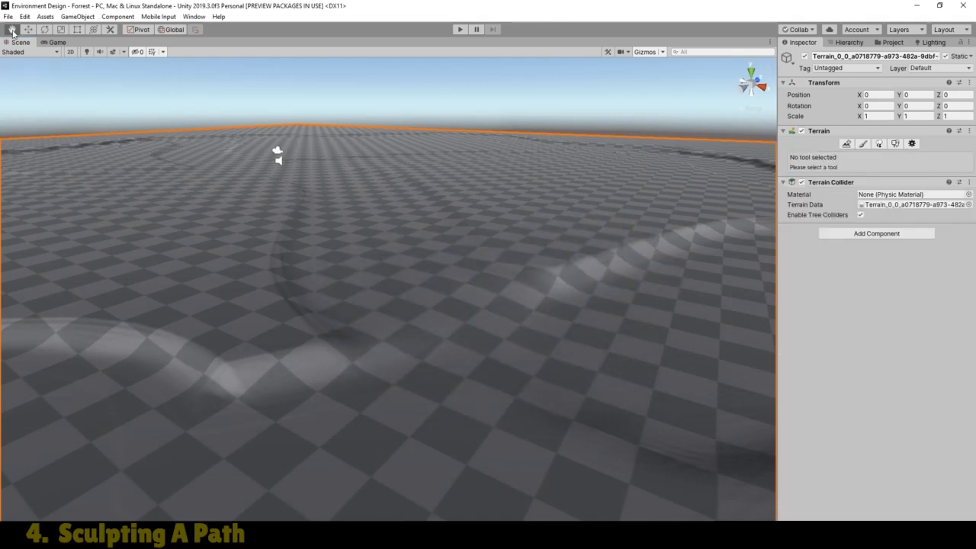
{"action": "left_click_drag", "start_coordinate": [495, 308], "coordinate": [527, 307]}
{"action": "right_click_drag", "start_coordinate": [538, 309], "coordinate": [320, 357]}
{"action": "left_click_drag", "start_coordinate": [319, 356], "coordinate": [488, 371]}
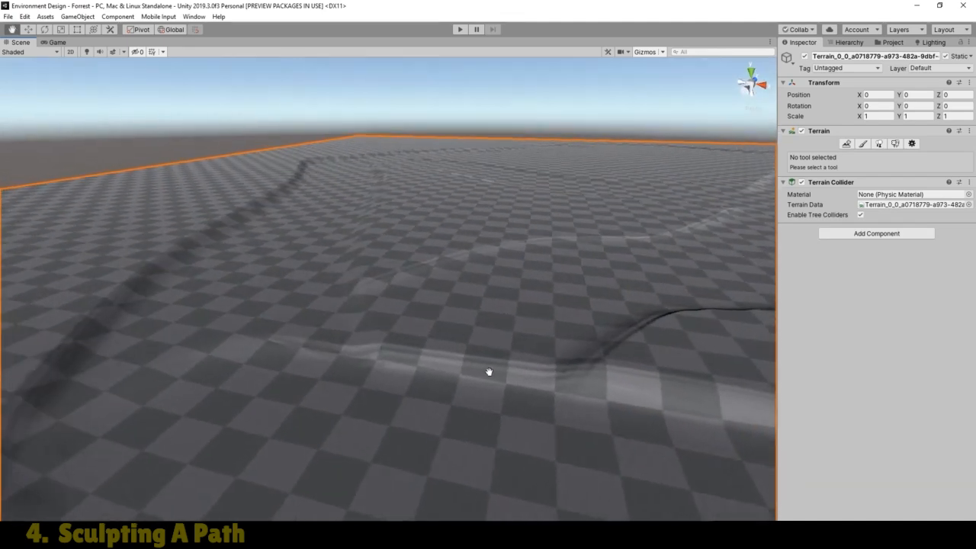
{"action": "left_click", "coordinate": [862, 143]}
{"action": "mouse_move", "coordinate": [411, 330]}
{"action": "left_mouse_down"}
{"action": "mouse_move", "coordinate": [430, 343]}
{"action": "mouse_move", "coordinate": [420, 352]}
{"action": "mouse_move", "coordinate": [262, 381]}
{"action": "mouse_move", "coordinate": [303, 384]}
{"action": "mouse_move", "coordinate": [422, 343]}
{"action": "mouse_move", "coordinate": [383, 376]}
{"action": "left_mouse_up"}
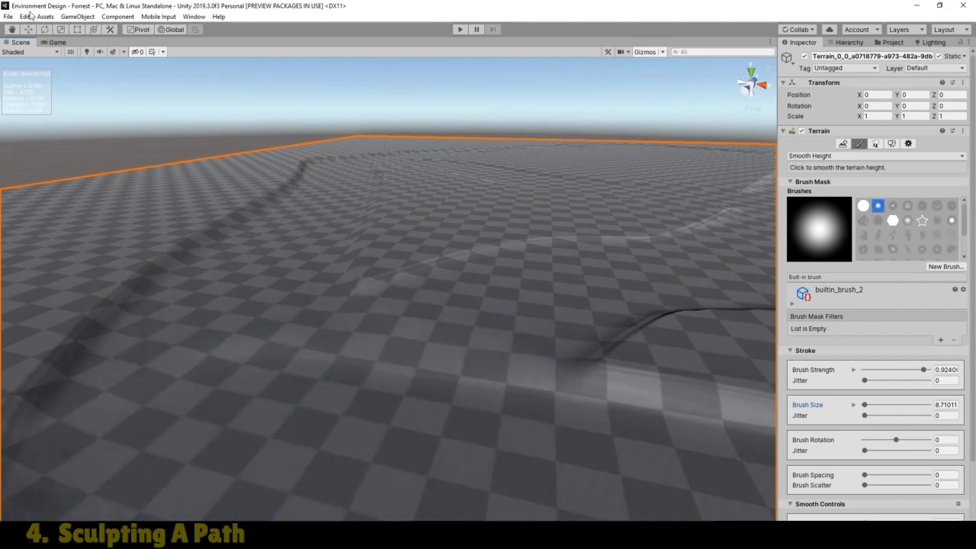
Smooth the junction where the winding inner paths branch off the wide straight path
{"action": "left_click", "coordinate": [12, 31]}
{"action": "left_click_drag", "start_coordinate": [344, 315], "coordinate": [606, 400], "text": "alt"}
{"action": "right_click_drag", "start_coordinate": [606, 399], "coordinate": [361, 416]}
{"action": "left_click_drag", "start_coordinate": [362, 417], "coordinate": [460, 403]}
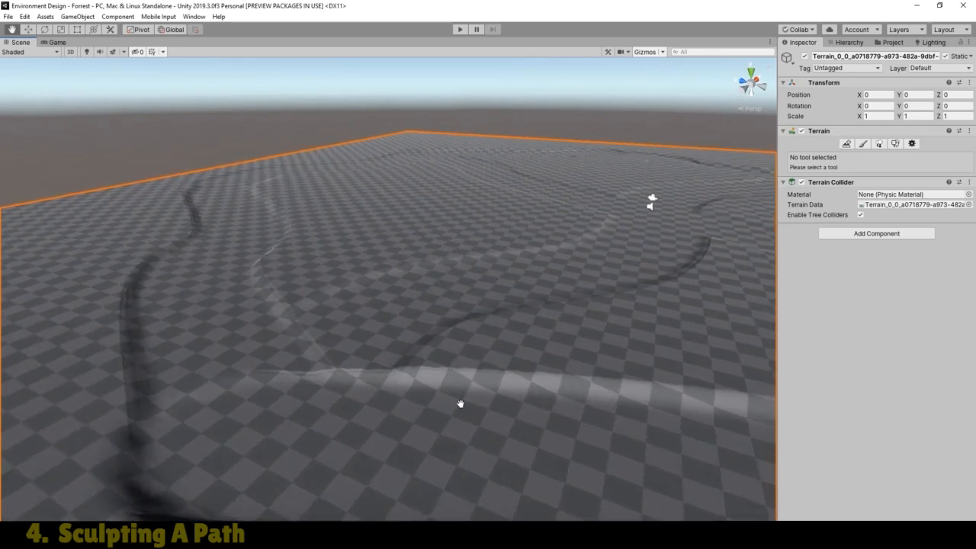
{"action": "scroll", "coordinate": [456, 406], "scroll_direction": "up", "scroll_amount": 3}
{"action": "scroll", "coordinate": [456, 405], "scroll_direction": "up", "scroll_amount": 4}
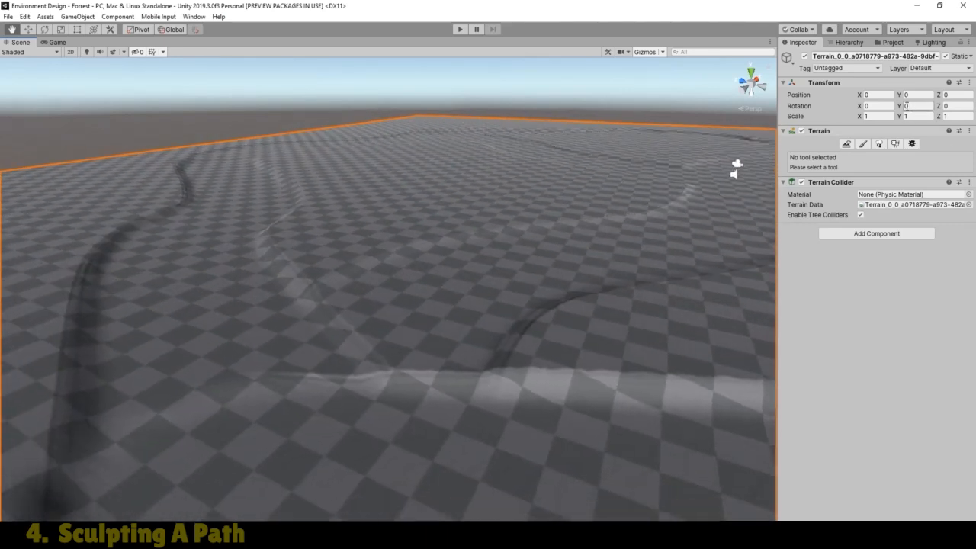
{"action": "left_click", "coordinate": [863, 146]}
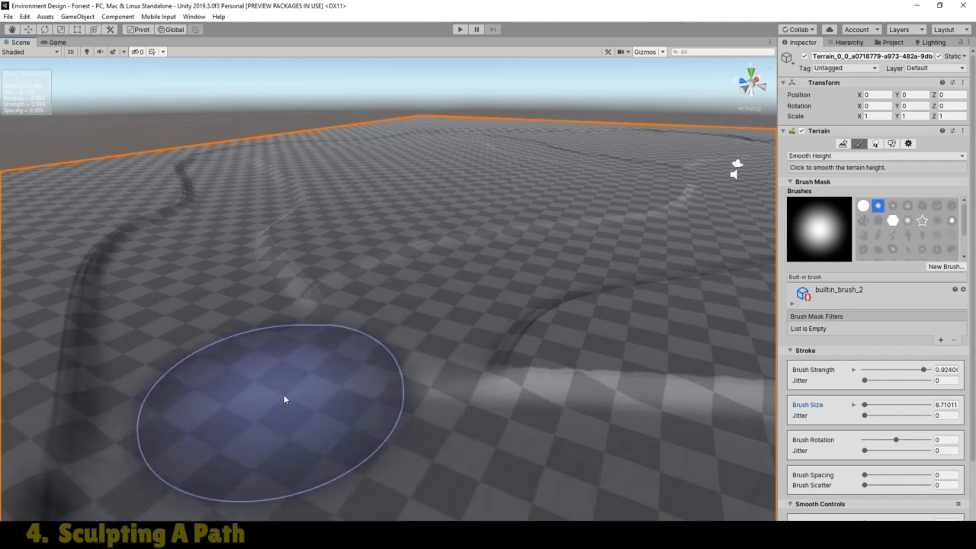
Smooth the path junction close to the terrain's outer edge with the same Smooth Height brush
{"action": "left_click", "coordinate": [12, 31]}
{"action": "left_click_drag", "start_coordinate": [167, 163], "coordinate": [594, 278]}
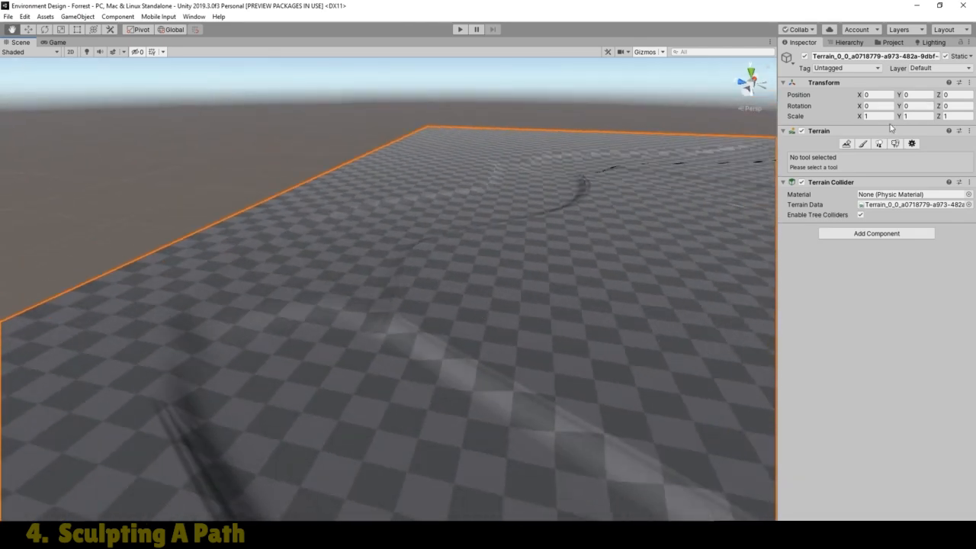
{"action": "left_click", "coordinate": [863, 144]}
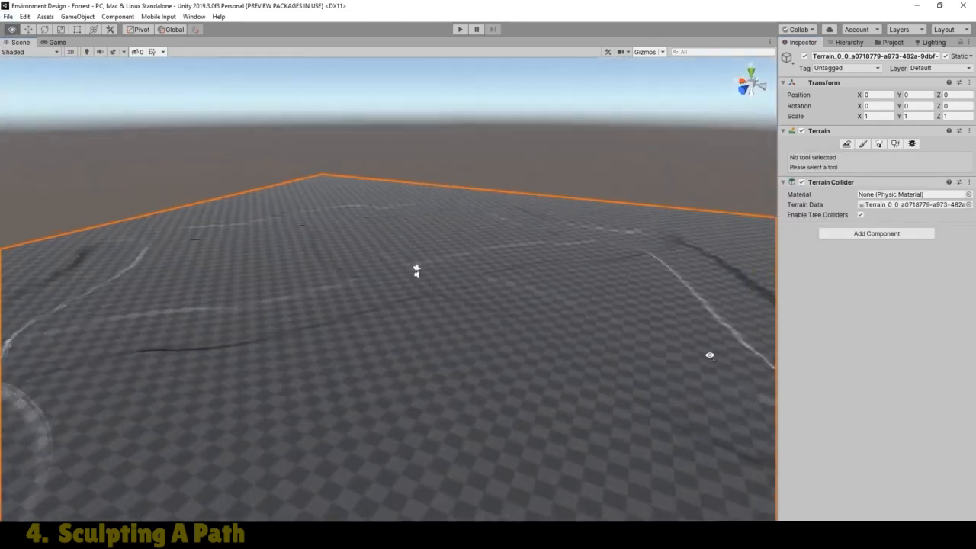
Smooth the junction between the outer path and the inner winding paths, stroking from the outer bend towards the inner curve
{"action": "mouse_move", "coordinate": [226, 353]}
{"action": "middle_mouse_down"}
{"action": "mouse_move", "coordinate": [287, 359]}
{"action": "mouse_move", "coordinate": [451, 328]}
{"action": "middle_mouse_up"}
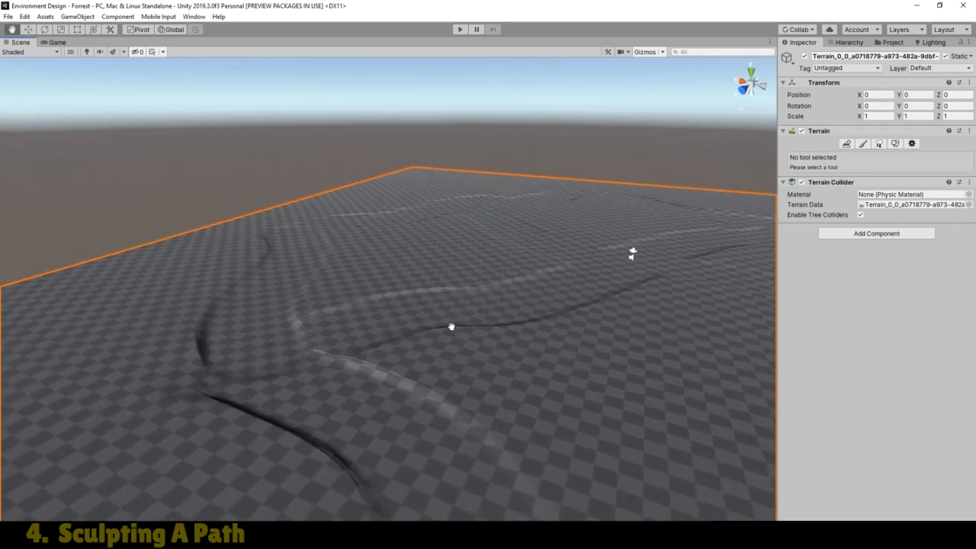
{"action": "scroll", "coordinate": [368, 363], "scroll_direction": "up", "scroll_amount": 3}
{"action": "middle_click_drag", "start_coordinate": [334, 372], "coordinate": [356, 347]}
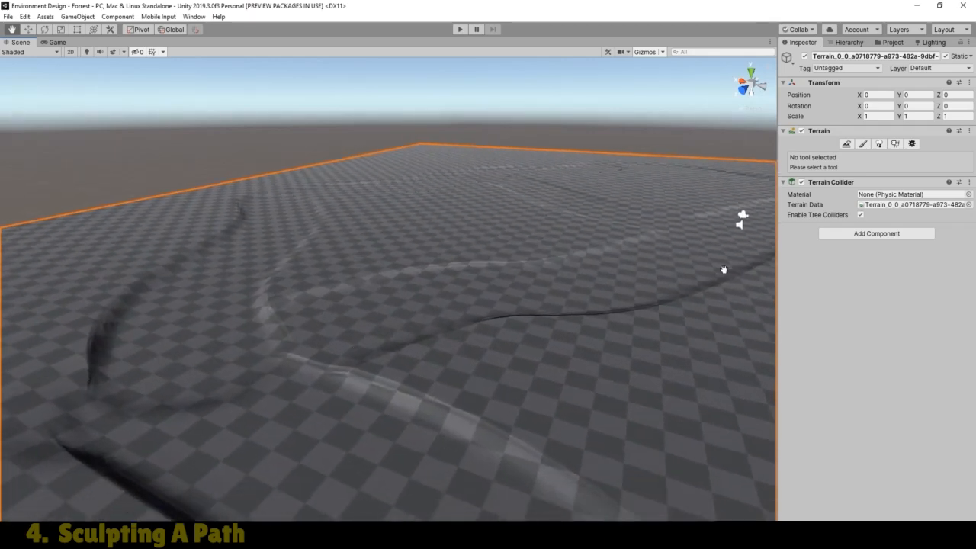
{"action": "left_click", "coordinate": [862, 144]}
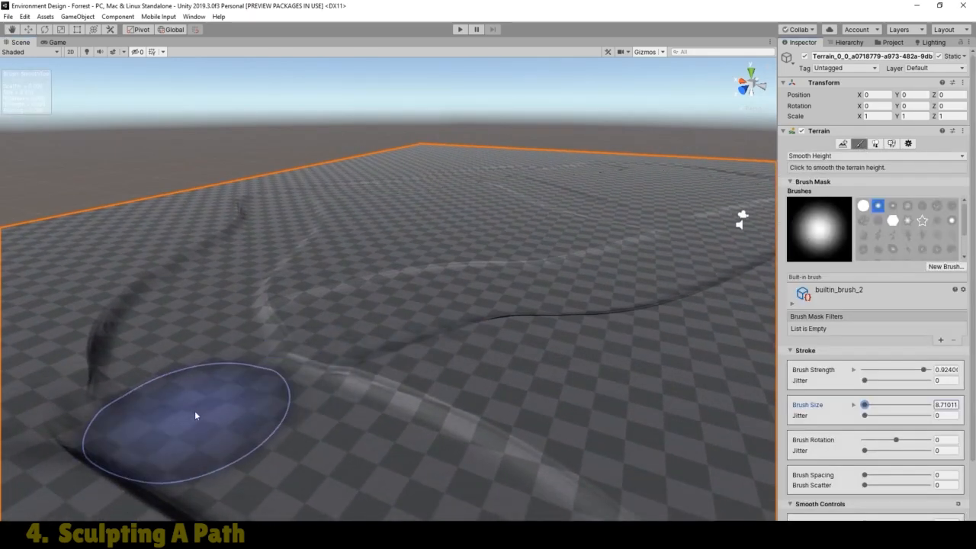
{"action": "mouse_move", "coordinate": [214, 408]}
{"action": "left_mouse_down"}
{"action": "mouse_move", "coordinate": [236, 356]}
{"action": "mouse_move", "coordinate": [268, 375]}
{"action": "mouse_move", "coordinate": [257, 363]}
{"action": "mouse_move", "coordinate": [305, 340]}
{"action": "mouse_move", "coordinate": [270, 370]}
{"action": "mouse_move", "coordinate": [236, 373]}
{"action": "mouse_move", "coordinate": [310, 292]}
{"action": "left_mouse_up"}
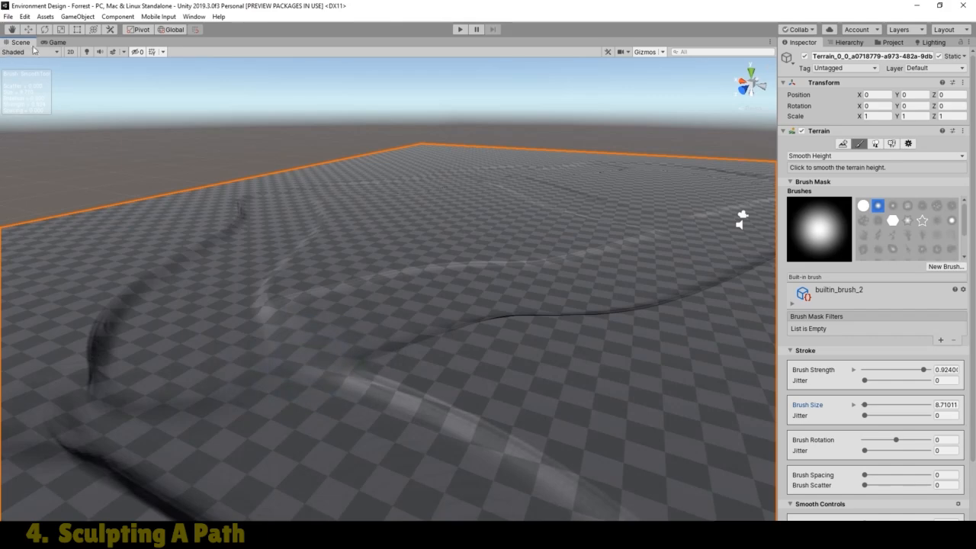
Smooth the junction near the terrain corner where the inner path branches off the outer loop
{"action": "left_click", "coordinate": [11, 29]}
{"action": "mouse_move", "coordinate": [303, 218]}
{"action": "left_mouse_down"}
{"action": "mouse_move", "coordinate": [316, 407]}
{"action": "mouse_move", "coordinate": [378, 483]}
{"action": "mouse_move", "coordinate": [368, 391]}
{"action": "mouse_move", "coordinate": [374, 404]}
{"action": "mouse_move", "coordinate": [442, 388]}
{"action": "left_mouse_up"}
{"action": "scroll", "coordinate": [352, 404], "scroll_direction": "up", "scroll_amount": 4}
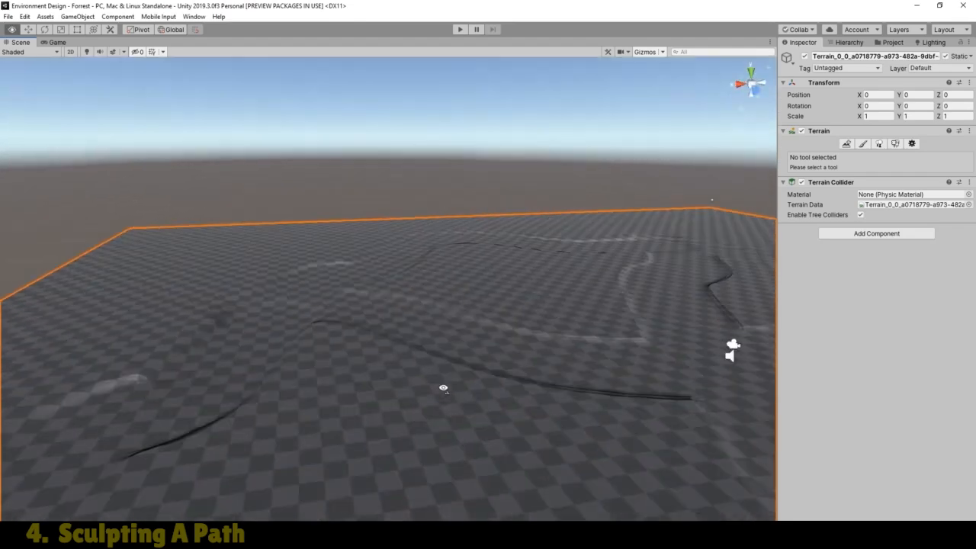
{"action": "mouse_move", "coordinate": [340, 379]}
{"action": "left_mouse_down", "text": "alt"}
{"action": "mouse_move", "coordinate": [327, 394]}
{"action": "mouse_move", "coordinate": [257, 397]}
{"action": "mouse_move", "coordinate": [310, 338]}
{"action": "left_mouse_up", "text": "alt"}
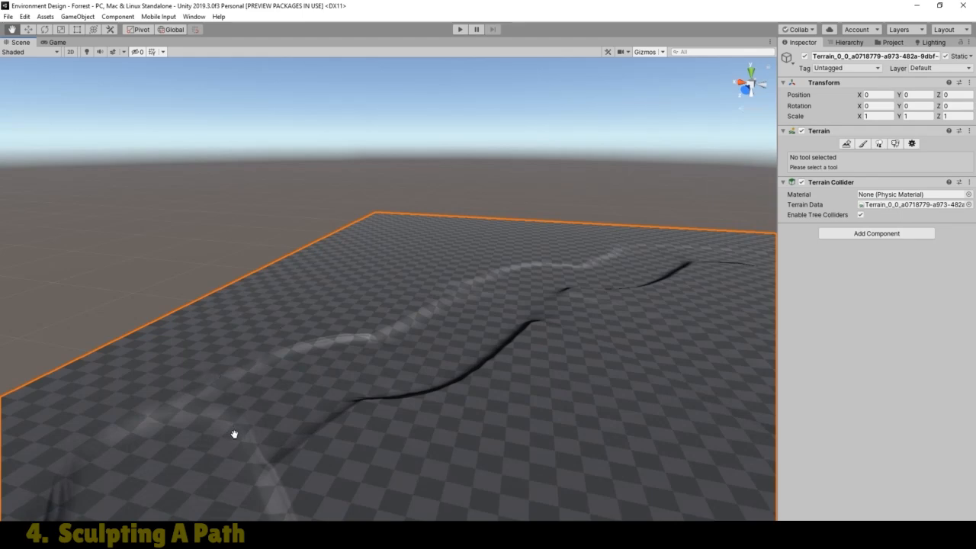
{"action": "scroll", "coordinate": [234, 433], "scroll_direction": "up", "scroll_amount": 8}
{"action": "scroll", "coordinate": [442, 321], "scroll_direction": "down", "scroll_amount": 3}
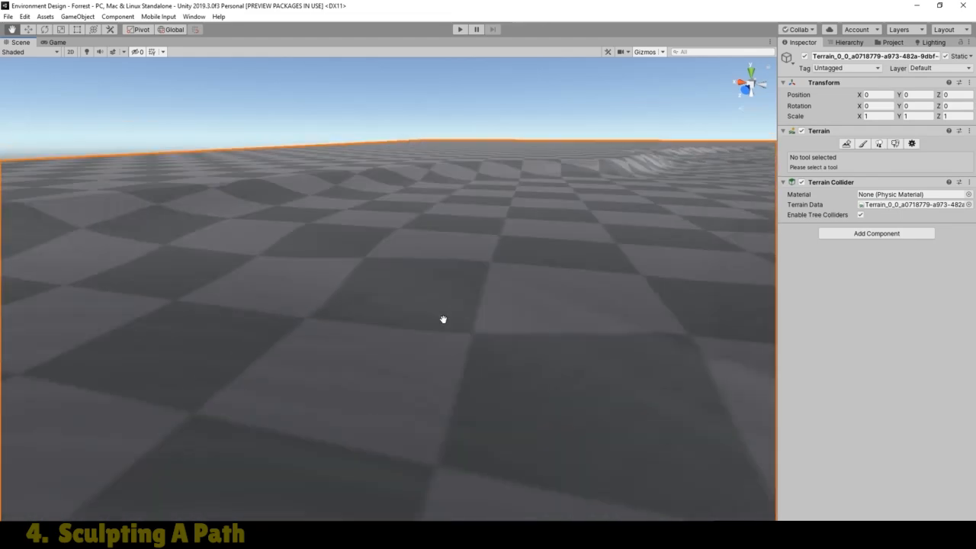
{"action": "scroll", "coordinate": [435, 327], "scroll_direction": "down", "scroll_amount": 5}
{"action": "right_click_drag", "start_coordinate": [419, 294], "coordinate": [411, 346]}
{"action": "middle_click_drag", "start_coordinate": [417, 316], "coordinate": [380, 464]}
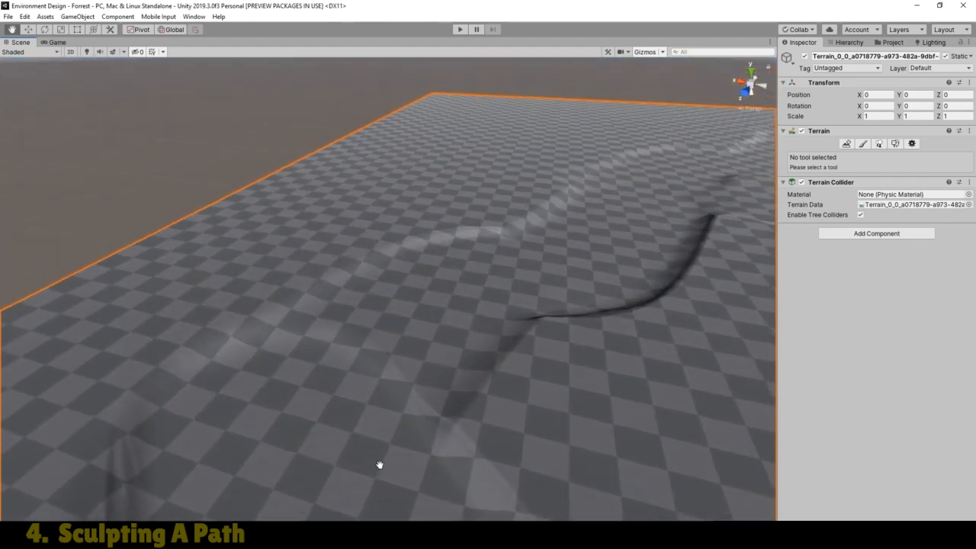
{"action": "left_click", "coordinate": [863, 144]}
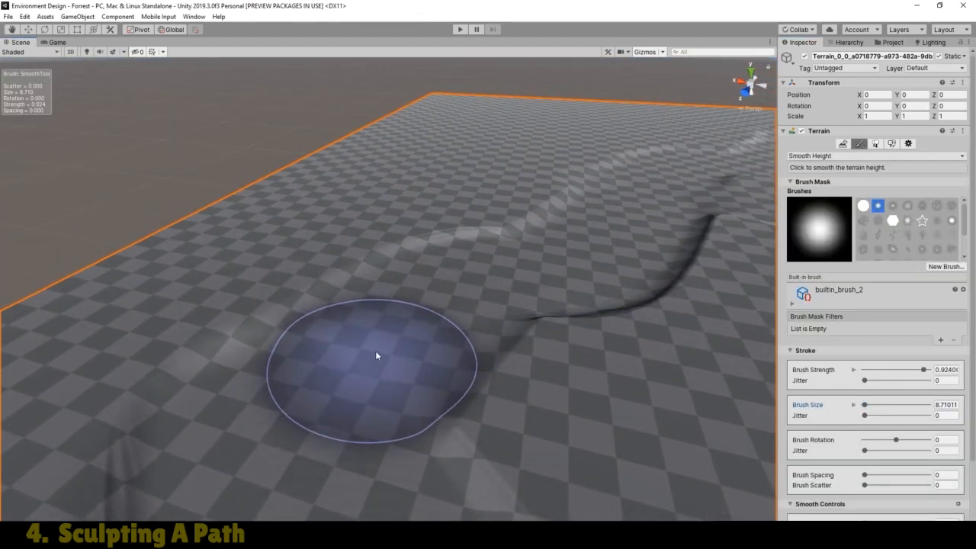
{"action": "left_click_drag", "start_coordinate": [365, 358], "coordinate": [382, 334]}
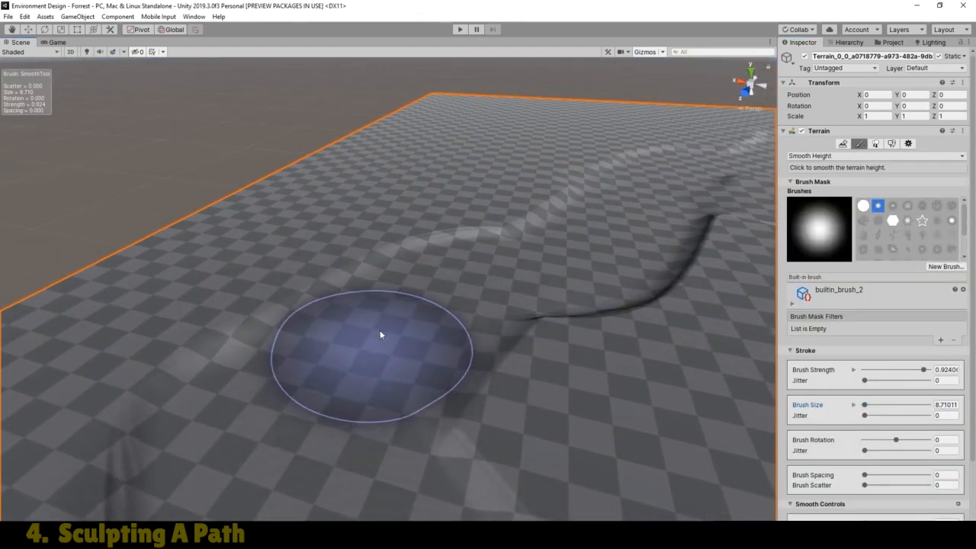
Examine the smoothed junctions around the whole path network for remaining sharp edges, from close up and from above
{"action": "left_click", "coordinate": [11, 30]}
{"action": "left_click_drag", "start_coordinate": [566, 255], "coordinate": [347, 463]}
{"action": "mouse_move", "coordinate": [558, 329]}
{"action": "left_mouse_down", "text": "alt"}
{"action": "mouse_move", "coordinate": [706, 307]}
{"action": "mouse_move", "coordinate": [701, 322]}
{"action": "mouse_move", "coordinate": [790, 299]}
{"action": "left_mouse_up", "text": "alt"}
{"action": "scroll", "coordinate": [432, 347], "scroll_direction": "up", "scroll_amount": 2}
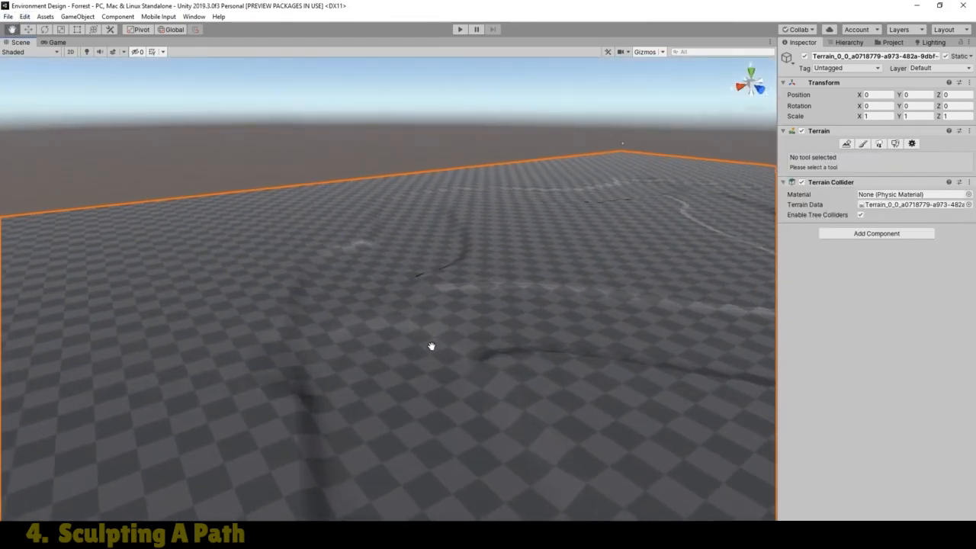
{"action": "scroll", "coordinate": [416, 332], "scroll_direction": "up", "scroll_amount": 3}
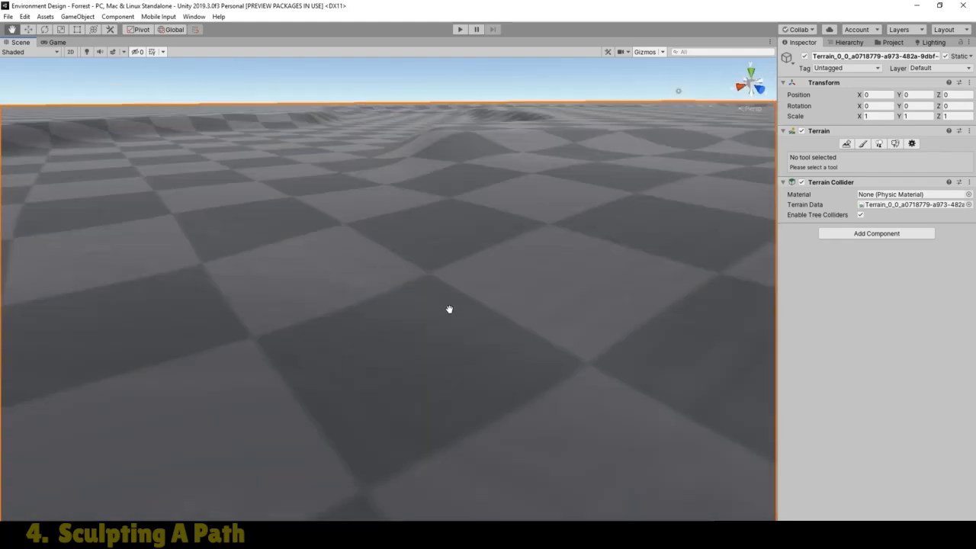
{"action": "scroll", "coordinate": [449, 311], "scroll_direction": "down", "scroll_amount": 3}
{"action": "scroll", "coordinate": [450, 313], "scroll_direction": "down", "scroll_amount": 5}
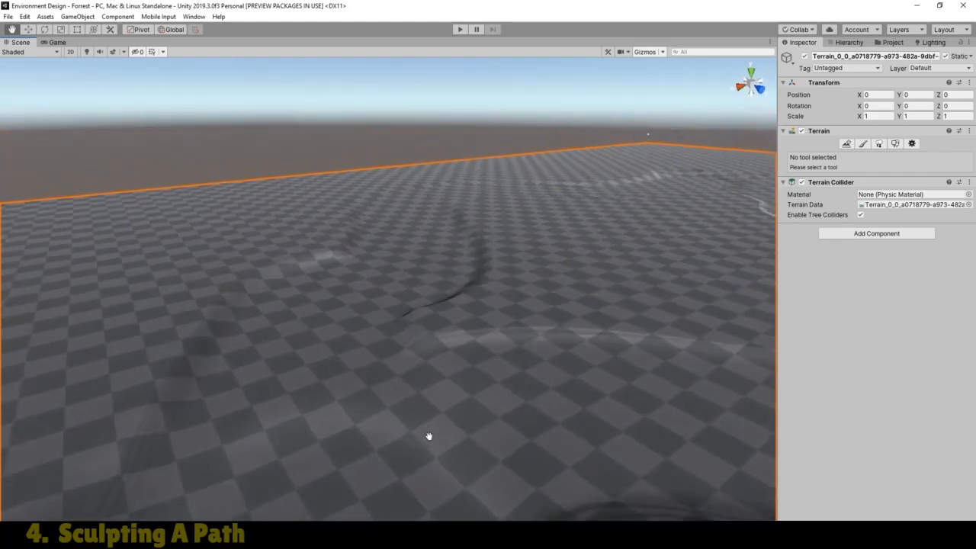
{"action": "left_click_drag", "start_coordinate": [456, 518], "coordinate": [444, 447]}
{"action": "right_click_drag", "start_coordinate": [445, 446], "coordinate": [492, 407]}
{"action": "left_click_drag", "start_coordinate": [492, 407], "coordinate": [539, 402]}
{"action": "left_click_drag", "start_coordinate": [412, 400], "coordinate": [486, 359]}
{"action": "scroll", "coordinate": [422, 369], "scroll_direction": "down", "scroll_amount": 3}
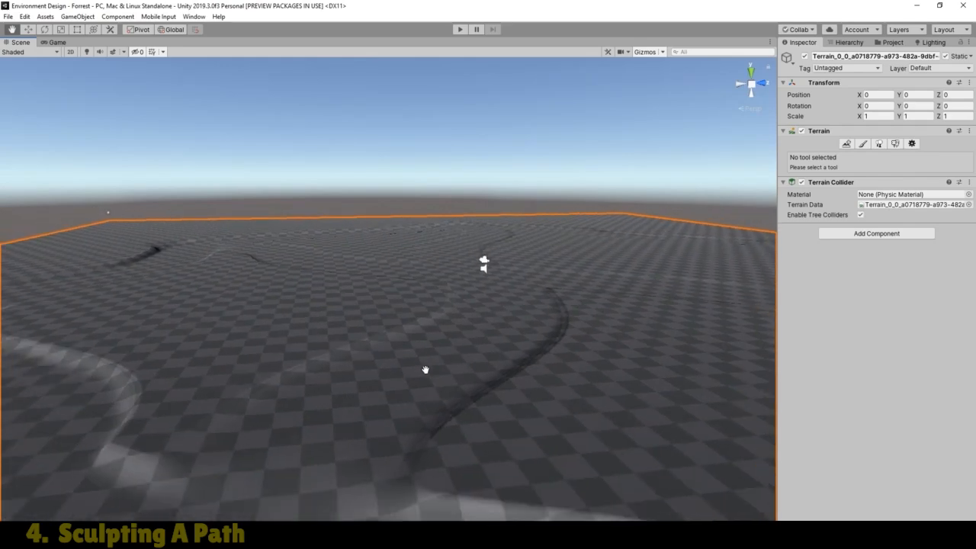
{"action": "right_click_drag", "start_coordinate": [371, 344], "coordinate": [362, 380]}
{"action": "left_click_drag", "start_coordinate": [362, 380], "coordinate": [372, 398]}
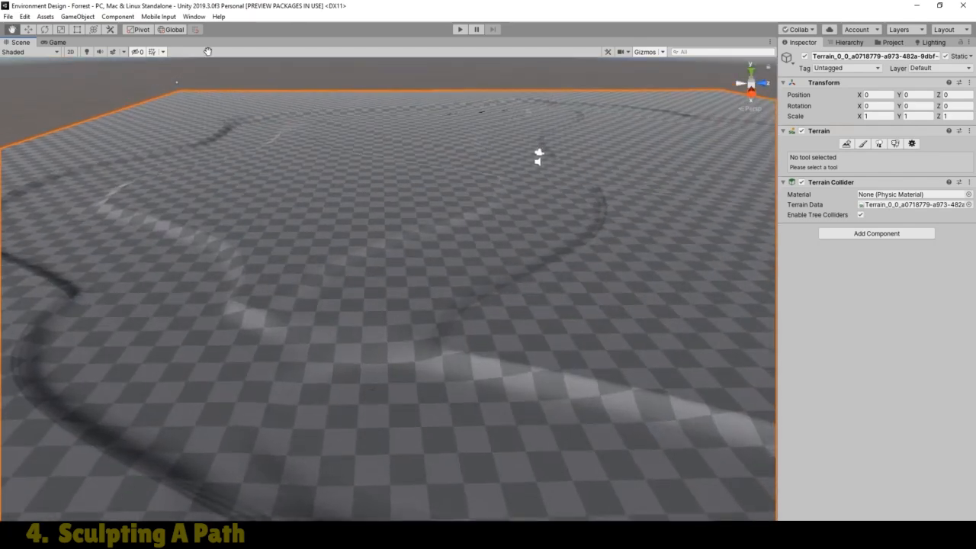
Run the scene in play mode and walk the first-person character along the sunken paths and over their smoothed junctions
{"action": "left_click", "coordinate": [58, 42]}
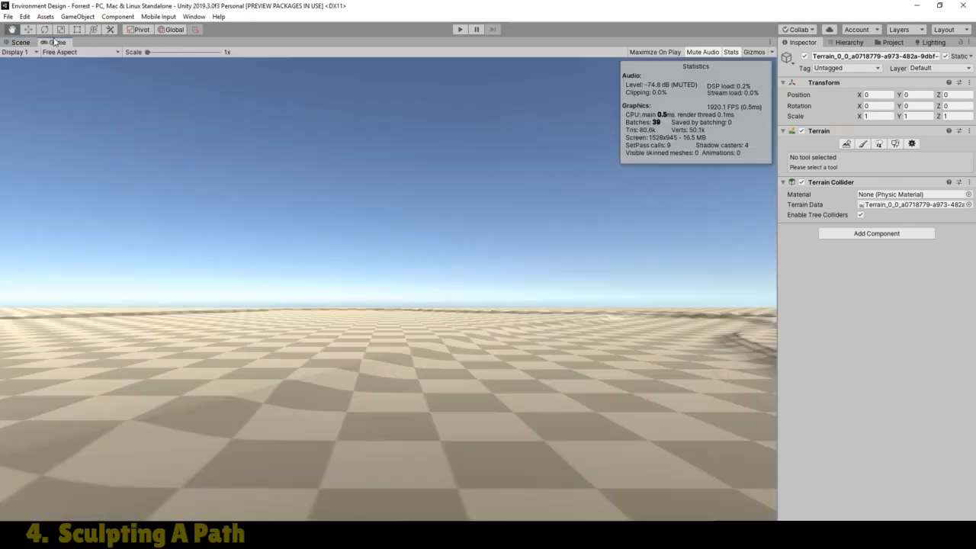
{"action": "left_click", "coordinate": [461, 29]}
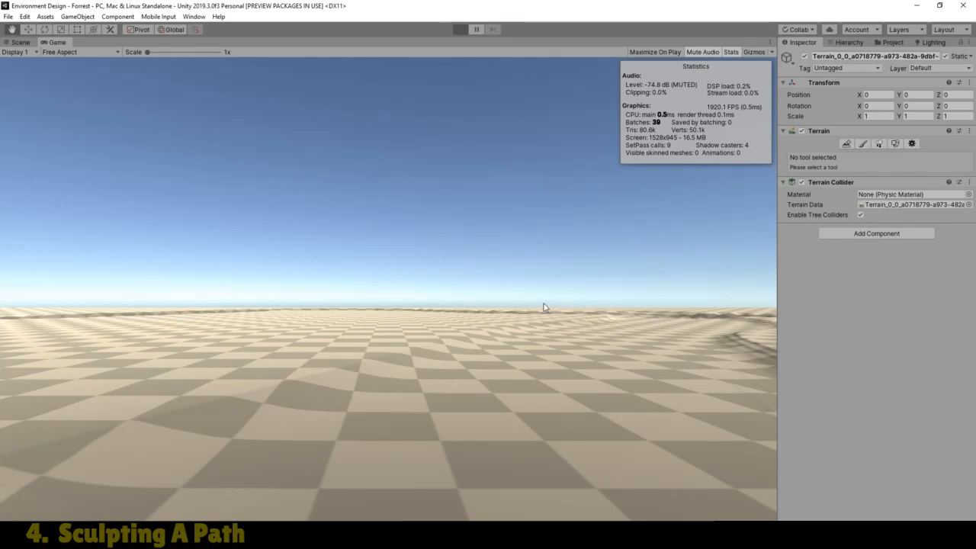
{"action": "key", "text": "w"}
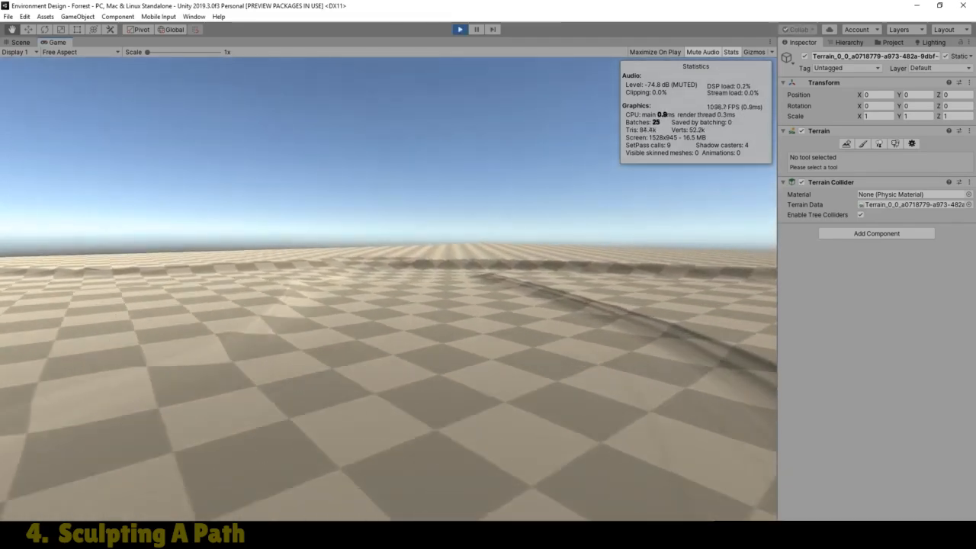
{"action": "key", "text": "w"}
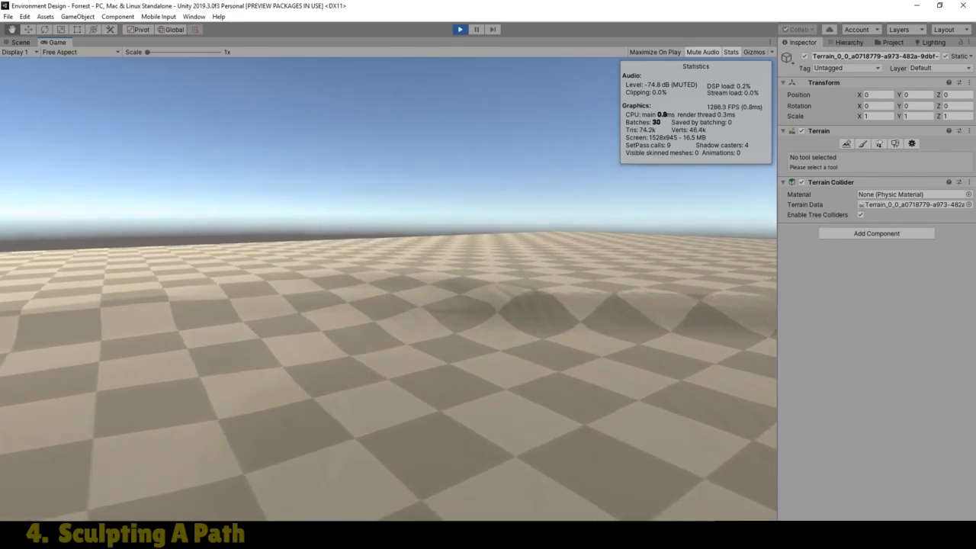
{"action": "key", "text": "w"}
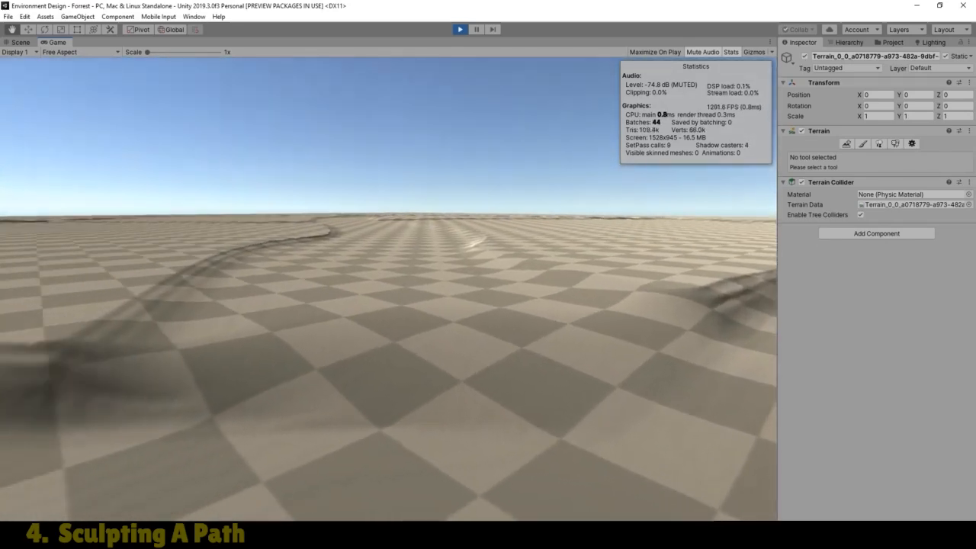
{"action": "key", "text": "w"}
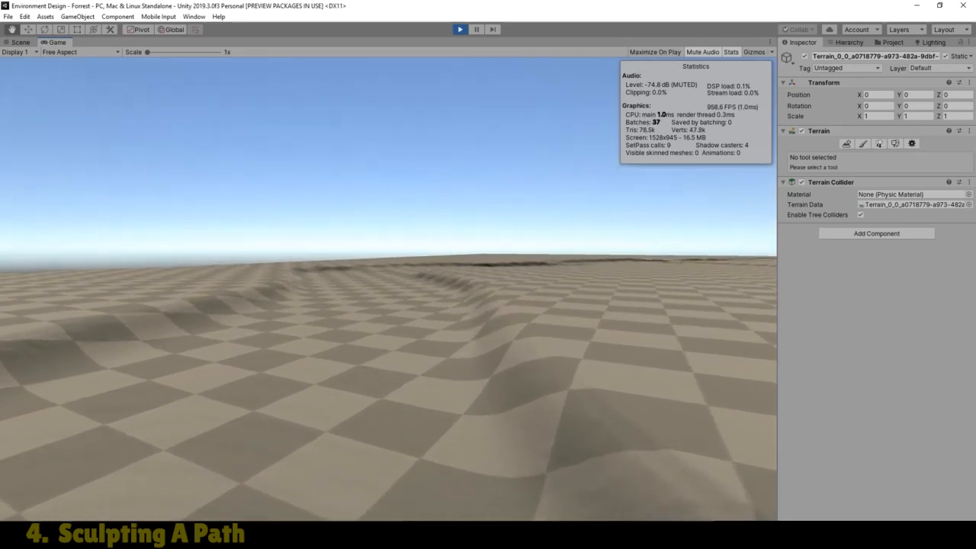
{"action": "key", "text": "w"}
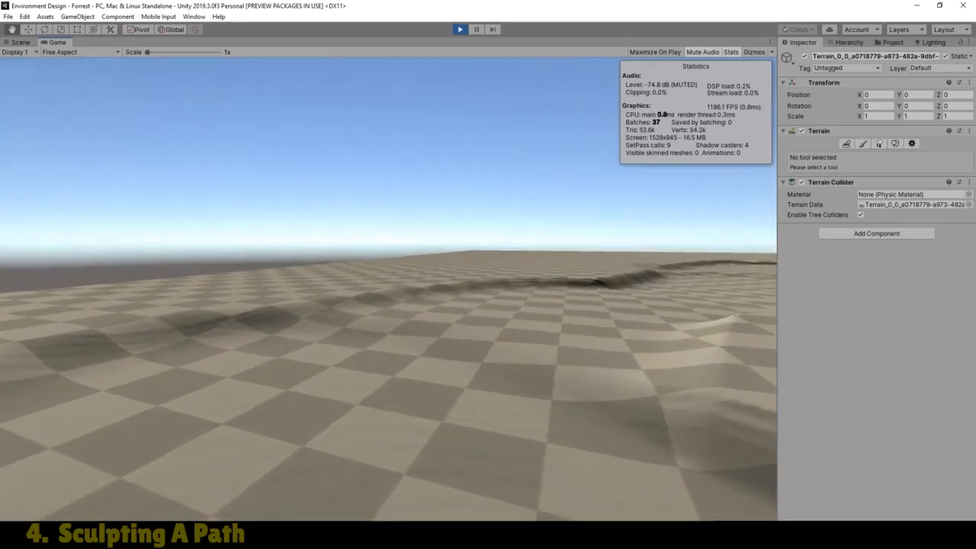
{"action": "key", "text": "w"}
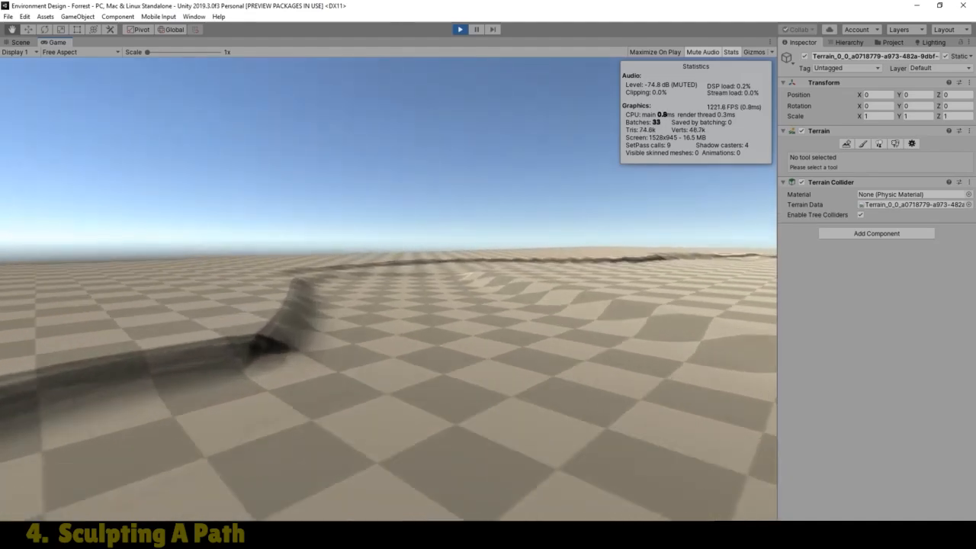
{"action": "key", "text": "w"}
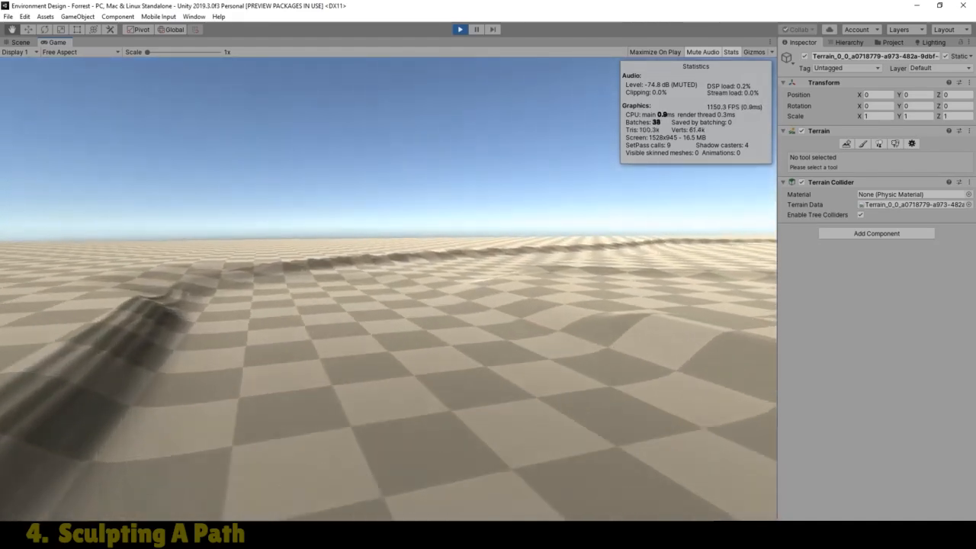
{"action": "key", "text": "w"}
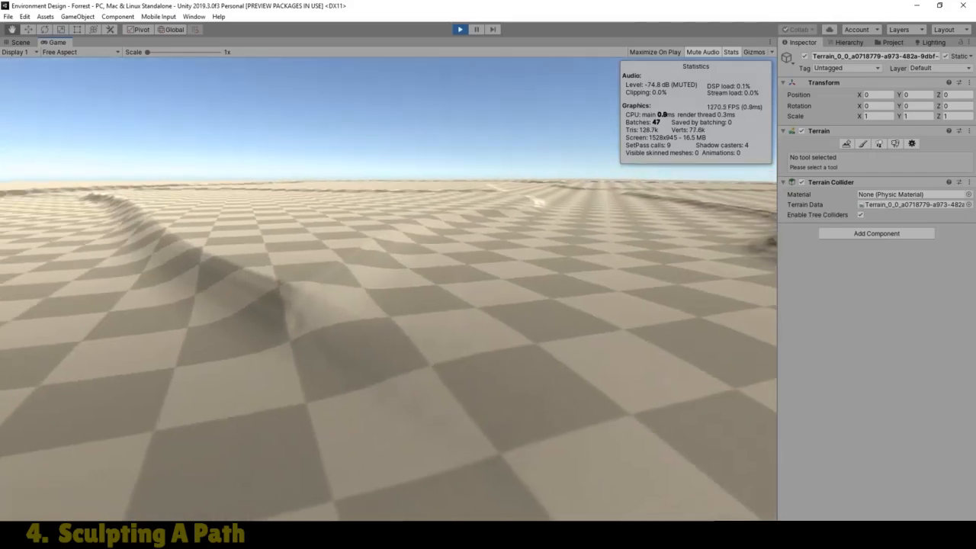
{"action": "key", "text": "w"}
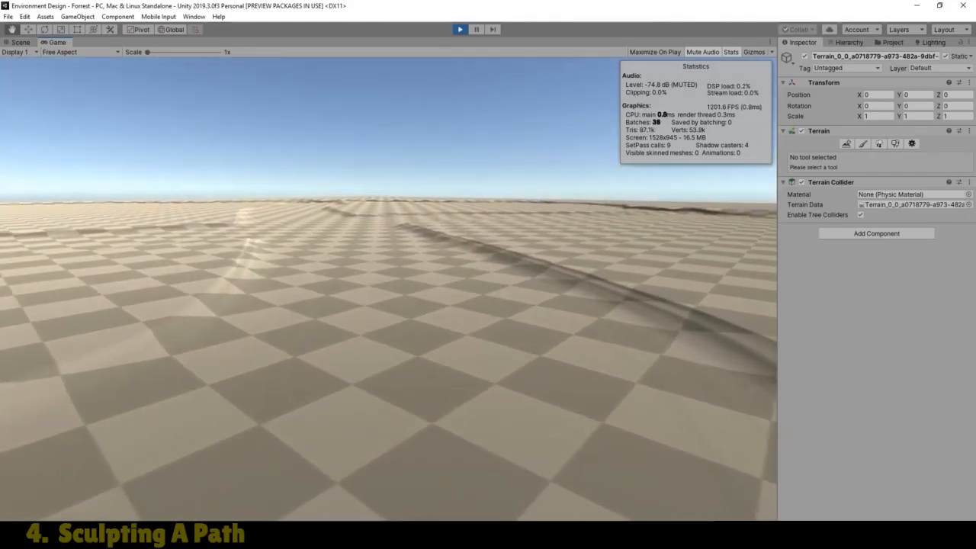
{"action": "key", "text": "w"}
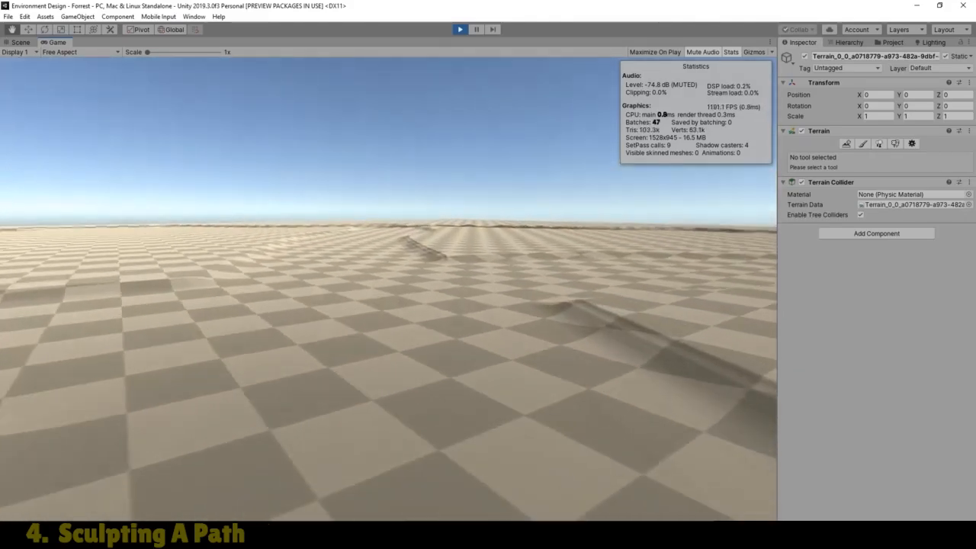
{"action": "key", "text": "w"}
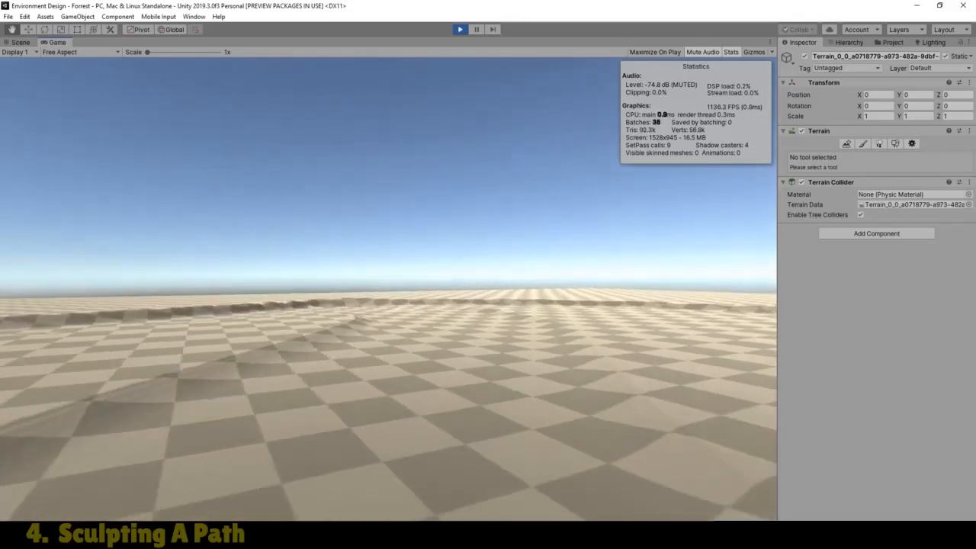
{"action": "key", "text": "w"}
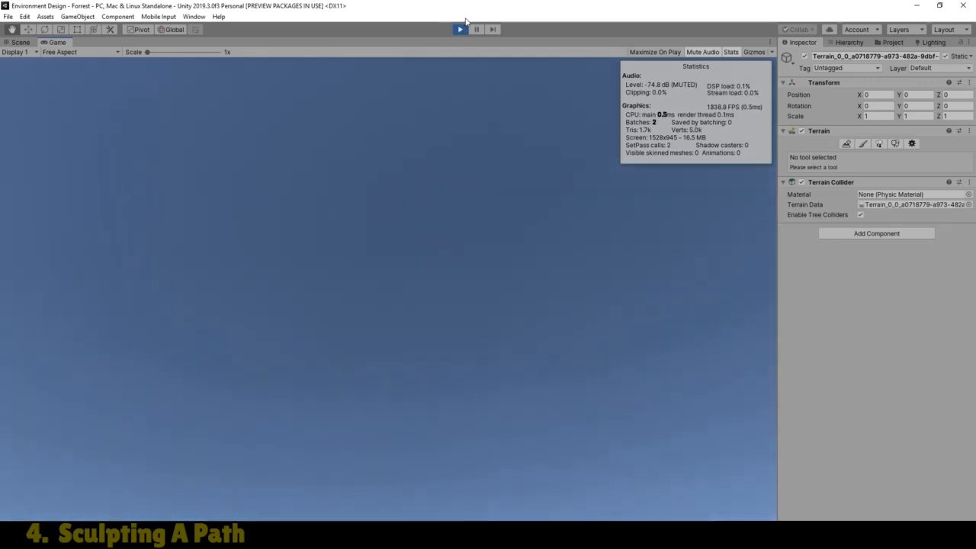
{"action": "left_click", "coordinate": [459, 29]}
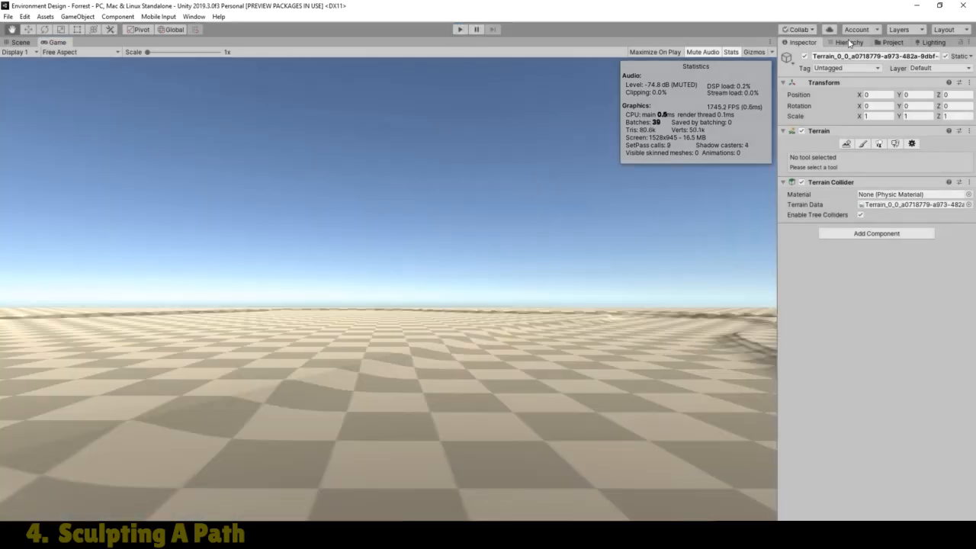
Select the FPSController in the scene and show its properties
{"action": "left_click", "coordinate": [849, 42]}
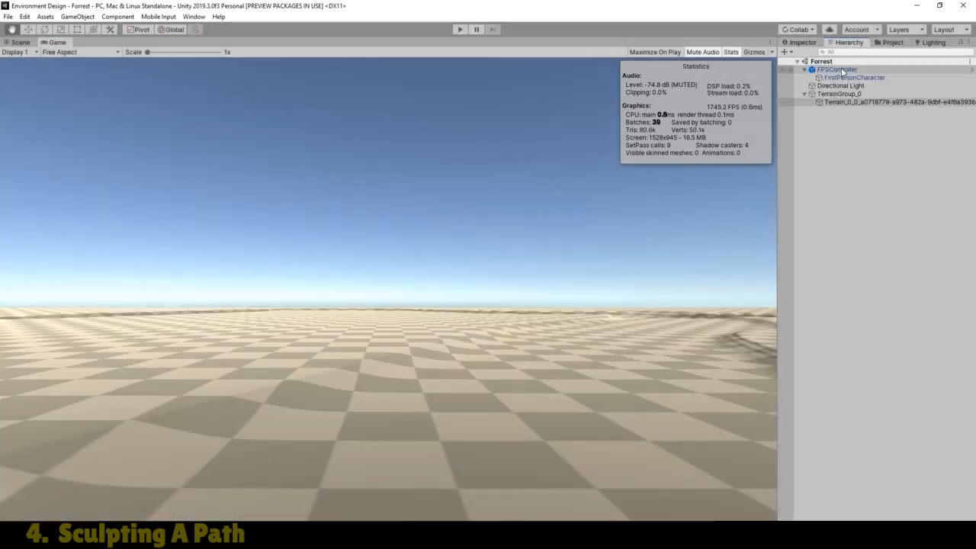
{"action": "left_click", "coordinate": [842, 69]}
{"action": "left_click", "coordinate": [803, 43]}
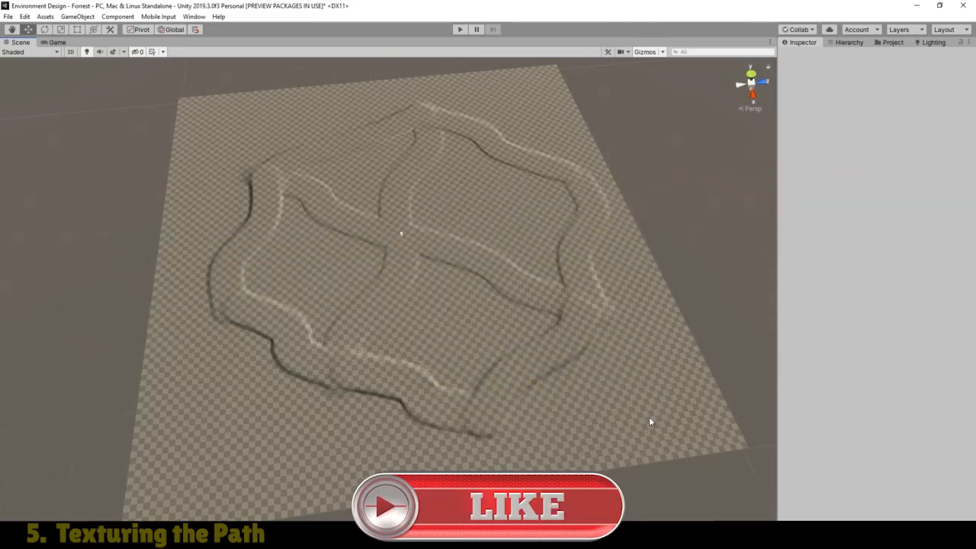
Save the Forrest scene with the finished path network
{"action": "left_click", "coordinate": [7, 17]}
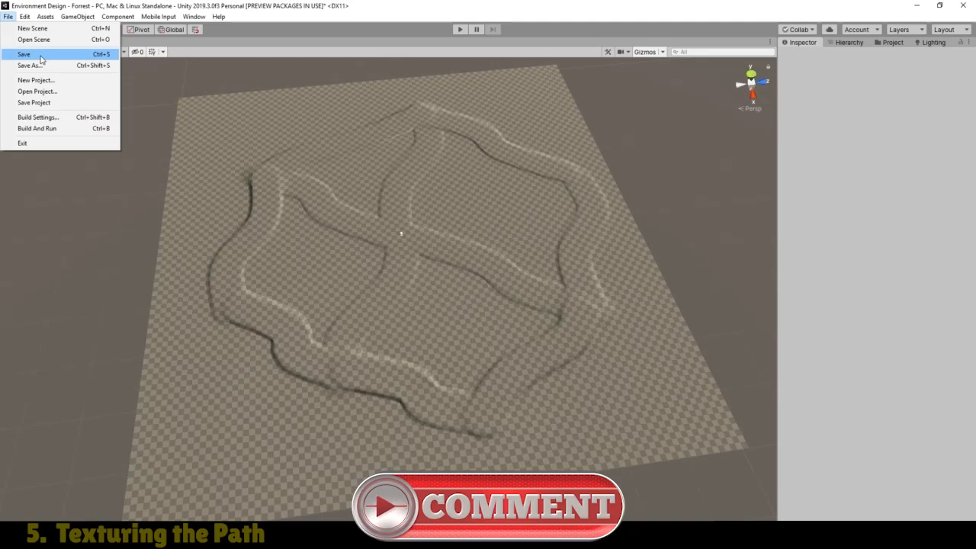
{"action": "left_click", "coordinate": [25, 54]}
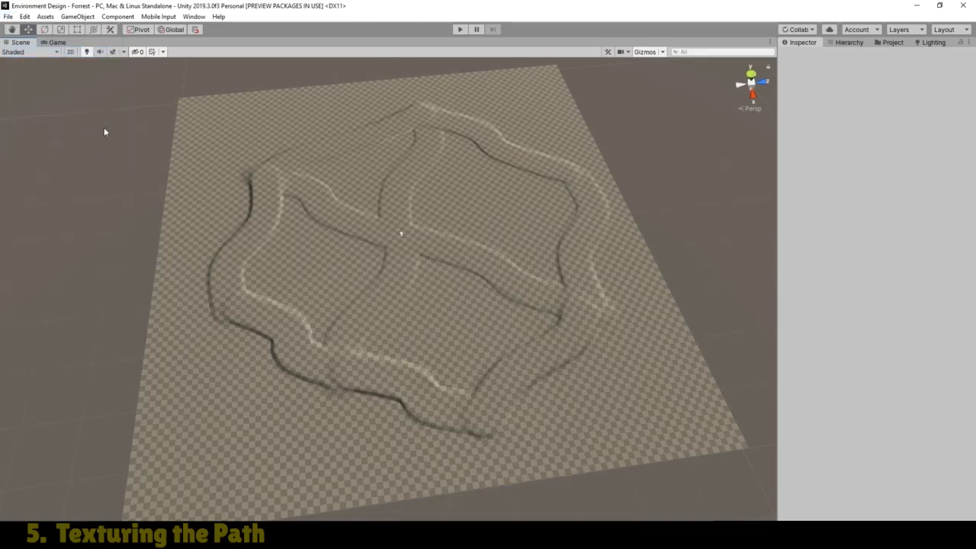
Browse the Dirt materials of the PBR Ground Materials #1 asset package in a widened asset browser and select Dirt_01
{"action": "left_click", "coordinate": [13, 29]}
{"action": "left_click_drag", "start_coordinate": [317, 308], "coordinate": [513, 261]}
{"action": "left_click_drag", "start_coordinate": [335, 367], "coordinate": [483, 243]}
{"action": "scroll", "coordinate": [391, 369], "scroll_direction": "up", "scroll_amount": 7}
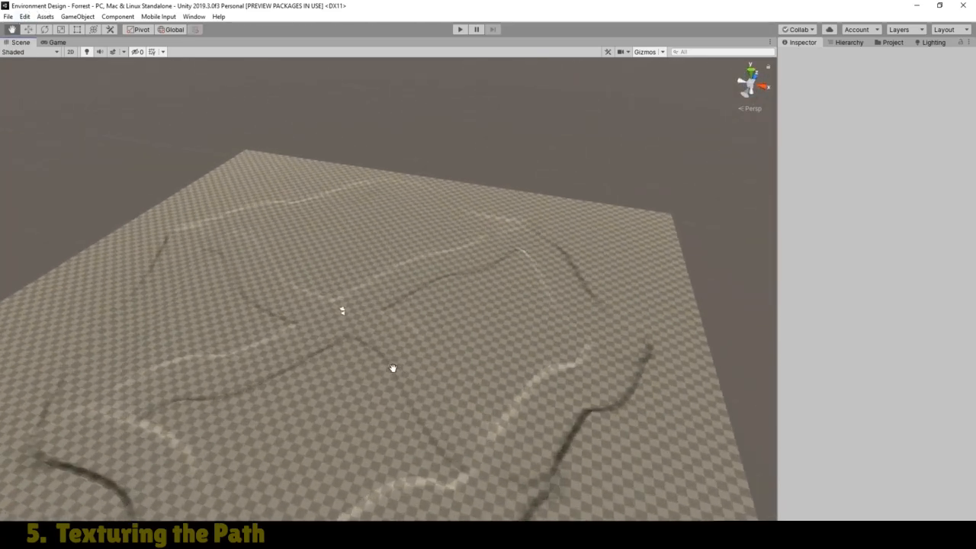
{"action": "scroll", "coordinate": [388, 369], "scroll_direction": "up", "scroll_amount": 4}
{"action": "left_click_drag", "start_coordinate": [378, 392], "coordinate": [230, 207]}
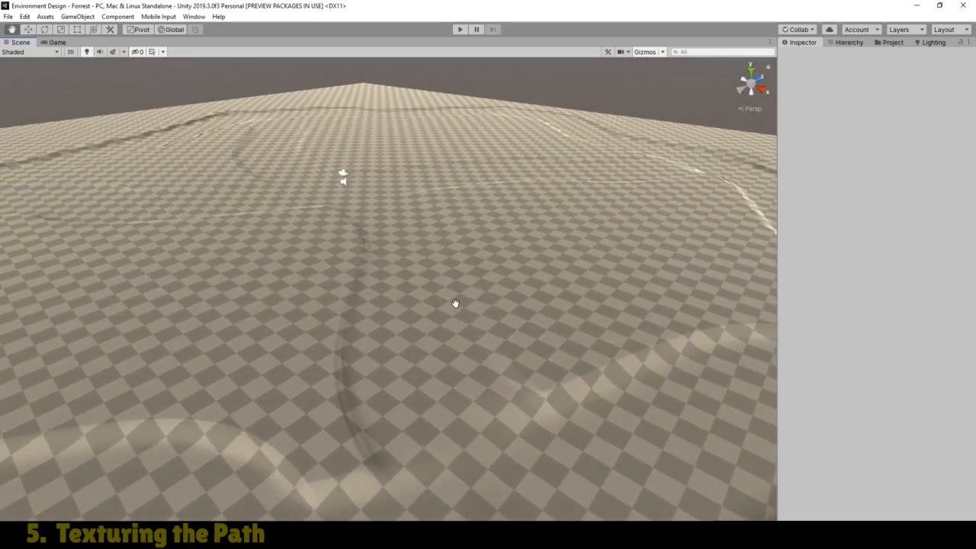
{"action": "left_click", "coordinate": [893, 42]}
{"action": "left_click", "coordinate": [849, 64]}
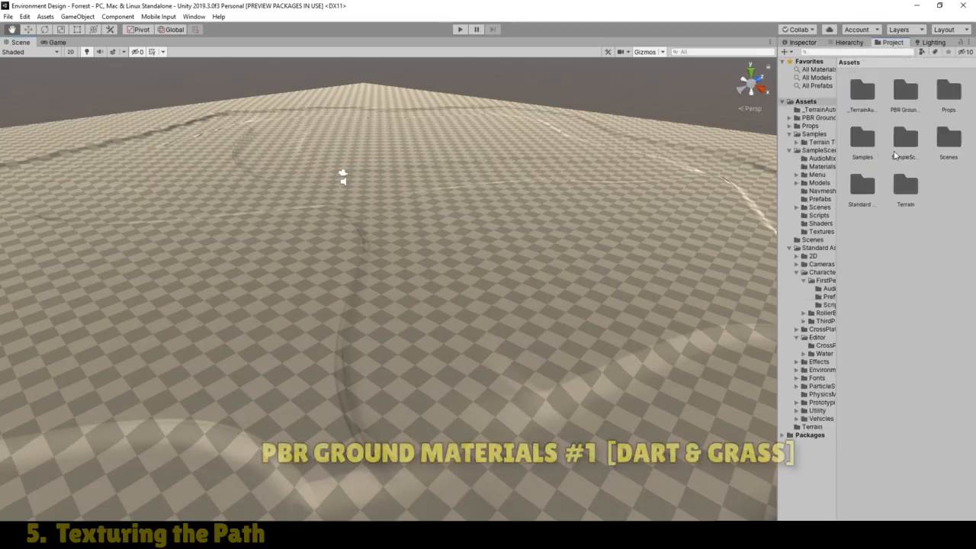
{"action": "double_click", "coordinate": [907, 96]}
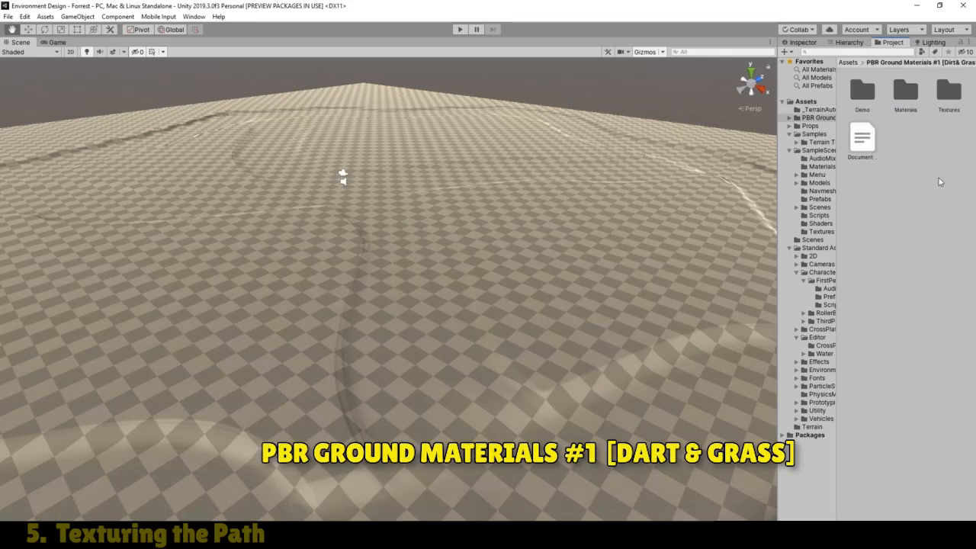
{"action": "double_click", "coordinate": [906, 93]}
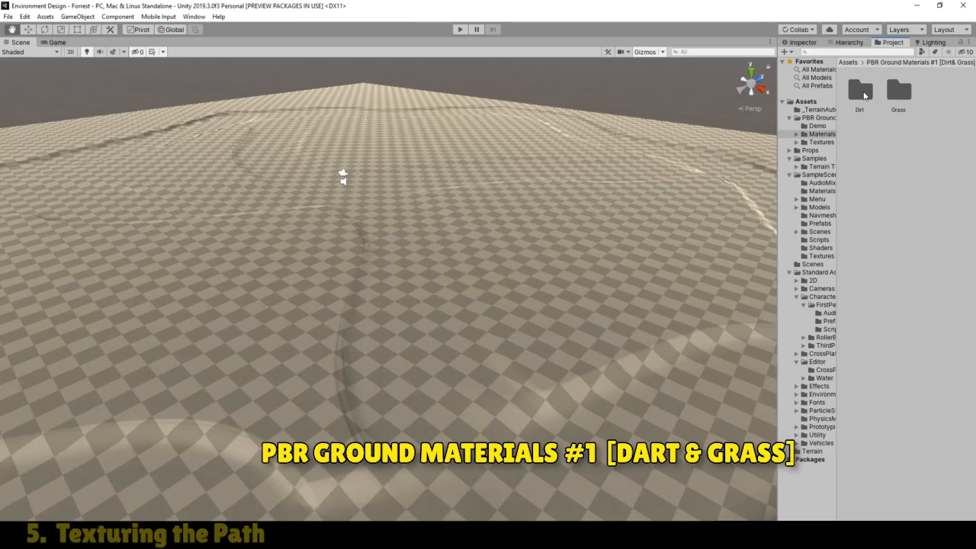
{"action": "double_click", "coordinate": [864, 94]}
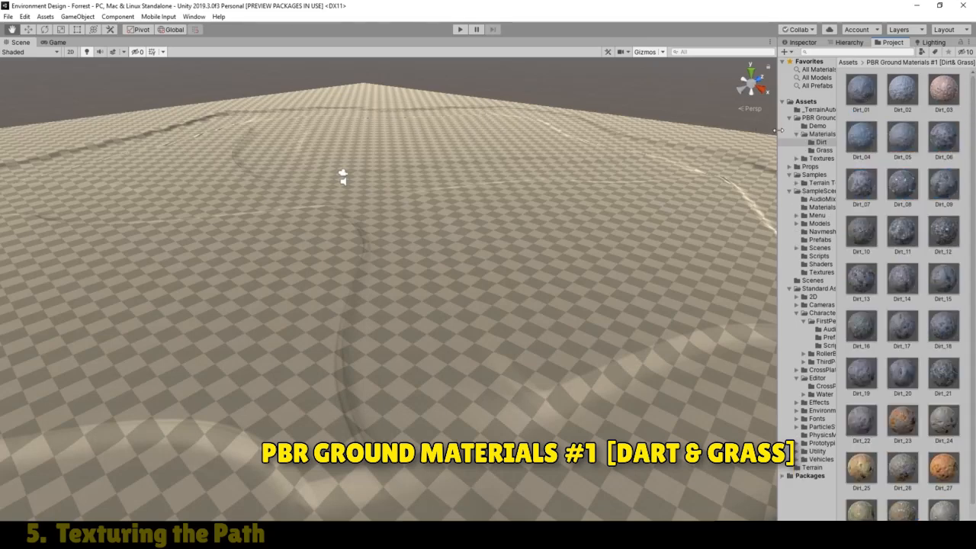
{"action": "left_click_drag", "start_coordinate": [779, 129], "coordinate": [506, 134]}
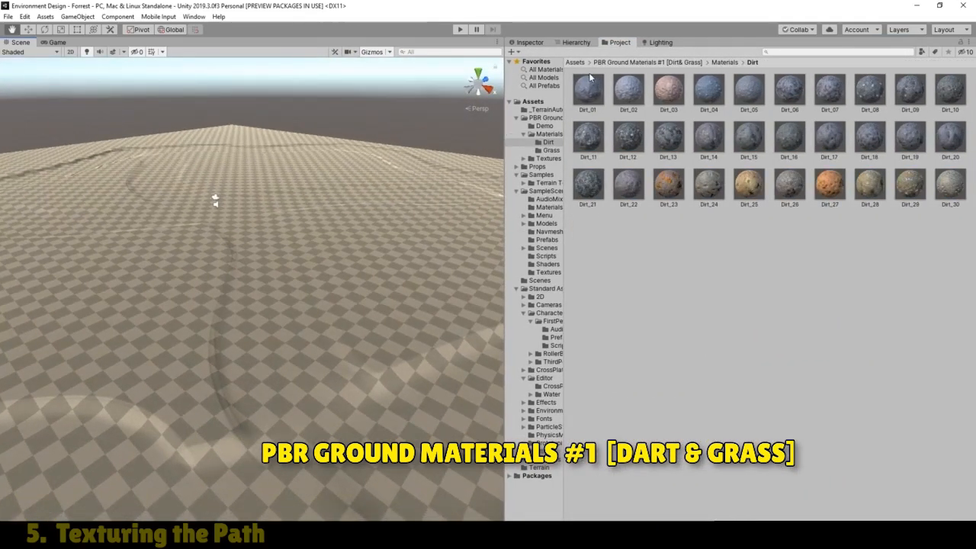
{"action": "left_click", "coordinate": [594, 90]}
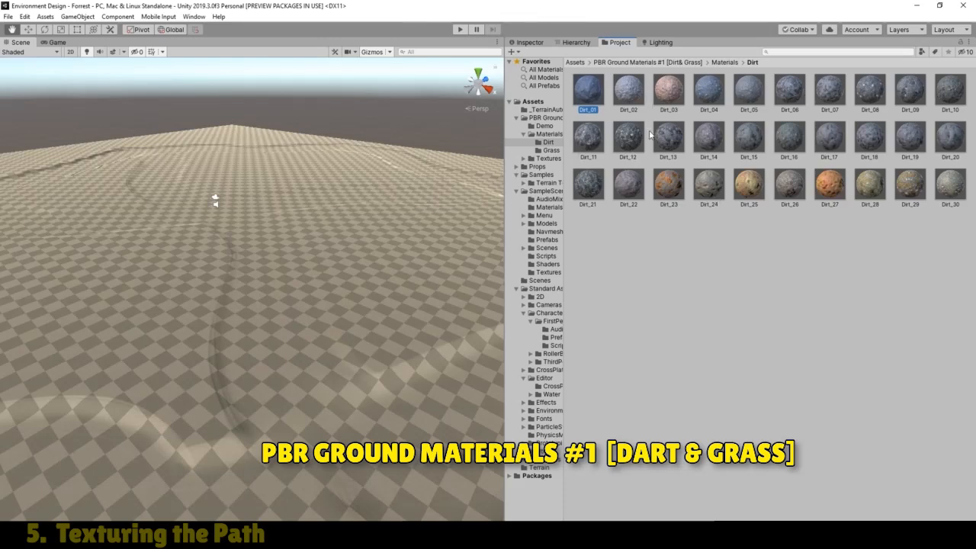
Look through the package's Grass materials, return to the Dirt materials and select Dirt_02
{"action": "left_click", "coordinate": [726, 62]}
{"action": "double_click", "coordinate": [625, 93]}
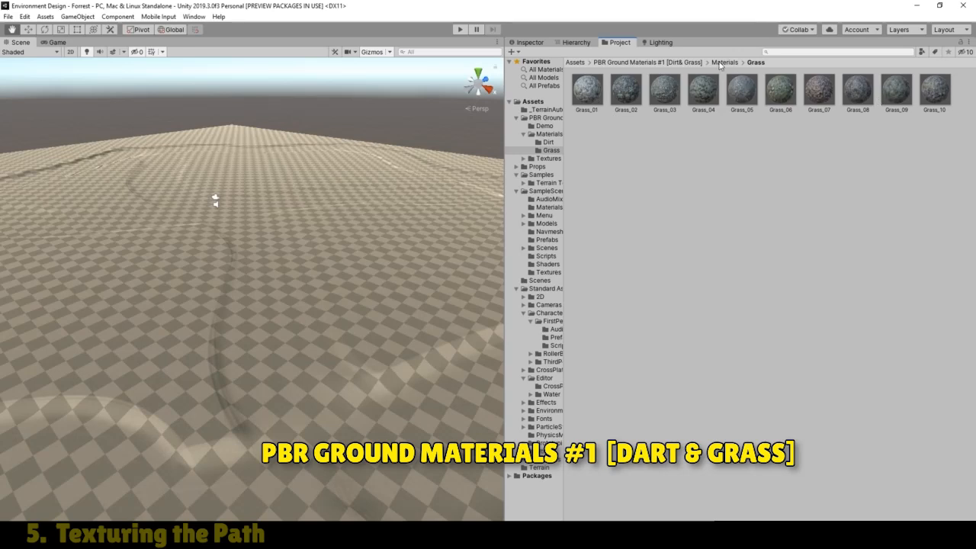
{"action": "left_click", "coordinate": [721, 62]}
{"action": "double_click", "coordinate": [594, 90]}
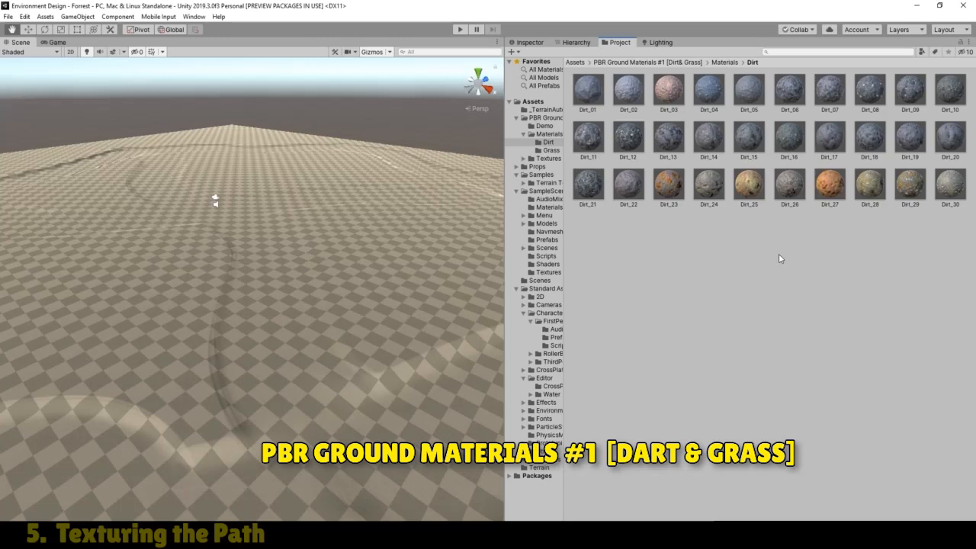
{"action": "left_click", "coordinate": [632, 94]}
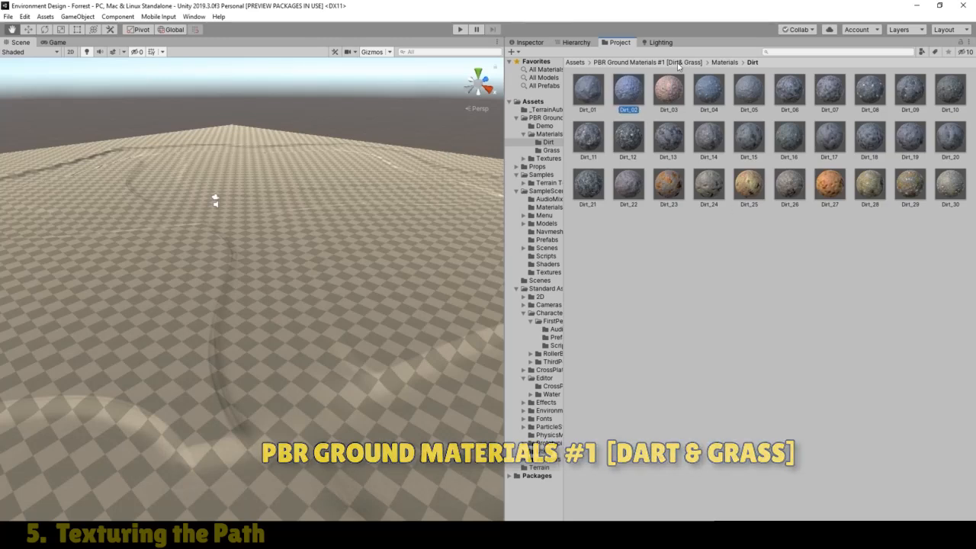
Open the Dirt_02 folder among the package's textures to view its texture maps
{"action": "left_click", "coordinate": [678, 63]}
{"action": "left_click", "coordinate": [668, 95]}
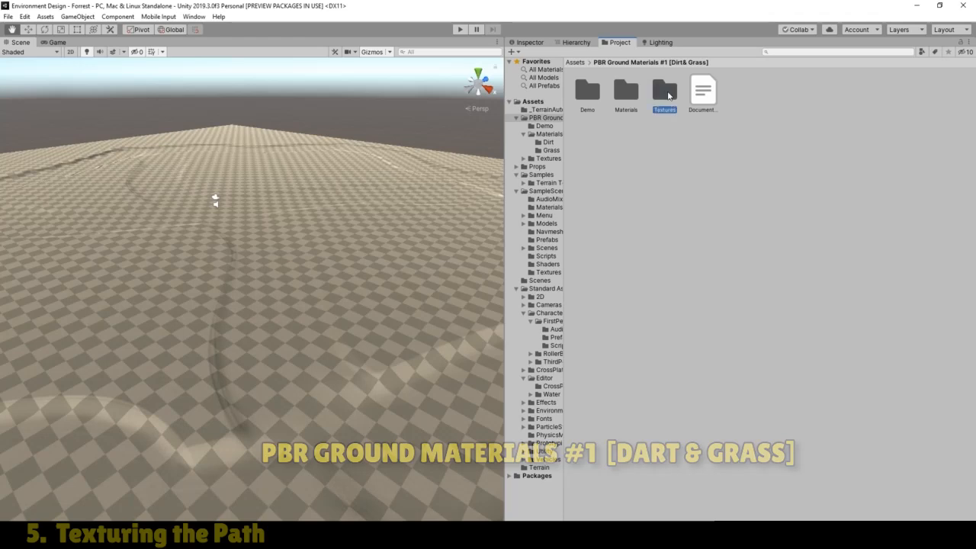
{"action": "double_click", "coordinate": [668, 95]}
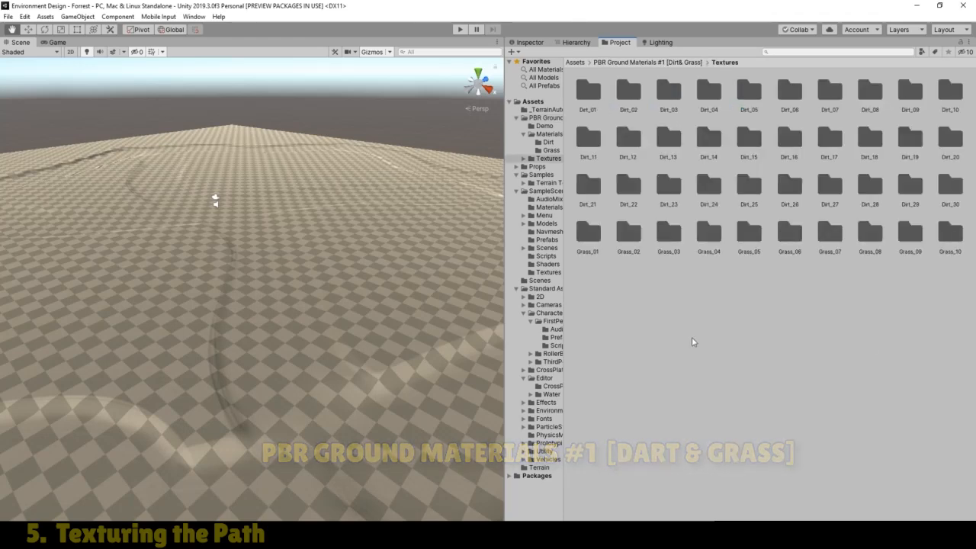
{"action": "double_click", "coordinate": [627, 93]}
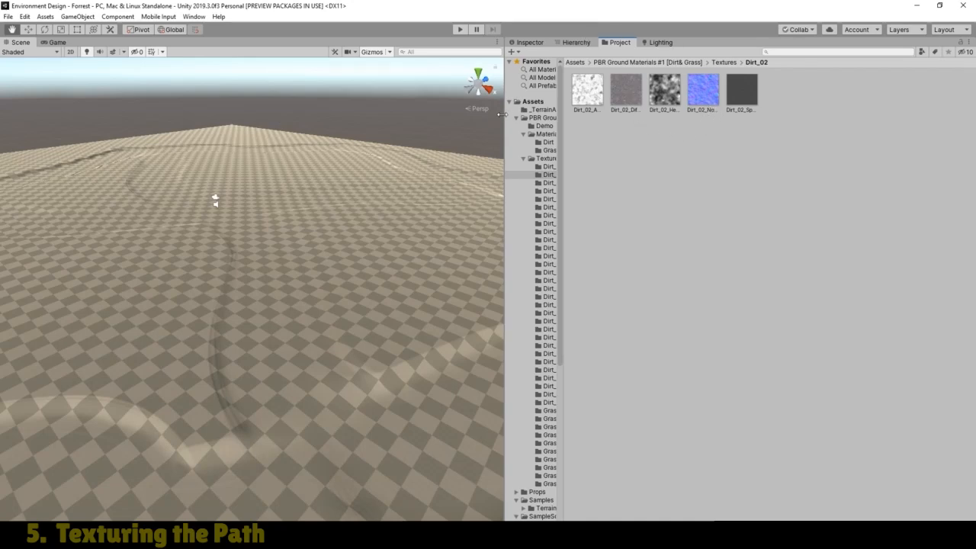
Widen the scene view, select the terrain tile under TerrainGroup_0 and switch its terrain painting mode to Paint Texture
{"action": "left_click_drag", "start_coordinate": [504, 115], "coordinate": [712, 118]}
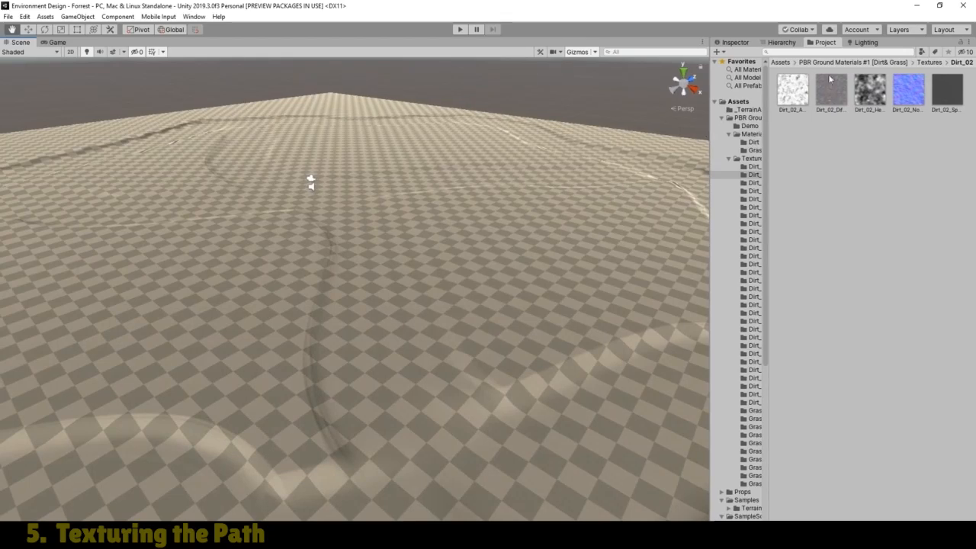
{"action": "left_click", "coordinate": [781, 43]}
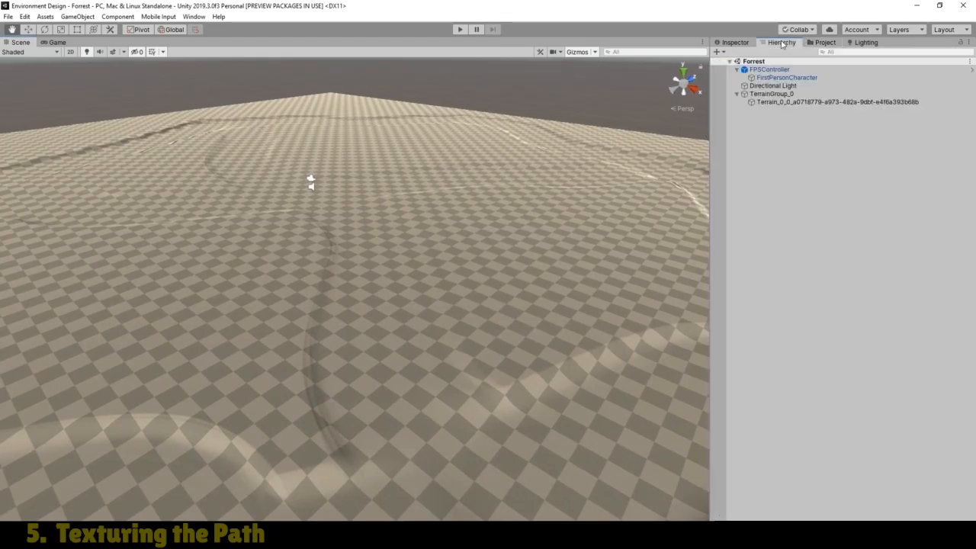
{"action": "left_click", "coordinate": [793, 102]}
{"action": "left_click", "coordinate": [733, 42]}
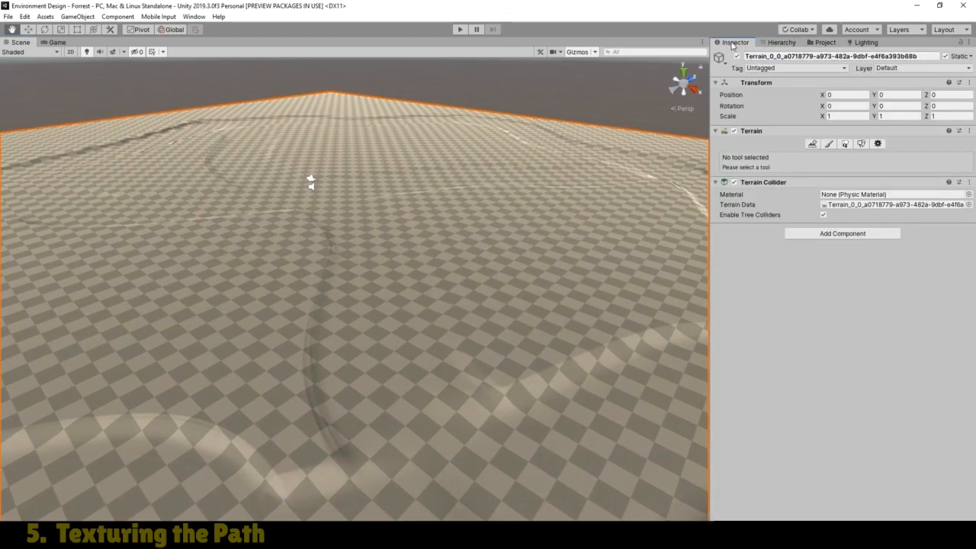
{"action": "left_click", "coordinate": [829, 145]}
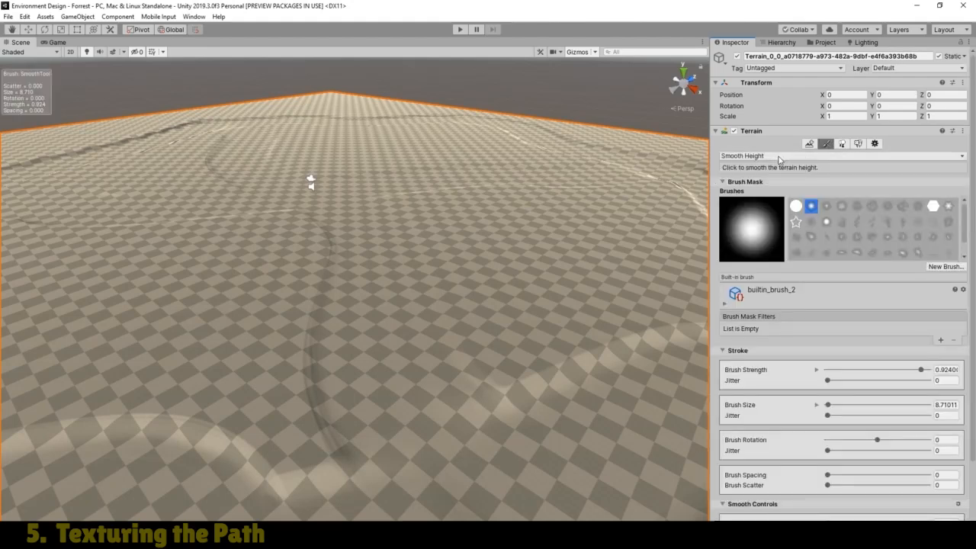
{"action": "left_click", "coordinate": [779, 156]}
{"action": "left_click", "coordinate": [776, 226]}
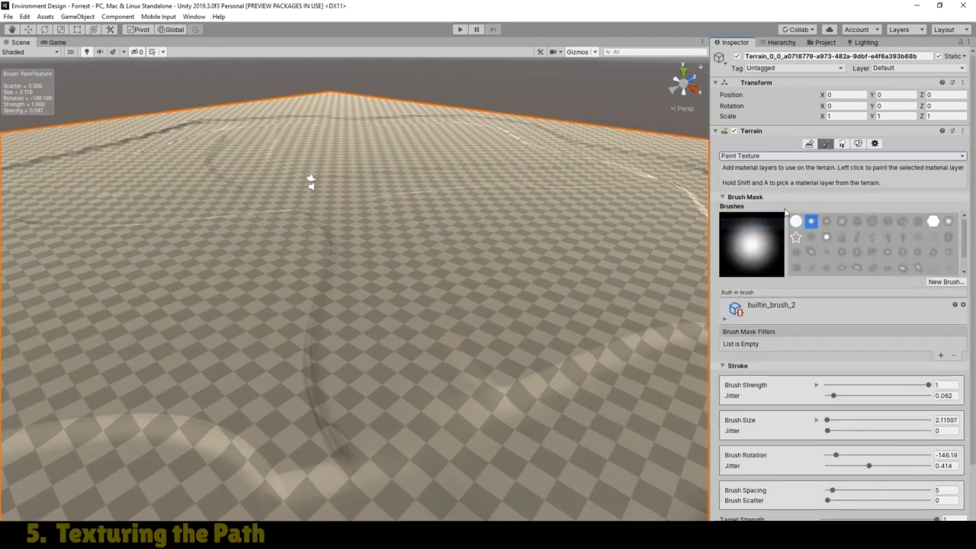
Create a new terrain layer named BaseMud using the Dirt_02_Diffuse texture
{"action": "scroll", "coordinate": [974, 185], "scroll_direction": "down", "scroll_amount": 1}
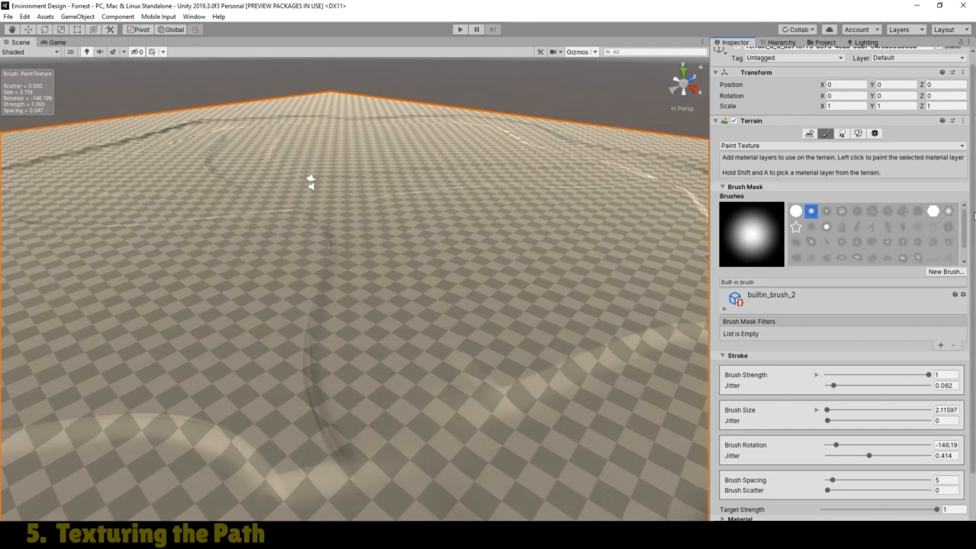
{"action": "left_click_drag", "start_coordinate": [972, 217], "coordinate": [974, 244]}
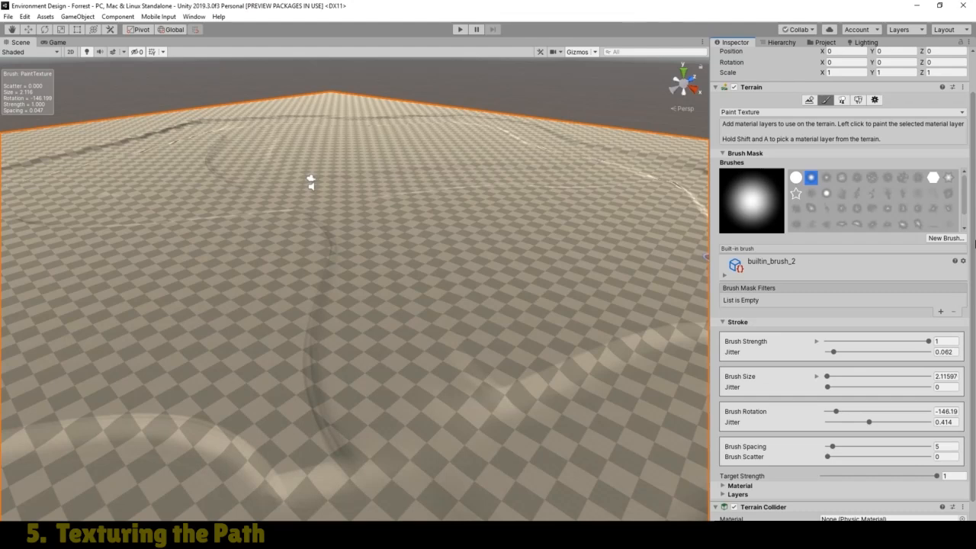
{"action": "left_click_drag", "start_coordinate": [974, 242], "coordinate": [974, 343]}
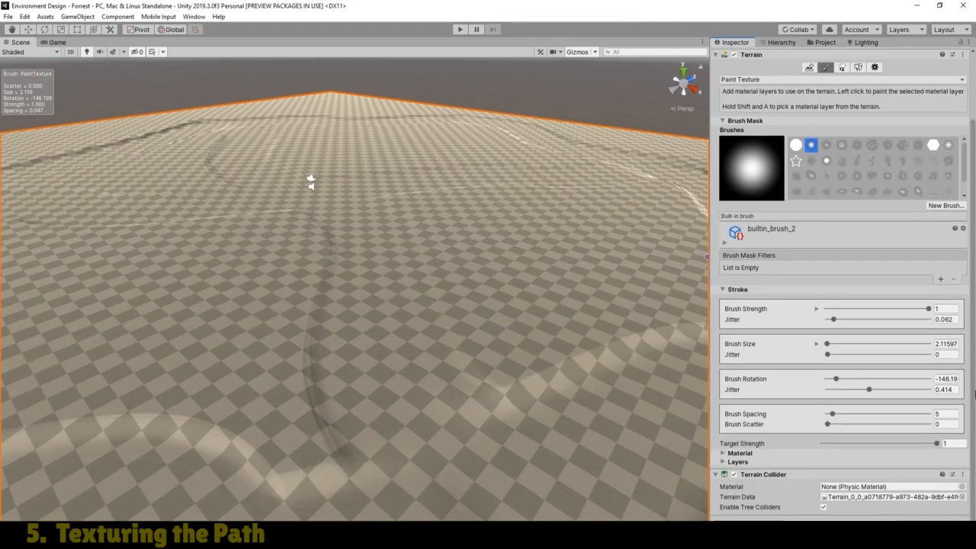
{"action": "left_click", "coordinate": [723, 461]}
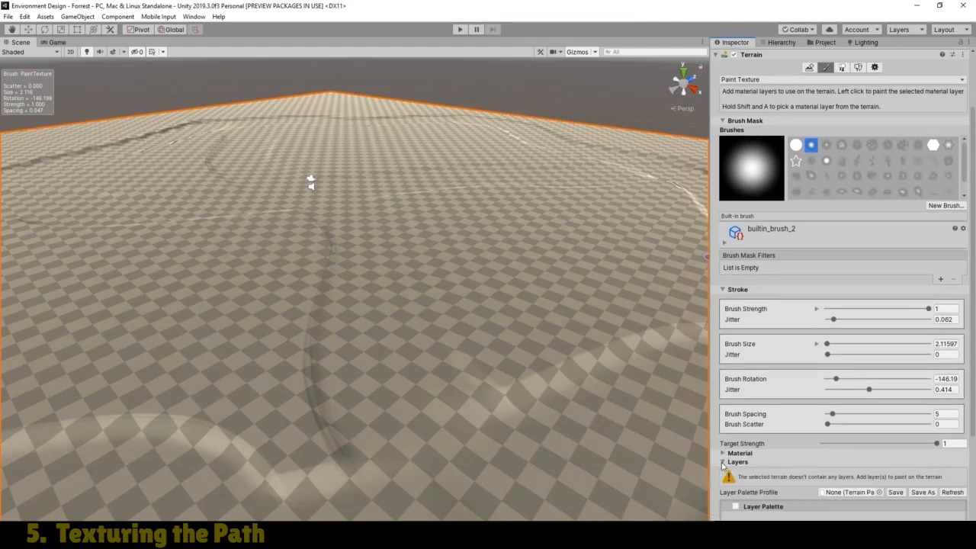
{"action": "scroll", "coordinate": [772, 449], "scroll_direction": "down", "scroll_amount": 3}
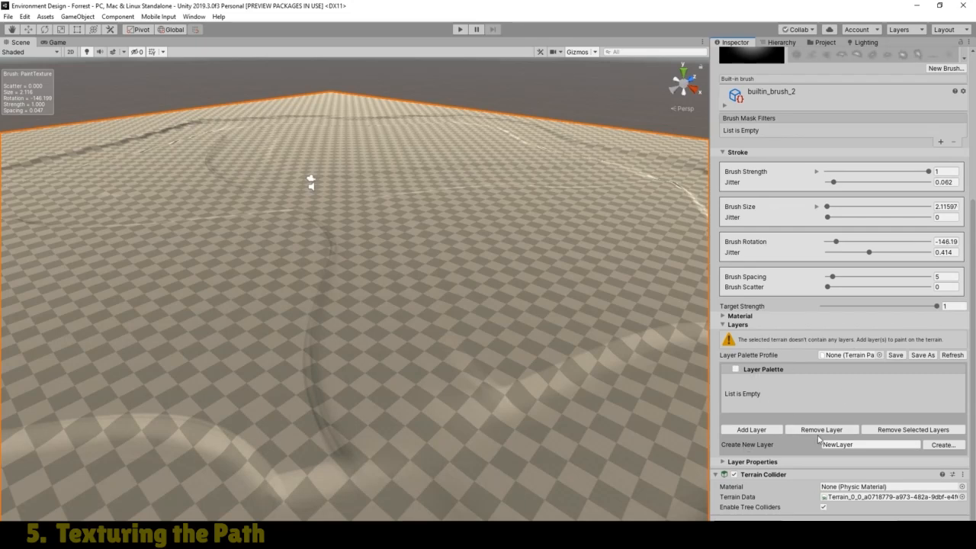
{"action": "left_click", "coordinate": [871, 444]}
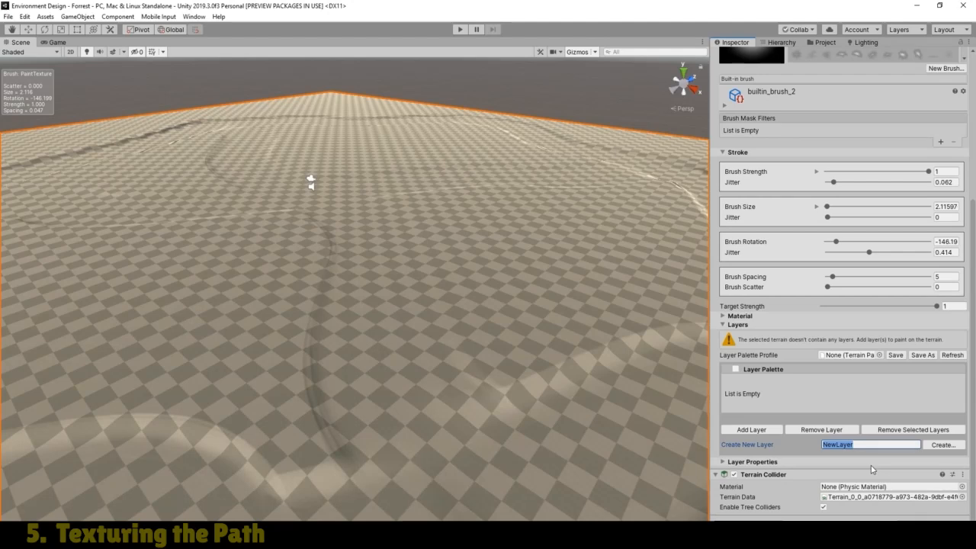
{"action": "type", "text": "BaseMud"}
{"action": "left_click", "coordinate": [942, 445]}
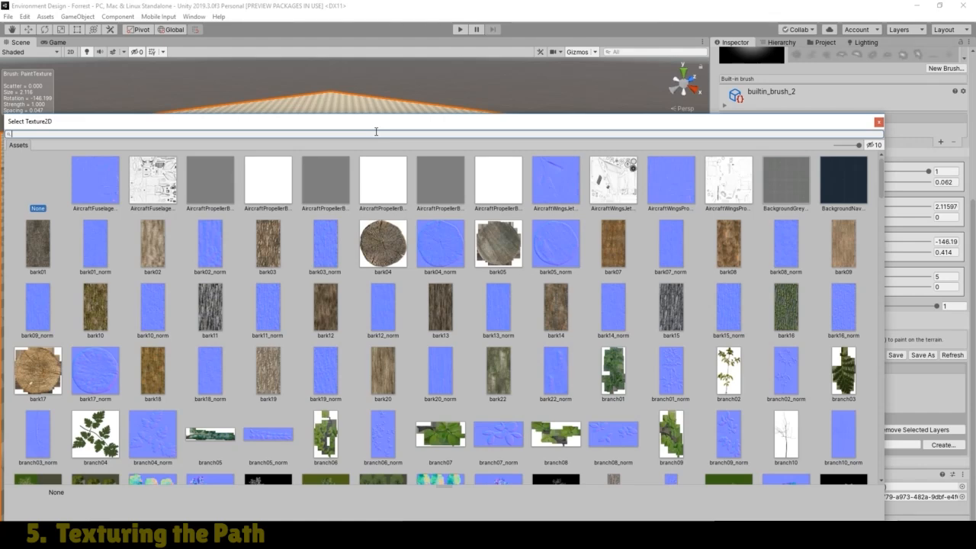
{"action": "type", "text": "Dirt_0"}
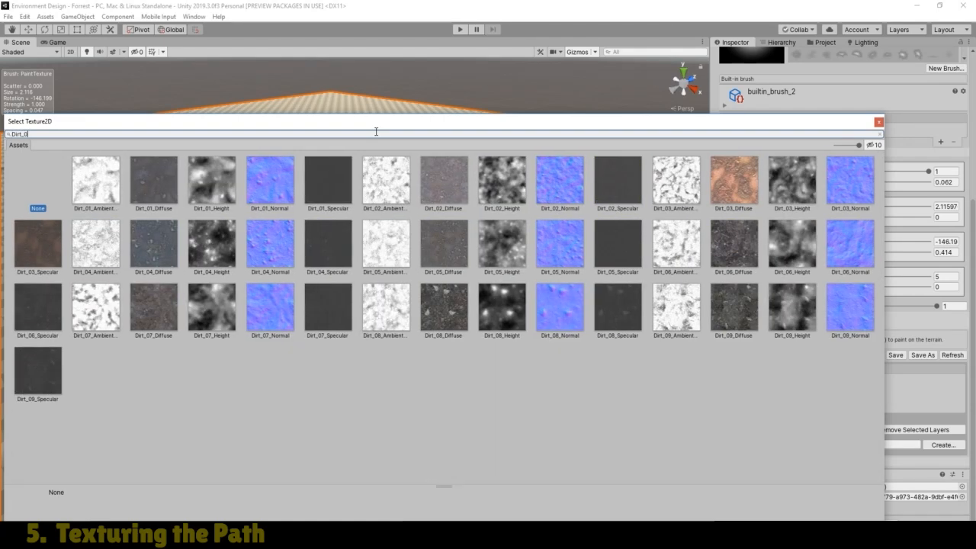
{"action": "type", "text": "2"}
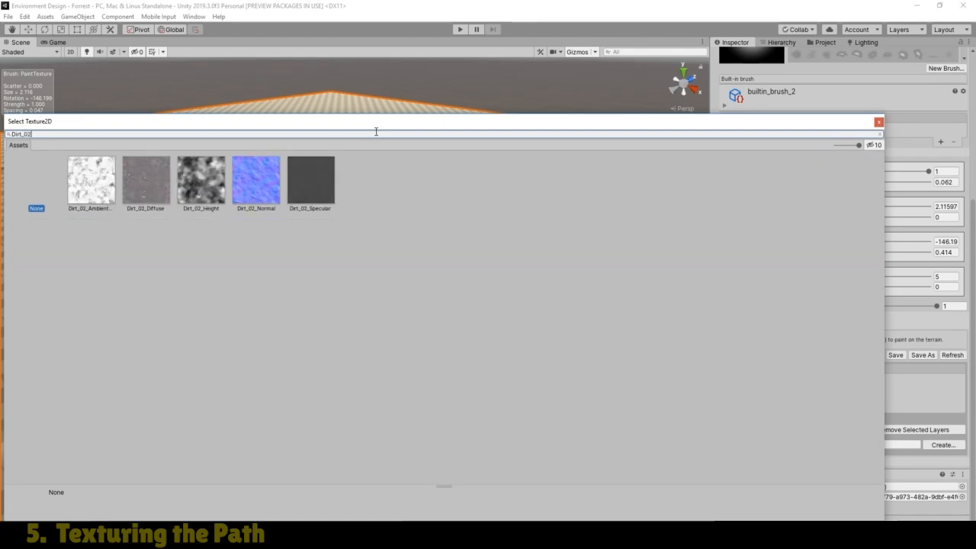
{"action": "double_click", "coordinate": [146, 181]}
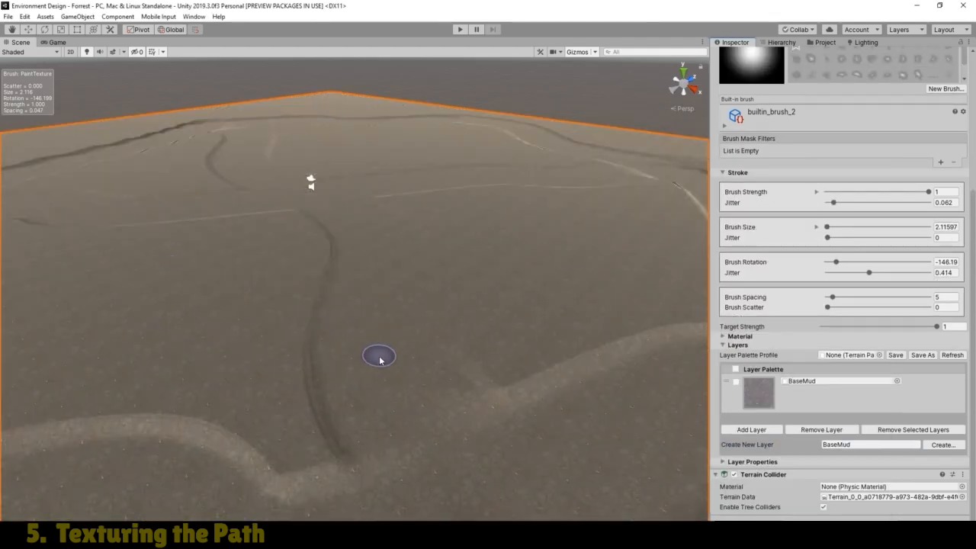
Select the BaseMud layer and assign Dirt_02_Normal as its normal map in the layer properties
{"action": "left_click", "coordinate": [754, 398]}
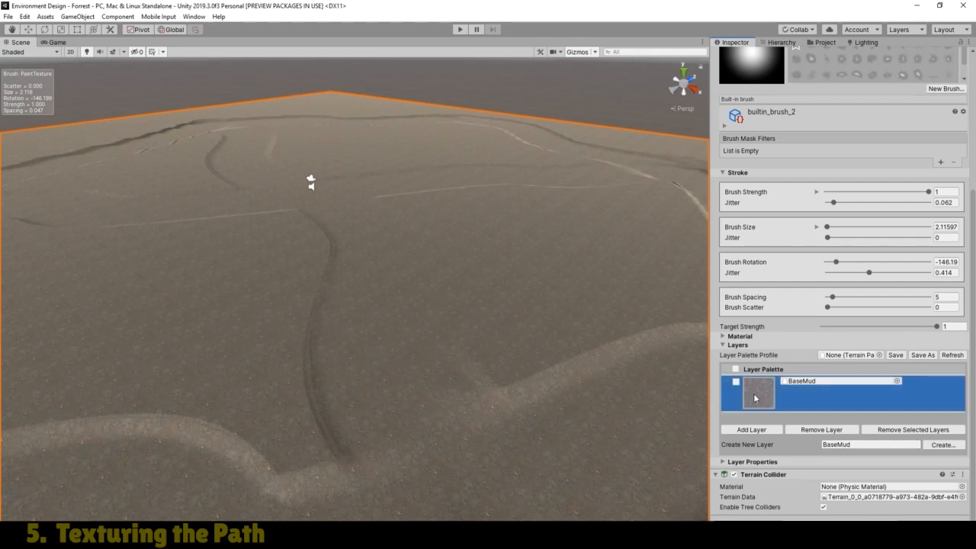
{"action": "left_click", "coordinate": [737, 462]}
{"action": "scroll", "coordinate": [786, 459], "scroll_direction": "down", "scroll_amount": 5}
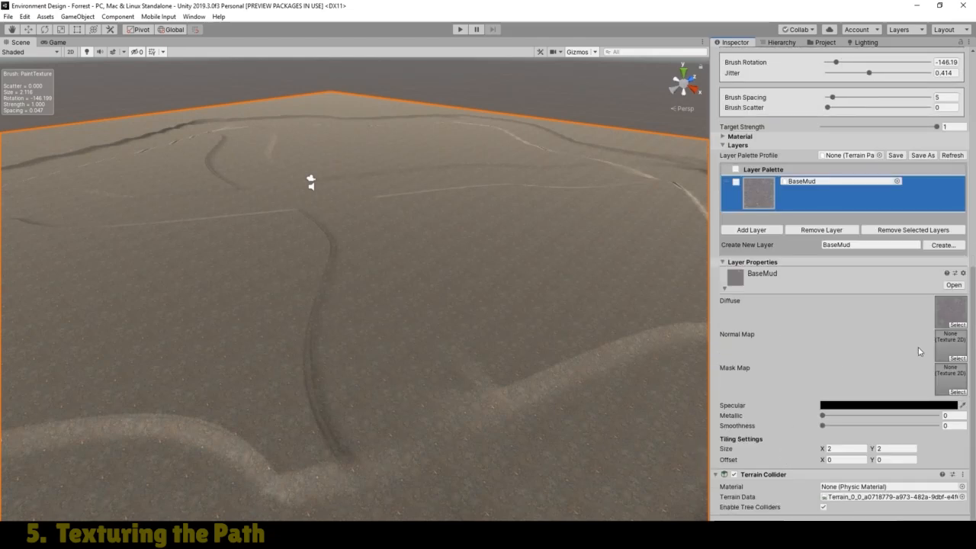
{"action": "left_click", "coordinate": [958, 358]}
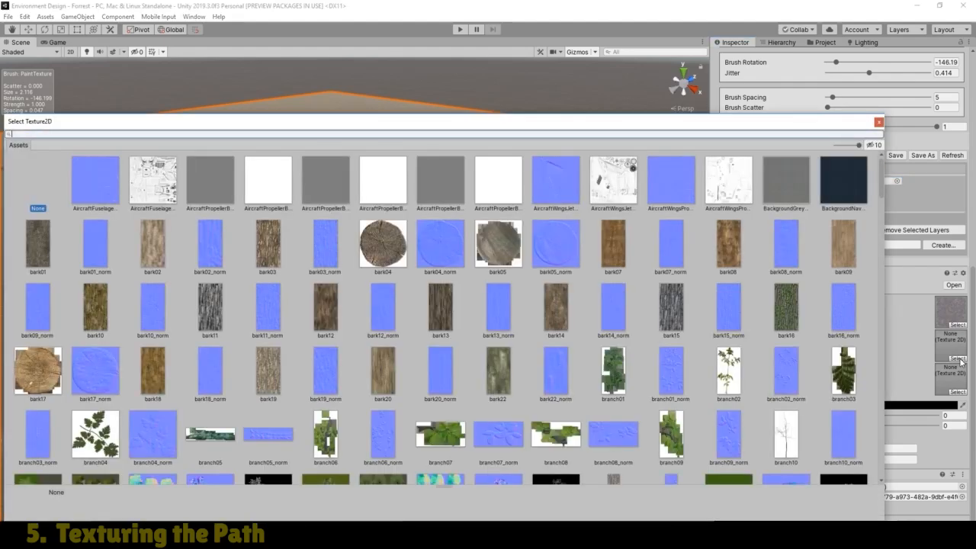
{"action": "type", "text": "D"}
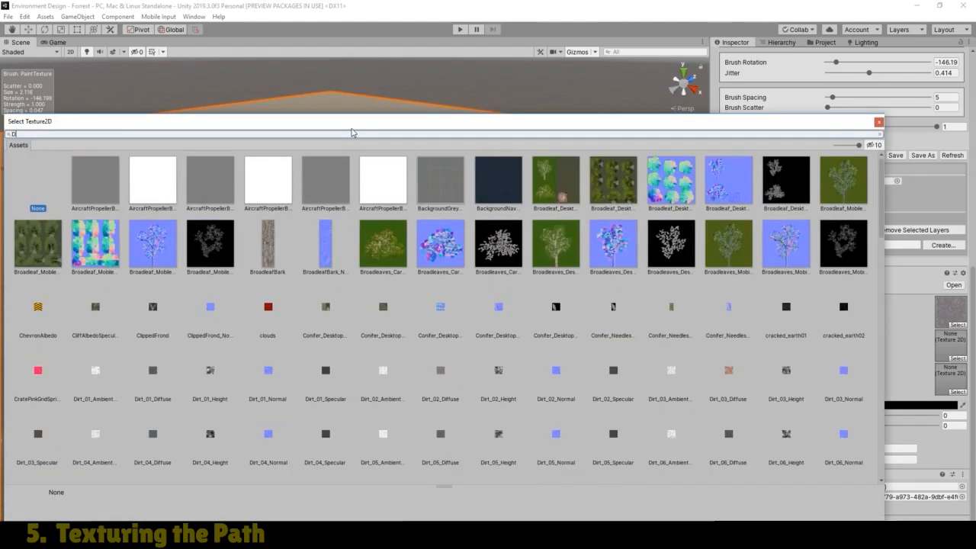
{"action": "type", "text": "irt_02"}
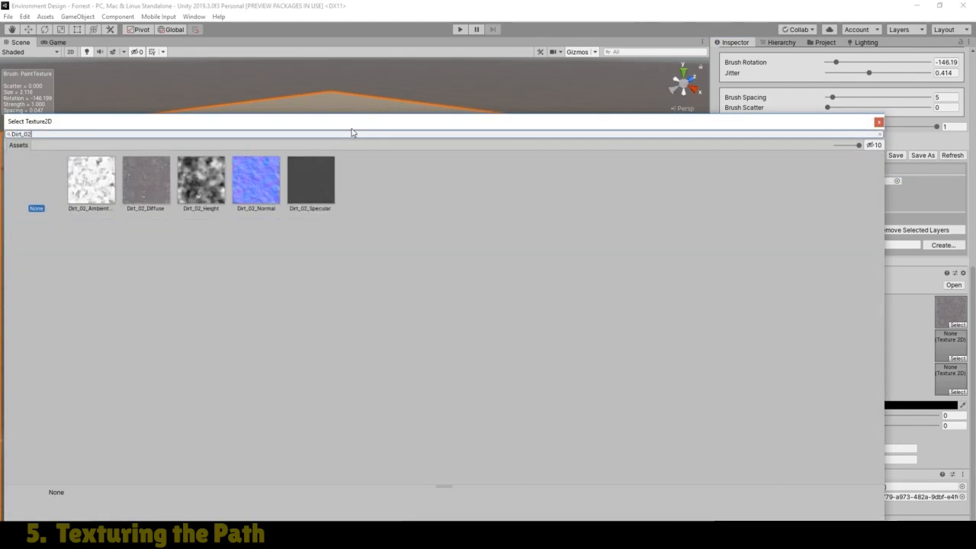
{"action": "double_click", "coordinate": [255, 182]}
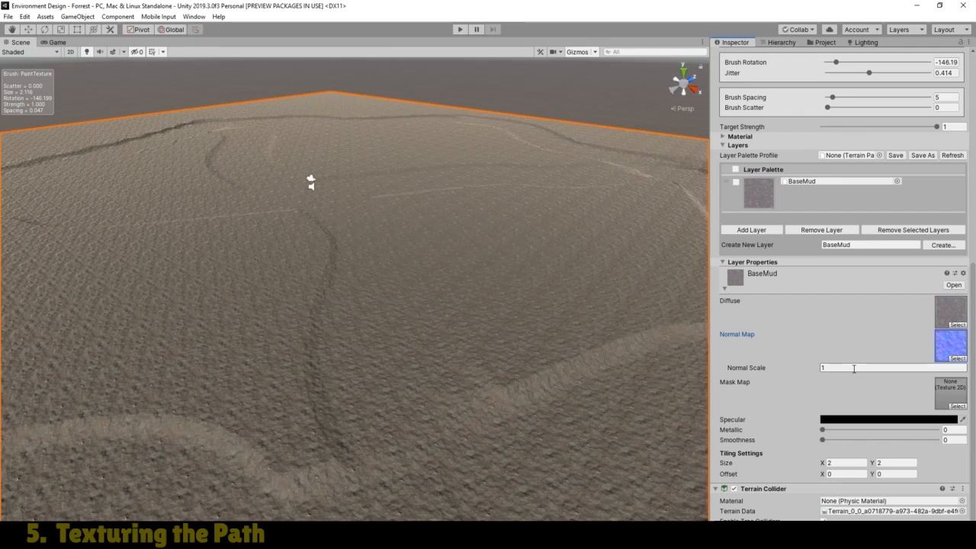
Set the BaseMud layer's normal scale to 0.6 and inspect the ground texture up close
{"action": "left_click", "coordinate": [853, 368]}
{"action": "type", "text": "0.6"}
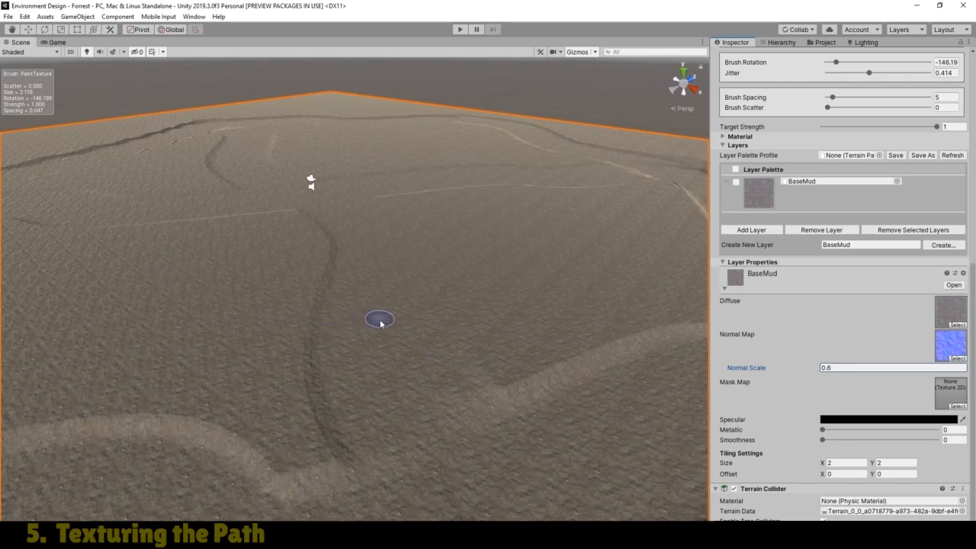
{"action": "scroll", "coordinate": [374, 326], "scroll_direction": "up", "scroll_amount": 2}
{"action": "scroll", "coordinate": [373, 320], "scroll_direction": "up", "scroll_amount": 4}
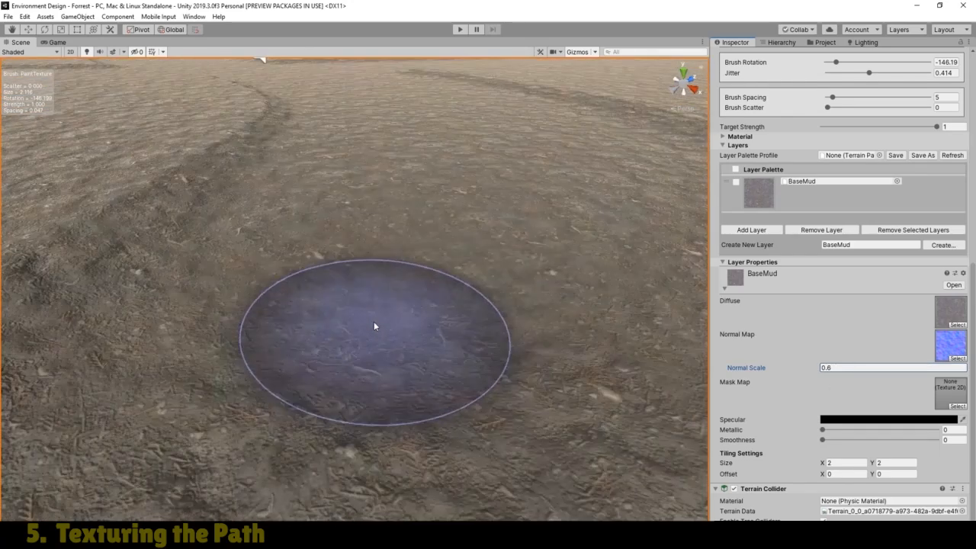
{"action": "scroll", "coordinate": [452, 205], "scroll_direction": "up", "scroll_amount": 2}
{"action": "scroll", "coordinate": [451, 203], "scroll_direction": "down", "scroll_amount": 5}
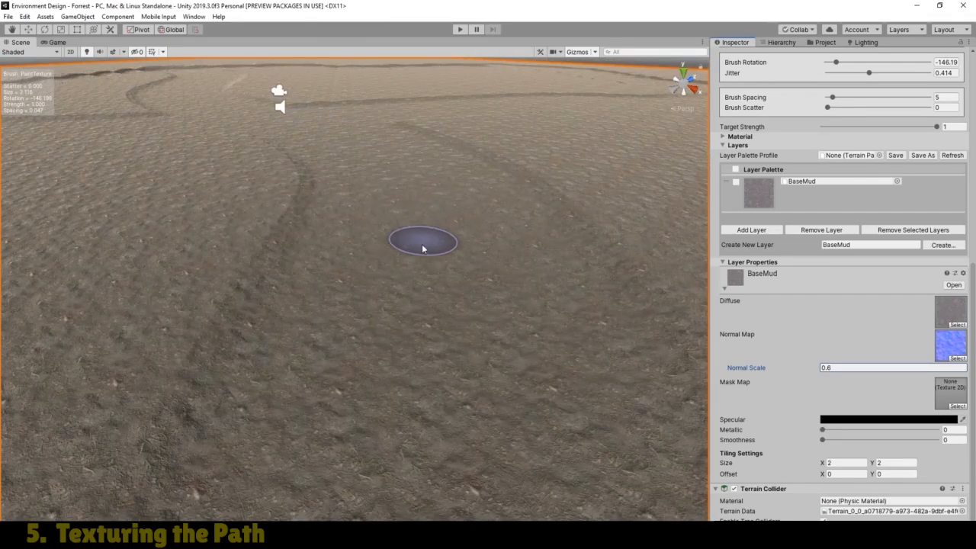
{"action": "scroll", "coordinate": [423, 244], "scroll_direction": "down", "scroll_amount": 5}
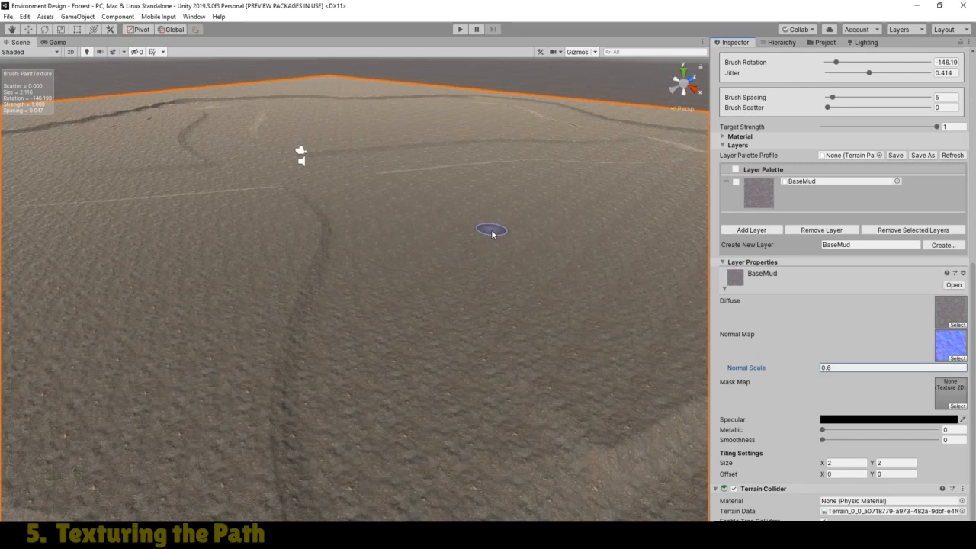
Play the scene and walk across the terrain to check the mud texture in first person, ending back in the scene view
{"action": "left_click", "coordinate": [53, 43]}
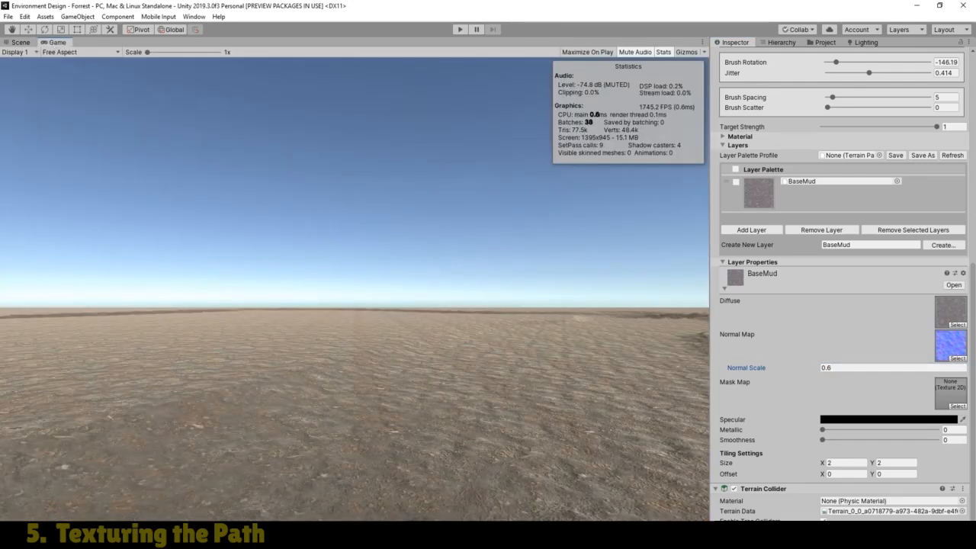
{"action": "left_click", "coordinate": [459, 29]}
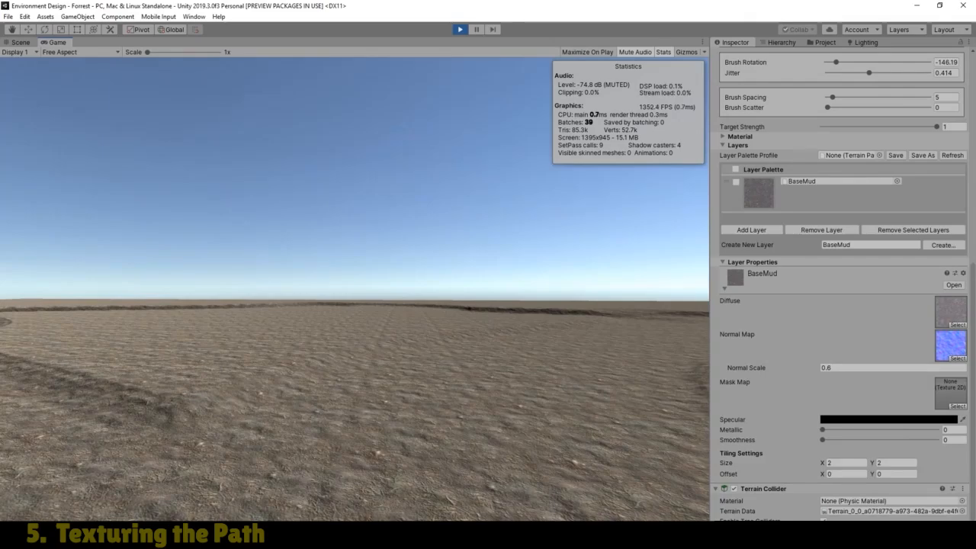
{"action": "key", "text": "w"}
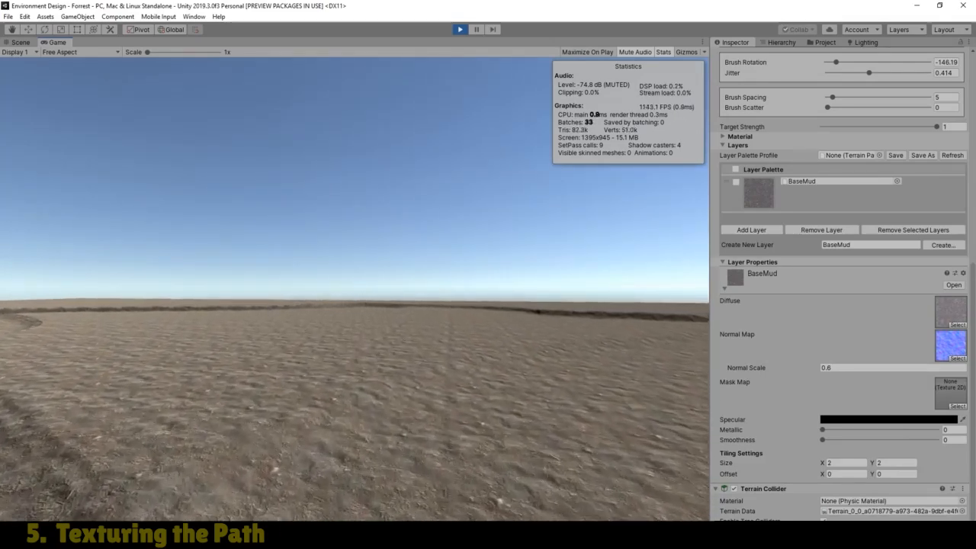
{"action": "key", "text": "w"}
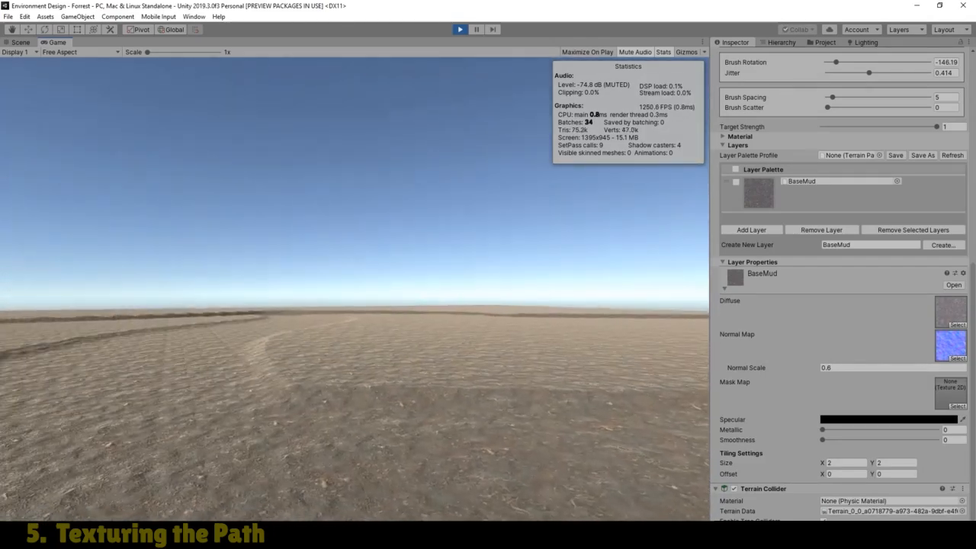
{"action": "key", "text": "w"}
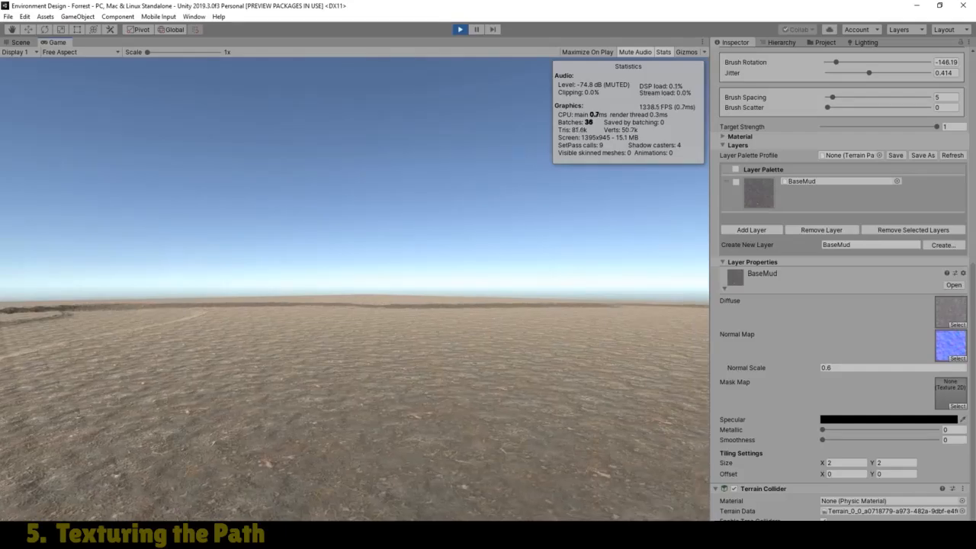
{"action": "key", "text": "w"}
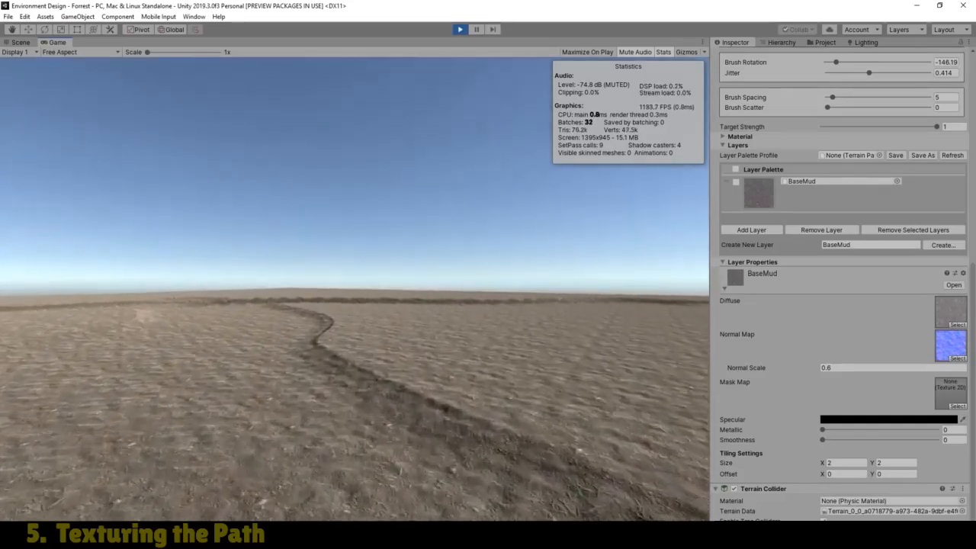
{"action": "key", "text": "w"}
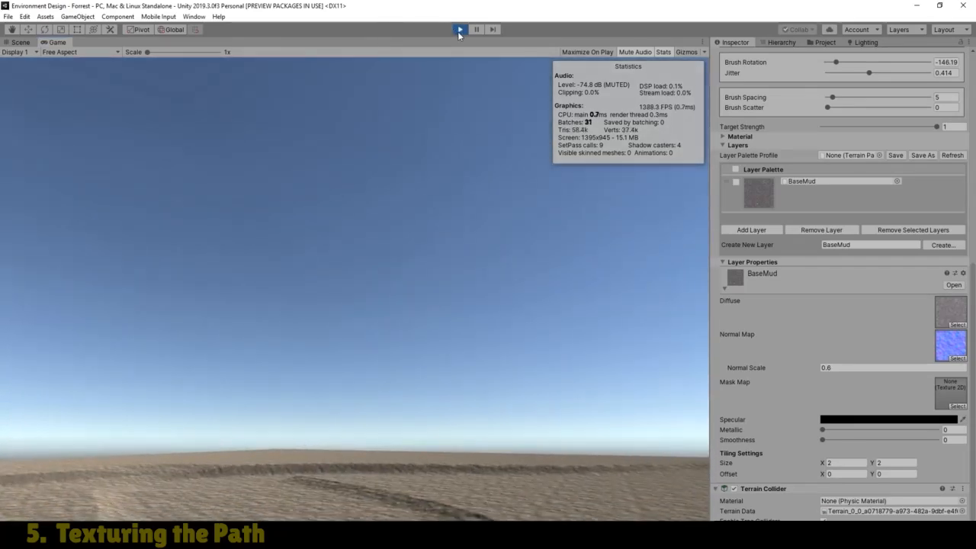
{"action": "left_click", "coordinate": [459, 29]}
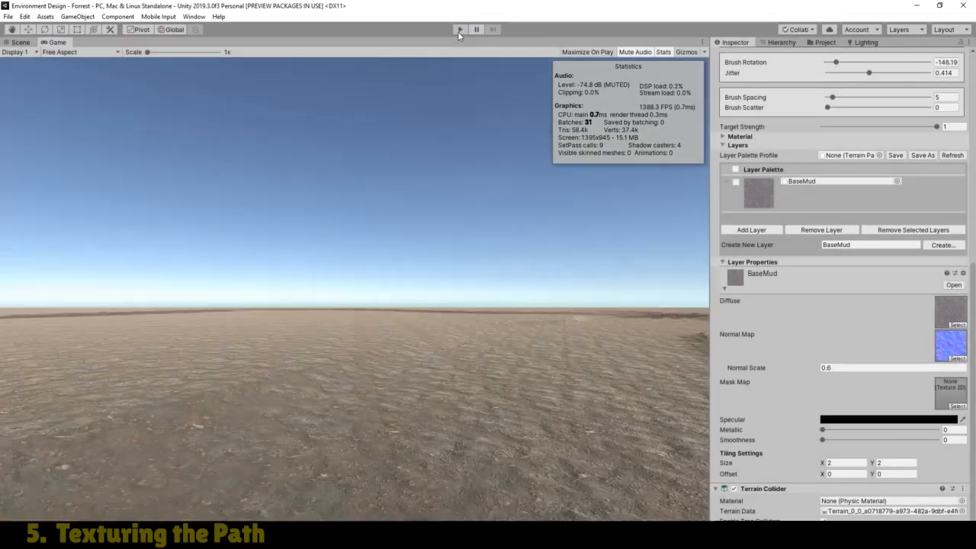
{"action": "left_click", "coordinate": [16, 43]}
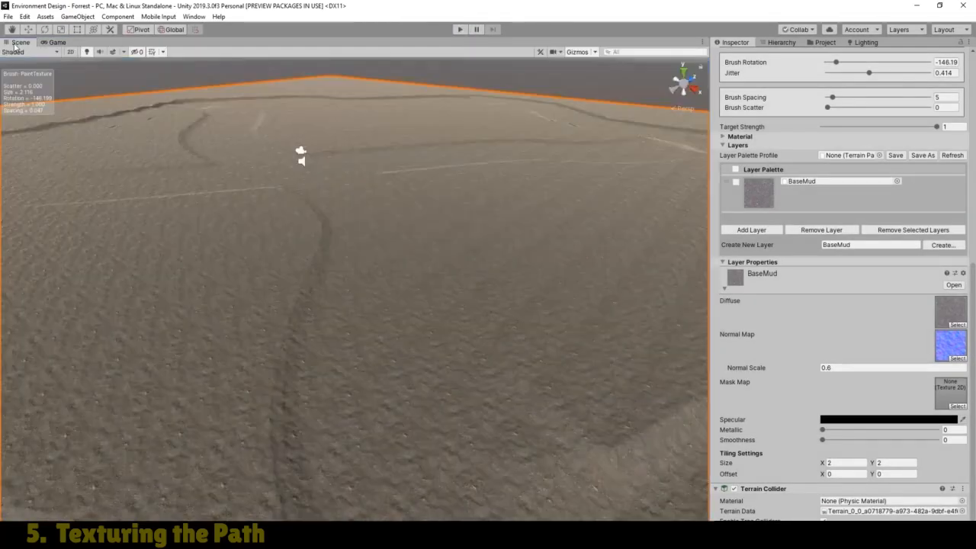
Set the BaseMud layer's tiling size to 4 in both X and Y
{"action": "left_click", "coordinate": [848, 462]}
{"action": "type", "text": "4"}
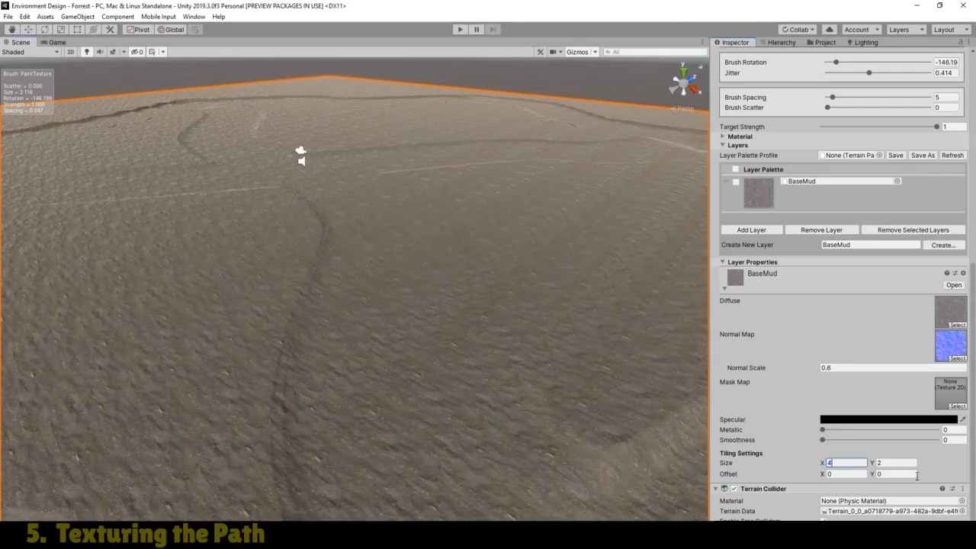
{"action": "left_click", "coordinate": [898, 462]}
{"action": "type", "text": "4"}
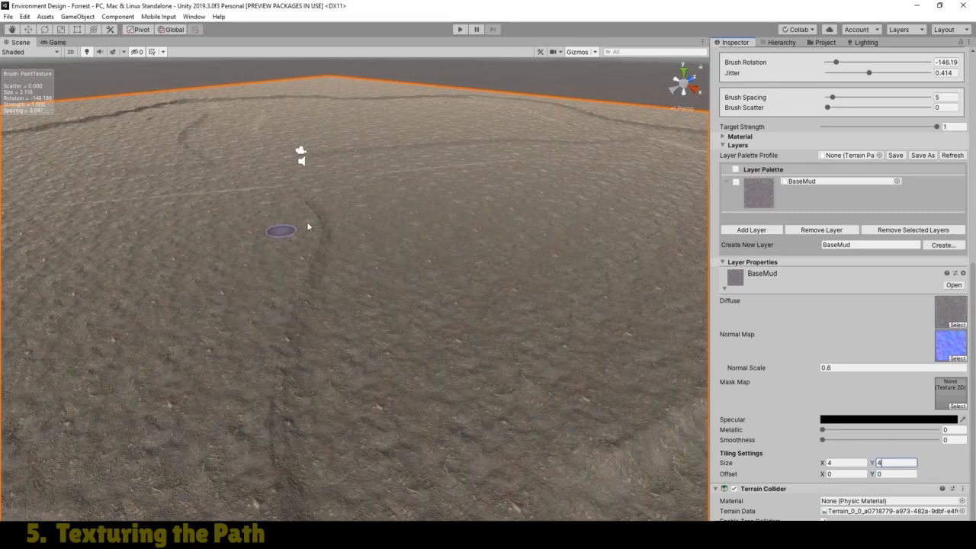
Play the scene to check the larger mud tiling in first person, and return to the scene view
{"action": "left_click", "coordinate": [48, 42]}
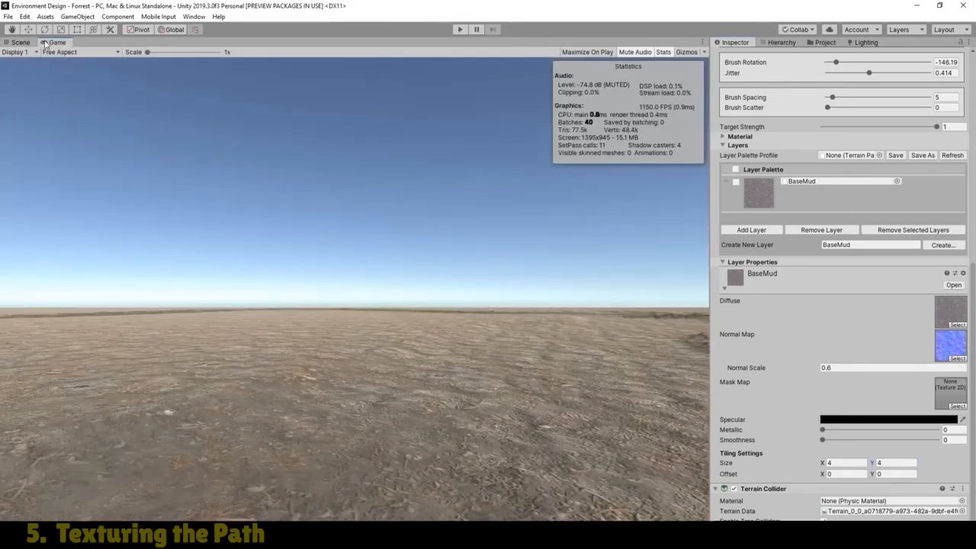
{"action": "left_click", "coordinate": [459, 29]}
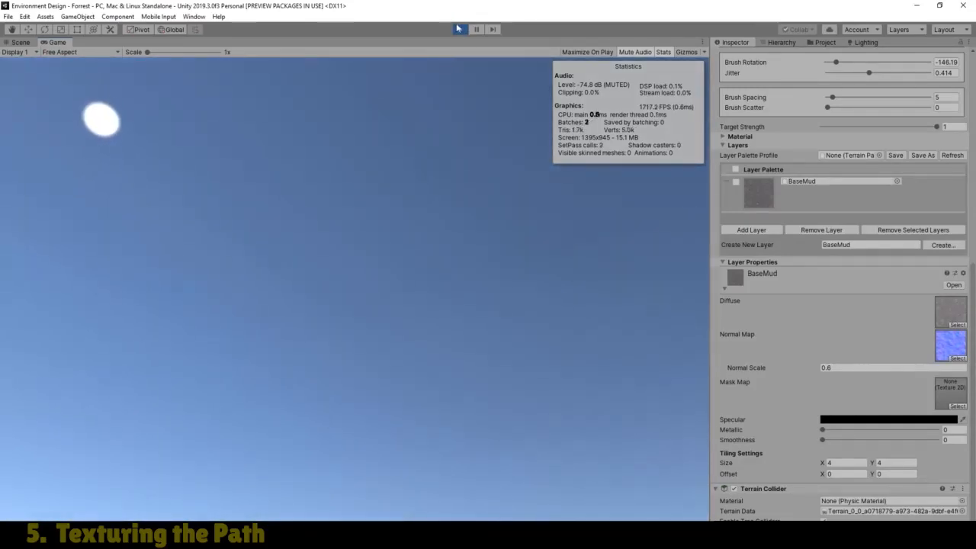
{"action": "left_click", "coordinate": [460, 29]}
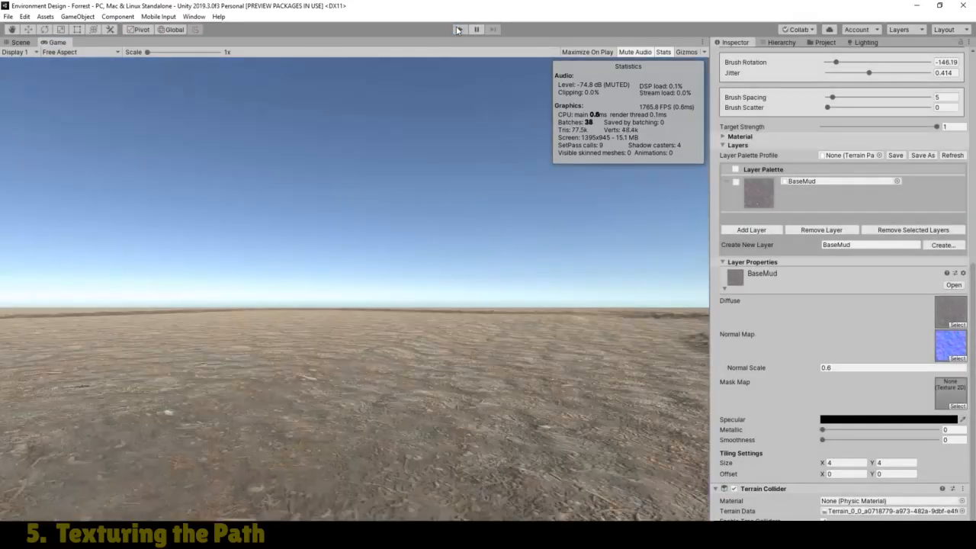
{"action": "left_click", "coordinate": [21, 41]}
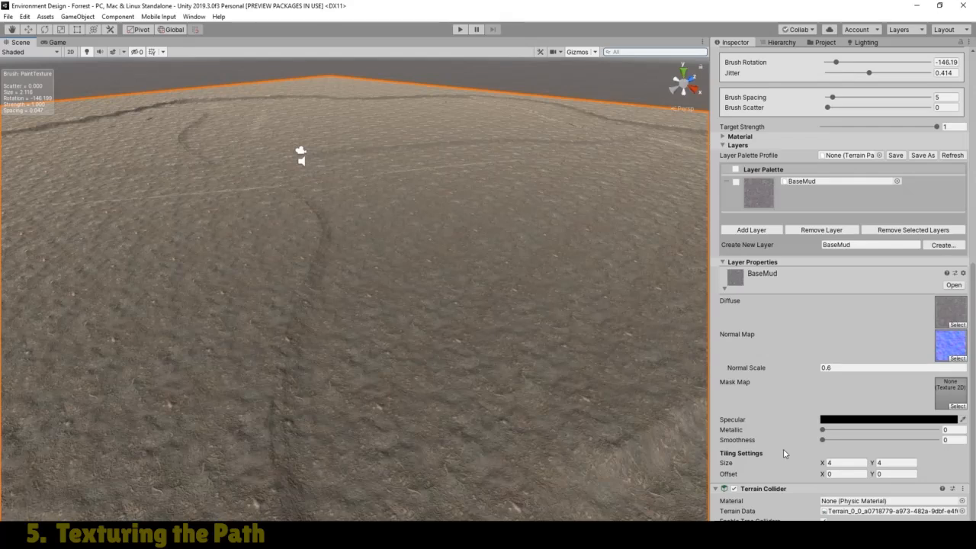
Set the BaseMud layer's metallic value to 0.681 and its smoothness to 0.246
{"action": "left_click", "coordinate": [824, 431]}
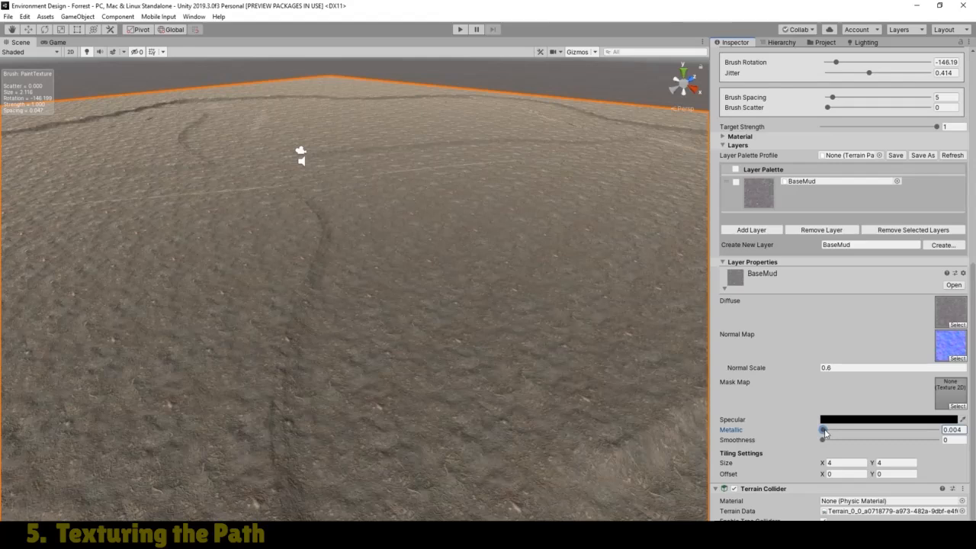
{"action": "left_click", "coordinate": [963, 430]}
{"action": "type", "text": "0.68"}
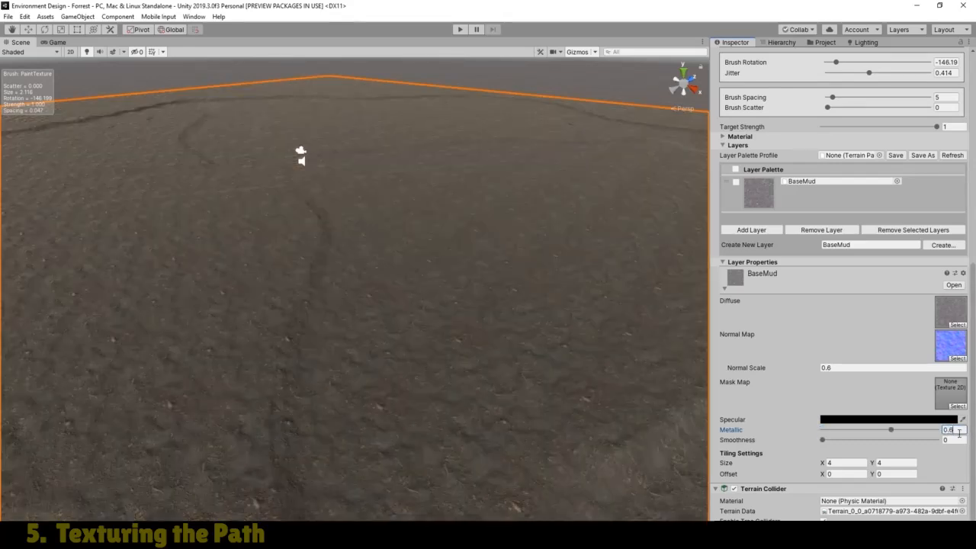
{"action": "type", "text": "1"}
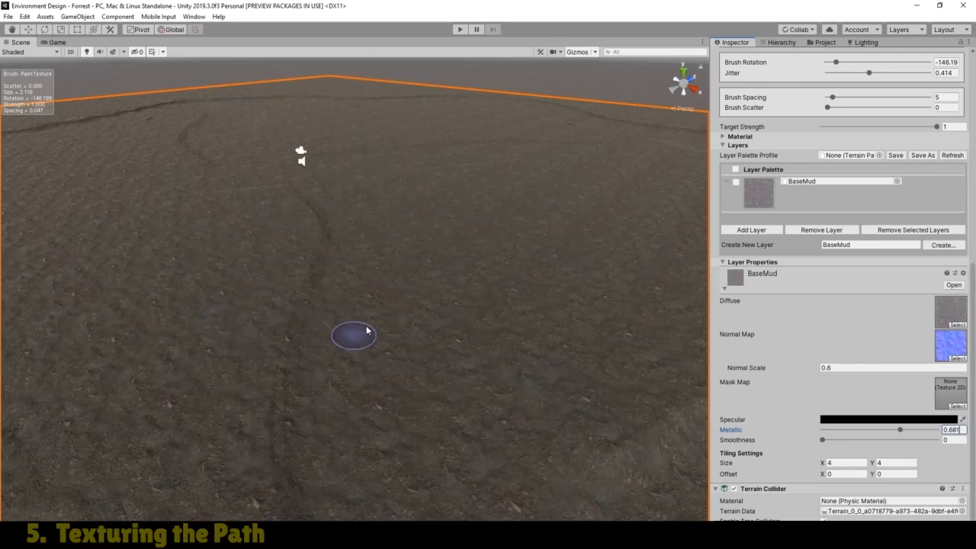
{"action": "left_click", "coordinate": [952, 440]}
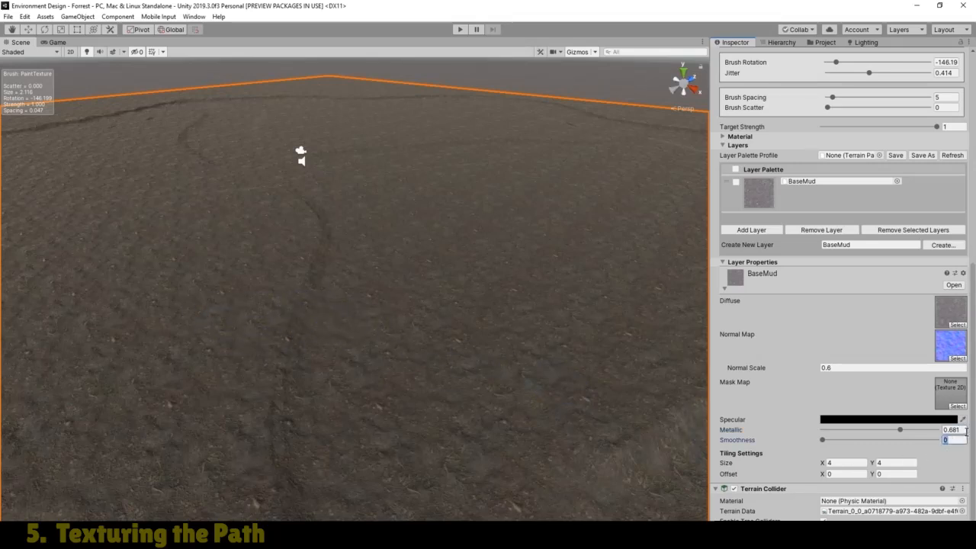
{"action": "type", "text": "0."}
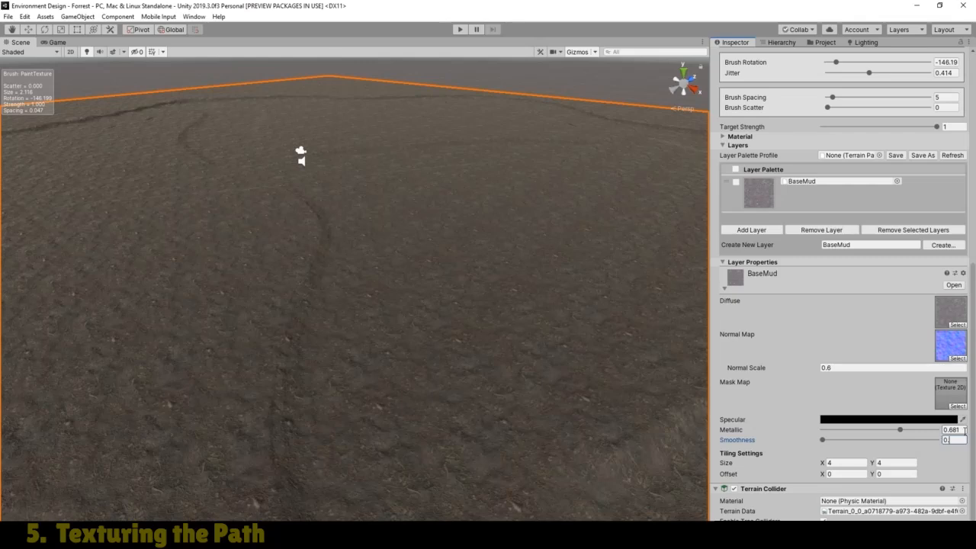
{"action": "type", "text": "246"}
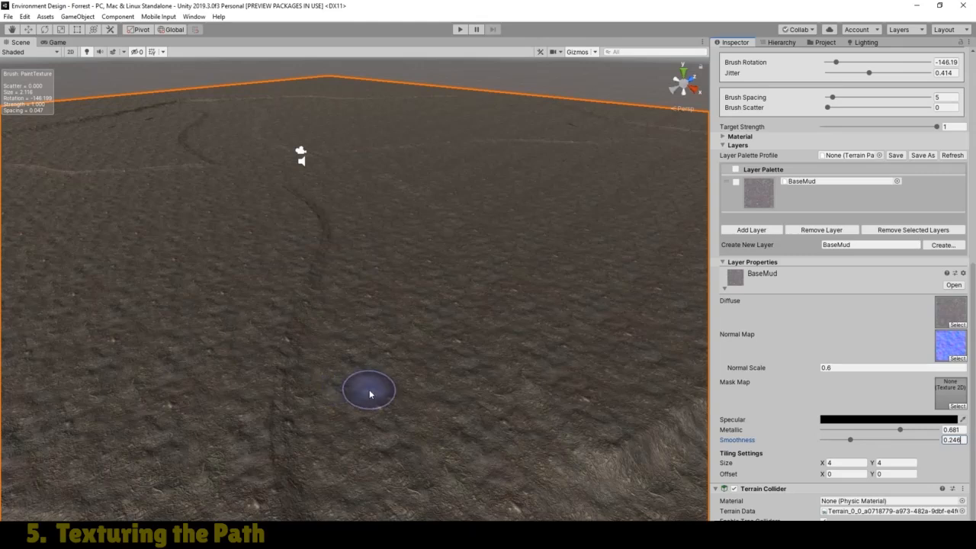
Walk along the sunken paths in play mode to check the mud's surface, and look over the whole path network in the scene view
{"action": "left_click", "coordinate": [57, 42]}
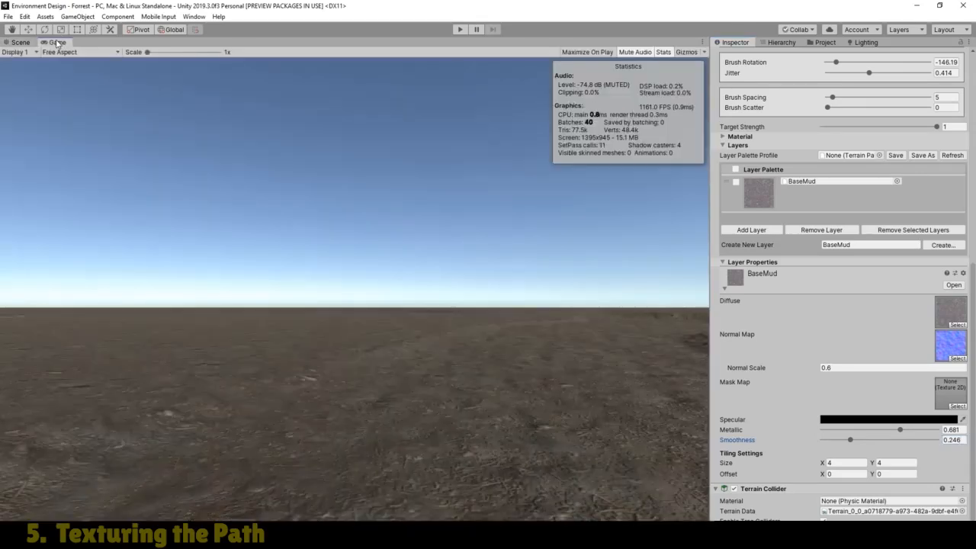
{"action": "left_click", "coordinate": [459, 29]}
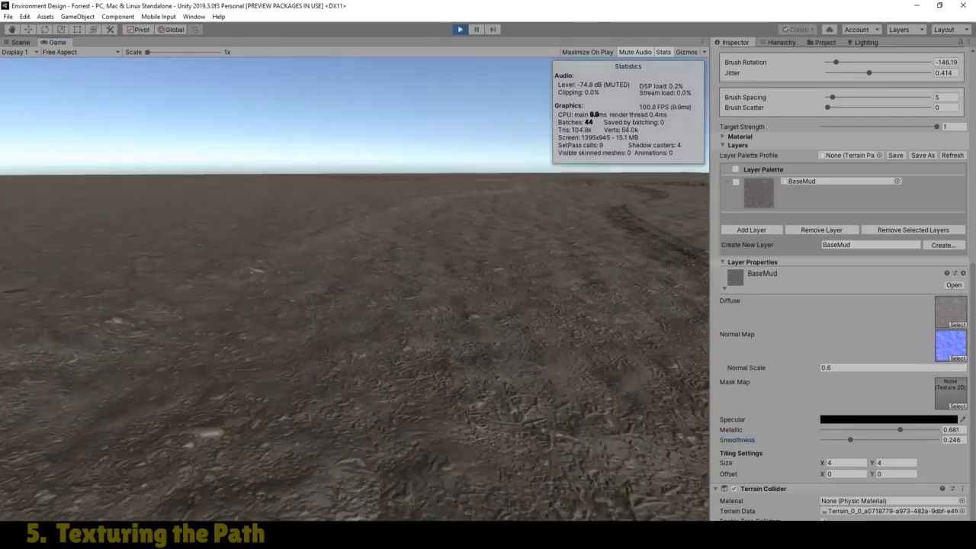
{"action": "key", "text": "w"}
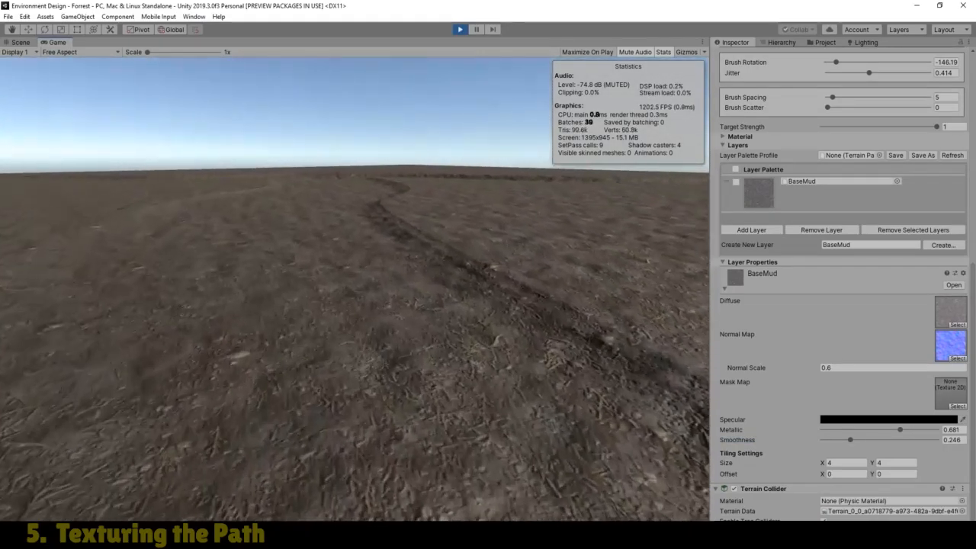
{"action": "key", "text": "w"}
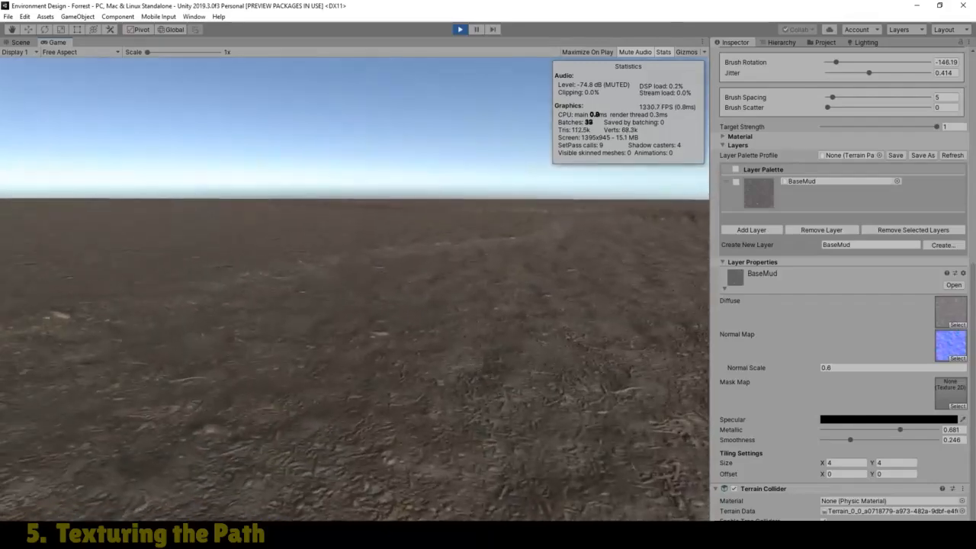
{"action": "key", "text": "w"}
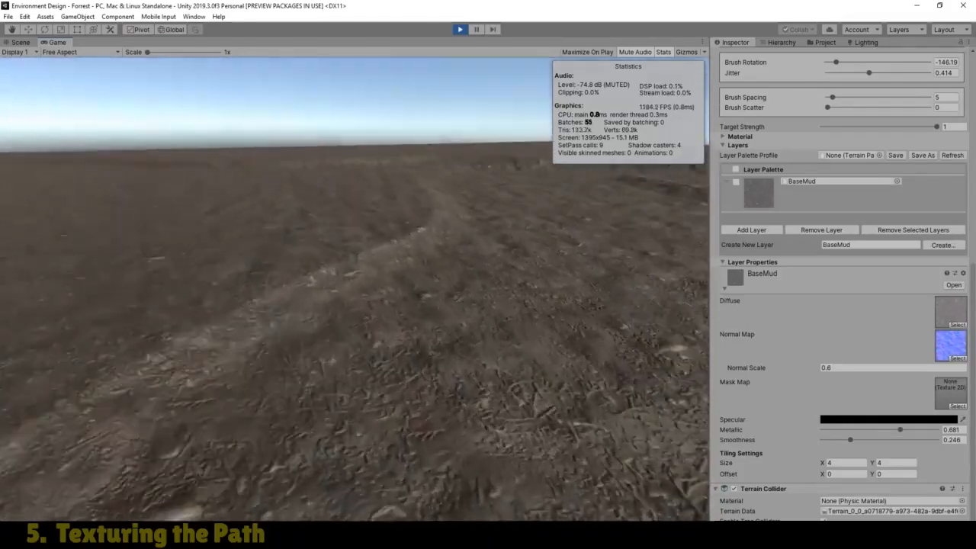
{"action": "key", "text": "w"}
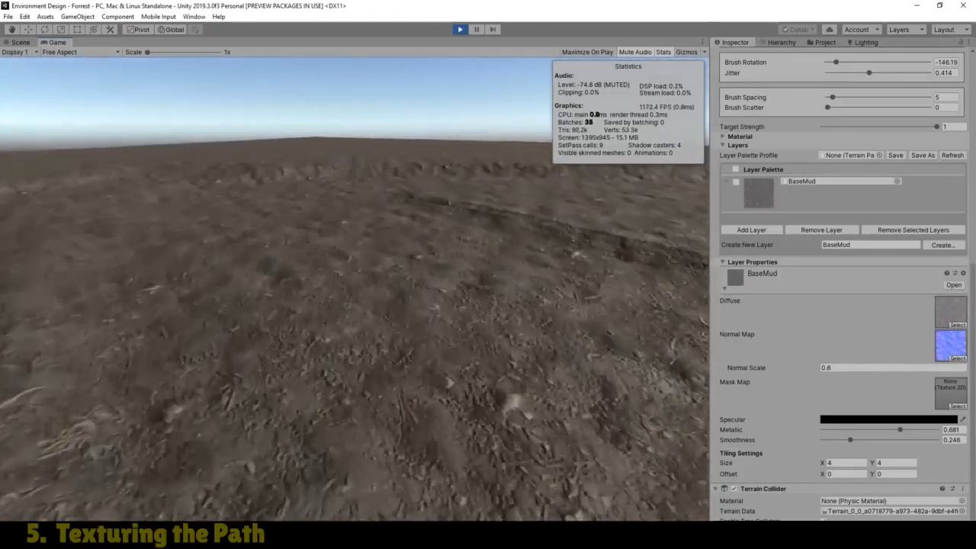
{"action": "key", "text": "w"}
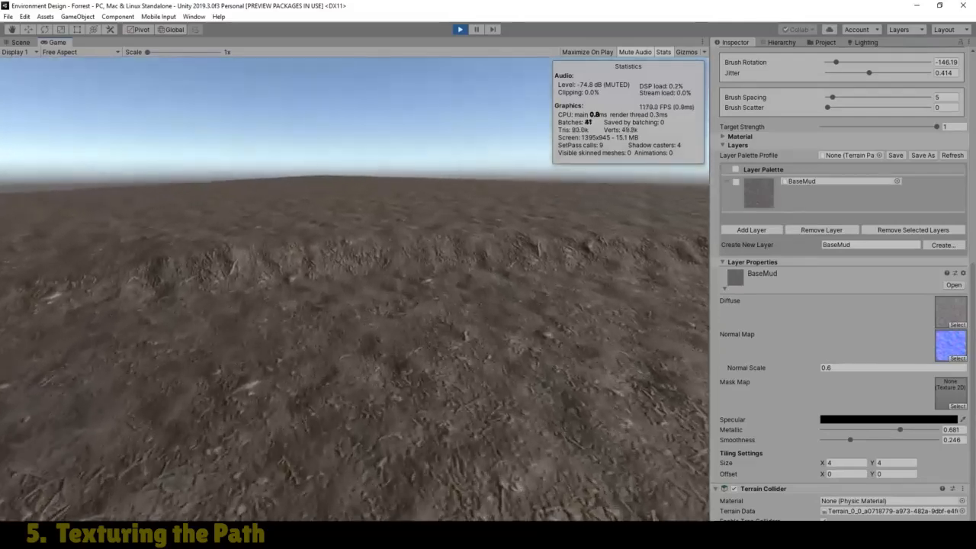
{"action": "key", "text": "w"}
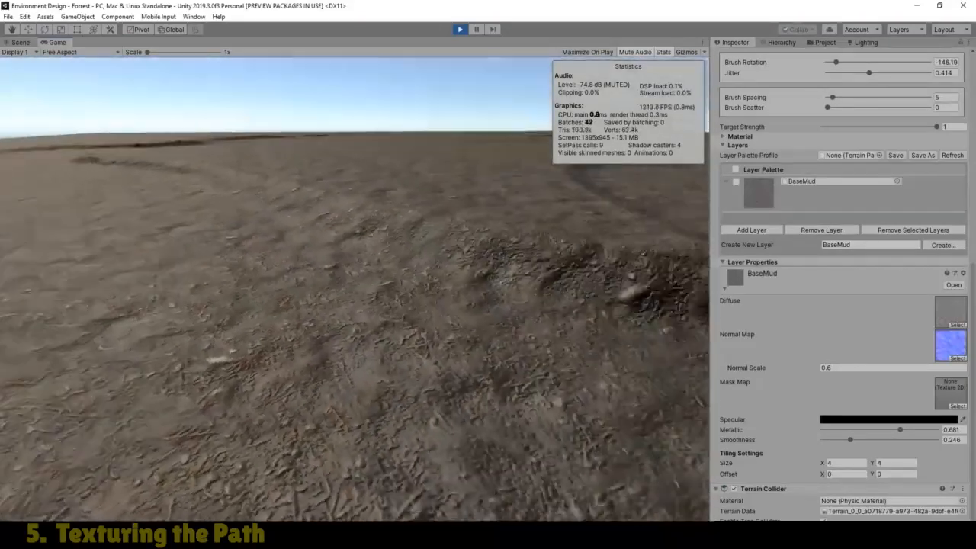
{"action": "key", "text": "w"}
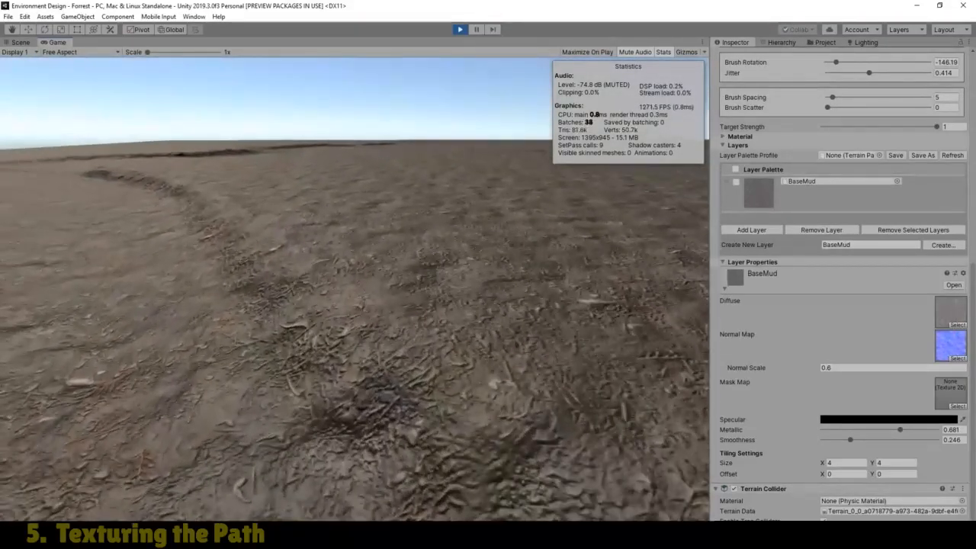
{"action": "key", "text": "Escape"}
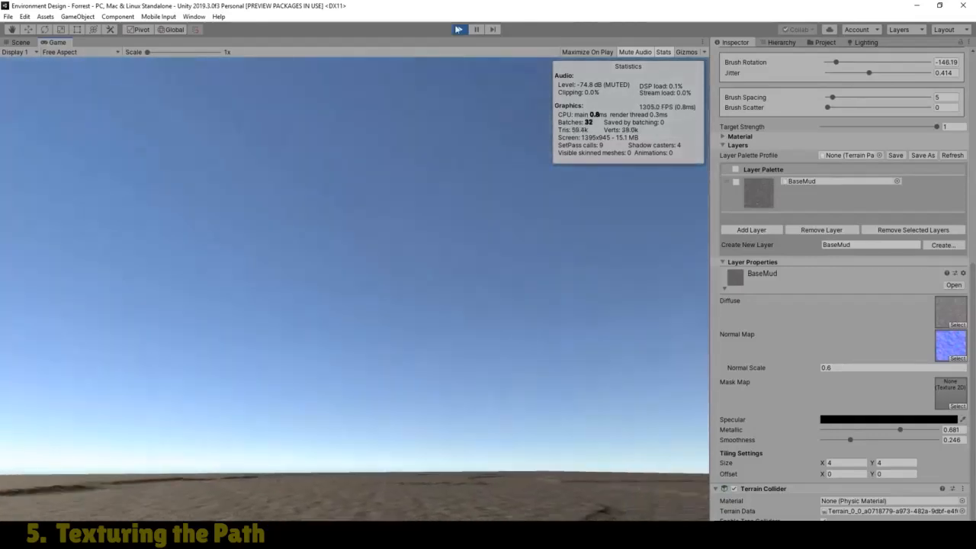
{"action": "left_click", "coordinate": [462, 29]}
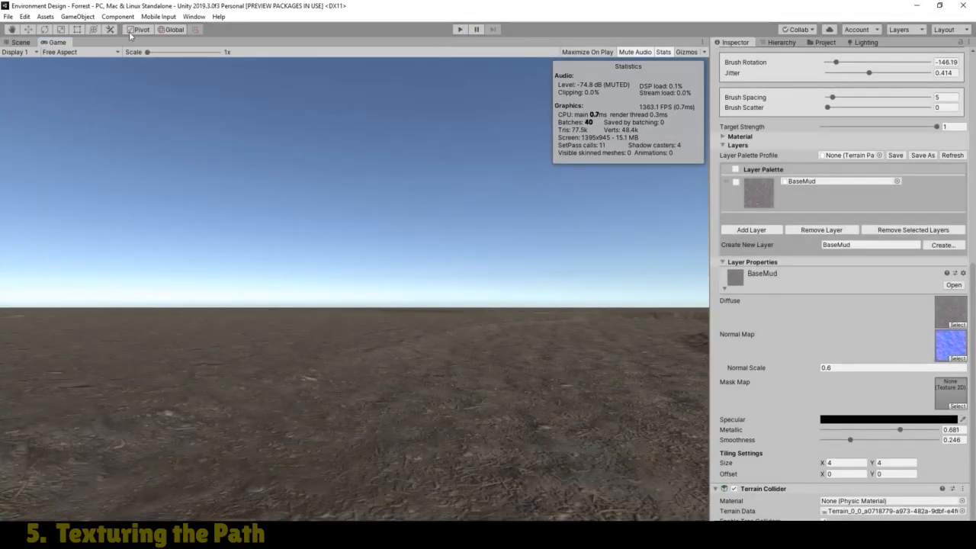
{"action": "left_click", "coordinate": [19, 42]}
{"action": "scroll", "coordinate": [342, 266], "scroll_direction": "down", "scroll_amount": 8}
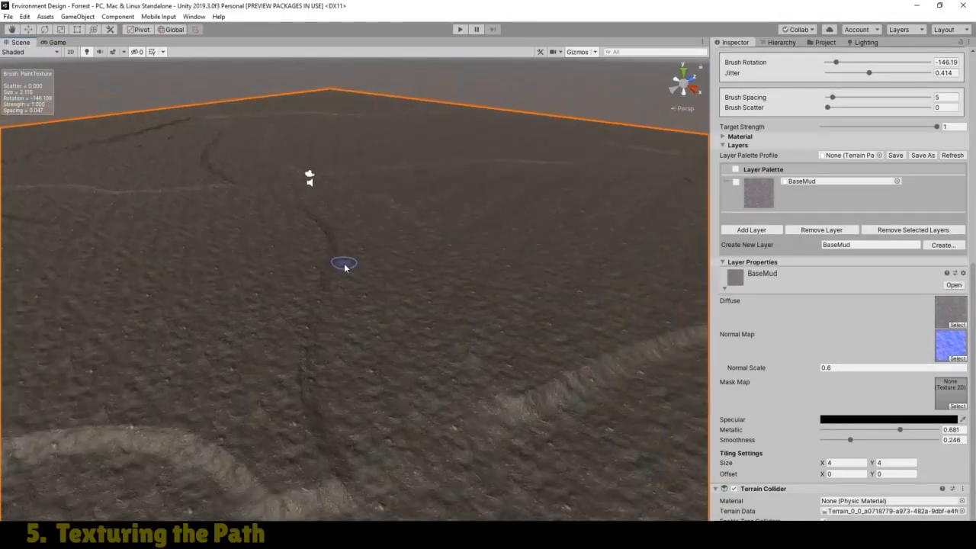
{"action": "left_click", "coordinate": [11, 30]}
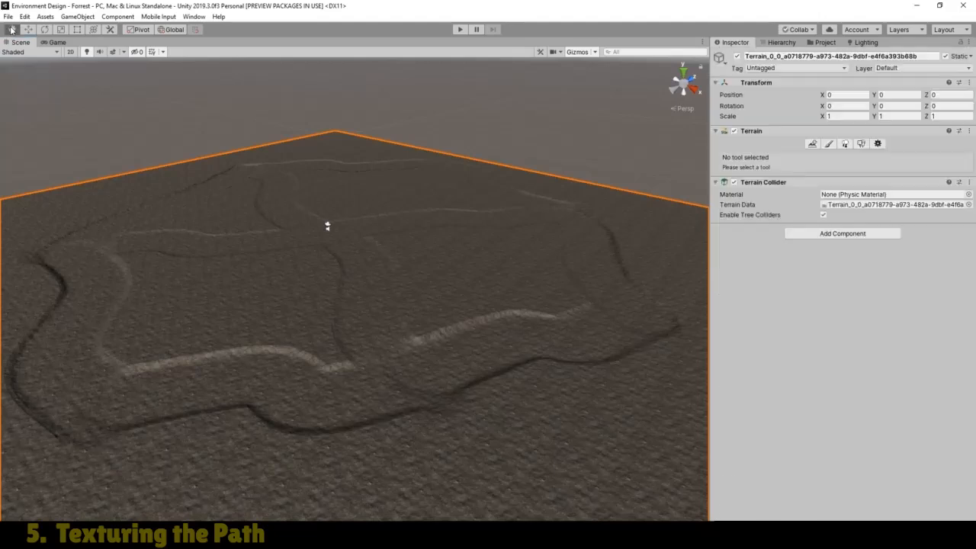
{"action": "left_click_drag", "start_coordinate": [381, 268], "coordinate": [394, 351]}
{"action": "right_click_drag", "start_coordinate": [395, 351], "coordinate": [392, 392]}
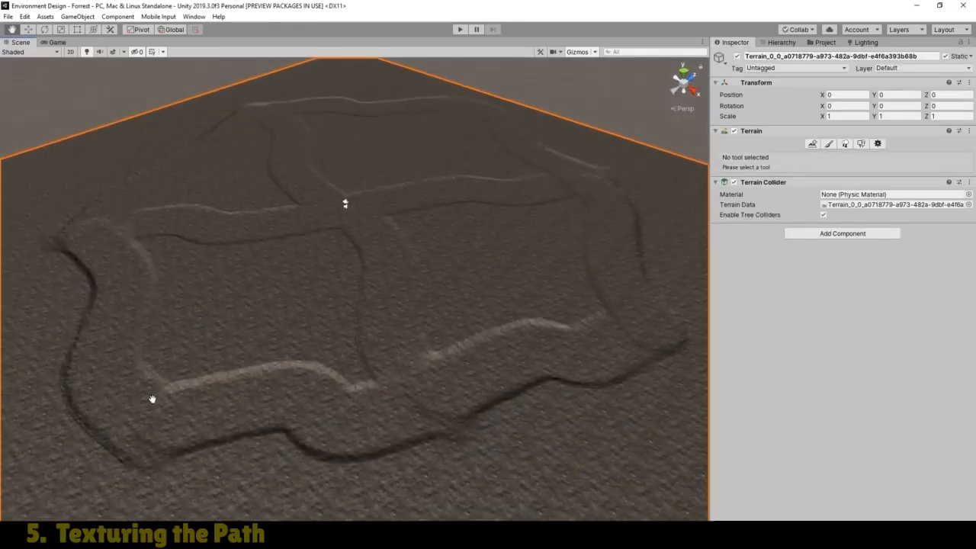
{"action": "left_click_drag", "start_coordinate": [402, 412], "coordinate": [335, 453]}
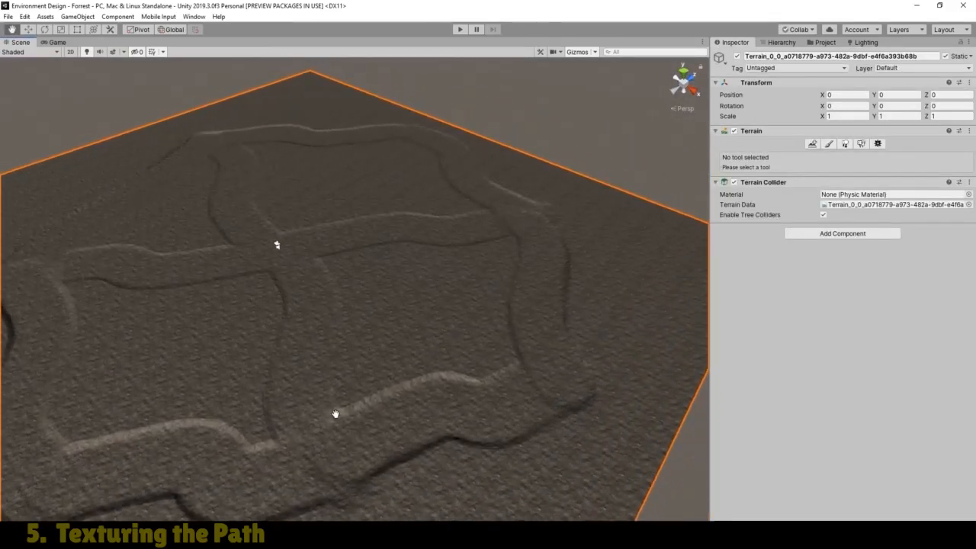
Browse the Dirt materials folder of PBR Ground Materials with enlarged previews and pick out Dirt_14
{"action": "left_click", "coordinate": [824, 42]}
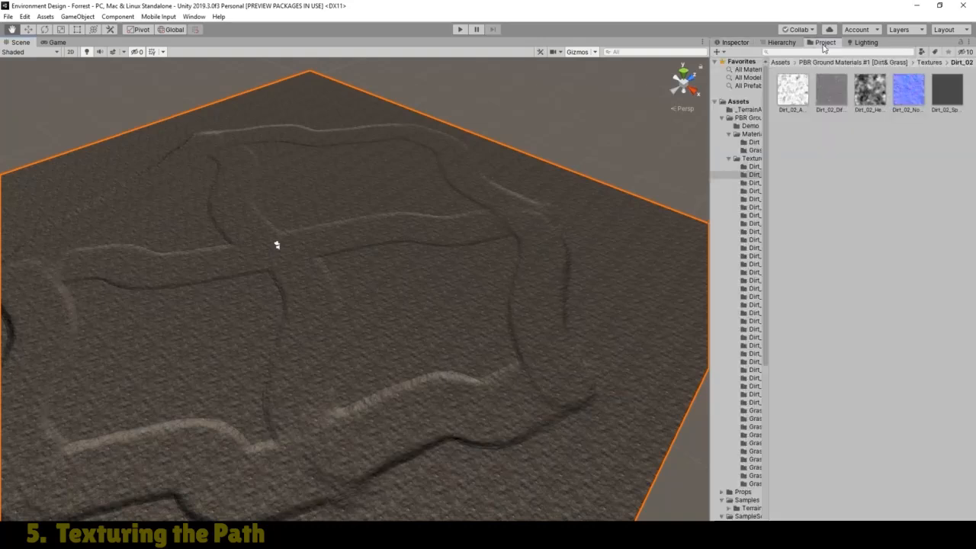
{"action": "left_click", "coordinate": [862, 64]}
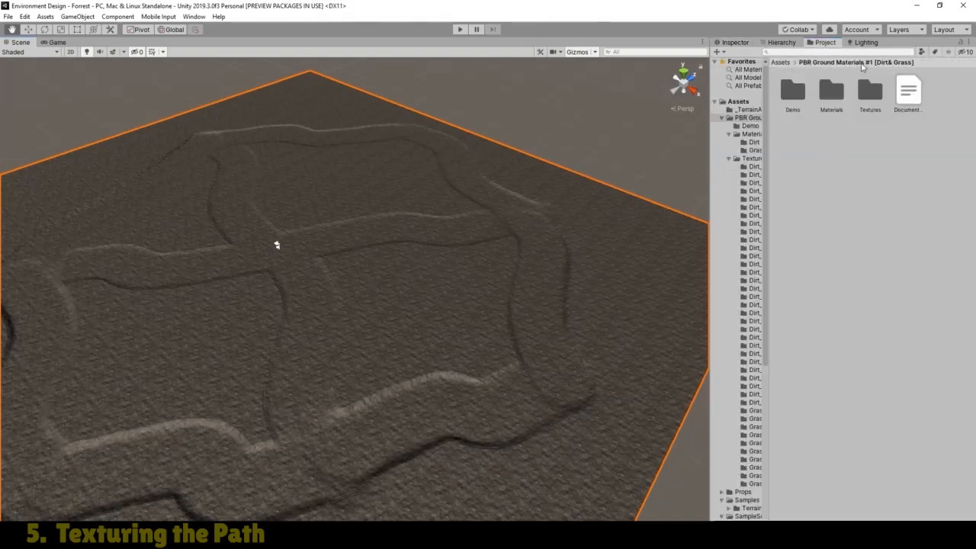
{"action": "double_click", "coordinate": [831, 90]}
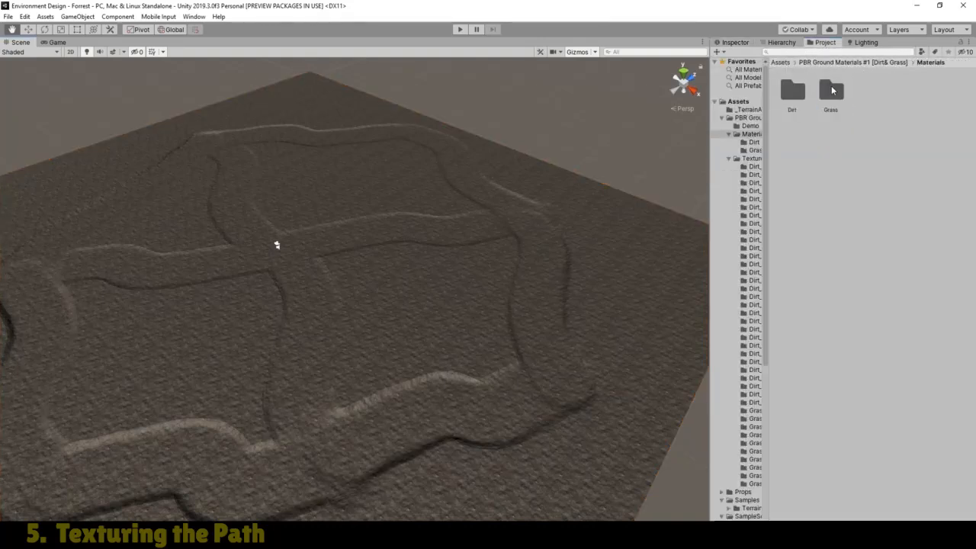
{"action": "double_click", "coordinate": [790, 93]}
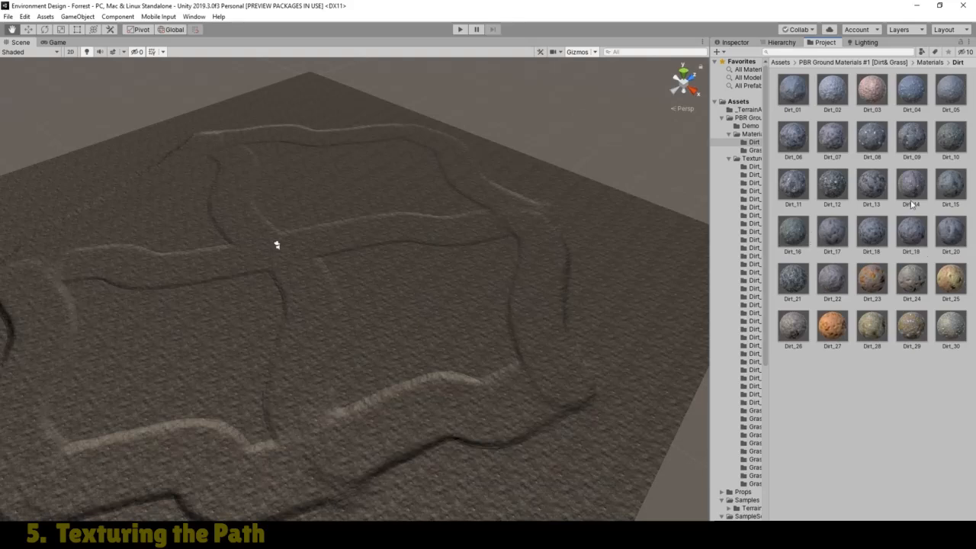
{"action": "left_click", "coordinate": [912, 184]}
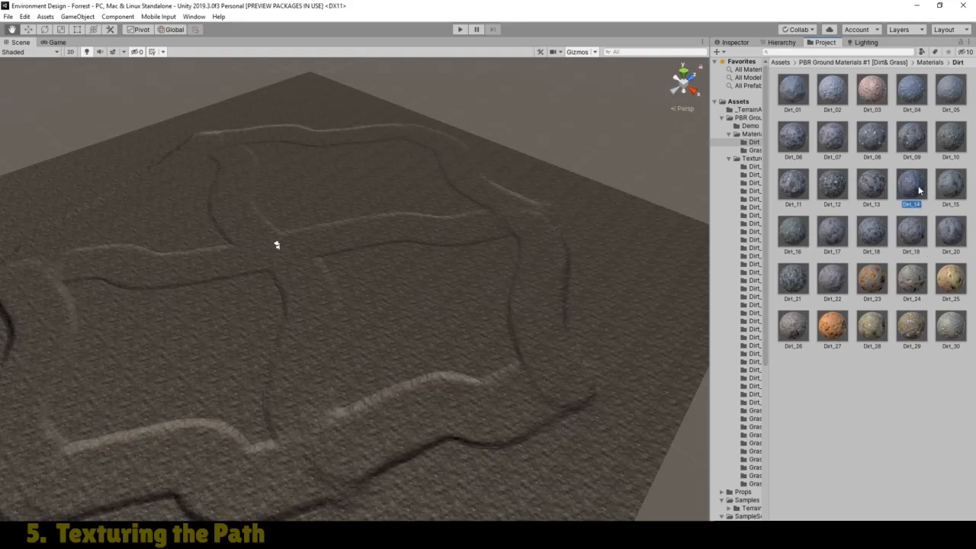
{"action": "left_click_drag", "start_coordinate": [945, 534], "coordinate": [965, 534]}
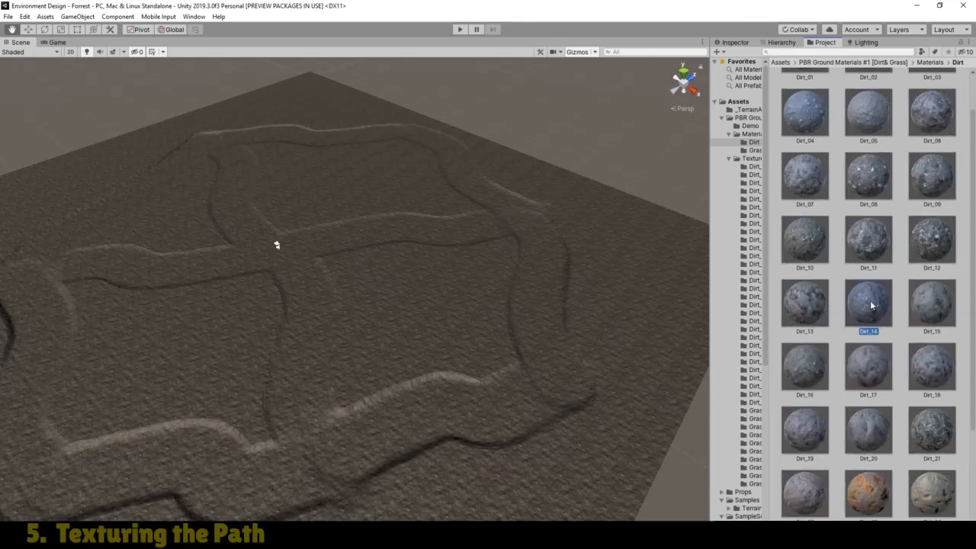
Create a new terrain paint layer named Path on the terrain, using the Dirt_14_Diffuse texture
{"action": "left_click", "coordinate": [779, 43]}
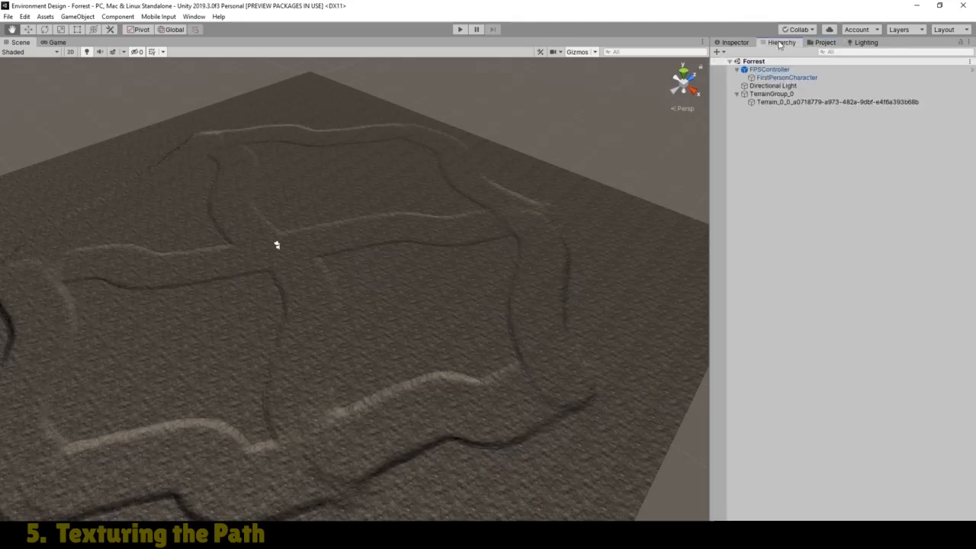
{"action": "left_click", "coordinate": [790, 103]}
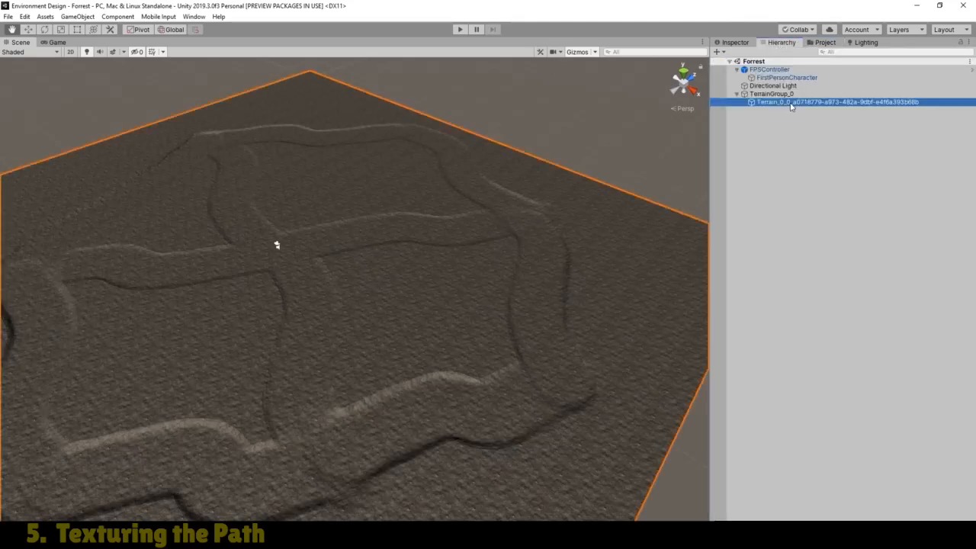
{"action": "left_click", "coordinate": [745, 43]}
{"action": "left_click", "coordinate": [827, 144]}
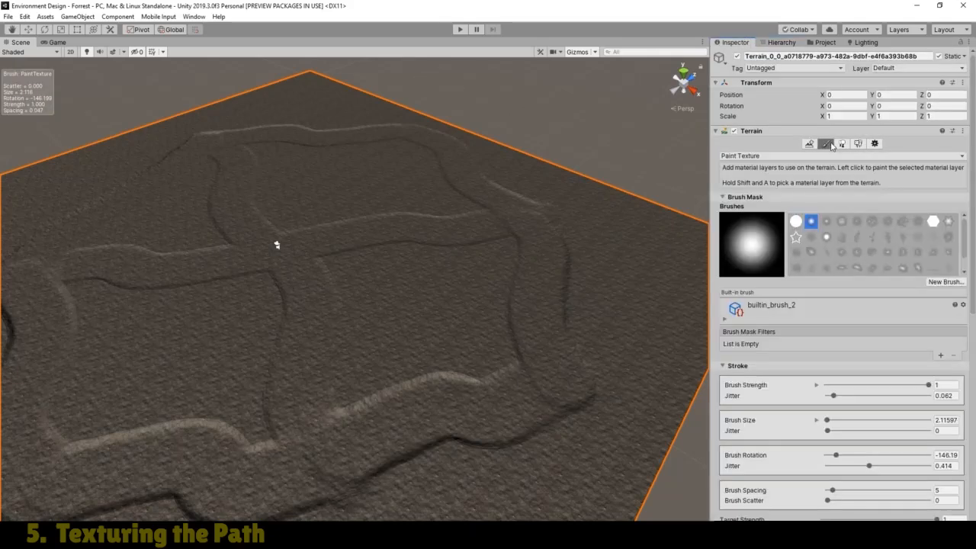
{"action": "scroll", "coordinate": [975, 326], "scroll_direction": "down", "scroll_amount": 5}
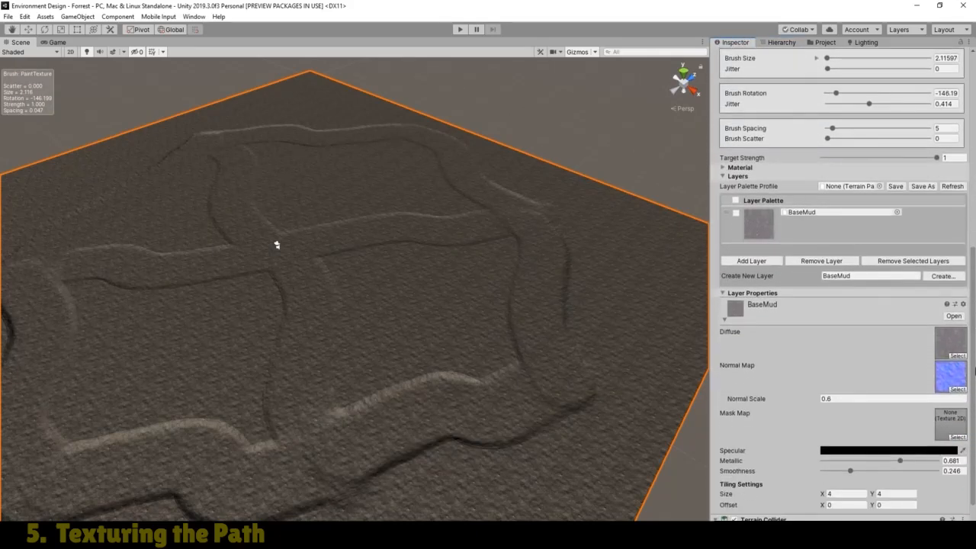
{"action": "left_click", "coordinate": [860, 274]}
{"action": "type", "text": "Path"}
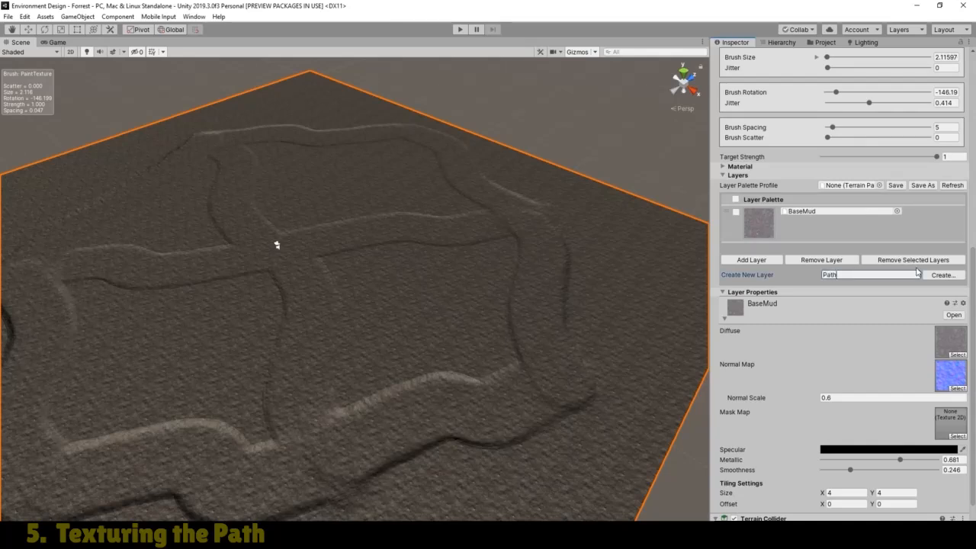
{"action": "left_click", "coordinate": [943, 276]}
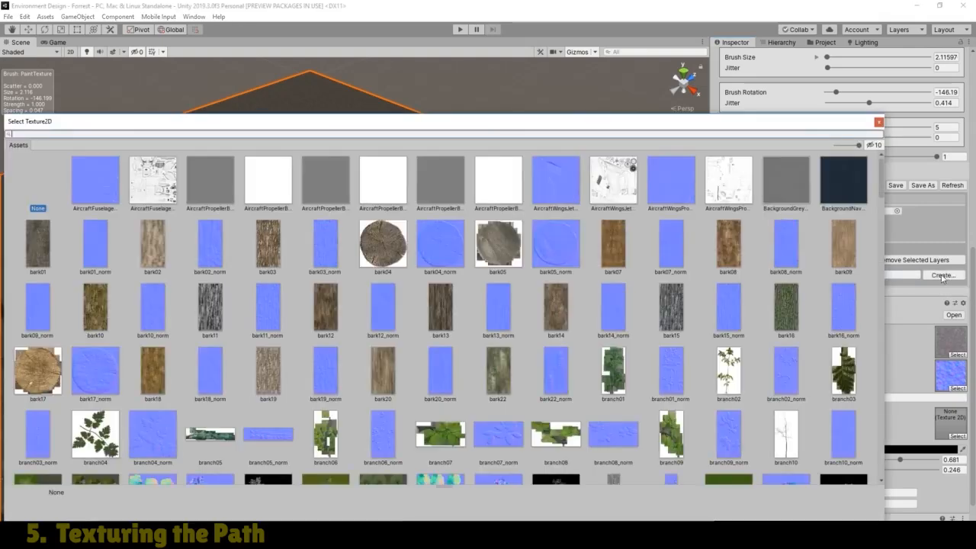
{"action": "type", "text": "Dirt_14"}
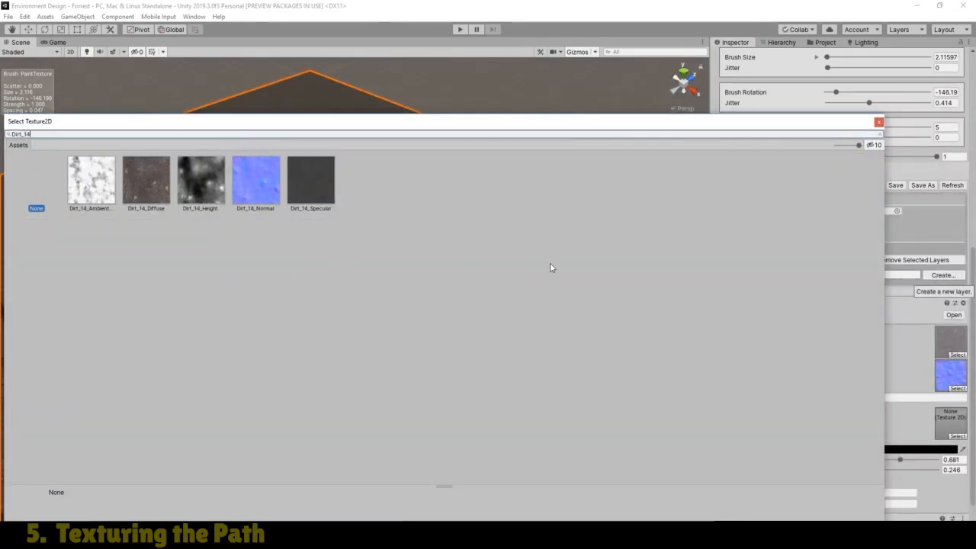
{"action": "left_click", "coordinate": [150, 173]}
{"action": "double_click", "coordinate": [150, 175]}
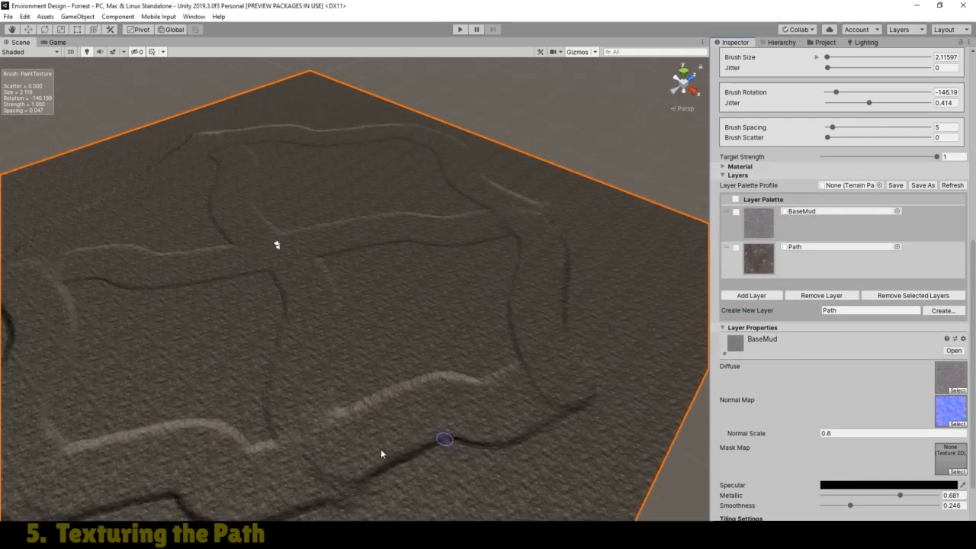
Assign the Dirt_14_Normal texture as the Path layer's normal map
{"action": "left_click", "coordinate": [761, 262]}
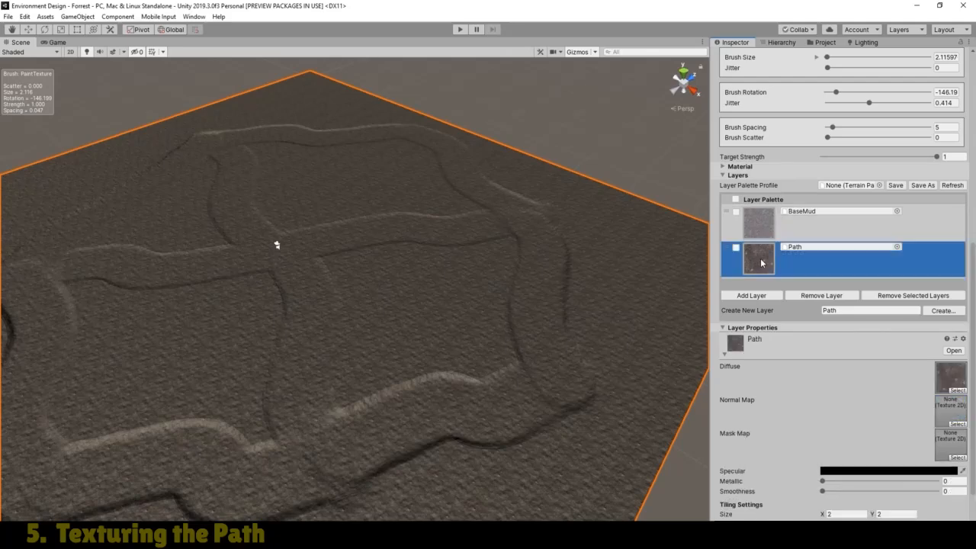
{"action": "left_click", "coordinate": [958, 423]}
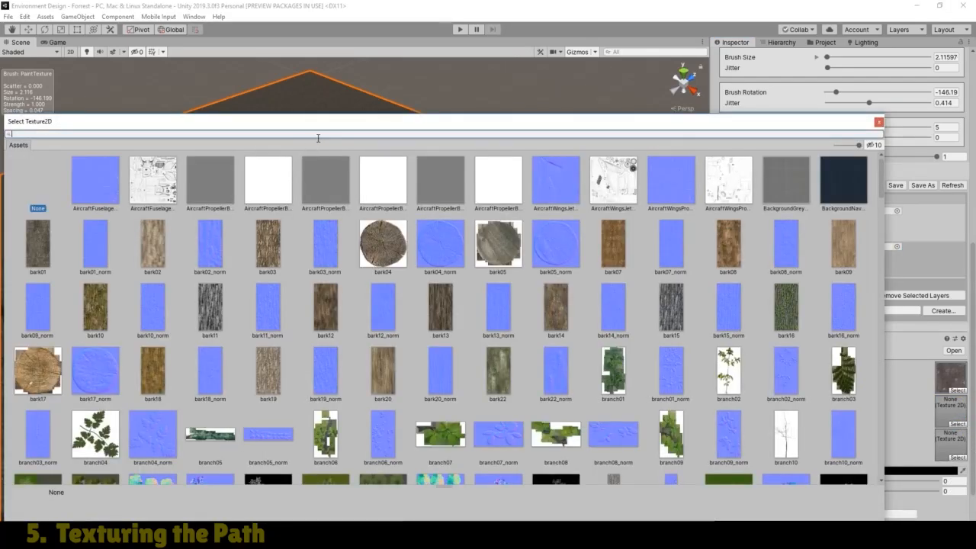
{"action": "type", "text": "Dirt_"}
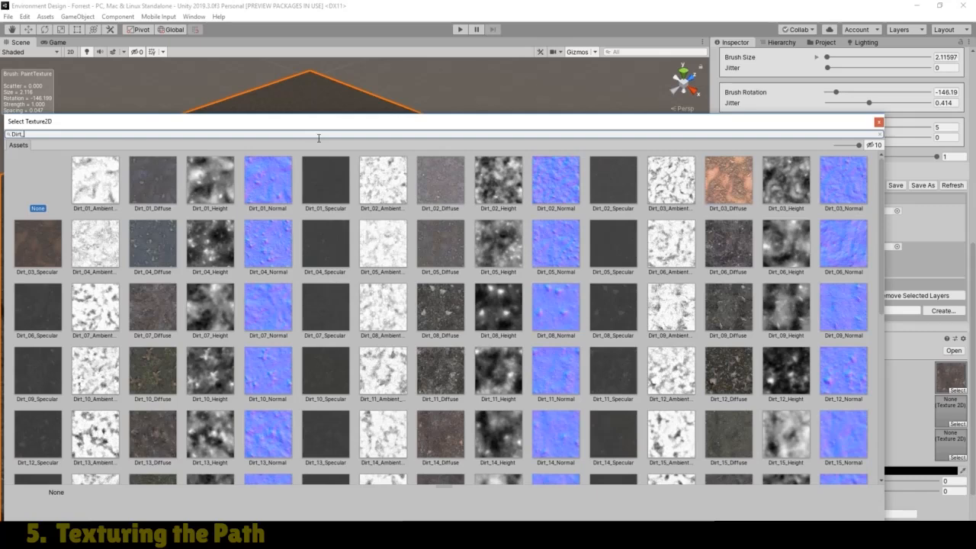
{"action": "type", "text": "14"}
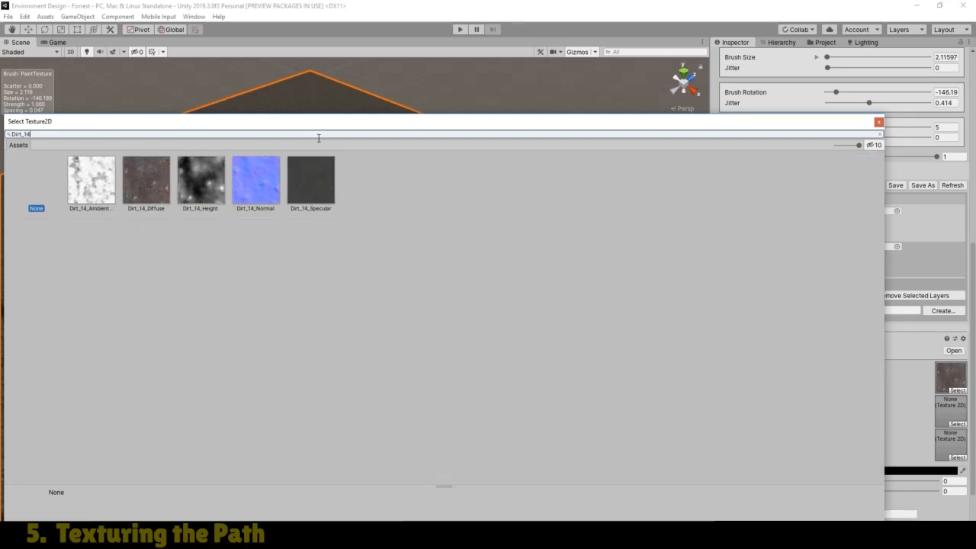
{"action": "double_click", "coordinate": [255, 189]}
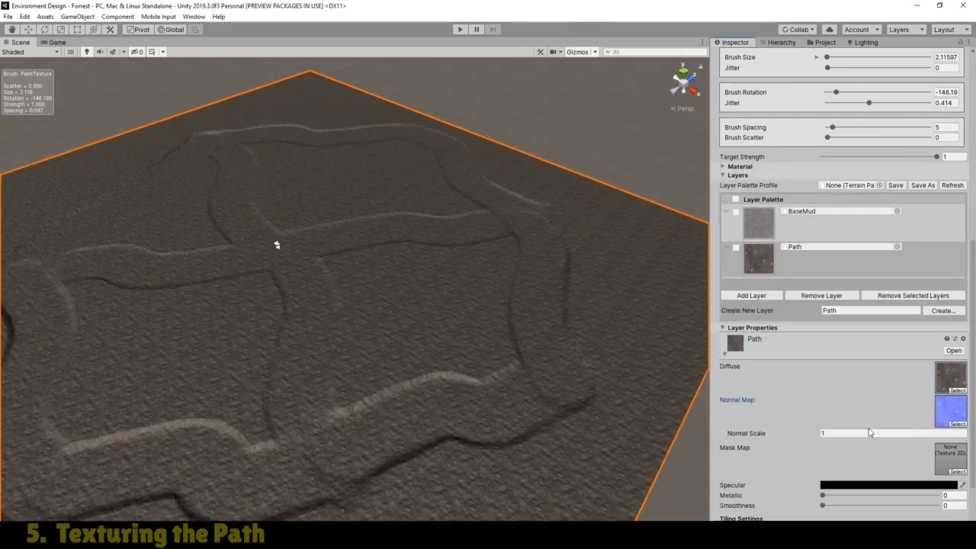
{"action": "scroll", "coordinate": [868, 433], "scroll_direction": "down", "scroll_amount": 3}
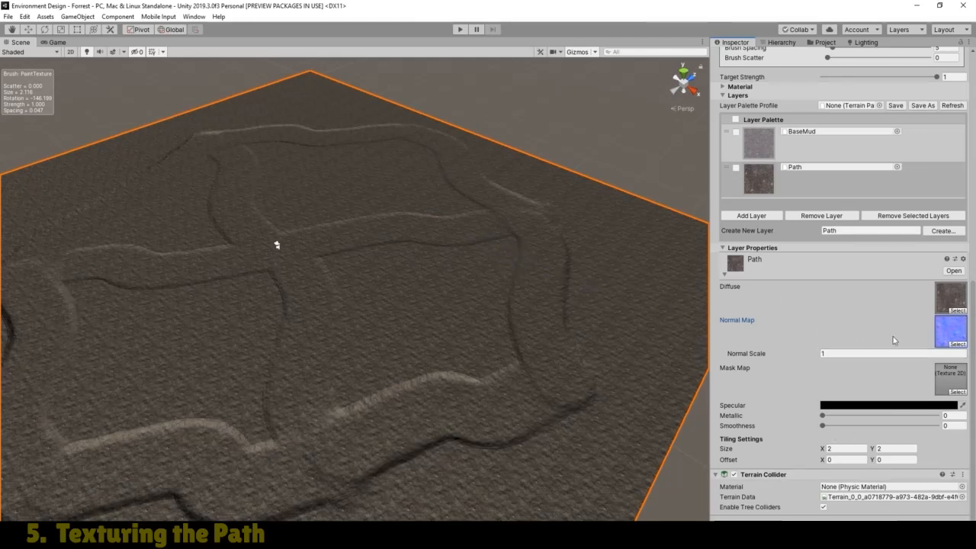
Set the paint brush's strength jitter to 0 and its size to about 11.66
{"action": "scroll", "coordinate": [894, 340], "scroll_direction": "up", "scroll_amount": 10}
{"action": "scroll", "coordinate": [890, 340], "scroll_direction": "up", "scroll_amount": 3}
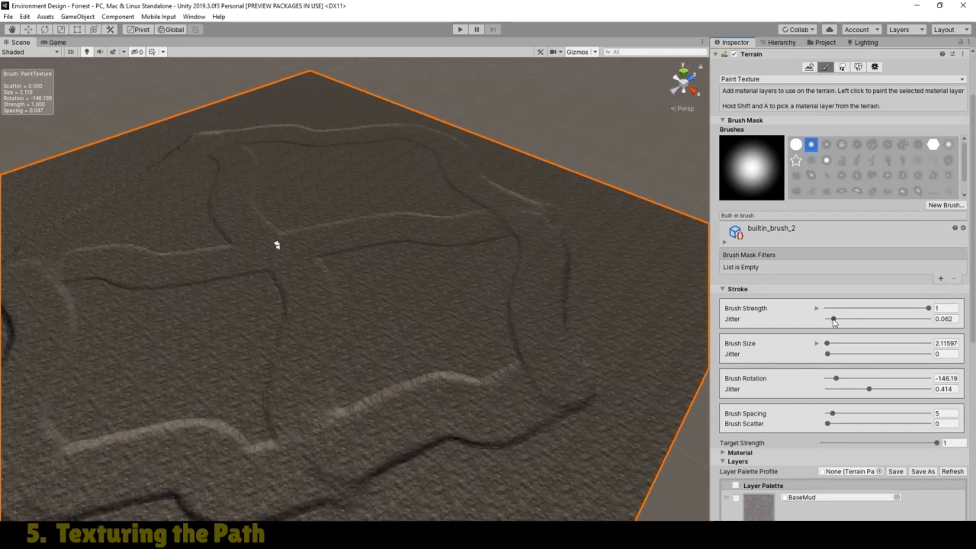
{"action": "left_click_drag", "start_coordinate": [833, 321], "coordinate": [740, 318]}
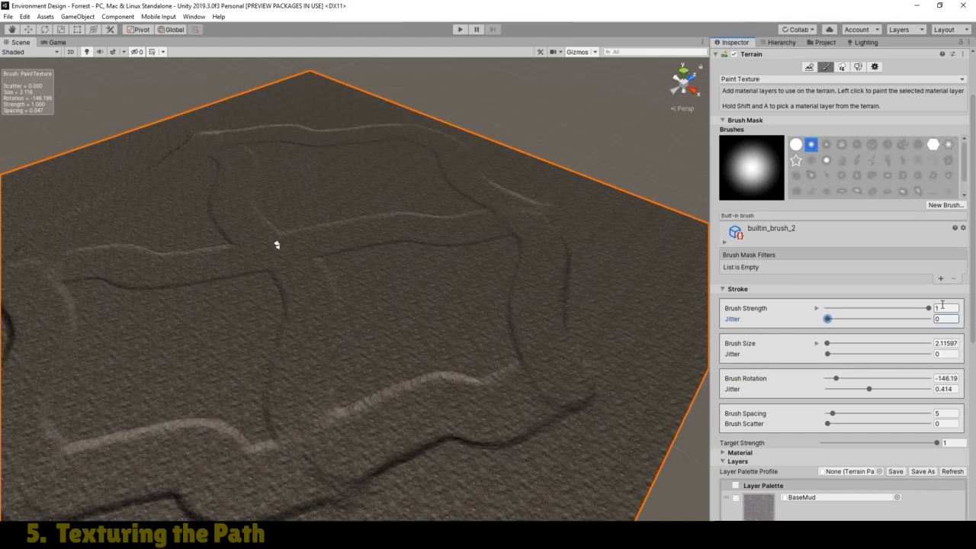
{"action": "left_click", "coordinate": [954, 344]}
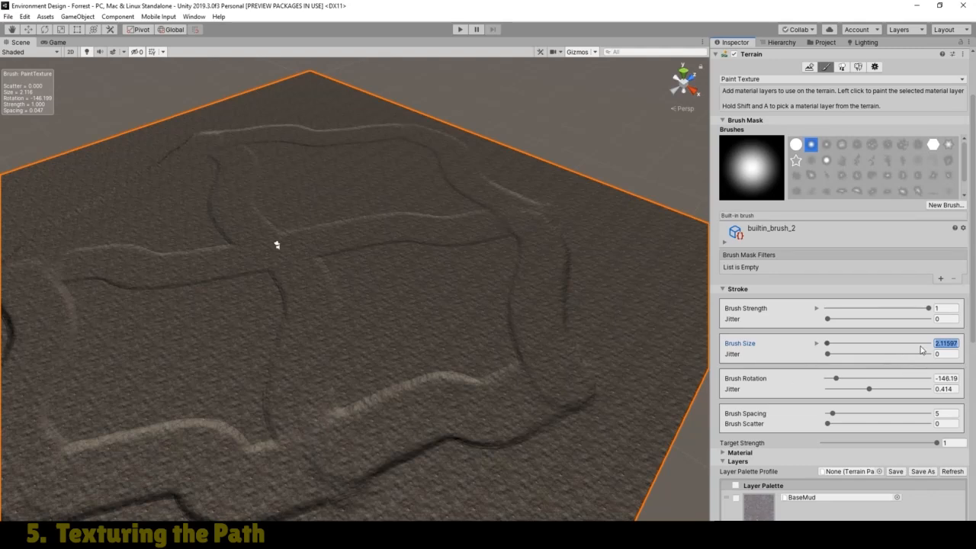
{"action": "key", "text": "Return"}
{"action": "key", "text": "s"}
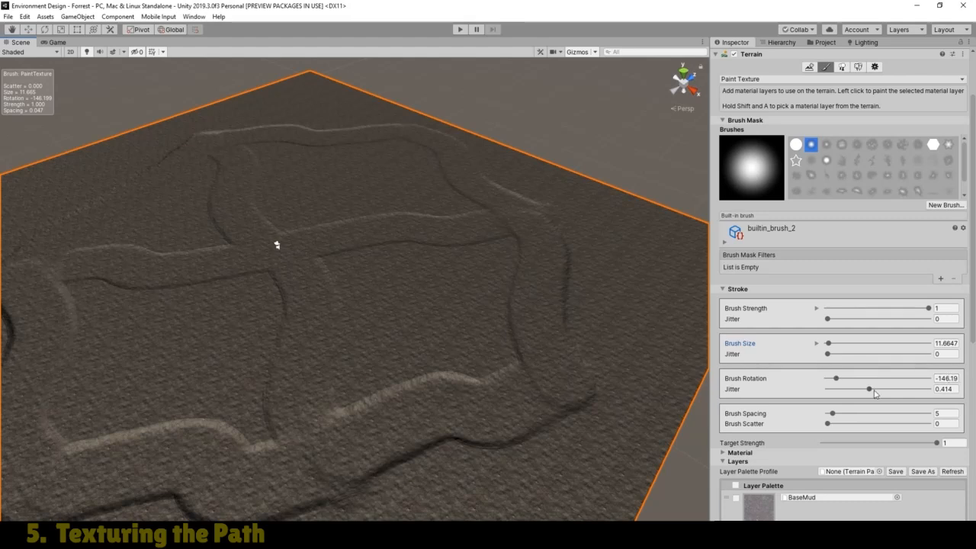
Set the brush's rotation jitter to 0.474 and its spacing to 0
{"action": "left_click_drag", "start_coordinate": [873, 394], "coordinate": [878, 393]}
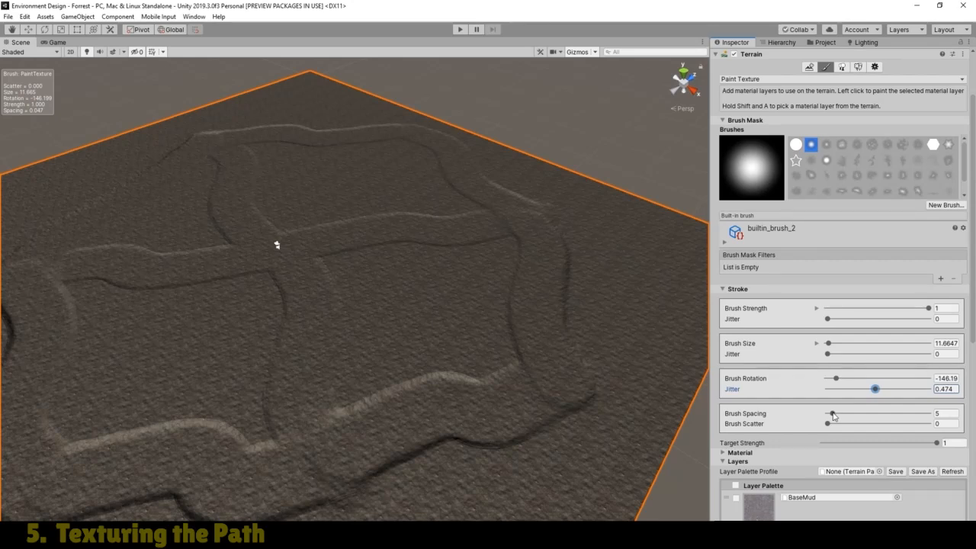
{"action": "left_click", "coordinate": [833, 414]}
{"action": "left_click_drag", "start_coordinate": [833, 414], "coordinate": [782, 425]}
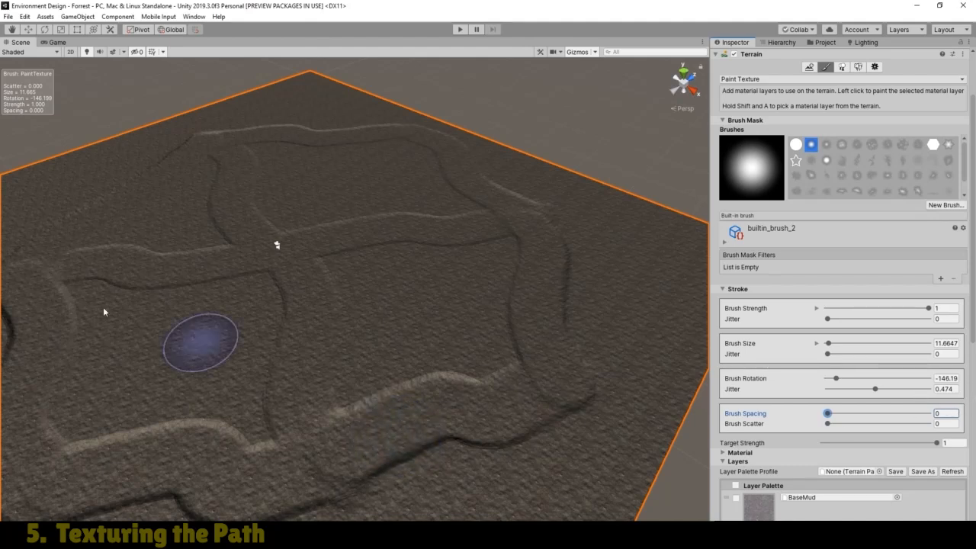
Try painting the Path layer across the terrain with brush spacing 0 and then 15, undo the test painting, and return the spacing to 0
{"action": "mouse_move", "coordinate": [208, 332]}
{"action": "left_mouse_down"}
{"action": "mouse_move", "coordinate": [131, 333]}
{"action": "mouse_move", "coordinate": [201, 396]}
{"action": "mouse_move", "coordinate": [320, 407]}
{"action": "mouse_move", "coordinate": [185, 400]}
{"action": "left_mouse_up"}
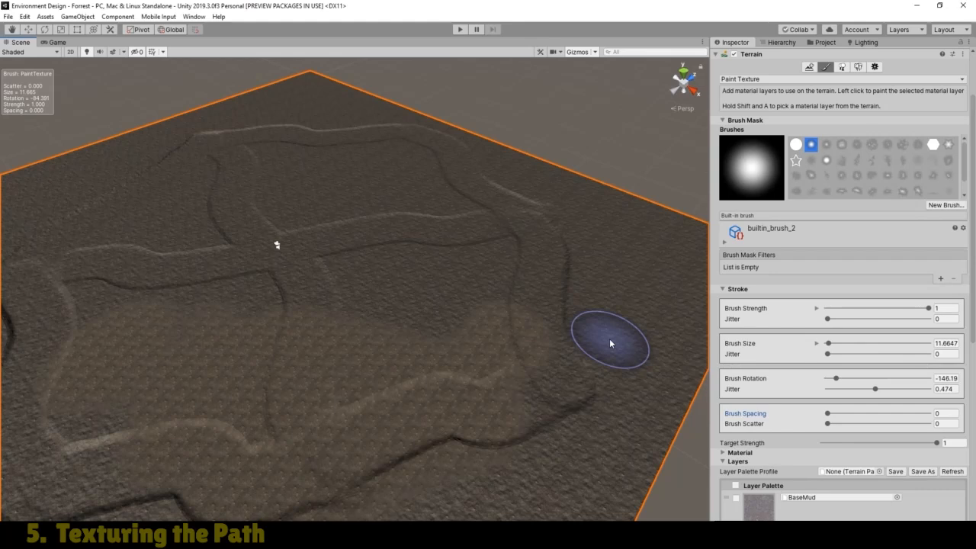
{"action": "key", "text": "ctrl+z"}
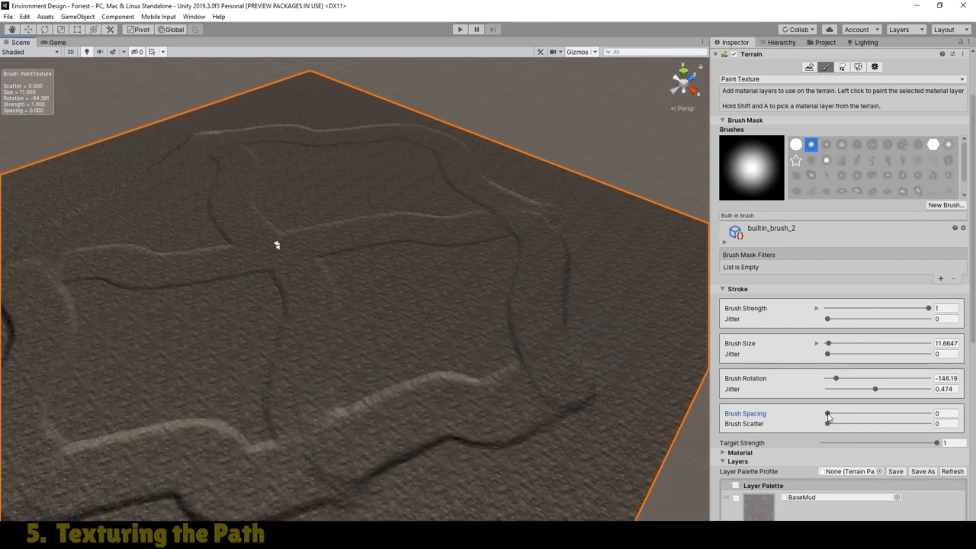
{"action": "left_click_drag", "start_coordinate": [828, 413], "coordinate": [843, 413]}
{"action": "mouse_move", "coordinate": [351, 320]}
{"action": "left_mouse_down"}
{"action": "mouse_move", "coordinate": [188, 331]}
{"action": "mouse_move", "coordinate": [159, 322]}
{"action": "mouse_move", "coordinate": [316, 418]}
{"action": "mouse_move", "coordinate": [463, 356]}
{"action": "mouse_move", "coordinate": [477, 298]}
{"action": "left_mouse_up"}
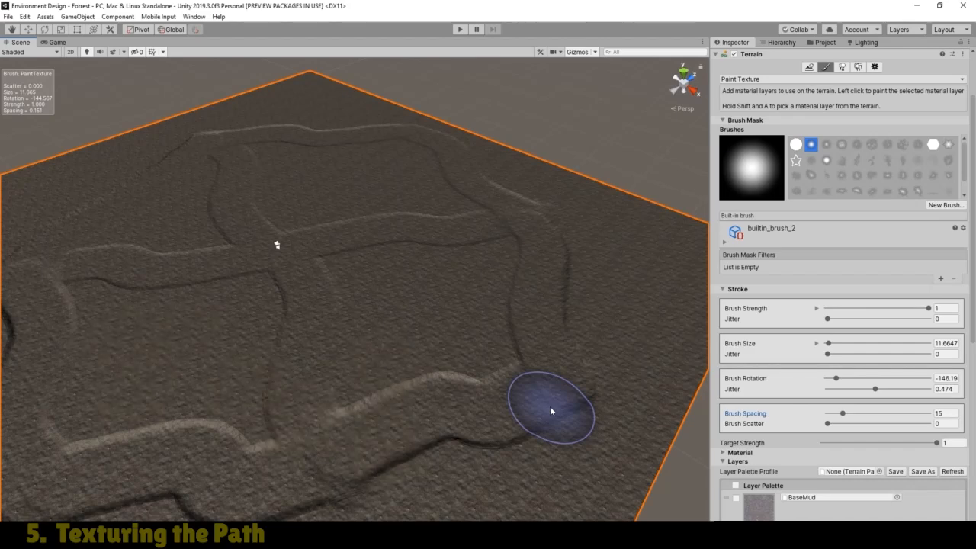
{"action": "left_click_drag", "start_coordinate": [842, 413], "coordinate": [818, 417]}
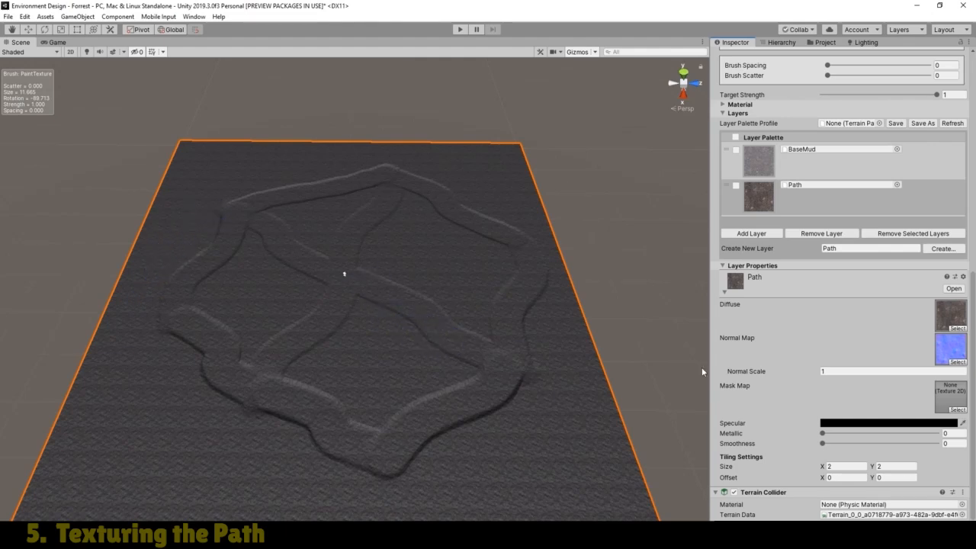
Switch to the browser, read the Terrain Tools manual's Brush Mask Filters page and the descriptions of the individual filters, and return to Unity
{"action": "scroll", "coordinate": [972, 348], "scroll_direction": "up", "scroll_amount": 10}
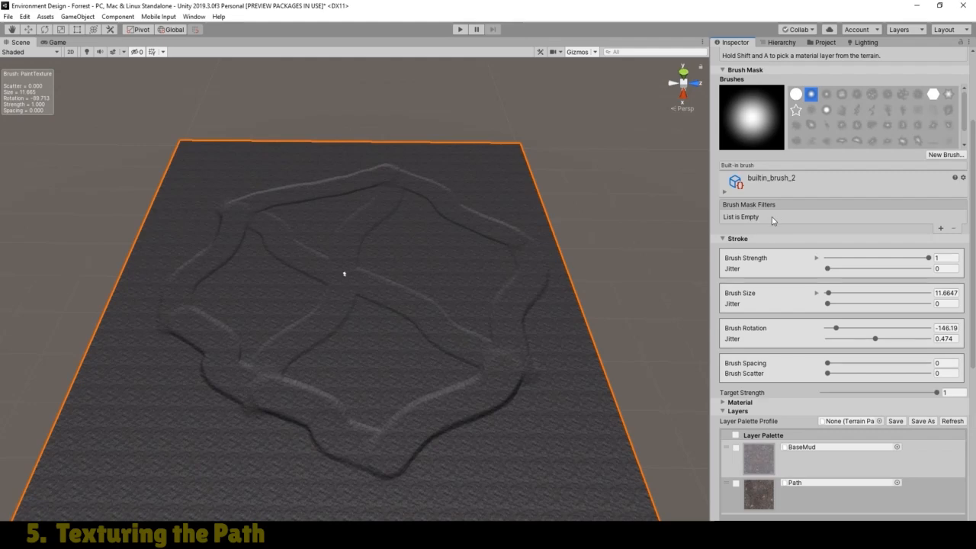
{"action": "key", "text": "alt+Tab"}
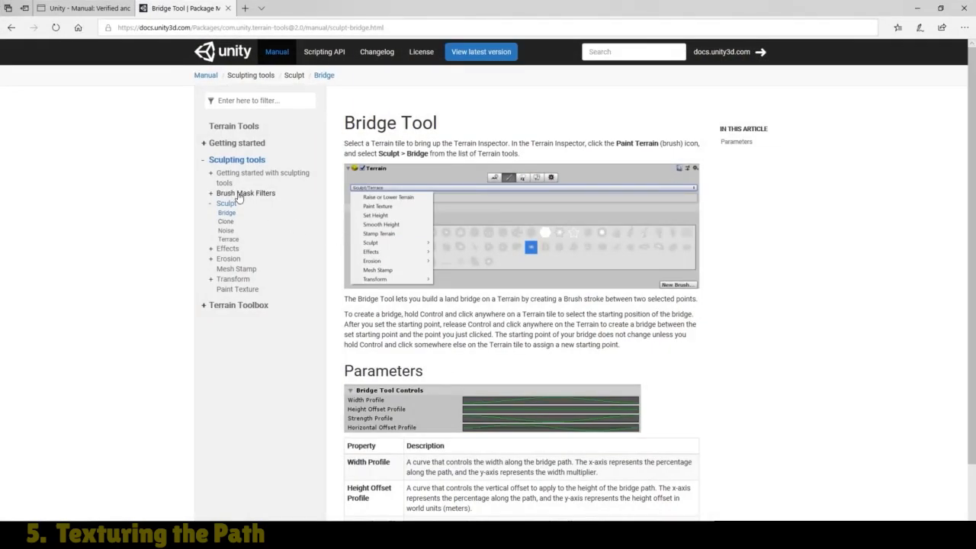
{"action": "left_click", "coordinate": [257, 195]}
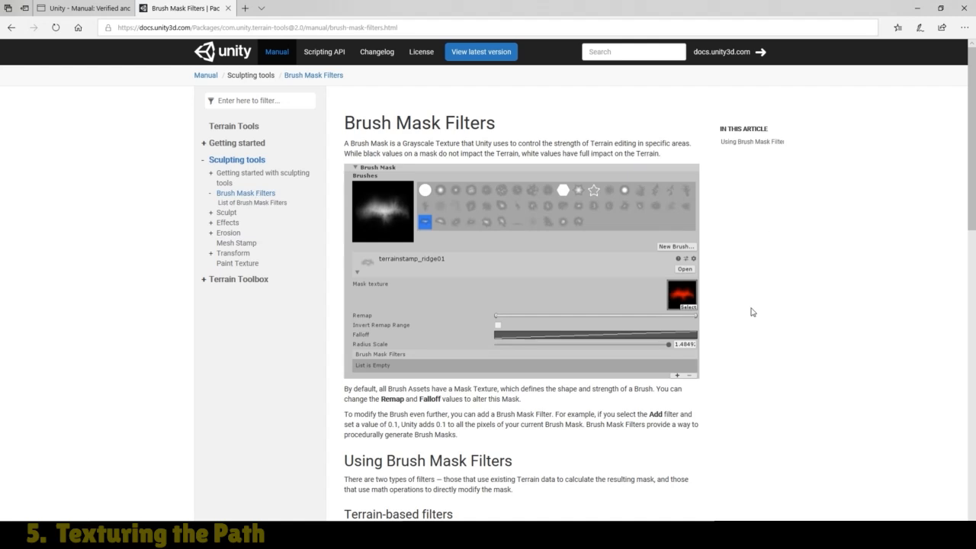
{"action": "scroll", "coordinate": [751, 312], "scroll_direction": "down", "scroll_amount": 5}
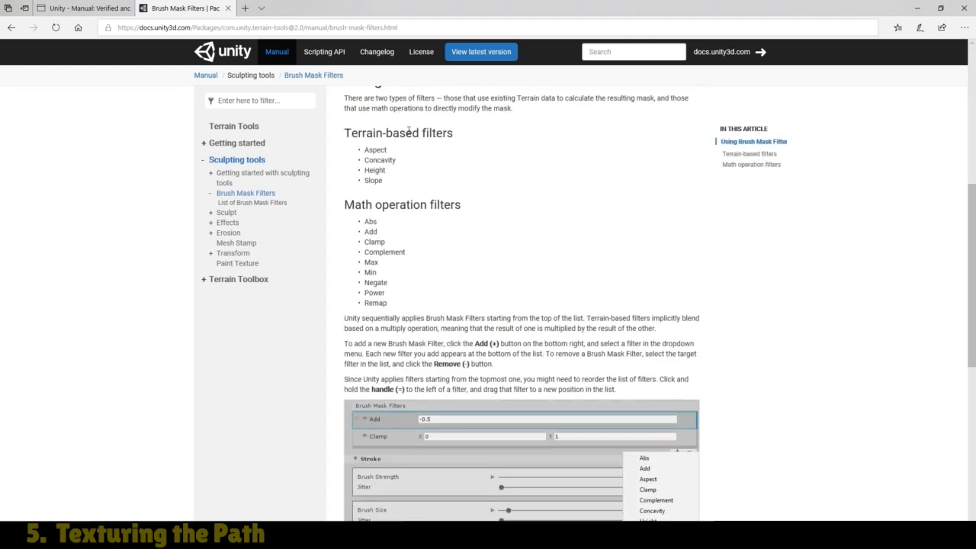
{"action": "left_click", "coordinate": [244, 205]}
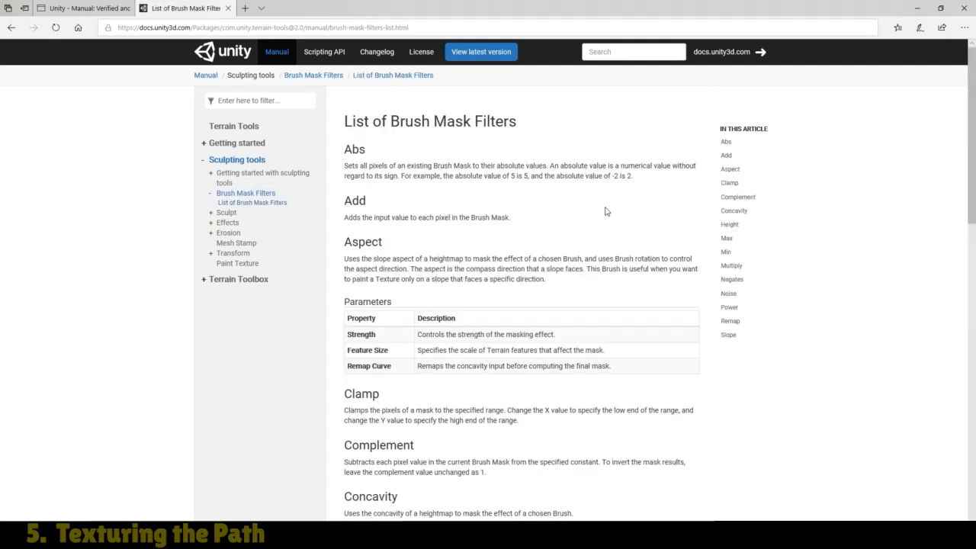
{"action": "scroll", "coordinate": [605, 211], "scroll_direction": "down", "scroll_amount": 1}
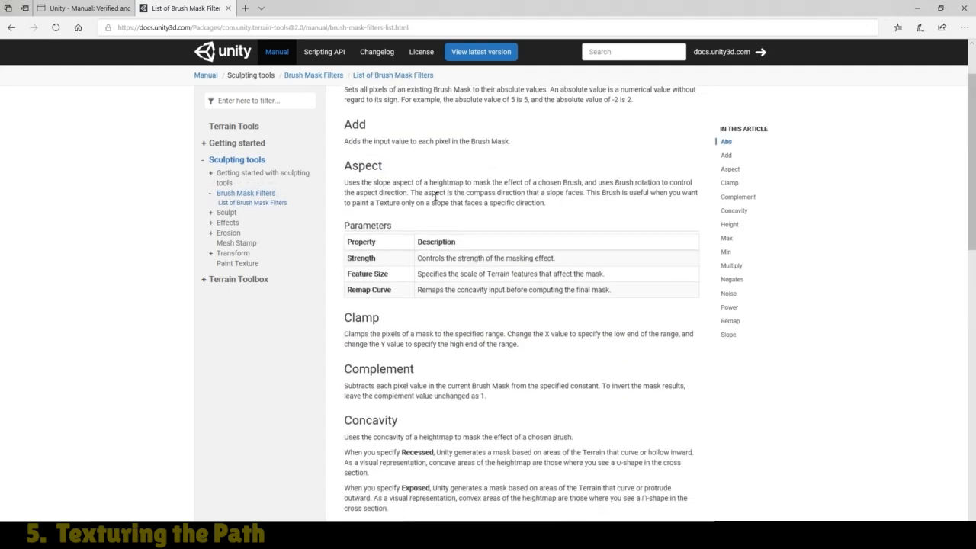
{"action": "scroll", "coordinate": [621, 228], "scroll_direction": "down", "scroll_amount": 4}
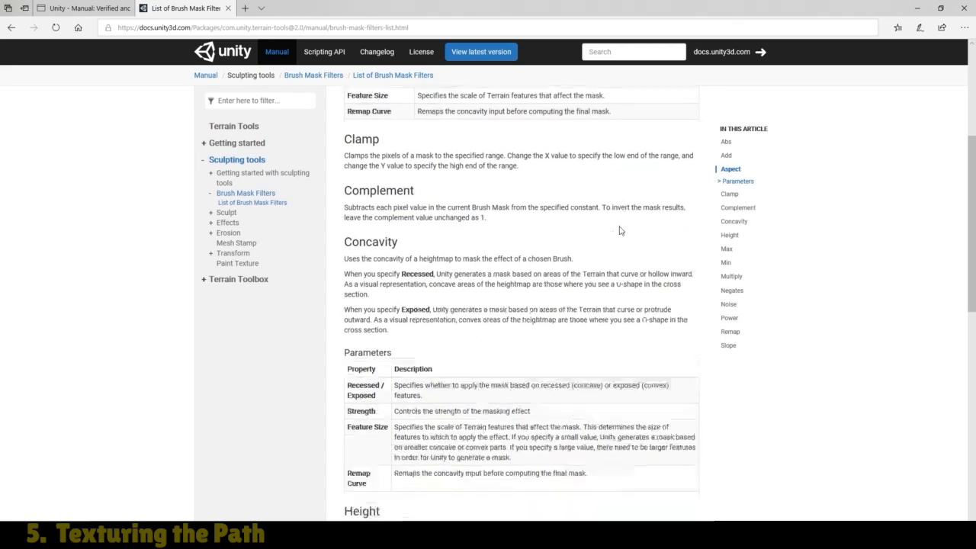
{"action": "scroll", "coordinate": [561, 207], "scroll_direction": "down", "scroll_amount": 7}
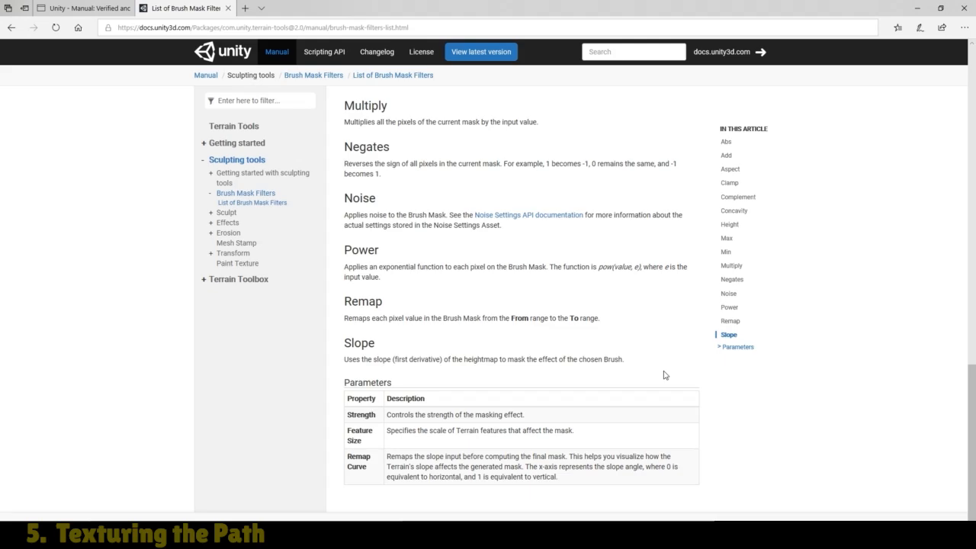
{"action": "left_click", "coordinate": [918, 7]}
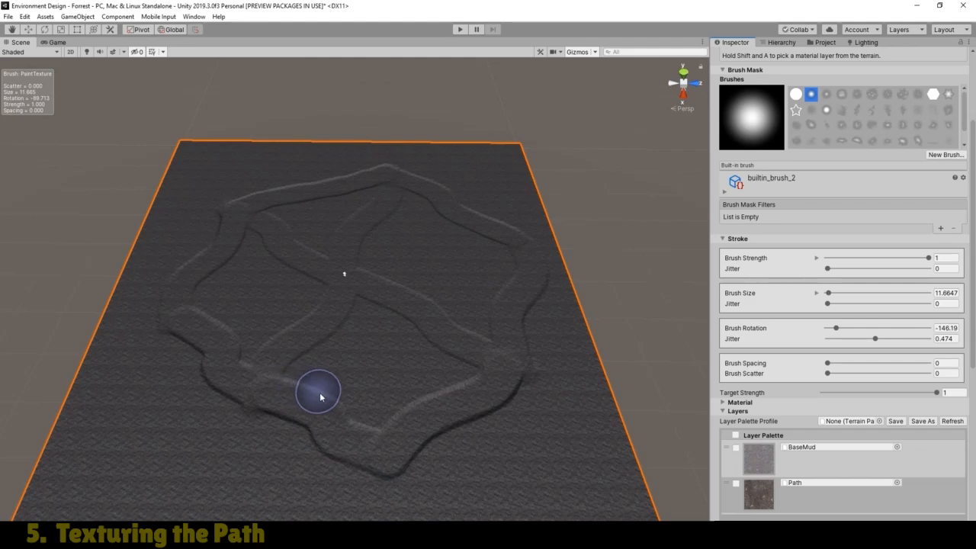
{"action": "mouse_move", "coordinate": [320, 396]}
{"action": "left_mouse_down"}
{"action": "mouse_move", "coordinate": [353, 420]}
{"action": "mouse_move", "coordinate": [440, 397]}
{"action": "left_mouse_up"}
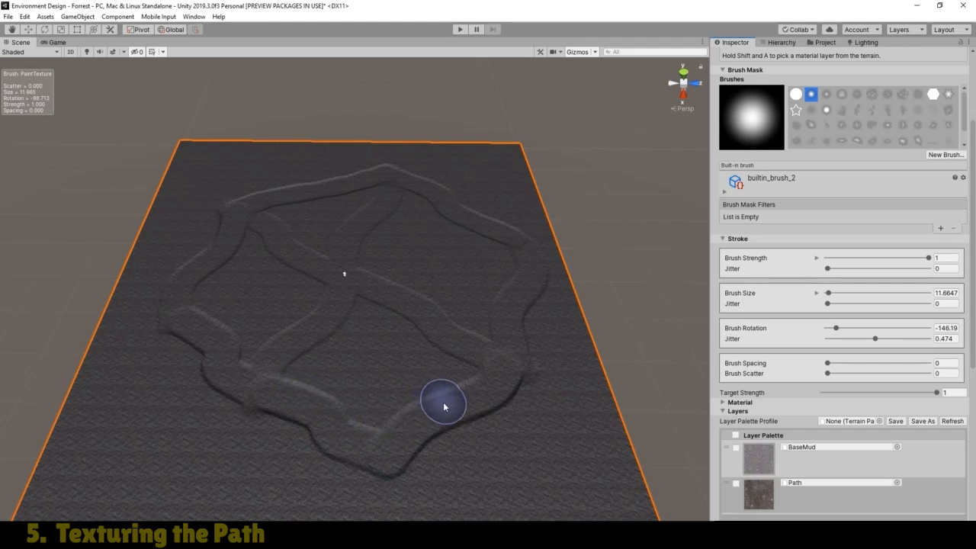
{"action": "scroll", "coordinate": [441, 402], "scroll_direction": "up", "scroll_amount": 5}
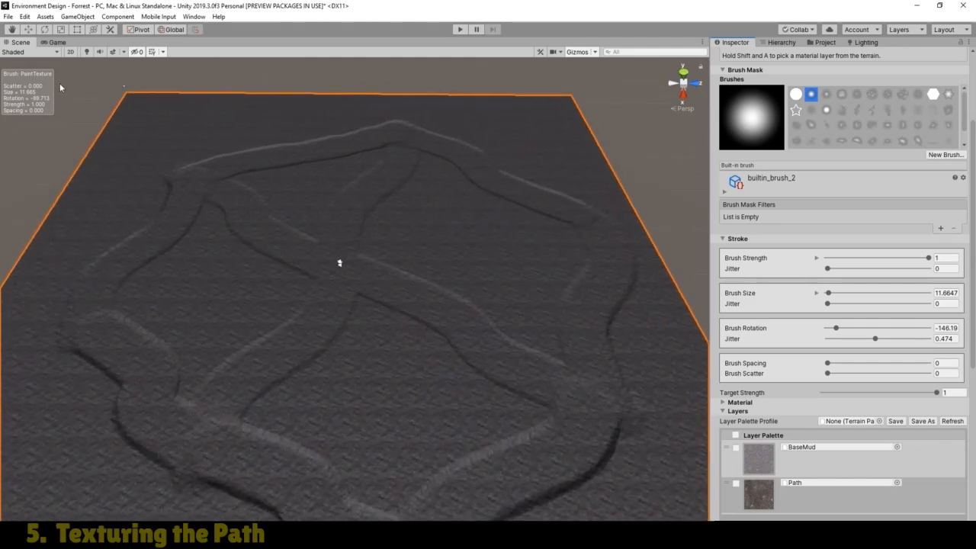
Resume texture painting close to a bend of the sunken path, using builtin_brush_4 as the brush mask
{"action": "left_click", "coordinate": [87, 52]}
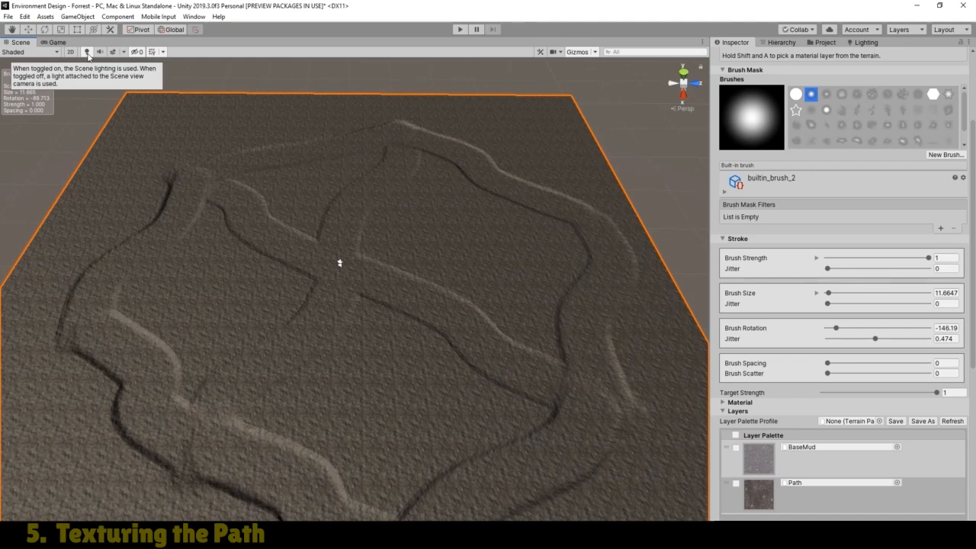
{"action": "left_click", "coordinate": [87, 52]}
{"action": "left_click", "coordinate": [12, 29]}
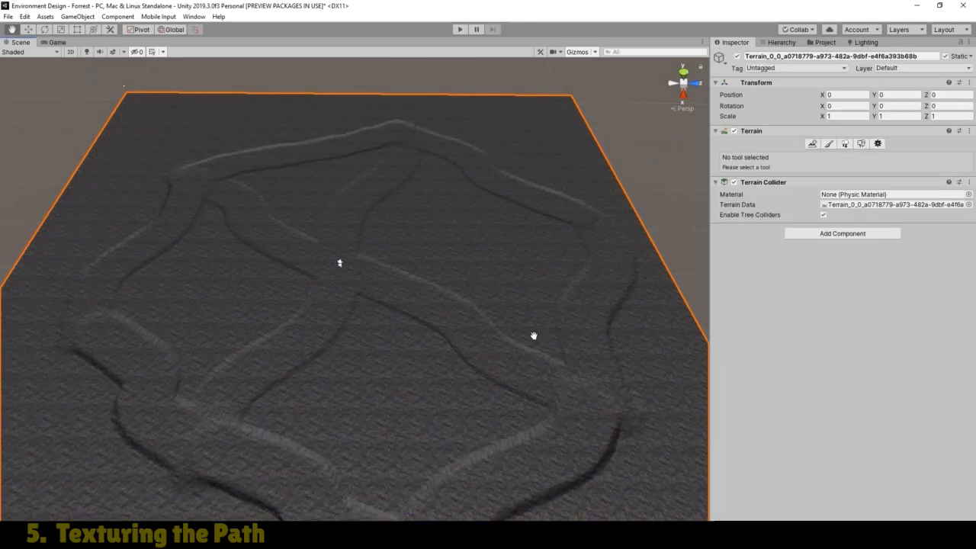
{"action": "scroll", "coordinate": [534, 333], "scroll_direction": "up", "scroll_amount": 5}
{"action": "scroll", "coordinate": [455, 279], "scroll_direction": "up", "scroll_amount": 8}
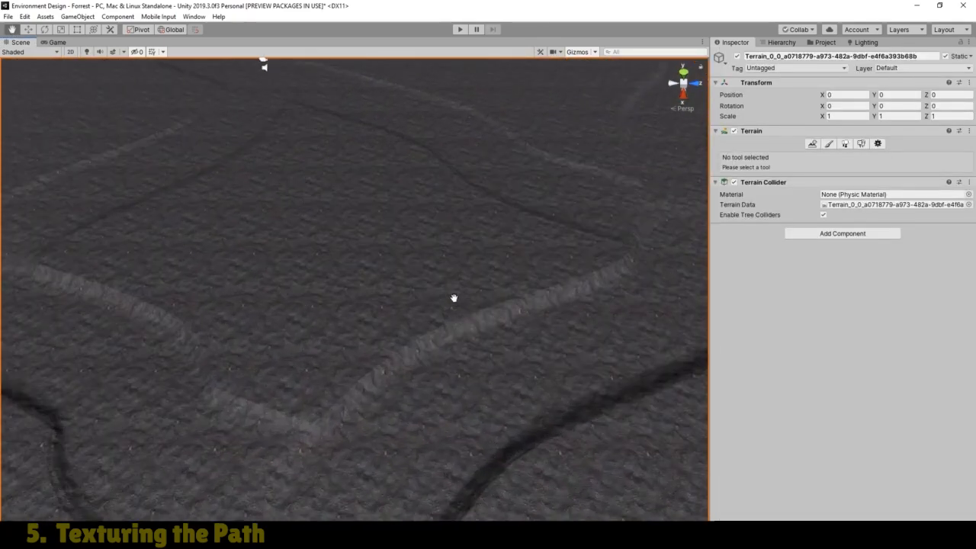
{"action": "left_click_drag", "start_coordinate": [452, 274], "coordinate": [524, 300], "text": "alt"}
{"action": "left_click_drag", "start_coordinate": [462, 294], "coordinate": [498, 309]}
{"action": "left_click", "coordinate": [828, 143]}
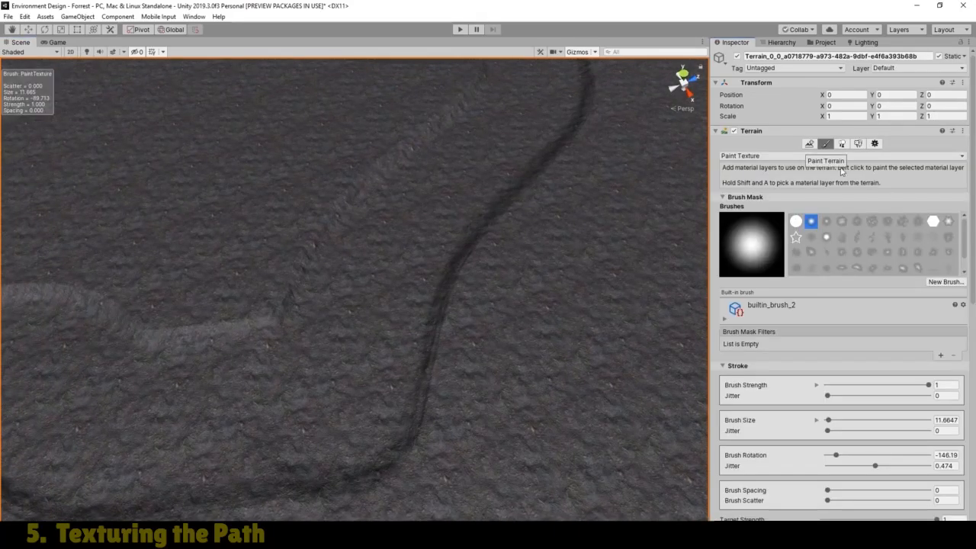
{"action": "left_click", "coordinate": [841, 222]}
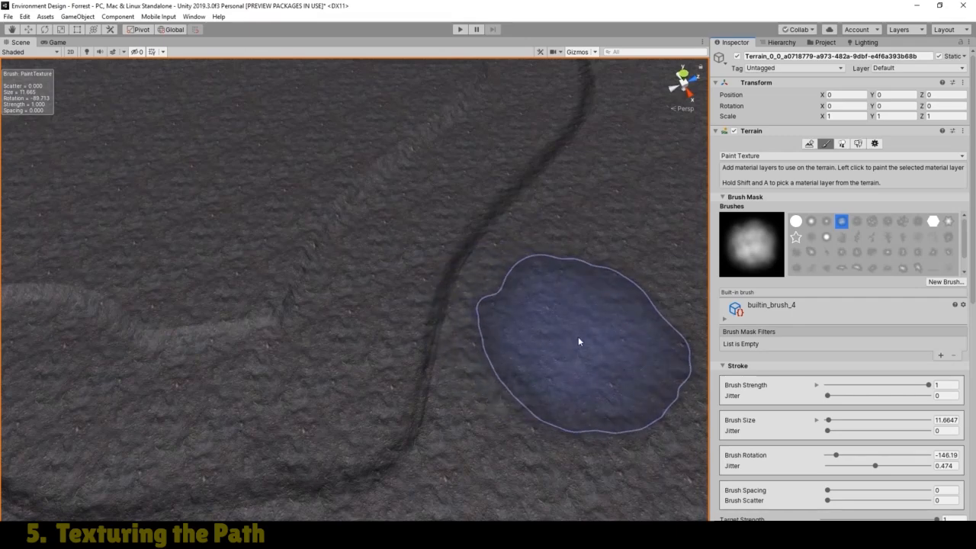
Reduce the paint brush's size to about 7.07 to suit the width of the path
{"action": "scroll", "coordinate": [577, 336], "scroll_direction": "down", "scroll_amount": 3}
{"action": "scroll", "coordinate": [515, 328], "scroll_direction": "up", "scroll_amount": 3}
{"action": "scroll", "coordinate": [515, 327], "scroll_direction": "up", "scroll_amount": 3}
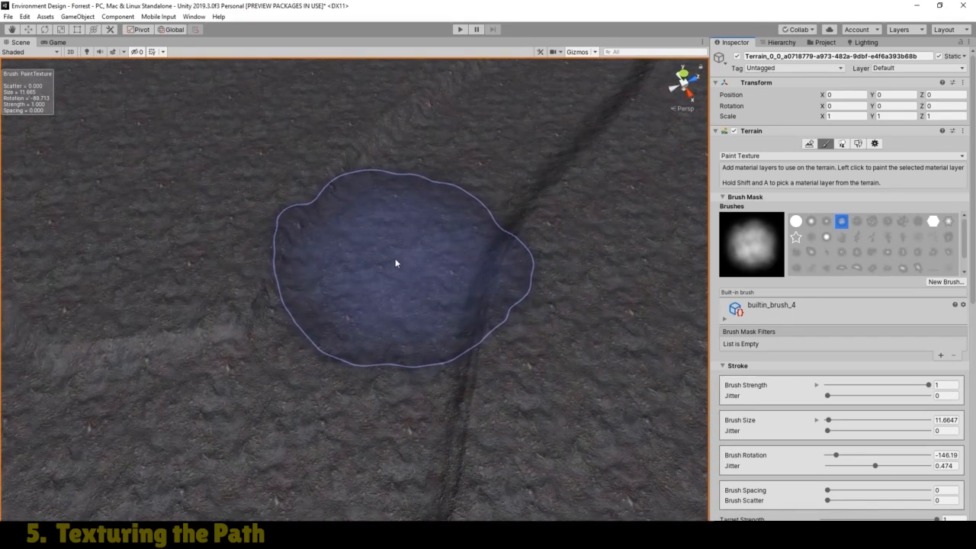
{"action": "key", "text": "s"}
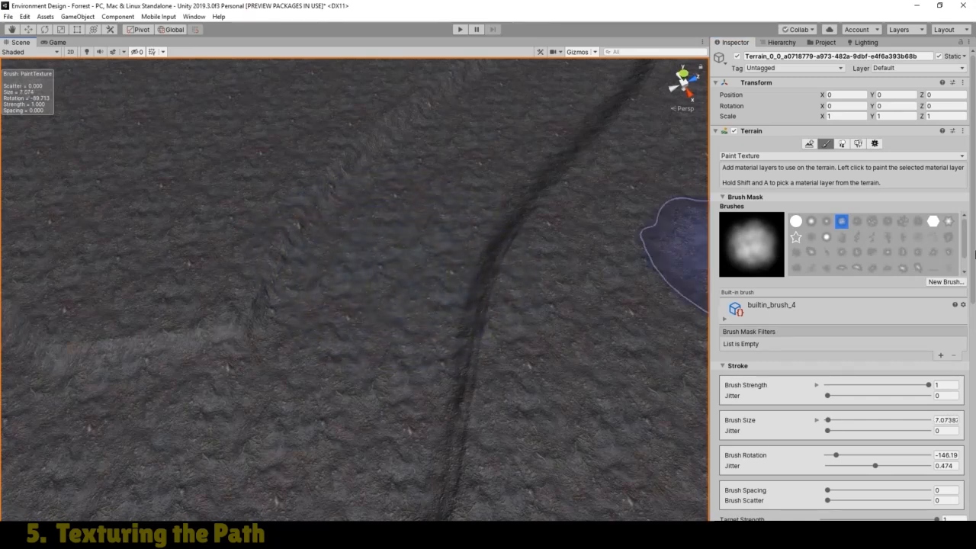
Add a Slope brush mask filter and reshape its remap curve to drop straight to 0 at the very start
{"action": "left_click", "coordinate": [940, 356]}
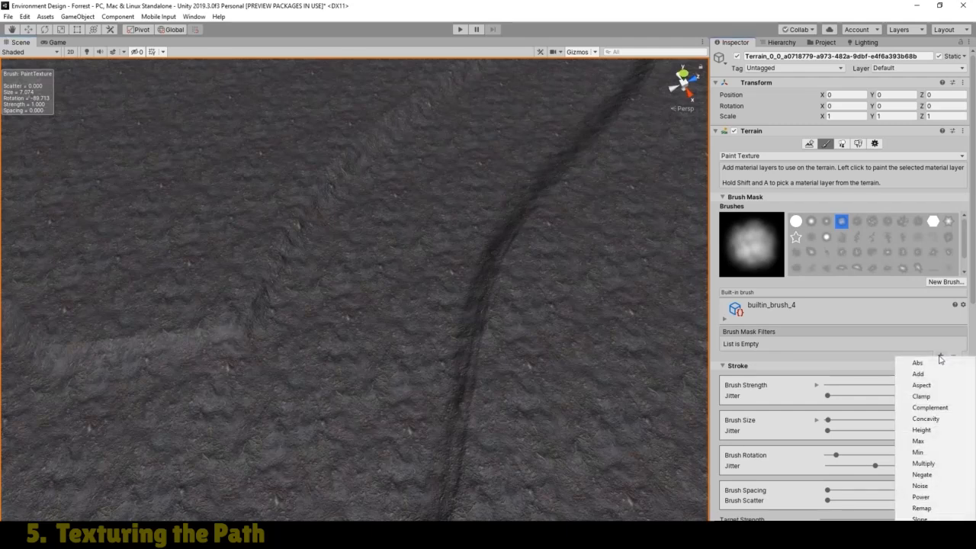
{"action": "left_click", "coordinate": [920, 518]}
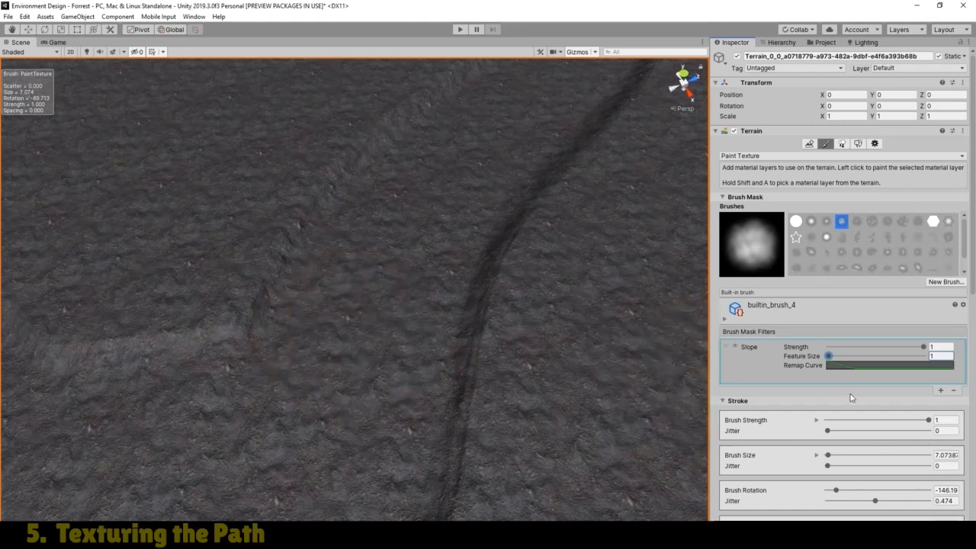
{"action": "left_click", "coordinate": [856, 366]}
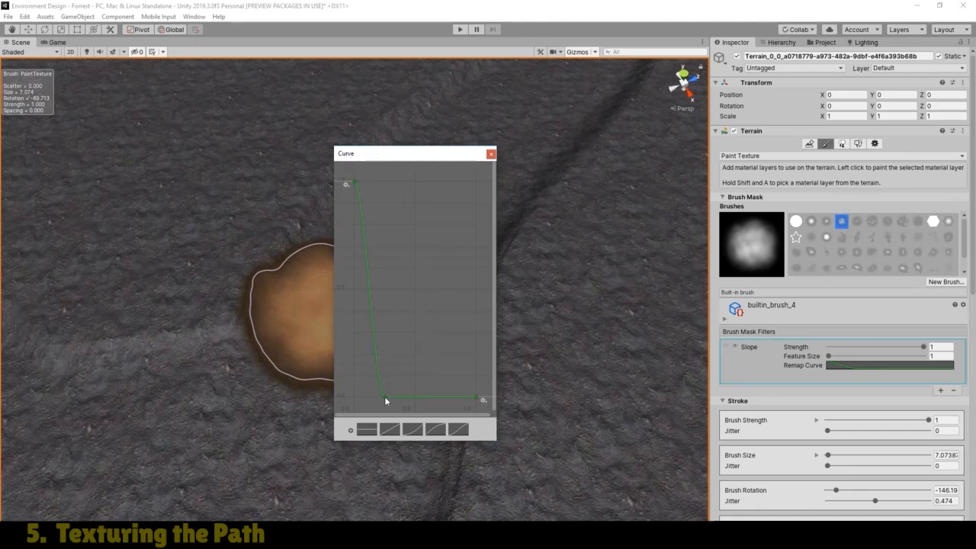
{"action": "left_click_drag", "start_coordinate": [384, 396], "coordinate": [413, 397]}
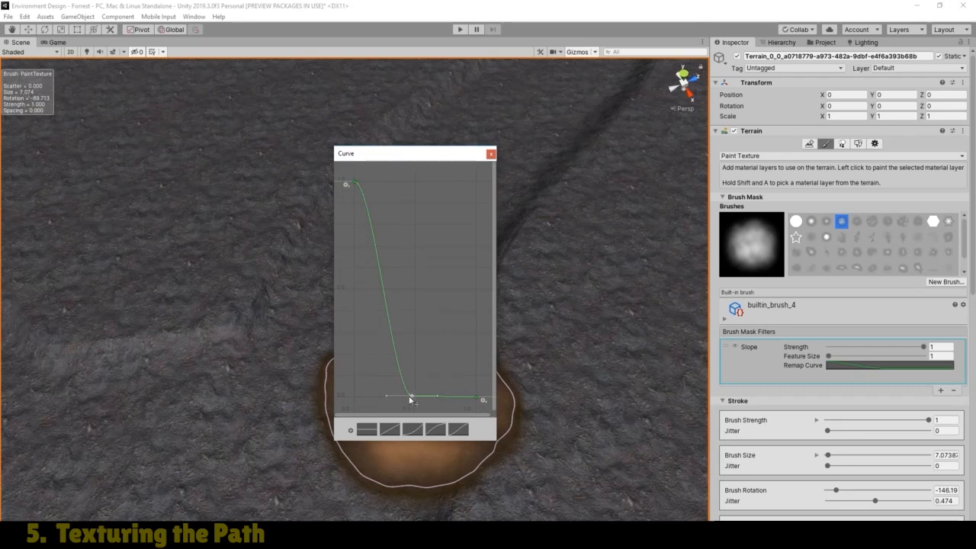
{"action": "left_click_drag", "start_coordinate": [410, 394], "coordinate": [354, 394]}
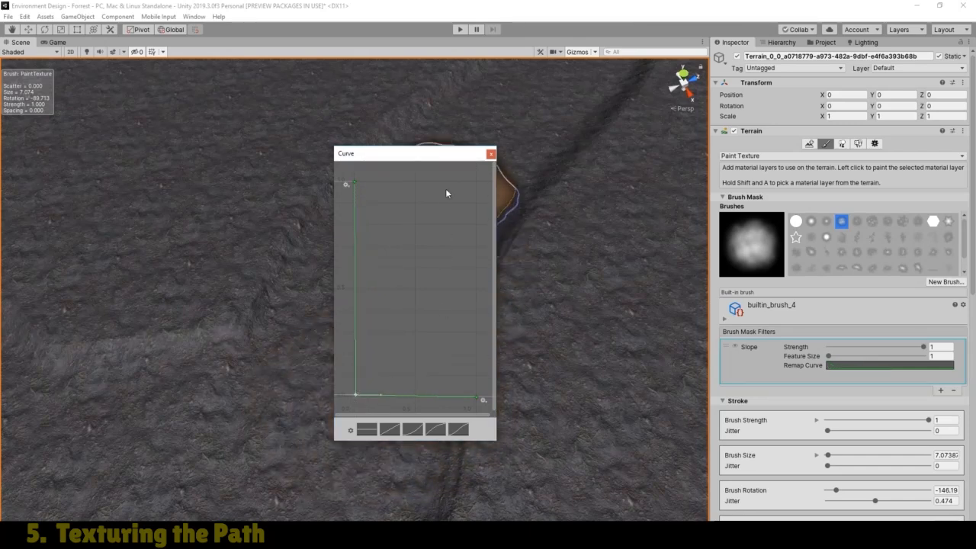
{"action": "left_click", "coordinate": [491, 155]}
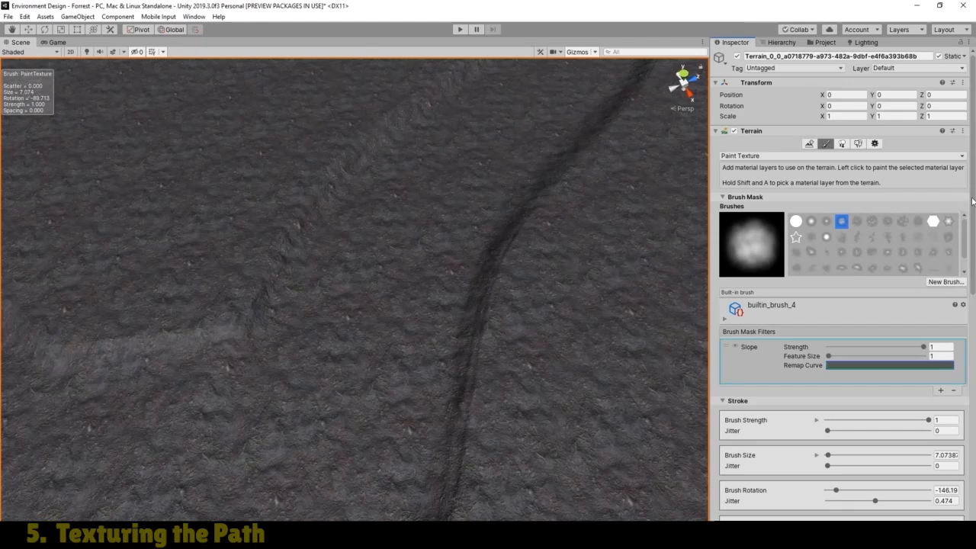
Select the Path layer and paint it onto the floor of the sunken path around the bend
{"action": "mouse_move", "coordinate": [972, 200]}
{"action": "left_mouse_down"}
{"action": "mouse_move", "coordinate": [974, 331]}
{"action": "mouse_move", "coordinate": [973, 259]}
{"action": "left_mouse_up"}
{"action": "left_click", "coordinate": [764, 392]}
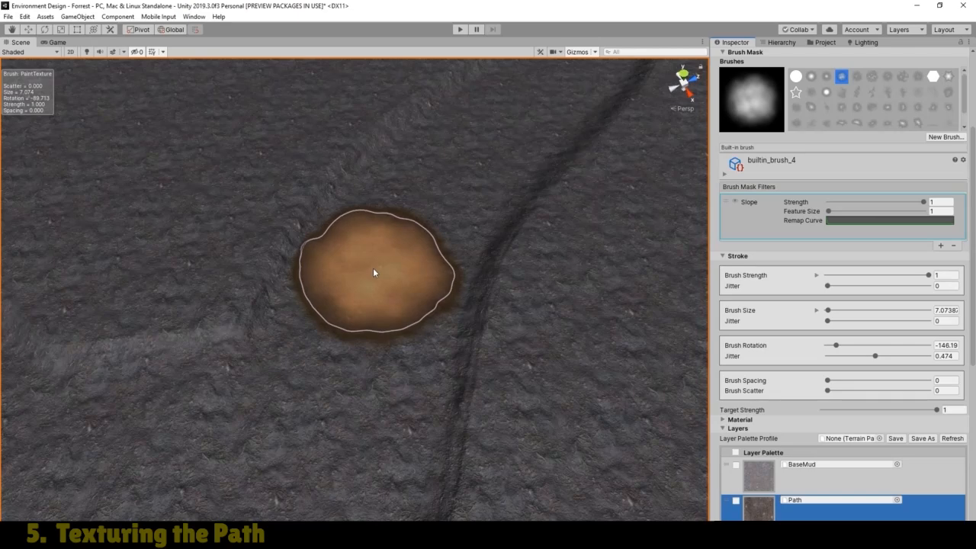
{"action": "left_click", "coordinate": [373, 268]}
{"action": "mouse_move", "coordinate": [371, 282]}
{"action": "left_mouse_down"}
{"action": "mouse_move", "coordinate": [294, 430]}
{"action": "mouse_move", "coordinate": [270, 445]}
{"action": "mouse_move", "coordinate": [99, 450]}
{"action": "mouse_move", "coordinate": [196, 472]}
{"action": "mouse_move", "coordinate": [196, 447]}
{"action": "mouse_move", "coordinate": [222, 456]}
{"action": "mouse_move", "coordinate": [267, 427]}
{"action": "mouse_move", "coordinate": [272, 435]}
{"action": "mouse_move", "coordinate": [327, 410]}
{"action": "mouse_move", "coordinate": [331, 432]}
{"action": "mouse_move", "coordinate": [208, 449]}
{"action": "mouse_move", "coordinate": [395, 281]}
{"action": "mouse_move", "coordinate": [390, 234]}
{"action": "mouse_move", "coordinate": [478, 158]}
{"action": "mouse_move", "coordinate": [446, 203]}
{"action": "mouse_move", "coordinate": [486, 137]}
{"action": "mouse_move", "coordinate": [526, 109]}
{"action": "mouse_move", "coordinate": [474, 158]}
{"action": "left_mouse_up"}
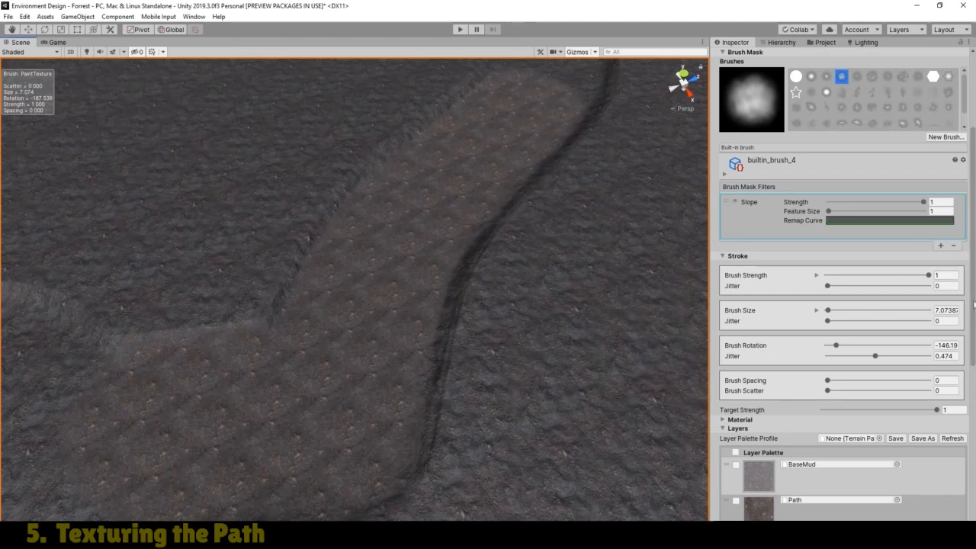
Set the Path layer's Metallic to 1 and extend the painted stretch further along the sunken path
{"action": "left_click_drag", "start_coordinate": [974, 292], "coordinate": [974, 468]}
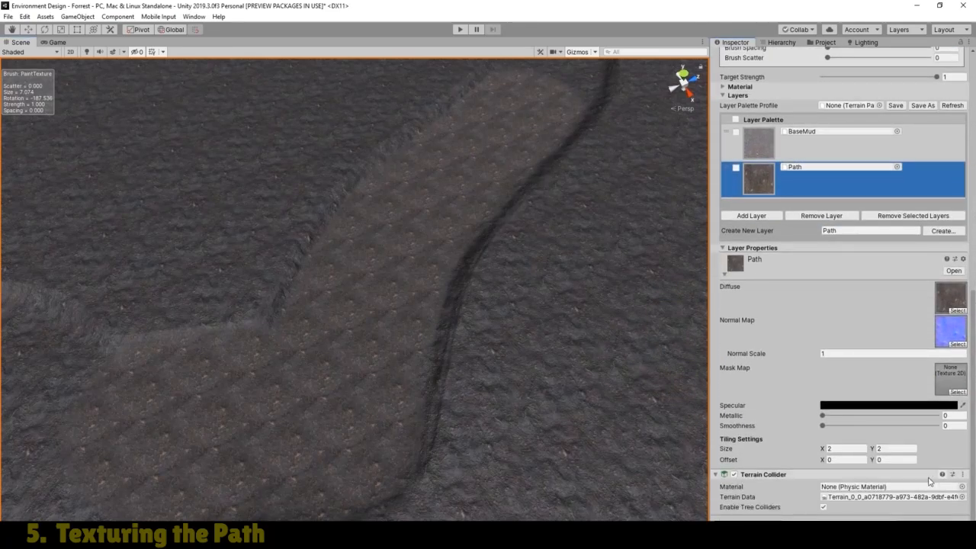
{"action": "left_click_drag", "start_coordinate": [823, 417], "coordinate": [974, 417]}
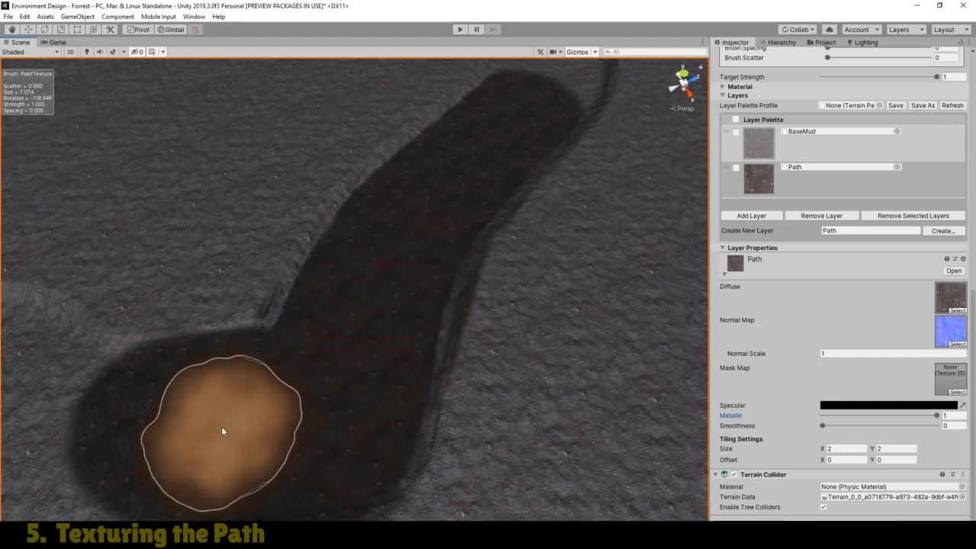
{"action": "scroll", "coordinate": [131, 425], "scroll_direction": "down", "scroll_amount": 4}
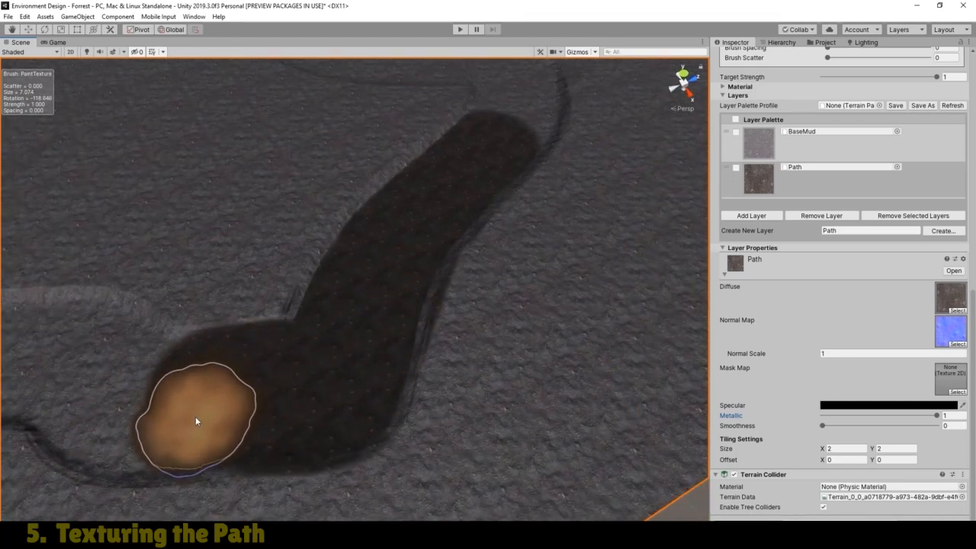
{"action": "mouse_move", "coordinate": [184, 415]}
{"action": "left_mouse_down"}
{"action": "mouse_move", "coordinate": [102, 404]}
{"action": "mouse_move", "coordinate": [90, 392]}
{"action": "mouse_move", "coordinate": [89, 358]}
{"action": "mouse_move", "coordinate": [132, 385]}
{"action": "mouse_move", "coordinate": [61, 370]}
{"action": "mouse_move", "coordinate": [122, 355]}
{"action": "left_mouse_up"}
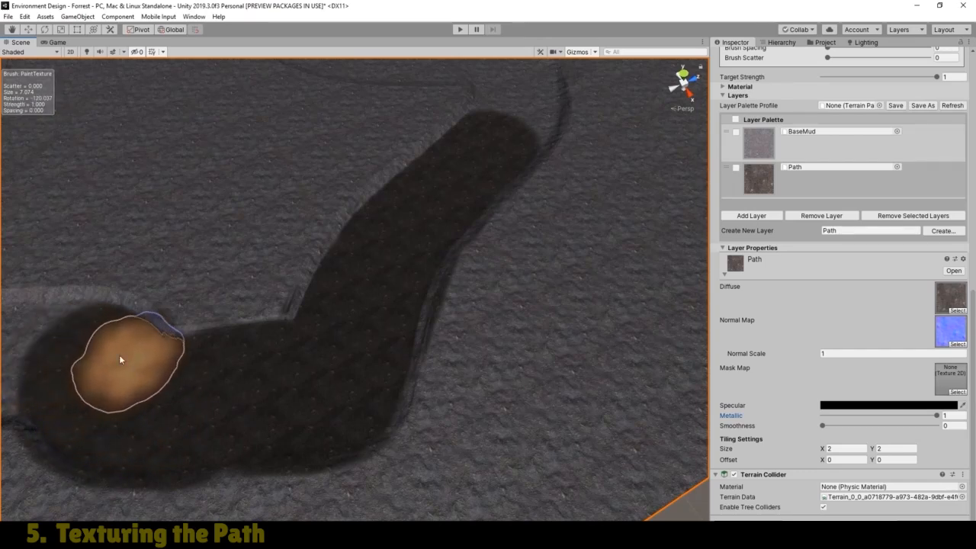
Paint the Path layer along the remaining sunken paths, including the outer loop and the branches crossing at the centre
{"action": "left_click", "coordinate": [11, 28]}
{"action": "left_click_drag", "start_coordinate": [270, 292], "coordinate": [492, 284]}
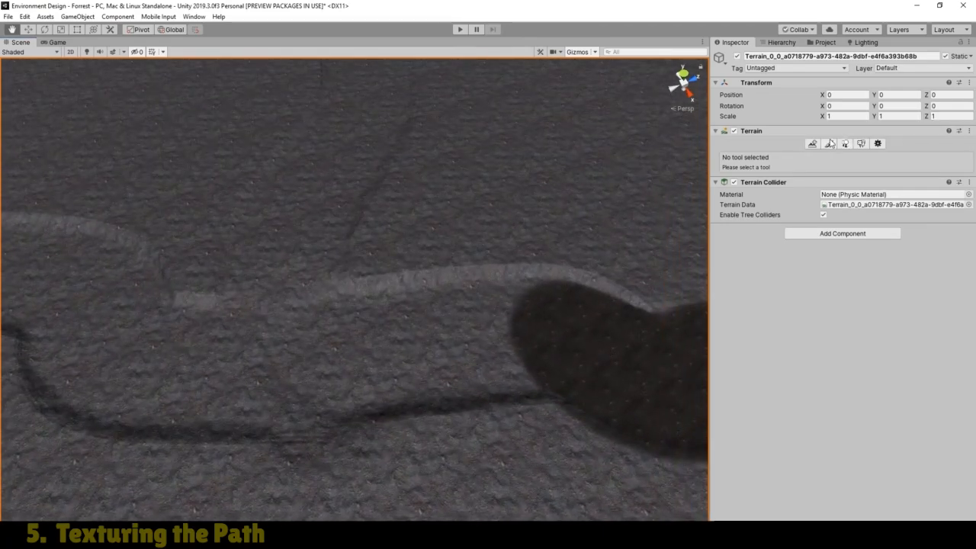
{"action": "left_click", "coordinate": [829, 144]}
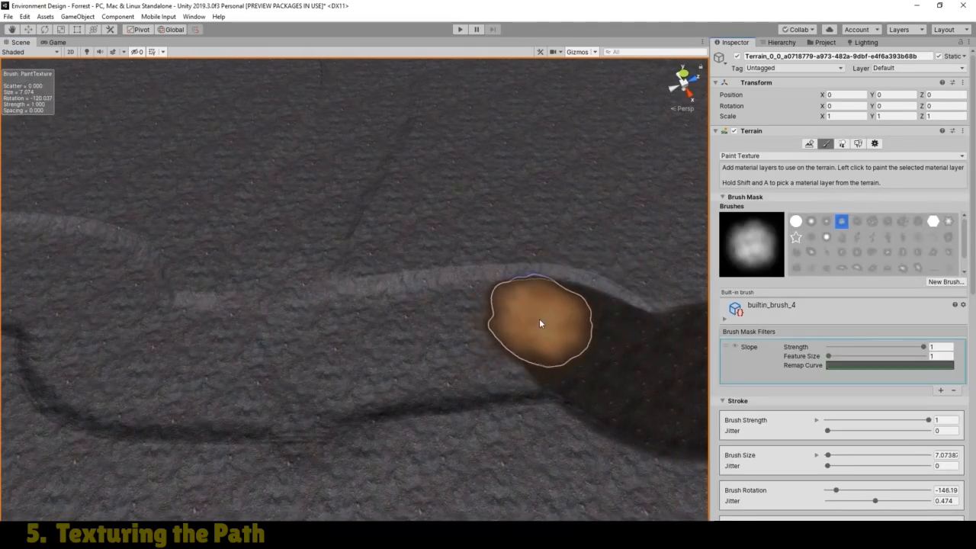
{"action": "mouse_move", "coordinate": [526, 326]}
{"action": "left_mouse_down"}
{"action": "mouse_move", "coordinate": [345, 340]}
{"action": "mouse_move", "coordinate": [318, 354]}
{"action": "mouse_move", "coordinate": [331, 367]}
{"action": "mouse_move", "coordinate": [510, 347]}
{"action": "mouse_move", "coordinate": [350, 292]}
{"action": "mouse_move", "coordinate": [283, 308]}
{"action": "mouse_move", "coordinate": [282, 373]}
{"action": "mouse_move", "coordinate": [123, 364]}
{"action": "mouse_move", "coordinate": [92, 336]}
{"action": "mouse_move", "coordinate": [104, 356]}
{"action": "mouse_move", "coordinate": [109, 297]}
{"action": "mouse_move", "coordinate": [77, 288]}
{"action": "mouse_move", "coordinate": [98, 284]}
{"action": "mouse_move", "coordinate": [32, 286]}
{"action": "left_mouse_up"}
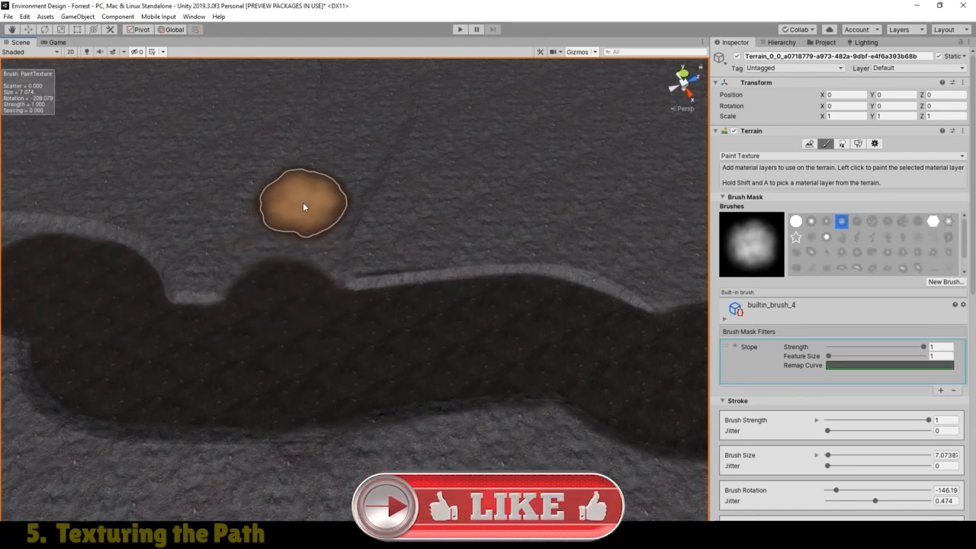
{"action": "mouse_move", "coordinate": [303, 204]}
{"action": "left_mouse_down"}
{"action": "mouse_move", "coordinate": [286, 263]}
{"action": "mouse_move", "coordinate": [291, 205]}
{"action": "mouse_move", "coordinate": [335, 151]}
{"action": "mouse_move", "coordinate": [312, 198]}
{"action": "left_mouse_up"}
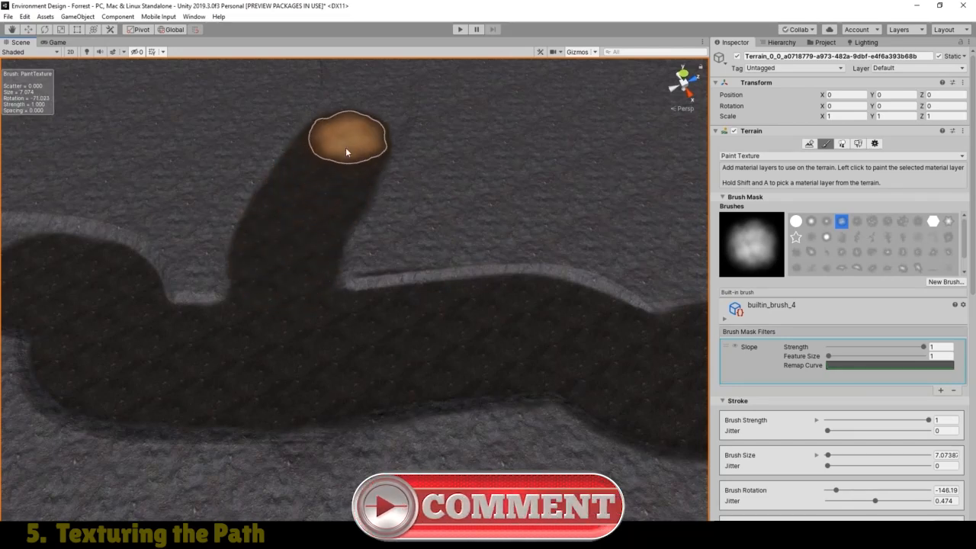
{"action": "scroll", "coordinate": [345, 153], "scroll_direction": "down", "scroll_amount": 10}
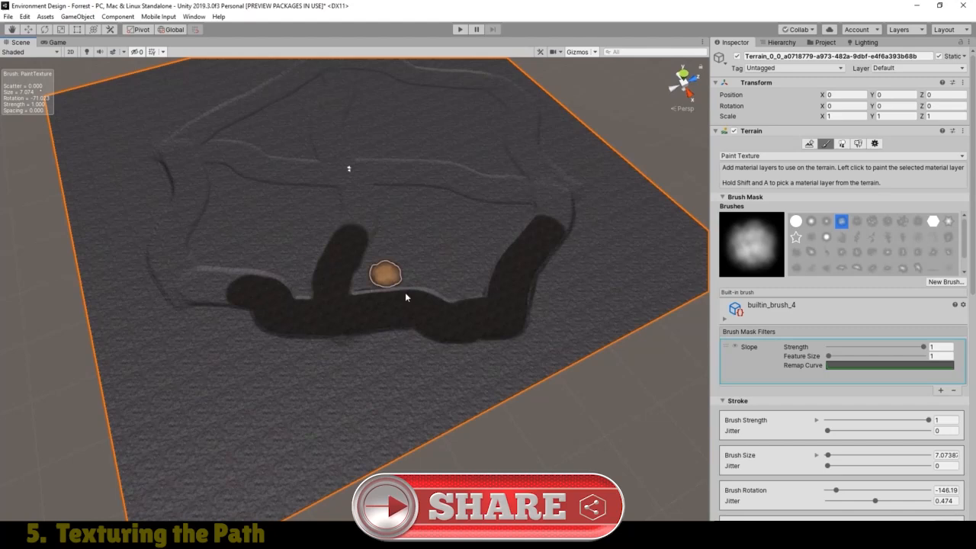
{"action": "scroll", "coordinate": [408, 301], "scroll_direction": "down", "scroll_amount": 4}
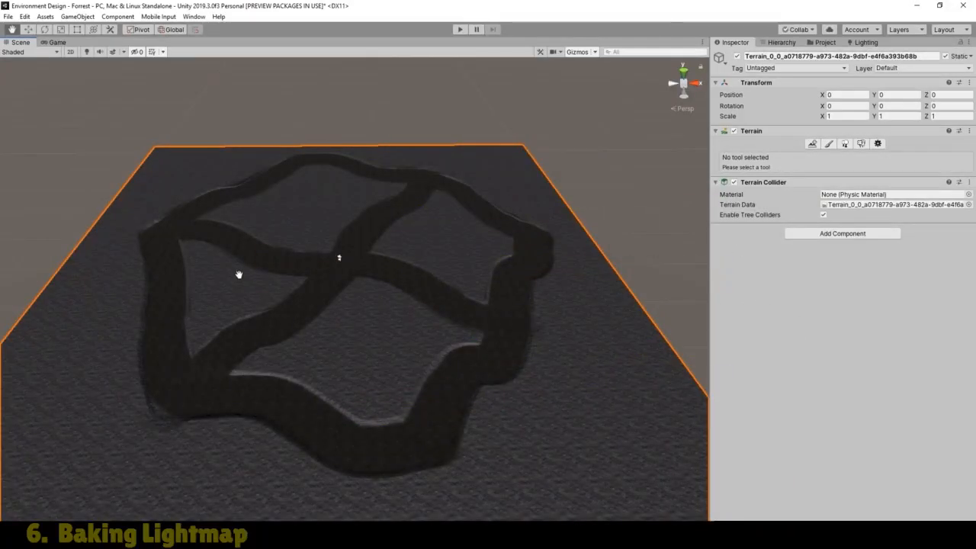
Inspect the painted path network, play-test the scene in the Game view, stop it and return to the Scene view
{"action": "right_click_drag", "start_coordinate": [237, 275], "coordinate": [273, 309]}
{"action": "left_click_drag", "start_coordinate": [251, 293], "coordinate": [384, 415]}
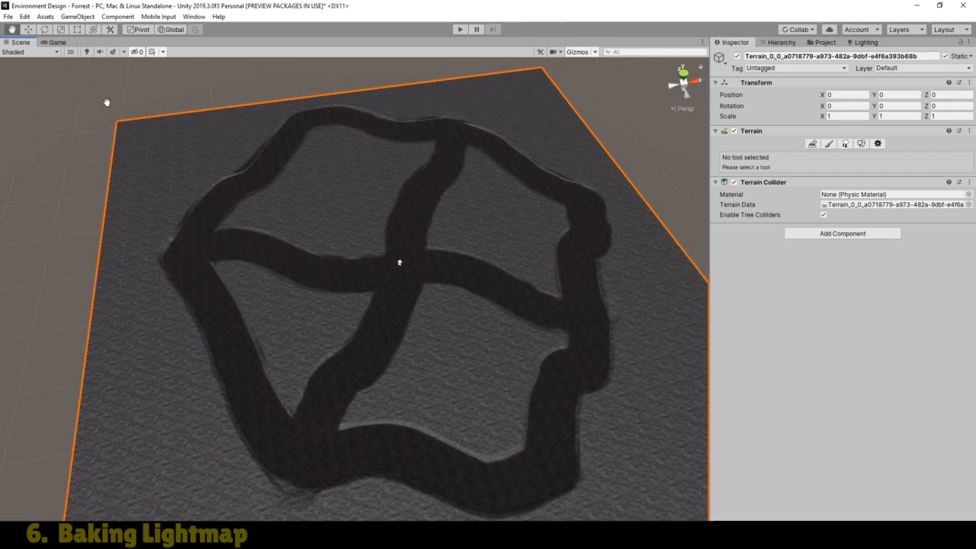
{"action": "left_click", "coordinate": [56, 42]}
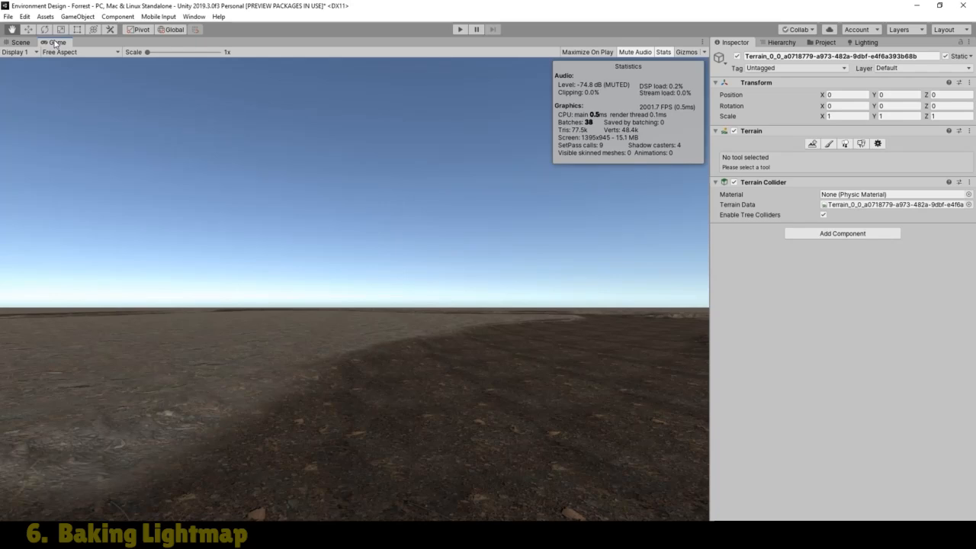
{"action": "left_click", "coordinate": [462, 29]}
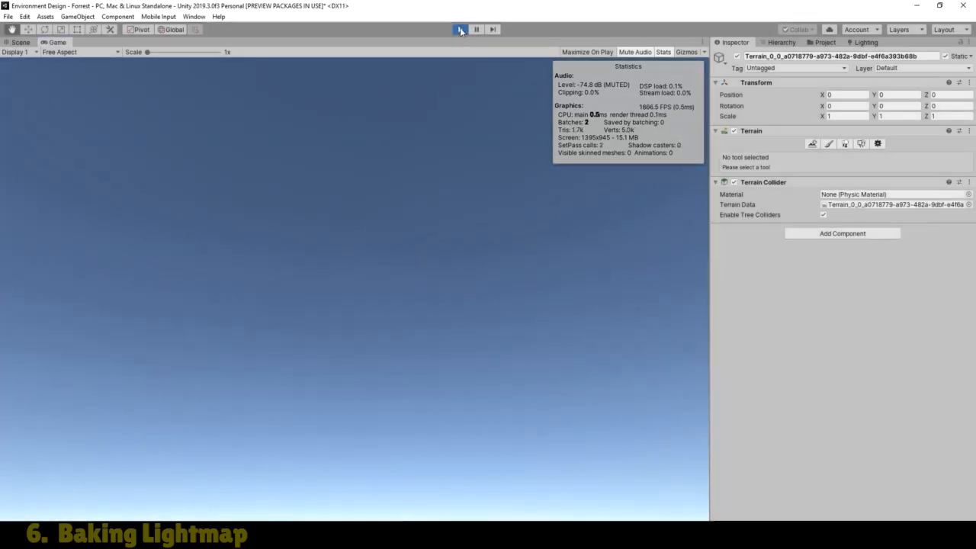
{"action": "left_click", "coordinate": [459, 31]}
{"action": "left_click", "coordinate": [22, 43]}
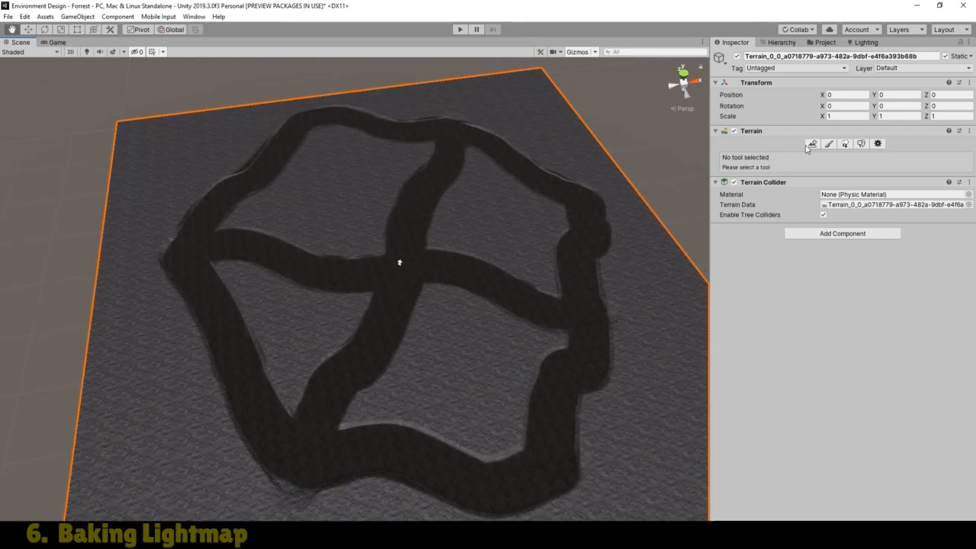
Select the Path layer in the terrain's texture painting settings and set its tiling size to 4 by 4
{"action": "left_click", "coordinate": [829, 144]}
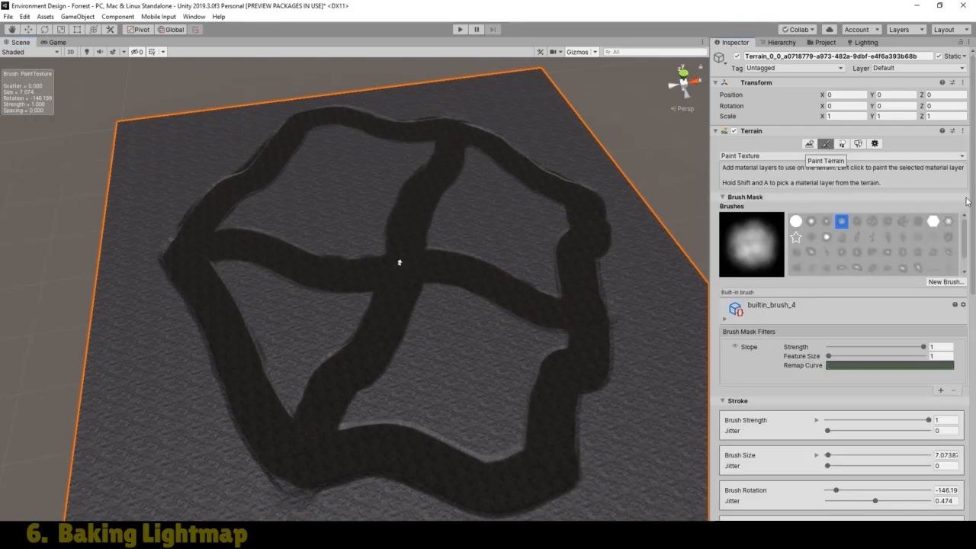
{"action": "scroll", "coordinate": [790, 328], "scroll_direction": "down", "scroll_amount": 10}
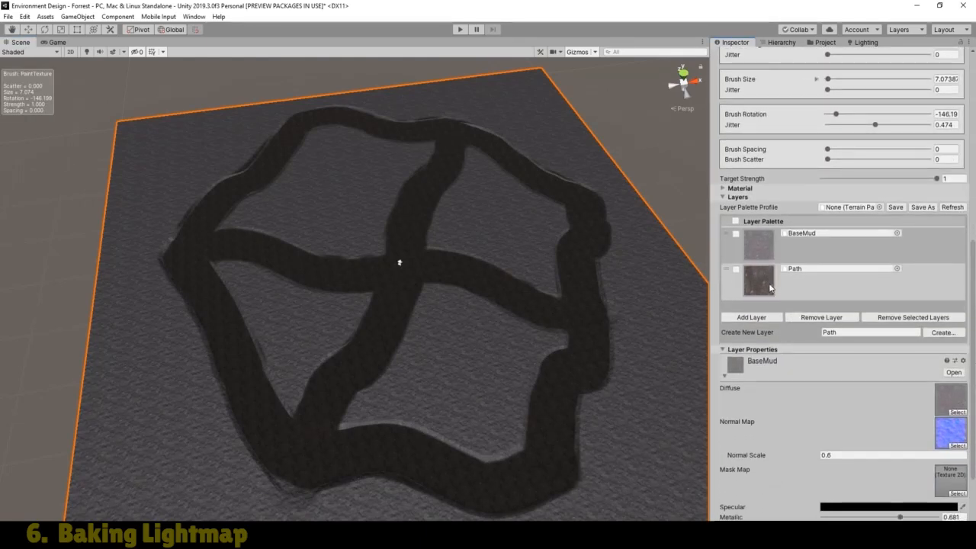
{"action": "left_click", "coordinate": [768, 287]}
{"action": "scroll", "coordinate": [973, 289], "scroll_direction": "down", "scroll_amount": 3}
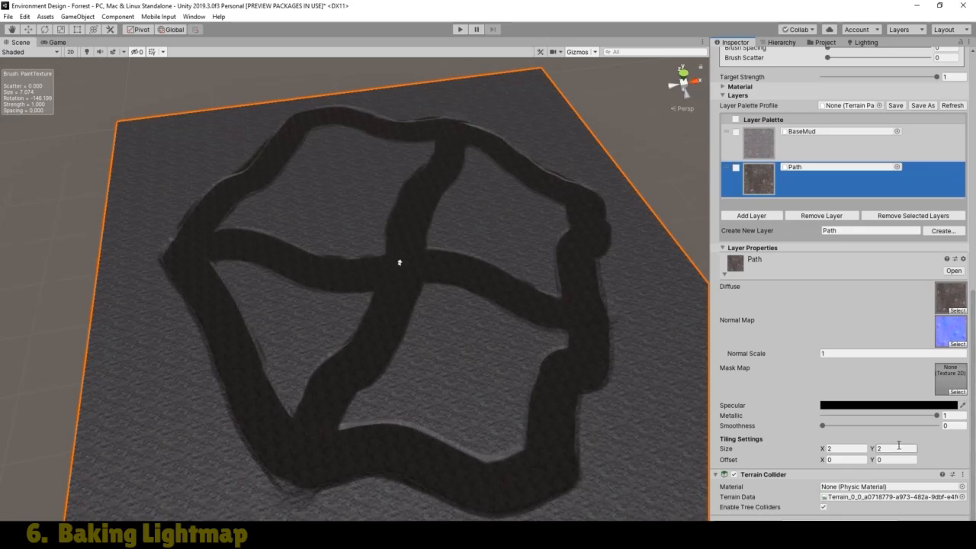
{"action": "left_click", "coordinate": [850, 448]}
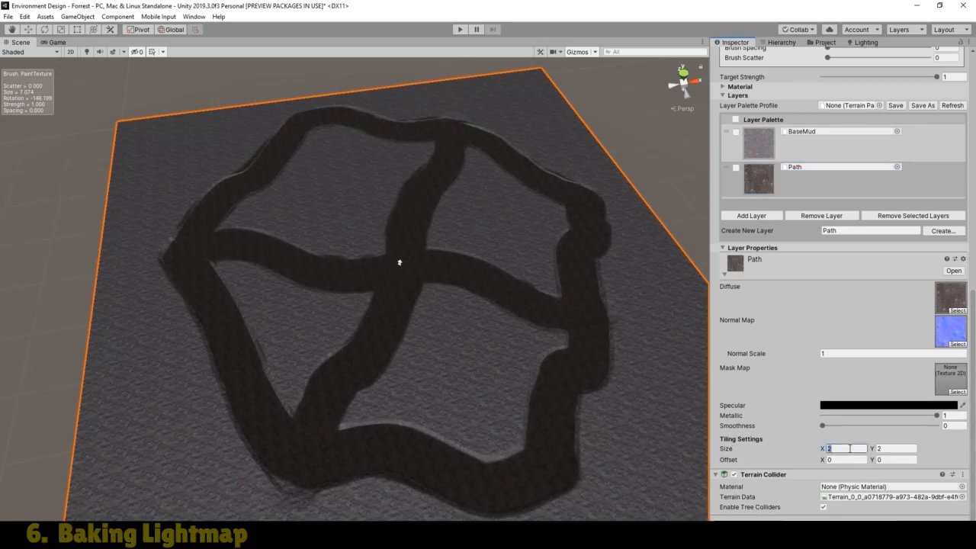
{"action": "left_click", "coordinate": [901, 448]}
{"action": "type", "text": "4"}
Play-test the scene by walking along the sunken path to check the Path texture at 4 by 4 tiling, then stop play mode
{"action": "left_click", "coordinate": [459, 29]}
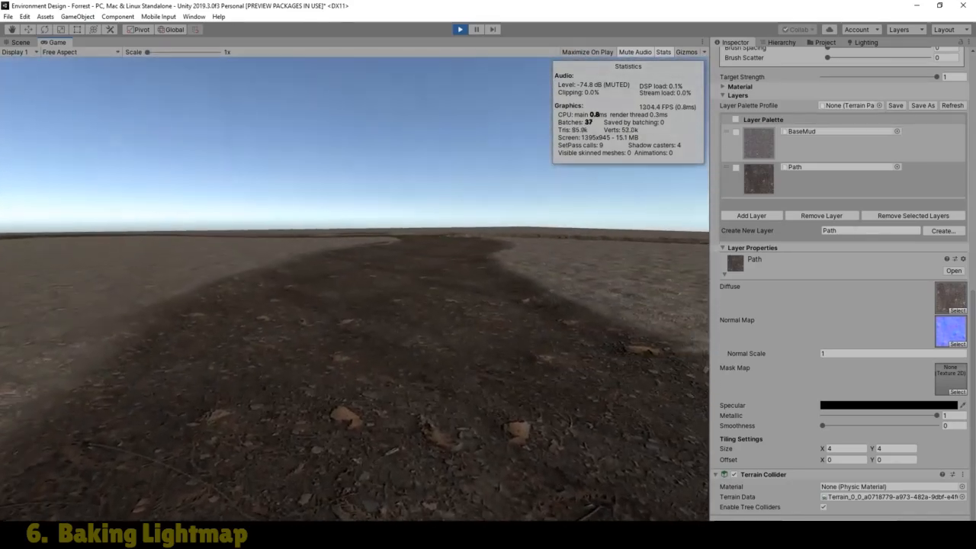
{"action": "key", "text": "w"}
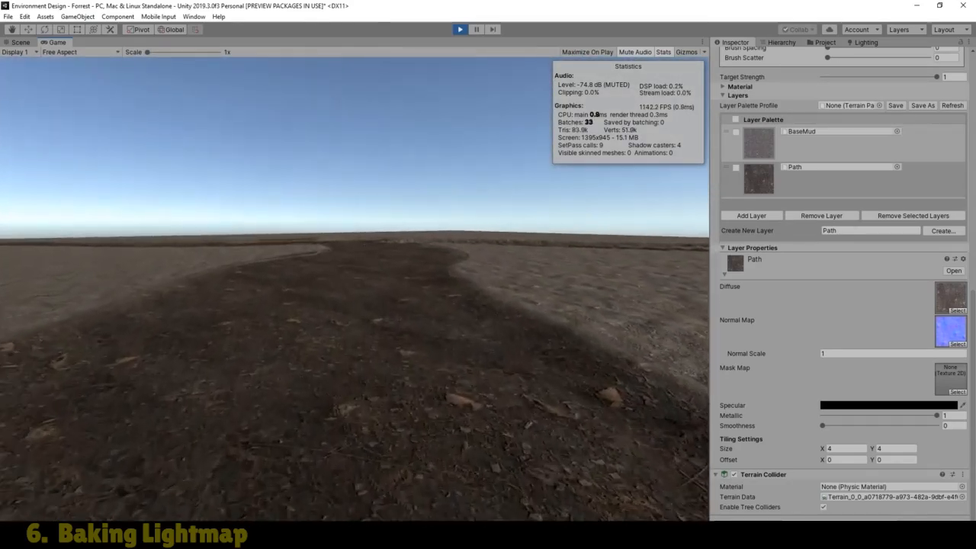
{"action": "key", "text": "w"}
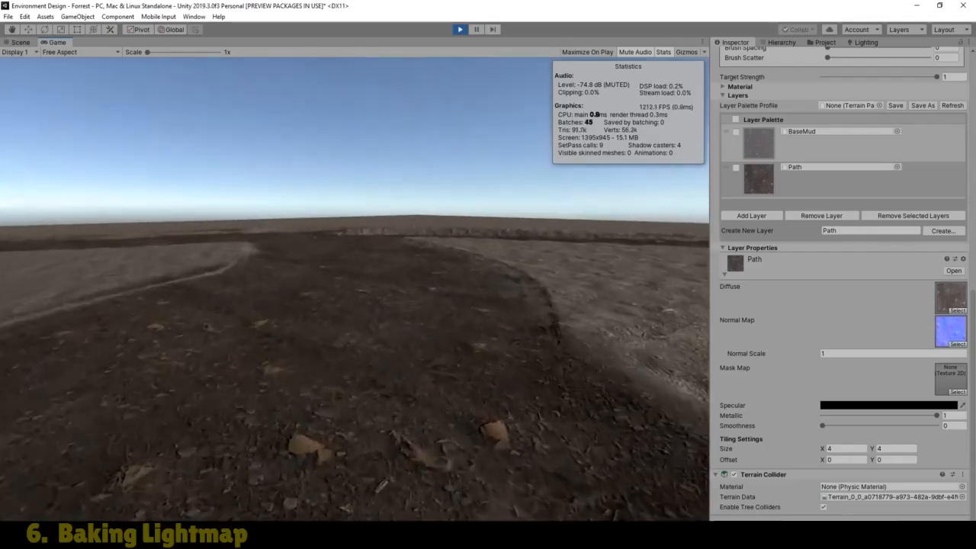
{"action": "key", "text": "w"}
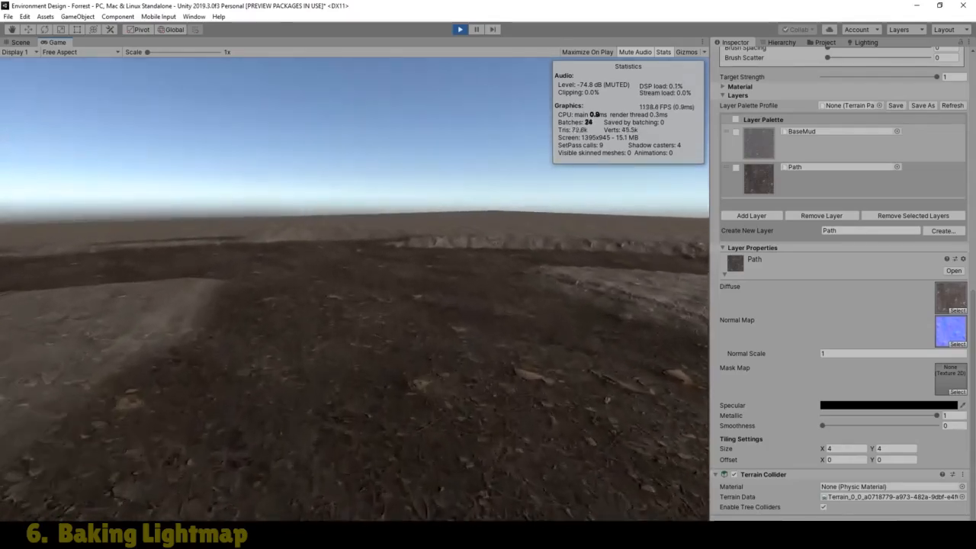
{"action": "key", "text": "w"}
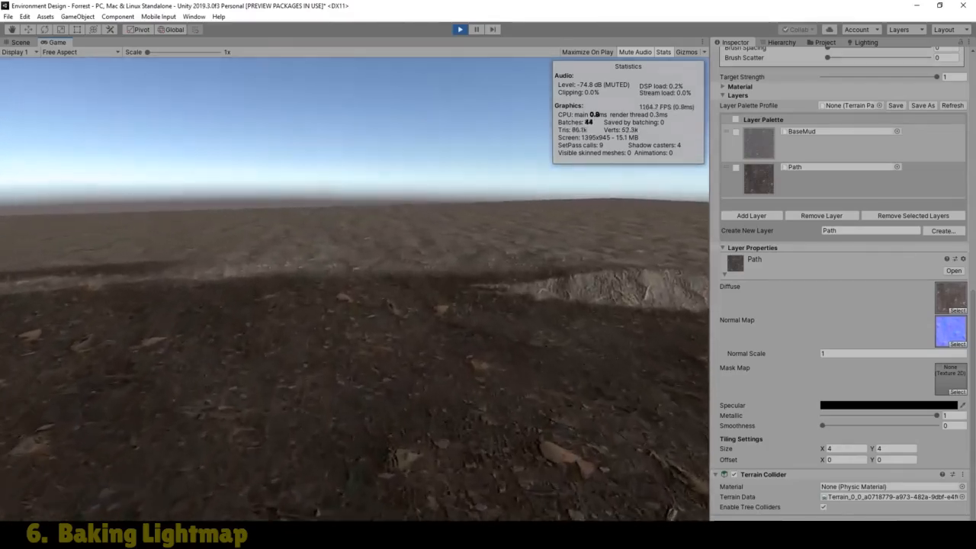
{"action": "key", "text": "w"}
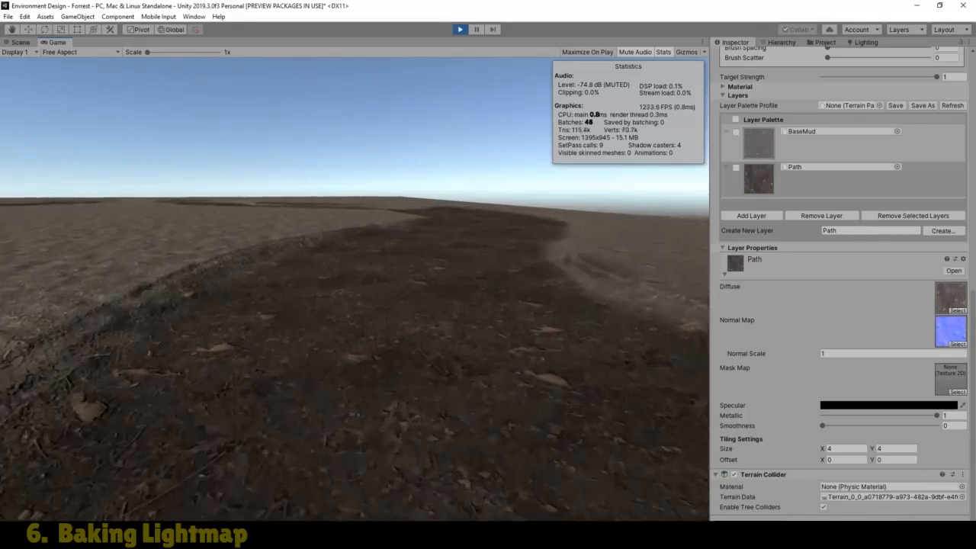
{"action": "key", "text": "w"}
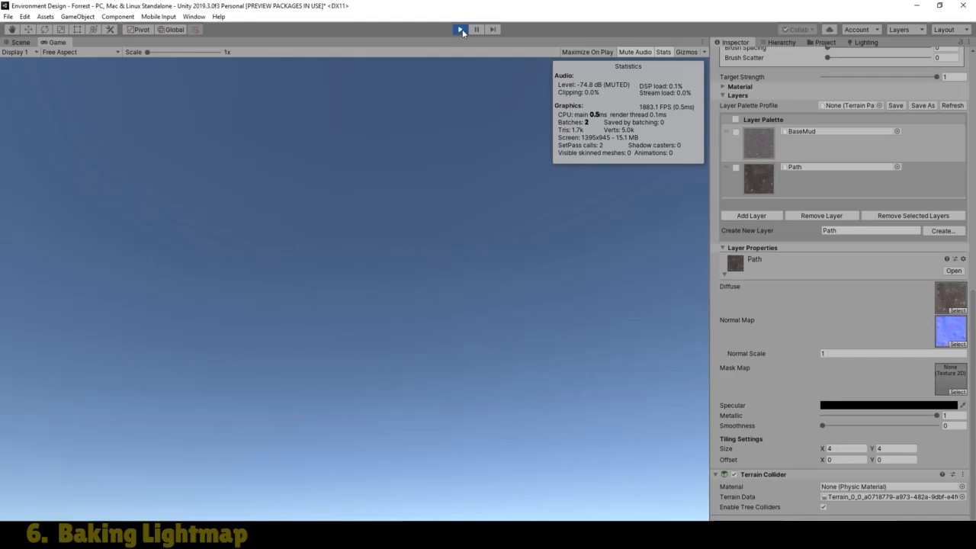
{"action": "left_click", "coordinate": [461, 29]}
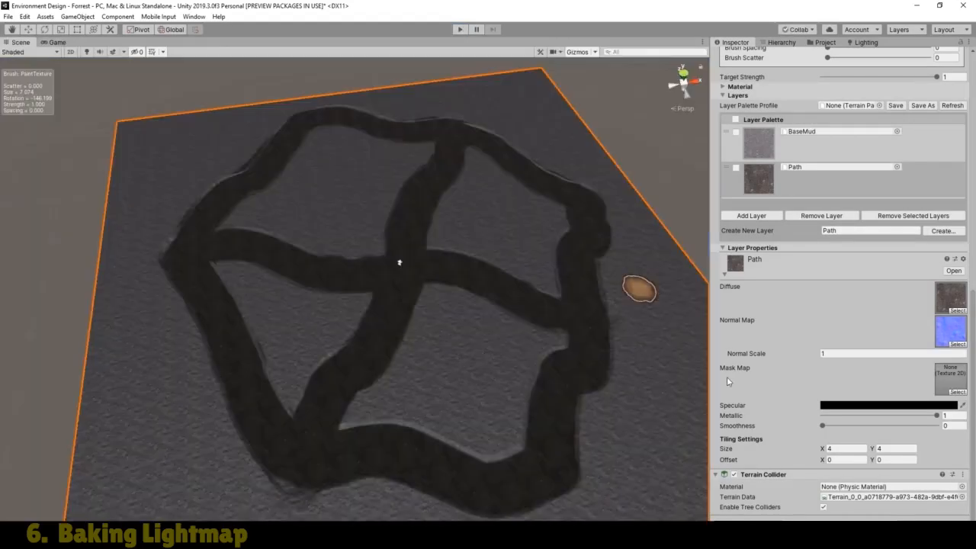
Set the Path layer's tiling size to 3 by 3
{"action": "left_click", "coordinate": [837, 449]}
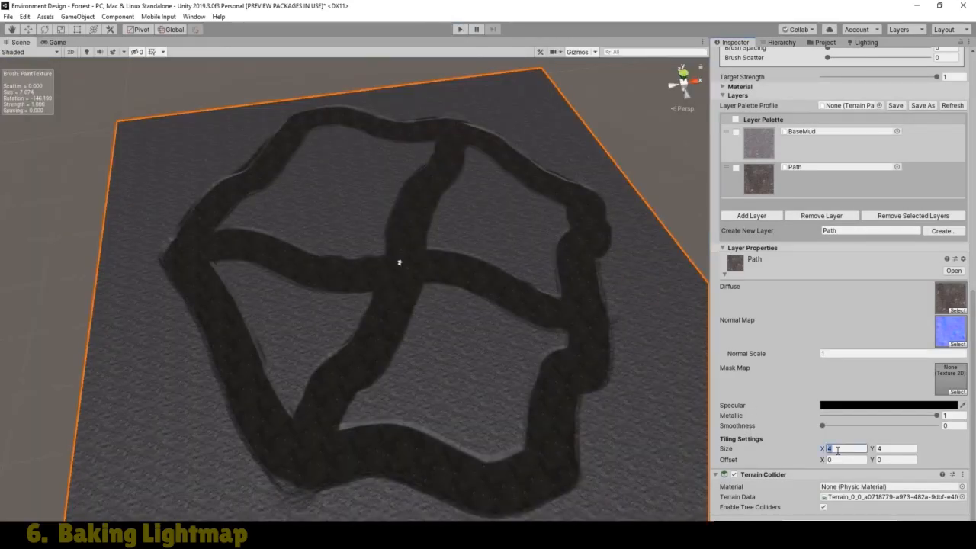
{"action": "type", "text": "3"}
{"action": "left_click", "coordinate": [911, 451]}
{"action": "type", "text": "3"}
Walk the path in play mode to examine the texture at 3 by 3 tiling, and stop the test
{"action": "left_click", "coordinate": [461, 29]}
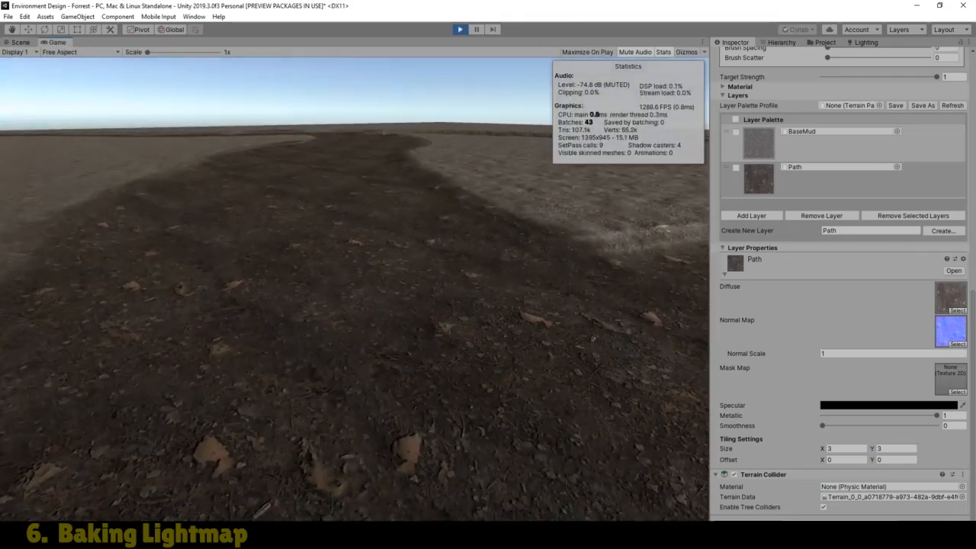
{"action": "key", "text": "w"}
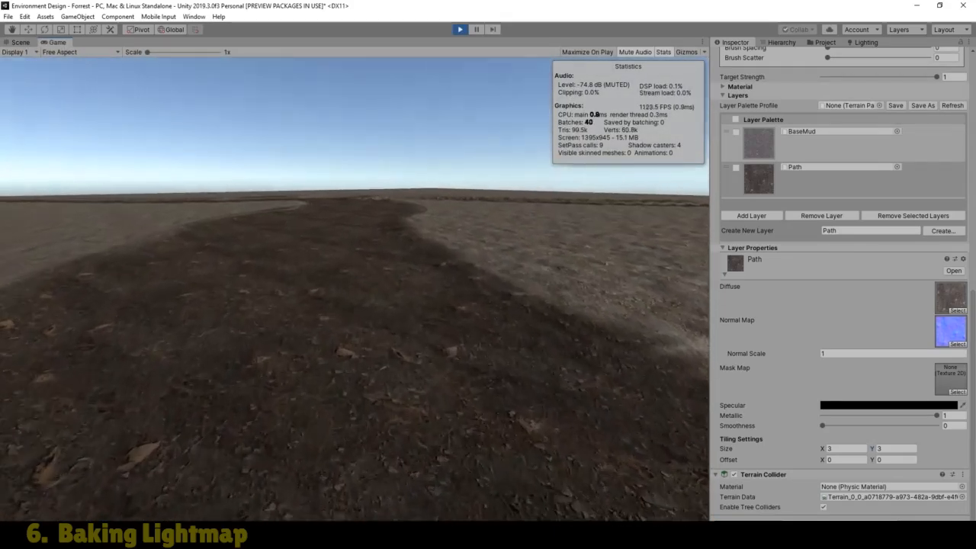
{"action": "key", "text": "w"}
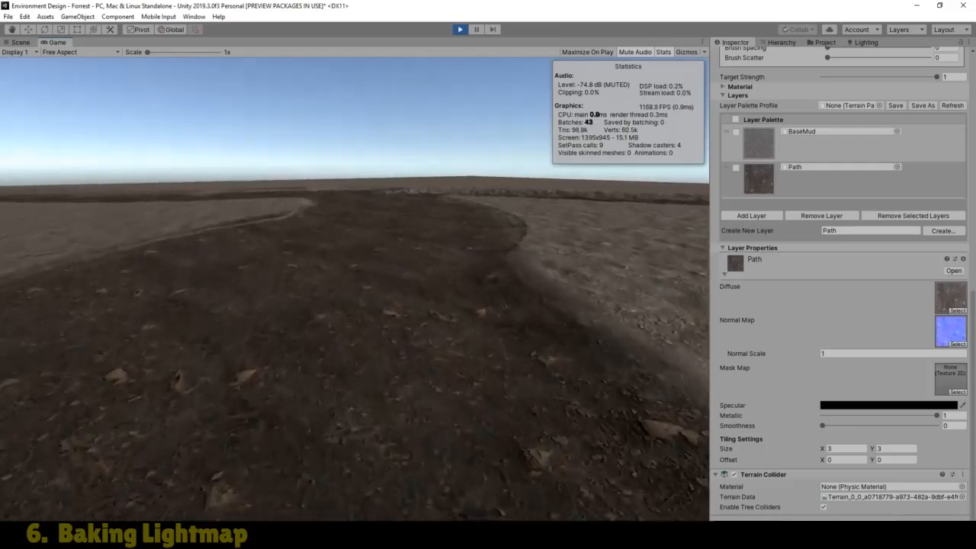
{"action": "key", "text": "w"}
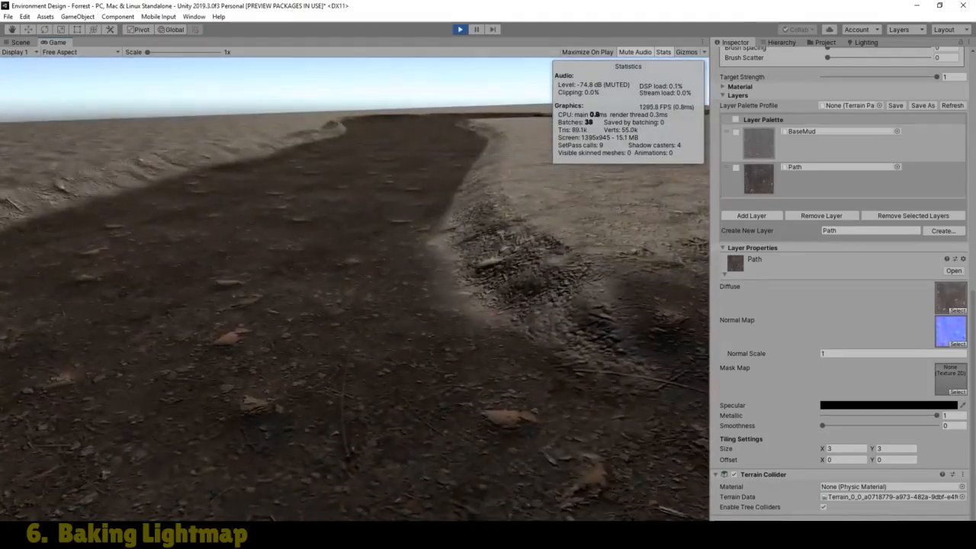
{"action": "key", "text": "w"}
{"action": "key", "text": "w"}
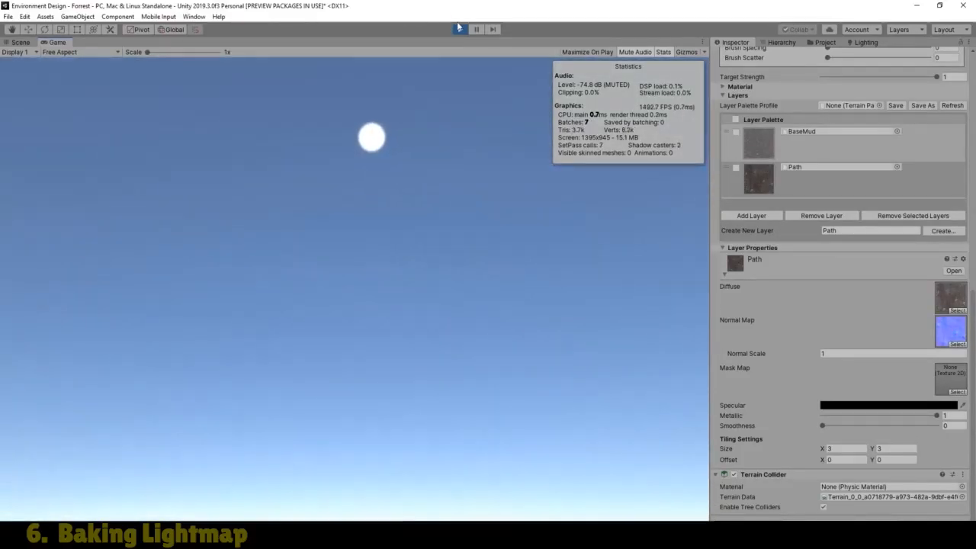
{"action": "left_click", "coordinate": [460, 30]}
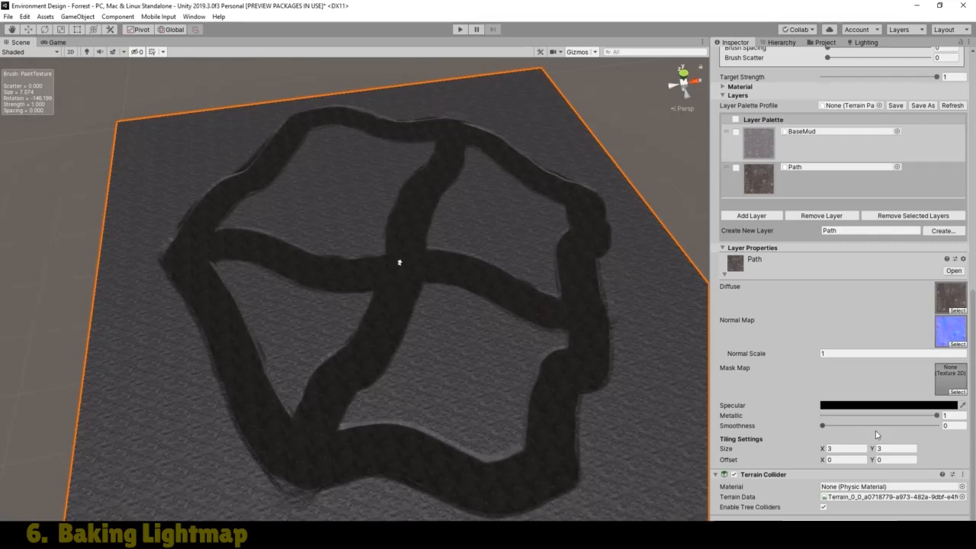
Set the Path layer's Metallic to 0.867, Smoothness to 0.173 and Normal Scale to 1.3
{"action": "left_click", "coordinate": [955, 415]}
{"action": "type", "text": "0.867"}
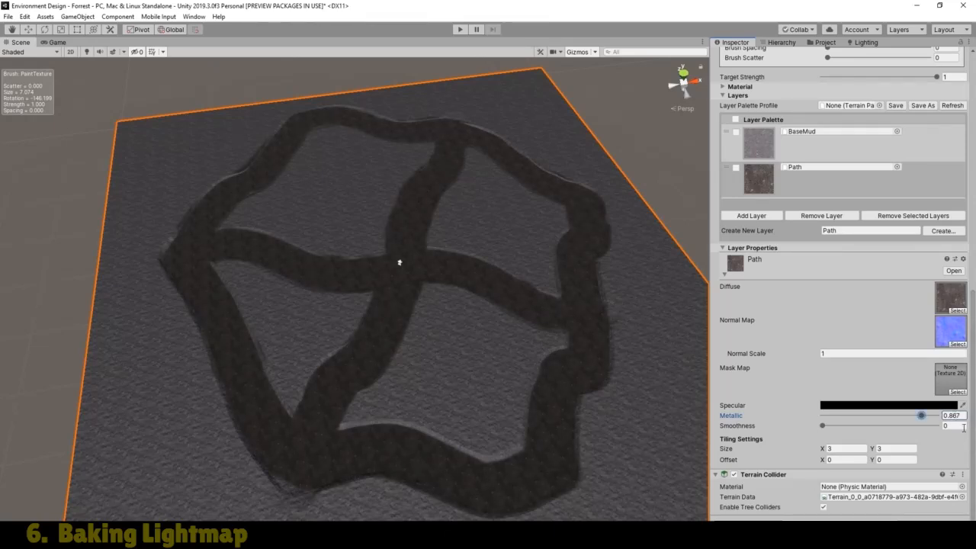
{"action": "left_click", "coordinate": [959, 426]}
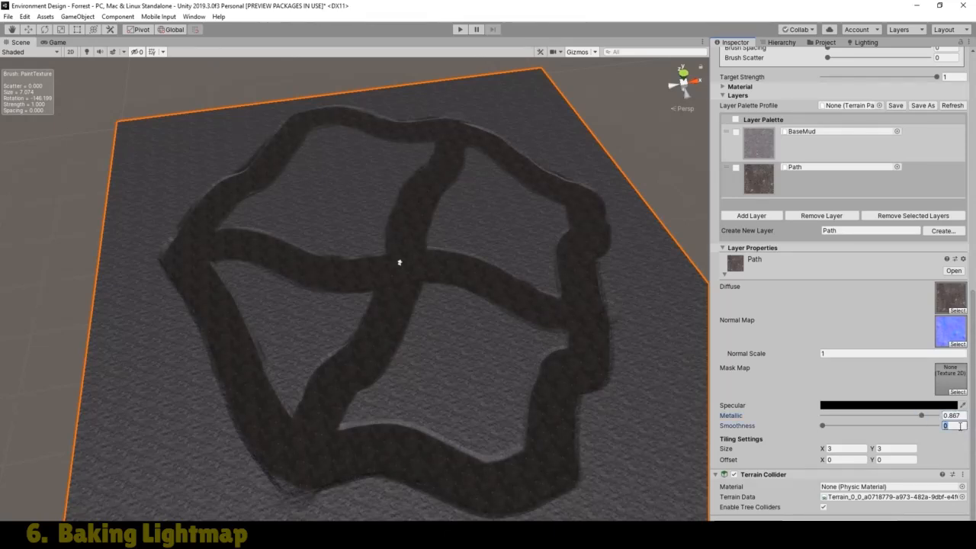
{"action": "type", "text": "0.173"}
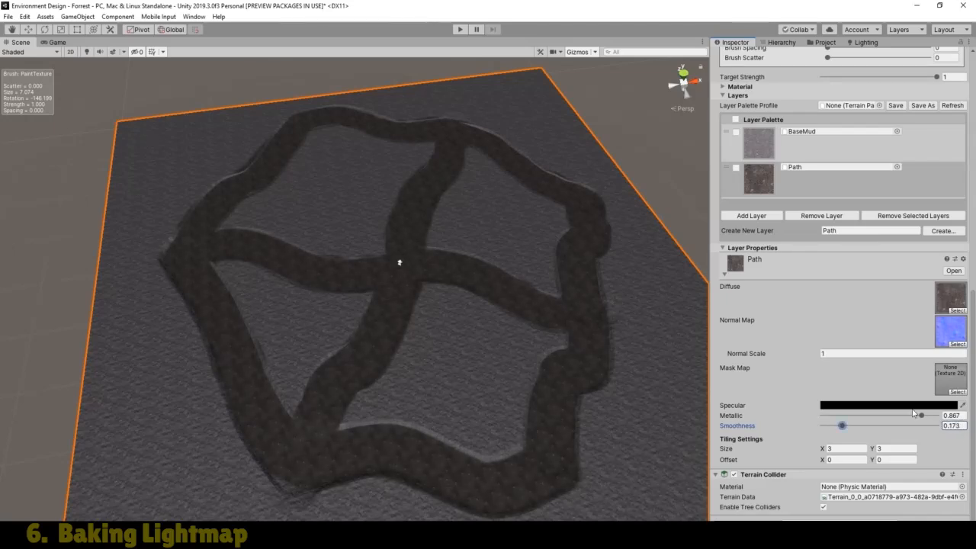
{"action": "left_click", "coordinate": [829, 353]}
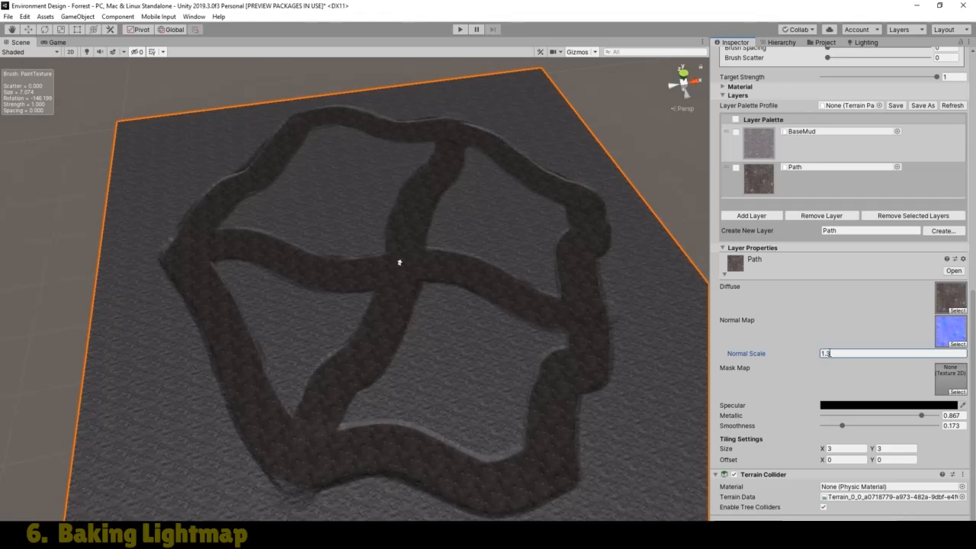
Play-test the path and its edges to check the new metallic, smoothness and normal scale values, and stop play mode
{"action": "left_click", "coordinate": [458, 30]}
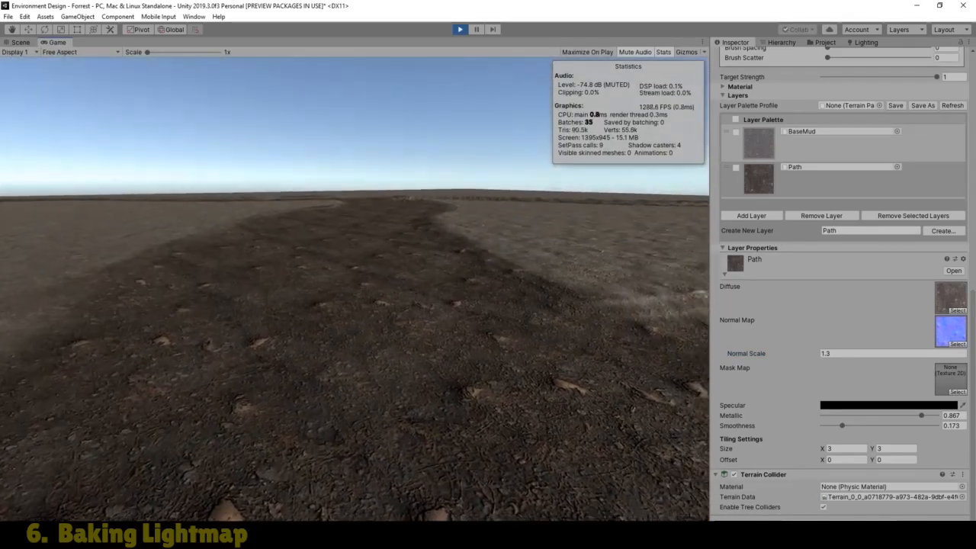
{"action": "key", "text": "w"}
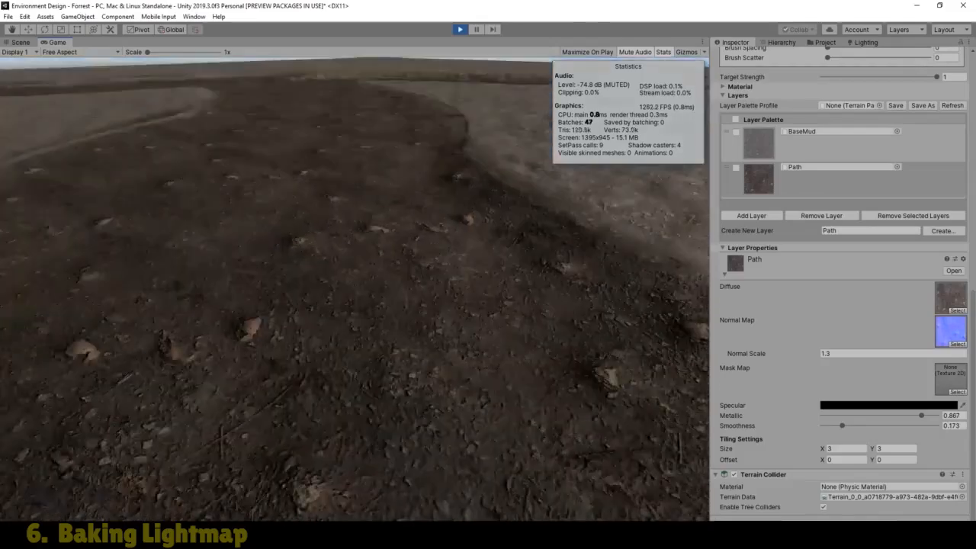
{"action": "key", "text": "w"}
{"action": "key", "text": "w"}
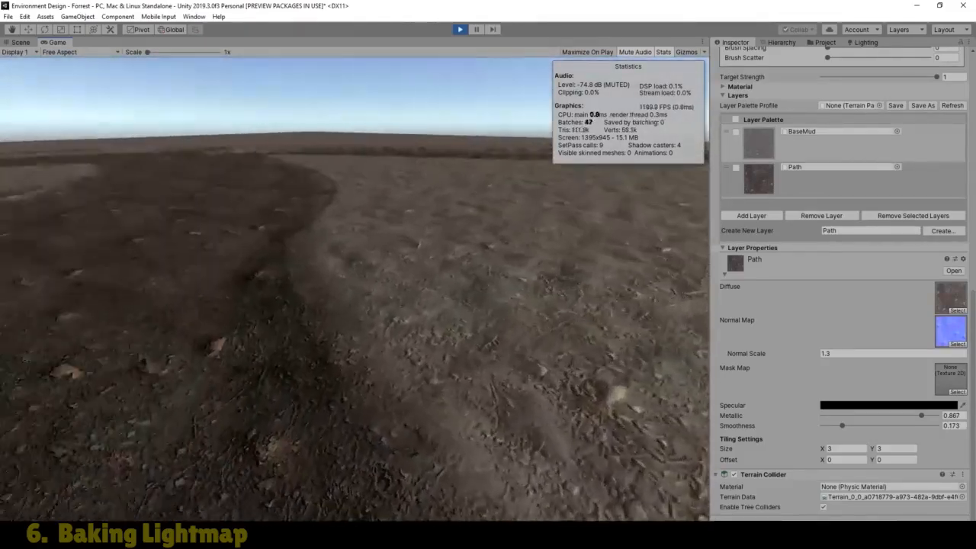
{"action": "key", "text": "w"}
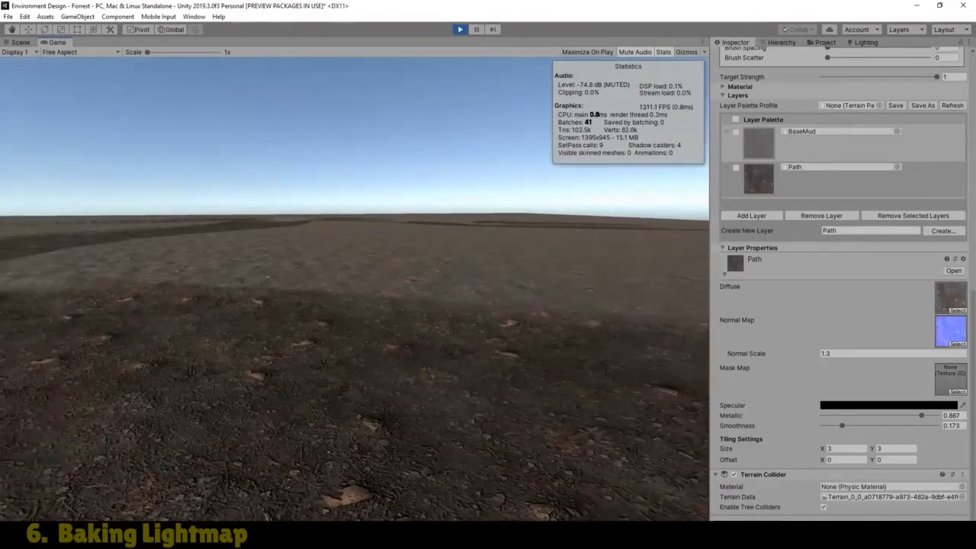
{"action": "key", "text": "w"}
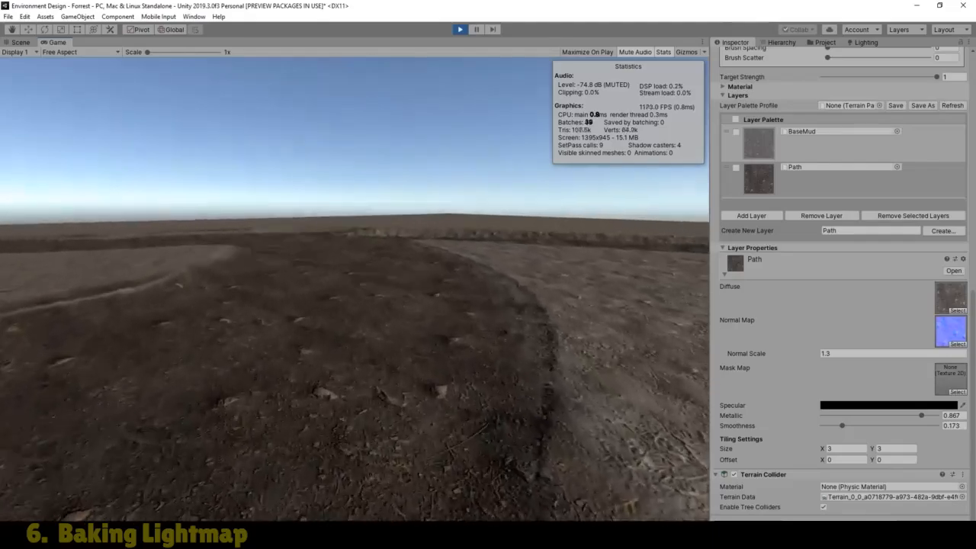
{"action": "key", "text": "w"}
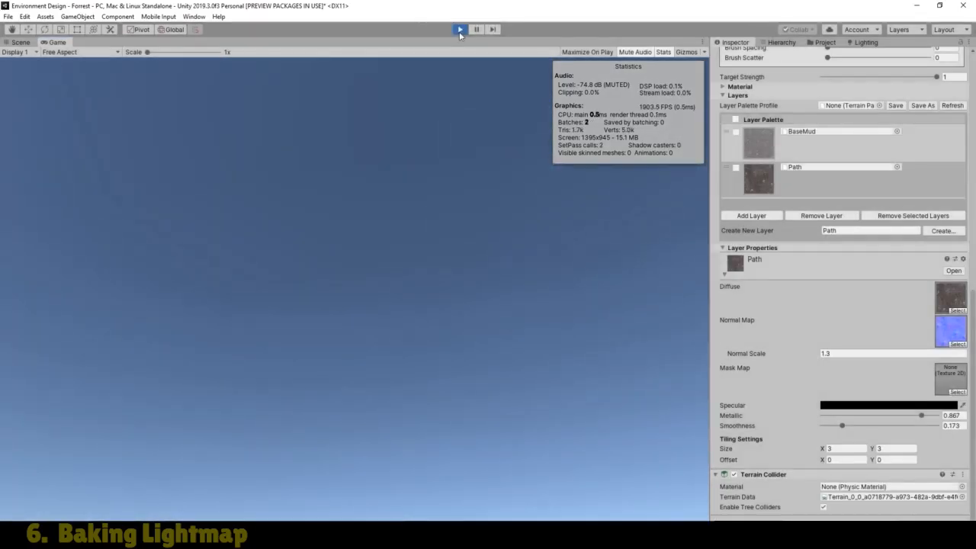
{"action": "left_click", "coordinate": [459, 30]}
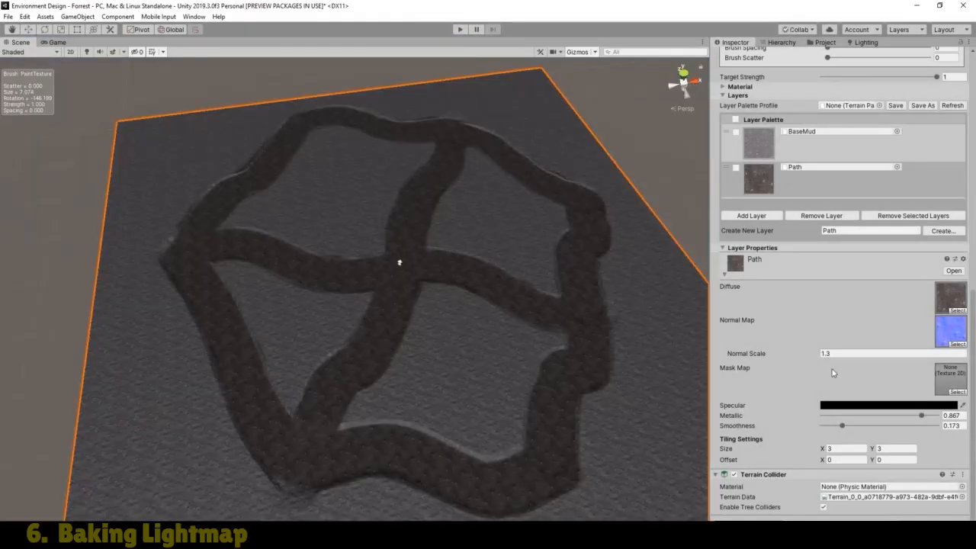
Set the Path layer's Normal Scale to 1 and switch from texture painting to the Hand tool
{"action": "left_click", "coordinate": [846, 353]}
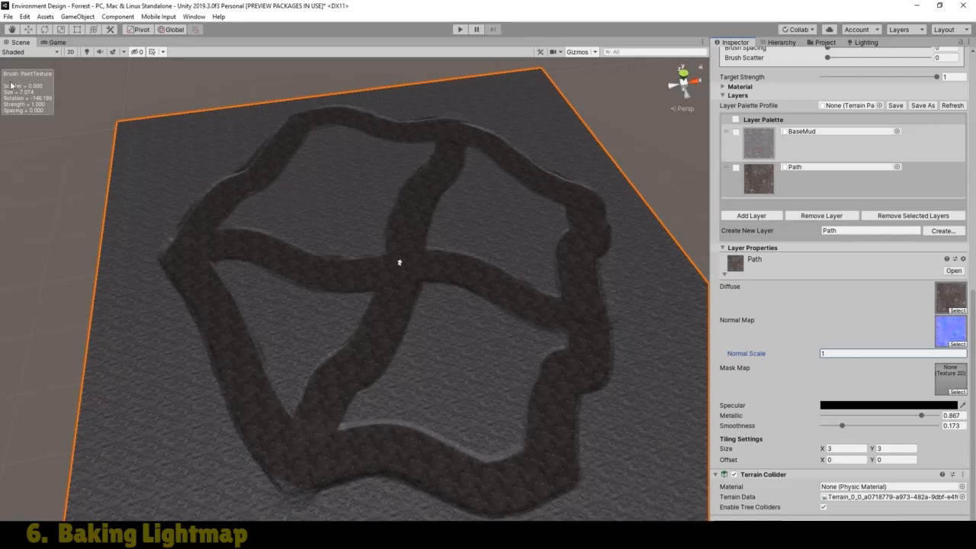
{"action": "left_click", "coordinate": [12, 30]}
Examine the textured path network in the Scene view from low, close and overhead angles
{"action": "left_click_drag", "start_coordinate": [358, 224], "coordinate": [162, 74], "text": "alt"}
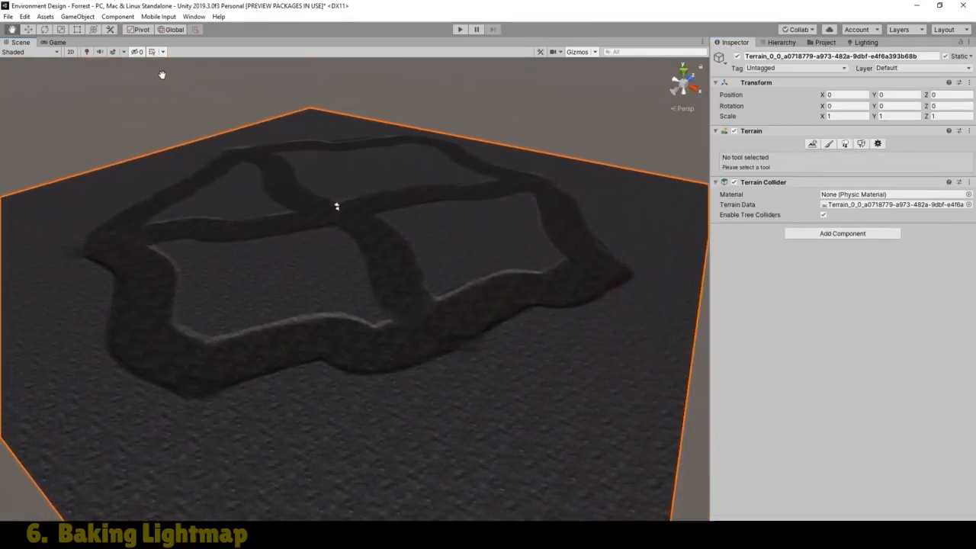
{"action": "scroll", "coordinate": [405, 327], "scroll_direction": "up", "scroll_amount": 8}
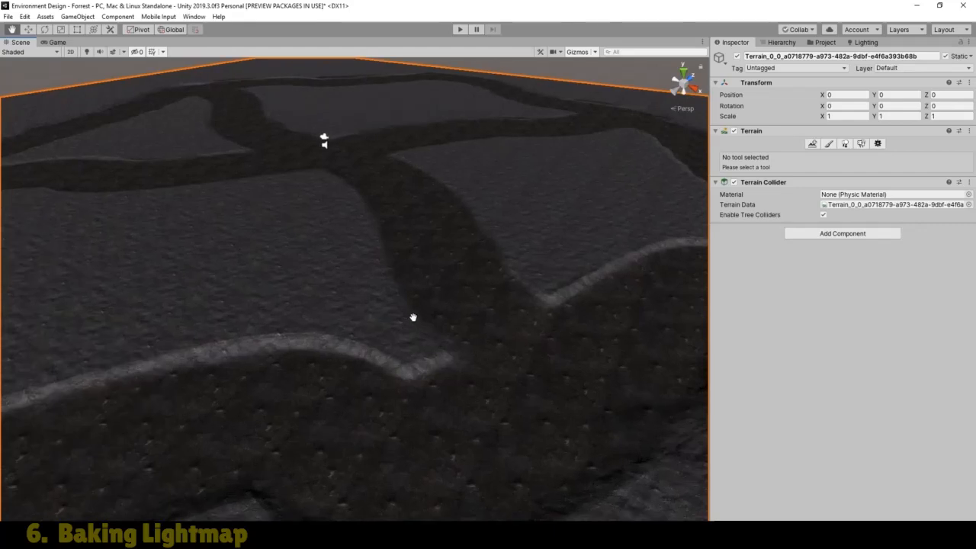
{"action": "left_click_drag", "start_coordinate": [307, 414], "coordinate": [471, 433]}
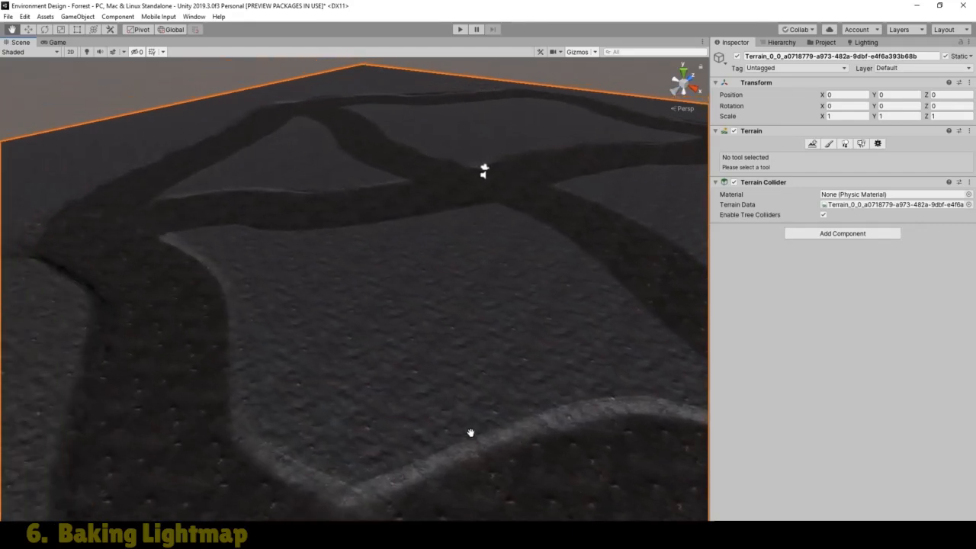
{"action": "scroll", "coordinate": [347, 374], "scroll_direction": "down", "scroll_amount": 8}
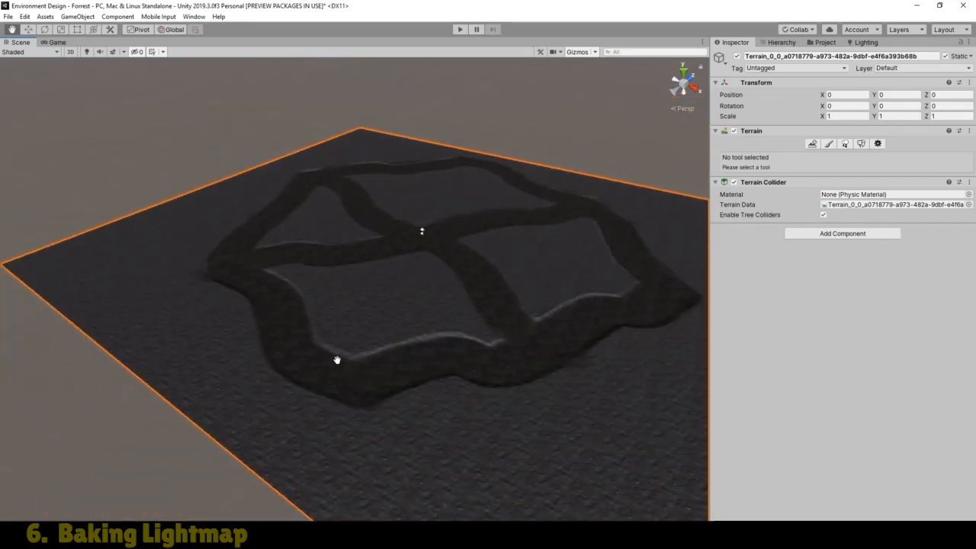
{"action": "left_click_drag", "start_coordinate": [336, 360], "coordinate": [540, 411], "text": "alt"}
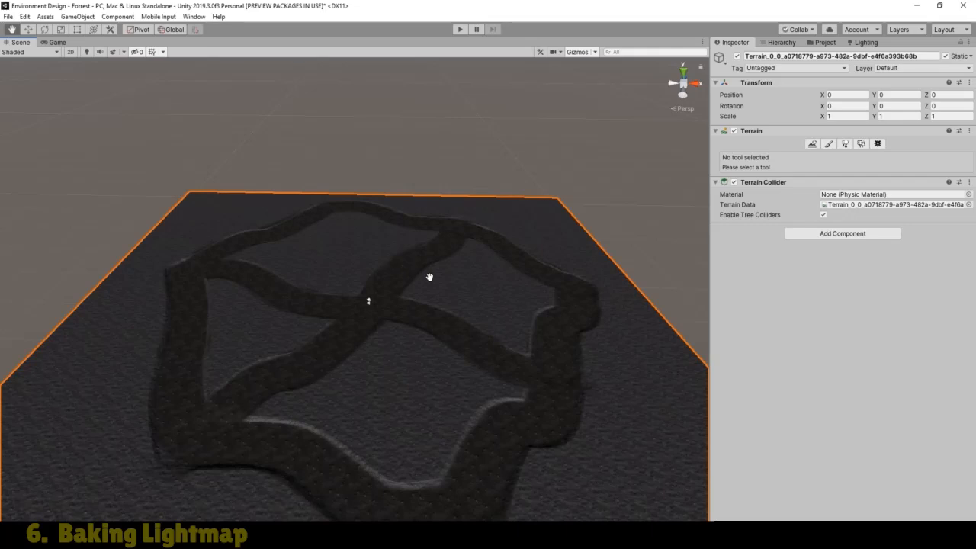
{"action": "left_click_drag", "start_coordinate": [412, 278], "coordinate": [346, 435], "text": "alt"}
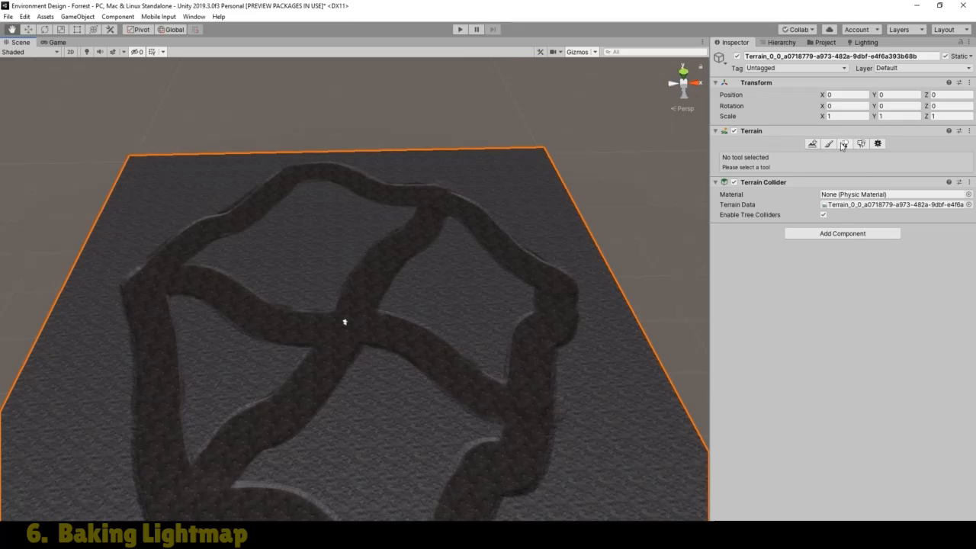
Select the terrain tile under TerrainGroup_0 and show its component properties
{"action": "left_click", "coordinate": [781, 42]}
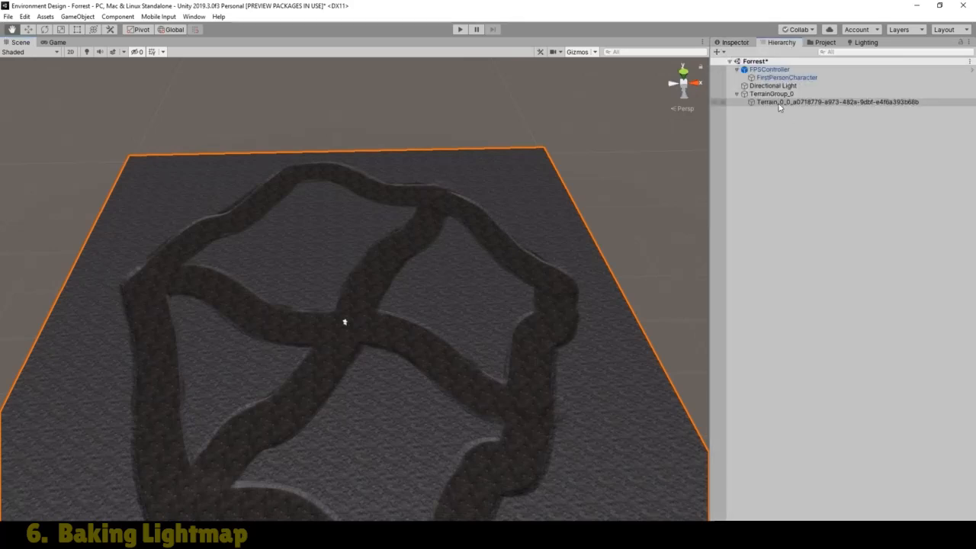
{"action": "left_click", "coordinate": [779, 103]}
{"action": "left_click", "coordinate": [738, 43]}
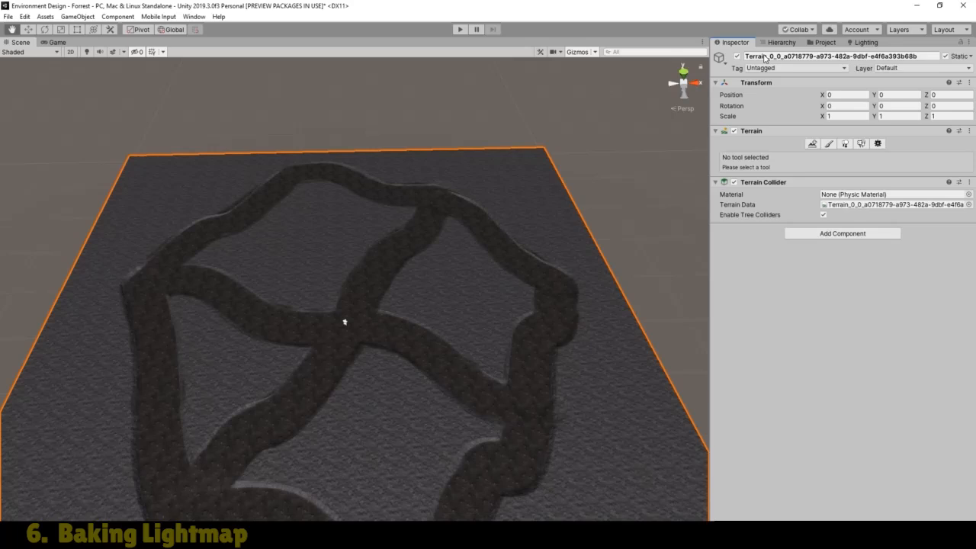
Add the Conifer_Desktop prefab to the terrain's Paint Trees list, searching for it among the project's game objects
{"action": "left_click", "coordinate": [846, 144]}
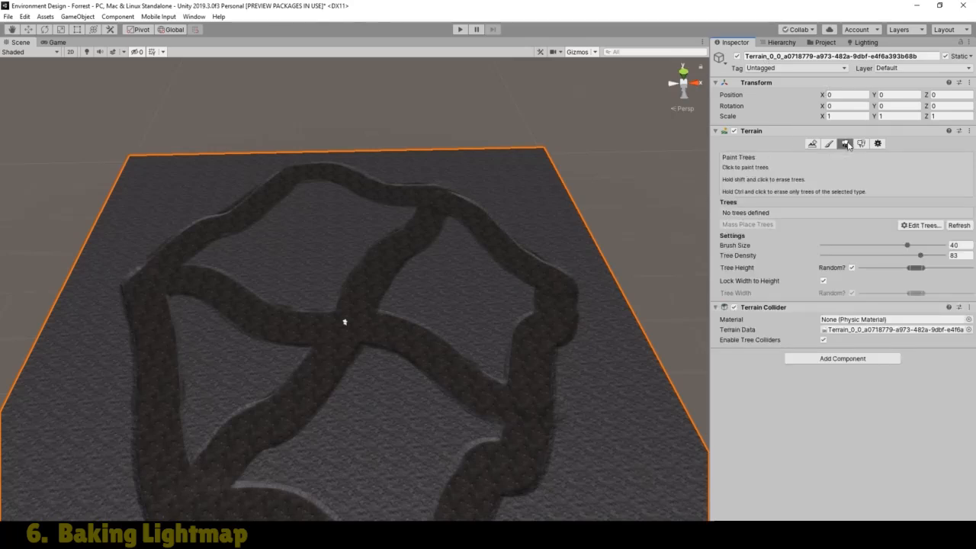
{"action": "left_click", "coordinate": [930, 227]}
{"action": "left_click", "coordinate": [934, 232]}
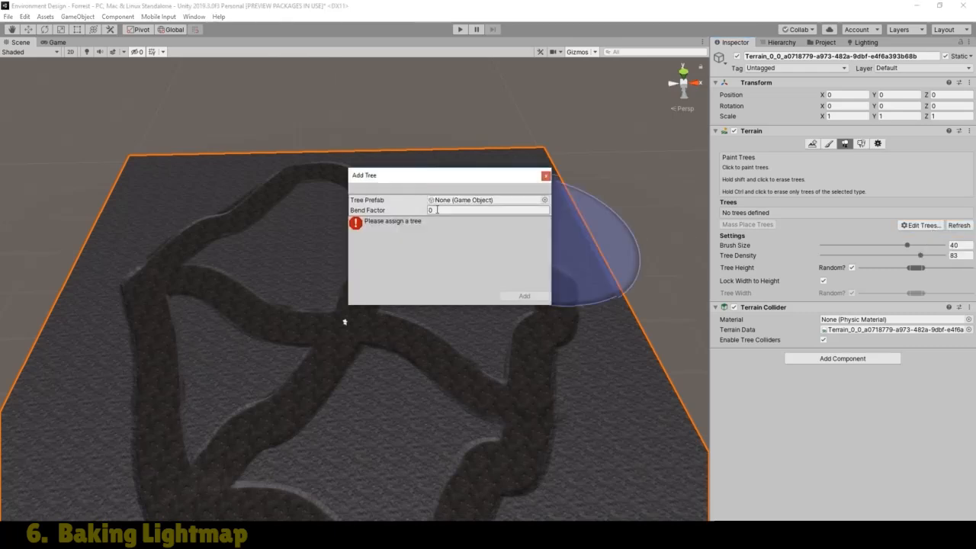
{"action": "left_click", "coordinate": [545, 200]}
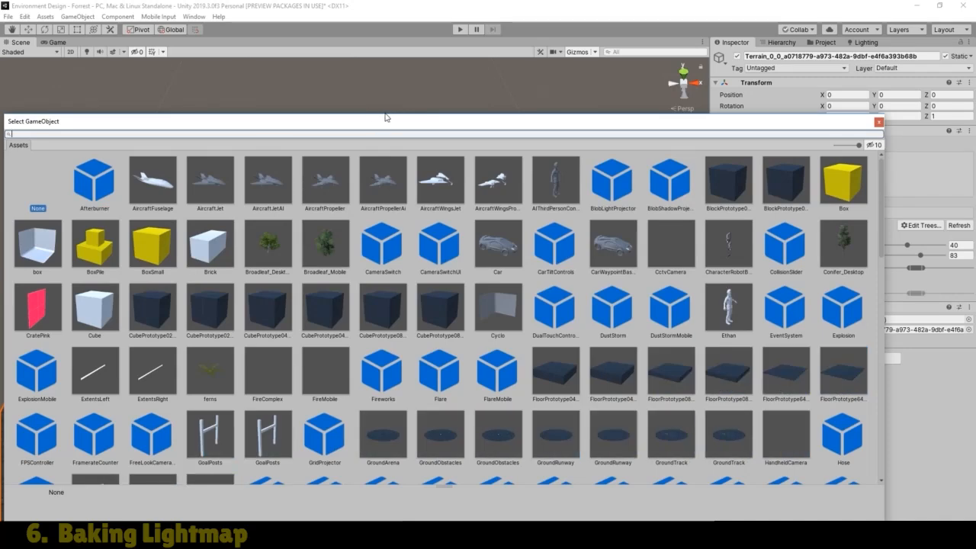
{"action": "type", "text": "conm"}
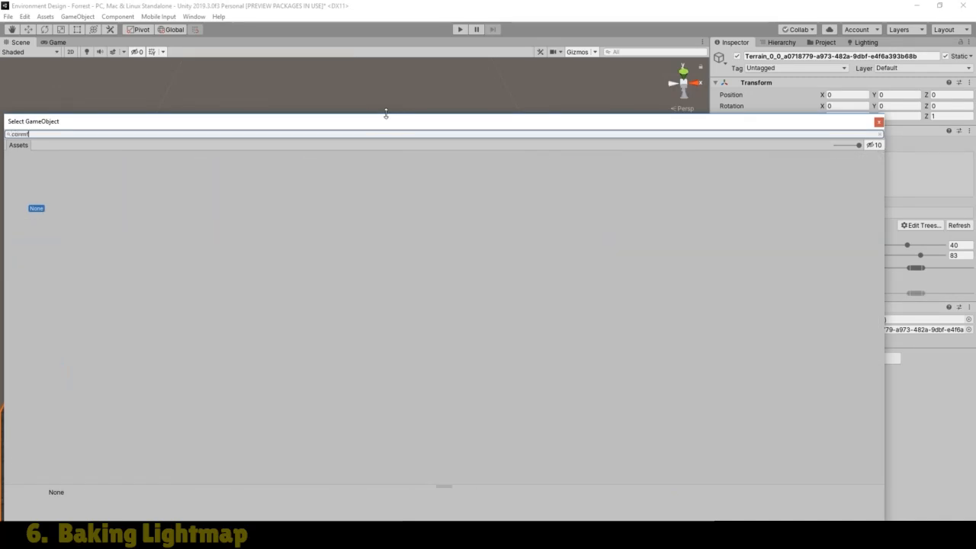
{"action": "key", "text": "BackSpace"}
{"action": "key", "text": "BackSpace"}
{"action": "type", "text": "nif"}
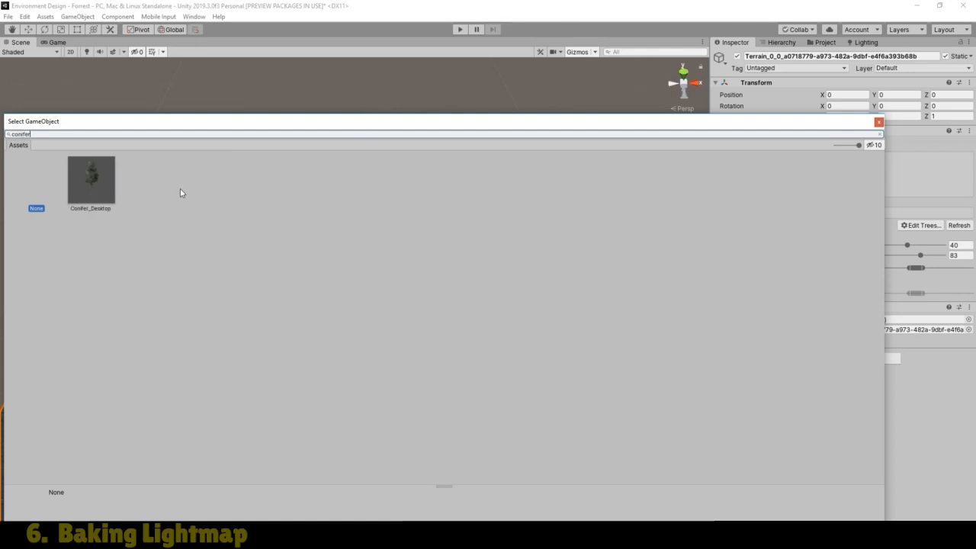
{"action": "double_click", "coordinate": [83, 188]}
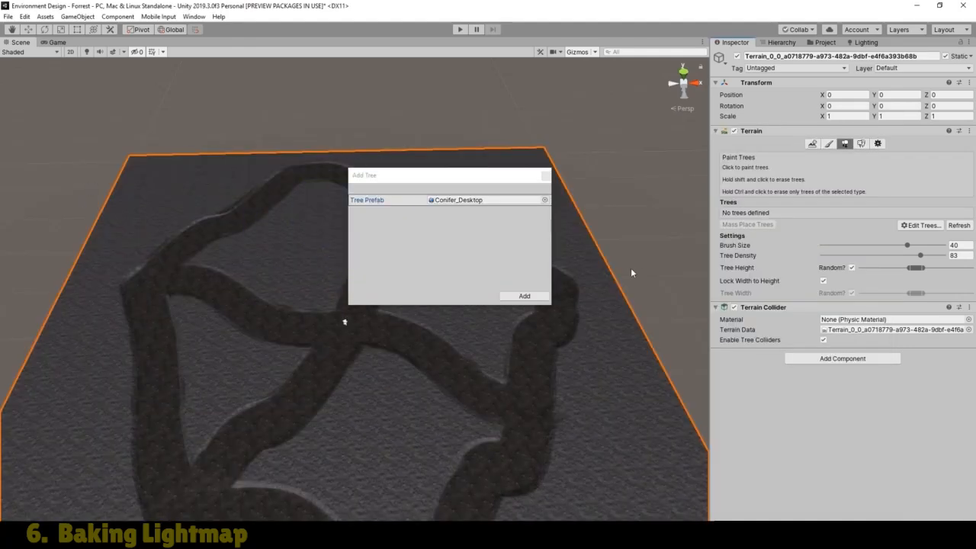
{"action": "left_click", "coordinate": [526, 296]}
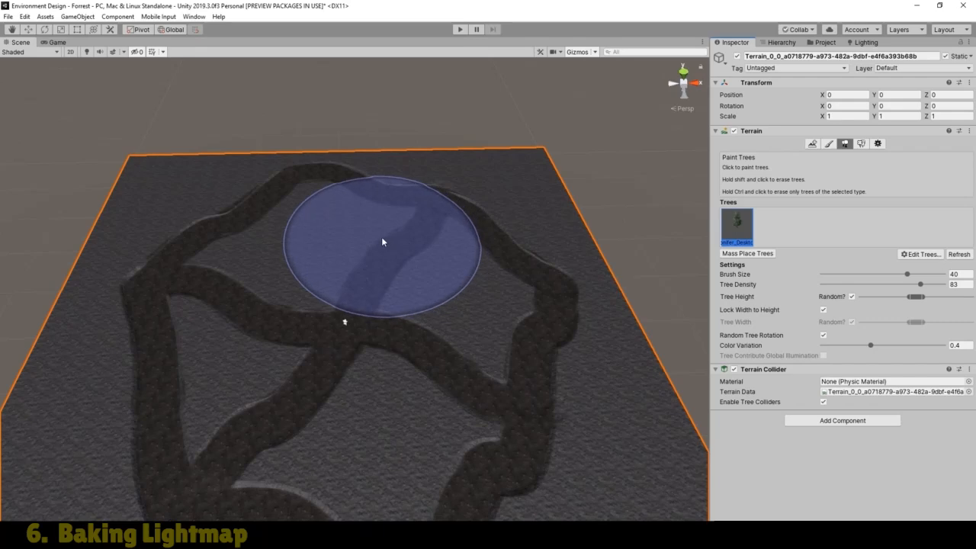
Try painting conifers across the terrain at brush size 40 and density 83, checking the Game view statistics before undoing the painting
{"action": "mouse_move", "coordinate": [383, 238]}
{"action": "left_mouse_down"}
{"action": "mouse_move", "coordinate": [295, 250]}
{"action": "mouse_move", "coordinate": [353, 481]}
{"action": "mouse_move", "coordinate": [488, 239]}
{"action": "mouse_move", "coordinate": [463, 217]}
{"action": "left_mouse_up"}
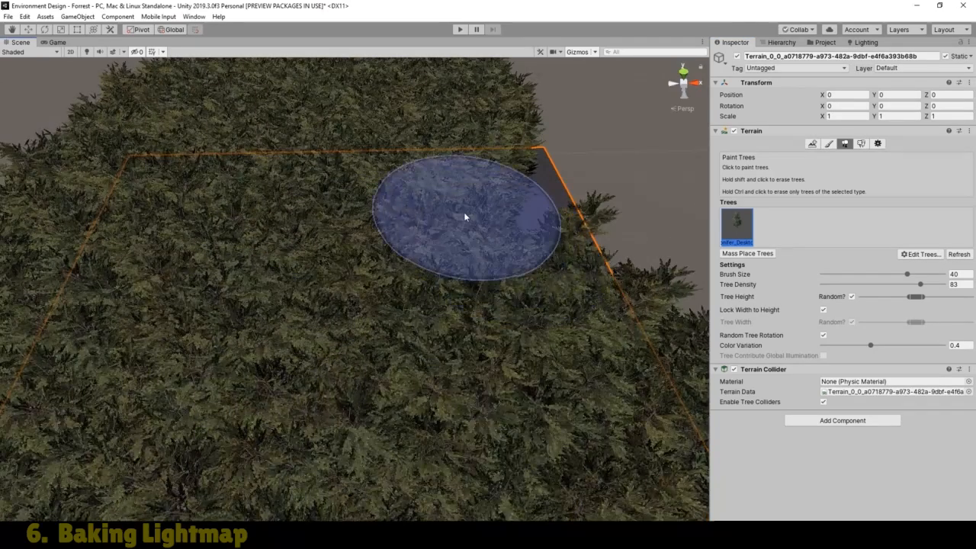
{"action": "left_click", "coordinate": [55, 41]}
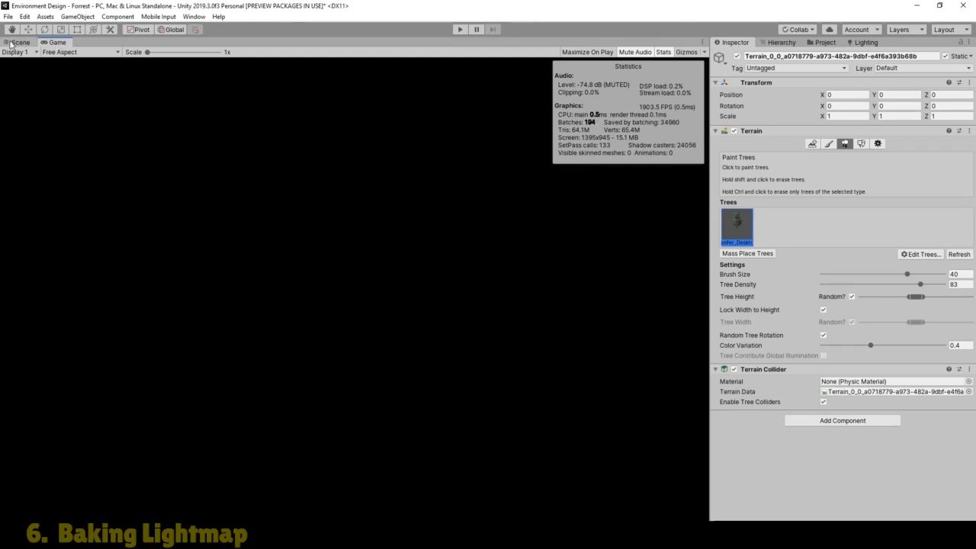
{"action": "left_click", "coordinate": [17, 42]}
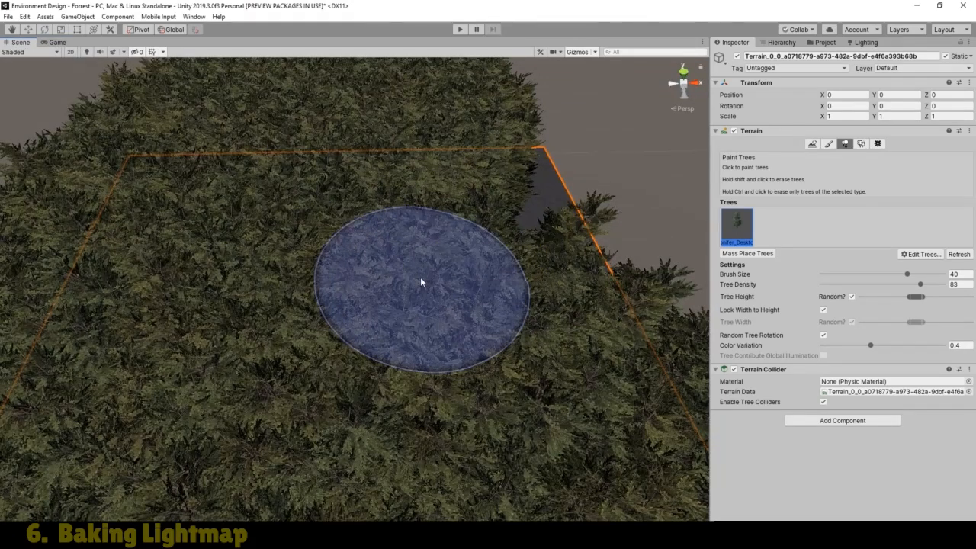
{"action": "key", "text": "ctrl+z"}
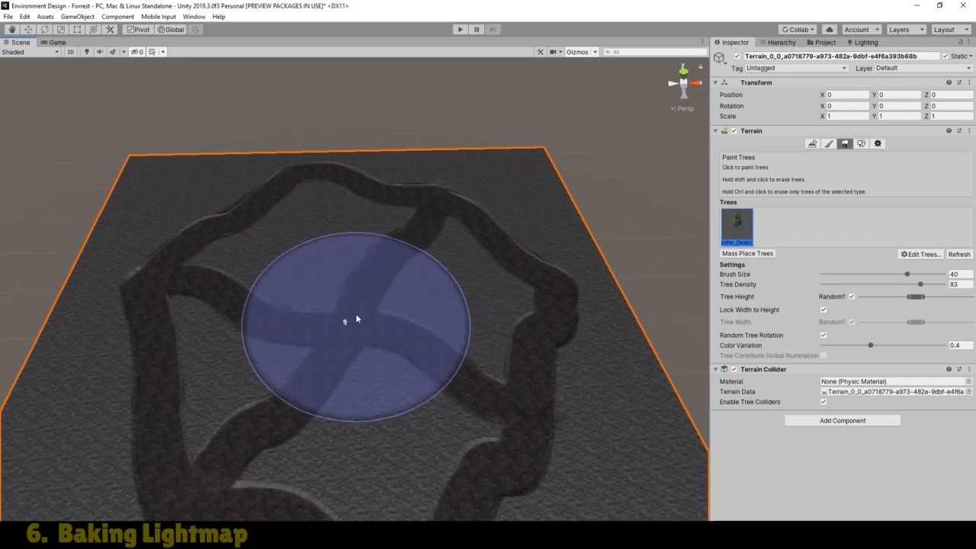
Set the tree painting Brush Size to 2.8 and the Tree Density to 12
{"action": "left_click_drag", "start_coordinate": [909, 278], "coordinate": [838, 276]}
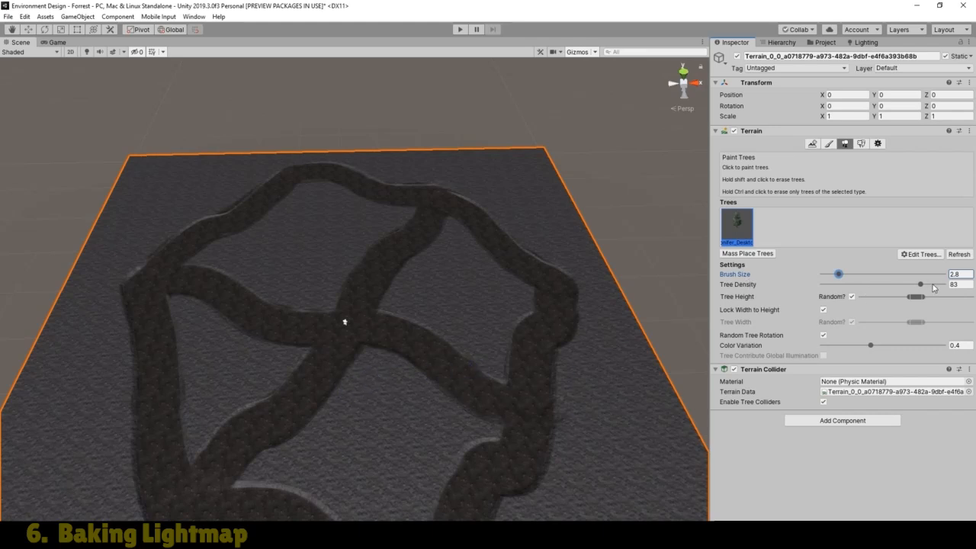
{"action": "left_click_drag", "start_coordinate": [921, 287], "coordinate": [823, 290]}
{"action": "left_click_drag", "start_coordinate": [823, 288], "coordinate": [825, 288]}
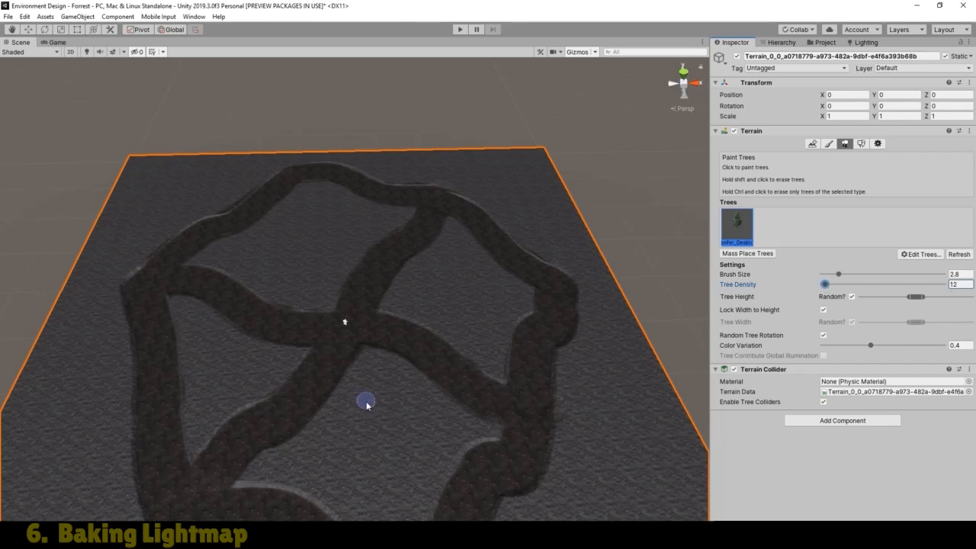
Paint eight scattered conifers on the wide terrain plot just below the central path crossing
{"action": "scroll", "coordinate": [366, 404], "scroll_direction": "up", "scroll_amount": 4}
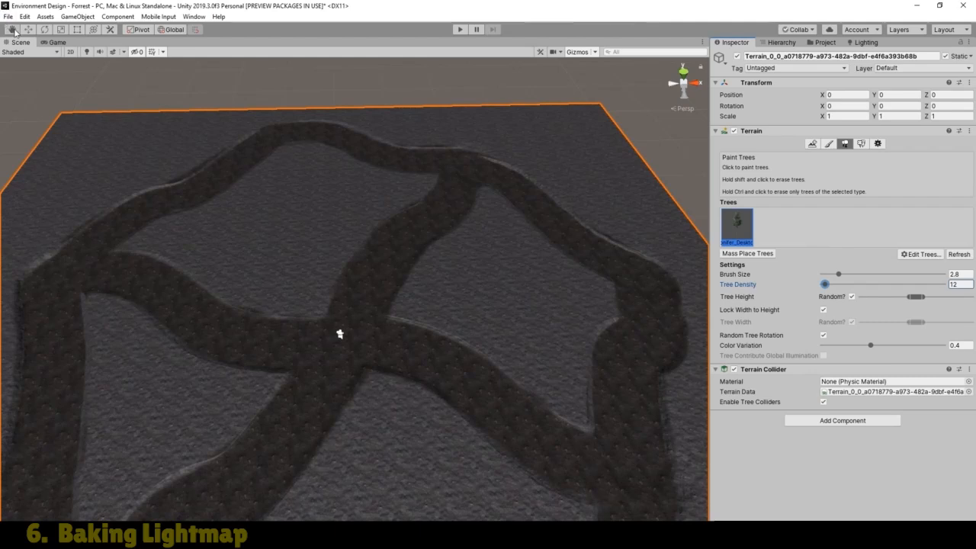
{"action": "left_click", "coordinate": [13, 29]}
{"action": "left_click_drag", "start_coordinate": [425, 371], "coordinate": [422, 266]}
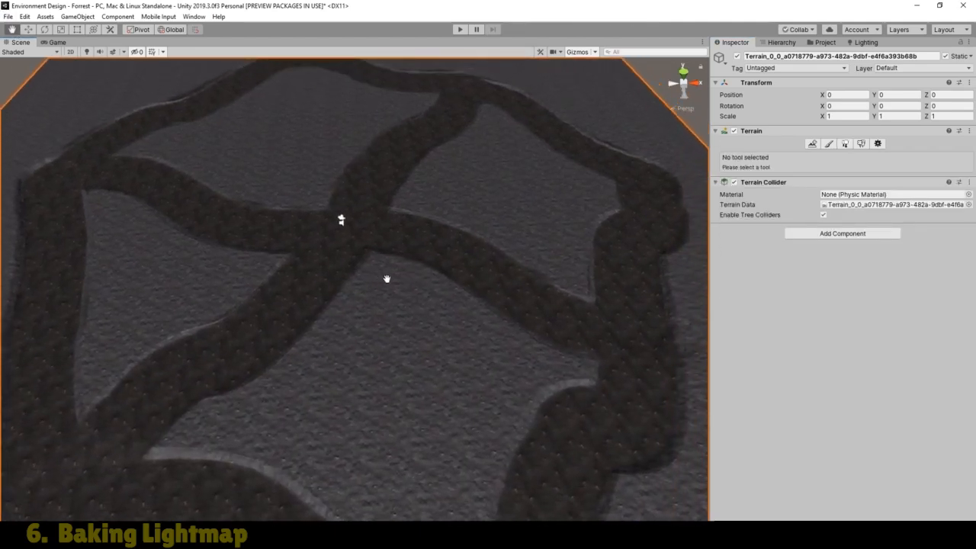
{"action": "left_click", "coordinate": [845, 144]}
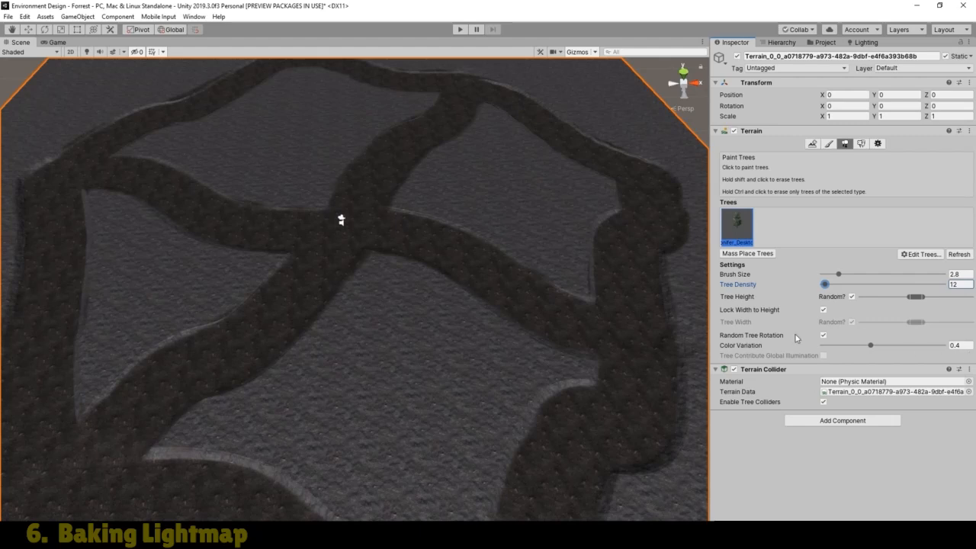
{"action": "left_click", "coordinate": [385, 294]}
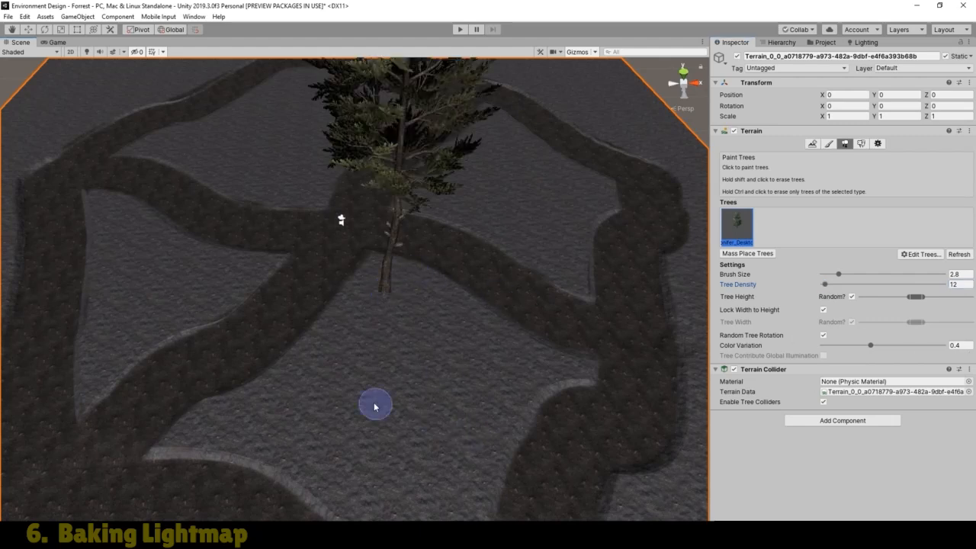
{"action": "left_click", "coordinate": [395, 330]}
{"action": "left_click", "coordinate": [332, 337]}
{"action": "left_click", "coordinate": [262, 406]}
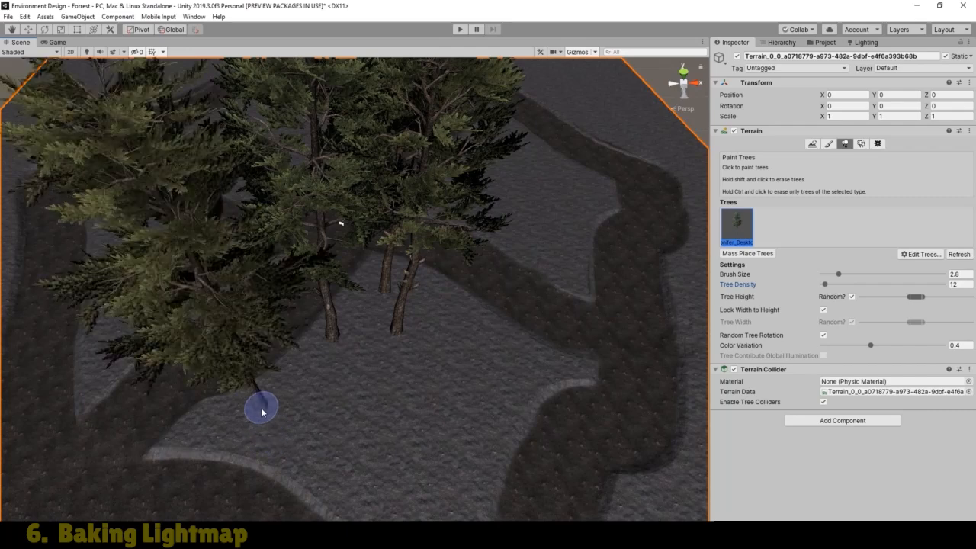
{"action": "left_click", "coordinate": [367, 393]}
{"action": "left_click", "coordinate": [321, 435]}
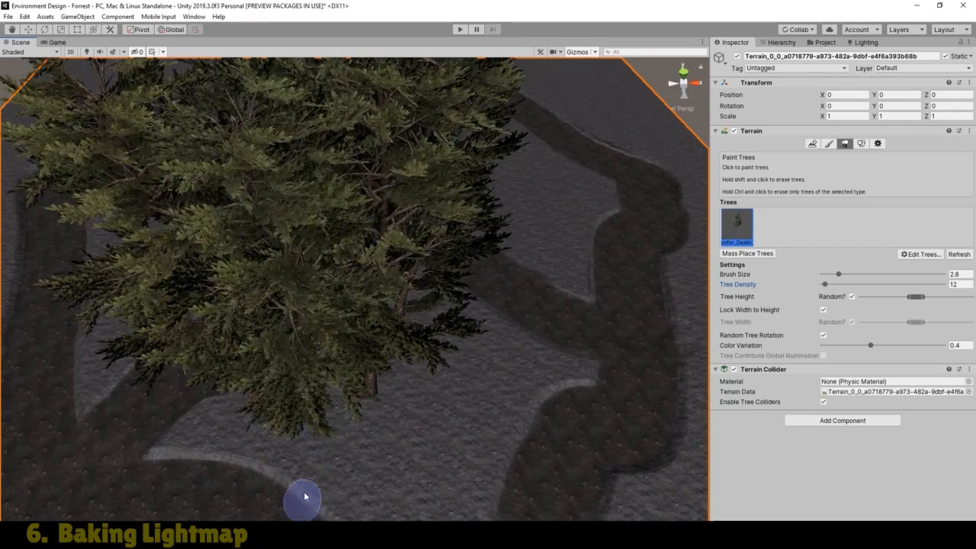
{"action": "left_click", "coordinate": [485, 349]}
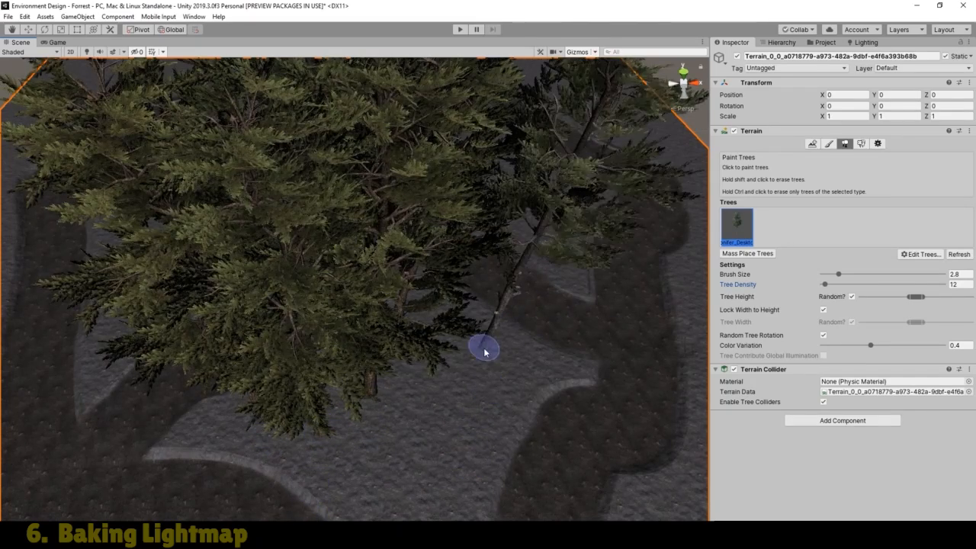
{"action": "left_click", "coordinate": [420, 421]}
Paint four spaced-out conifers on the bare triangular plot adjacent to the newly planted one
{"action": "left_click", "coordinate": [12, 30]}
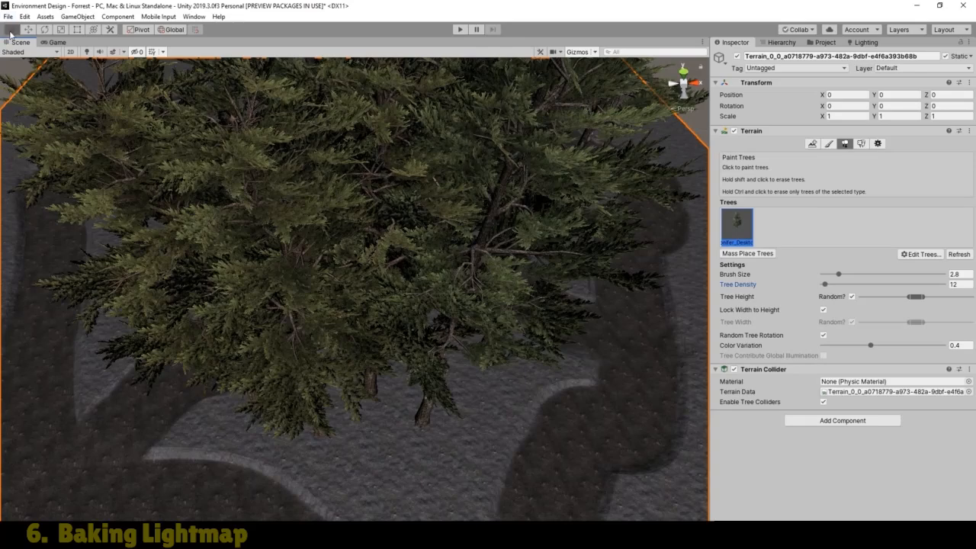
{"action": "left_click_drag", "start_coordinate": [255, 268], "coordinate": [485, 304]}
{"action": "mouse_move", "coordinate": [383, 315]}
{"action": "right_mouse_down"}
{"action": "mouse_move", "coordinate": [569, 292]}
{"action": "mouse_move", "coordinate": [442, 328]}
{"action": "mouse_move", "coordinate": [584, 279]}
{"action": "right_mouse_up"}
{"action": "left_click", "coordinate": [844, 145]}
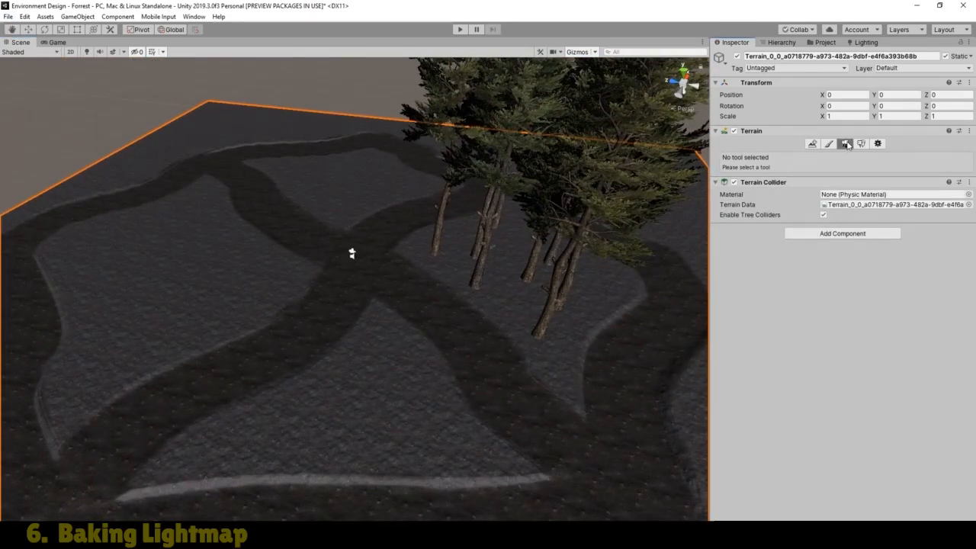
{"action": "left_click", "coordinate": [381, 328]}
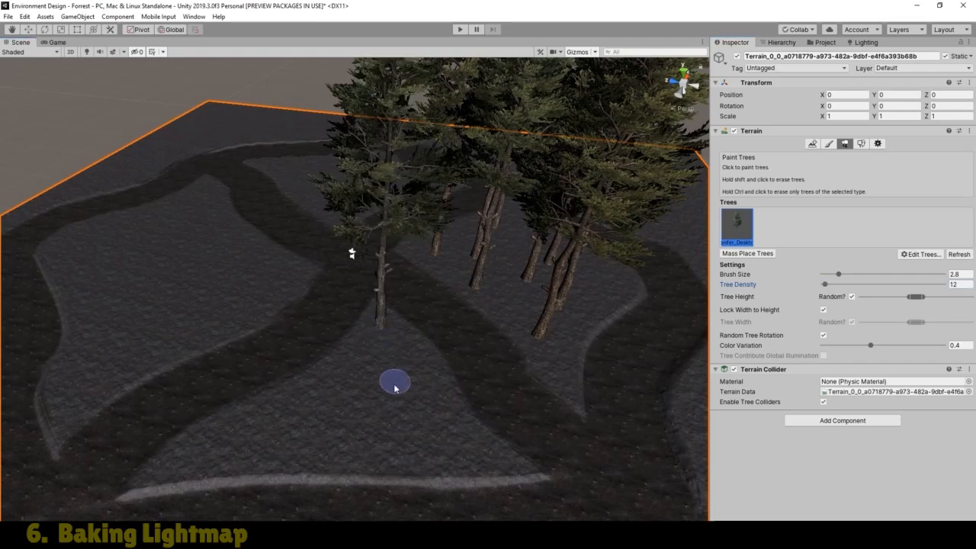
{"action": "left_click", "coordinate": [388, 404]}
{"action": "left_click", "coordinate": [472, 456]}
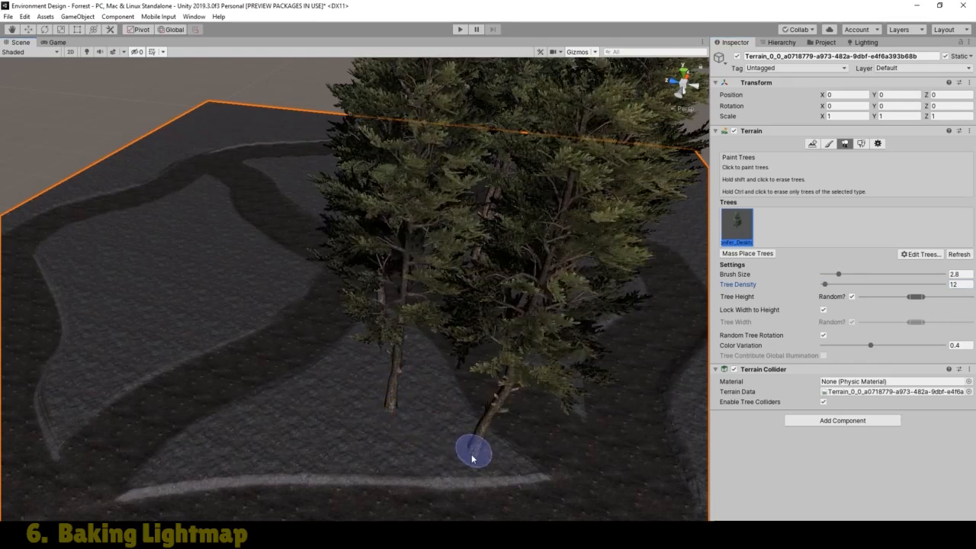
{"action": "left_click", "coordinate": [299, 439]}
Scatter conifers over the next bare plot, from the central crossing out to its curved outer edge
{"action": "left_click", "coordinate": [12, 29]}
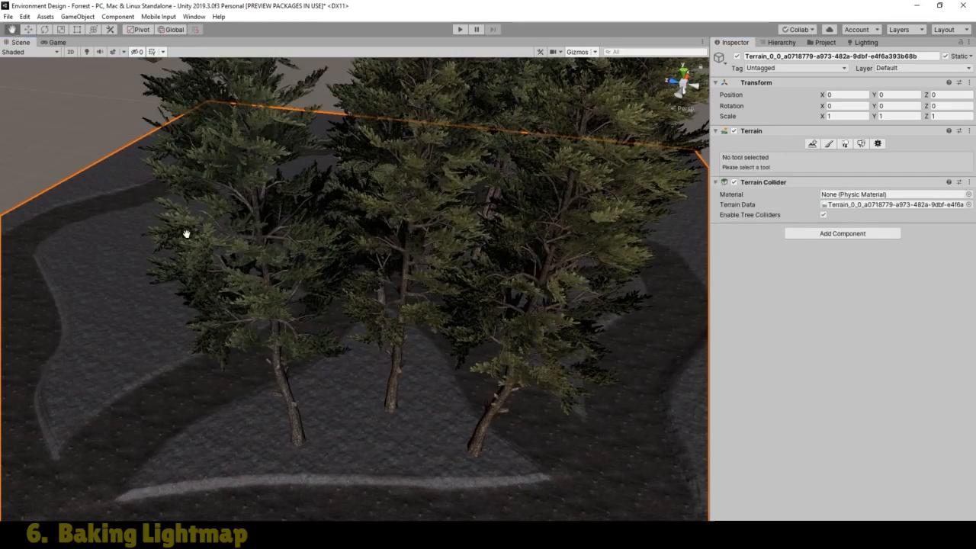
{"action": "mouse_move", "coordinate": [187, 236]}
{"action": "left_mouse_down"}
{"action": "mouse_move", "coordinate": [418, 327]}
{"action": "mouse_move", "coordinate": [466, 290]}
{"action": "mouse_move", "coordinate": [384, 368]}
{"action": "mouse_move", "coordinate": [544, 279]}
{"action": "left_mouse_up"}
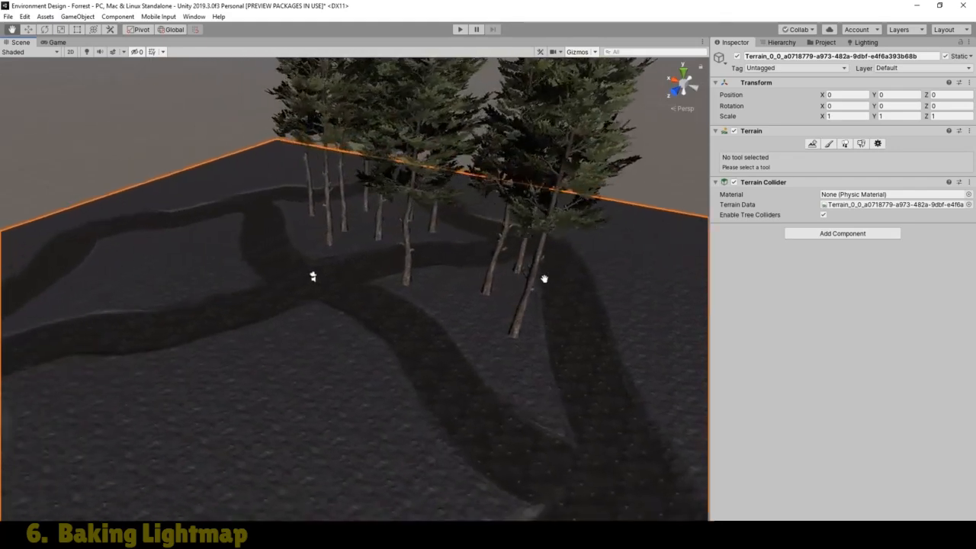
{"action": "scroll", "coordinate": [404, 355], "scroll_direction": "up", "scroll_amount": 6}
{"action": "left_click_drag", "start_coordinate": [405, 368], "coordinate": [419, 317]}
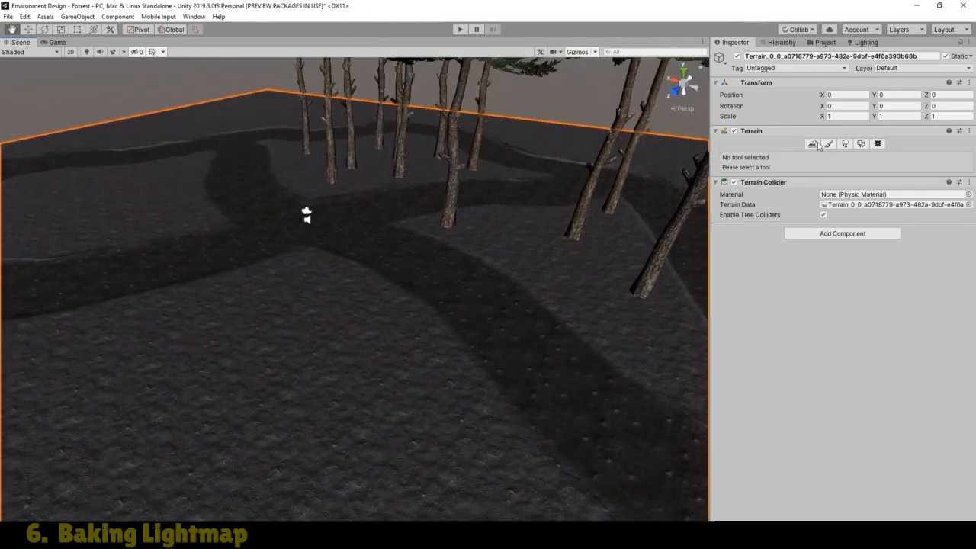
{"action": "left_click", "coordinate": [845, 143]}
{"action": "left_click", "coordinate": [296, 283]}
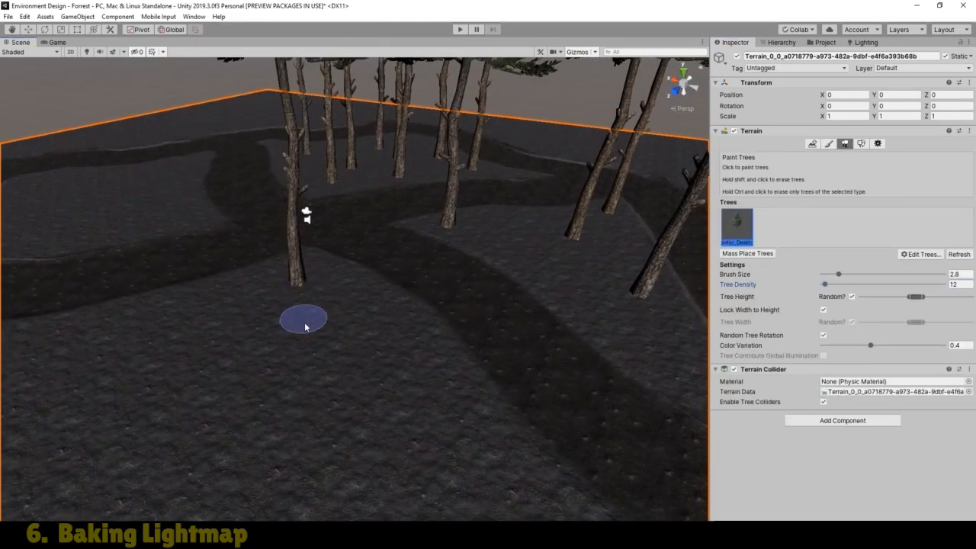
{"action": "left_click", "coordinate": [282, 400]}
{"action": "left_click", "coordinate": [420, 458]}
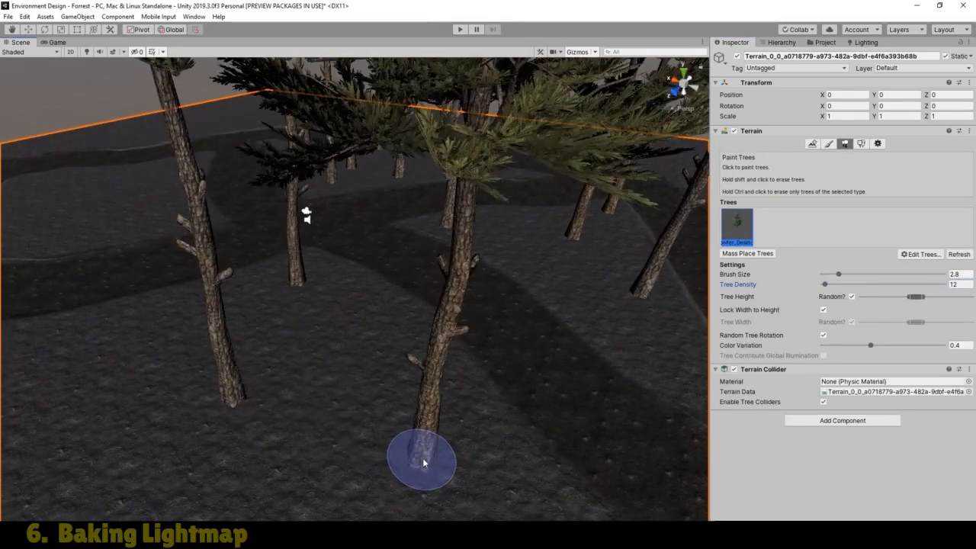
{"action": "left_click", "coordinate": [45, 412]}
{"action": "scroll", "coordinate": [250, 454], "scroll_direction": "down", "scroll_amount": 6}
{"action": "mouse_move", "coordinate": [302, 449]}
{"action": "left_mouse_down"}
{"action": "mouse_move", "coordinate": [102, 468]}
{"action": "mouse_move", "coordinate": [39, 401]}
{"action": "mouse_move", "coordinate": [65, 408]}
{"action": "mouse_move", "coordinate": [135, 392]}
{"action": "left_mouse_up"}
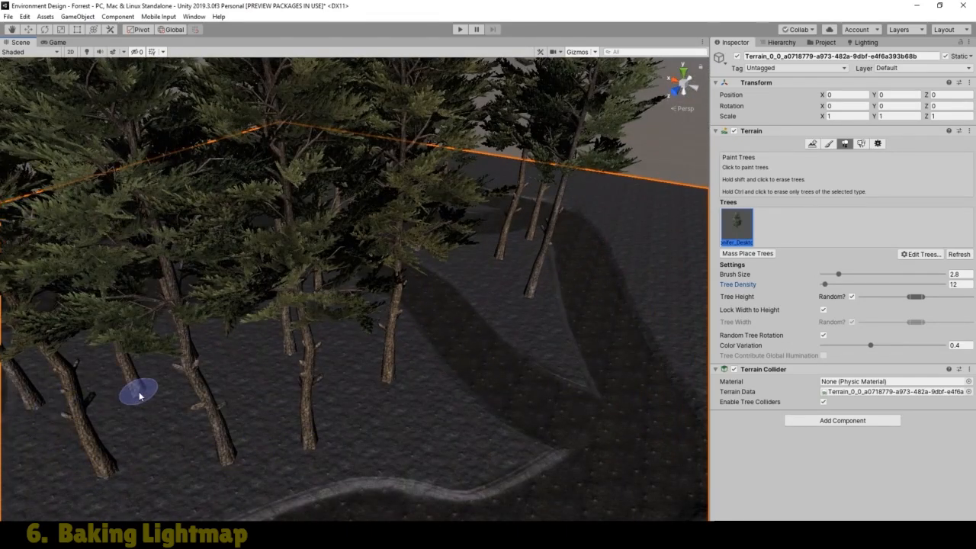
Fill the remaining bare plot beside the central crossing with a denser mix of single and clustered conifers
{"action": "left_click", "coordinate": [12, 29]}
{"action": "left_click_drag", "start_coordinate": [104, 210], "coordinate": [495, 281]}
{"action": "left_click_drag", "start_coordinate": [351, 279], "coordinate": [574, 252], "text": "alt"}
{"action": "left_click_drag", "start_coordinate": [305, 274], "coordinate": [585, 184]}
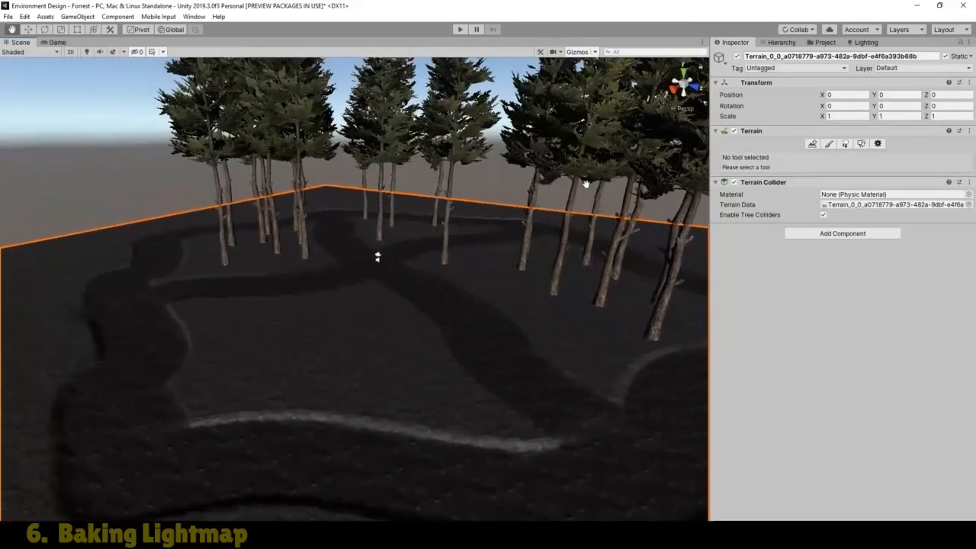
{"action": "left_click", "coordinate": [845, 143]}
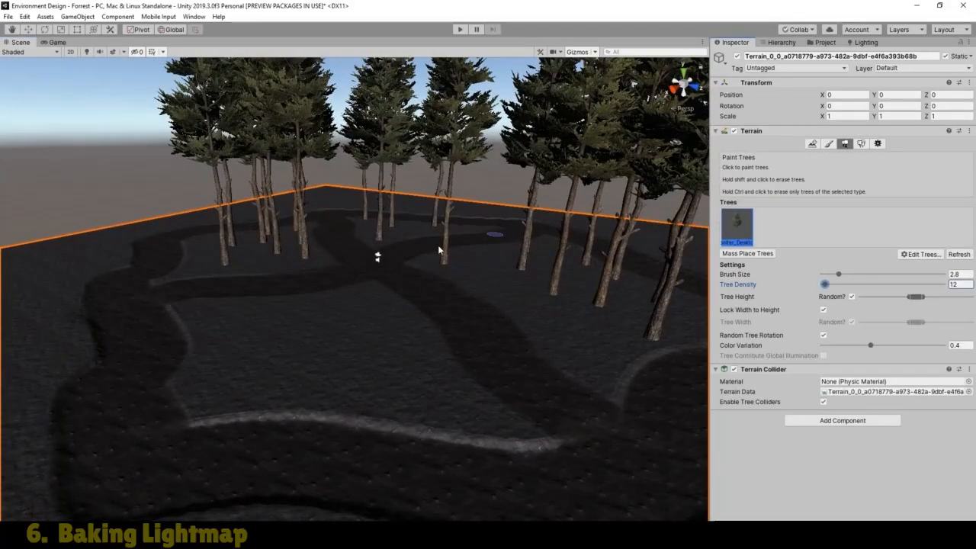
{"action": "left_click", "coordinate": [369, 304]}
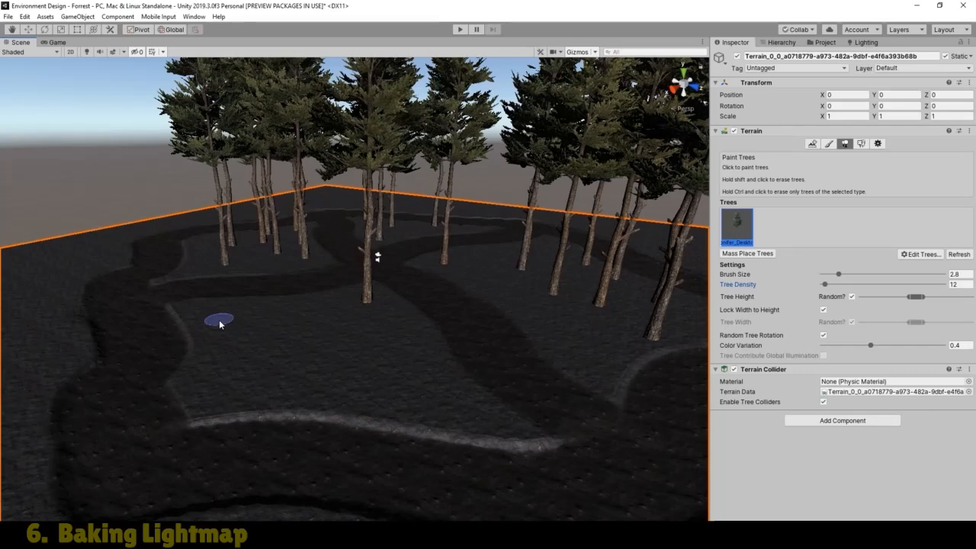
{"action": "left_click", "coordinate": [229, 343]}
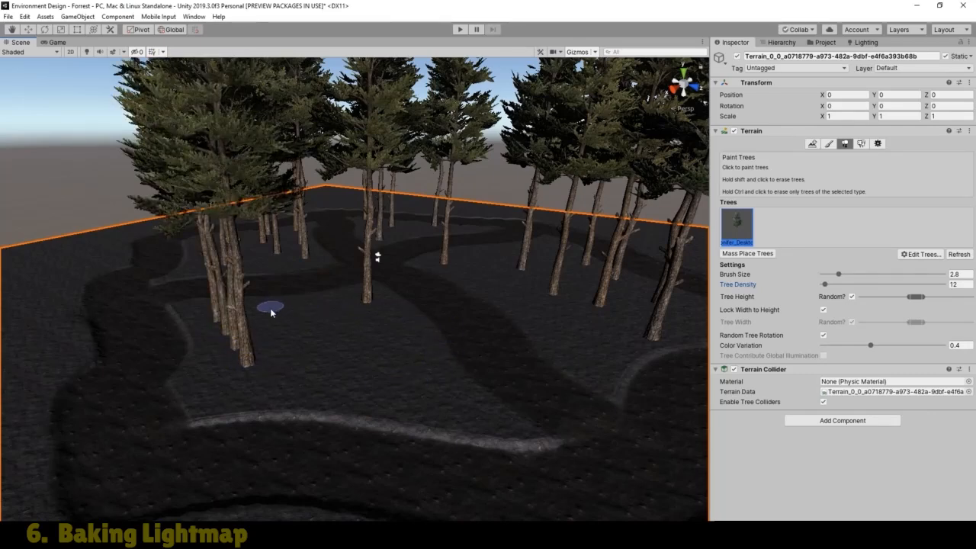
{"action": "mouse_move", "coordinate": [270, 312]}
{"action": "left_mouse_down"}
{"action": "mouse_move", "coordinate": [331, 327]}
{"action": "mouse_move", "coordinate": [316, 370]}
{"action": "mouse_move", "coordinate": [277, 414]}
{"action": "mouse_move", "coordinate": [221, 388]}
{"action": "left_mouse_up"}
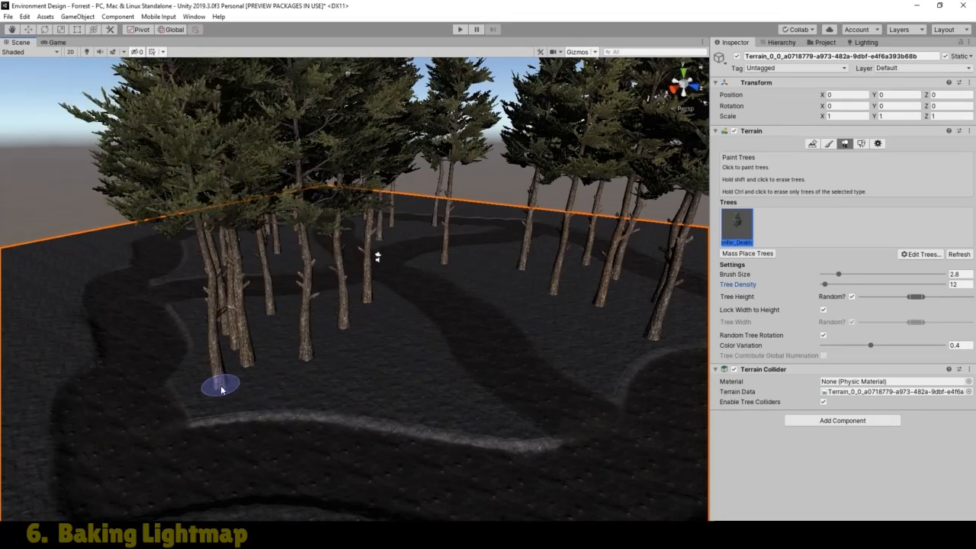
{"action": "left_click", "coordinate": [418, 390]}
{"action": "left_click", "coordinate": [382, 338]}
{"action": "left_click", "coordinate": [350, 389]}
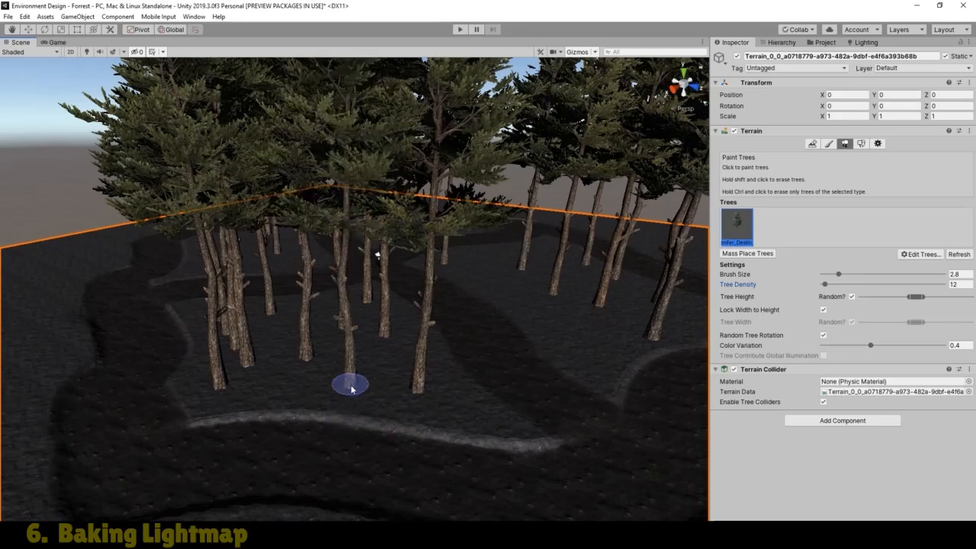
{"action": "left_click", "coordinate": [478, 412]}
{"action": "left_click", "coordinate": [302, 392]}
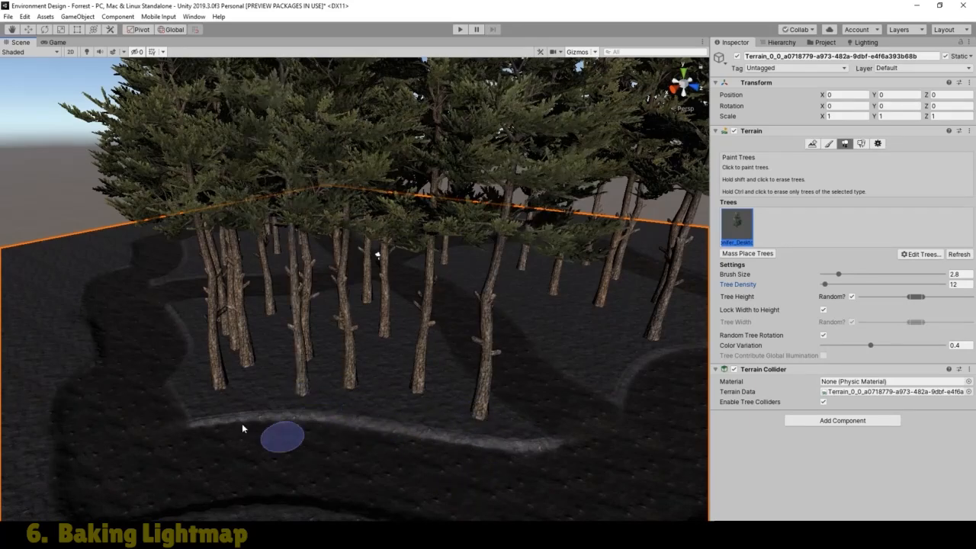
Play the scene in the Game view and walk forward through the forest to examine the trees and their shadows
{"action": "left_click", "coordinate": [13, 29]}
{"action": "left_click_drag", "start_coordinate": [409, 246], "coordinate": [196, 258]}
{"action": "right_click_drag", "start_coordinate": [309, 270], "coordinate": [149, 229]}
{"action": "left_click_drag", "start_coordinate": [309, 269], "coordinate": [223, 254]}
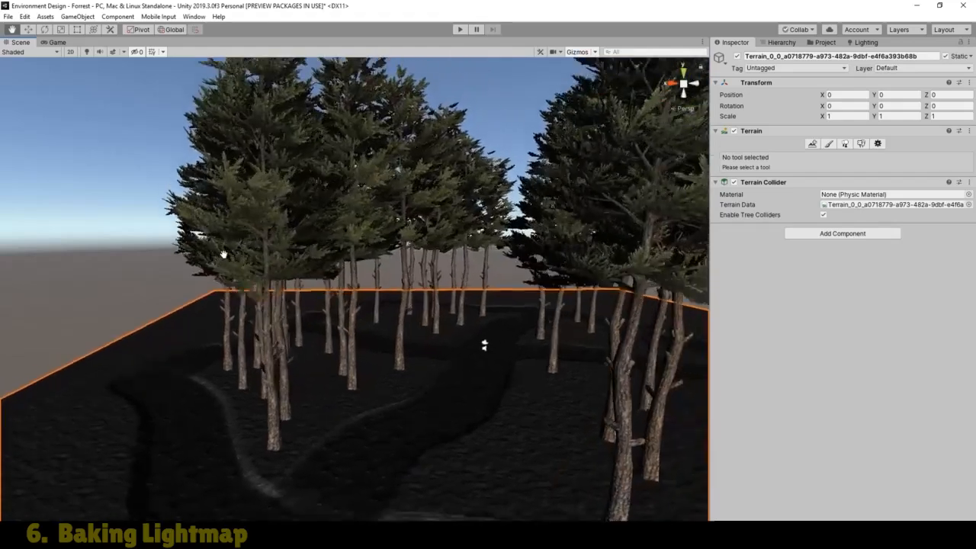
{"action": "right_click_drag", "start_coordinate": [330, 281], "coordinate": [342, 303]}
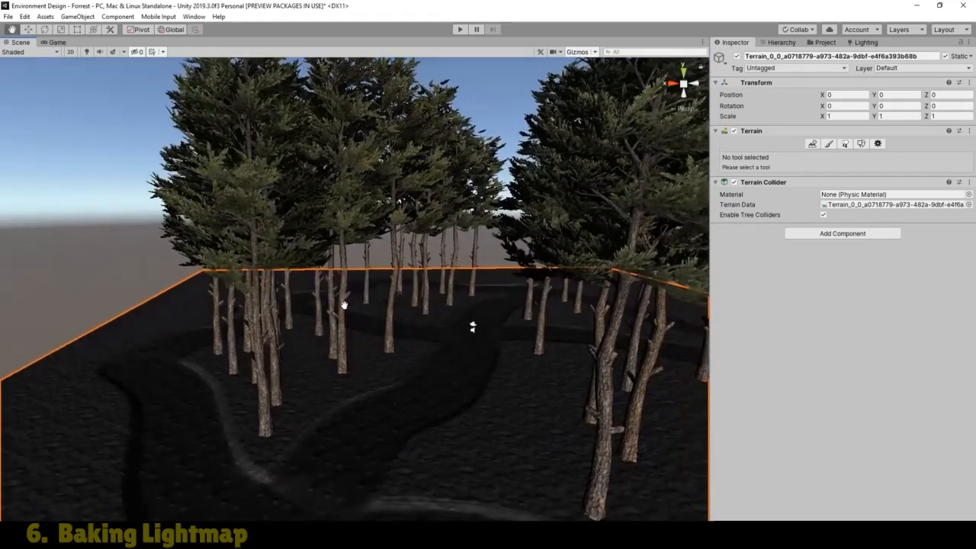
{"action": "left_click", "coordinate": [56, 43]}
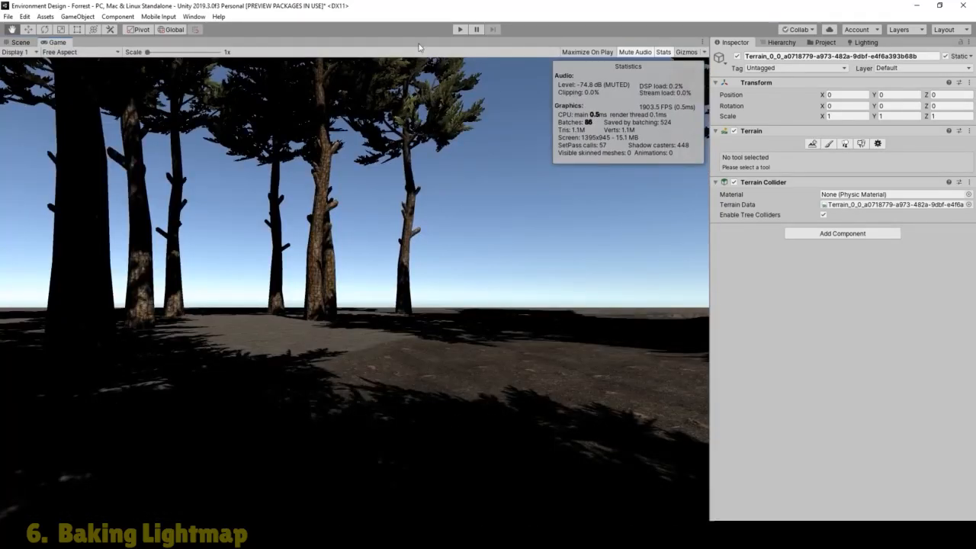
{"action": "left_click", "coordinate": [460, 29]}
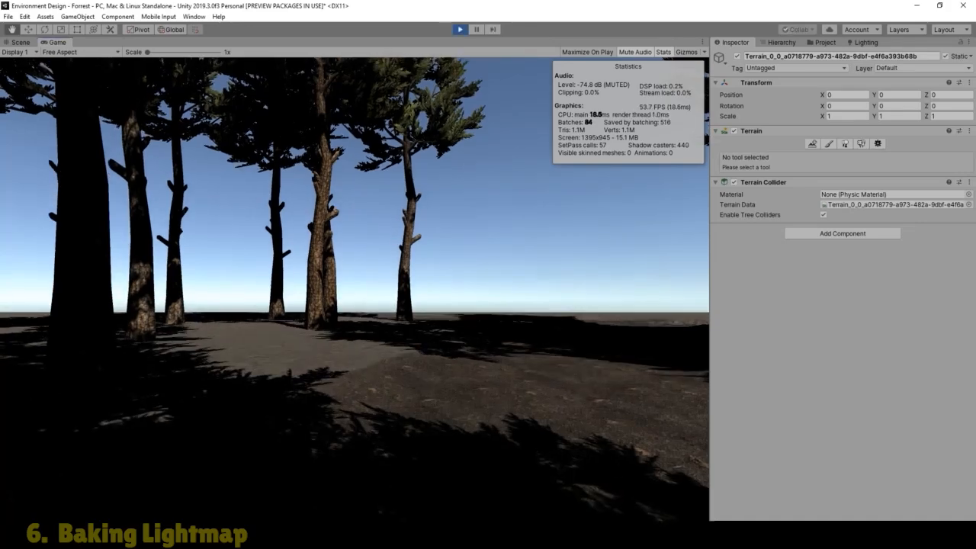
{"action": "key", "text": "w"}
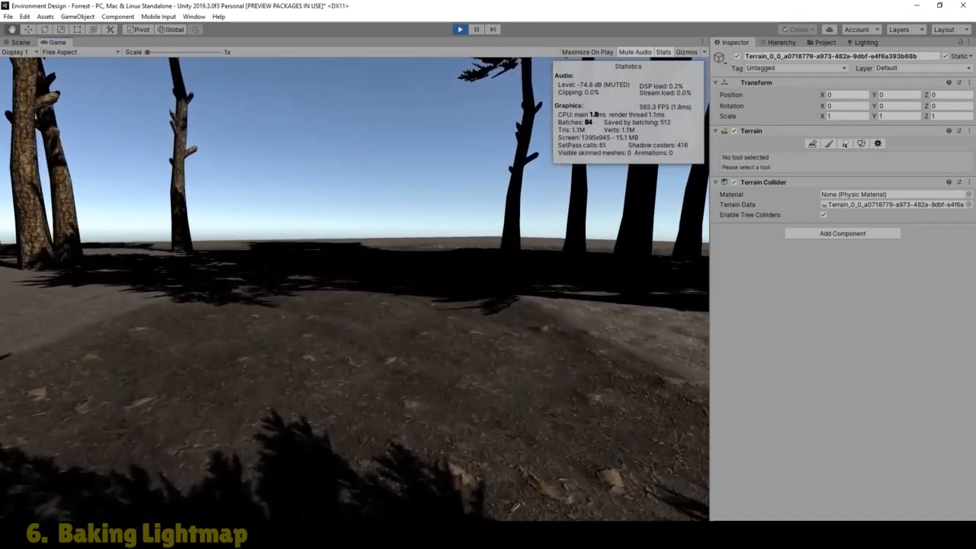
{"action": "key", "text": "w"}
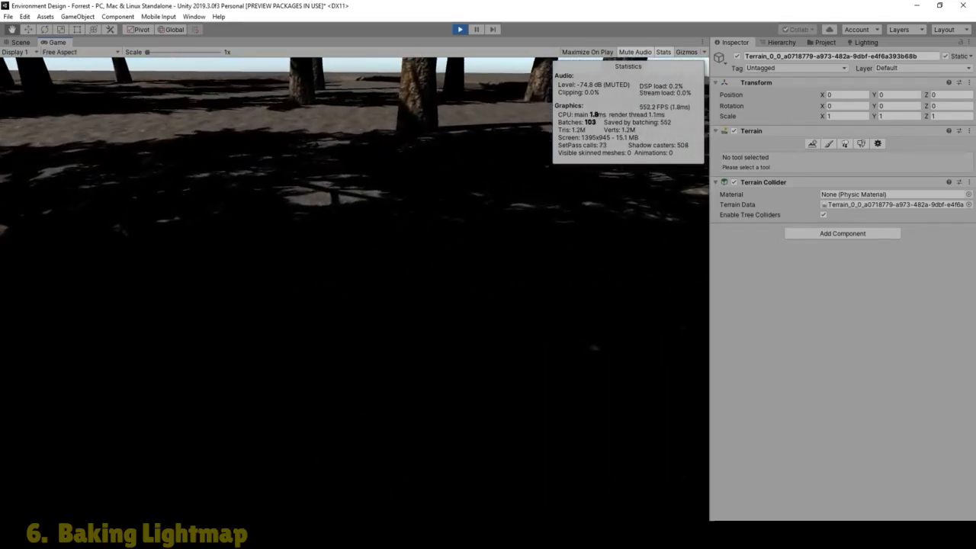
{"action": "key", "text": "w"}
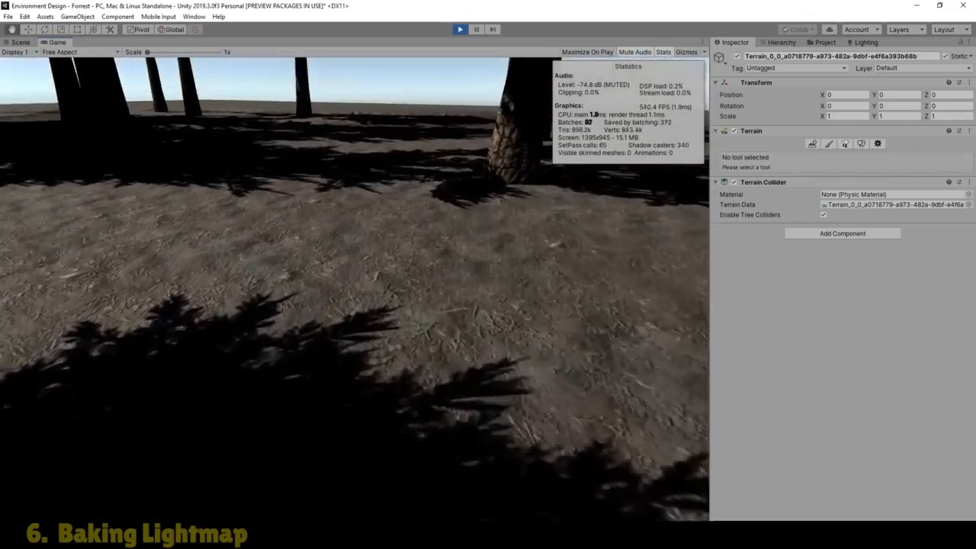
{"action": "key", "text": "w"}
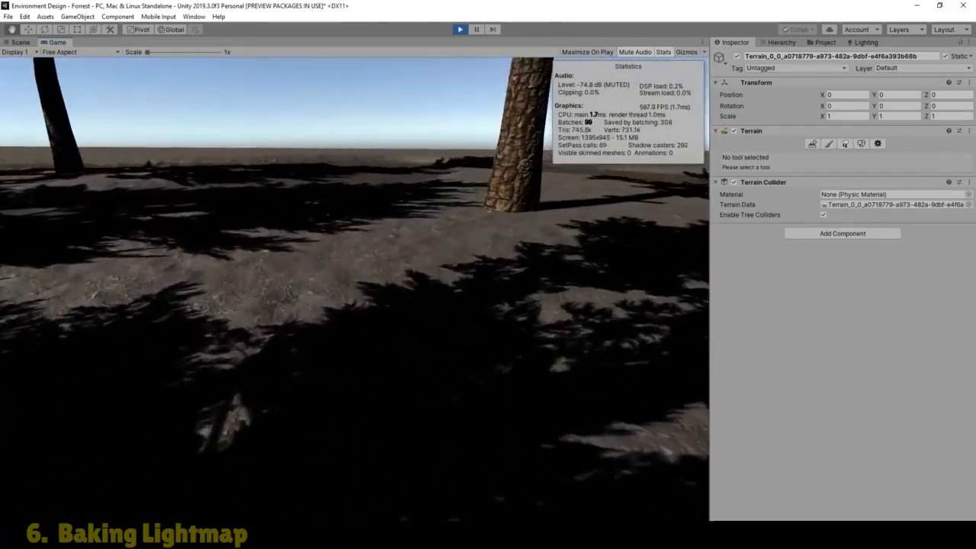
{"action": "key", "text": "w"}
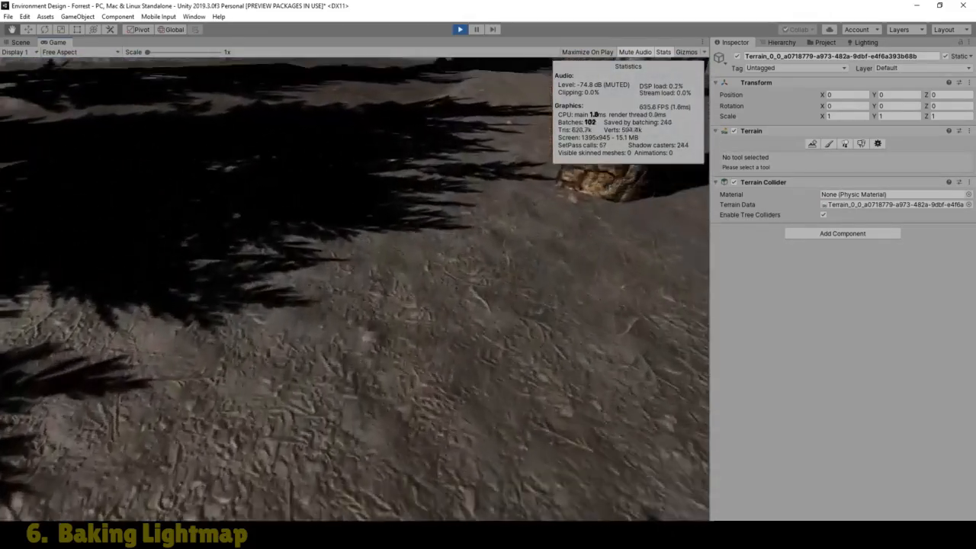
{"action": "key", "text": "w"}
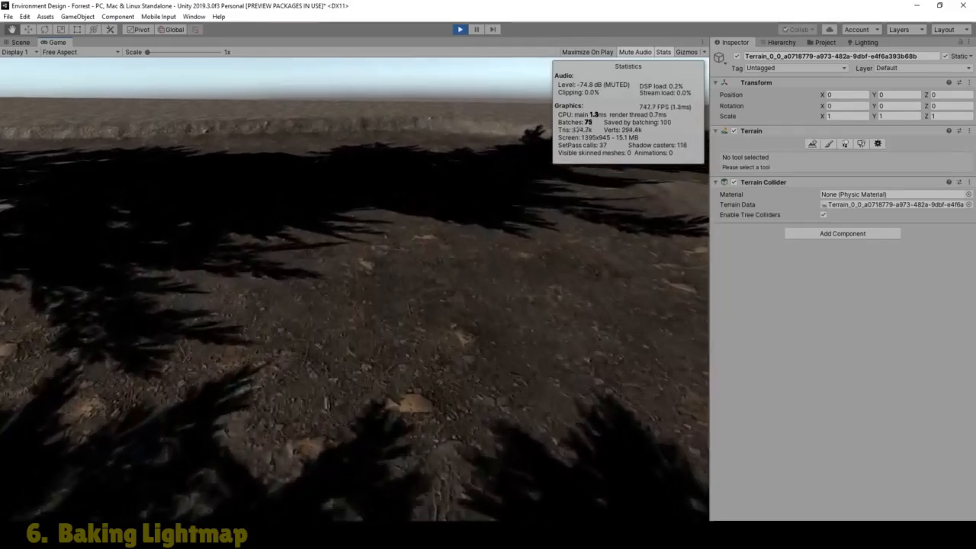
{"action": "key", "text": "w"}
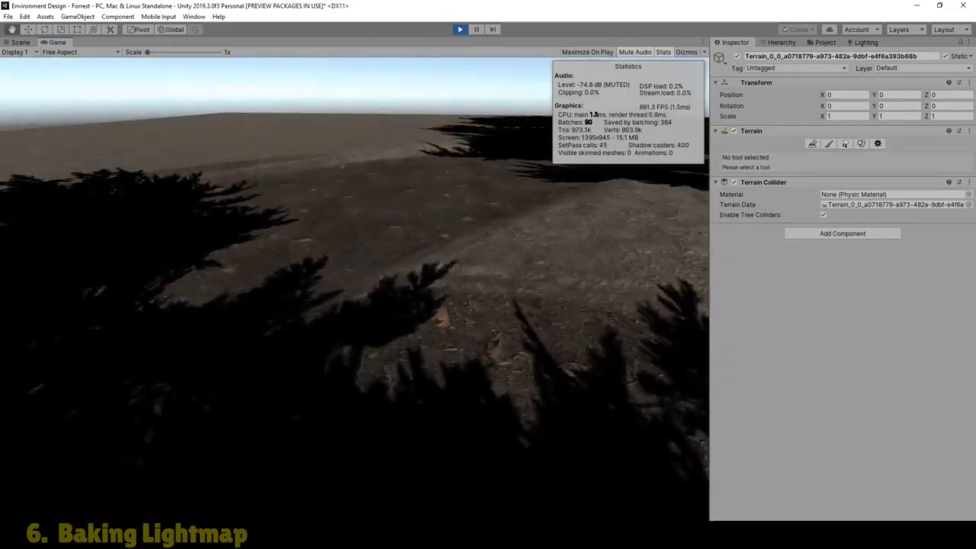
Continue walking through the forest, look up at the tree canopy, and stop the play test to return to the Scene view
{"action": "key", "text": "w"}
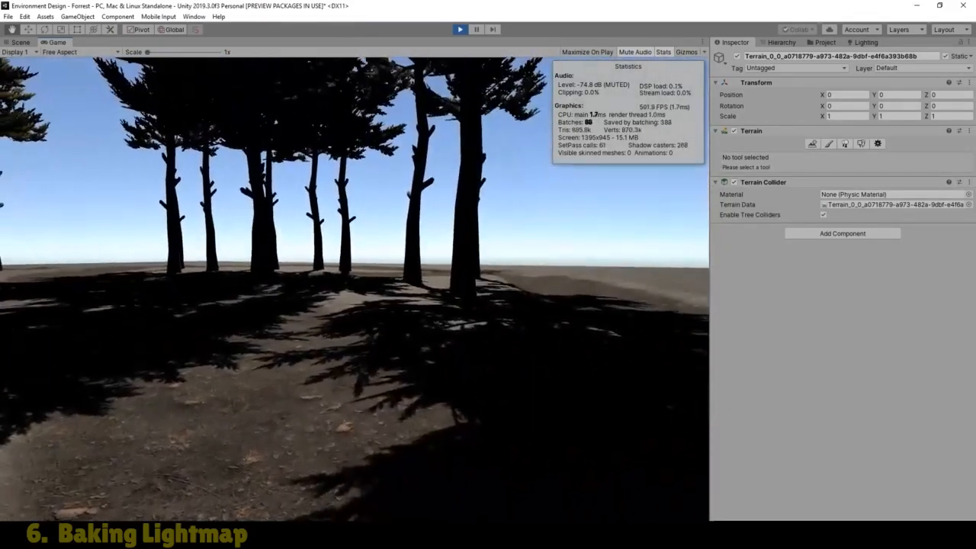
{"action": "key", "text": "w"}
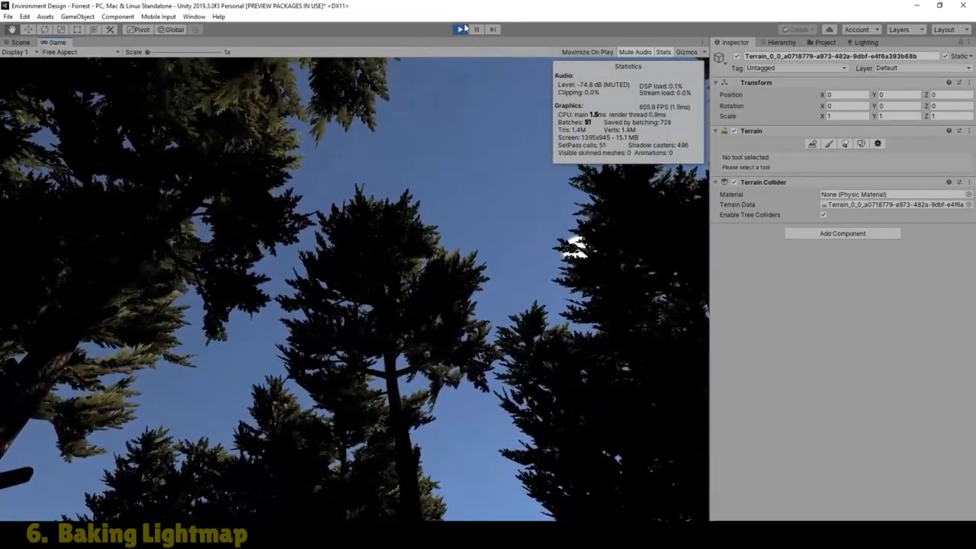
{"action": "left_click", "coordinate": [461, 29]}
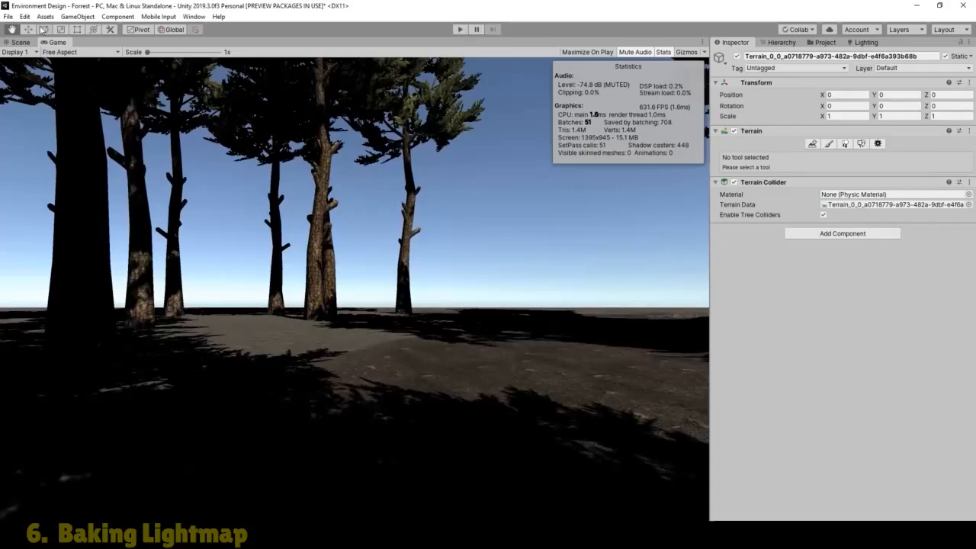
{"action": "left_click", "coordinate": [18, 42]}
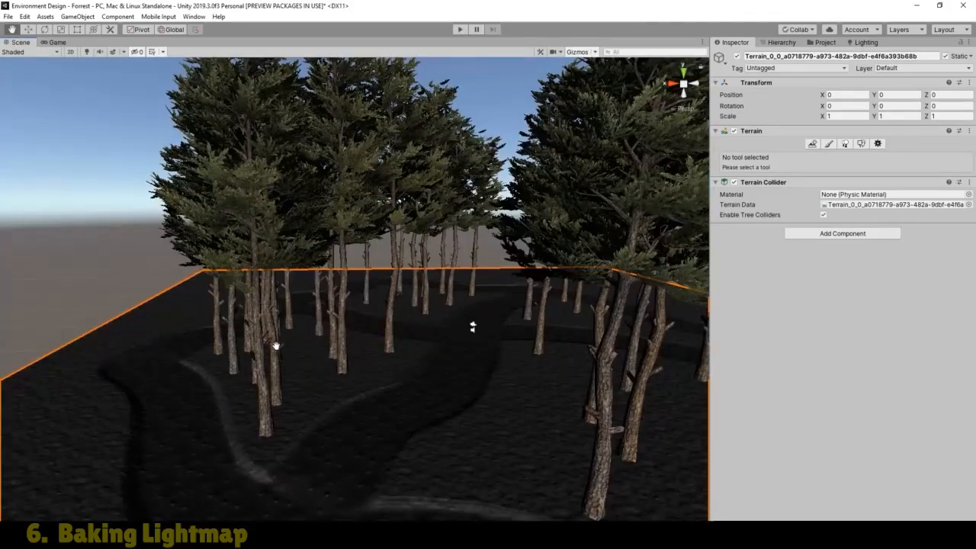
Erase three closely spaced conifers from the front part of the plot, near its pointed corner
{"action": "left_click_drag", "start_coordinate": [473, 327], "coordinate": [295, 307], "text": "alt"}
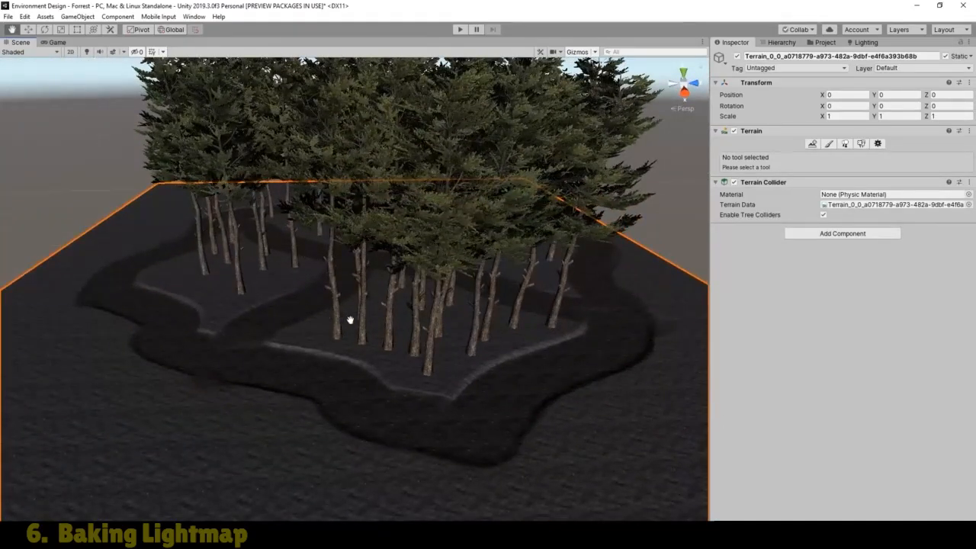
{"action": "scroll", "coordinate": [427, 343], "scroll_direction": "up", "scroll_amount": 5}
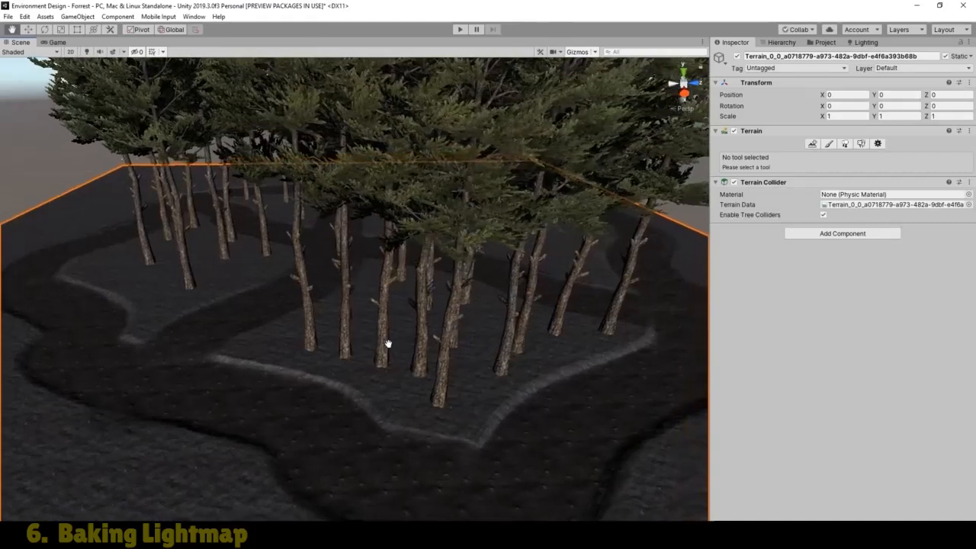
{"action": "left_click", "coordinate": [844, 144]}
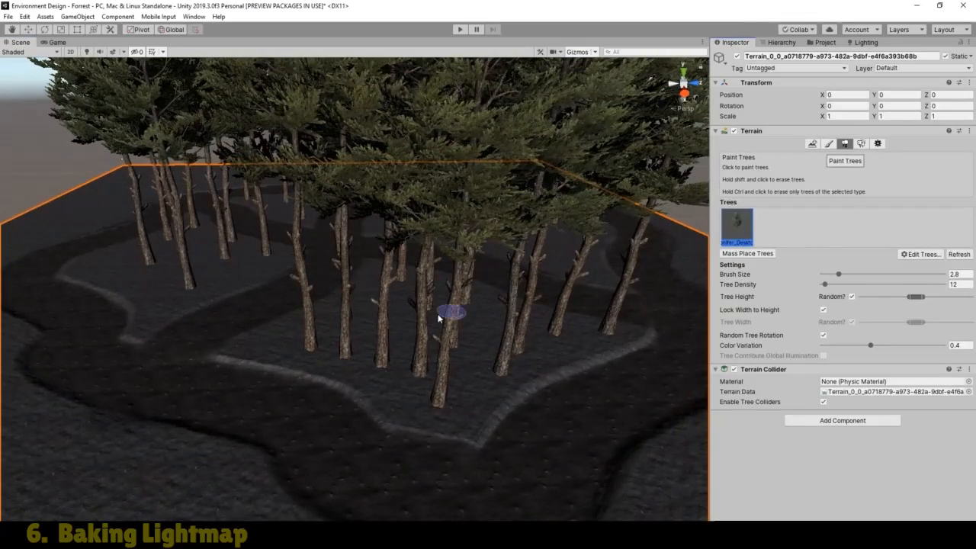
{"action": "left_click", "coordinate": [339, 351]}
{"action": "left_click", "coordinate": [418, 374], "text": "shift"}
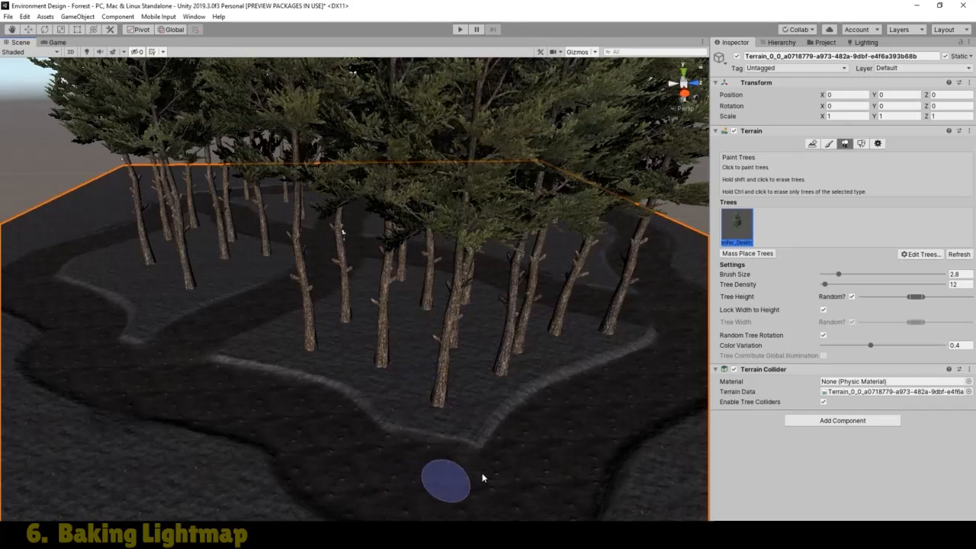
{"action": "left_click", "coordinate": [447, 406], "text": "shift"}
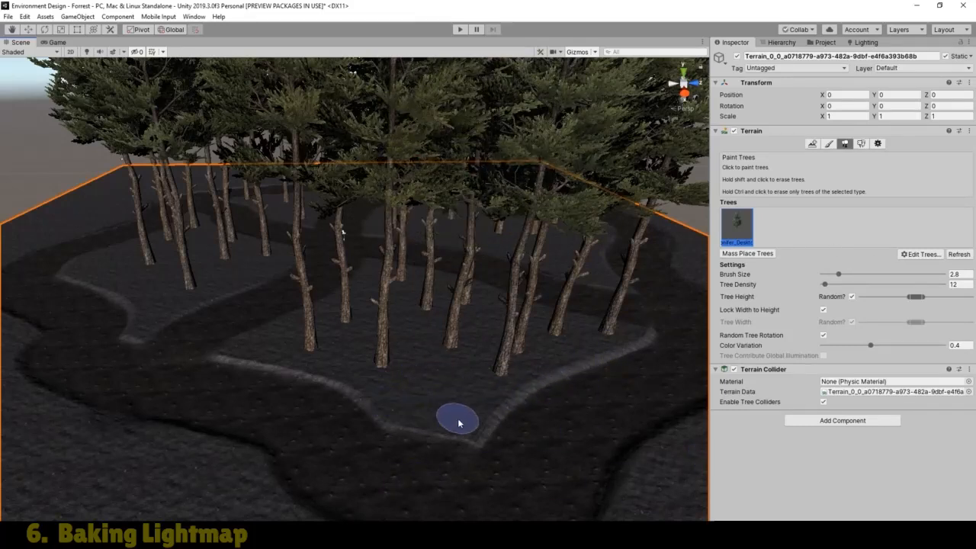
Plant a replacement conifer near the plot's pointed corner, erasing and repainting it until one stands slightly in from the path edge
{"action": "left_click", "coordinate": [458, 425]}
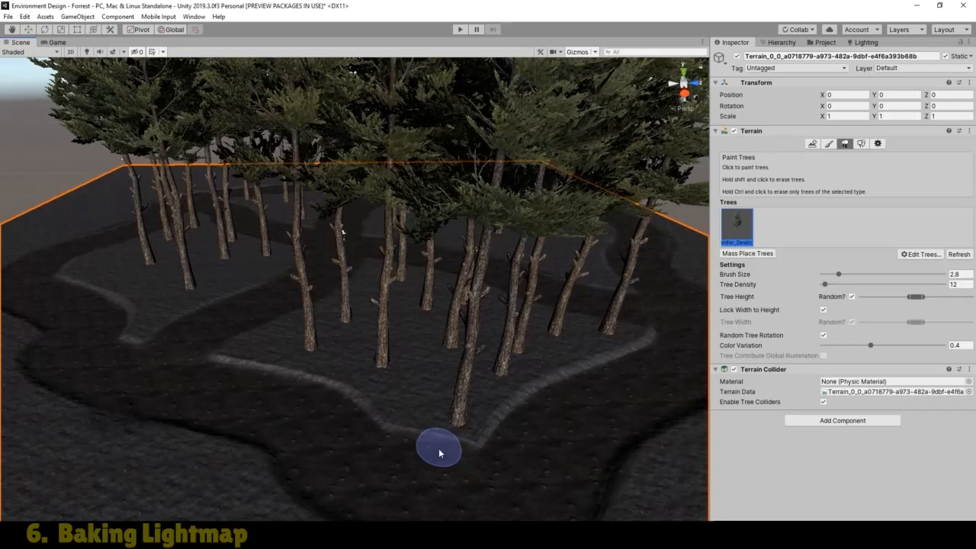
{"action": "left_click", "coordinate": [450, 424], "text": "shift"}
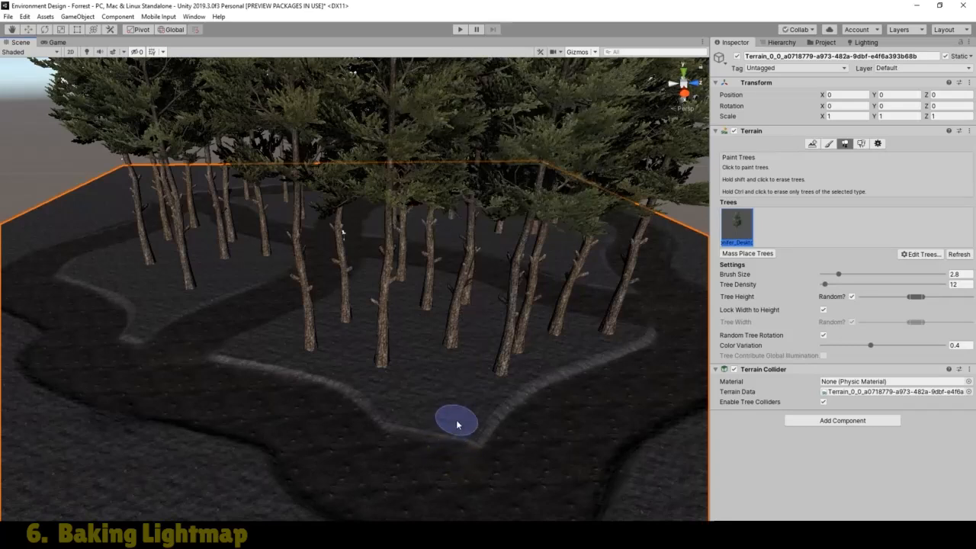
{"action": "left_click", "coordinate": [391, 424]}
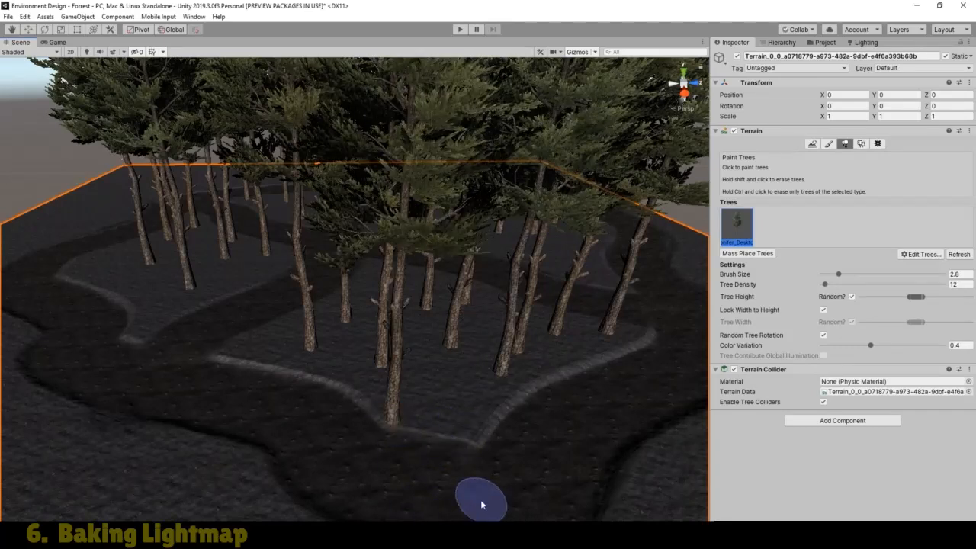
{"action": "left_click", "coordinate": [394, 425], "text": "shift"}
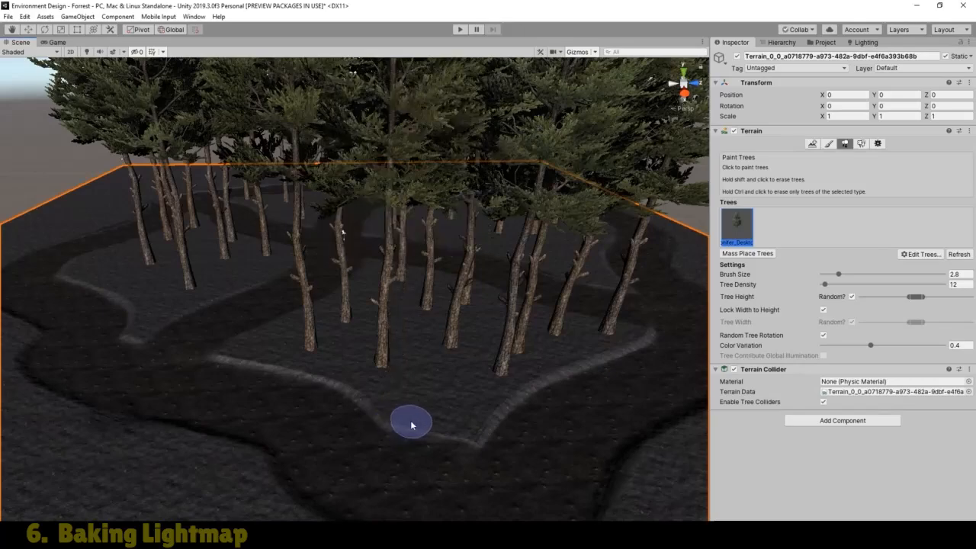
{"action": "left_click", "coordinate": [410, 420]}
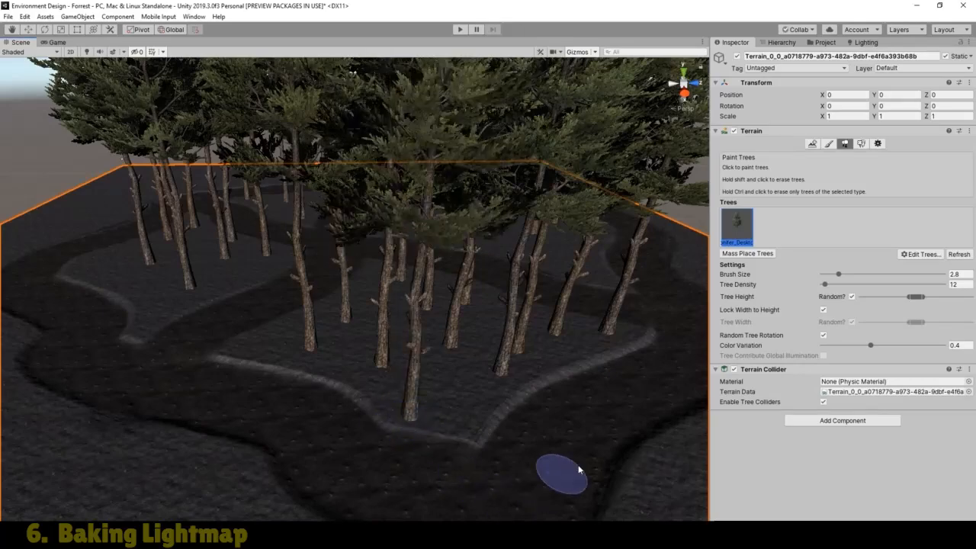
Paint a single conifer on the bare outer corner of the plot, close to the bend in the path
{"action": "left_click", "coordinate": [13, 29]}
{"action": "left_click_drag", "start_coordinate": [301, 244], "coordinate": [636, 251]}
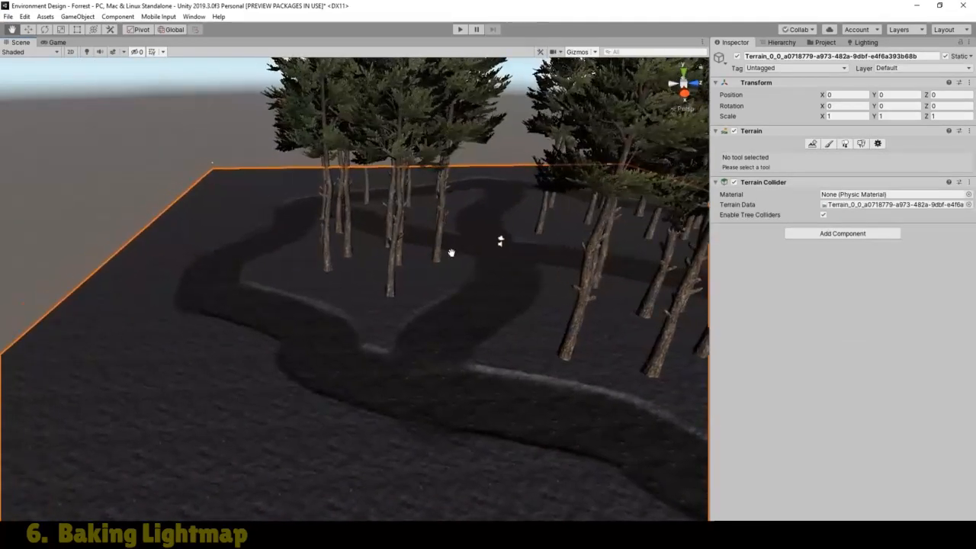
{"action": "right_click_drag", "start_coordinate": [106, 282], "coordinate": [407, 259]}
{"action": "left_click_drag", "start_coordinate": [343, 285], "coordinate": [532, 214]}
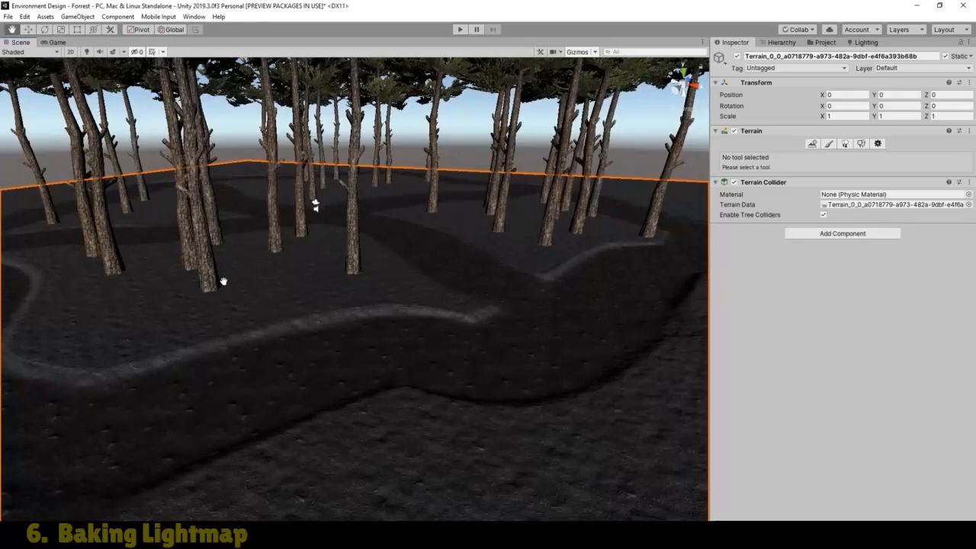
{"action": "left_click_drag", "start_coordinate": [223, 281], "coordinate": [229, 347]}
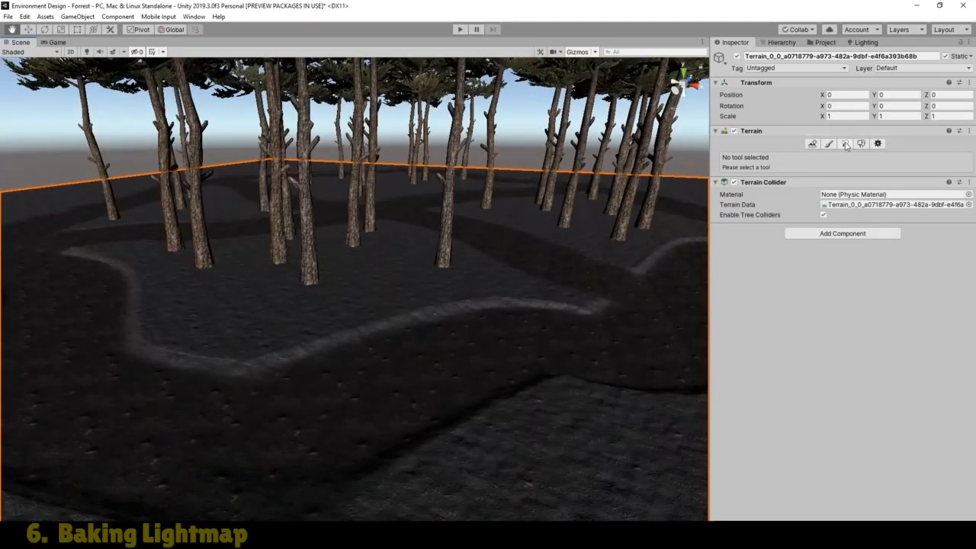
{"action": "left_click", "coordinate": [845, 143]}
{"action": "left_click", "coordinate": [198, 334]}
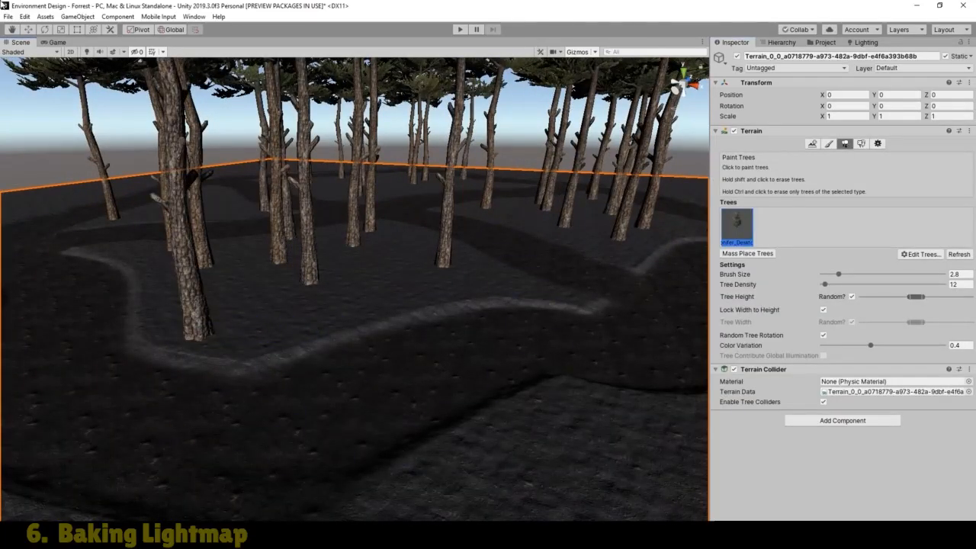
Examine the tree spacing across the plots from several sides of the terrain
{"action": "left_click", "coordinate": [12, 29]}
{"action": "left_click_drag", "start_coordinate": [148, 208], "coordinate": [446, 322]}
{"action": "right_click_drag", "start_coordinate": [350, 321], "coordinate": [489, 311]}
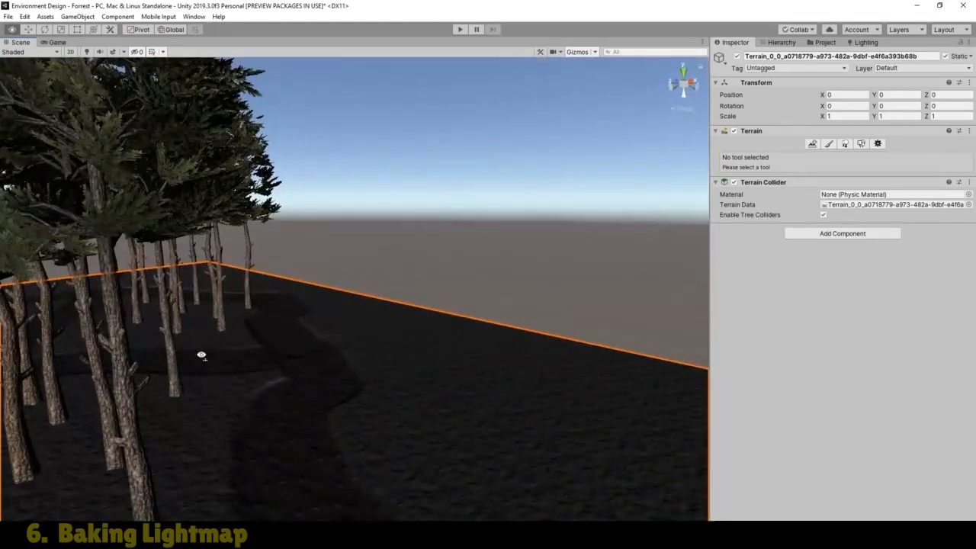
{"action": "right_click_drag", "start_coordinate": [201, 354], "coordinate": [194, 353]}
{"action": "left_click_drag", "start_coordinate": [194, 353], "coordinate": [481, 307]}
{"action": "scroll", "coordinate": [405, 357], "scroll_direction": "up", "scroll_amount": 3}
{"action": "scroll", "coordinate": [405, 357], "scroll_direction": "up", "scroll_amount": 3}
{"action": "right_click_drag", "start_coordinate": [407, 334], "coordinate": [538, 325]}
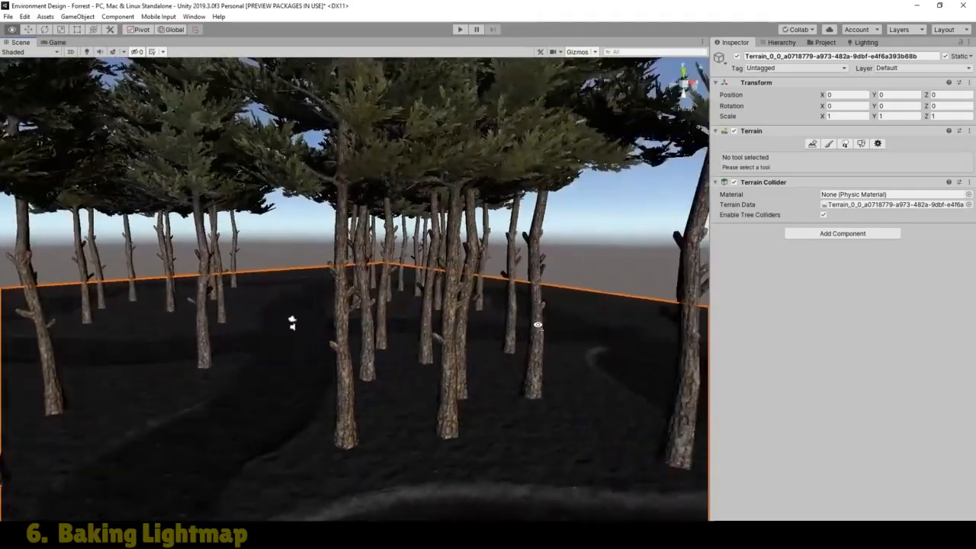
Erase the front conifer of the tight cluster in the middle of the plot and check the remaining spacing
{"action": "left_click_drag", "start_coordinate": [538, 325], "coordinate": [418, 370]}
{"action": "right_click_drag", "start_coordinate": [419, 371], "coordinate": [372, 382]}
{"action": "left_click_drag", "start_coordinate": [372, 382], "coordinate": [94, 442]}
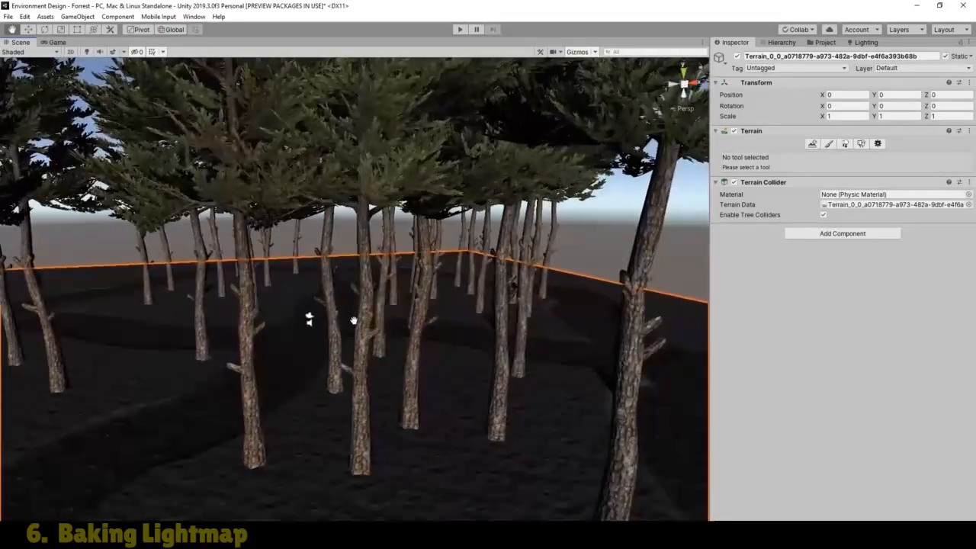
{"action": "right_click_drag", "start_coordinate": [353, 322], "coordinate": [335, 389]}
{"action": "left_click_drag", "start_coordinate": [398, 339], "coordinate": [471, 273]}
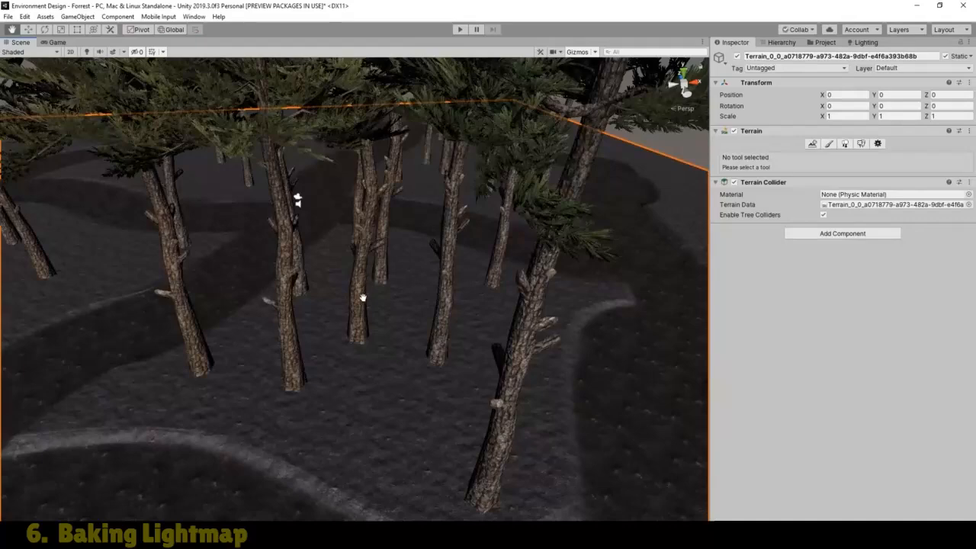
{"action": "left_click", "coordinate": [843, 144]}
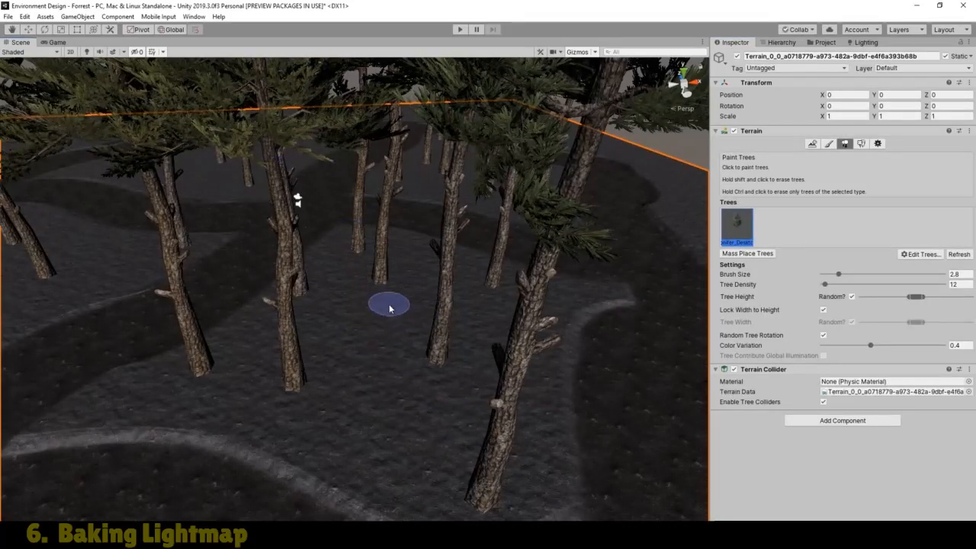
{"action": "scroll", "coordinate": [388, 309], "scroll_direction": "down", "scroll_amount": 4}
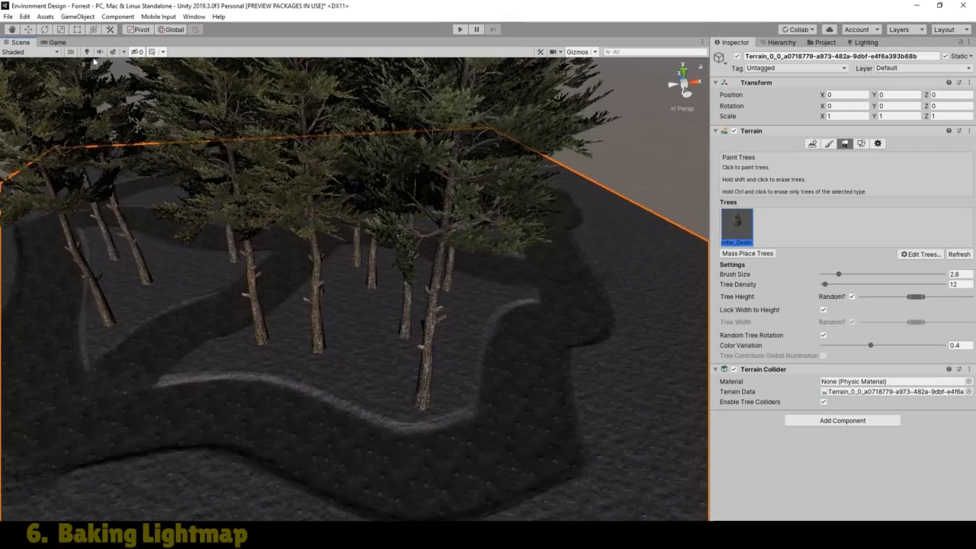
Play the scene again in the Game view and walk through the thinned forest to examine its trees, paths and shadows
{"action": "left_click", "coordinate": [55, 42]}
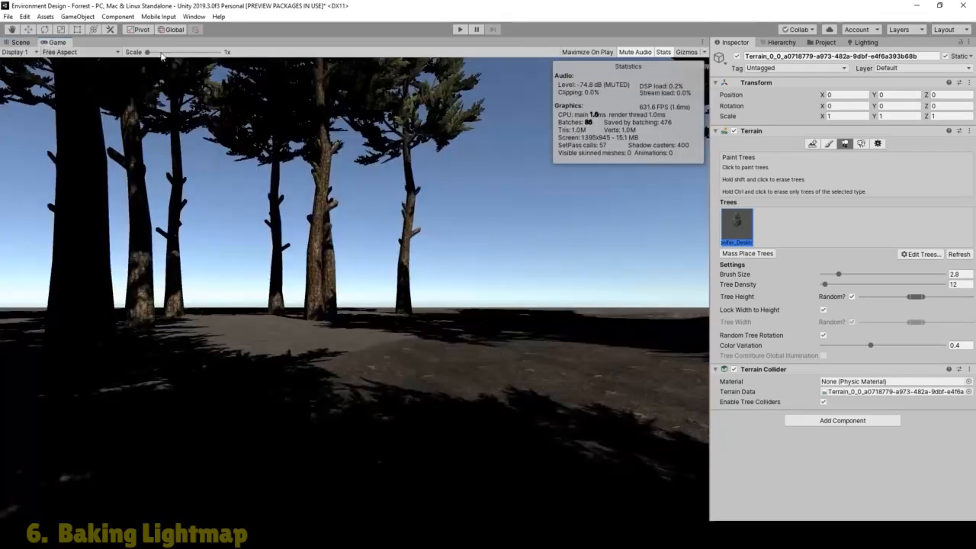
{"action": "left_click", "coordinate": [460, 31]}
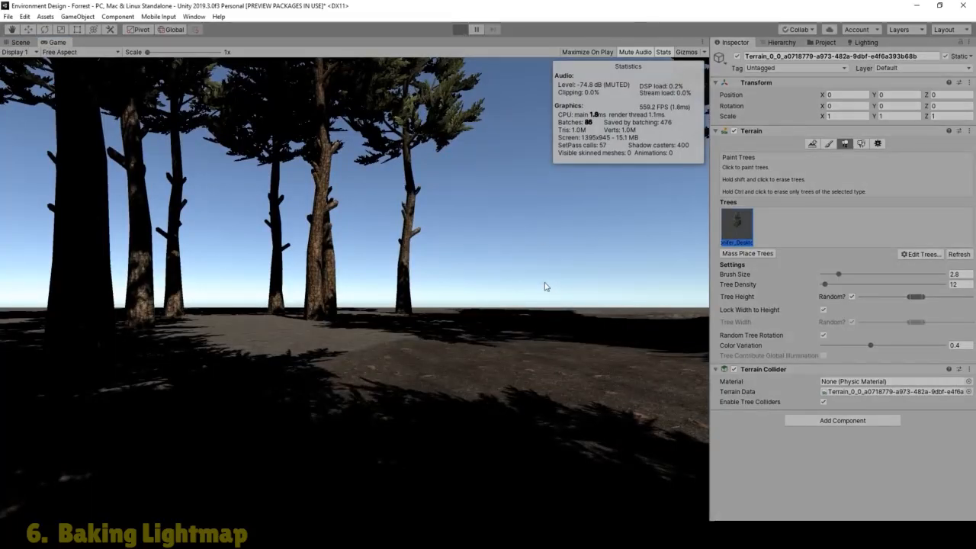
{"action": "key", "text": "w"}
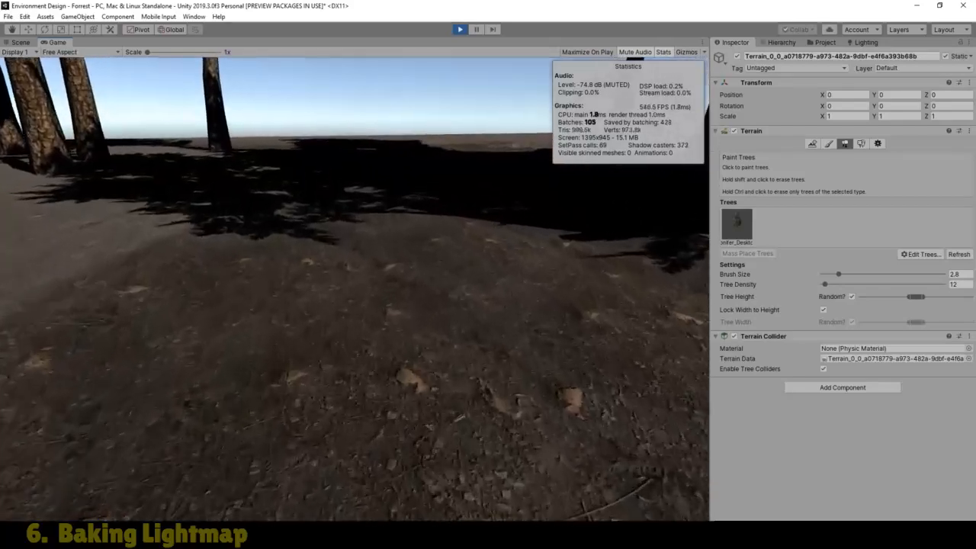
{"action": "key", "text": "w"}
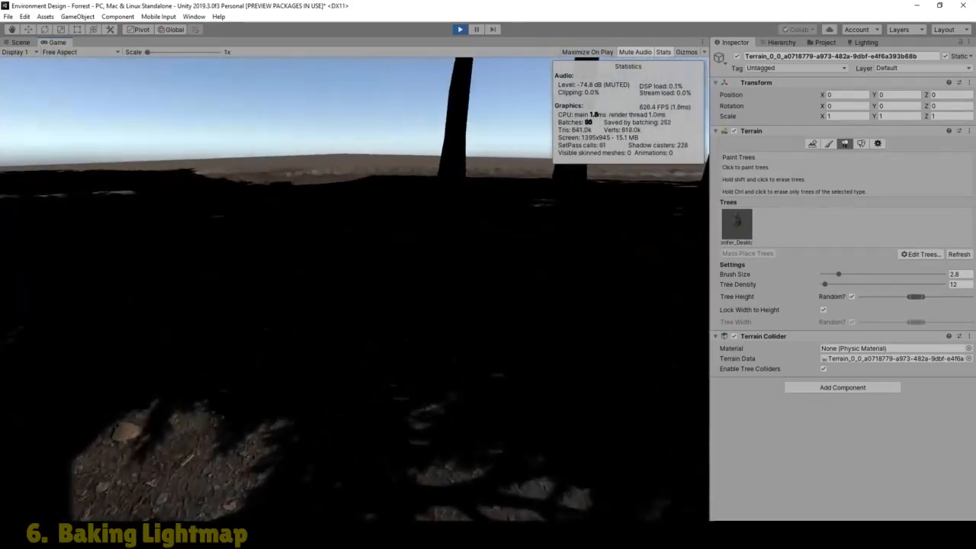
{"action": "key", "text": "w"}
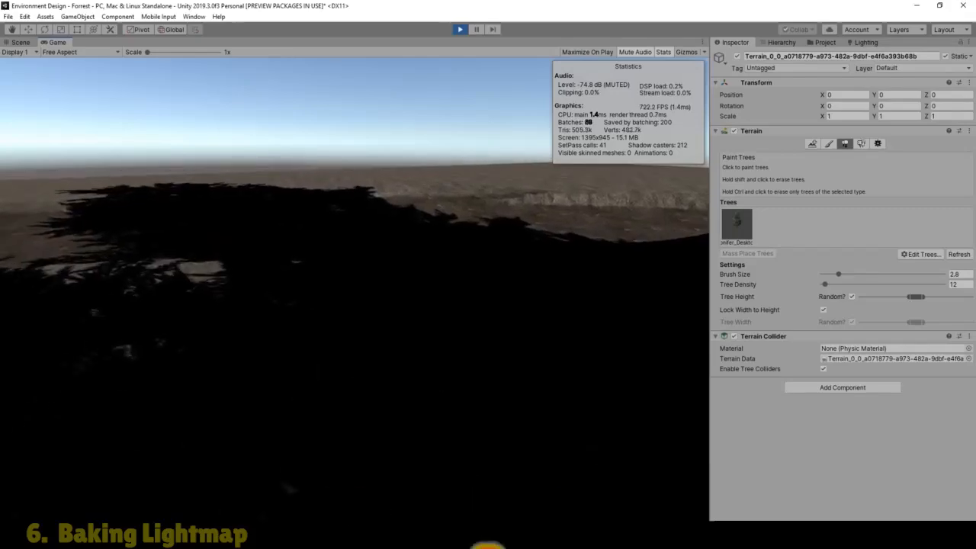
{"action": "key", "text": "w"}
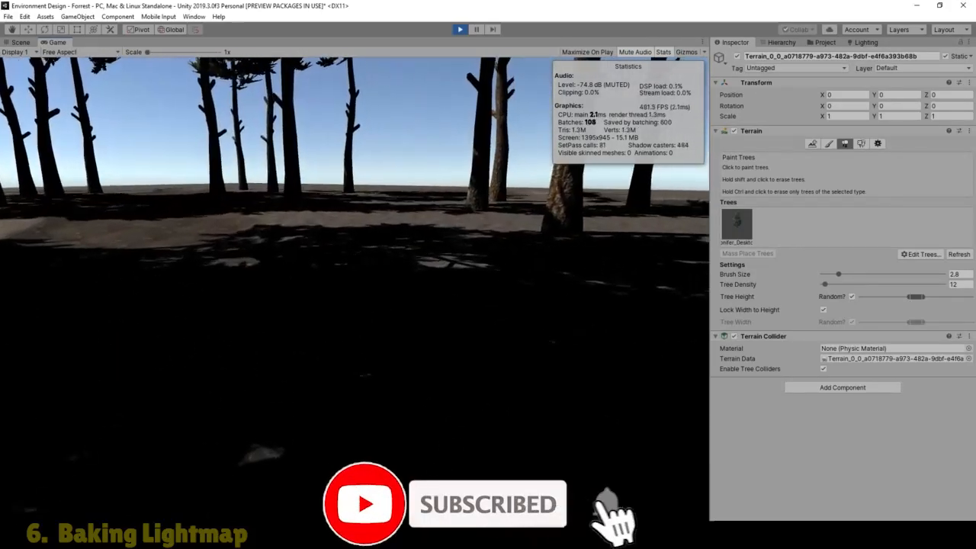
{"action": "key", "text": "w"}
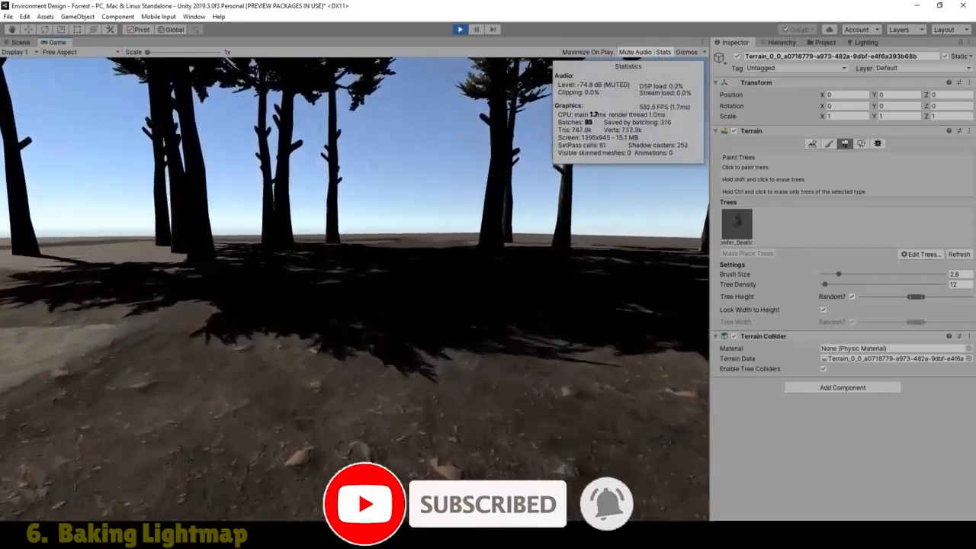
{"action": "key", "text": "w"}
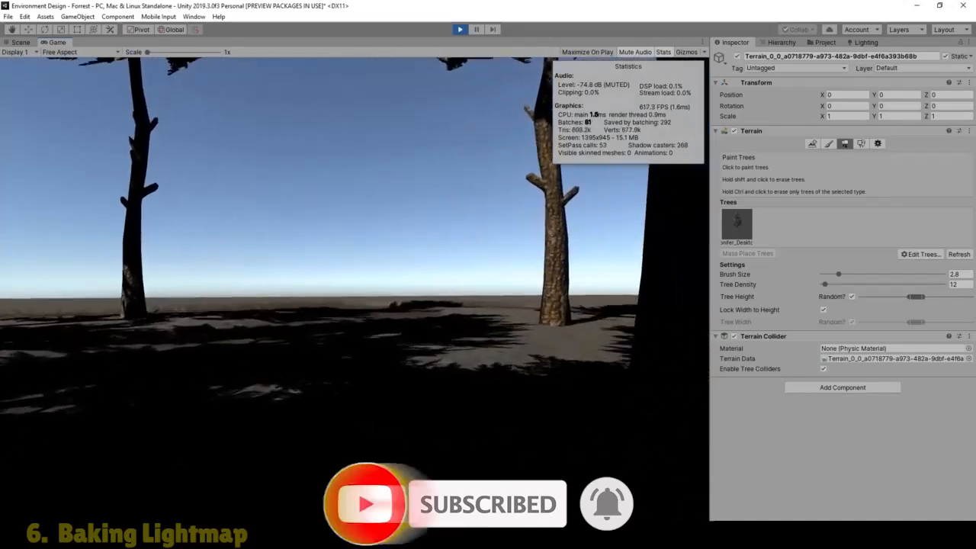
{"action": "key", "text": "w"}
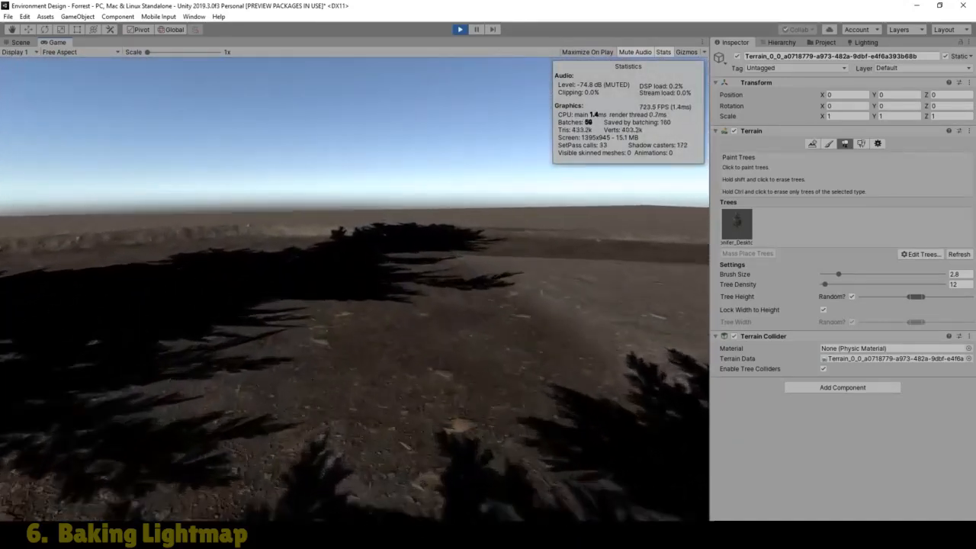
{"action": "key", "text": "w"}
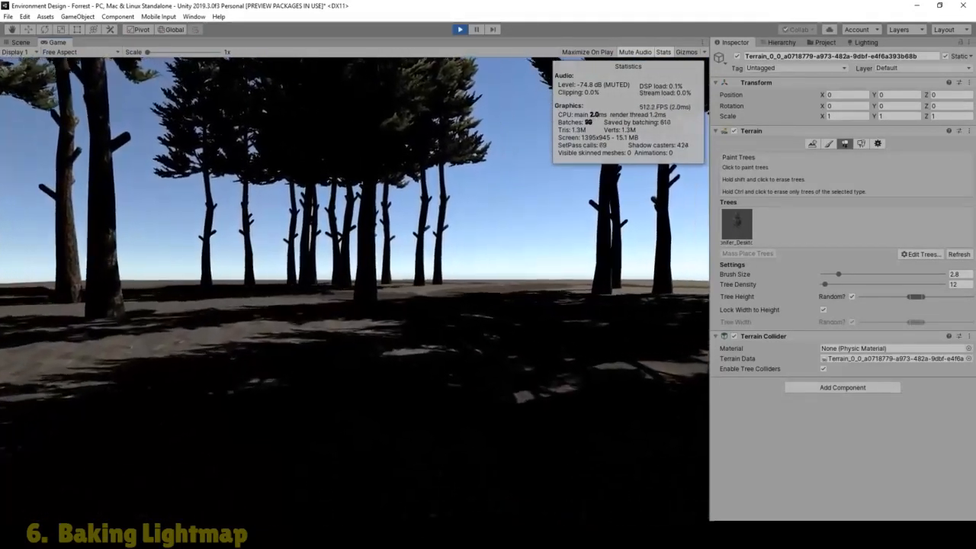
{"action": "key", "text": "w"}
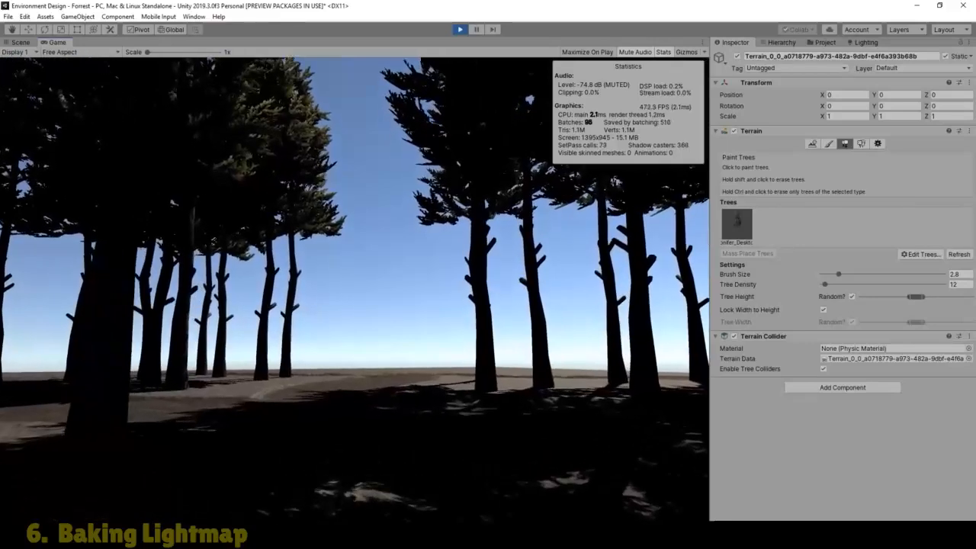
Stop the play test and show the settings of the Directional Light
{"action": "key", "text": "Escape"}
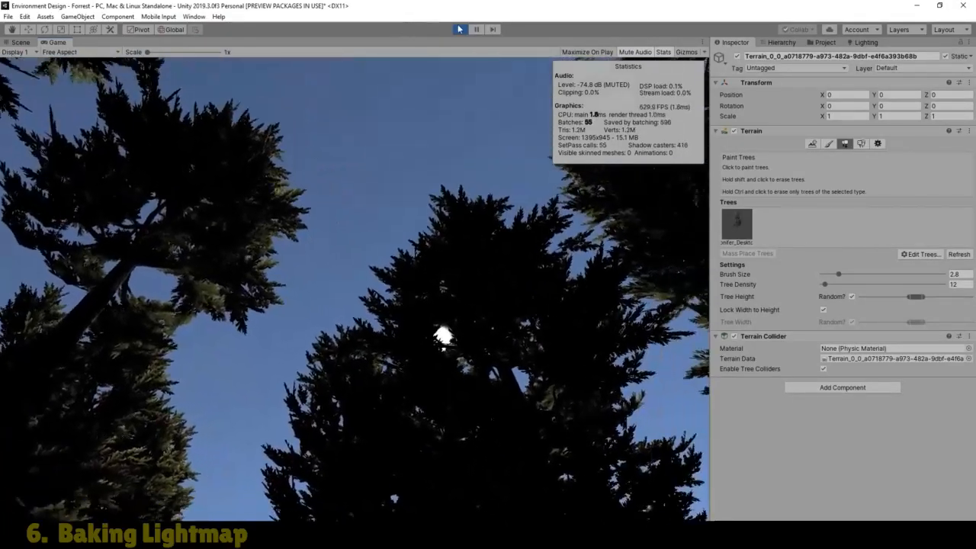
{"action": "left_click", "coordinate": [461, 30]}
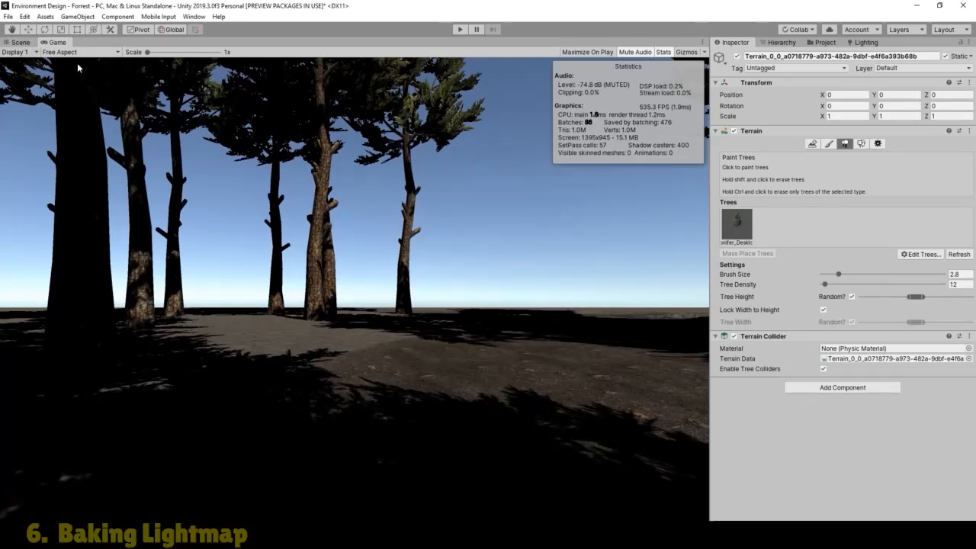
{"action": "left_click", "coordinate": [781, 42]}
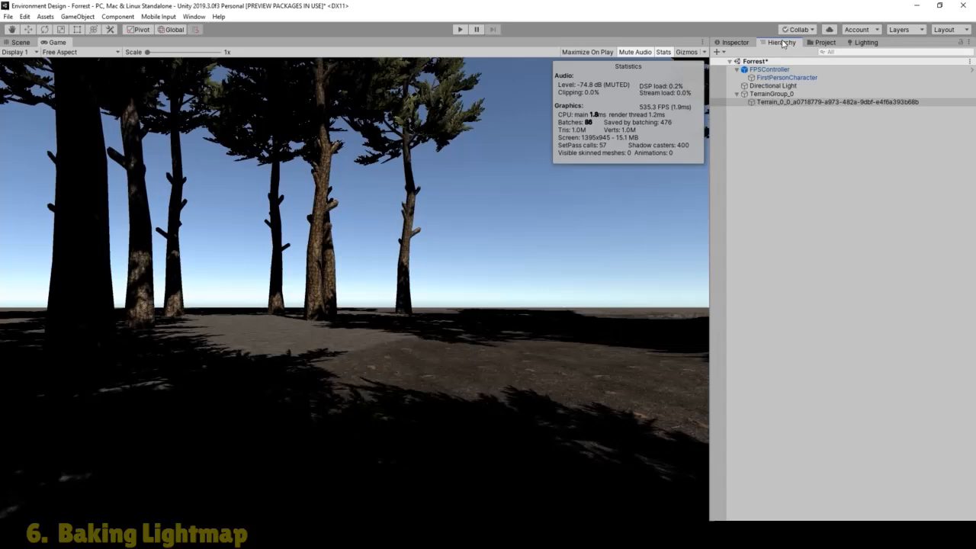
{"action": "left_click", "coordinate": [773, 86]}
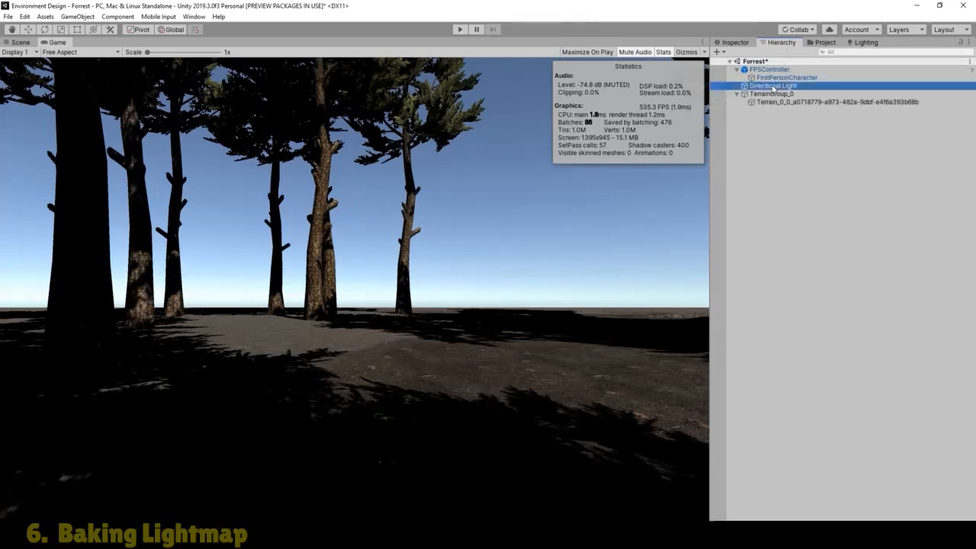
{"action": "left_click", "coordinate": [734, 42]}
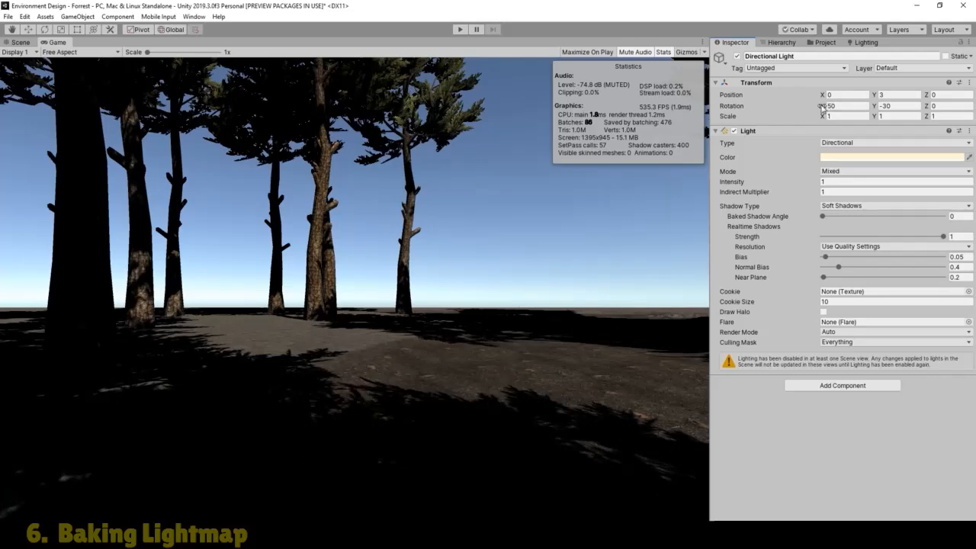
Set the Directional Light's rotation to X 26.8 and Y -39.5 and check the tree shadows in the Scene view
{"action": "left_click_drag", "start_coordinate": [822, 107], "coordinate": [445, 156]}
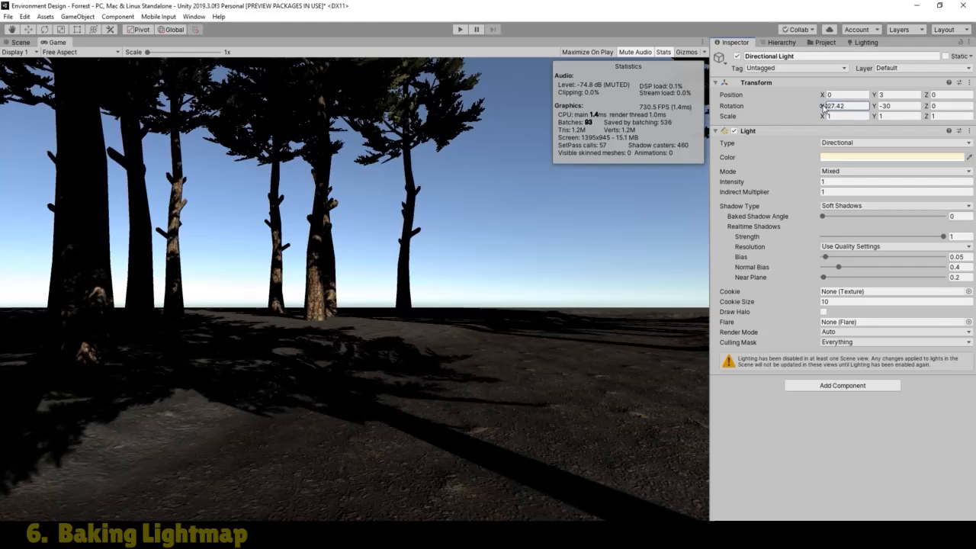
{"action": "mouse_move", "coordinate": [822, 107]}
{"action": "left_mouse_down"}
{"action": "mouse_move", "coordinate": [780, 113]}
{"action": "mouse_move", "coordinate": [821, 120]}
{"action": "left_mouse_up"}
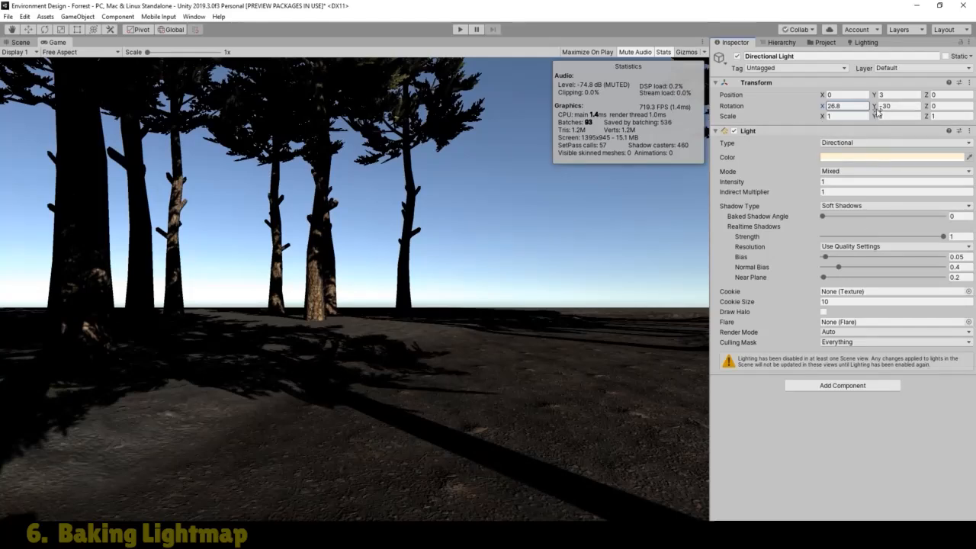
{"action": "left_click_drag", "start_coordinate": [874, 107], "coordinate": [850, 124]}
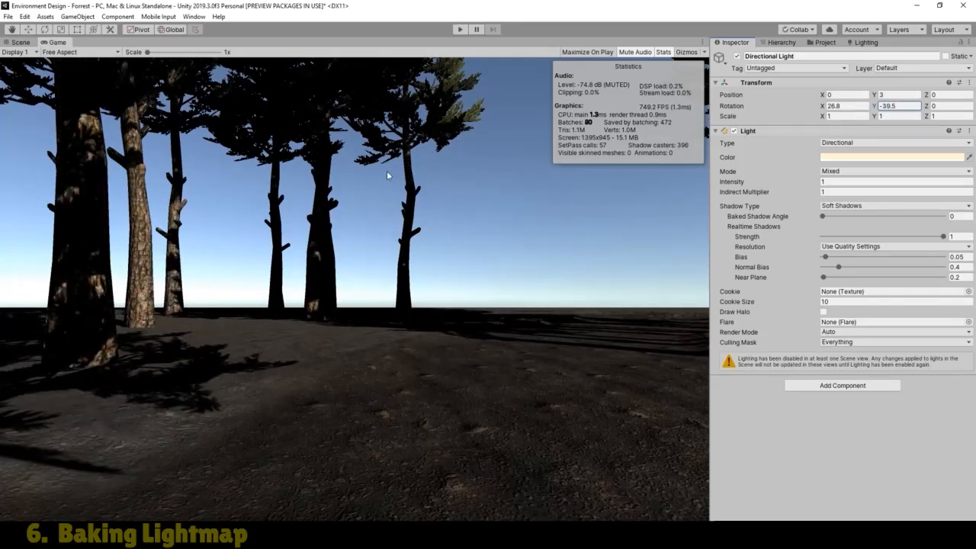
{"action": "left_click", "coordinate": [13, 31]}
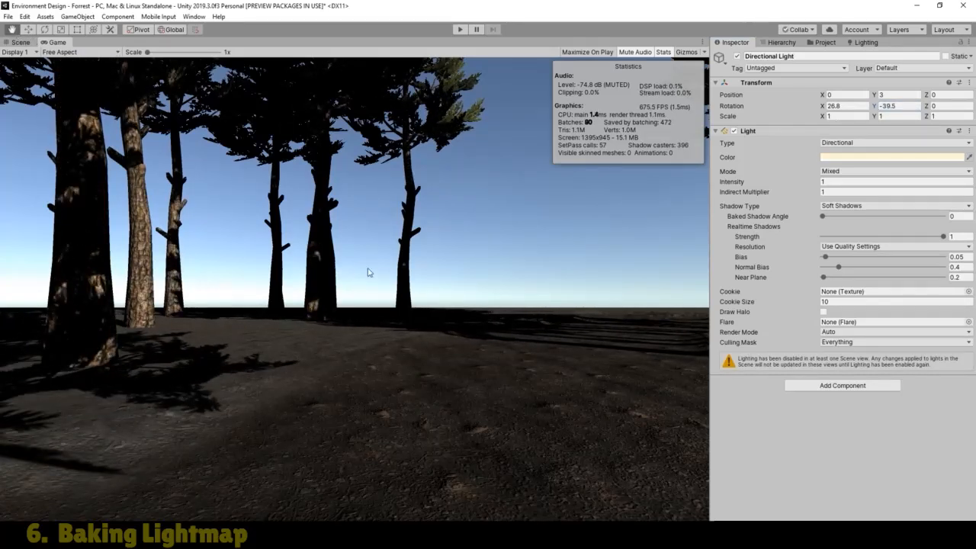
{"action": "left_click", "coordinate": [19, 42]}
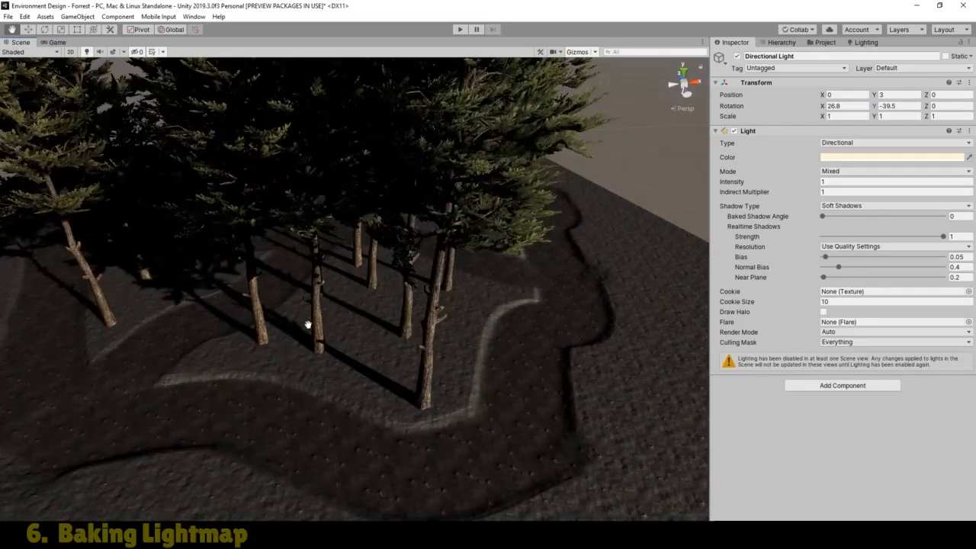
{"action": "left_click_drag", "start_coordinate": [427, 326], "coordinate": [748, 178]}
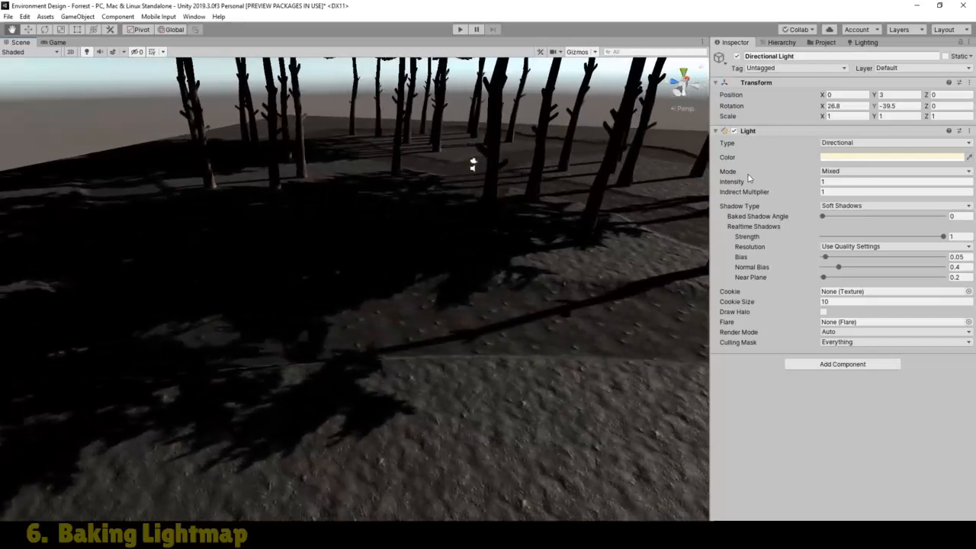
{"action": "left_click_drag", "start_coordinate": [245, 322], "coordinate": [309, 342], "text": "alt"}
Set the Directional Light's rotation to X 66.9 and Y -11.7 and inspect the shadows between the trees up close
{"action": "left_click", "coordinate": [847, 106]}
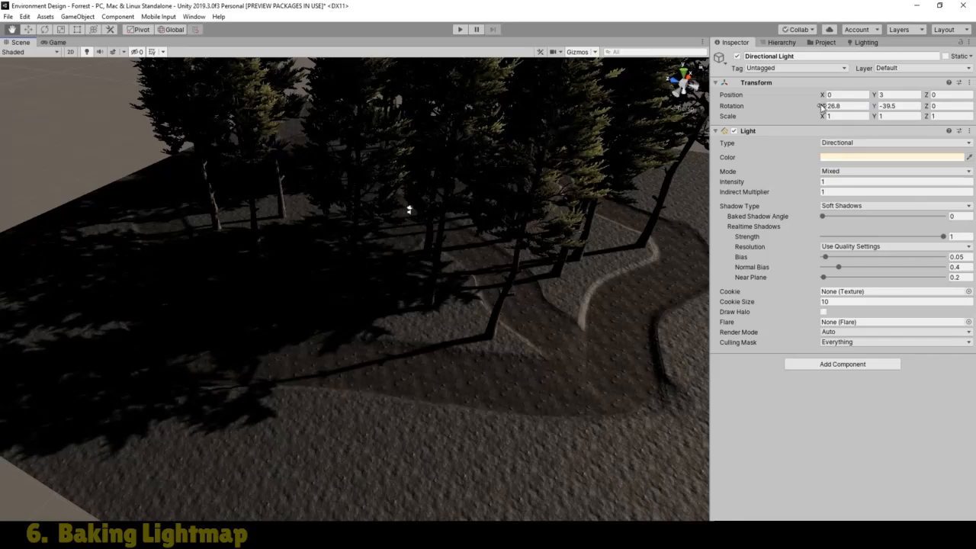
{"action": "type", "text": "50"}
{"action": "left_click_drag", "start_coordinate": [896, 106], "coordinate": [970, 101]}
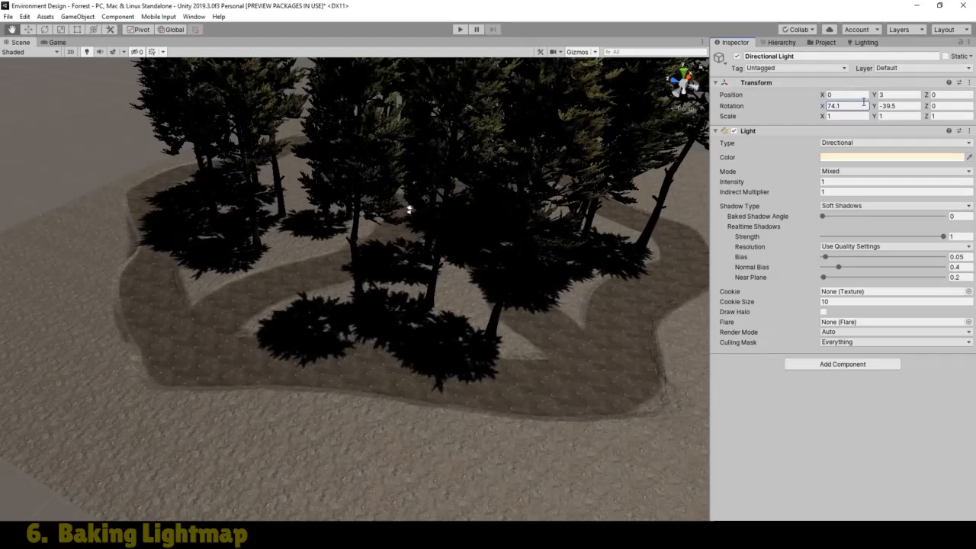
{"action": "left_click_drag", "start_coordinate": [876, 107], "coordinate": [967, 100]}
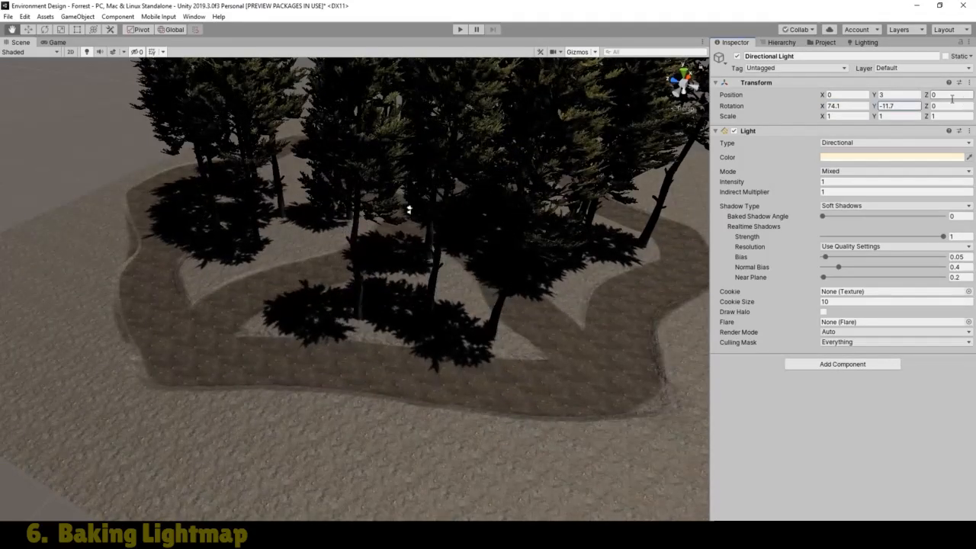
{"action": "left_click_drag", "start_coordinate": [823, 109], "coordinate": [804, 114]}
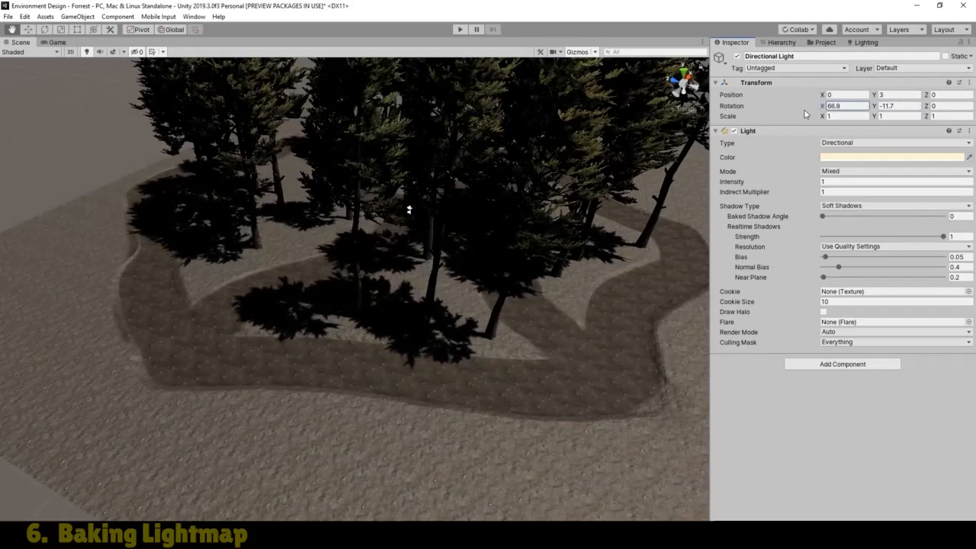
{"action": "left_click_drag", "start_coordinate": [327, 238], "coordinate": [266, 130]}
{"action": "right_click_drag", "start_coordinate": [350, 274], "coordinate": [296, 191]}
{"action": "left_click_drag", "start_coordinate": [297, 191], "coordinate": [225, 130]}
{"action": "scroll", "coordinate": [383, 264], "scroll_direction": "up", "scroll_amount": 6}
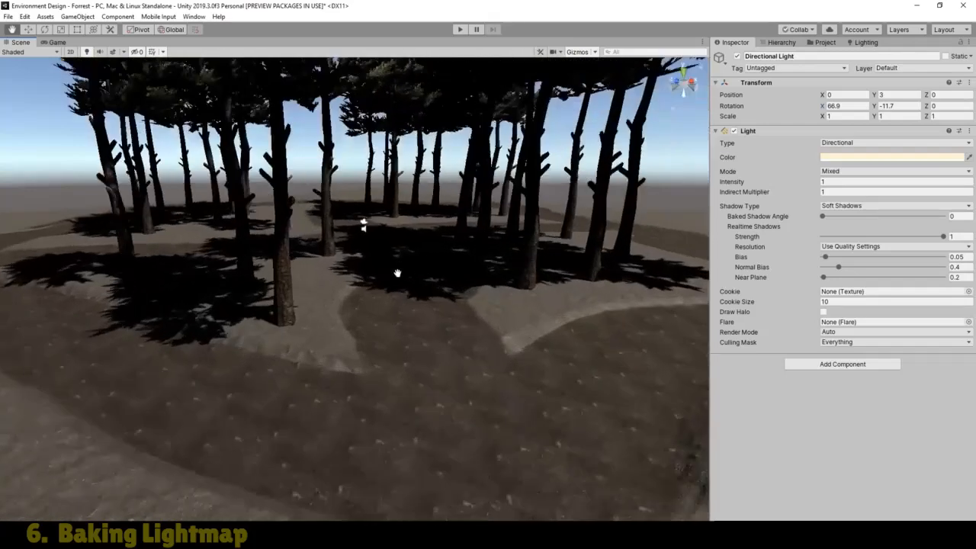
{"action": "left_click_drag", "start_coordinate": [392, 270], "coordinate": [354, 300]}
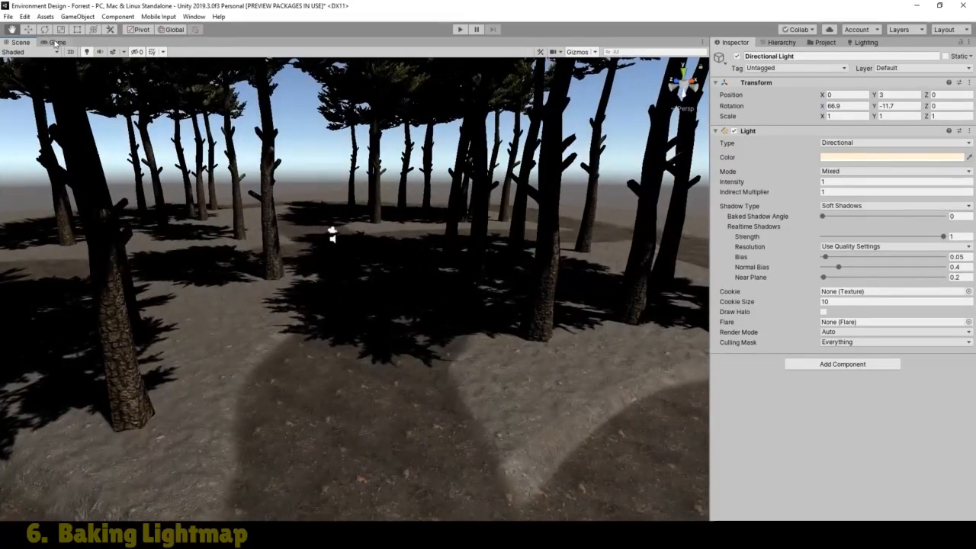
Play-test the scene with the new sun angle, walking the paths to examine the shadows and trees, and stop playing
{"action": "left_click", "coordinate": [57, 42]}
{"action": "left_click", "coordinate": [459, 29]}
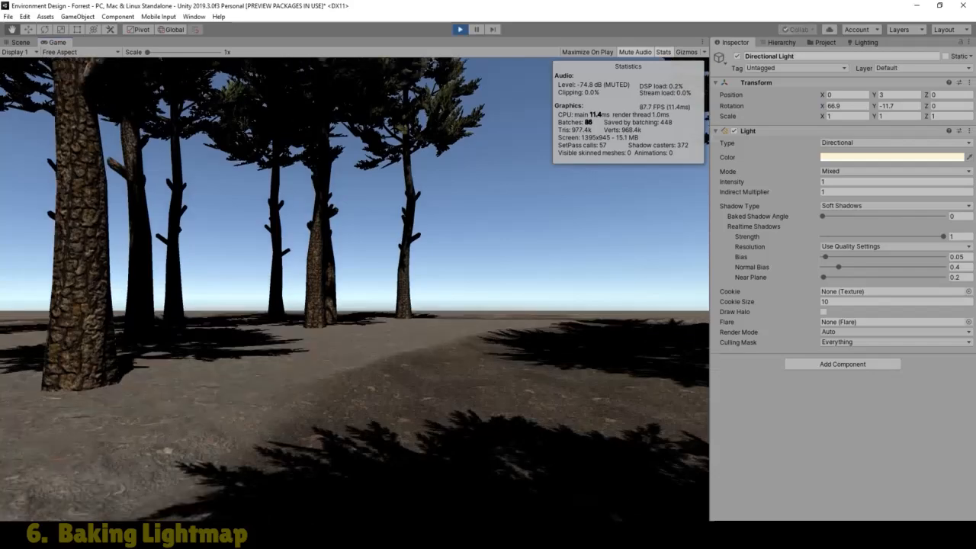
{"action": "key", "text": "w"}
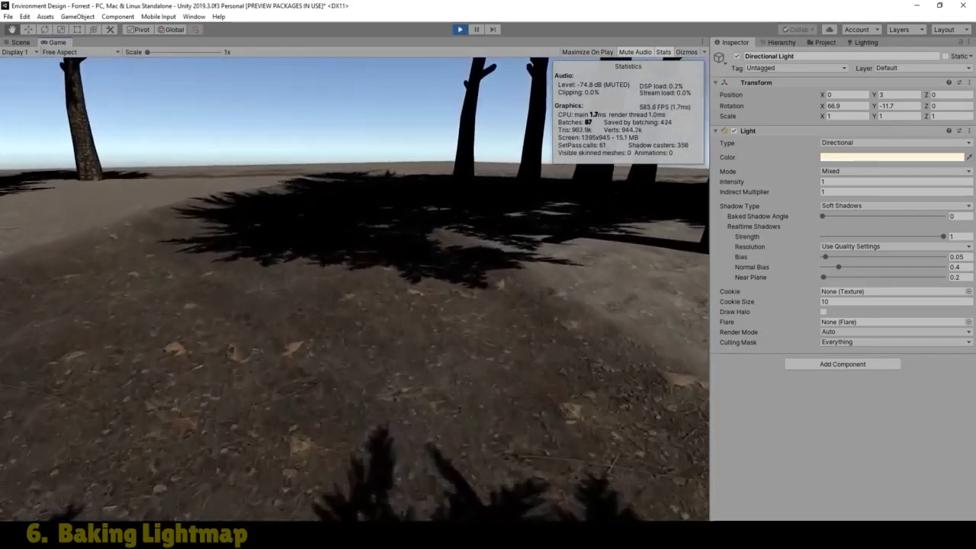
{"action": "key", "text": "w"}
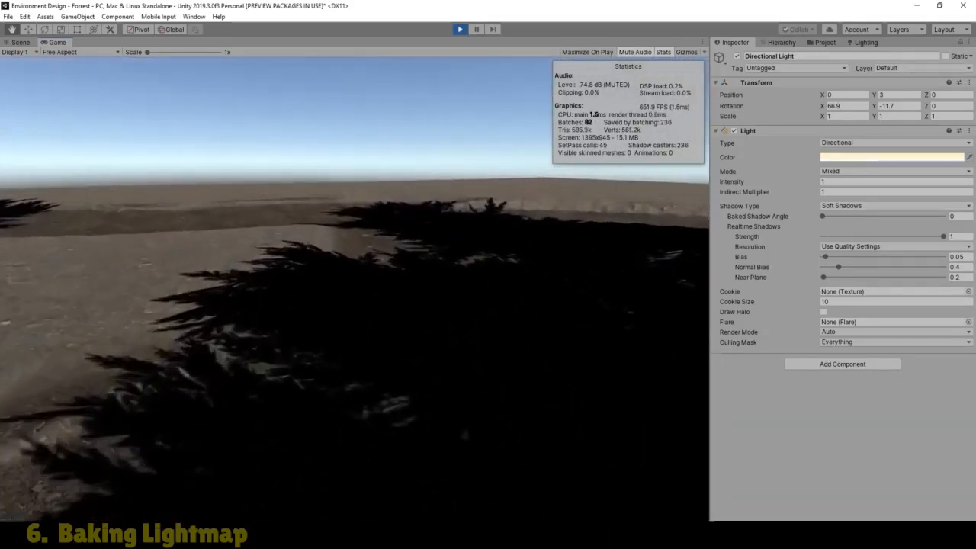
{"action": "key", "text": "w"}
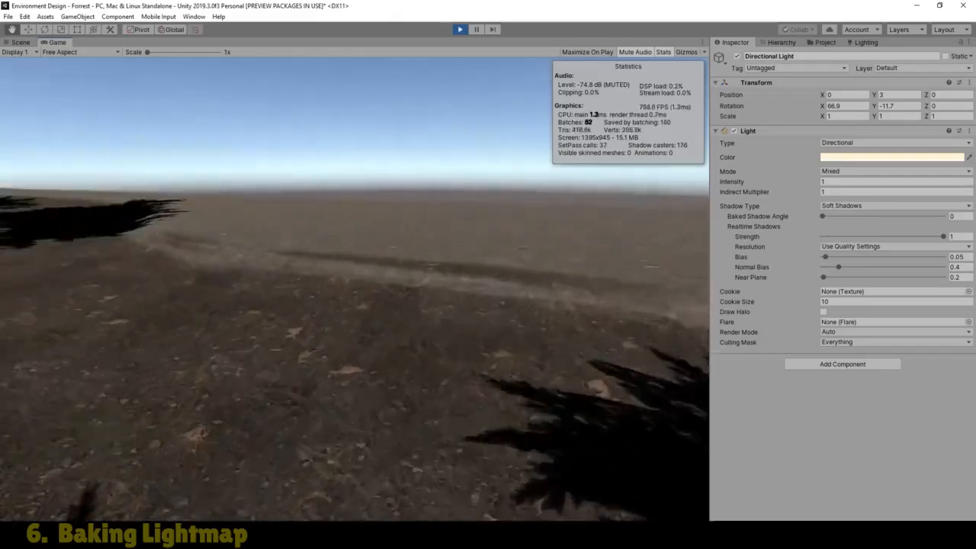
{"action": "key", "text": "w"}
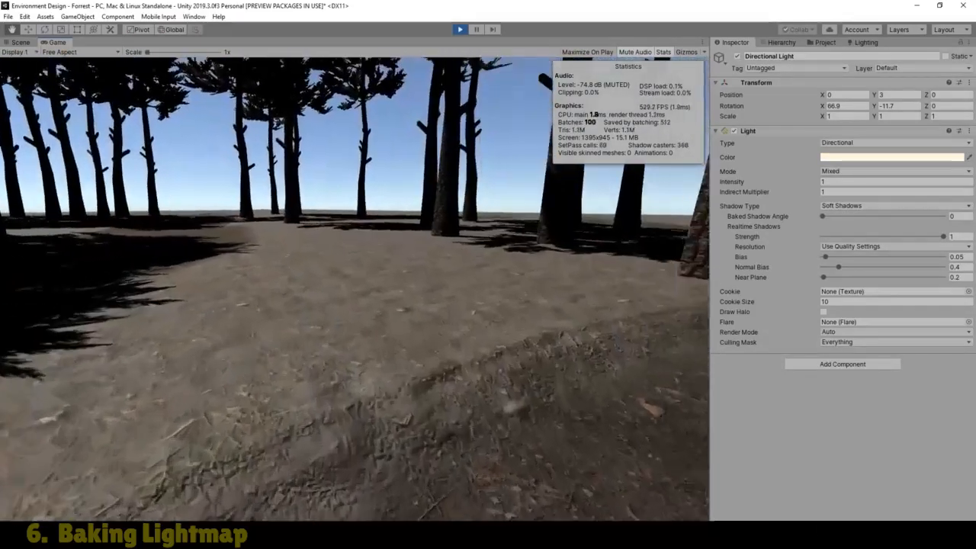
{"action": "key", "text": "w"}
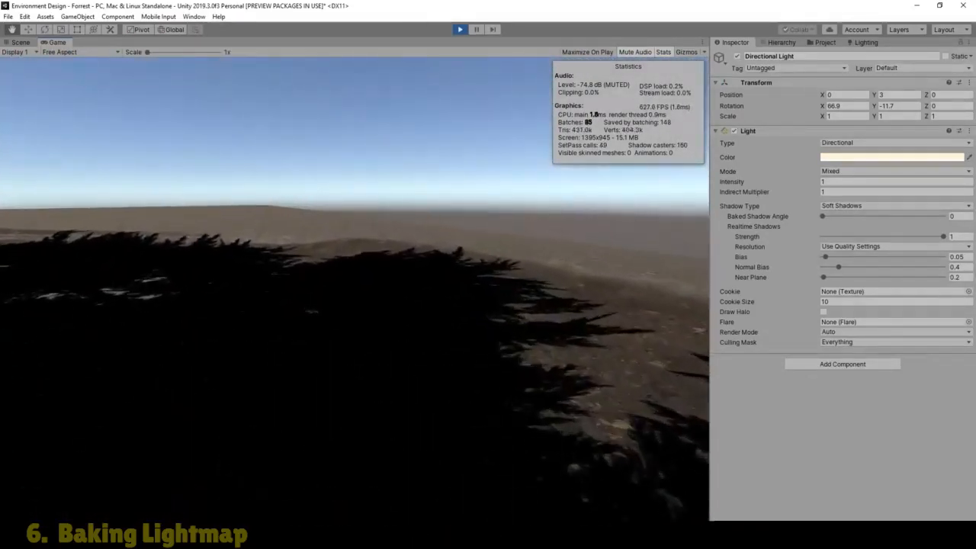
{"action": "key", "text": "w"}
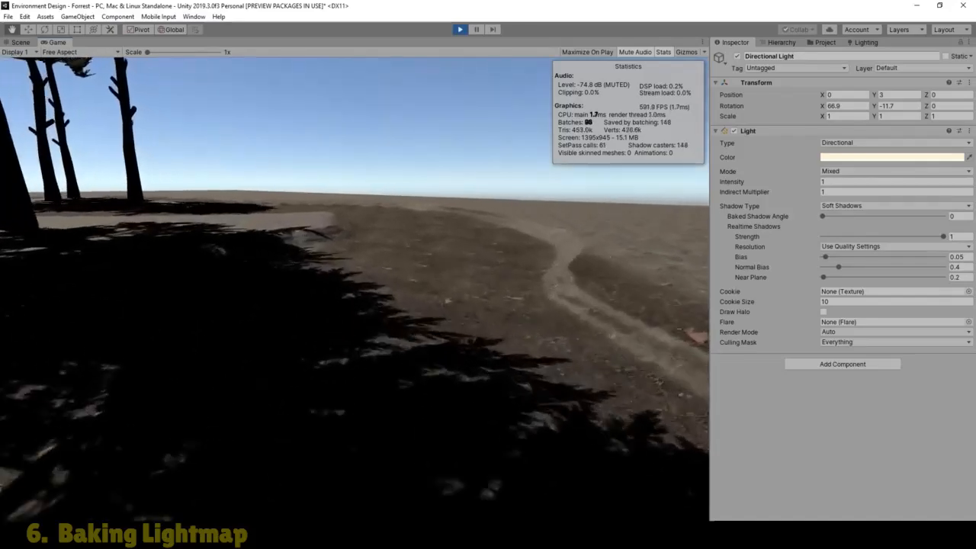
{"action": "key", "text": "w"}
{"action": "key", "text": "w"}
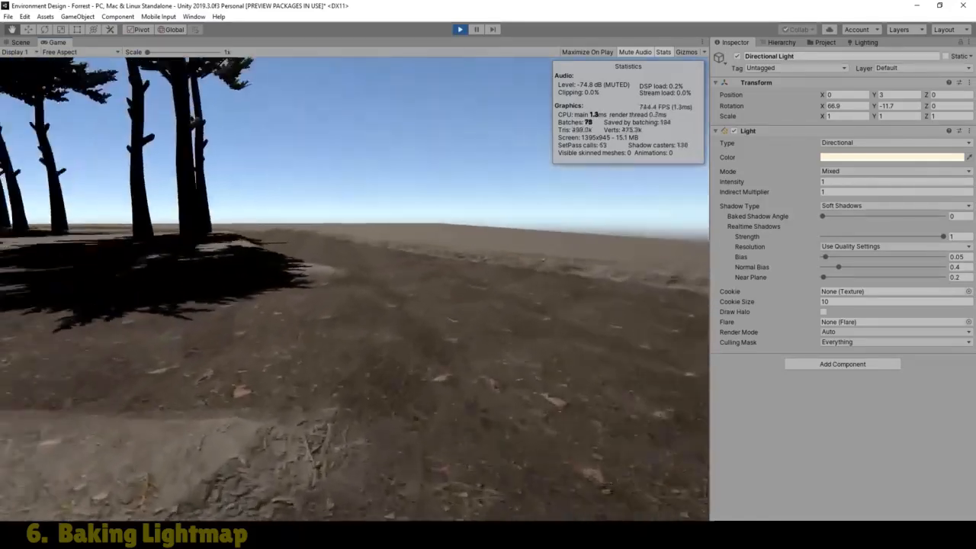
{"action": "key", "text": "w"}
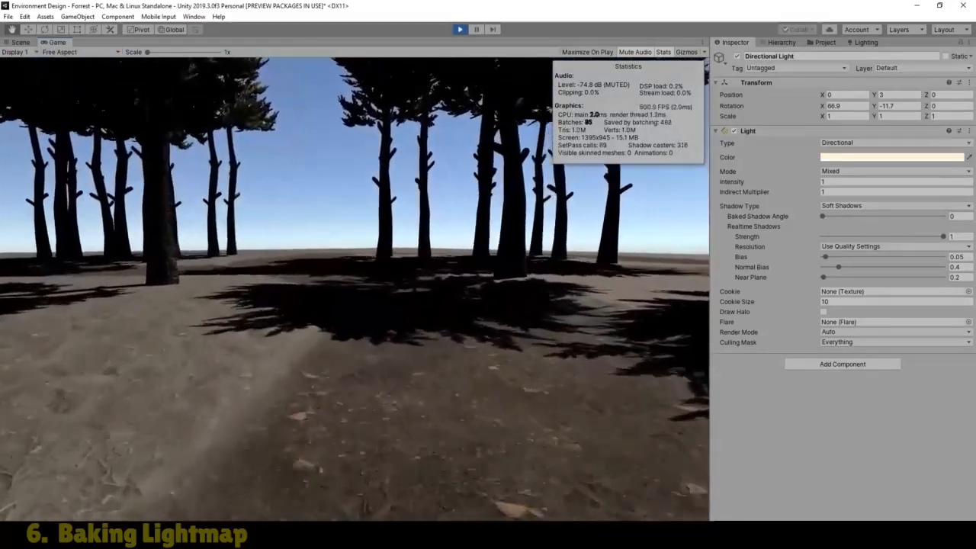
{"action": "key", "text": "w"}
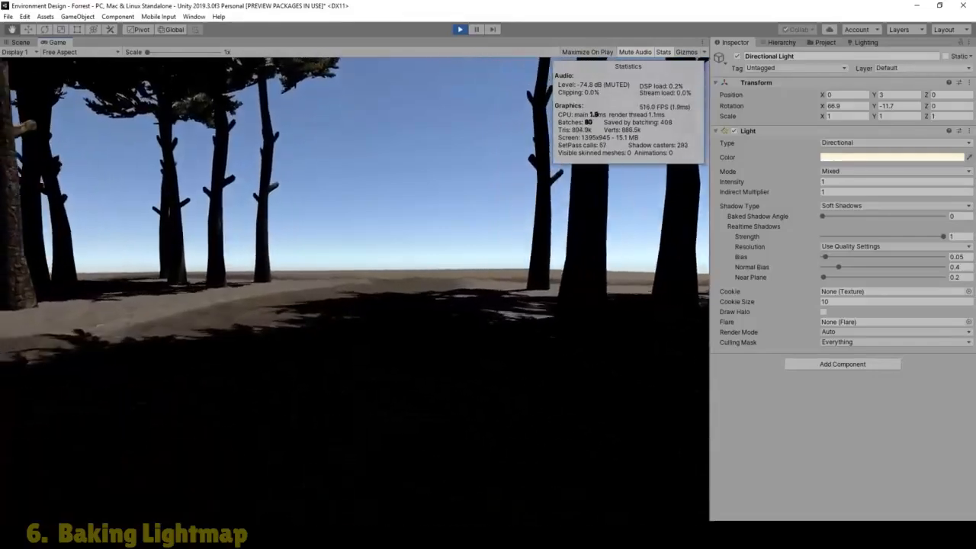
{"action": "key", "text": "w"}
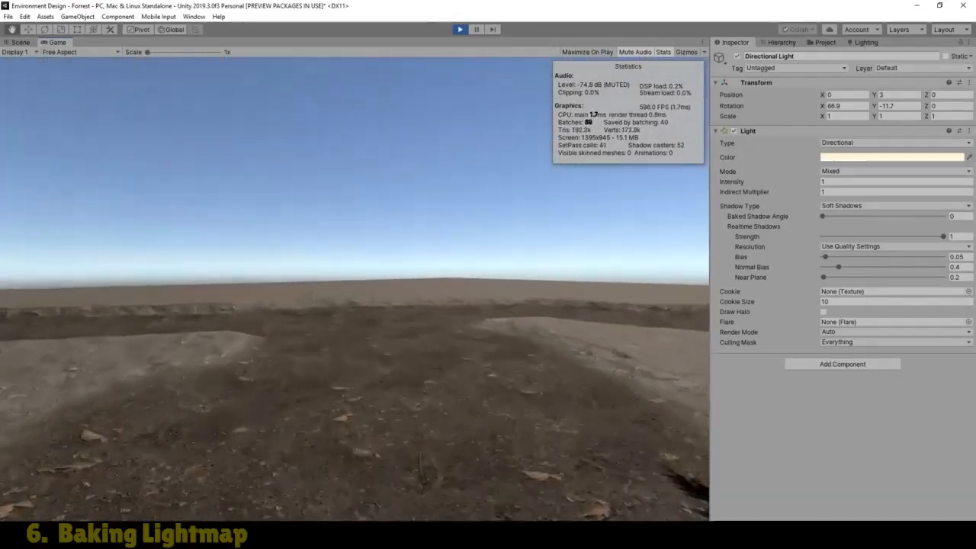
{"action": "key", "text": "w"}
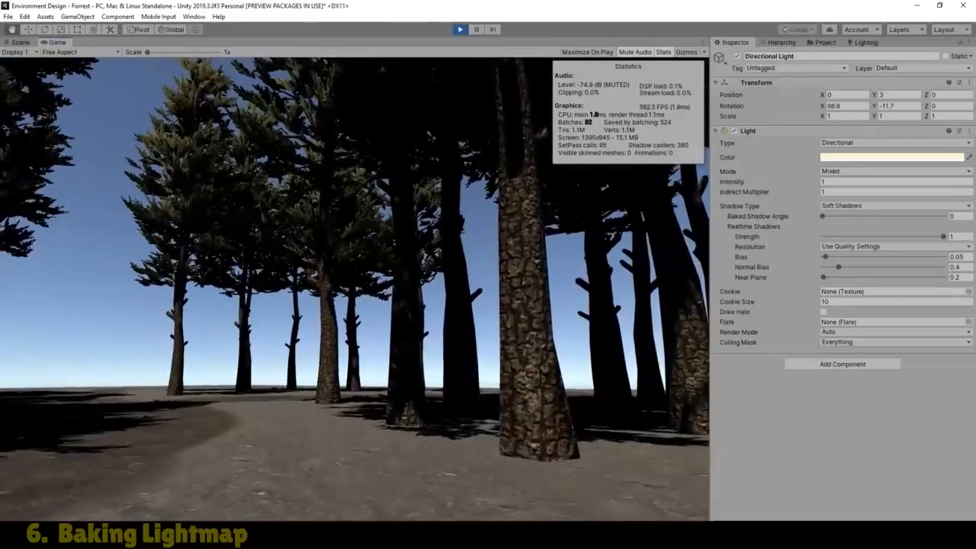
{"action": "key", "text": "Escape"}
{"action": "left_click", "coordinate": [459, 29]}
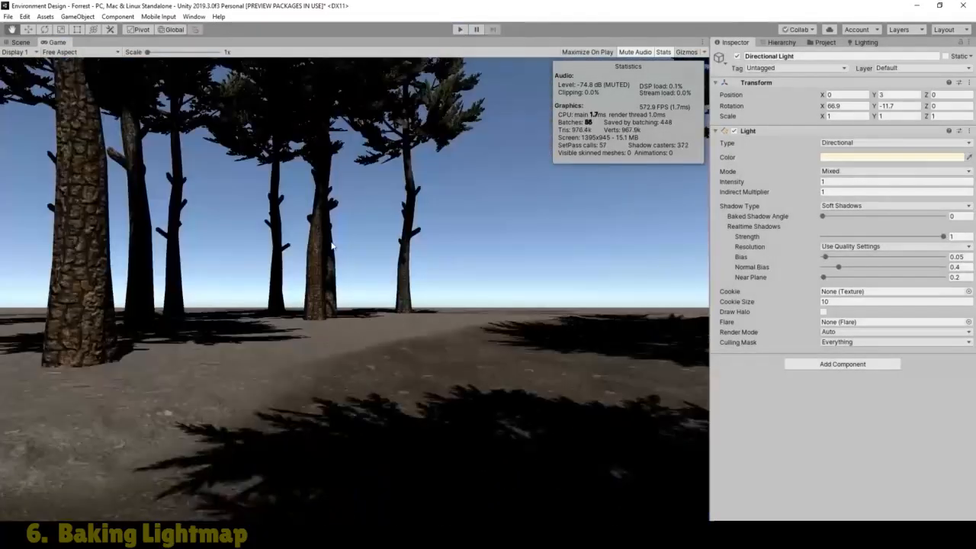
In the Scene view, set the Directional Light's color to hexadecimal D6E7E9 and its intensity to 1.4
{"action": "left_click", "coordinate": [23, 43]}
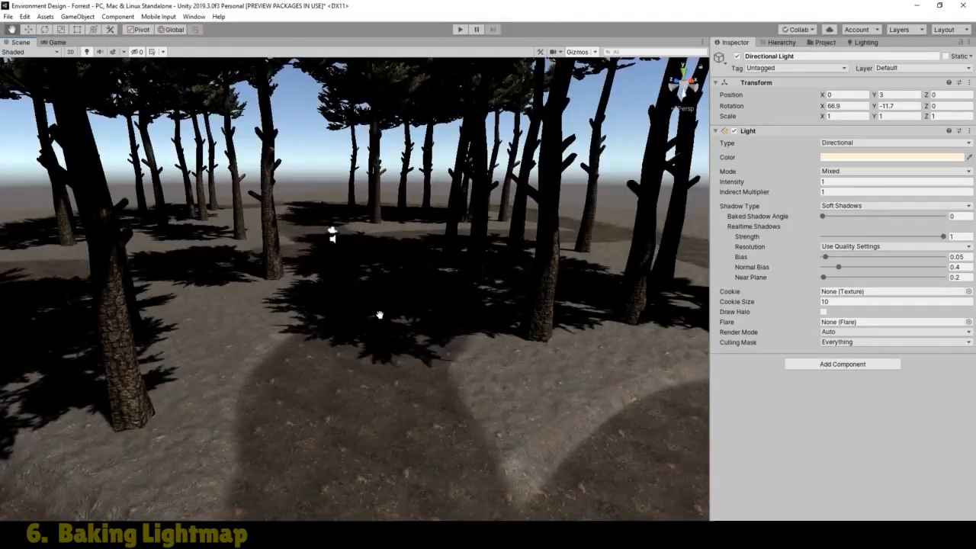
{"action": "scroll", "coordinate": [427, 406], "scroll_direction": "down", "scroll_amount": 10}
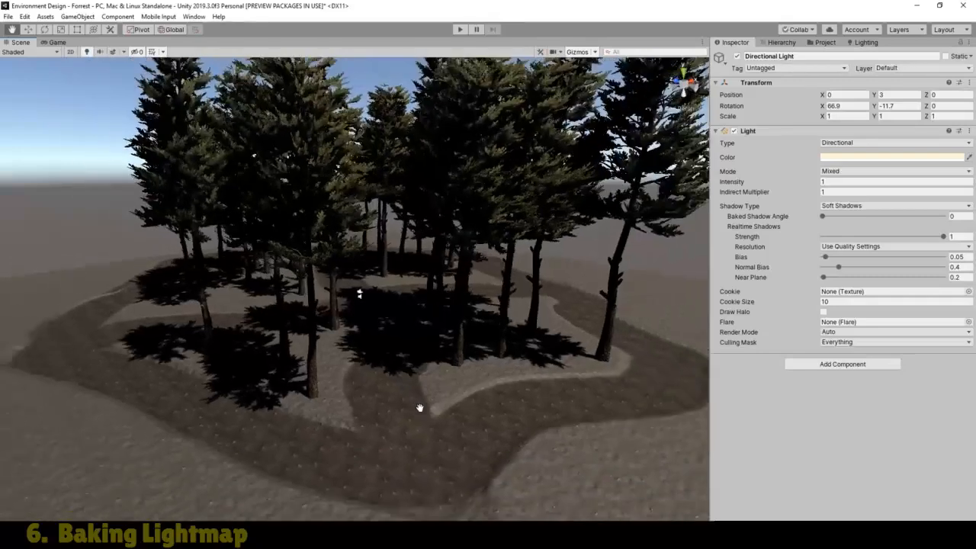
{"action": "scroll", "coordinate": [416, 407], "scroll_direction": "down", "scroll_amount": 5}
{"action": "left_click_drag", "start_coordinate": [401, 405], "coordinate": [343, 429]}
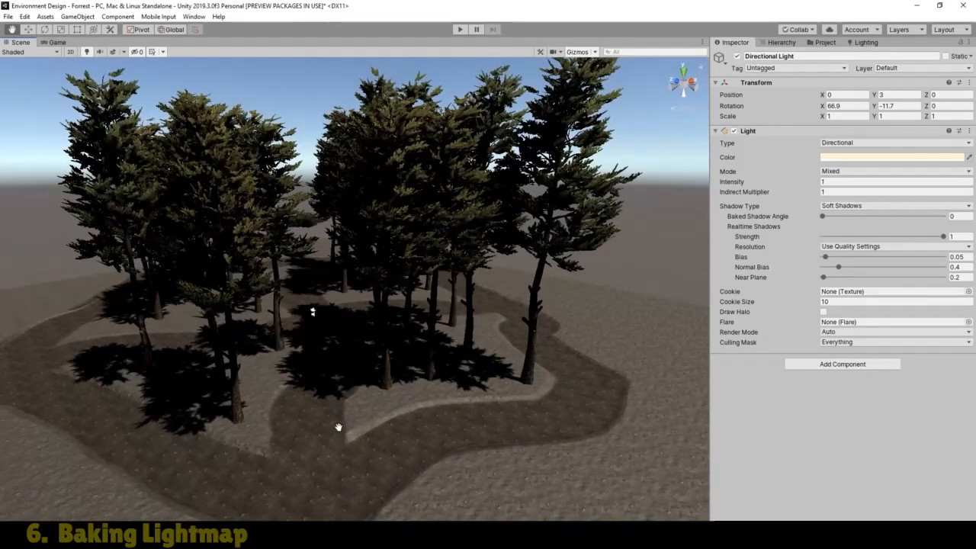
{"action": "left_click", "coordinate": [875, 161]}
{"action": "left_click_drag", "start_coordinate": [822, 294], "coordinate": [732, 262]}
{"action": "left_click", "coordinate": [783, 480]}
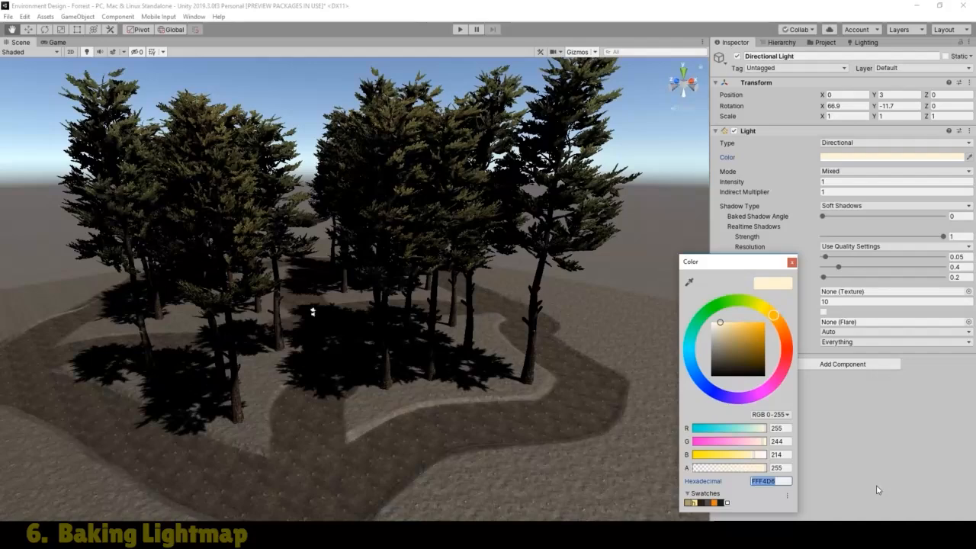
{"action": "type", "text": "D6E7"}
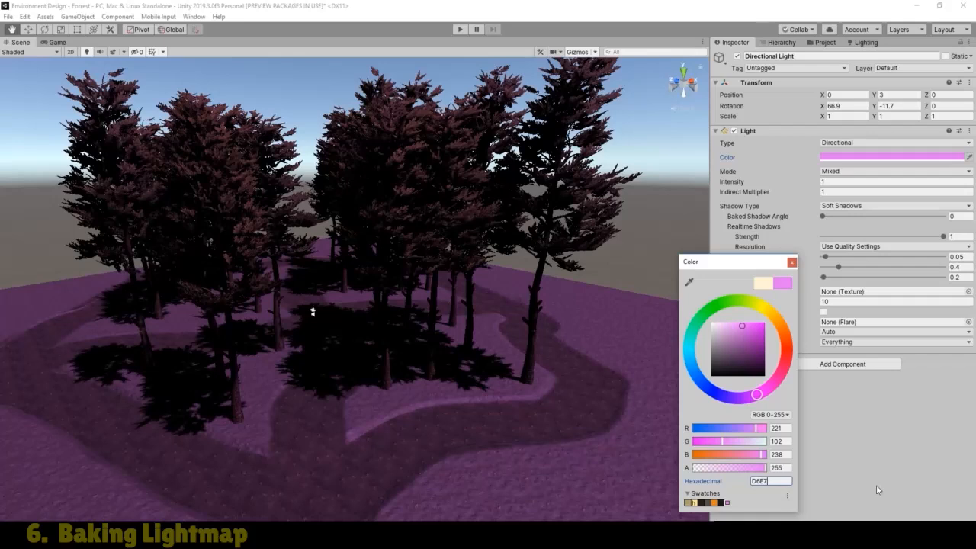
{"action": "type", "text": "E9"}
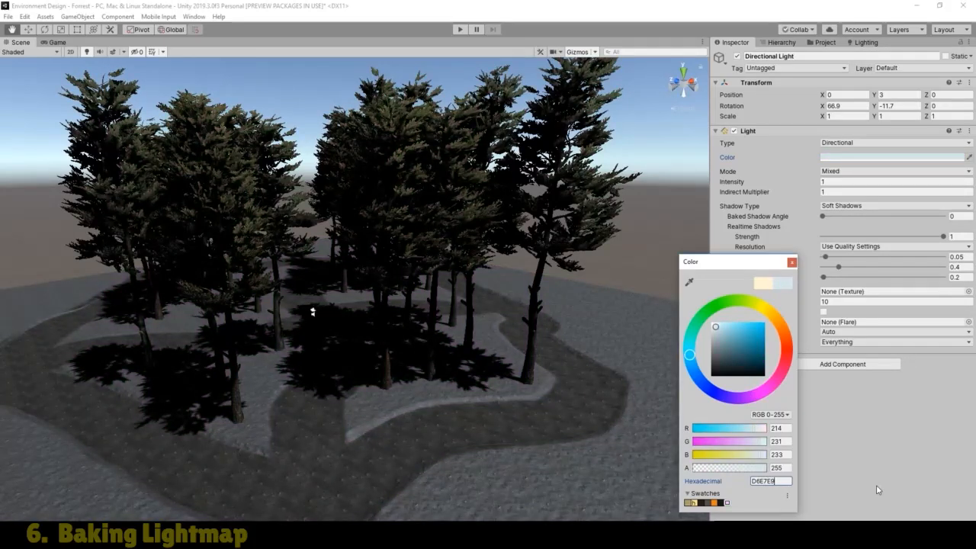
{"action": "left_click", "coordinate": [791, 263]}
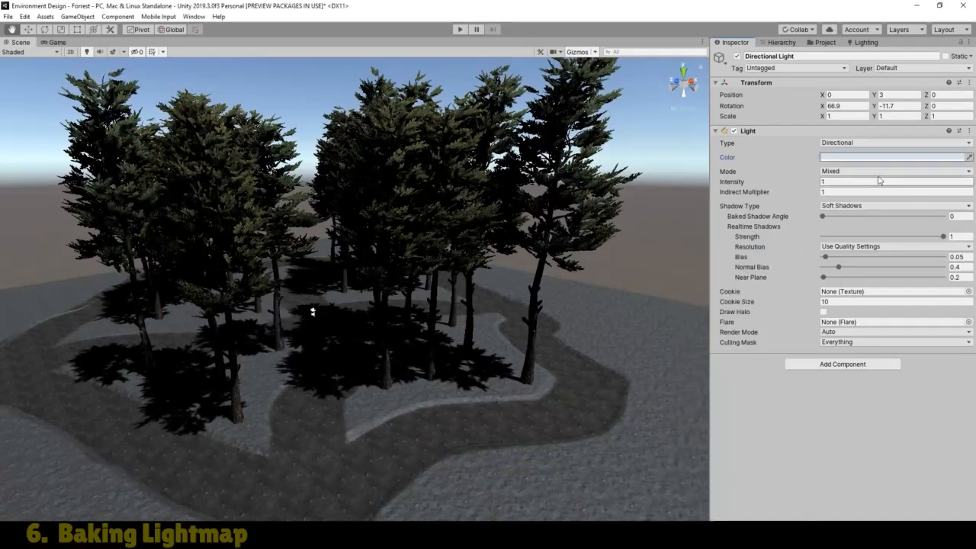
{"action": "left_click", "coordinate": [852, 180]}
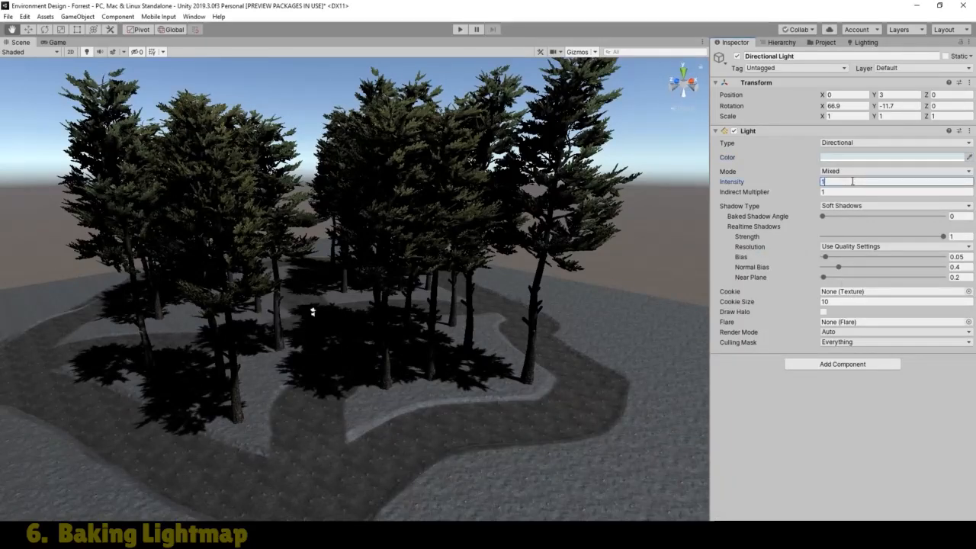
{"action": "type", "text": ".4"}
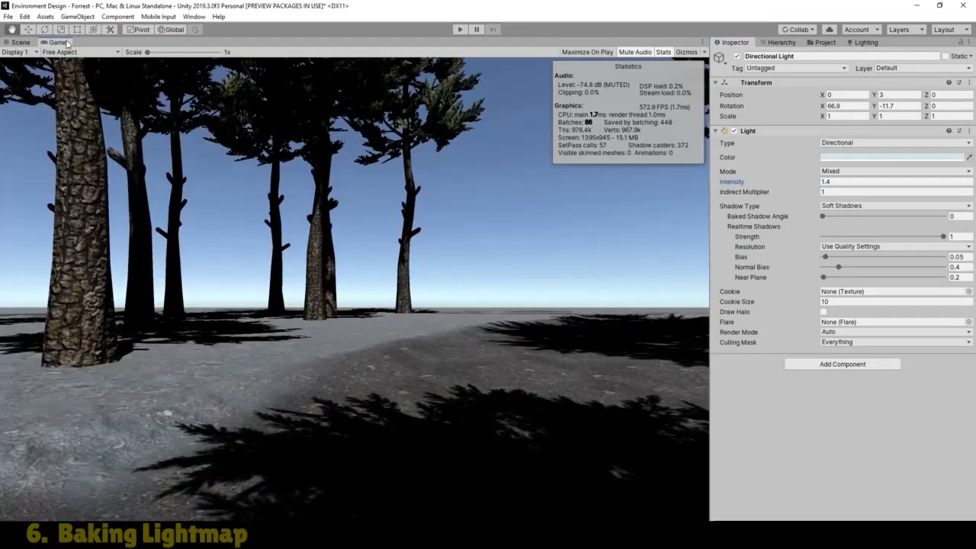
Play-test the scene with the cooler, brighter light, walking the paths and looking up at the trees, and stop playing
{"action": "left_click", "coordinate": [57, 42]}
{"action": "left_click", "coordinate": [460, 29]}
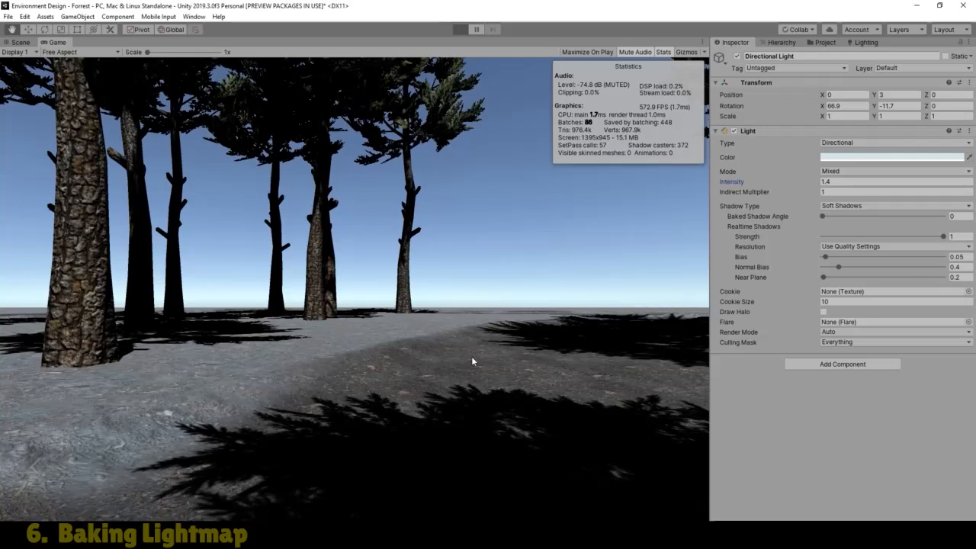
{"action": "key", "text": "w"}
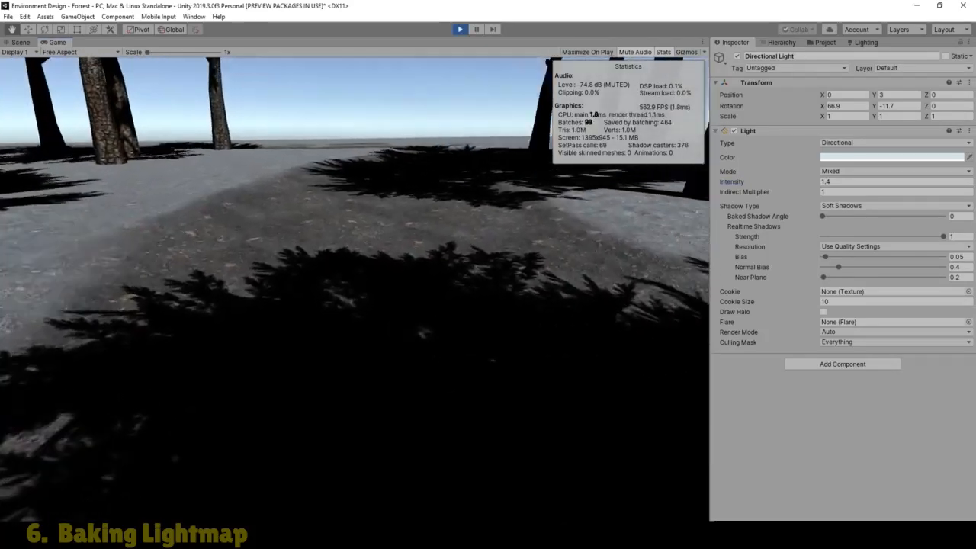
{"action": "key", "text": "w"}
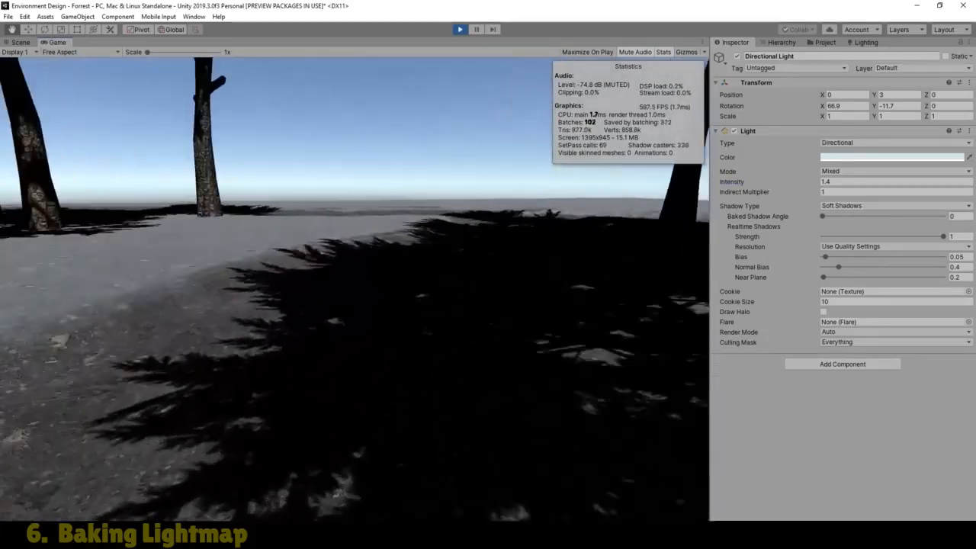
{"action": "key", "text": "w"}
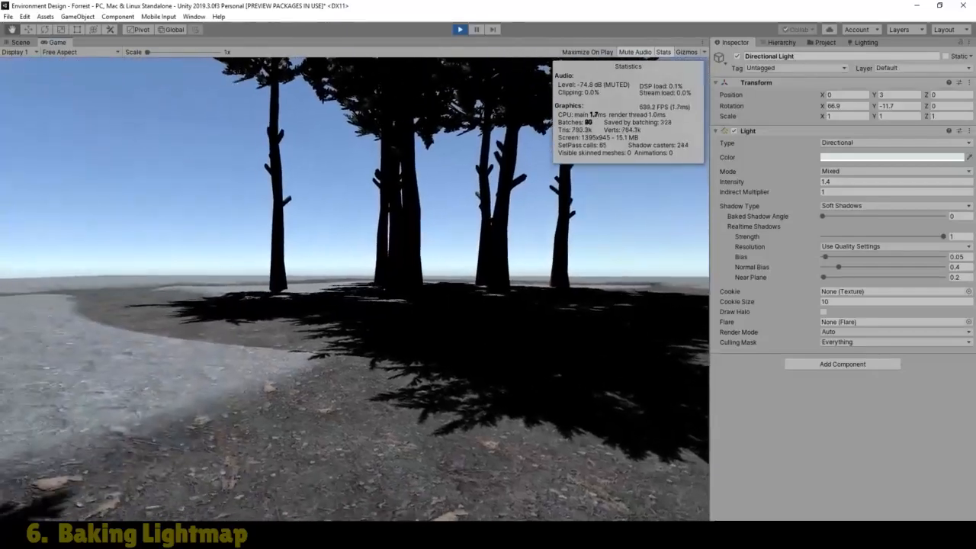
{"action": "key", "text": "w"}
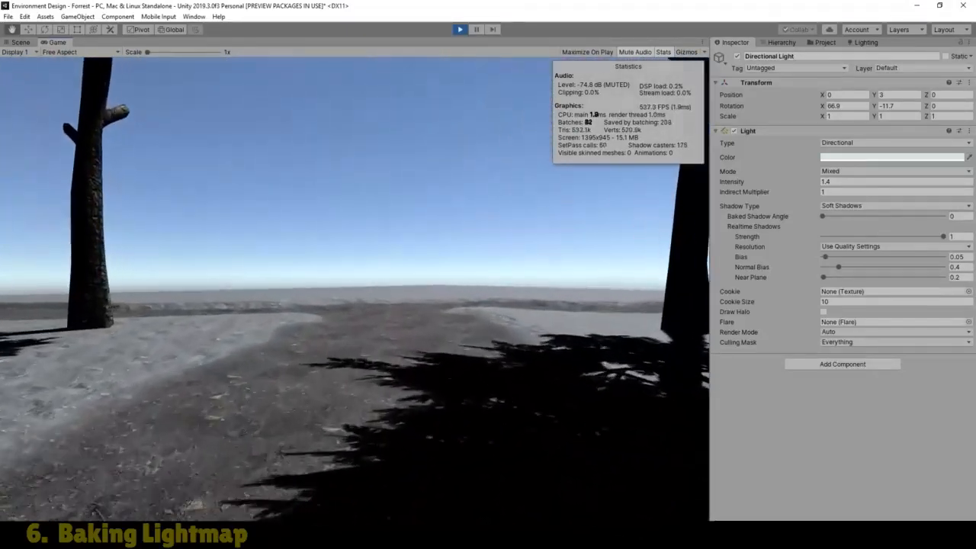
{"action": "key", "text": "w"}
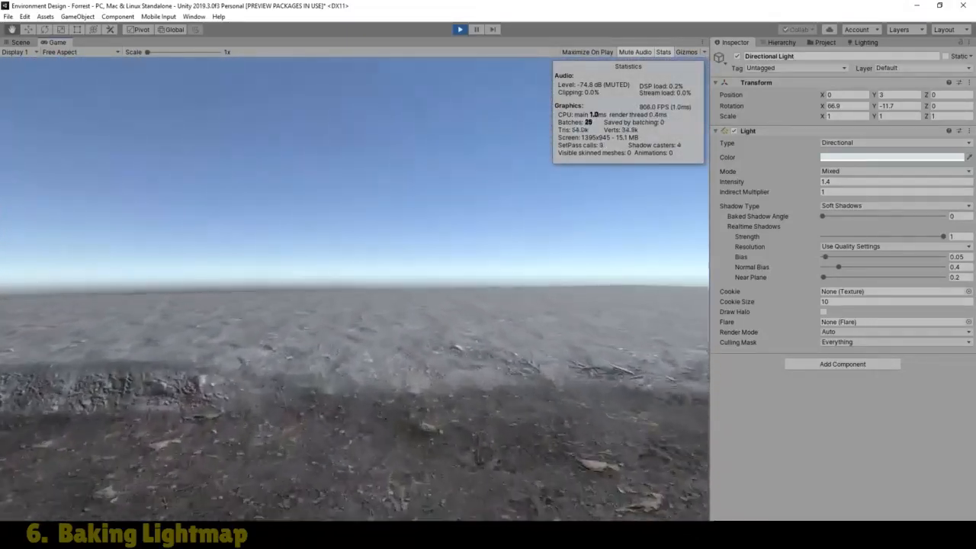
{"action": "key", "text": "w"}
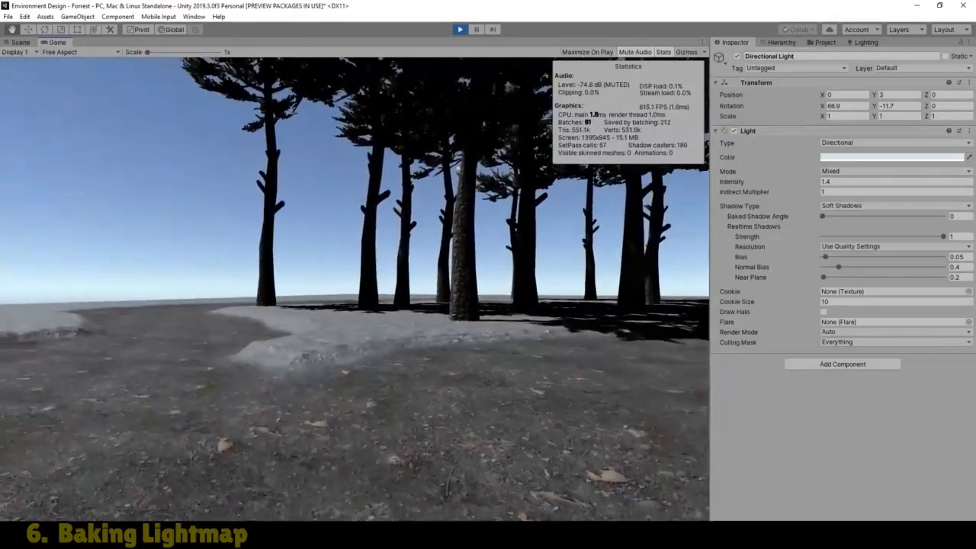
{"action": "key", "text": "w"}
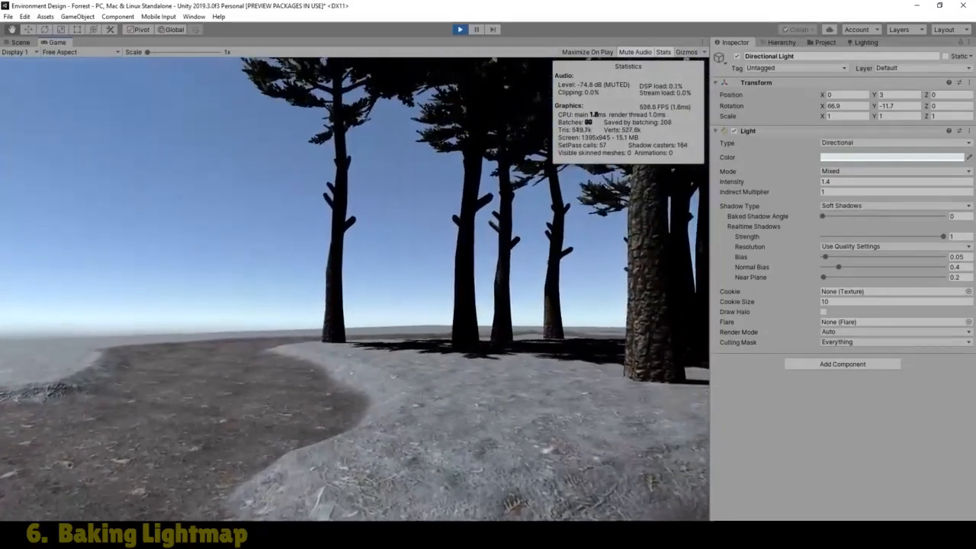
{"action": "key", "text": "w"}
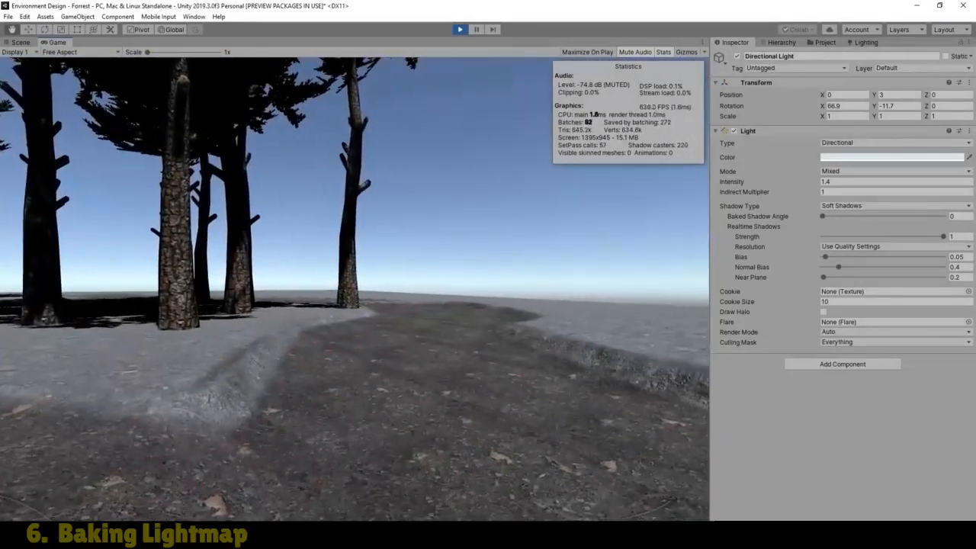
{"action": "key", "text": "w"}
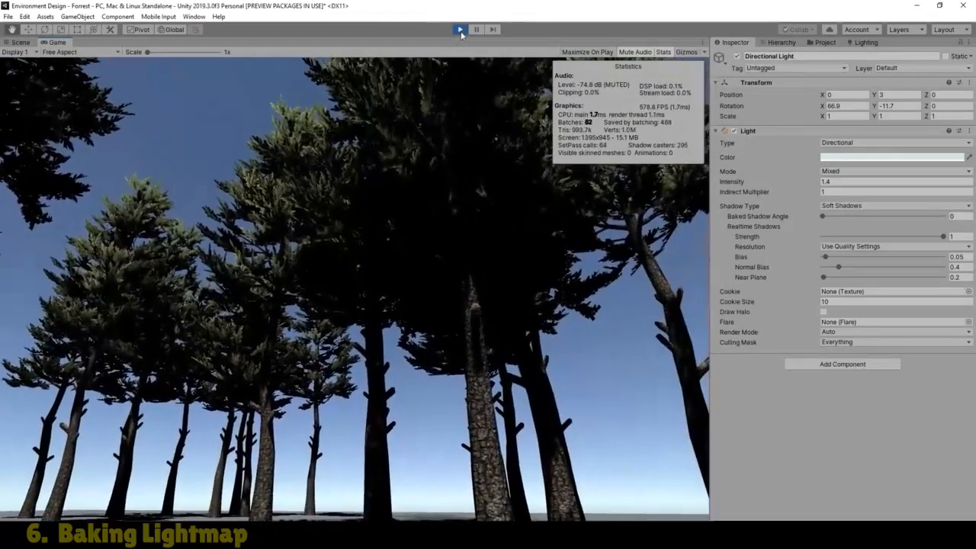
{"action": "left_click", "coordinate": [460, 30]}
Examine the lighting and tree shadows across the whole forest terrain in the Scene view, from several angles and distances
{"action": "left_click", "coordinate": [20, 43]}
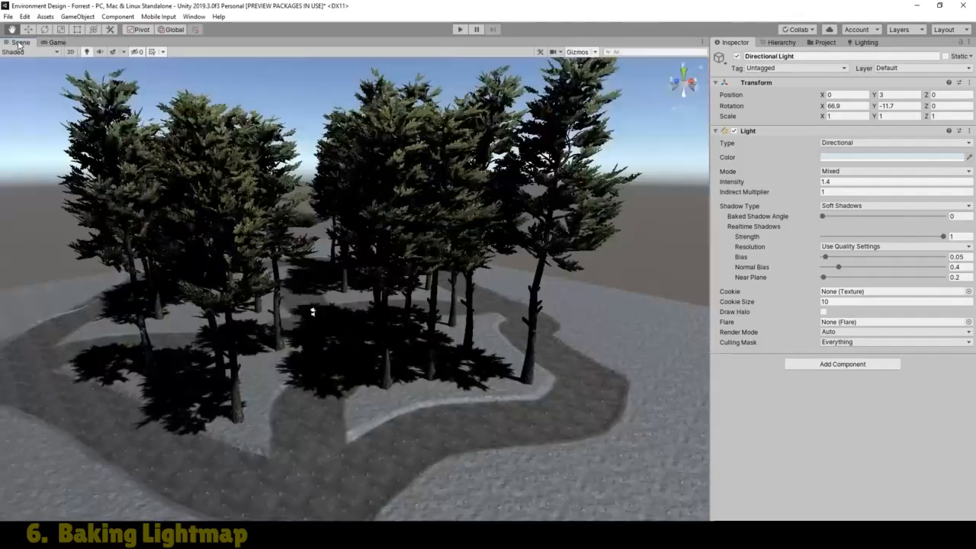
{"action": "scroll", "coordinate": [362, 355], "scroll_direction": "down", "scroll_amount": 10}
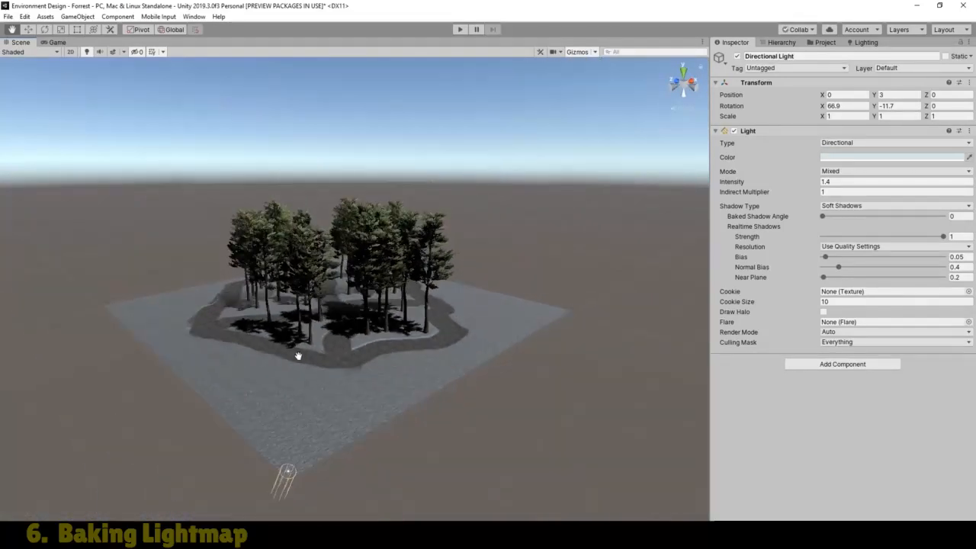
{"action": "scroll", "coordinate": [298, 356], "scroll_direction": "up", "scroll_amount": 8}
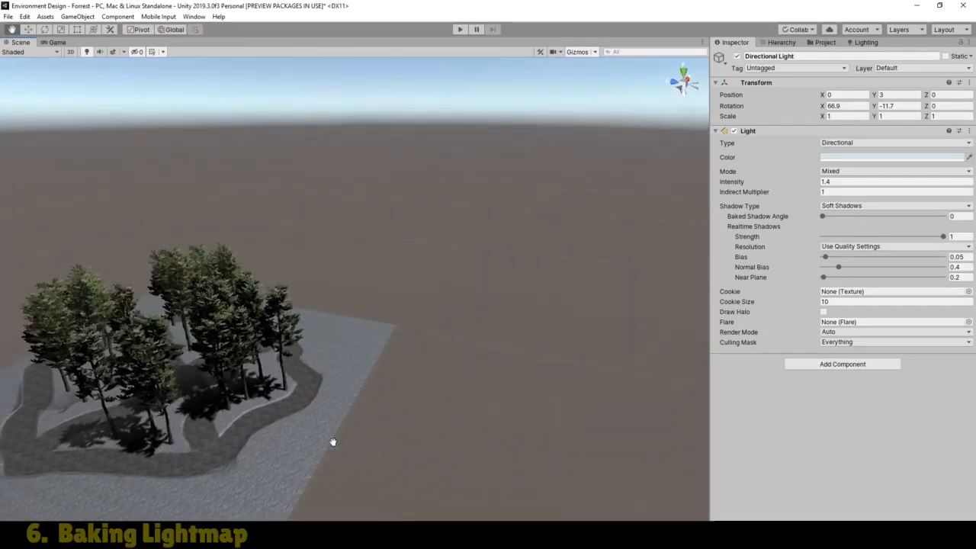
{"action": "left_click_drag", "start_coordinate": [332, 442], "coordinate": [512, 369]}
{"action": "scroll", "coordinate": [488, 386], "scroll_direction": "up", "scroll_amount": 6}
{"action": "right_click_drag", "start_coordinate": [412, 363], "coordinate": [453, 384]}
{"action": "left_click_drag", "start_coordinate": [416, 381], "coordinate": [466, 415]}
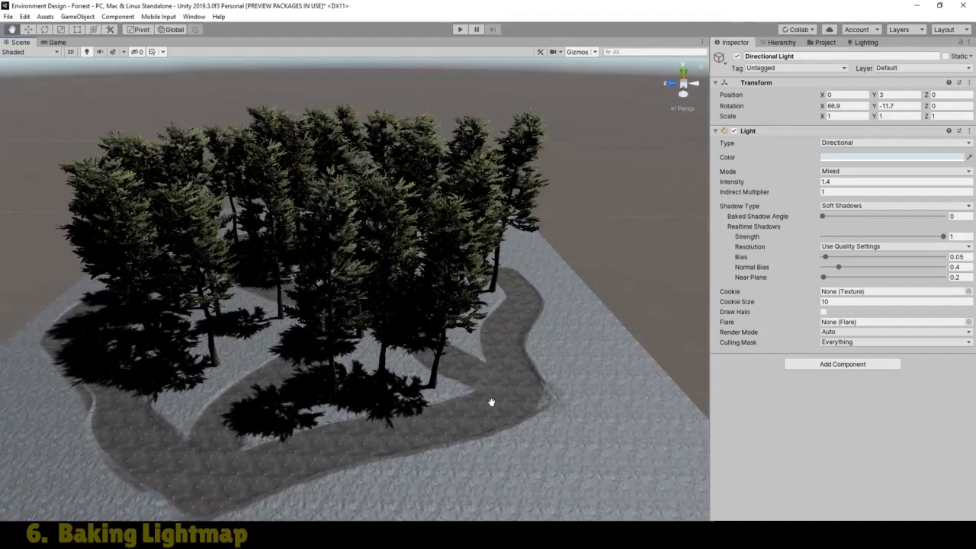
{"action": "right_click_drag", "start_coordinate": [497, 369], "coordinate": [462, 379]}
{"action": "scroll", "coordinate": [462, 380], "scroll_direction": "down", "scroll_amount": 3}
{"action": "scroll", "coordinate": [461, 379], "scroll_direction": "down", "scroll_amount": 5}
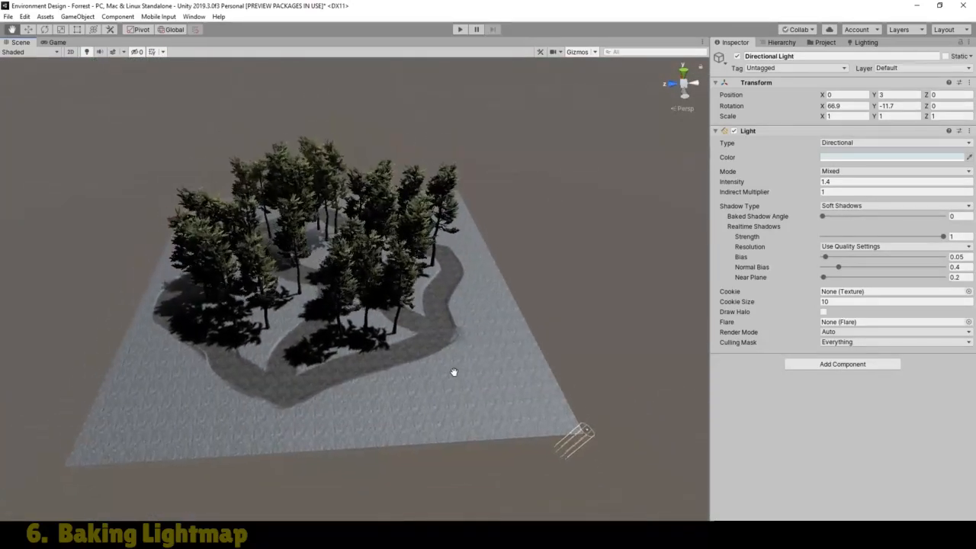
{"action": "left_click_drag", "start_coordinate": [452, 375], "coordinate": [460, 429]}
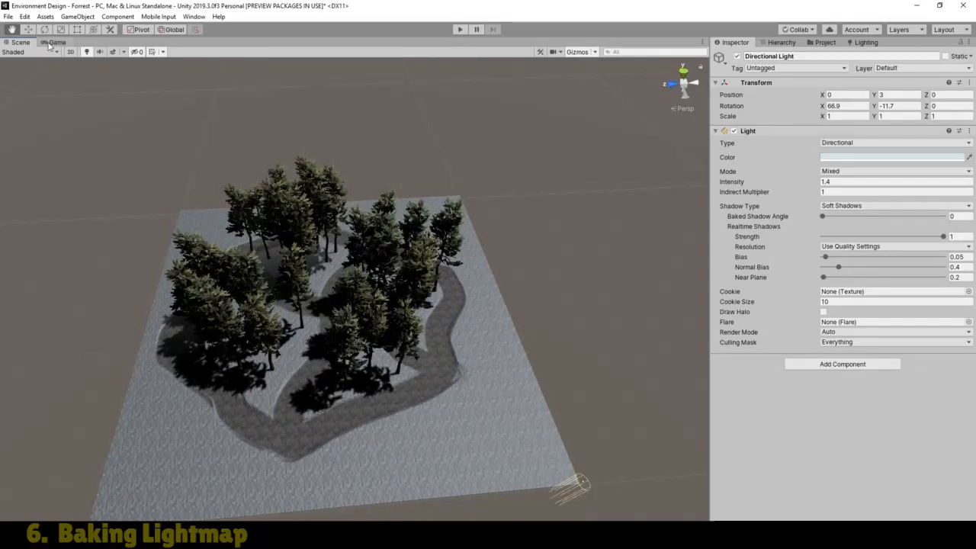
Select the terrain under TerrainGroup_0 and check which static flags are enabled for it
{"action": "left_click", "coordinate": [781, 42]}
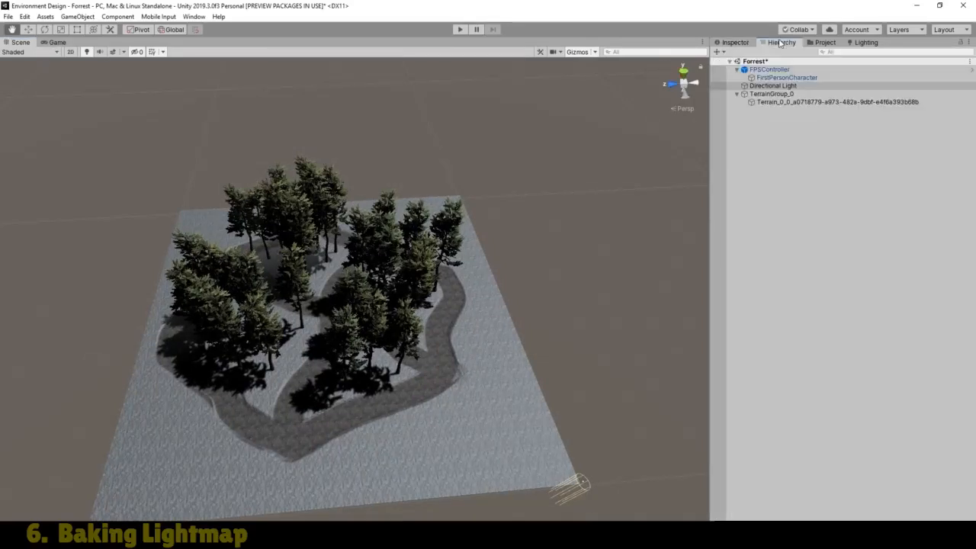
{"action": "left_click", "coordinate": [773, 103]}
{"action": "left_click", "coordinate": [735, 42]}
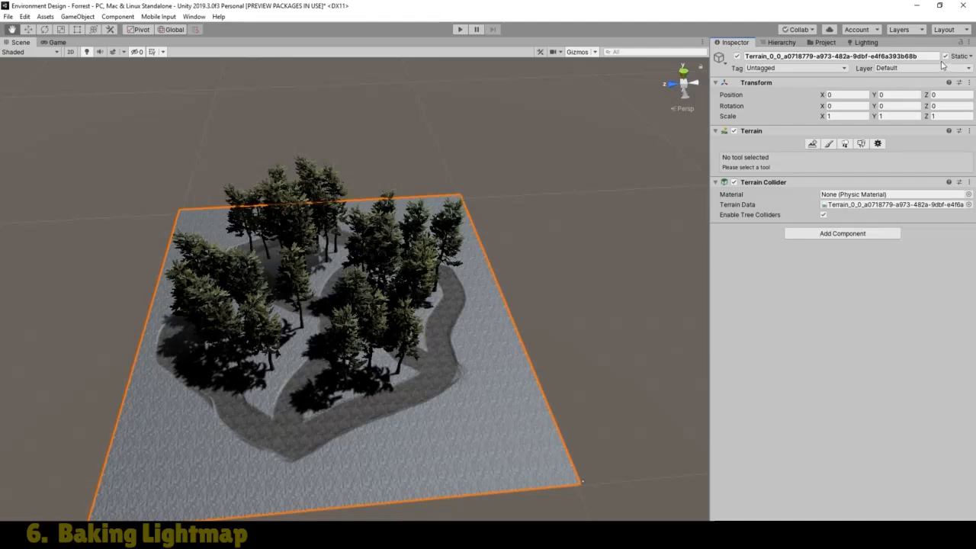
{"action": "left_click", "coordinate": [972, 57]}
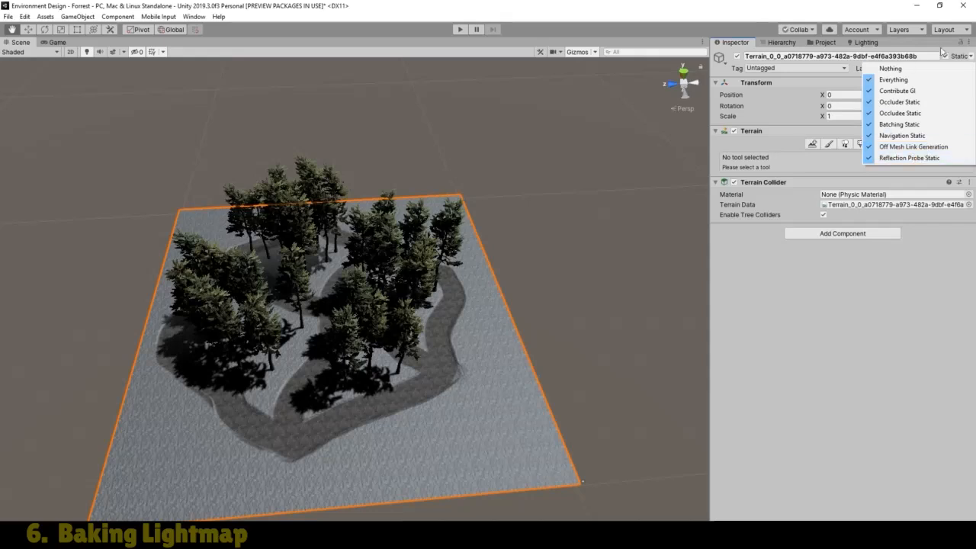
{"action": "left_click", "coordinate": [971, 58]}
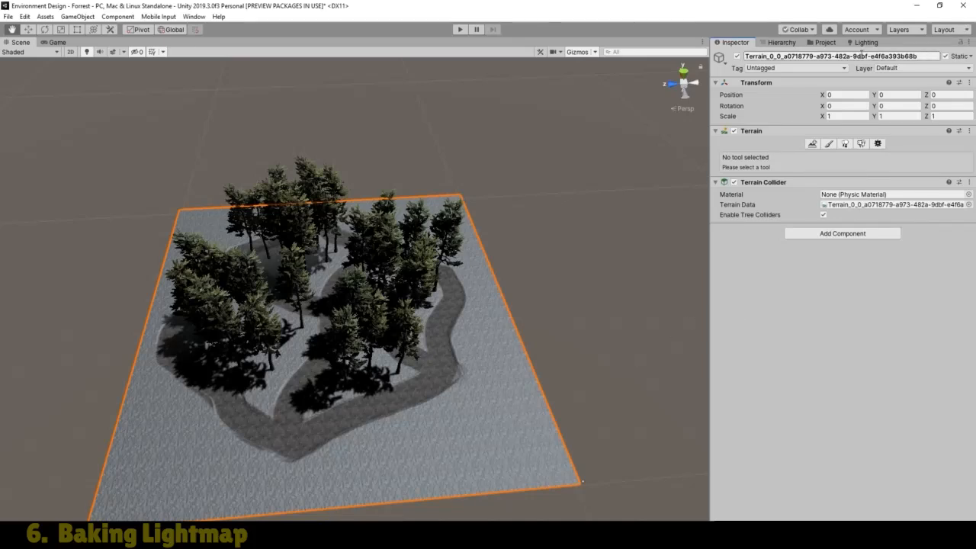
{"action": "scroll", "coordinate": [333, 361], "scroll_direction": "up", "scroll_amount": 6}
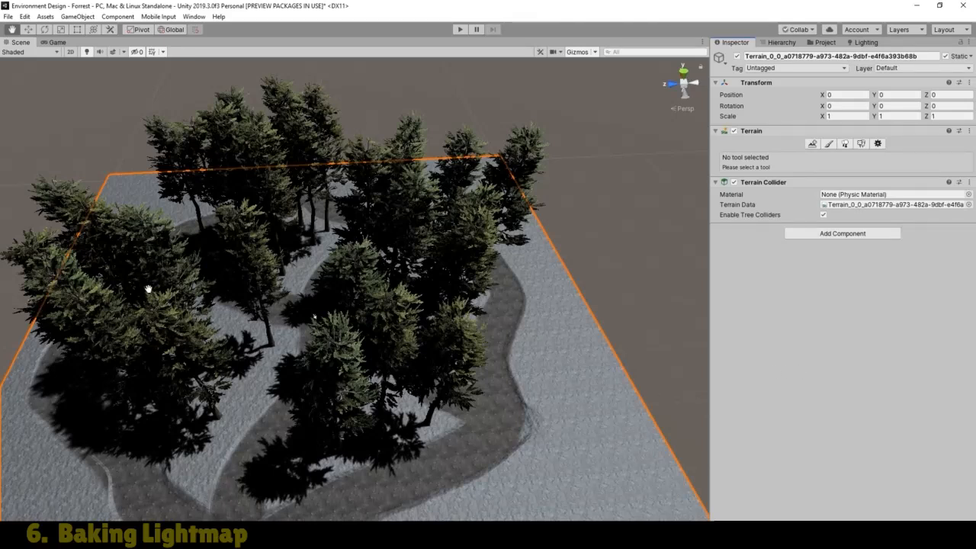
{"action": "scroll", "coordinate": [341, 397], "scroll_direction": "down", "scroll_amount": 2}
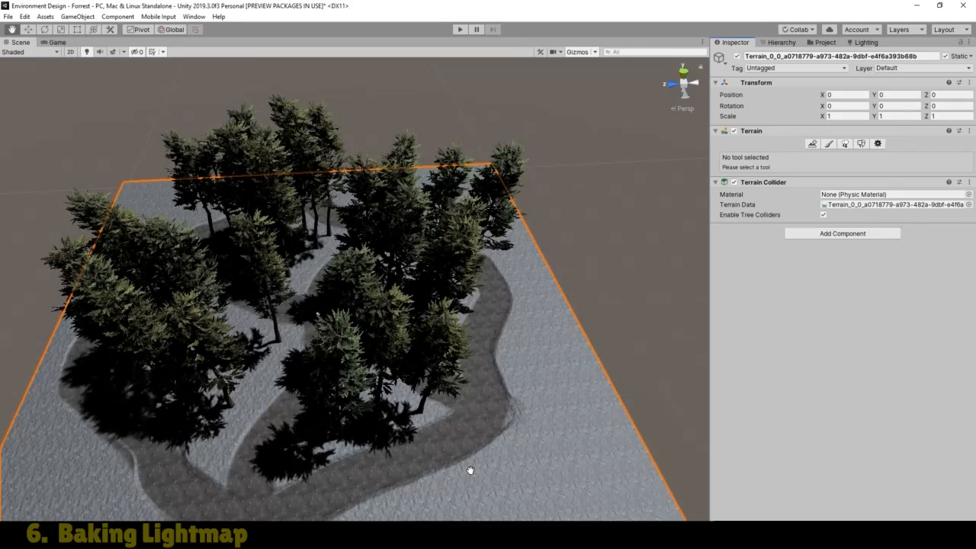
Review the light mode options of the Directional Light and choose Mixed
{"action": "left_click", "coordinate": [783, 43]}
{"action": "left_click", "coordinate": [773, 85]}
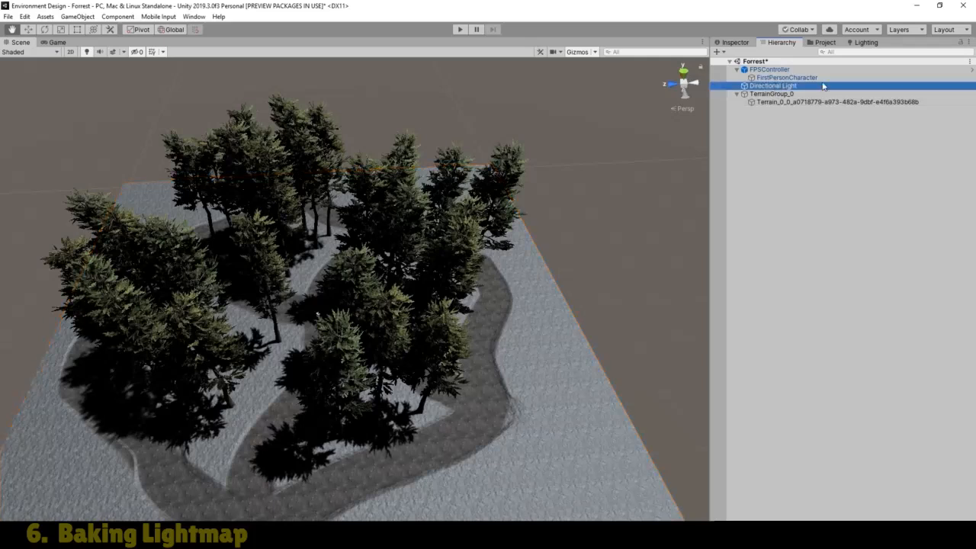
{"action": "left_click", "coordinate": [735, 43]}
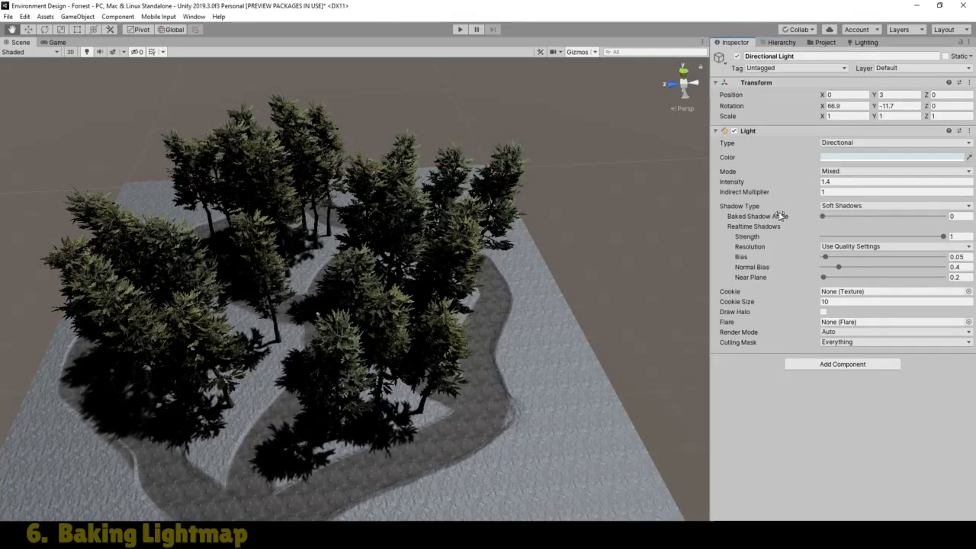
{"action": "left_click", "coordinate": [881, 172]}
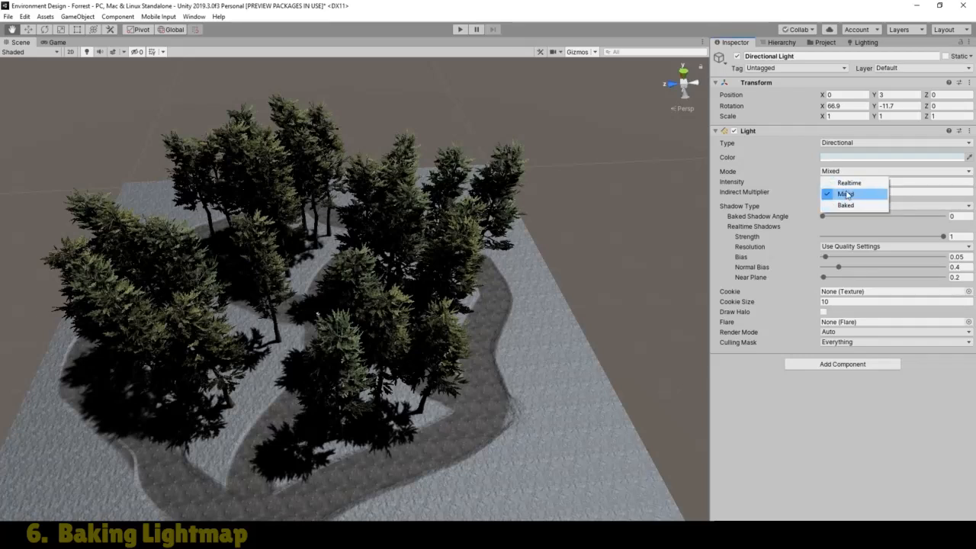
{"action": "left_click", "coordinate": [855, 196]}
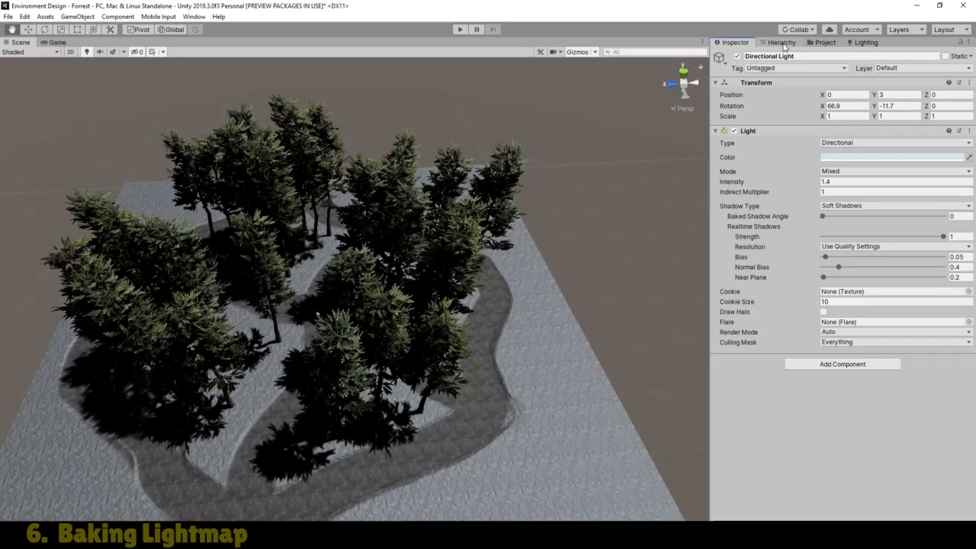
Open the scene's Lighting settings and check which lights are available as the Sun Source
{"action": "left_click", "coordinate": [869, 44]}
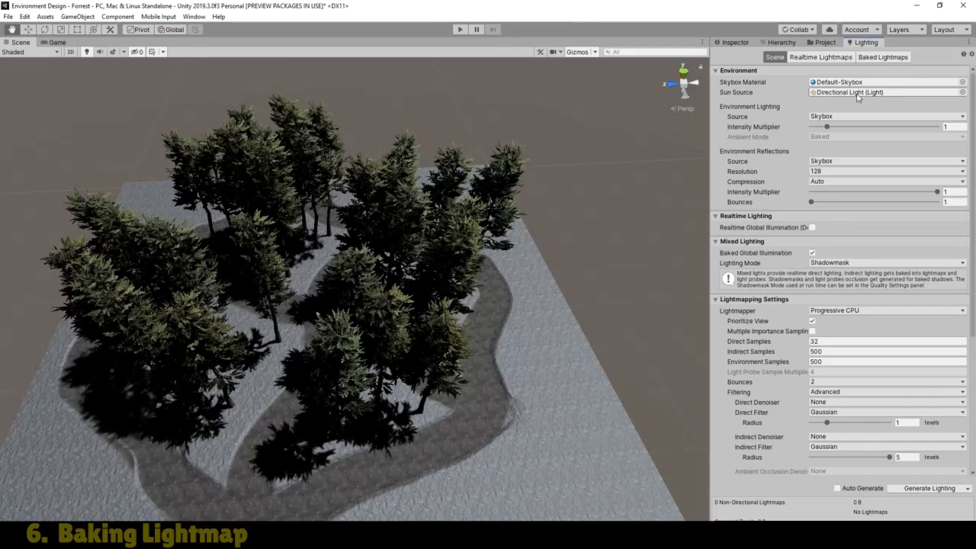
{"action": "left_click", "coordinate": [962, 92]}
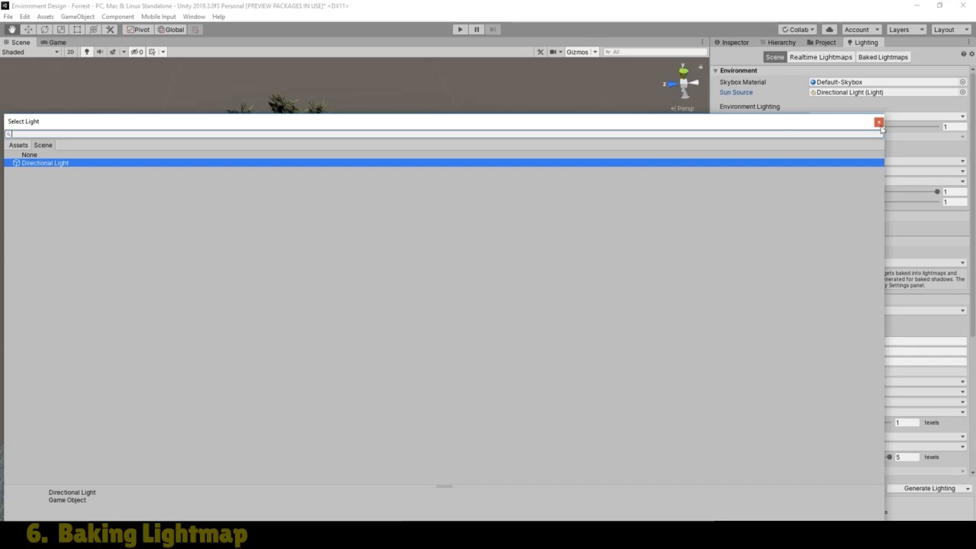
{"action": "left_click", "coordinate": [878, 123]}
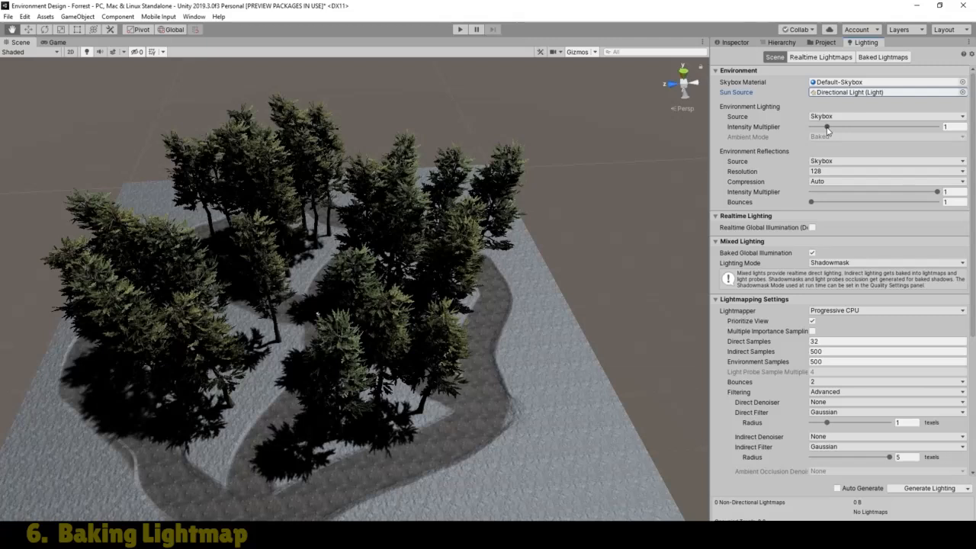
Try an environment lighting Intensity Multiplier of 1.91 and set it back to 1
{"action": "mouse_move", "coordinate": [829, 130]}
{"action": "left_mouse_down"}
{"action": "mouse_move", "coordinate": [926, 128]}
{"action": "mouse_move", "coordinate": [806, 135]}
{"action": "mouse_move", "coordinate": [842, 128]}
{"action": "left_mouse_up"}
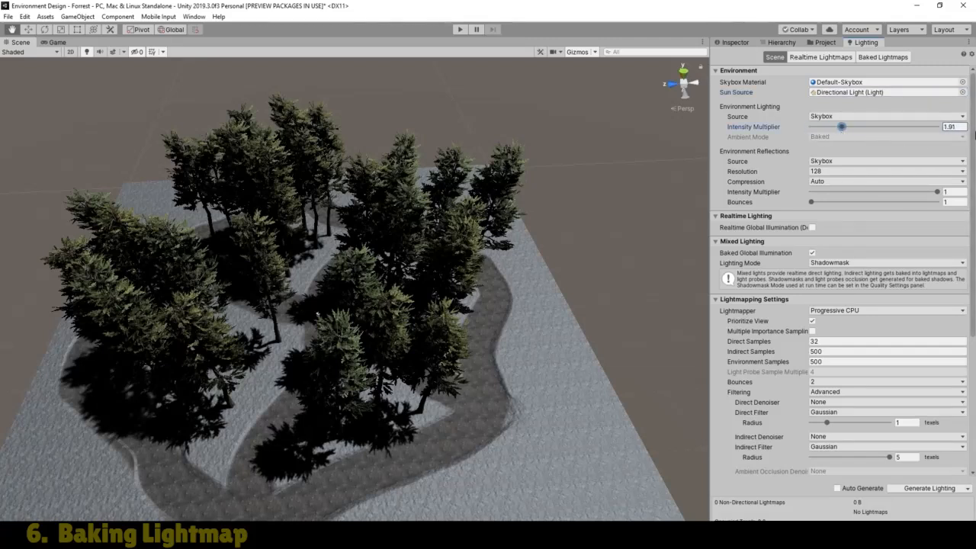
{"action": "left_click", "coordinate": [950, 126]}
{"action": "type", "text": "1"}
Review the Lightmapper options in the Lightmapping Settings, keep Progressive CPU, and save the scene
{"action": "left_click_drag", "start_coordinate": [974, 242], "coordinate": [974, 376]}
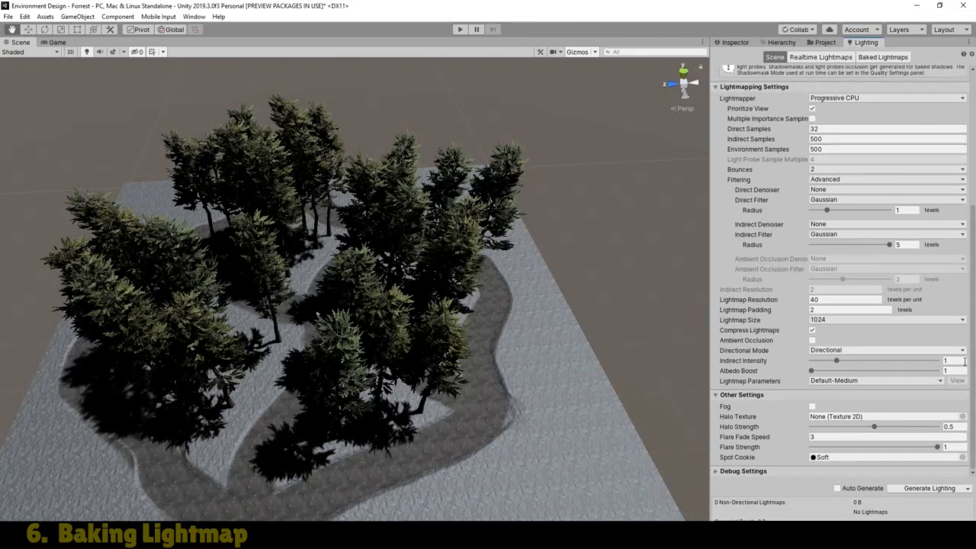
{"action": "left_click", "coordinate": [867, 99]}
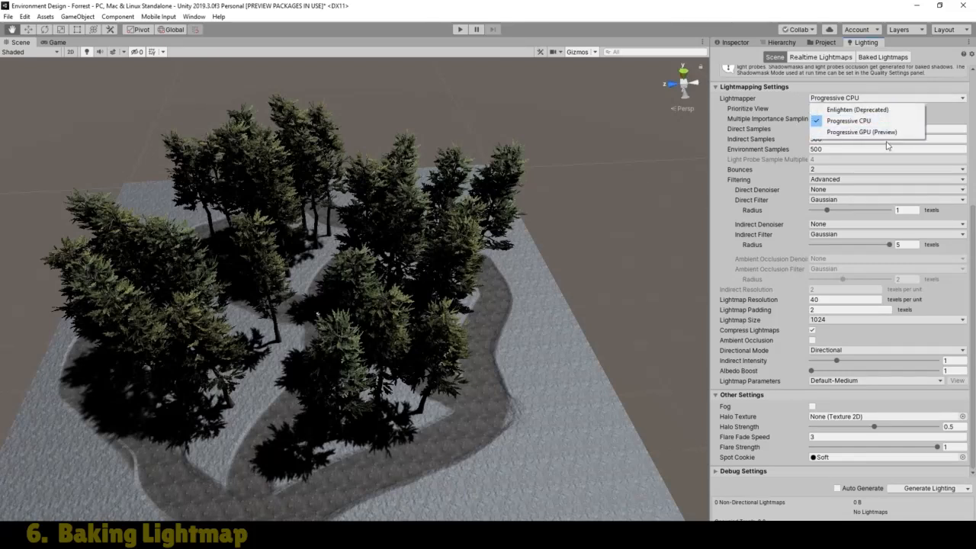
{"action": "left_click", "coordinate": [972, 121]}
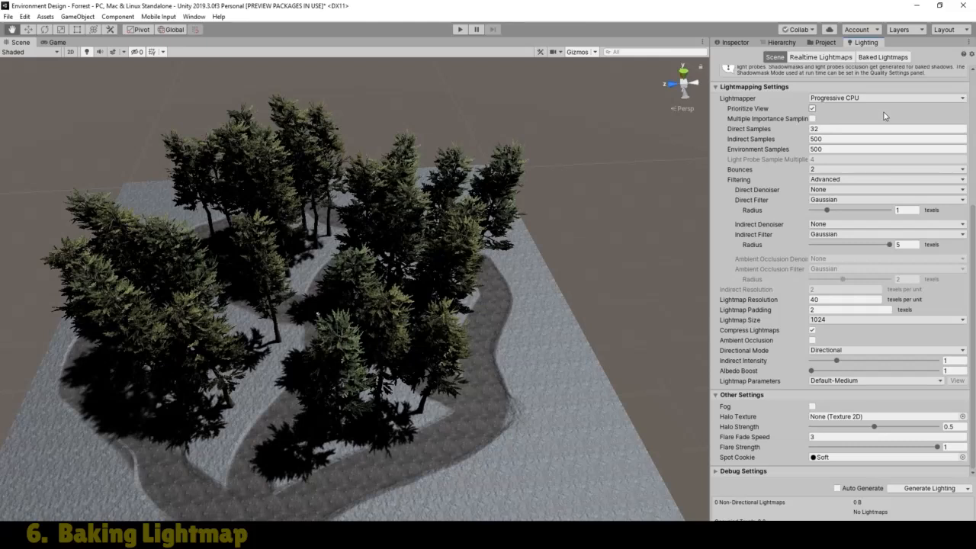
{"action": "left_click", "coordinate": [9, 16]}
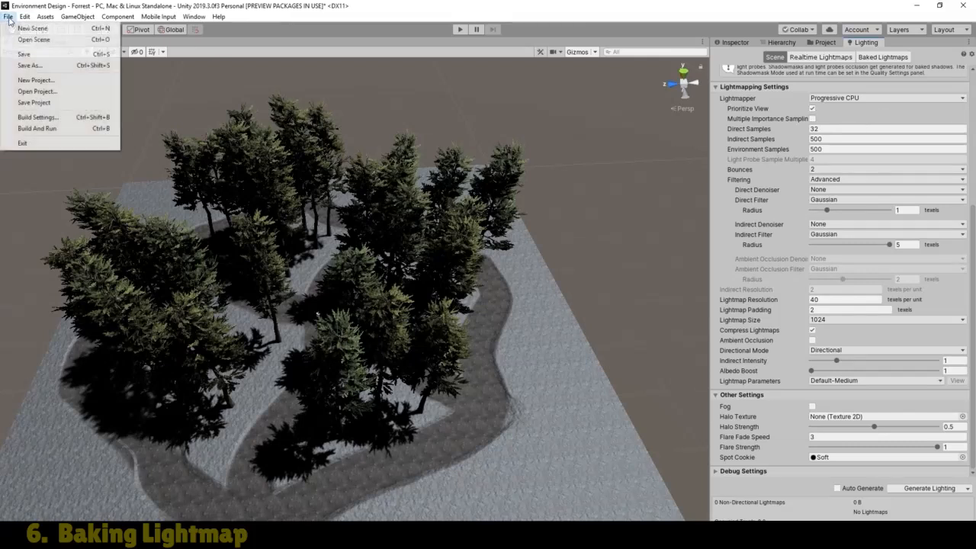
{"action": "left_click", "coordinate": [24, 54]}
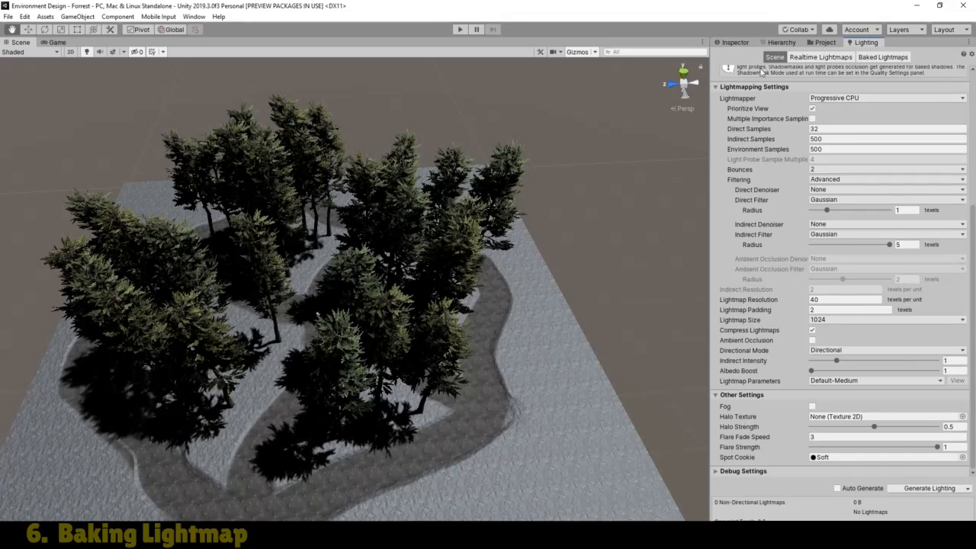
Try the Default-LowResolution lightmap parameters in the settings of the terrain under TerrainGroup_0, and return them to Default-VeryLowResolution
{"action": "left_click", "coordinate": [782, 42]}
{"action": "left_click", "coordinate": [779, 103]}
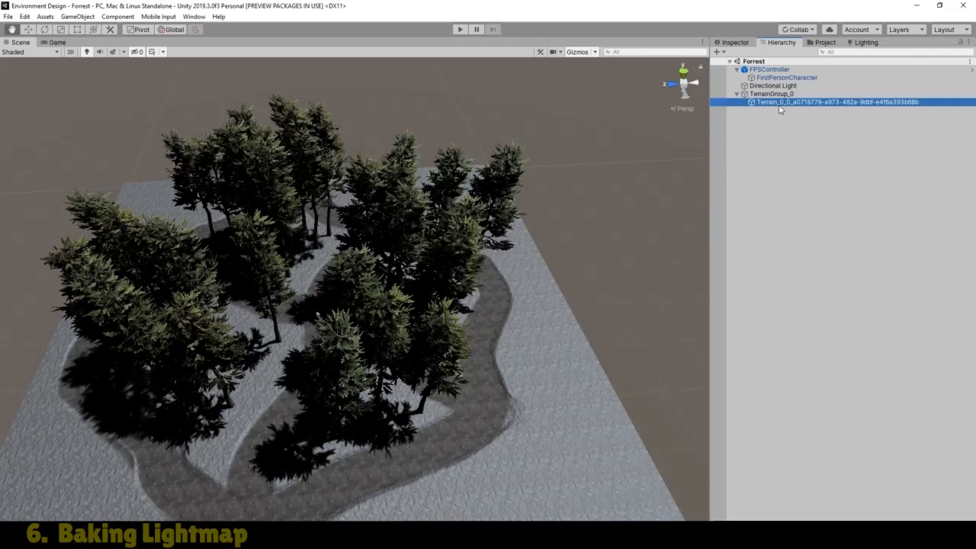
{"action": "left_click", "coordinate": [734, 42]}
{"action": "left_click", "coordinate": [878, 143]}
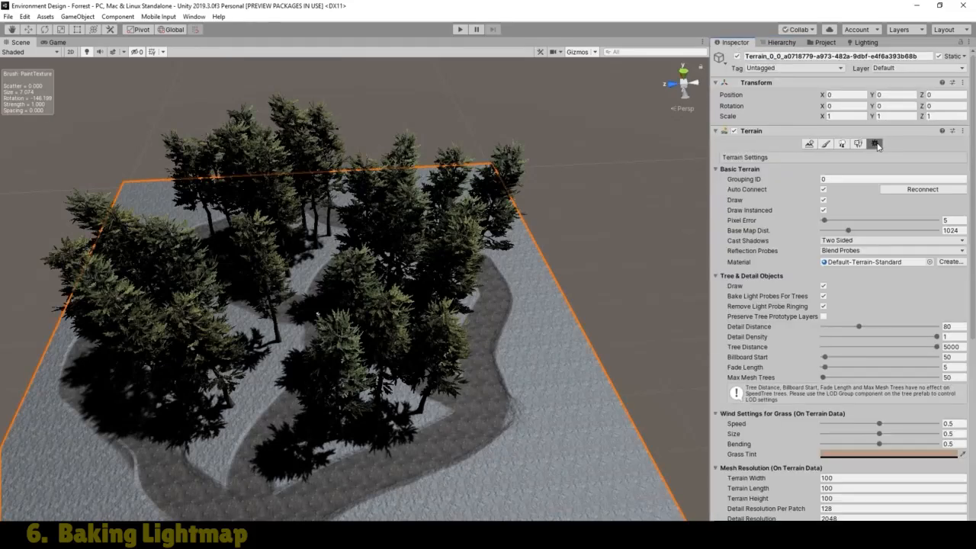
{"action": "left_click_drag", "start_coordinate": [973, 156], "coordinate": [974, 364]}
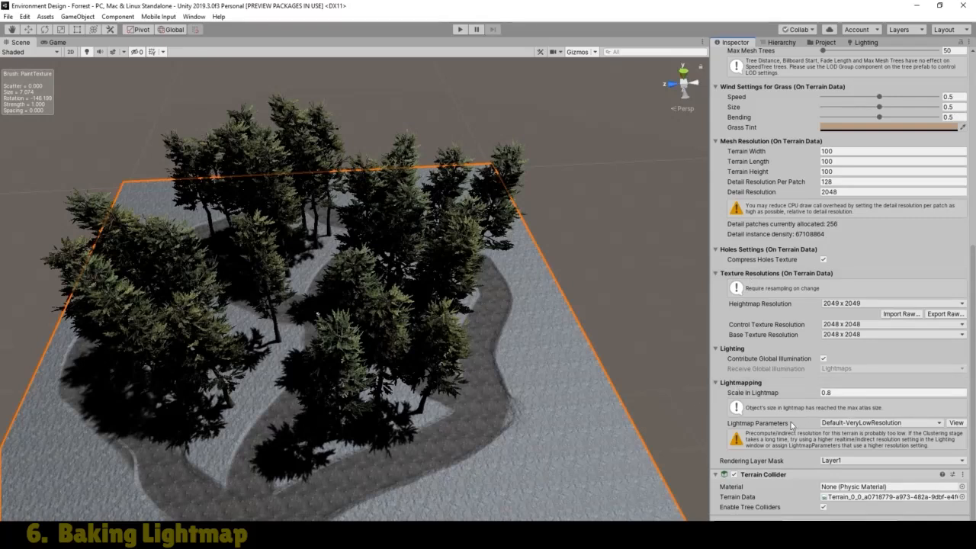
{"action": "left_click", "coordinate": [939, 424]}
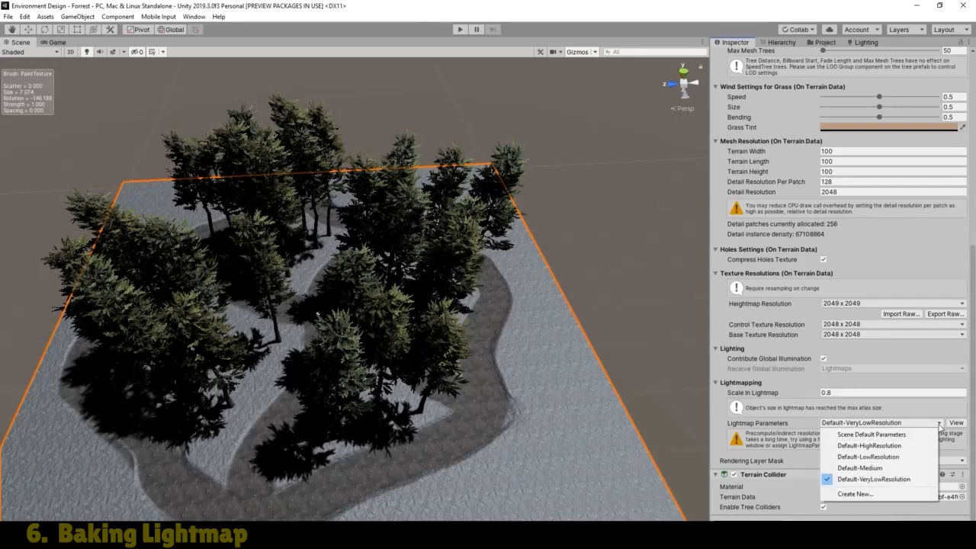
{"action": "left_click", "coordinate": [885, 459]}
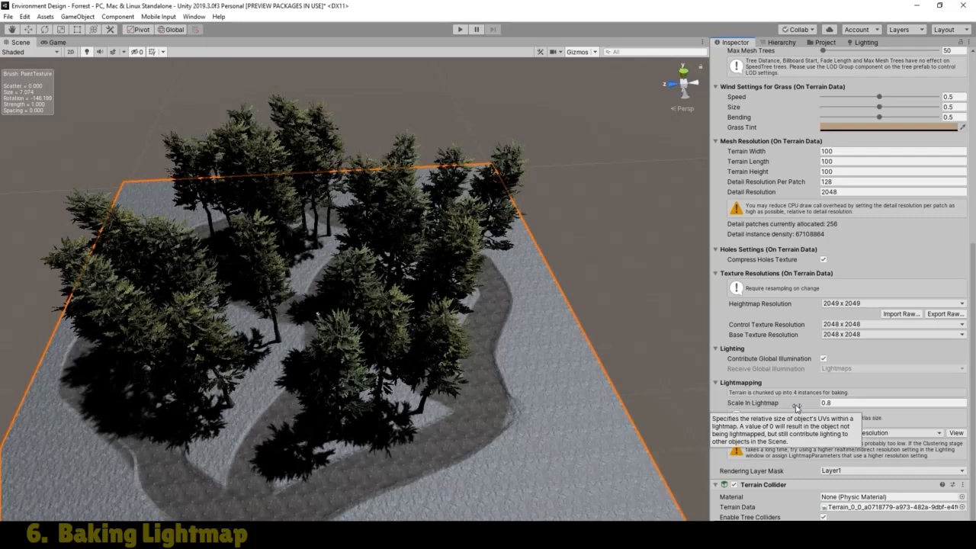
{"action": "left_click", "coordinate": [933, 433]}
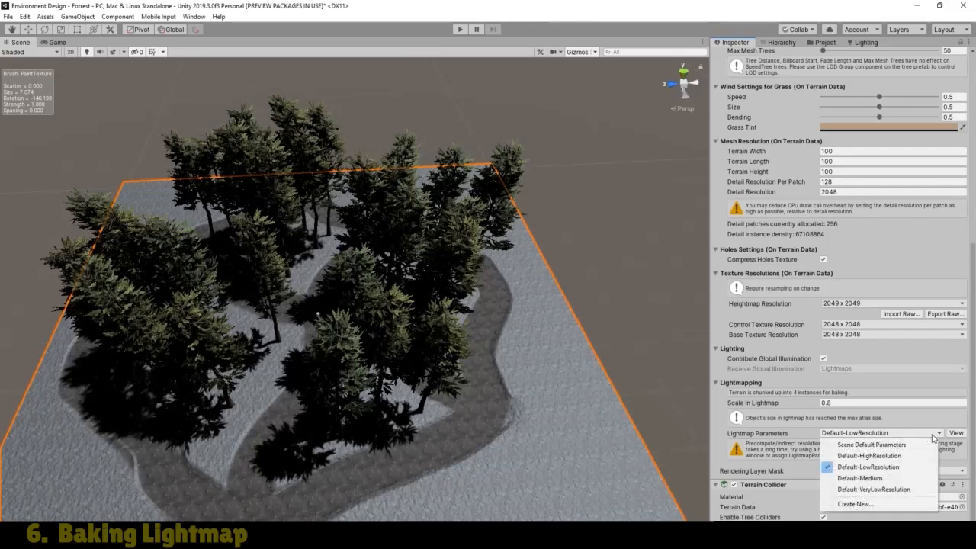
{"action": "left_click", "coordinate": [892, 489]}
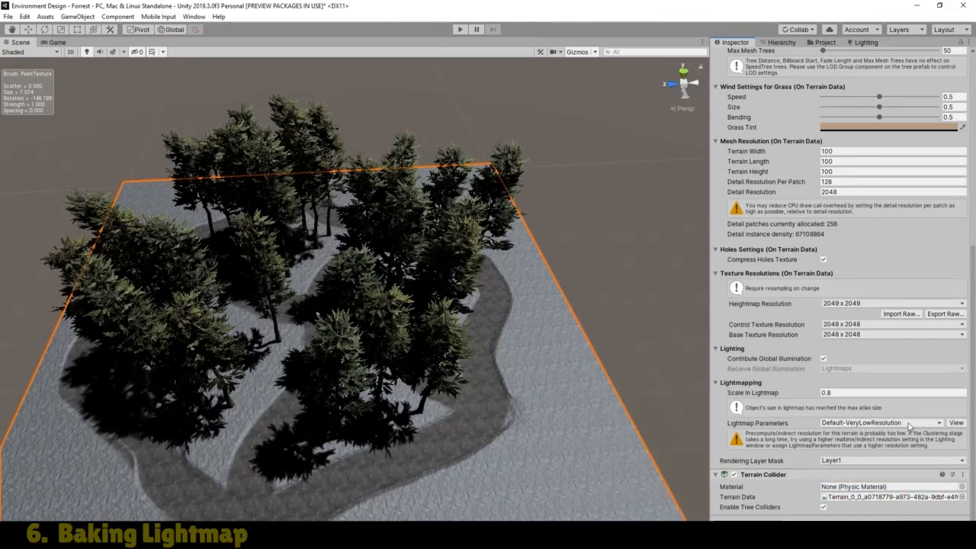
{"action": "mouse_move", "coordinate": [800, 427]}
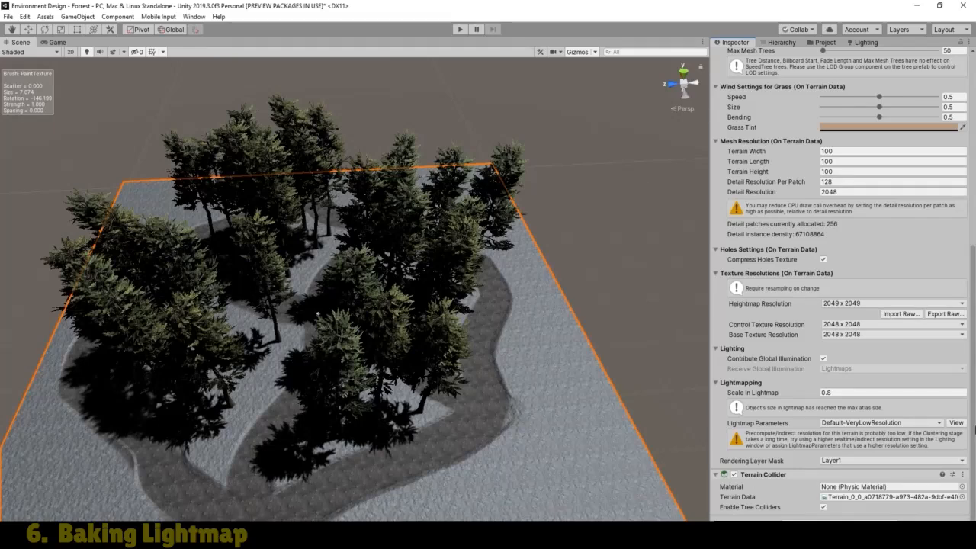
Generate the scene's lighting to bake the lightmap with the Lighting settings
{"action": "left_click", "coordinate": [866, 42]}
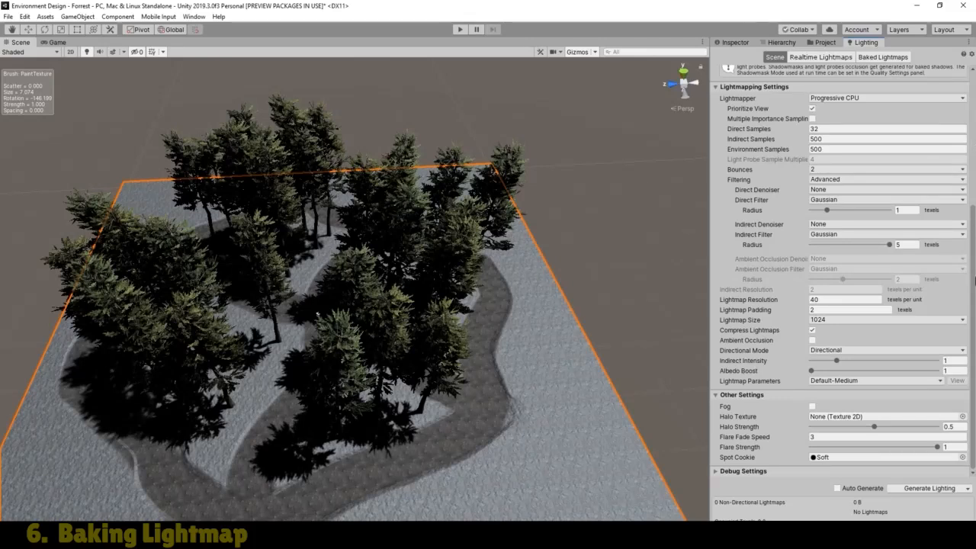
{"action": "left_click", "coordinate": [943, 489]}
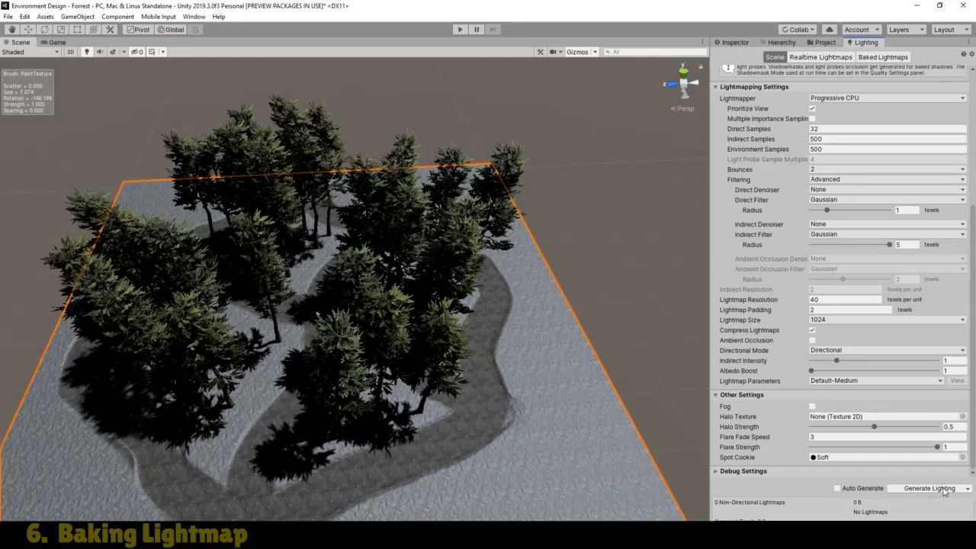
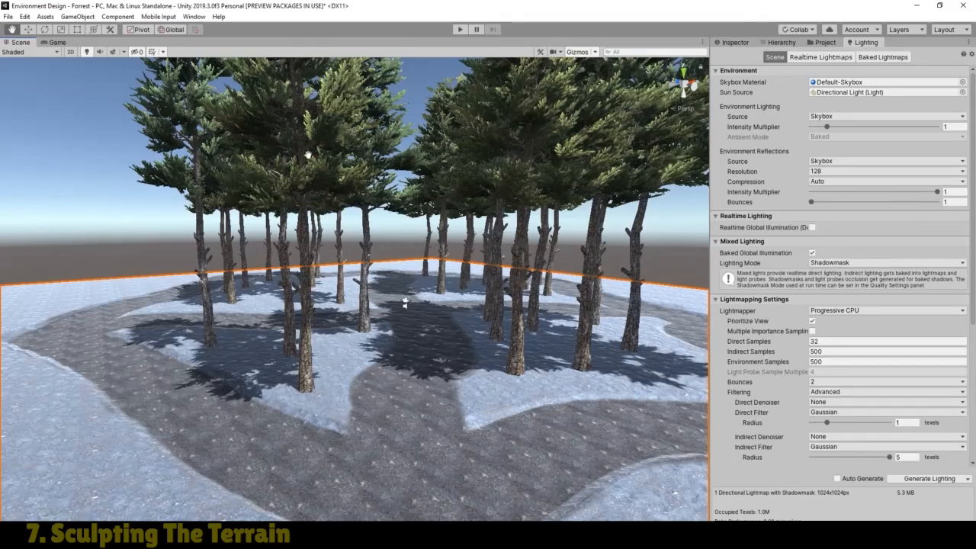
Play-test the scene with the baked lighting, walking the paths and looking up at the trees, and stop playing
{"action": "left_click", "coordinate": [58, 42]}
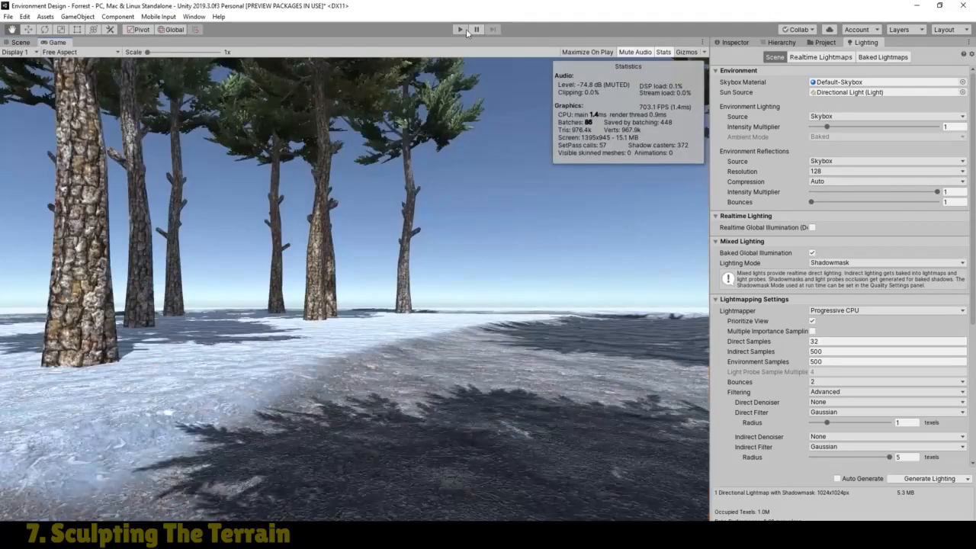
{"action": "left_click", "coordinate": [460, 29]}
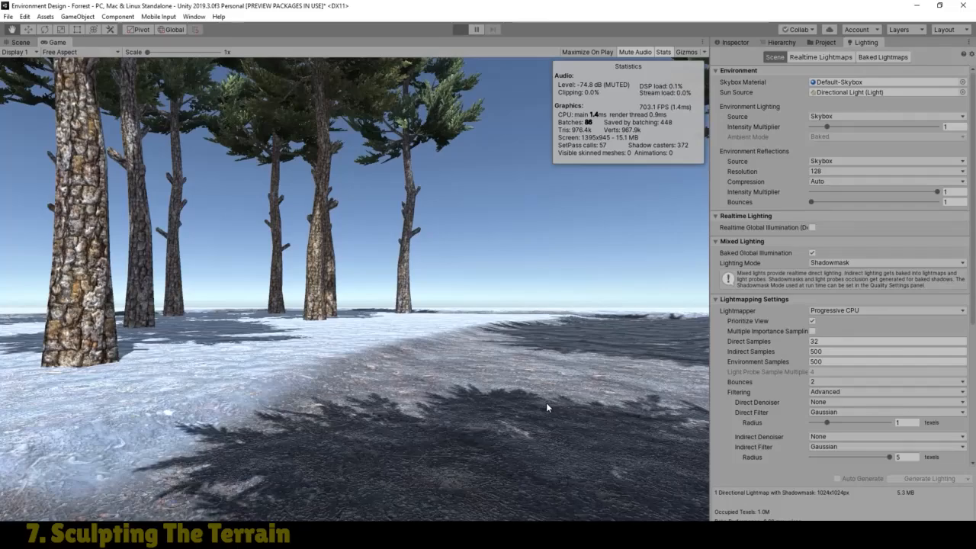
{"action": "key", "text": "w"}
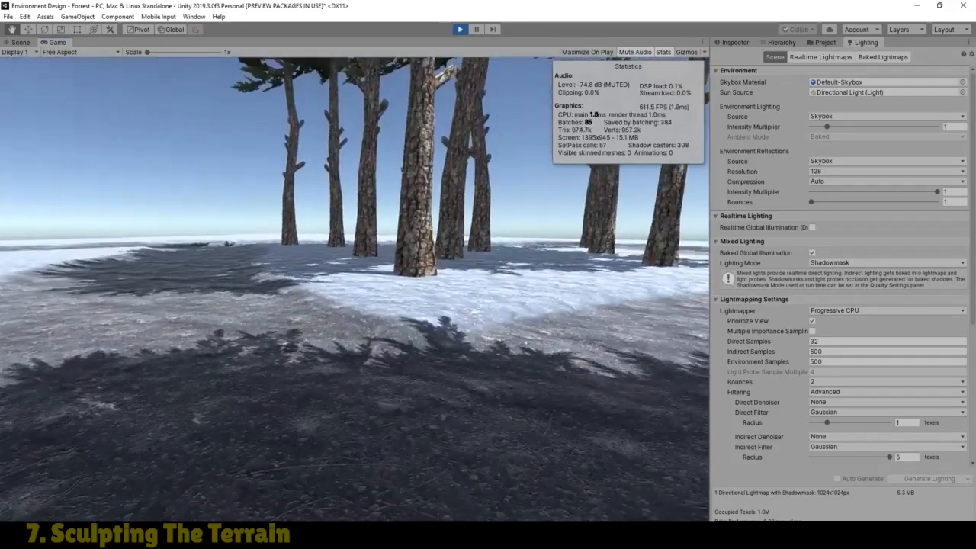
{"action": "key", "text": "w"}
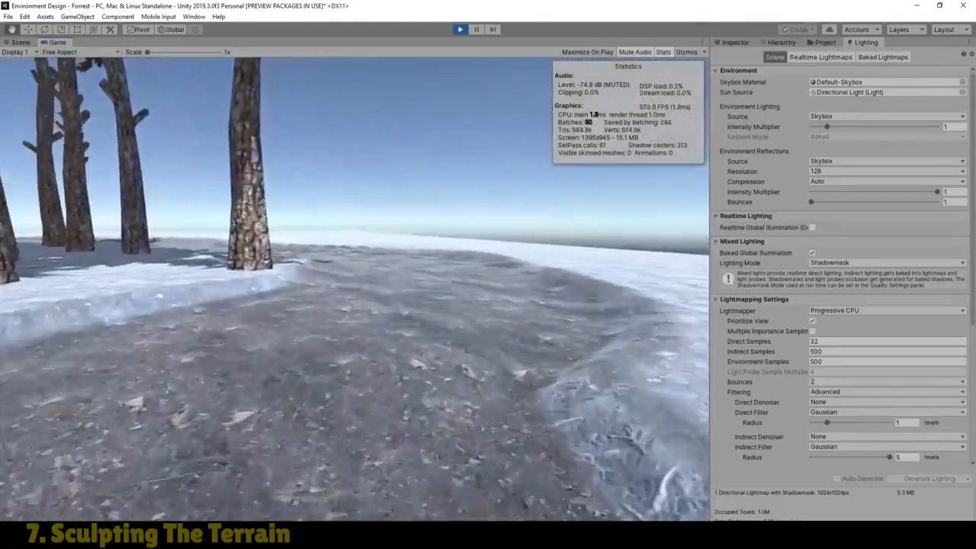
{"action": "key", "text": "w"}
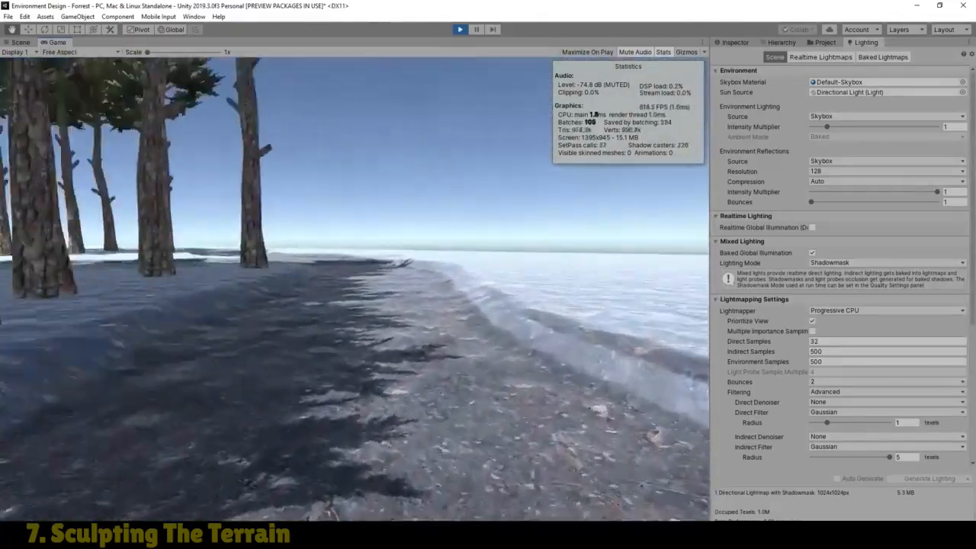
{"action": "key", "text": "w"}
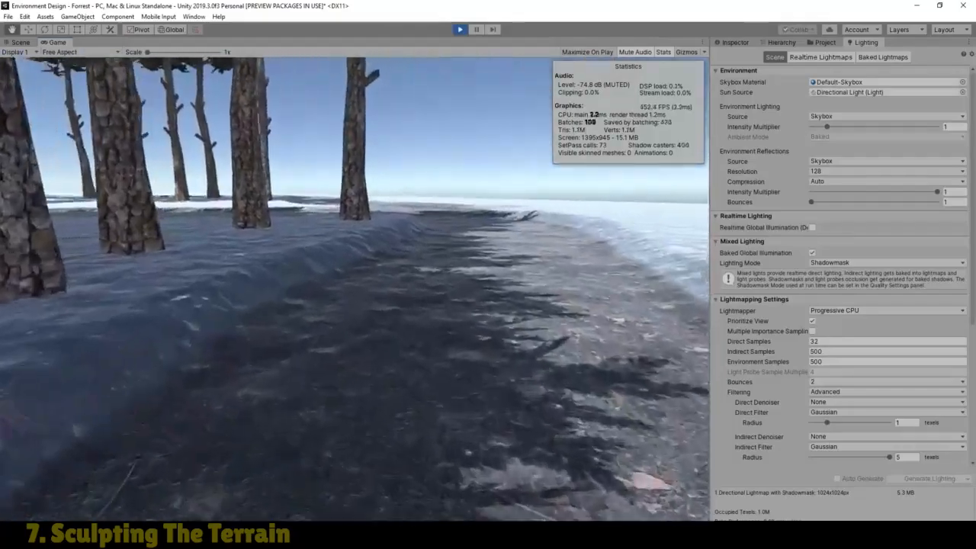
{"action": "key", "text": "w"}
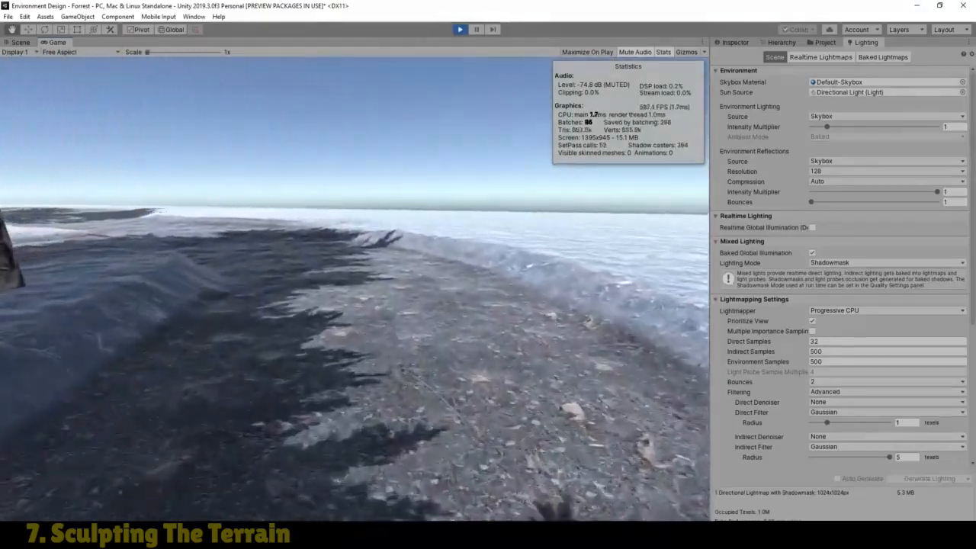
{"action": "key", "text": "w"}
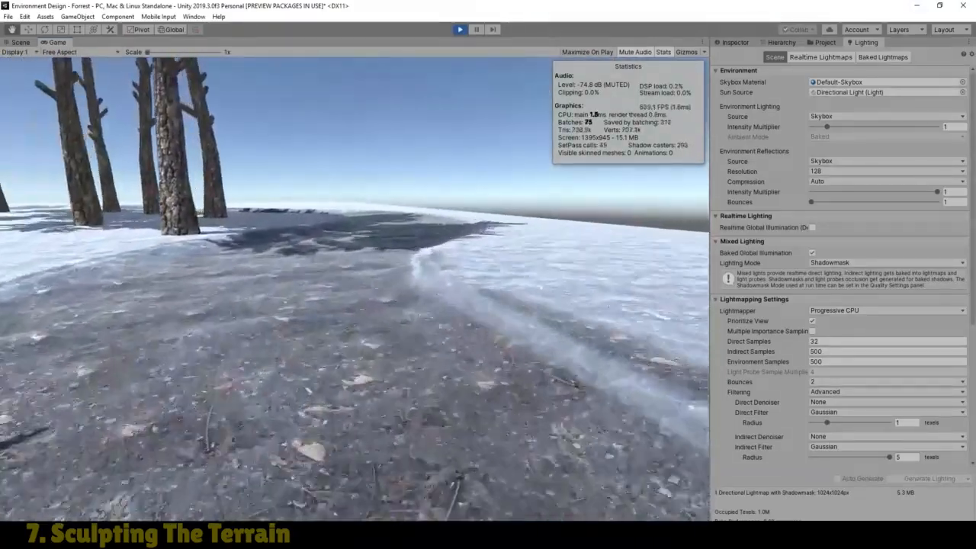
{"action": "key", "text": "w"}
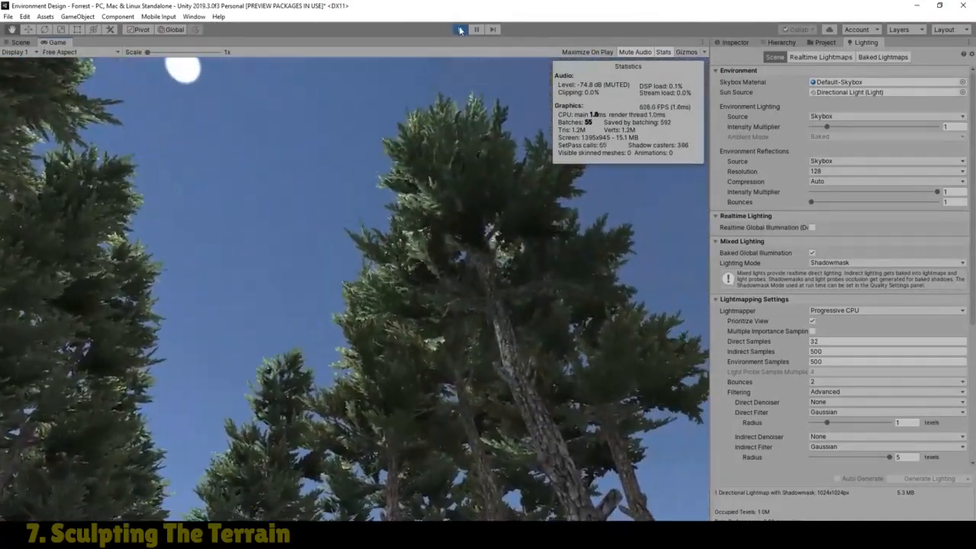
{"action": "left_click", "coordinate": [458, 29]}
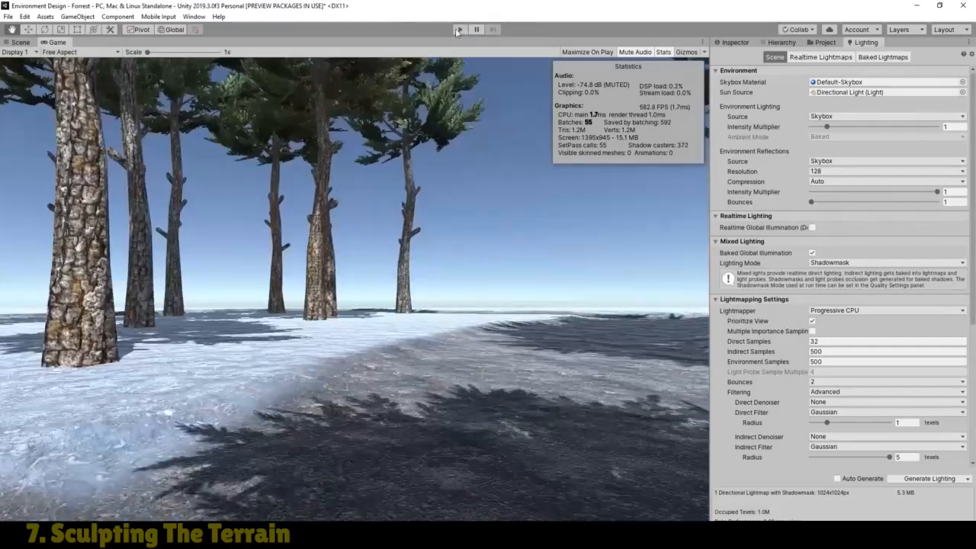
Return to the Scene view, look over the forest from another angle, and turn off scene lighting in the view
{"action": "left_click", "coordinate": [20, 44]}
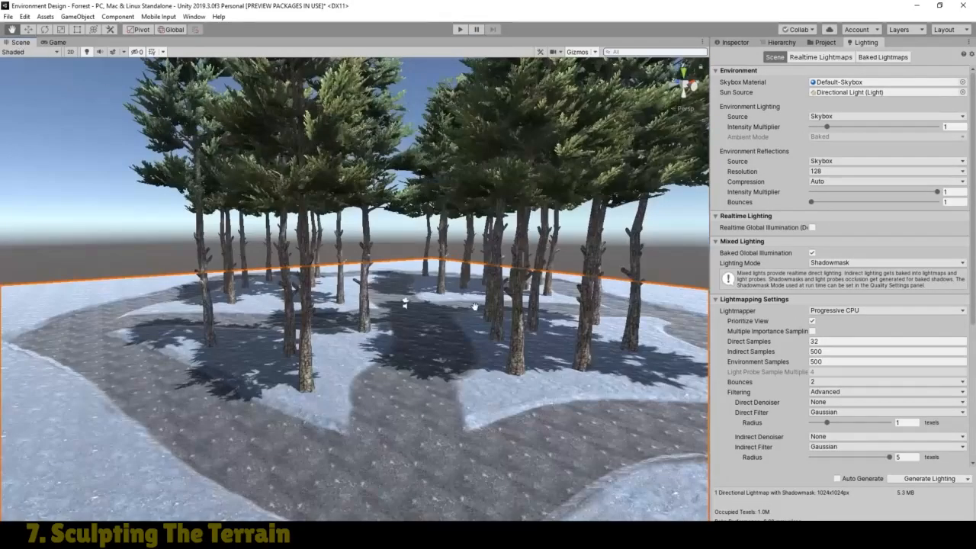
{"action": "scroll", "coordinate": [453, 306], "scroll_direction": "down", "scroll_amount": 3}
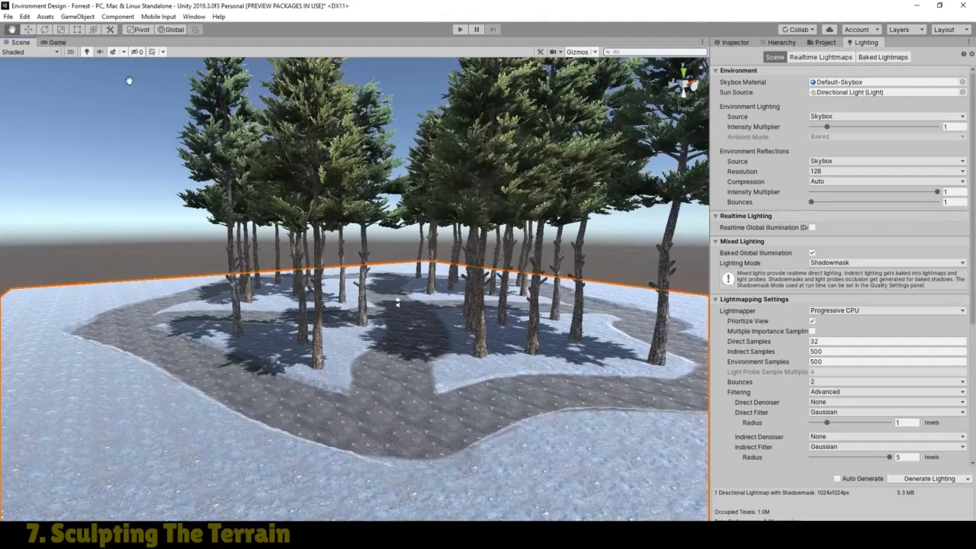
{"action": "left_click_drag", "start_coordinate": [487, 250], "coordinate": [432, 265]}
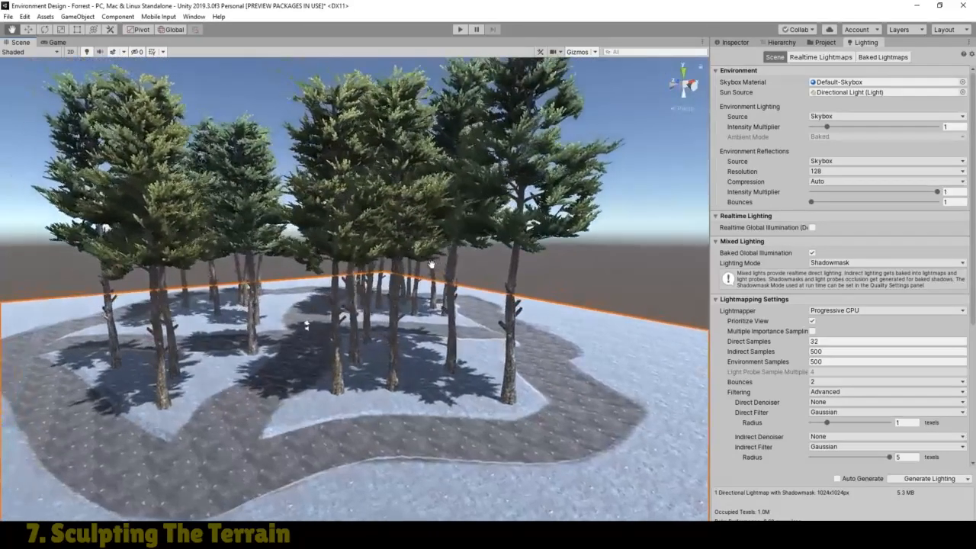
{"action": "right_click_drag", "start_coordinate": [431, 265], "coordinate": [453, 277]}
{"action": "left_click_drag", "start_coordinate": [453, 277], "coordinate": [496, 272]}
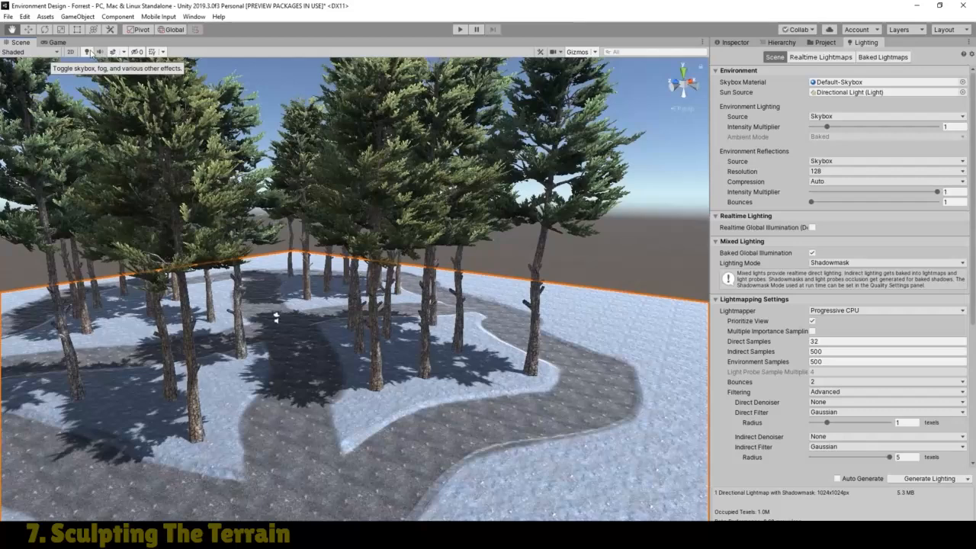
{"action": "left_click", "coordinate": [88, 51]}
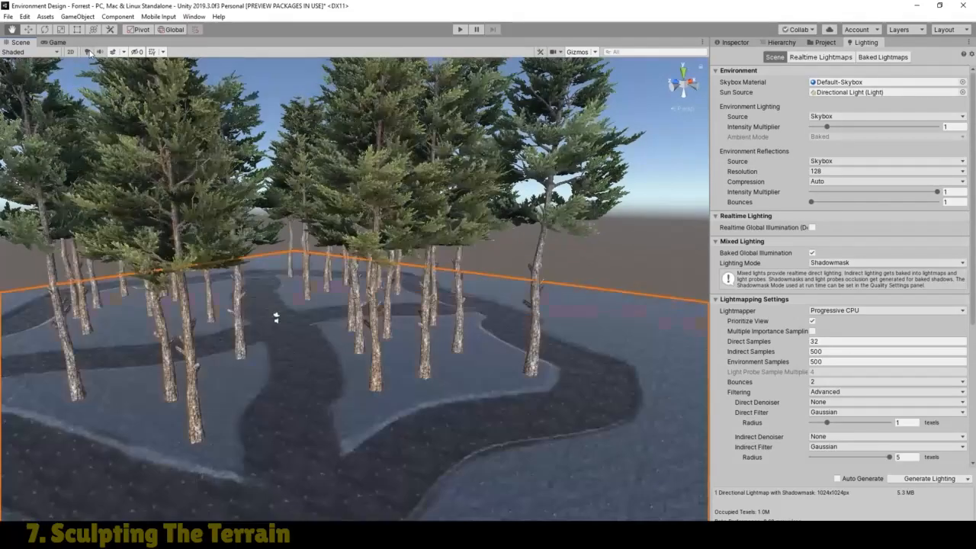
Turn scene lighting back on in the view and open the Directional Light's properties
{"action": "left_click", "coordinate": [88, 51]}
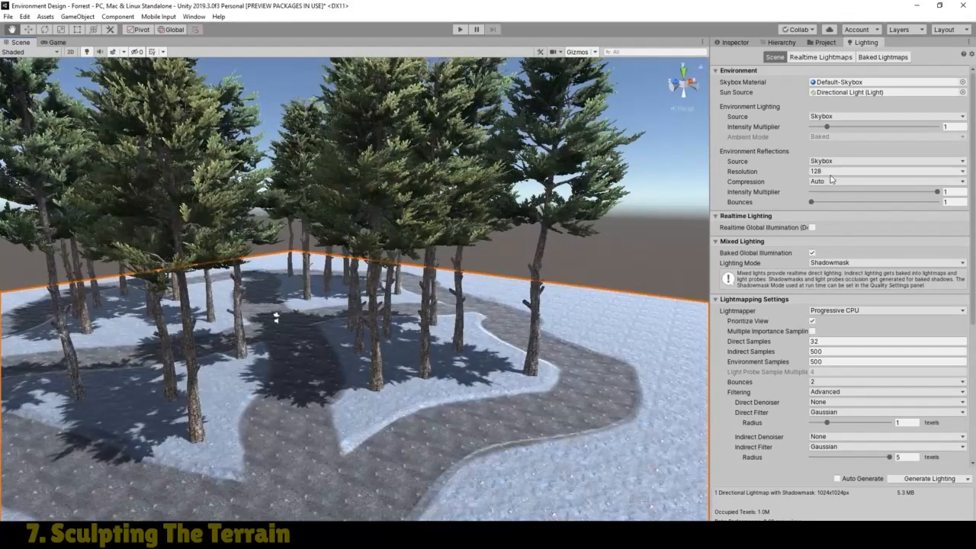
{"action": "left_click", "coordinate": [749, 42]}
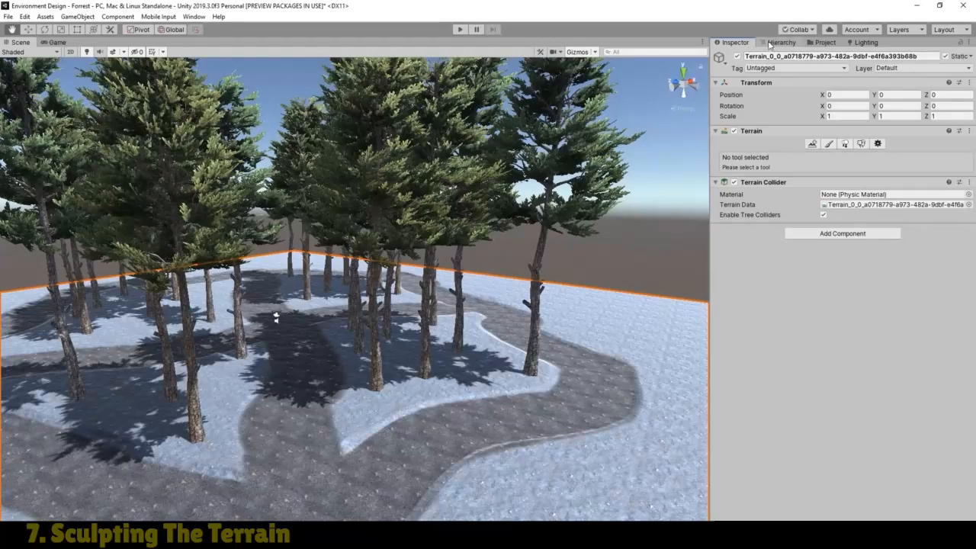
{"action": "left_click", "coordinate": [781, 44]}
{"action": "left_click", "coordinate": [773, 87]}
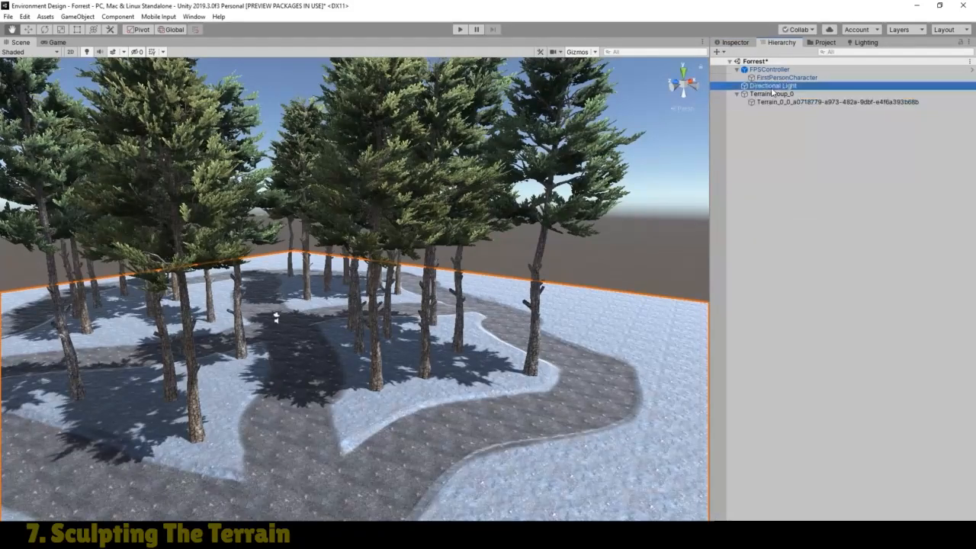
{"action": "left_click", "coordinate": [736, 42]}
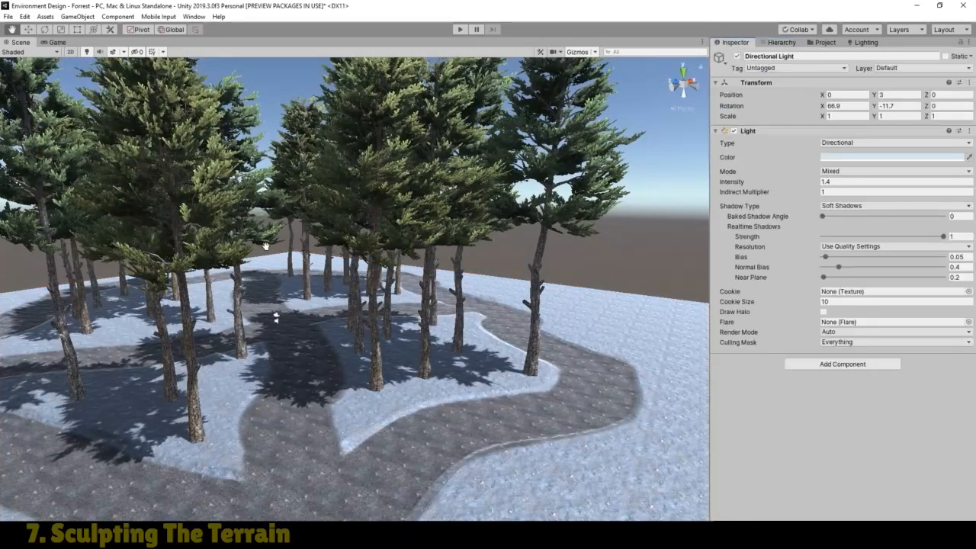
Switch the Directional Light off and on twice to compare the forest with and without it
{"action": "left_click", "coordinate": [737, 56]}
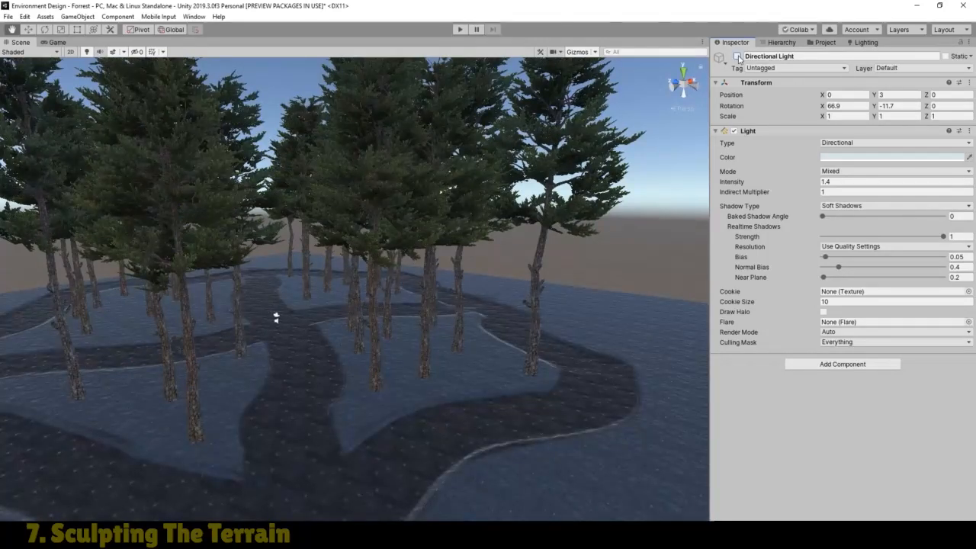
{"action": "left_click", "coordinate": [738, 57]}
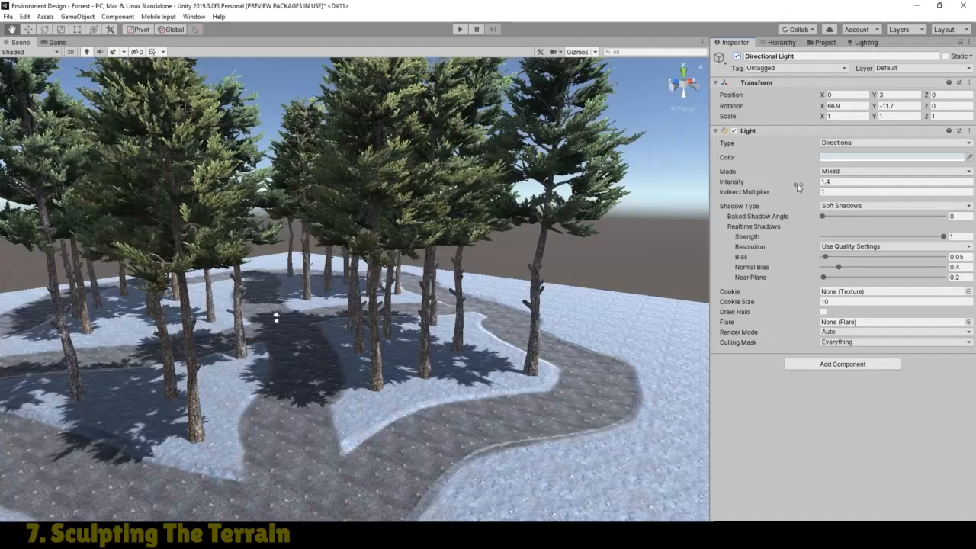
{"action": "left_click", "coordinate": [737, 56]}
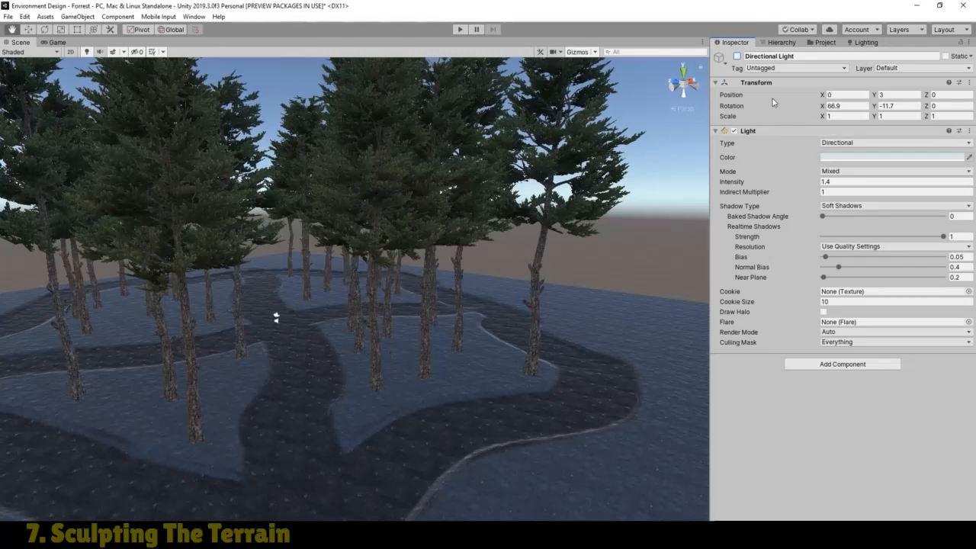
{"action": "left_click", "coordinate": [736, 56]}
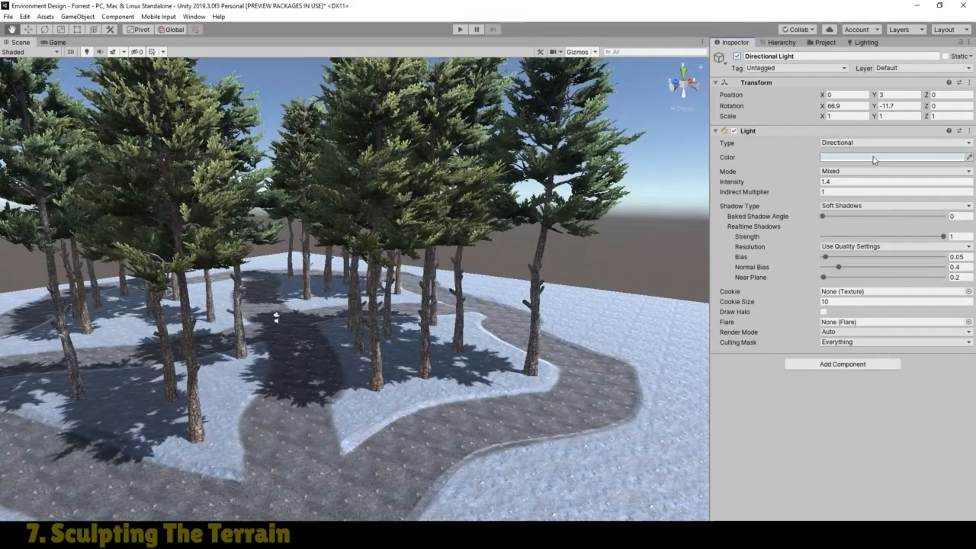
Set the Directional Light's intensity to 1 and change its color to a pale warm yellow
{"action": "left_click", "coordinate": [841, 182]}
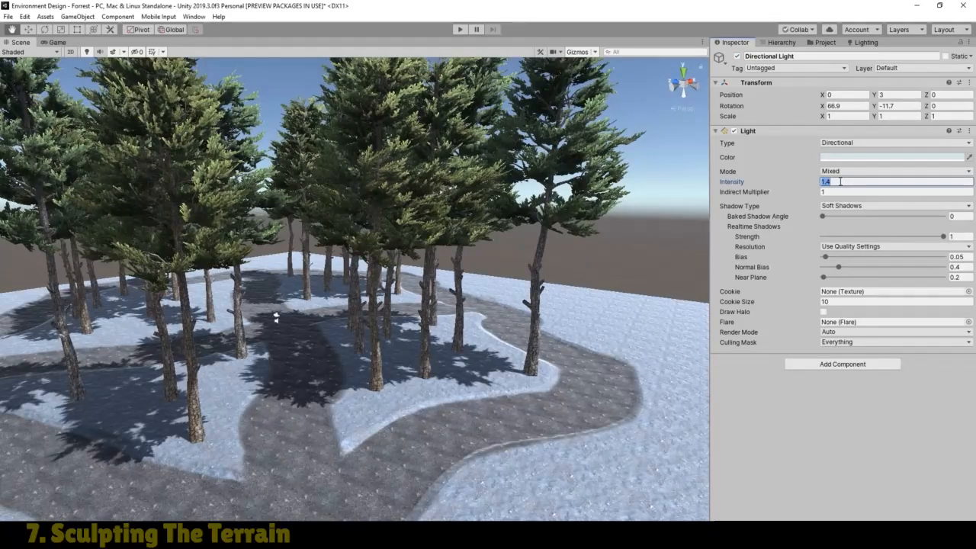
{"action": "type", "text": "1"}
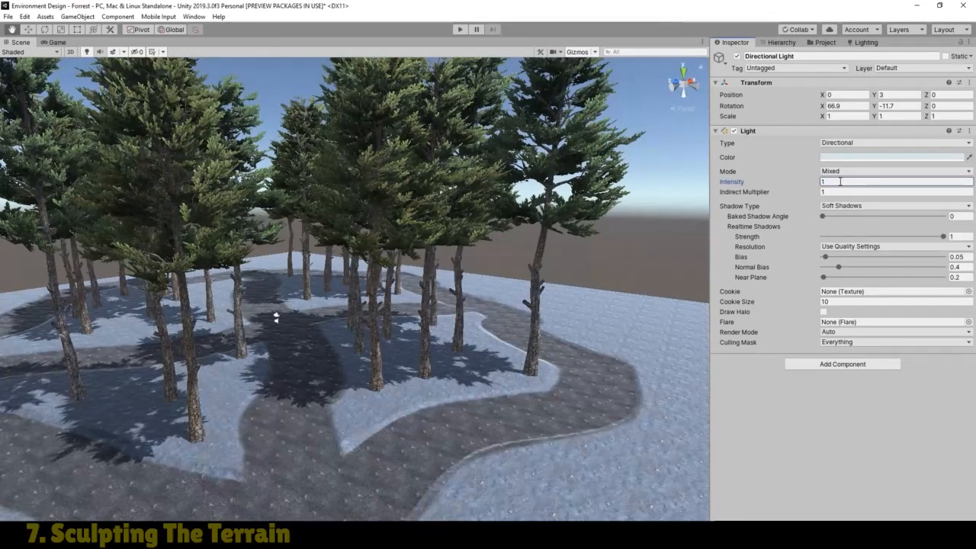
{"action": "left_click", "coordinate": [842, 158]}
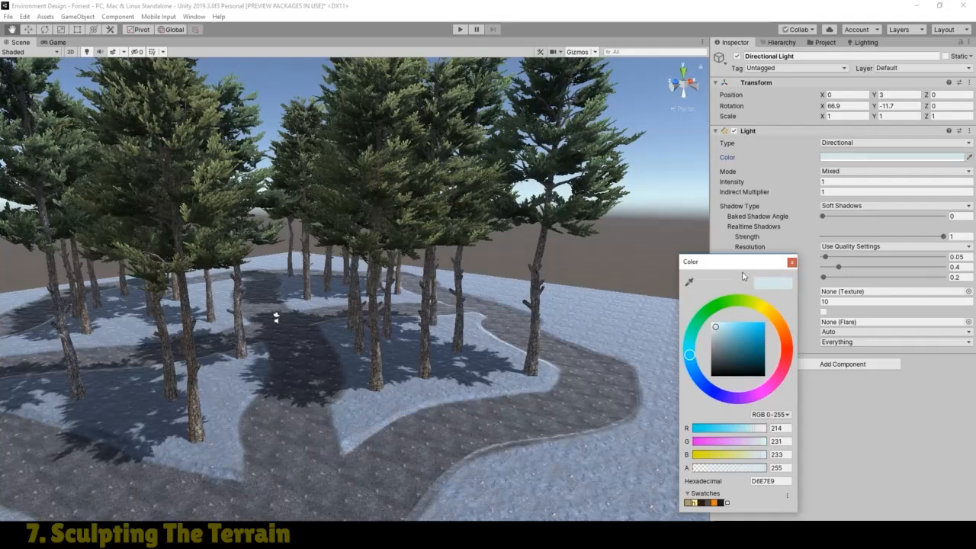
{"action": "left_click", "coordinate": [769, 313]}
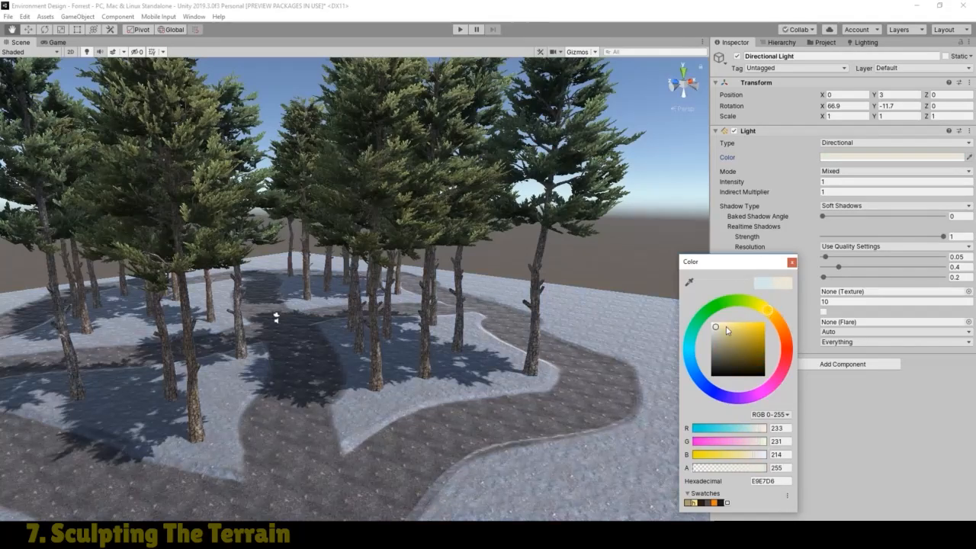
{"action": "left_click", "coordinate": [721, 327]}
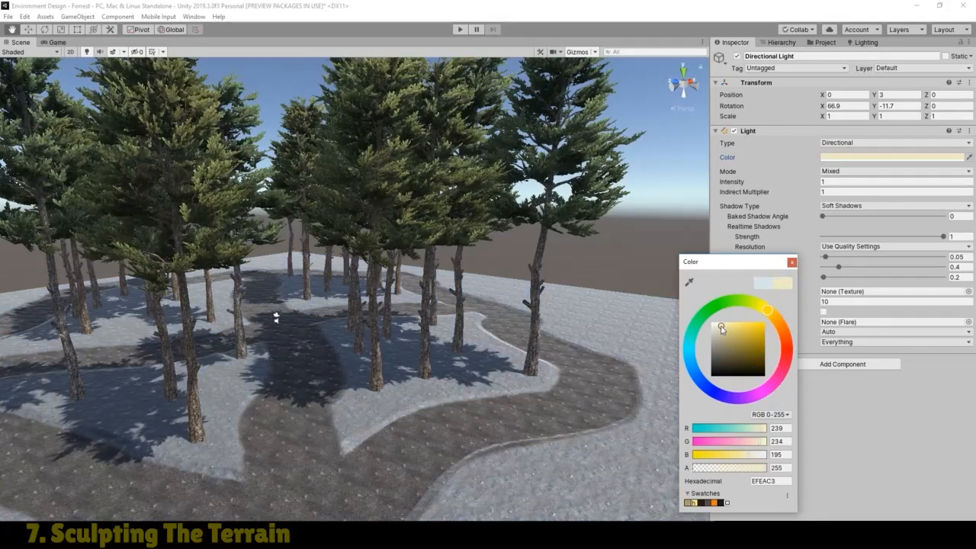
{"action": "left_click", "coordinate": [791, 262]}
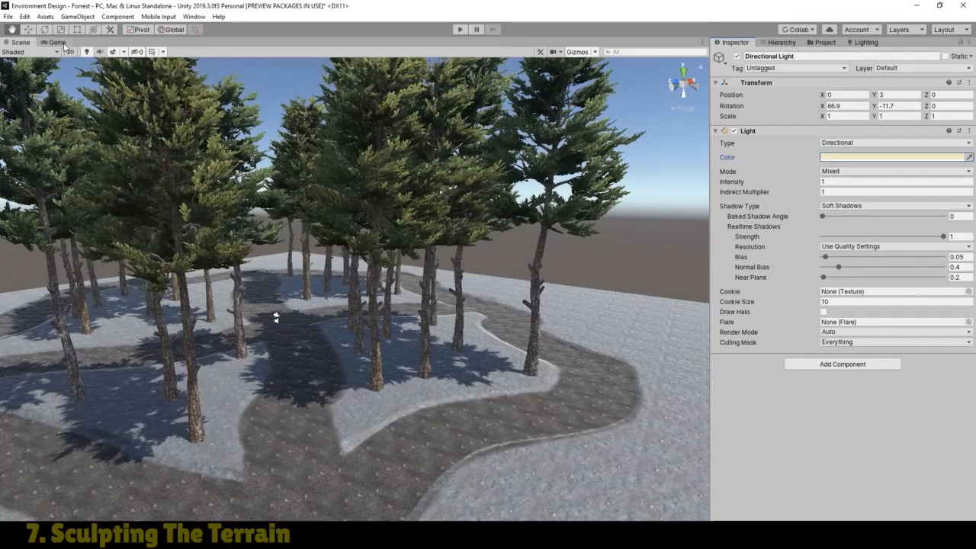
Check the scene's baked lightmap data and return to the Directional Light's properties
{"action": "left_click", "coordinate": [866, 43]}
{"action": "left_click", "coordinate": [882, 58]}
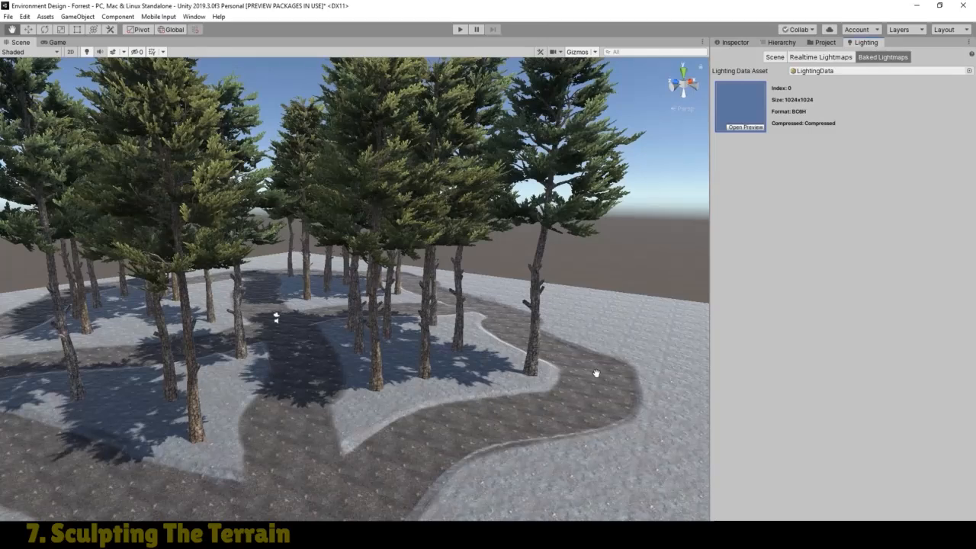
{"action": "left_click", "coordinate": [744, 43]}
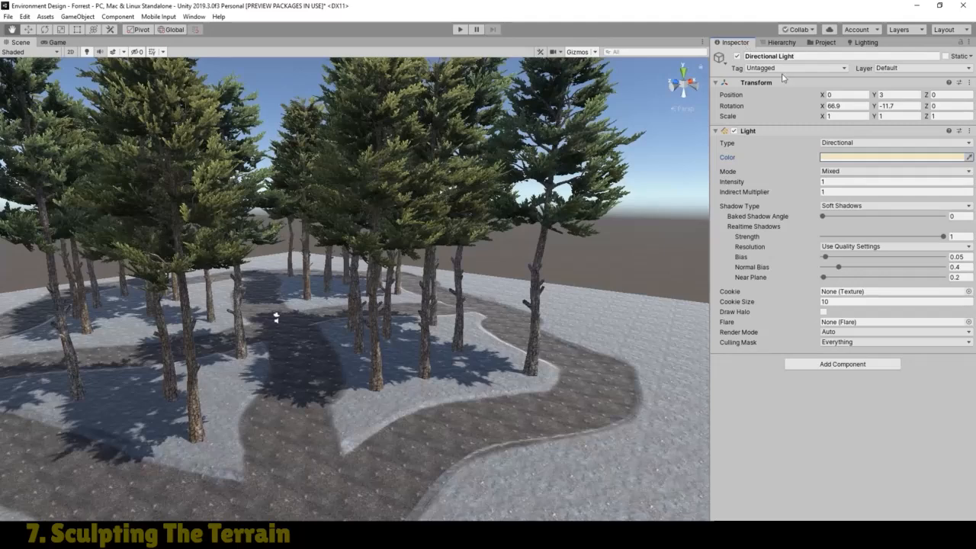
Play-test the scene with the changed light, walking along the forest paths, then stop playing and return to the Scene view
{"action": "left_click", "coordinate": [55, 42]}
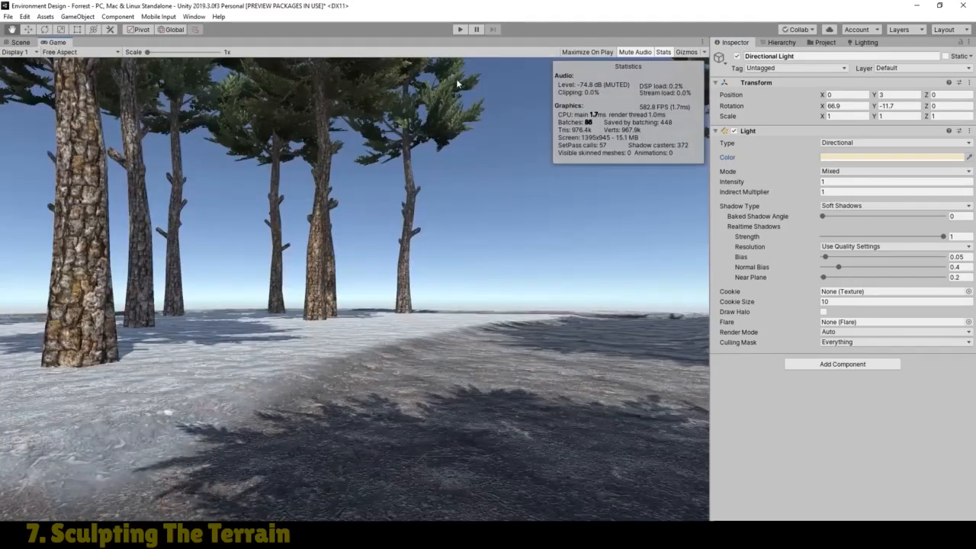
{"action": "left_click", "coordinate": [459, 29]}
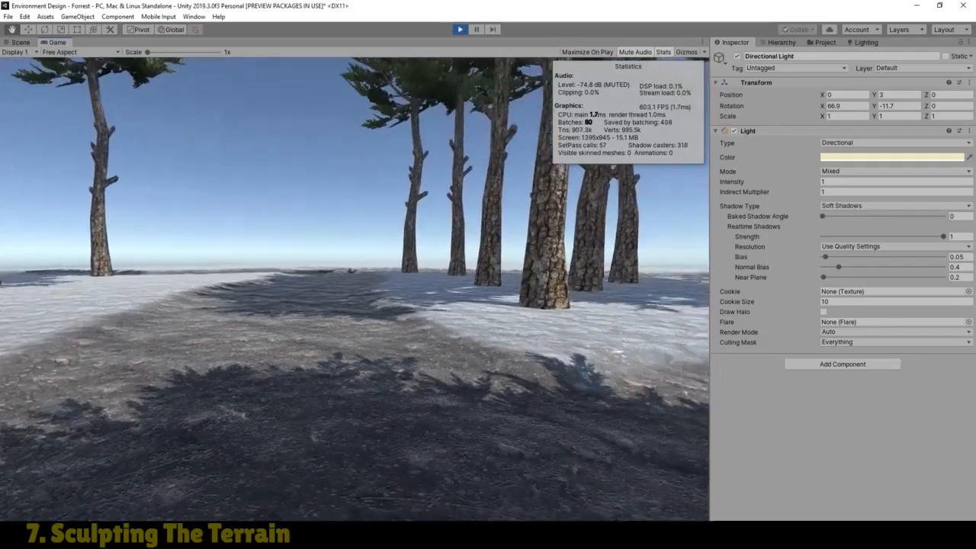
{"action": "key", "text": "w"}
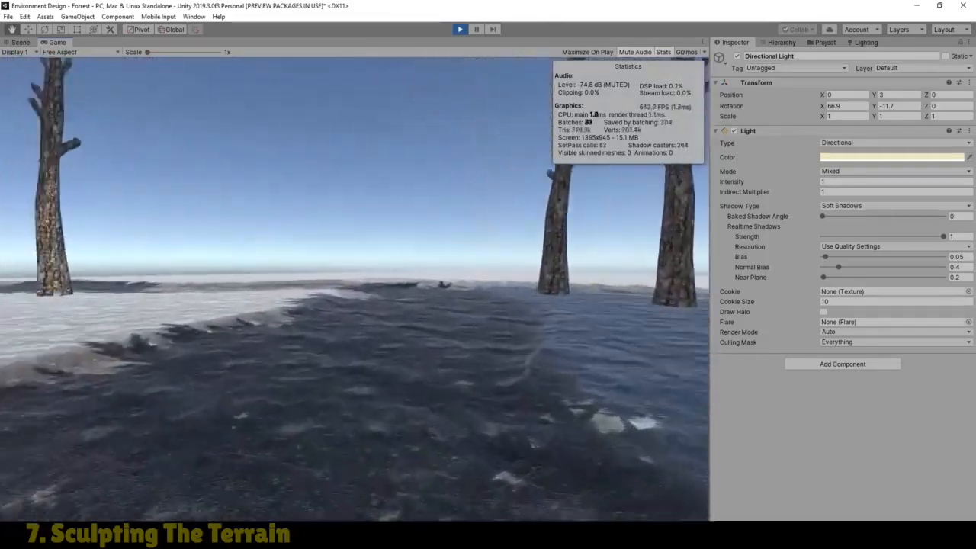
{"action": "key", "text": "w"}
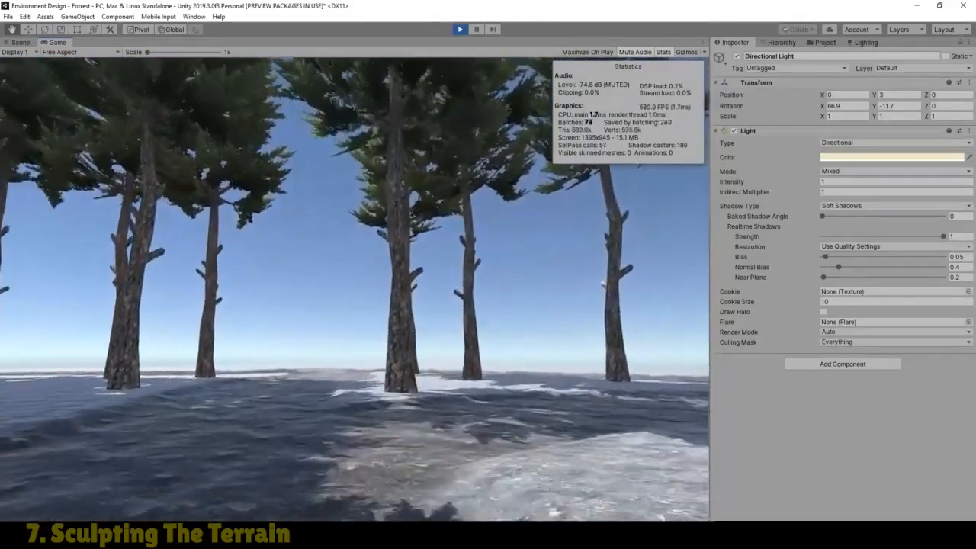
{"action": "key", "text": "w"}
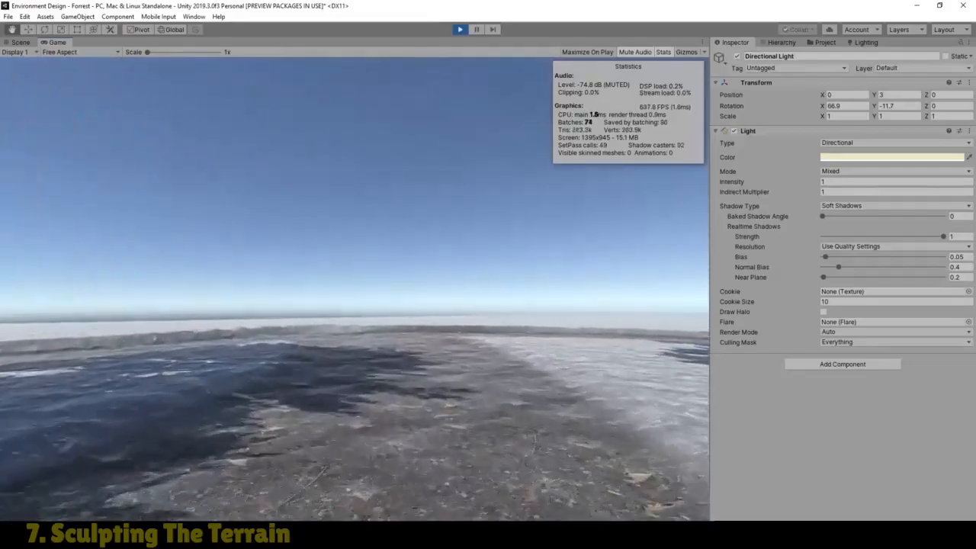
{"action": "key", "text": "w"}
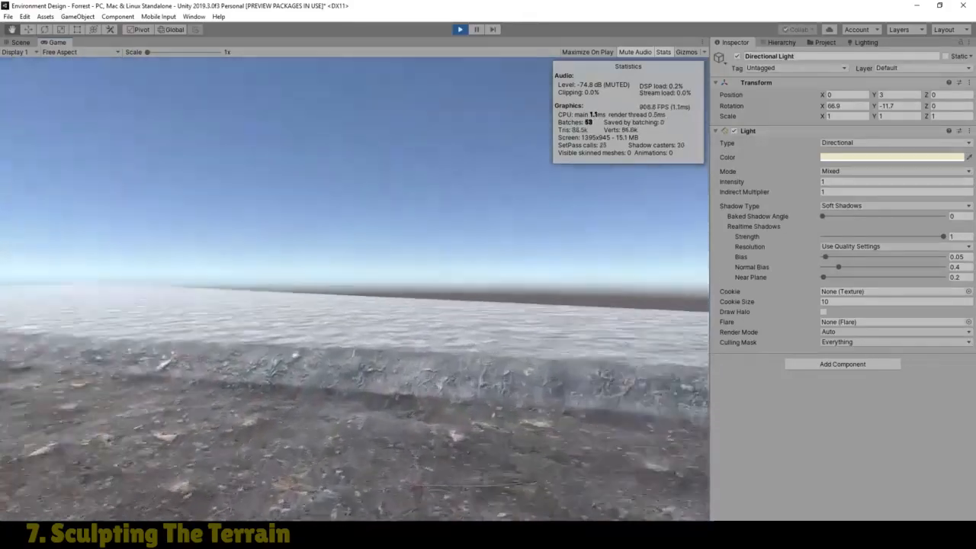
{"action": "key", "text": "w"}
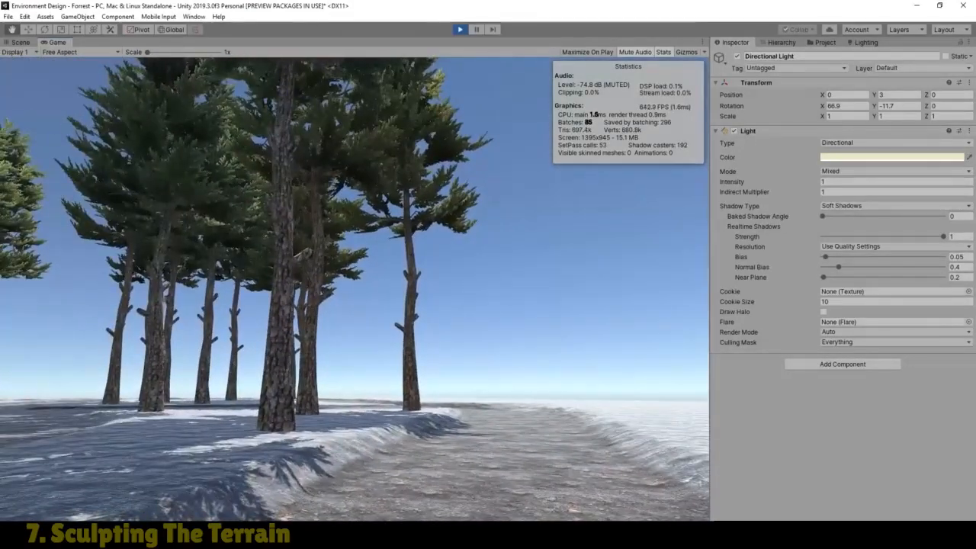
{"action": "key", "text": "Escape"}
{"action": "left_click", "coordinate": [461, 30]}
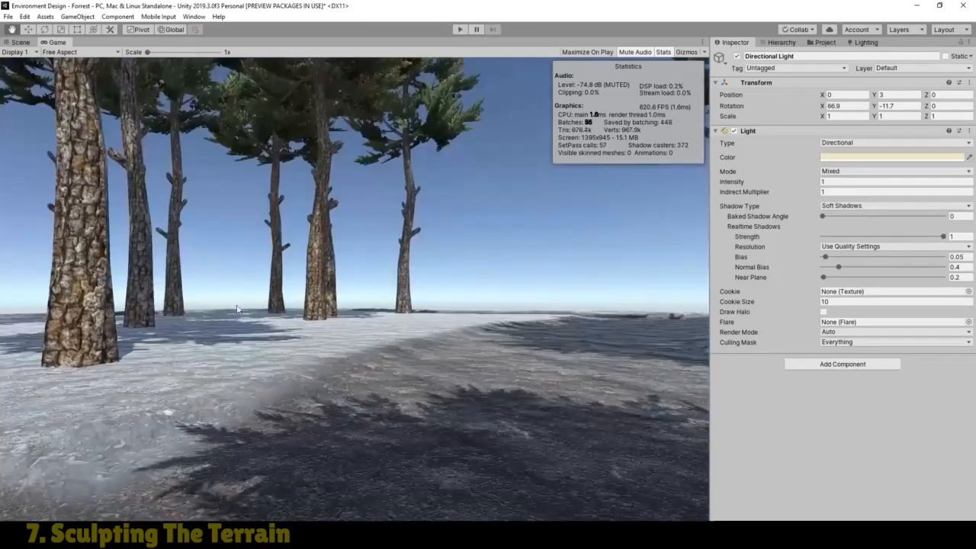
{"action": "left_click", "coordinate": [15, 42]}
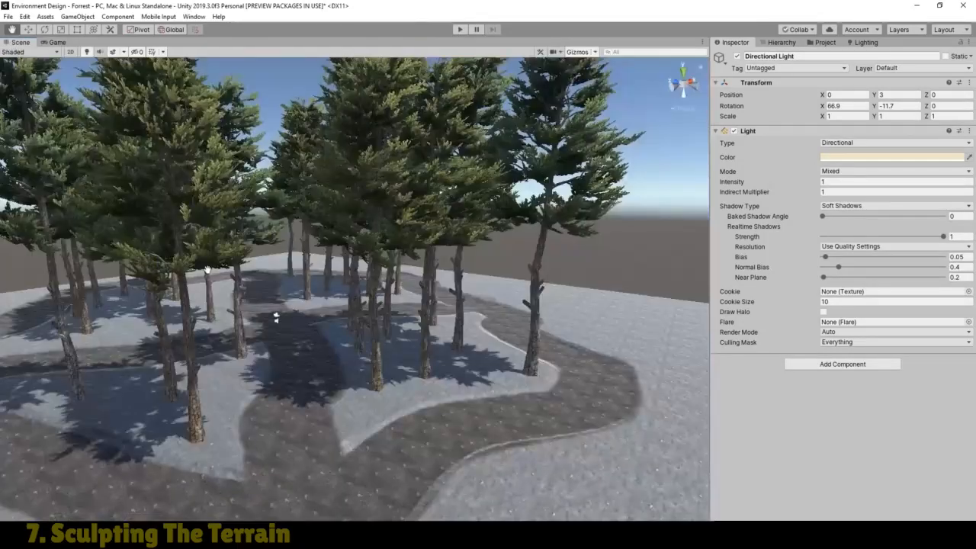
Select the terrain under TerrainGroup_0 and turn off drawing of its trees and detail objects in the terrain settings
{"action": "scroll", "coordinate": [314, 377], "scroll_direction": "down", "scroll_amount": 6}
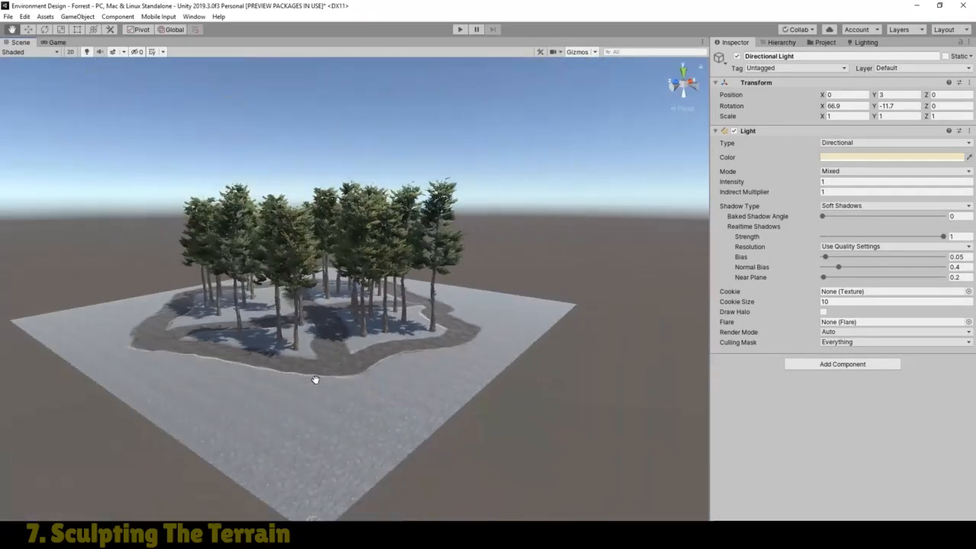
{"action": "left_click_drag", "start_coordinate": [316, 379], "coordinate": [375, 433], "text": "alt"}
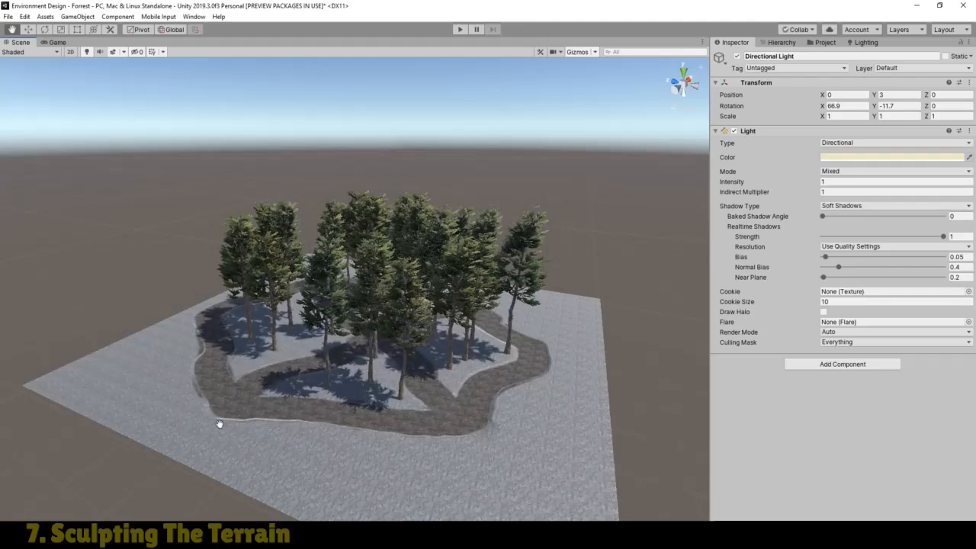
{"action": "scroll", "coordinate": [414, 419], "scroll_direction": "up", "scroll_amount": 10}
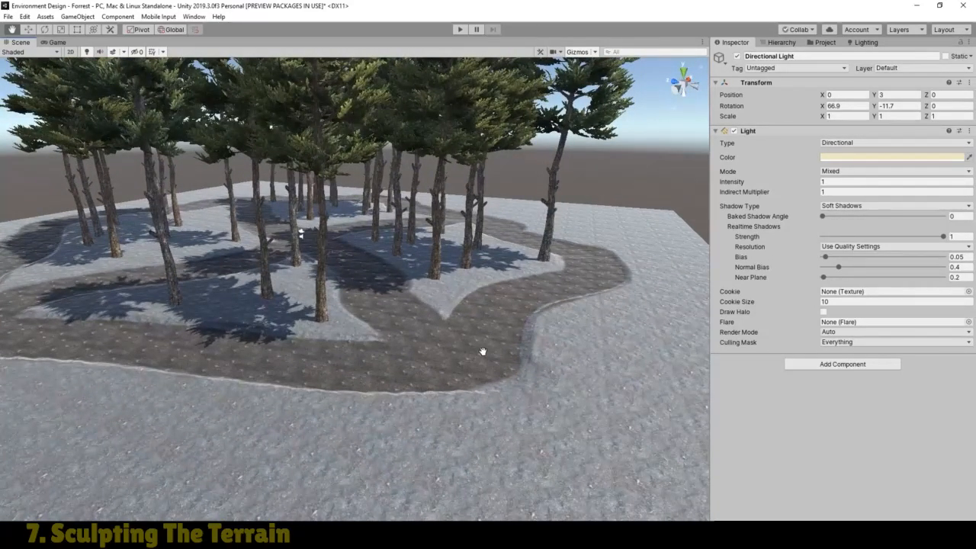
{"action": "scroll", "coordinate": [482, 352], "scroll_direction": "down", "scroll_amount": 10}
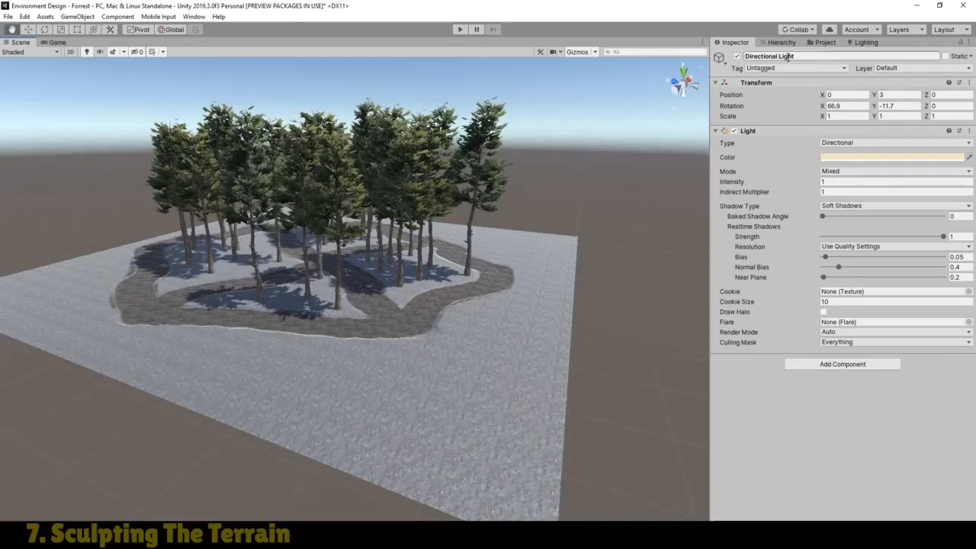
{"action": "left_click", "coordinate": [781, 42]}
{"action": "left_click", "coordinate": [779, 103]}
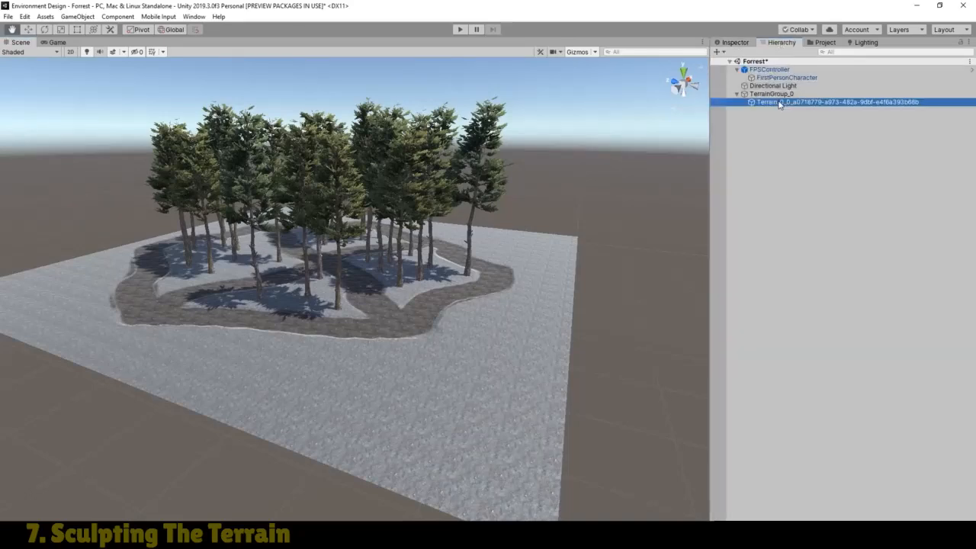
{"action": "left_click", "coordinate": [735, 42]}
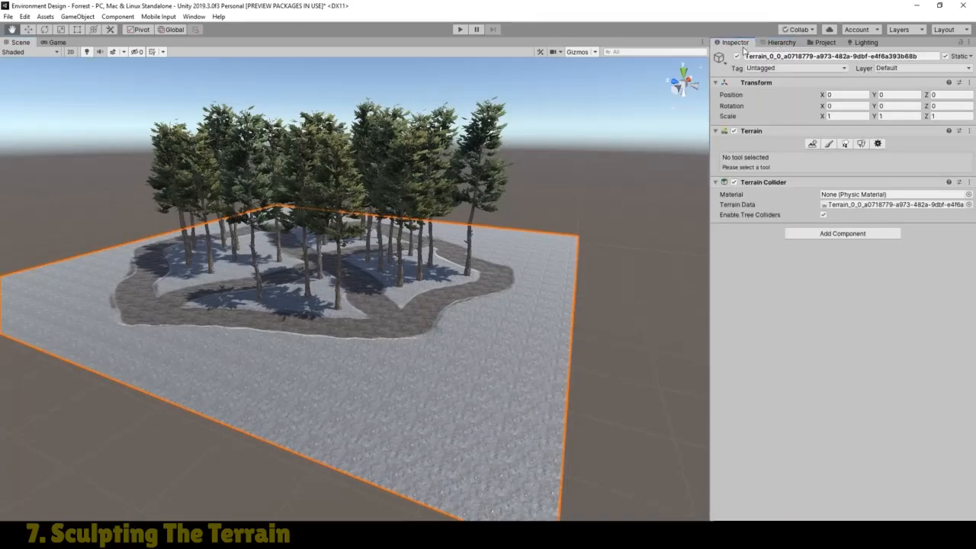
{"action": "left_click", "coordinate": [877, 144]}
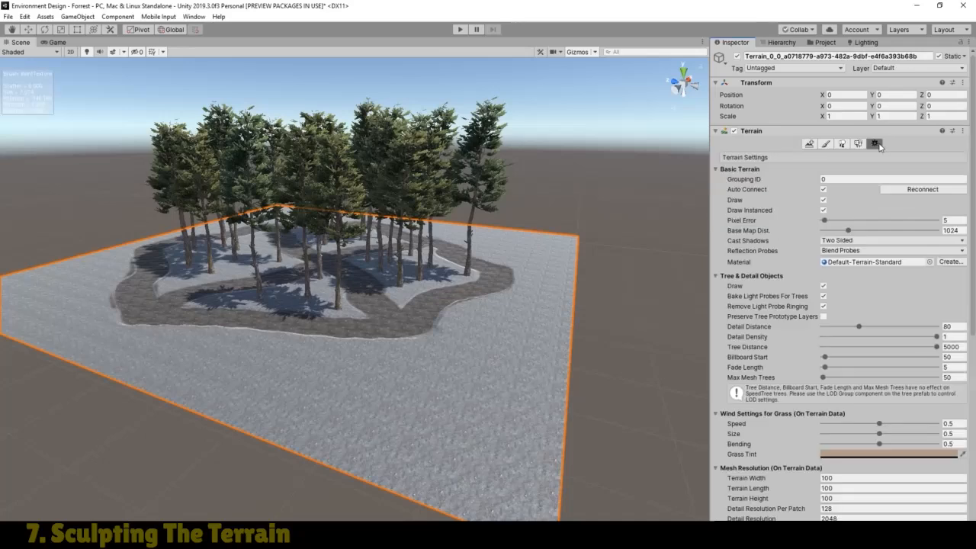
{"action": "left_click", "coordinate": [823, 287]}
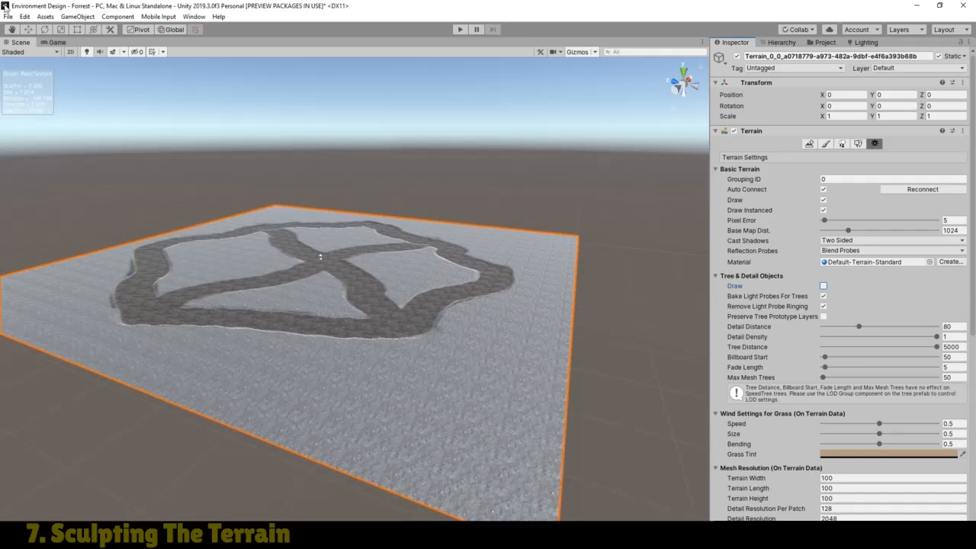
Switch the terrain painting tool to Stamp Terrain and choose the terrainstamp_mountain05 brush
{"action": "left_click", "coordinate": [11, 29]}
{"action": "scroll", "coordinate": [350, 271], "scroll_direction": "up", "scroll_amount": 3}
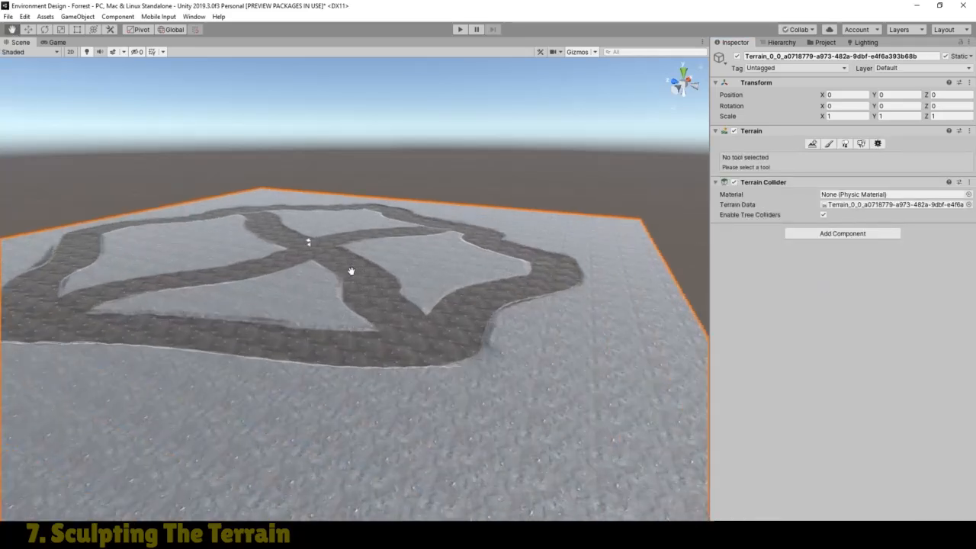
{"action": "scroll", "coordinate": [353, 269], "scroll_direction": "up", "scroll_amount": 2}
{"action": "left_click_drag", "start_coordinate": [355, 267], "coordinate": [400, 330]}
{"action": "right_click_drag", "start_coordinate": [400, 330], "coordinate": [466, 354]}
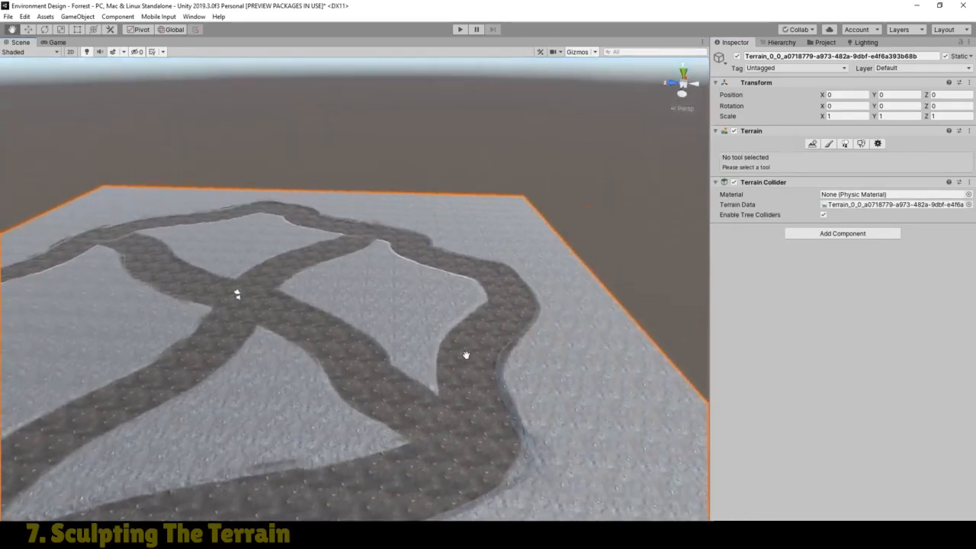
{"action": "scroll", "coordinate": [511, 372], "scroll_direction": "down", "scroll_amount": 4}
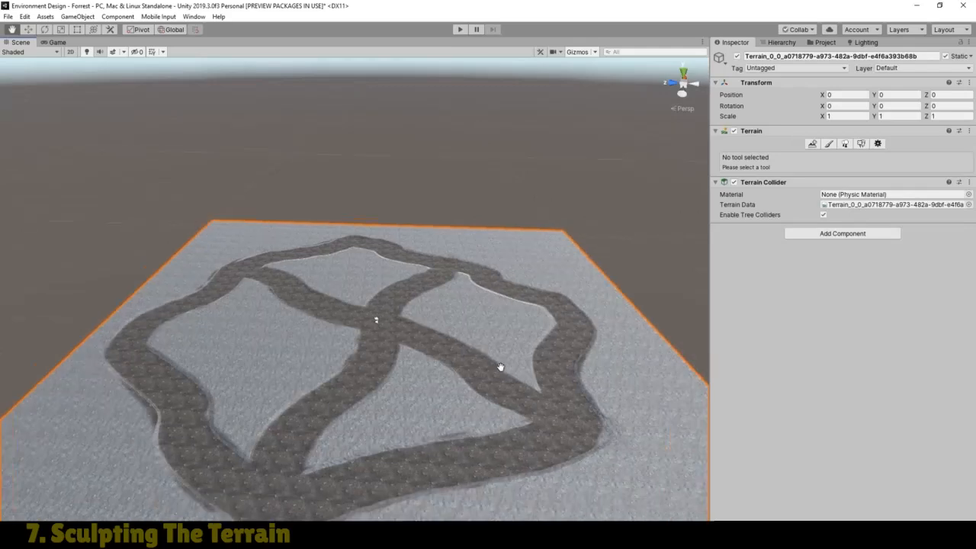
{"action": "scroll", "coordinate": [488, 364], "scroll_direction": "down", "scroll_amount": 1}
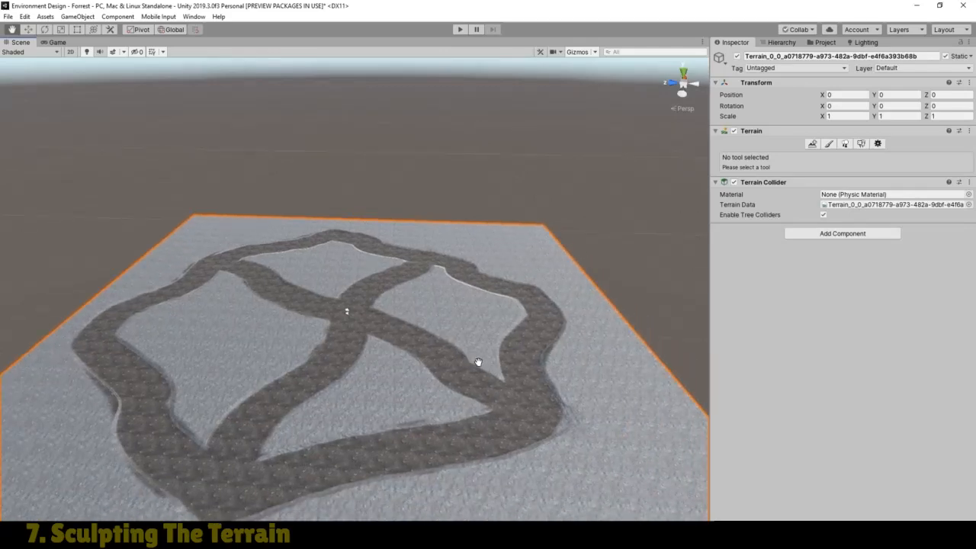
{"action": "left_click", "coordinate": [829, 144]}
{"action": "left_click", "coordinate": [789, 156]}
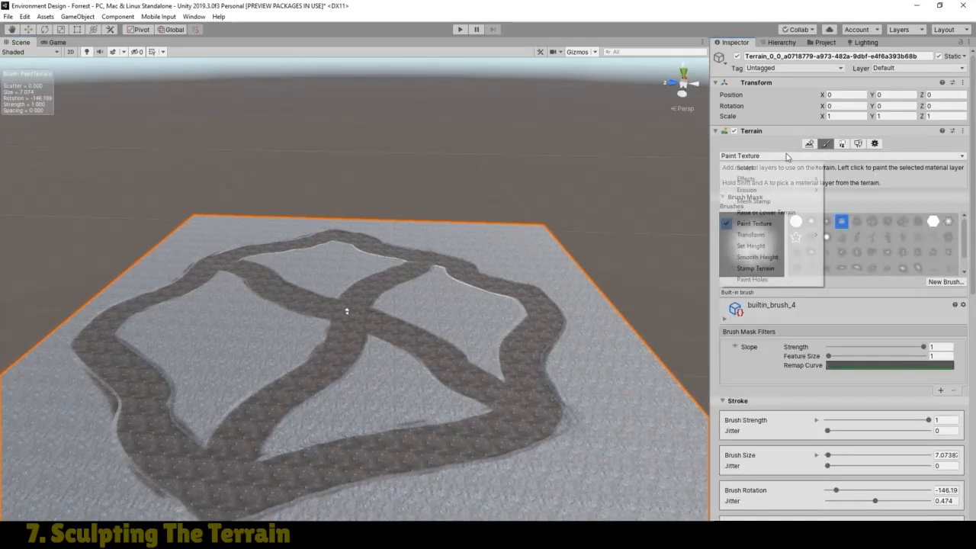
{"action": "left_click", "coordinate": [770, 268]}
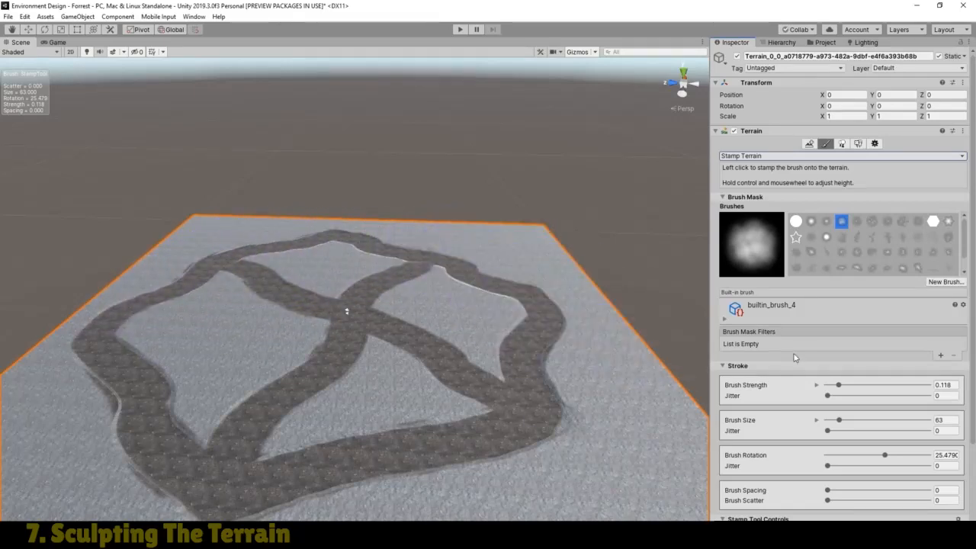
{"action": "left_click", "coordinate": [903, 253]}
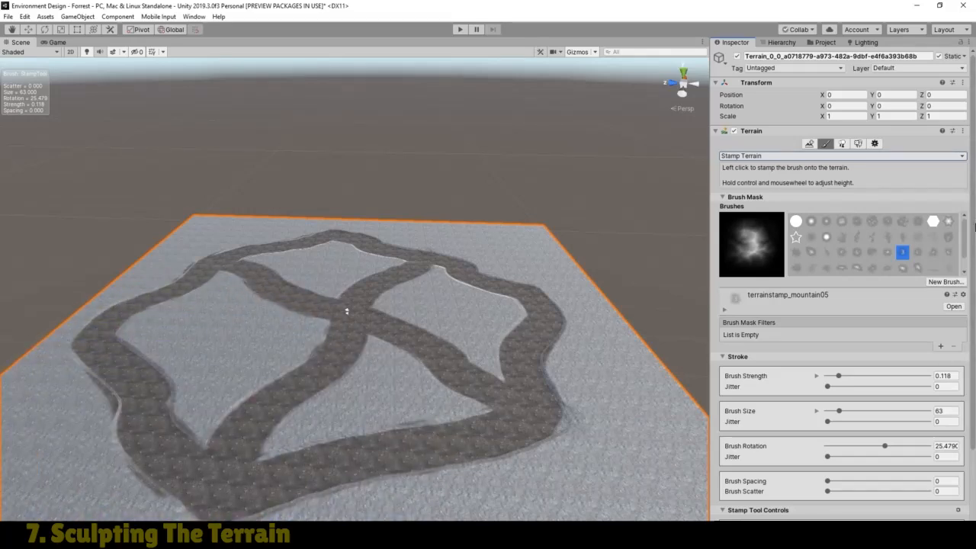
Set the stamp's brush strength to 1 and preview the mountain shape over the path crossing
{"action": "left_click_drag", "start_coordinate": [974, 226], "coordinate": [975, 310]}
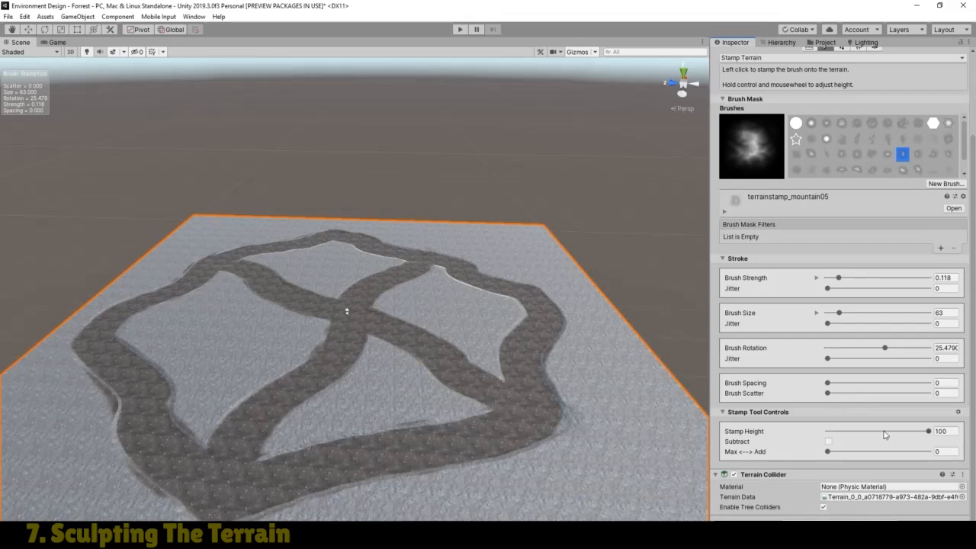
{"action": "left_click", "coordinate": [943, 432]}
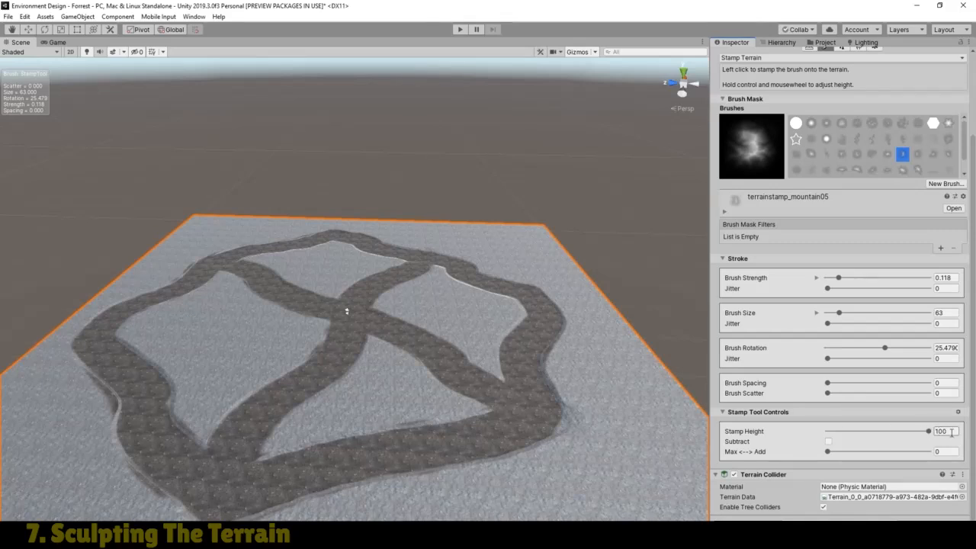
{"action": "left_click", "coordinate": [950, 278]}
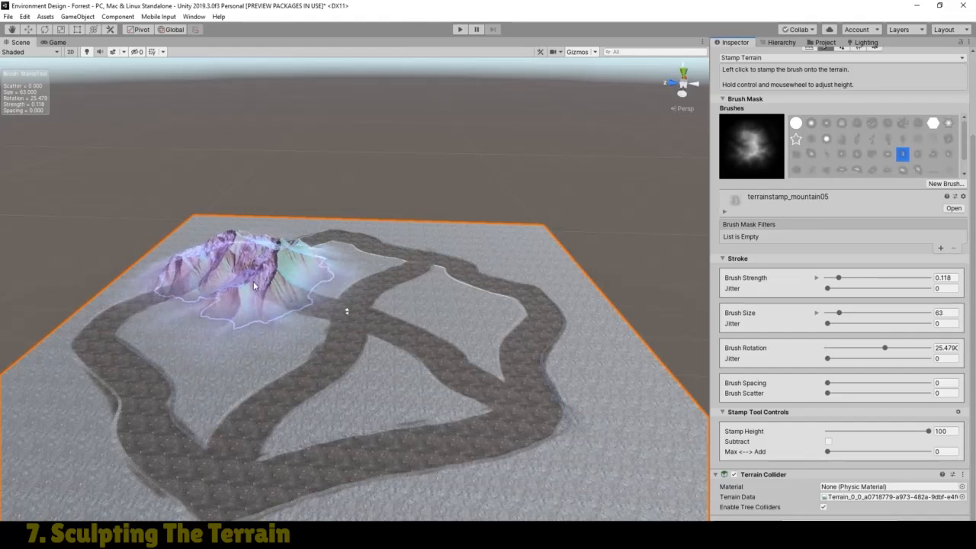
{"action": "left_click", "coordinate": [840, 279]}
{"action": "left_click", "coordinate": [346, 311]}
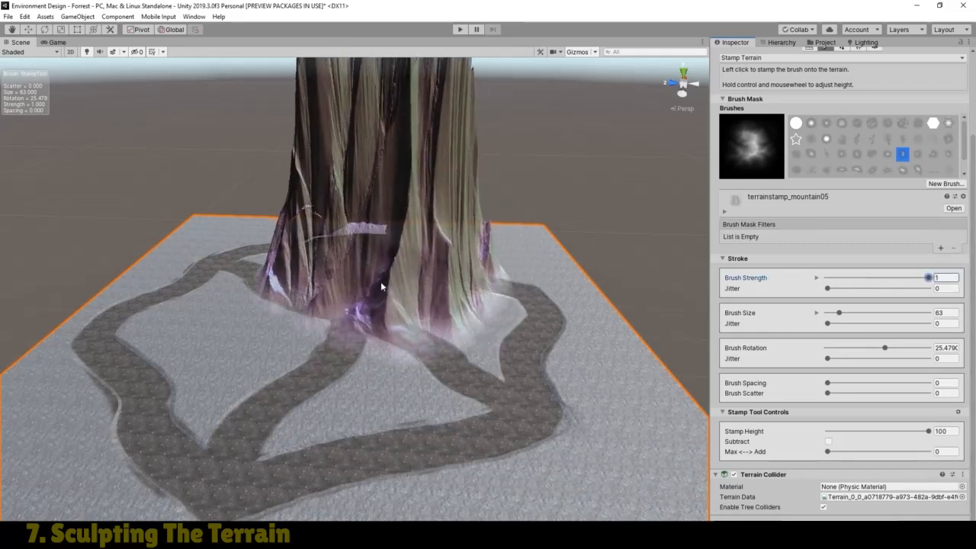
{"action": "middle_click_drag", "start_coordinate": [381, 282], "coordinate": [273, 291]}
{"action": "scroll", "coordinate": [273, 292], "scroll_direction": "down", "scroll_amount": 5}
{"action": "scroll", "coordinate": [274, 298], "scroll_direction": "down", "scroll_amount": 5}
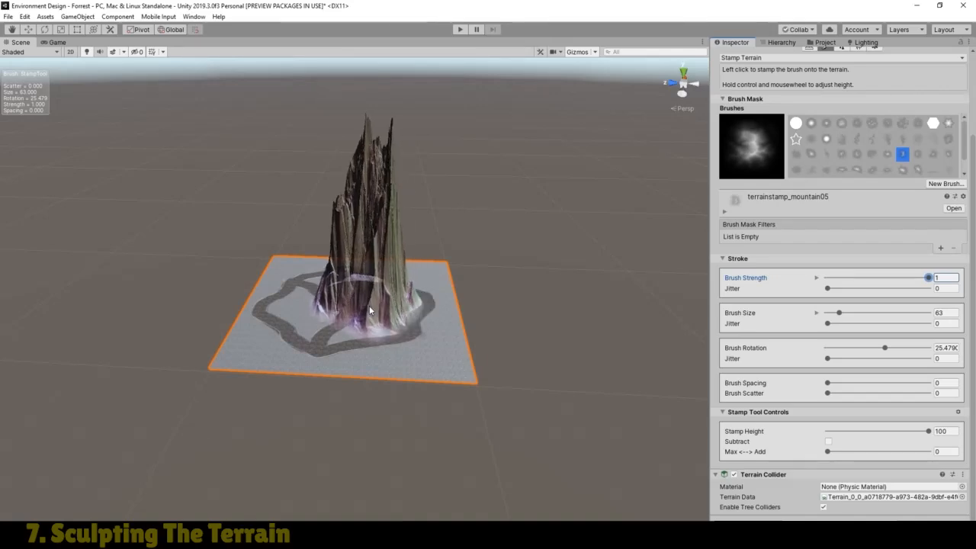
{"action": "scroll", "coordinate": [369, 306], "scroll_direction": "up", "scroll_amount": 10}
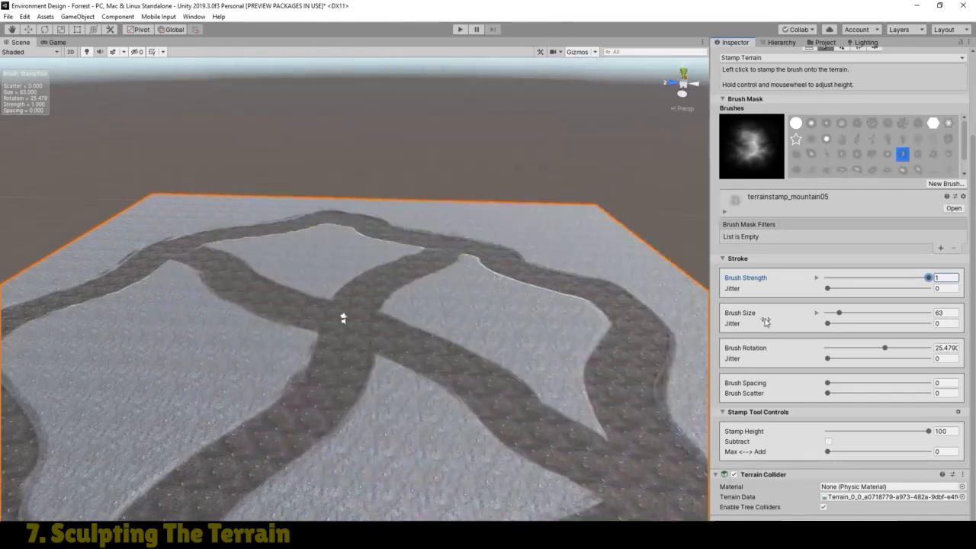
Set the stamp's brush size to 56 and its rotation to about -34.4 degrees, previewing the mountain on the terrain
{"action": "left_click_drag", "start_coordinate": [896, 319], "coordinate": [904, 318]}
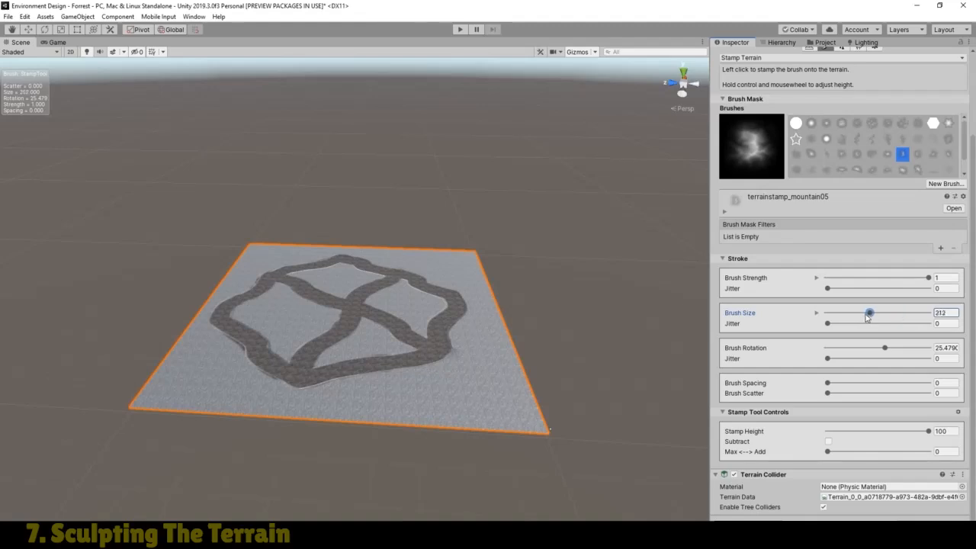
{"action": "scroll", "coordinate": [410, 339], "scroll_direction": "up", "scroll_amount": 5}
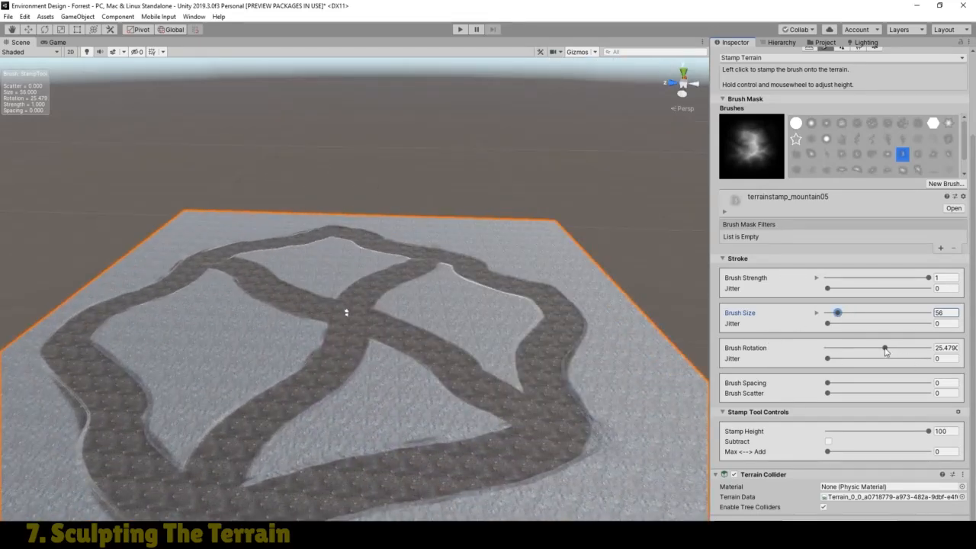
{"action": "left_click_drag", "start_coordinate": [860, 349], "coordinate": [856, 349]}
{"action": "scroll", "coordinate": [368, 320], "scroll_direction": "down", "scroll_amount": 5}
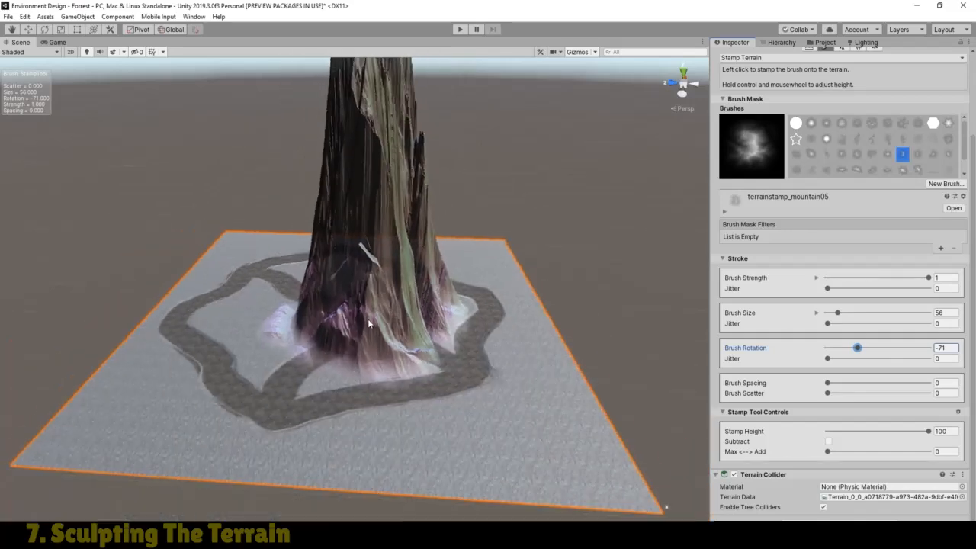
{"action": "key", "text": "d"}
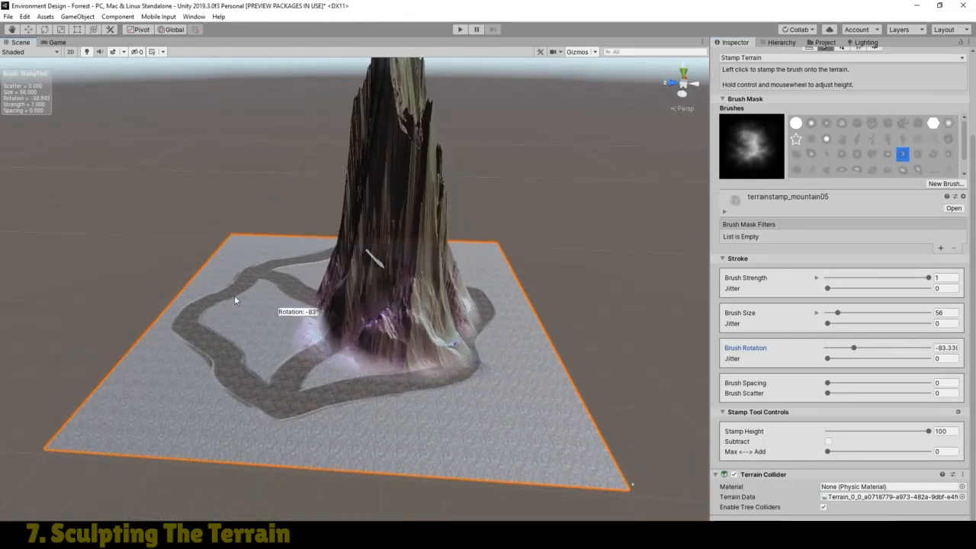
{"action": "key", "text": "d"}
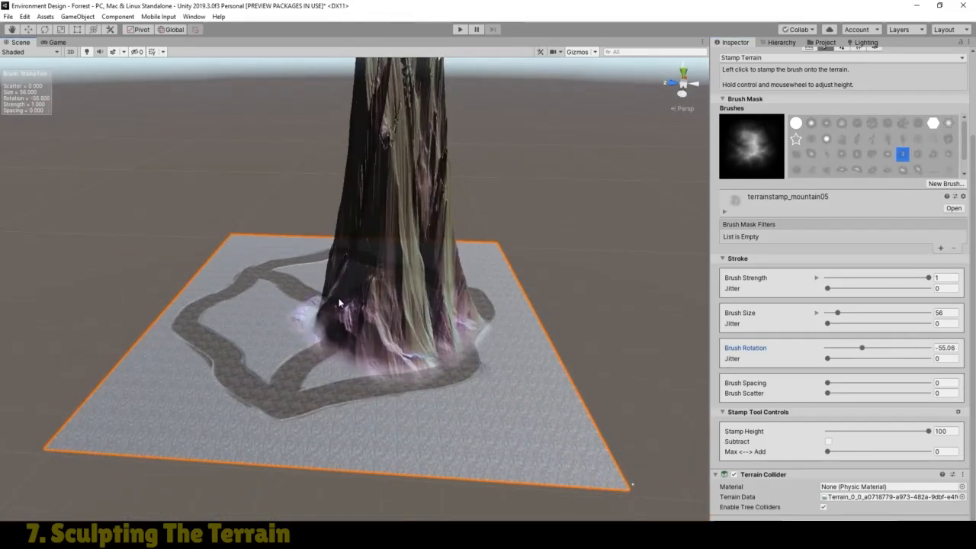
{"action": "key", "text": "d"}
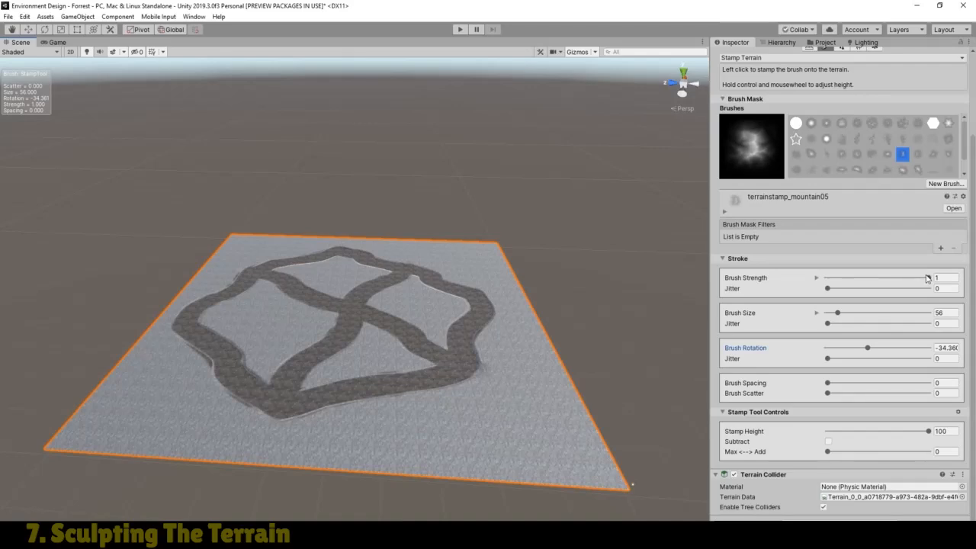
Set the brush strength to 0.344 and choose the terrainstamp_mountain07 brush after trying the ridge01, mountain01 and mountain02 stamps
{"action": "left_click_drag", "start_coordinate": [862, 279], "coordinate": [860, 279]}
{"action": "scroll", "coordinate": [380, 317], "scroll_direction": "up", "scroll_amount": 5}
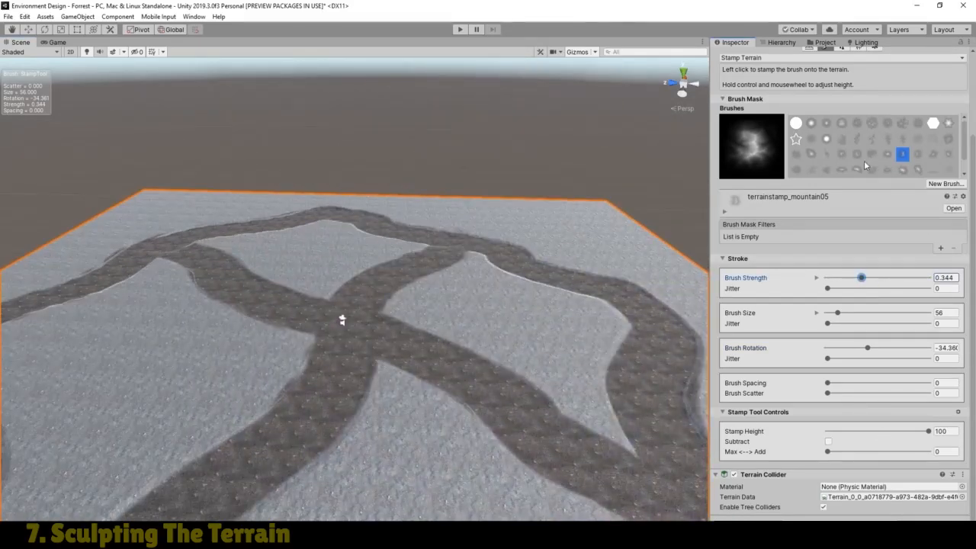
{"action": "left_click", "coordinate": [840, 171]}
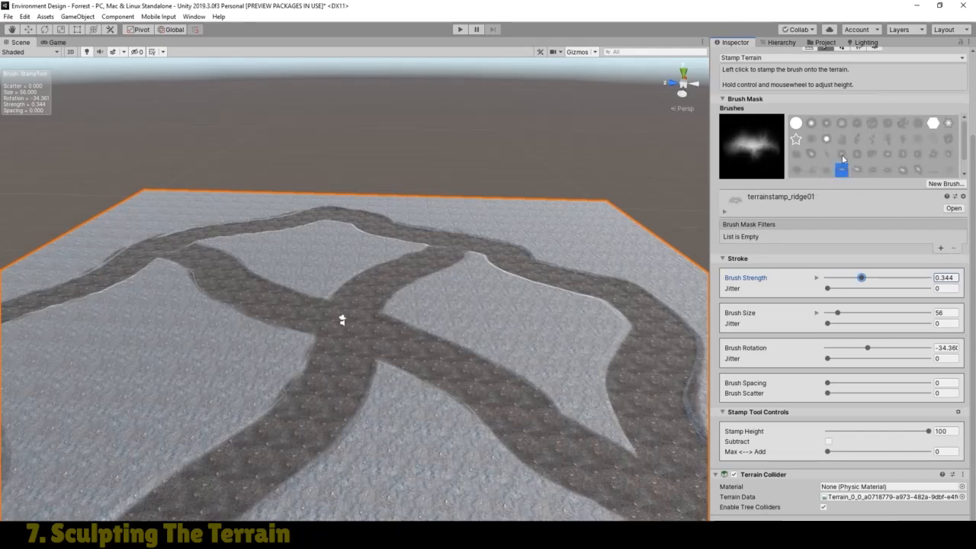
{"action": "left_click", "coordinate": [841, 156]}
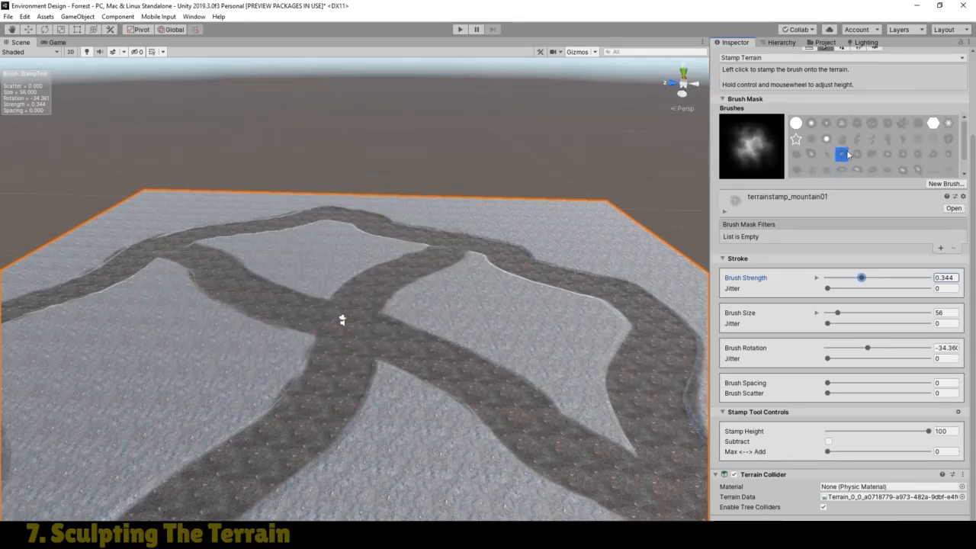
{"action": "left_click", "coordinate": [856, 156]}
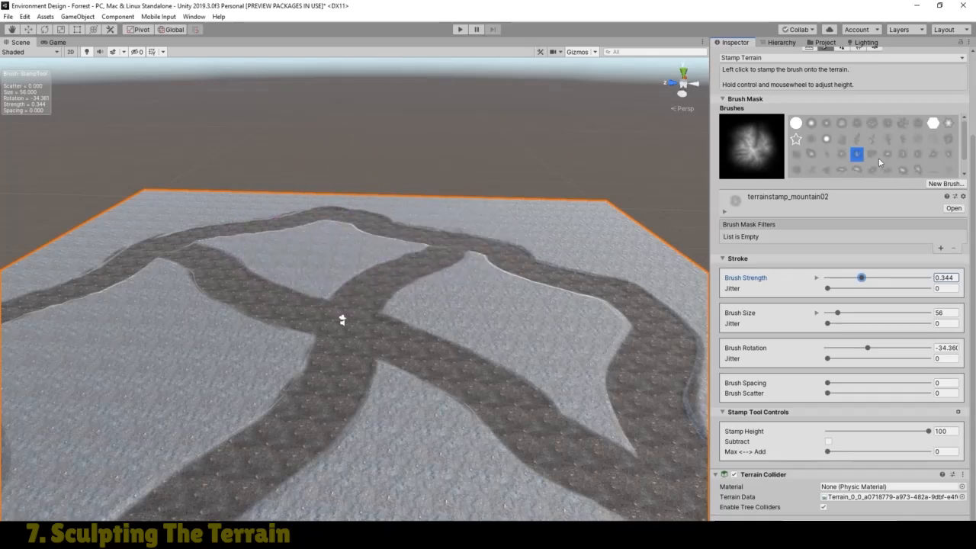
{"action": "left_click", "coordinate": [934, 155]}
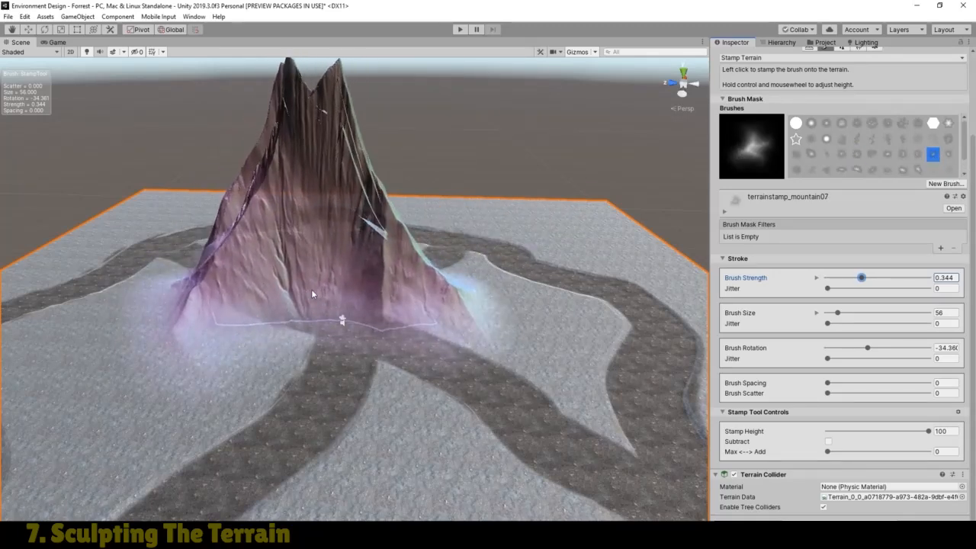
Set the stamp height to 21.2, previewing the mountain over the terrain
{"action": "left_click_drag", "start_coordinate": [929, 431], "coordinate": [839, 438]}
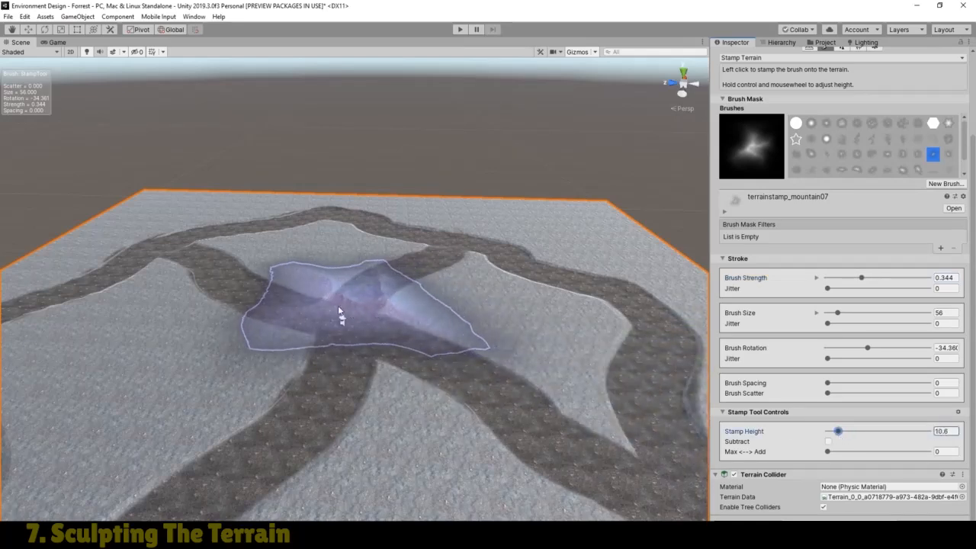
{"action": "scroll", "coordinate": [314, 288], "scroll_direction": "up", "scroll_amount": 4}
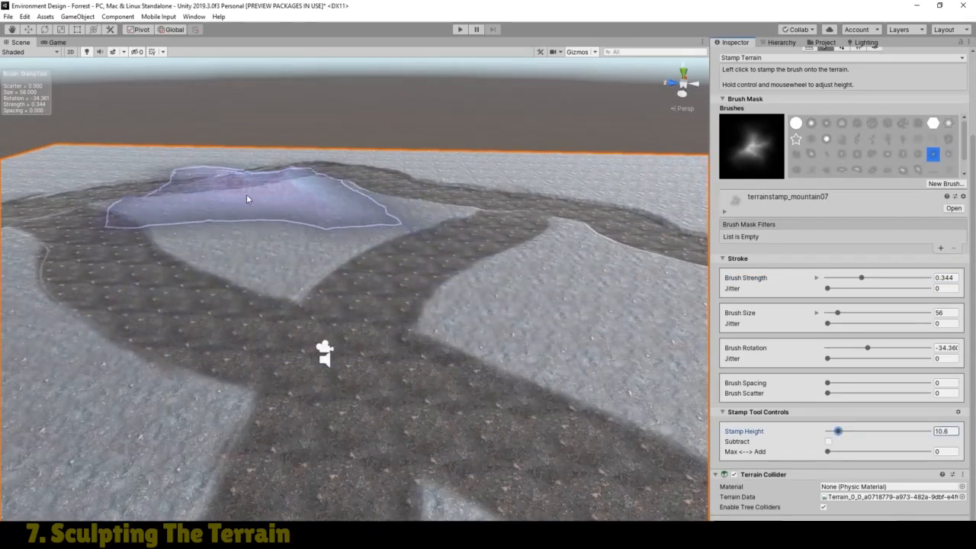
{"action": "scroll", "coordinate": [321, 293], "scroll_direction": "down", "scroll_amount": 3}
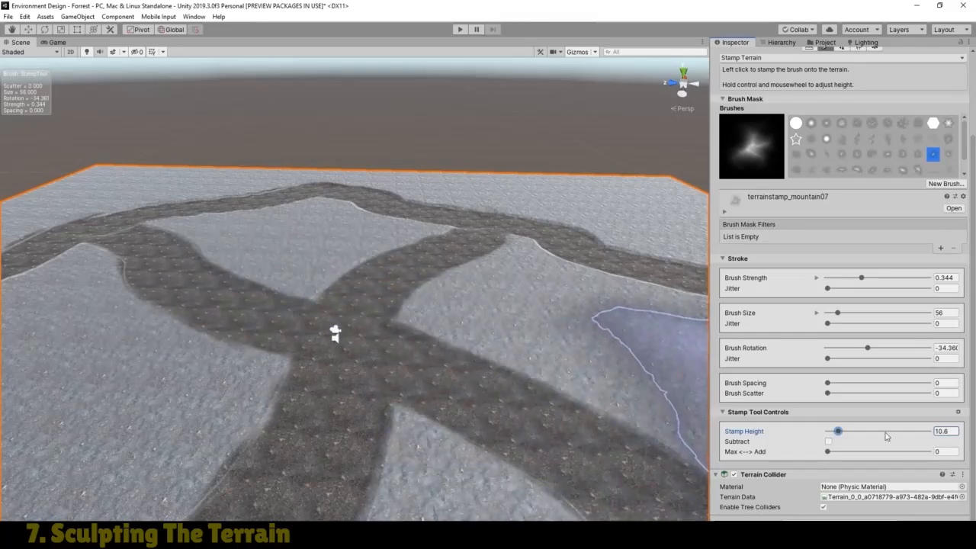
{"action": "left_click_drag", "start_coordinate": [838, 432], "coordinate": [848, 433]}
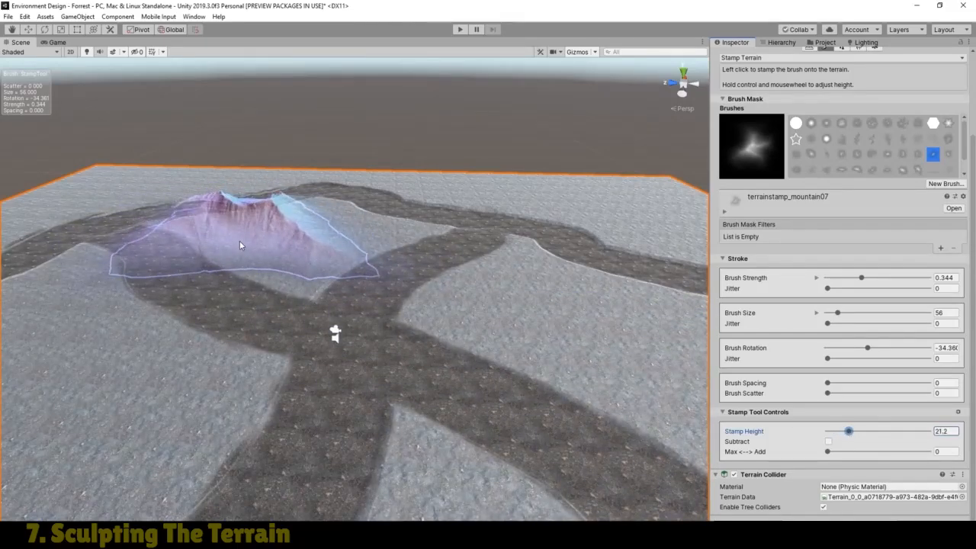
Stamp a mountain over the far-left loop of the paths with a brush size of about 121 and strength of about 0.236
{"action": "key", "text": "s"}
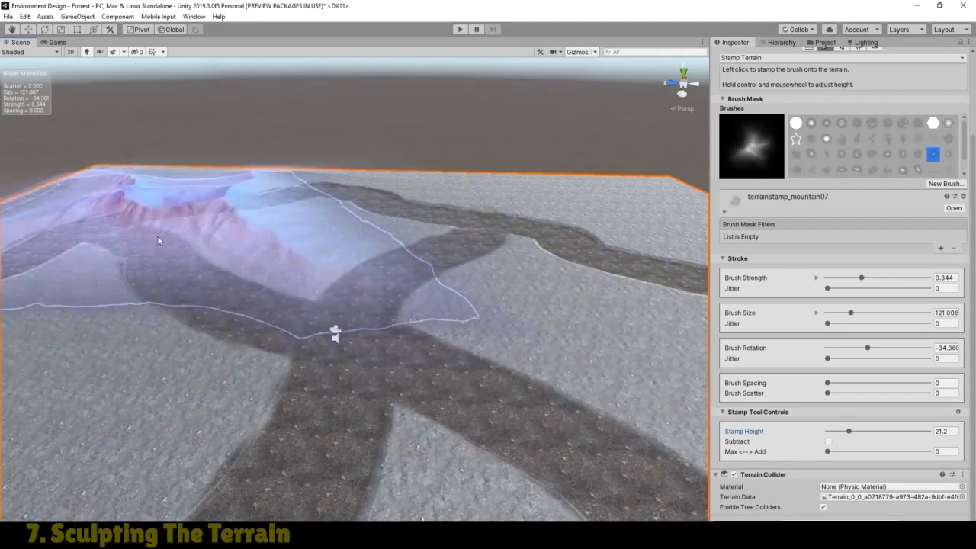
{"action": "scroll", "coordinate": [158, 245], "scroll_direction": "down", "scroll_amount": 3}
{"action": "scroll", "coordinate": [160, 249], "scroll_direction": "down", "scroll_amount": 2}
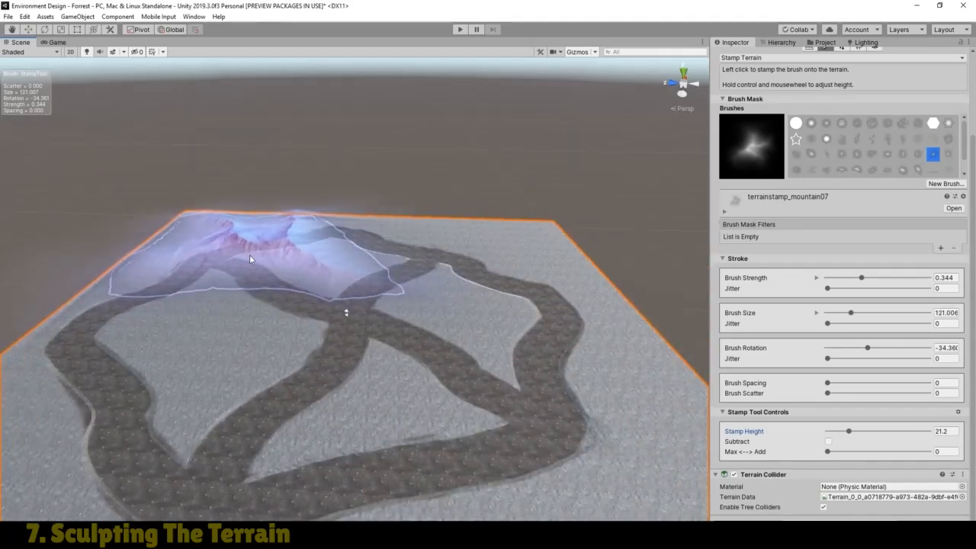
{"action": "key", "text": "a"}
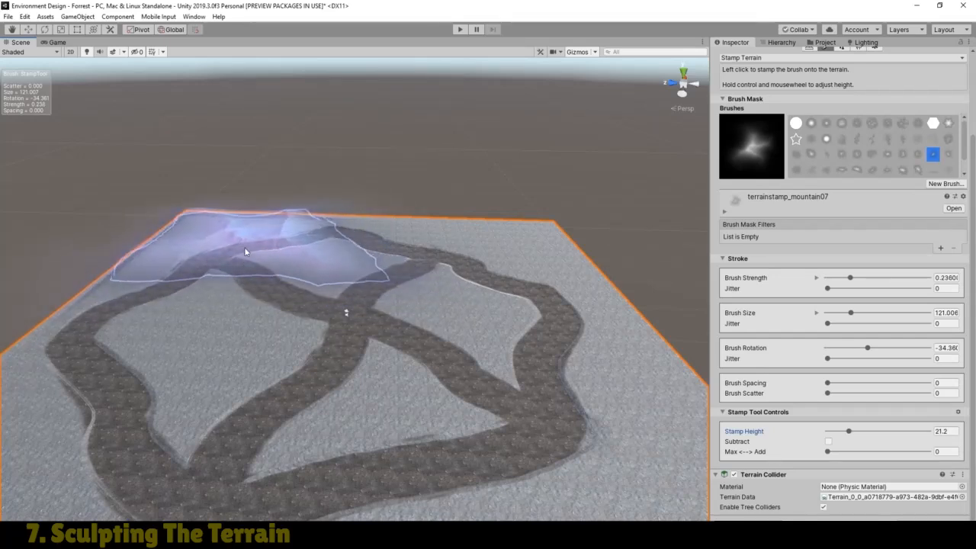
{"action": "left_click", "coordinate": [243, 249]}
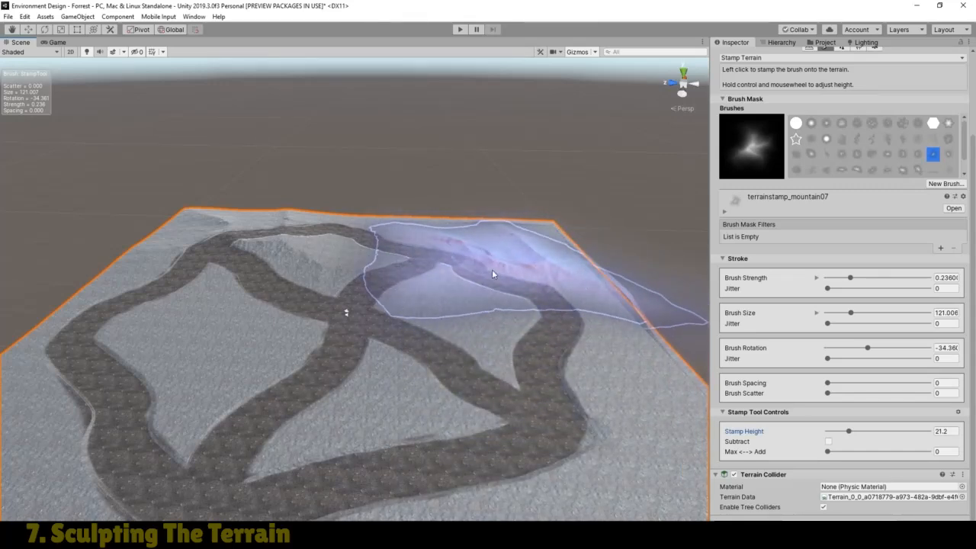
Rotate the brush to about -33.5 degrees and stamp another mountain where the middle path meets the far edge of the loop
{"action": "key", "text": "d"}
{"action": "key", "text": "d"}
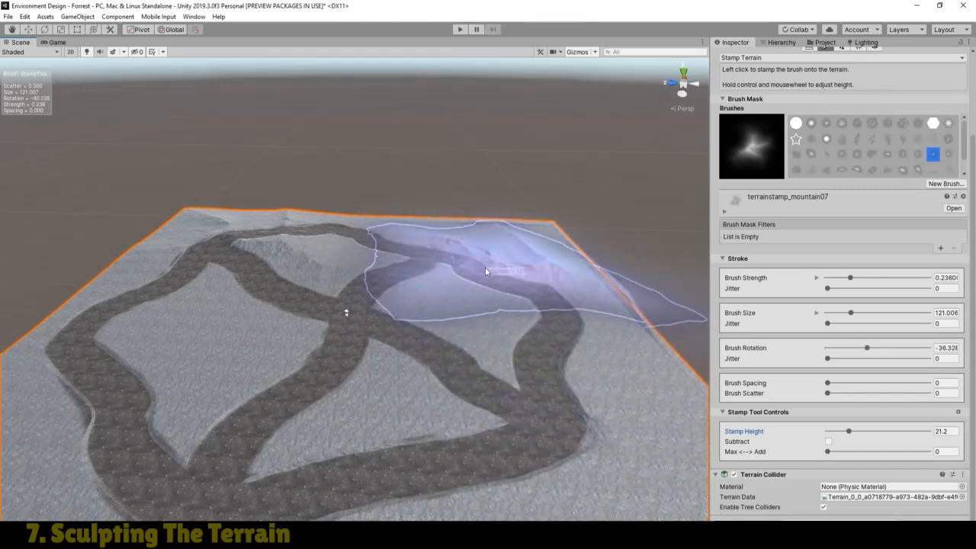
{"action": "left_click", "coordinate": [397, 264]}
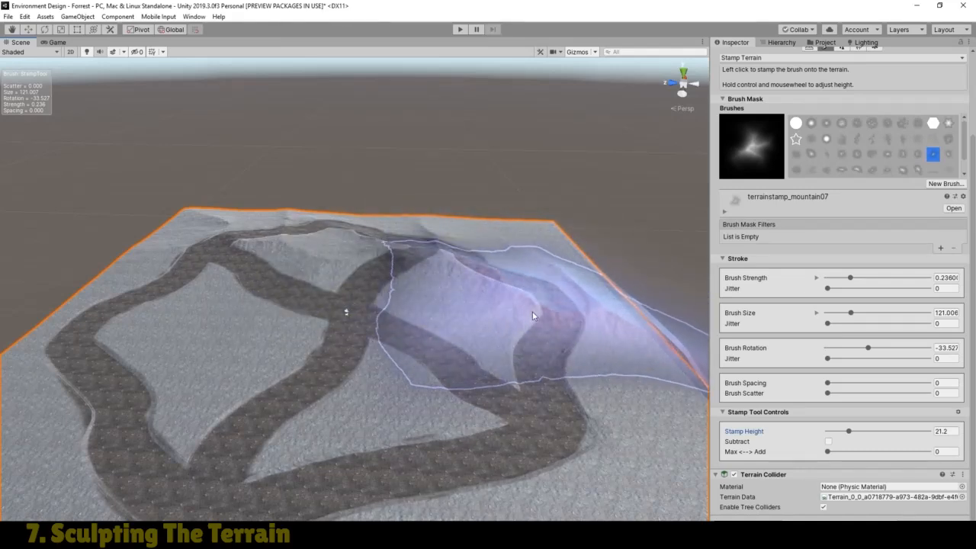
Stamp mountains over the far-right terrain and the left inner area, using a brush size of about 91, strength 0.196 and a final rotation of about 85 degrees
{"action": "key", "text": "a"}
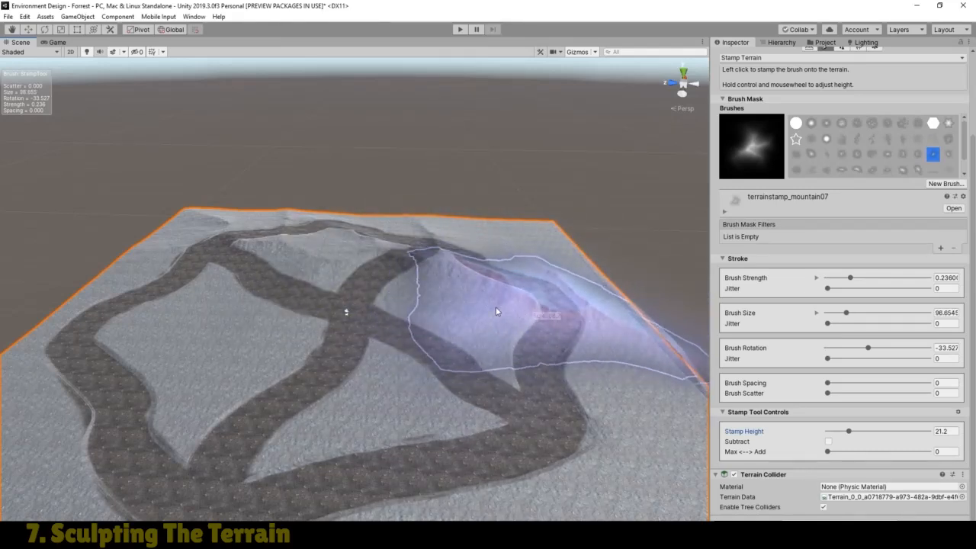
{"action": "key", "text": "s"}
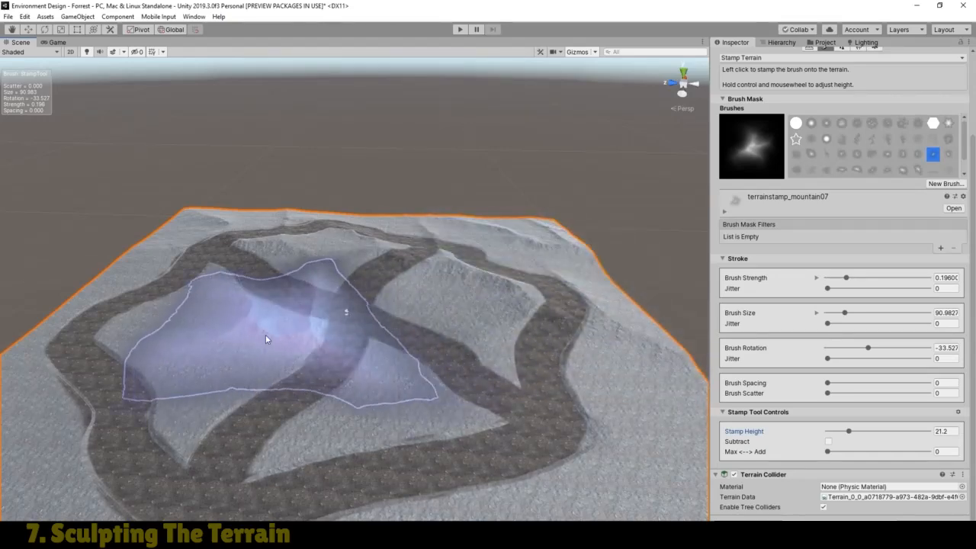
{"action": "key", "text": "d"}
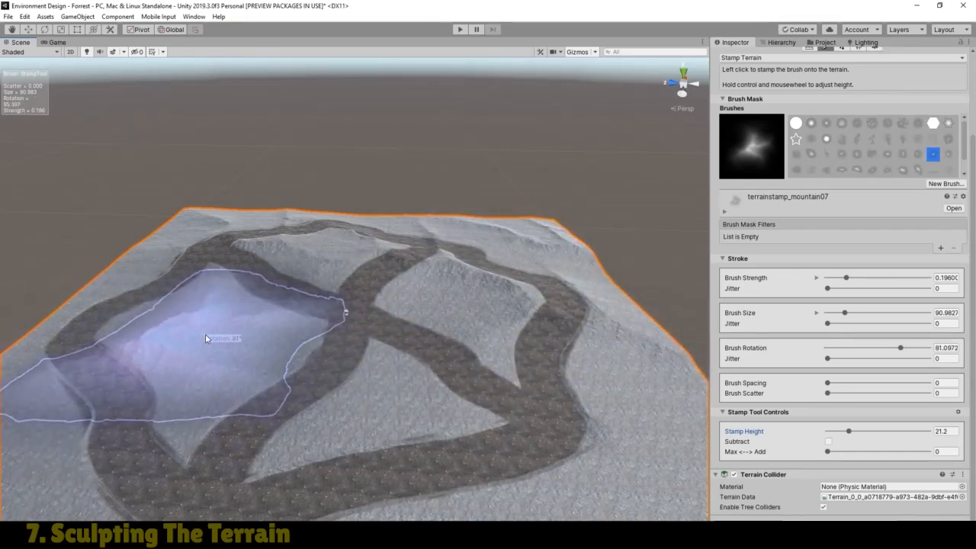
{"action": "left_click", "coordinate": [294, 321]}
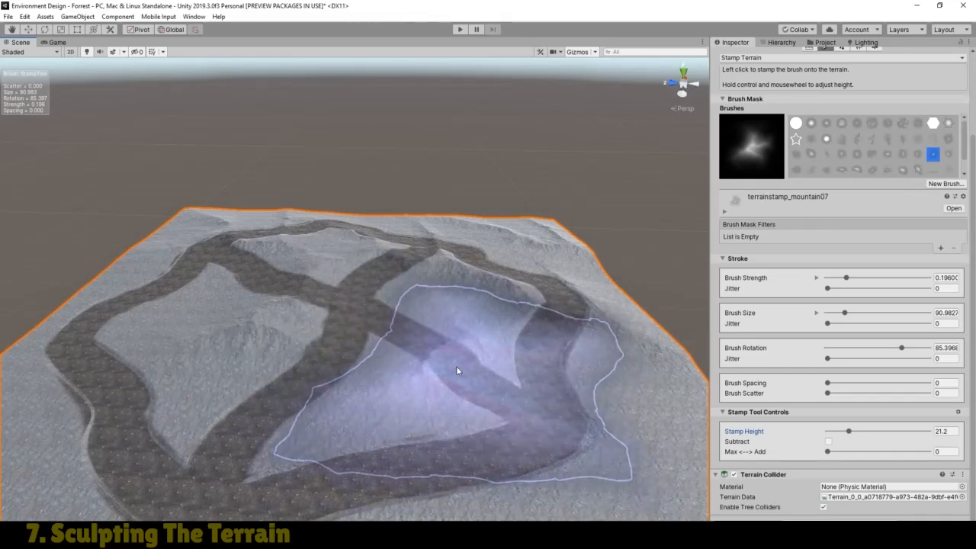
Stamp mountains in the near triangle between the paths and over the left terrain edge, adjusting the brush strength to 0.194
{"action": "key", "text": "a"}
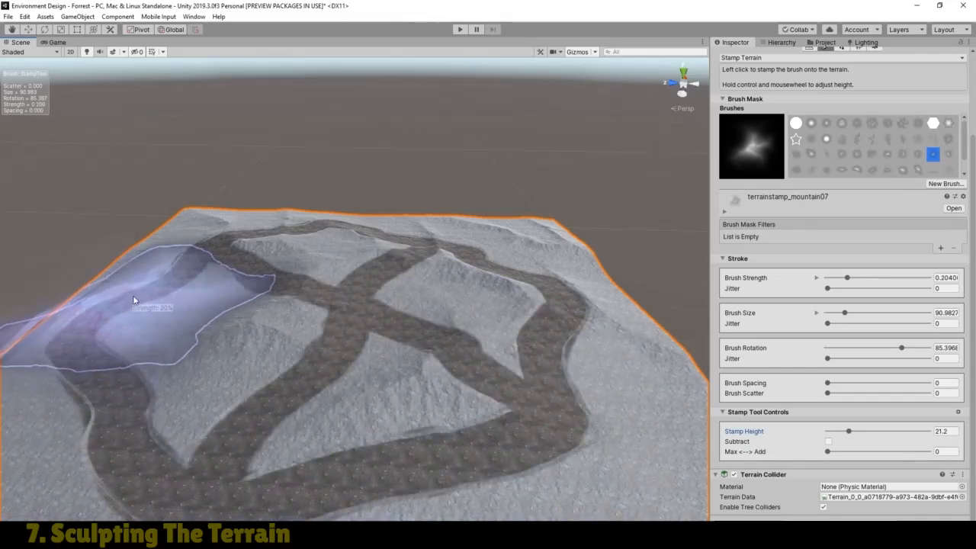
{"action": "key", "text": "s"}
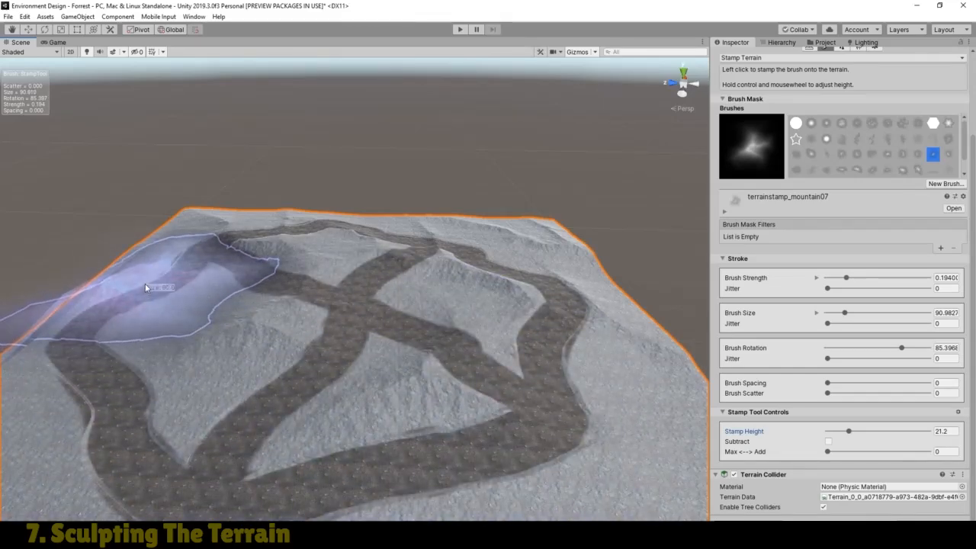
{"action": "left_click", "coordinate": [140, 288]}
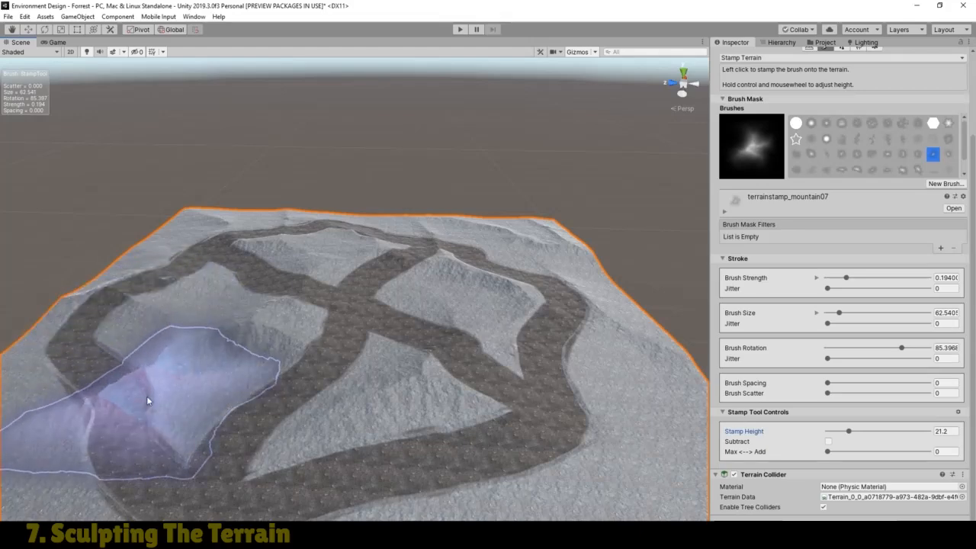
Stamp mountains outside the loop's near-left side with brush size about 62.5 and rotation about 8.9 degrees, lowering the strength to 0.14
{"action": "key", "text": "d"}
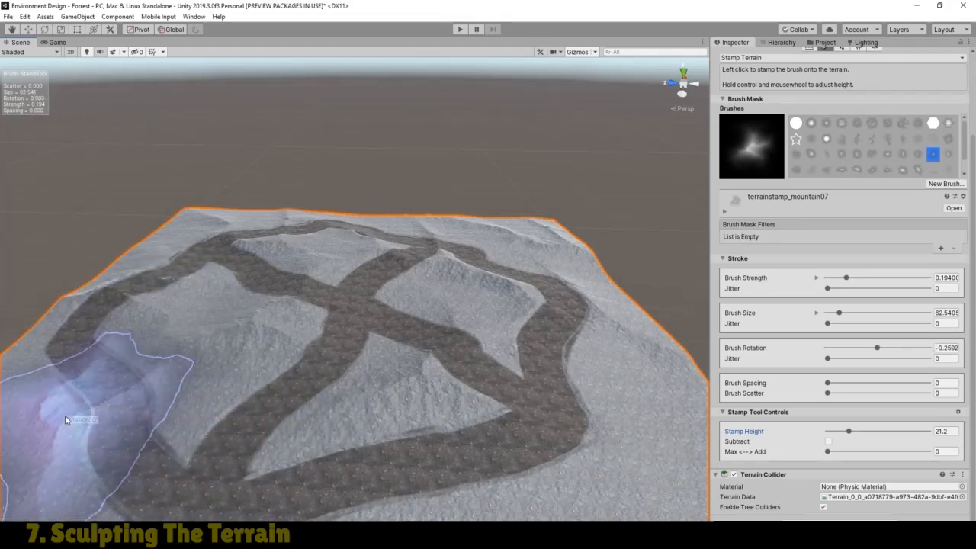
{"action": "scroll", "coordinate": [102, 419], "scroll_direction": "down", "scroll_amount": 3}
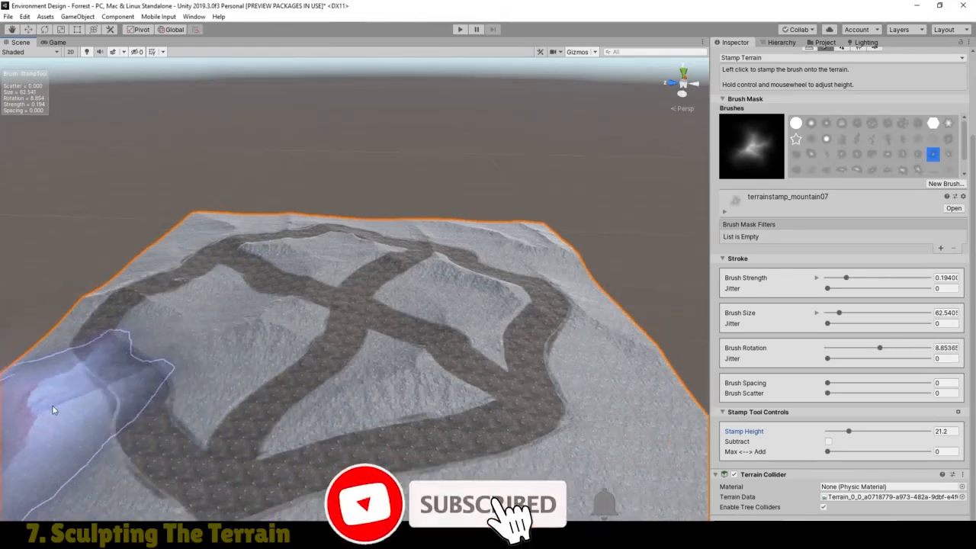
{"action": "key", "text": "a"}
{"action": "key", "text": "a"}
{"action": "key", "text": "a"}
{"action": "key", "text": "a"}
{"action": "key", "text": "a"}
{"action": "key", "text": "a"}
{"action": "key", "text": "a"}
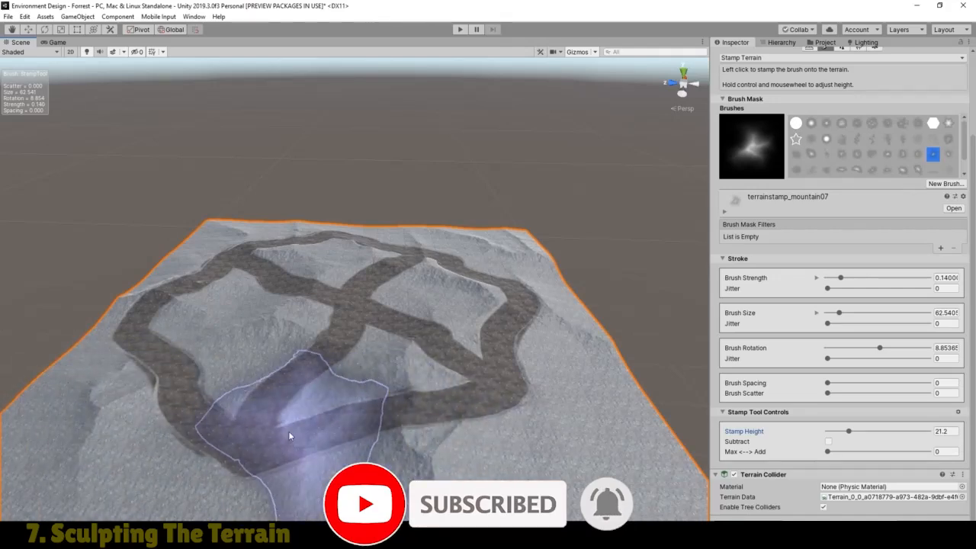
Stamp small mountains inside and outside the path loop with brush size about 57 and strength lowered to 0.106, and leave the terrain tool
{"action": "key", "text": "s"}
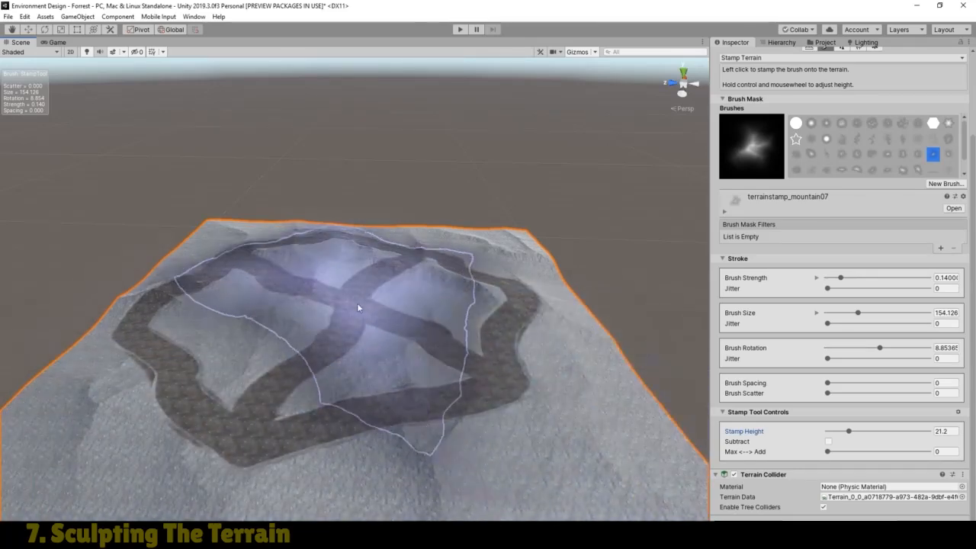
{"action": "scroll", "coordinate": [383, 317], "scroll_direction": "down", "scroll_amount": 3}
{"action": "scroll", "coordinate": [344, 286], "scroll_direction": "up", "scroll_amount": 5}
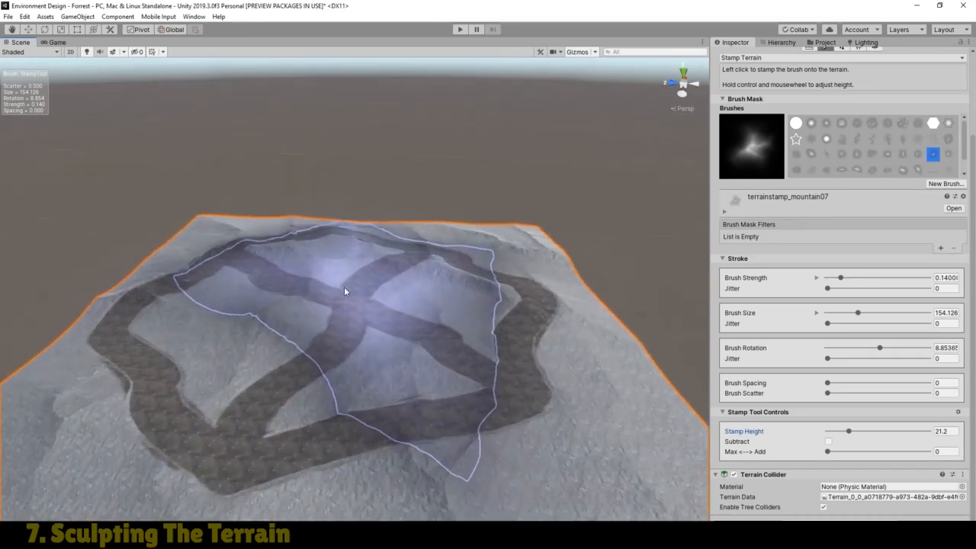
{"action": "key", "text": "s"}
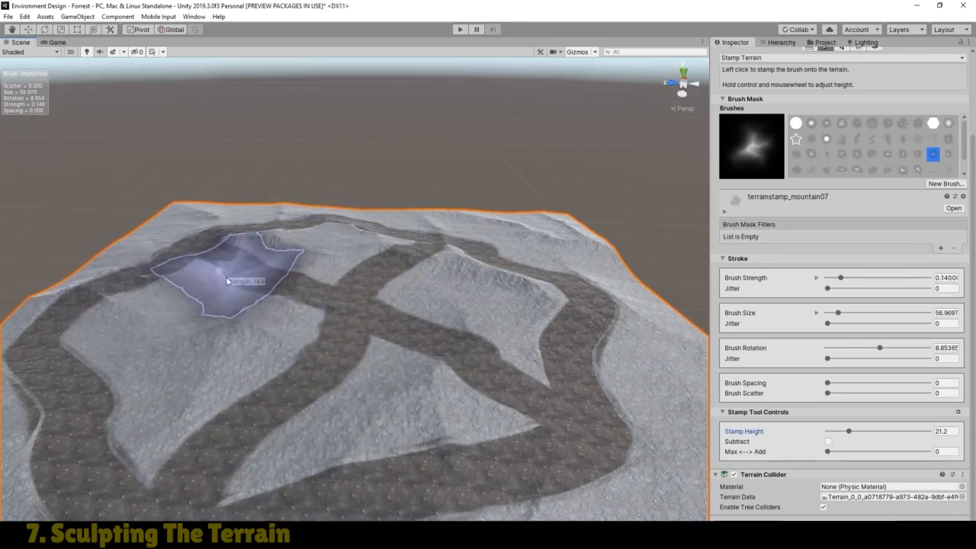
{"action": "key", "text": "a"}
{"action": "left_click", "coordinate": [214, 281]}
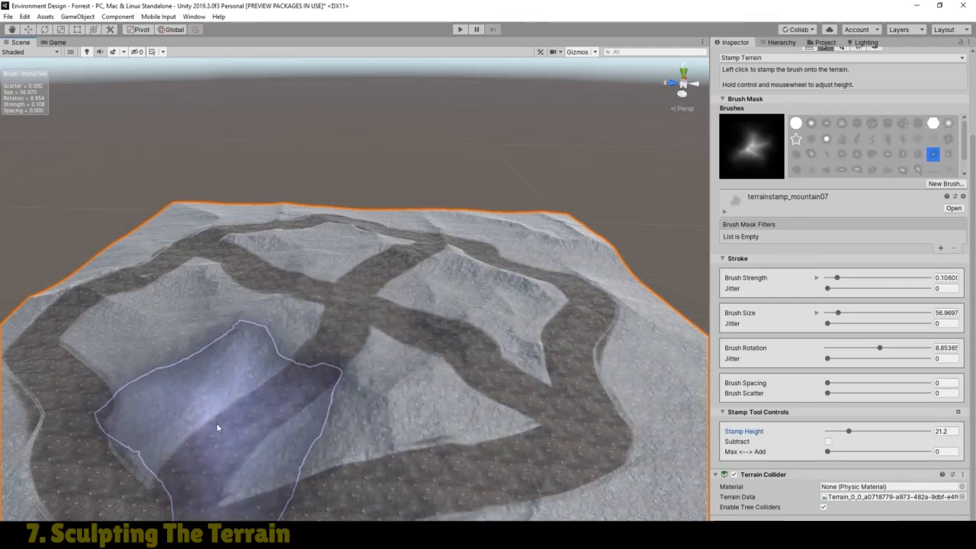
{"action": "left_click", "coordinate": [589, 384]}
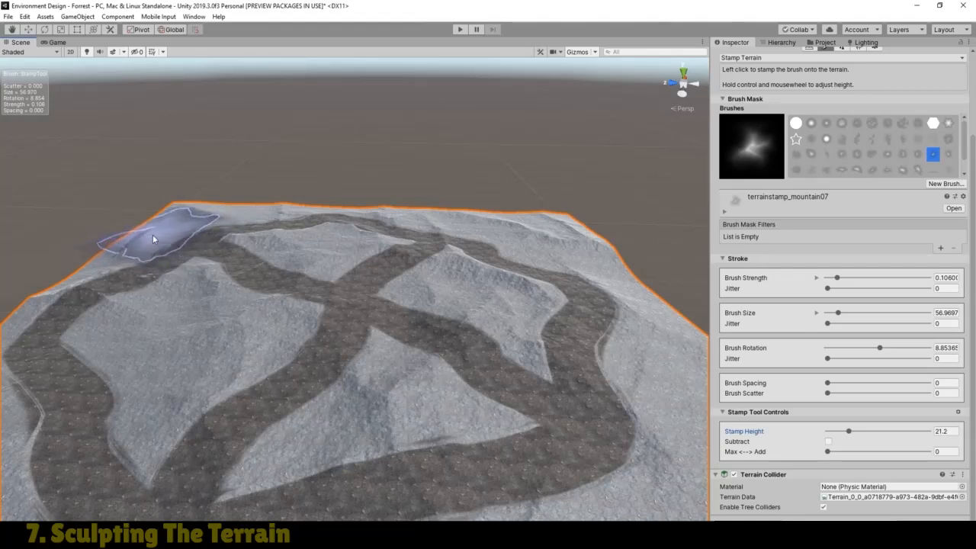
{"action": "left_click", "coordinate": [11, 30]}
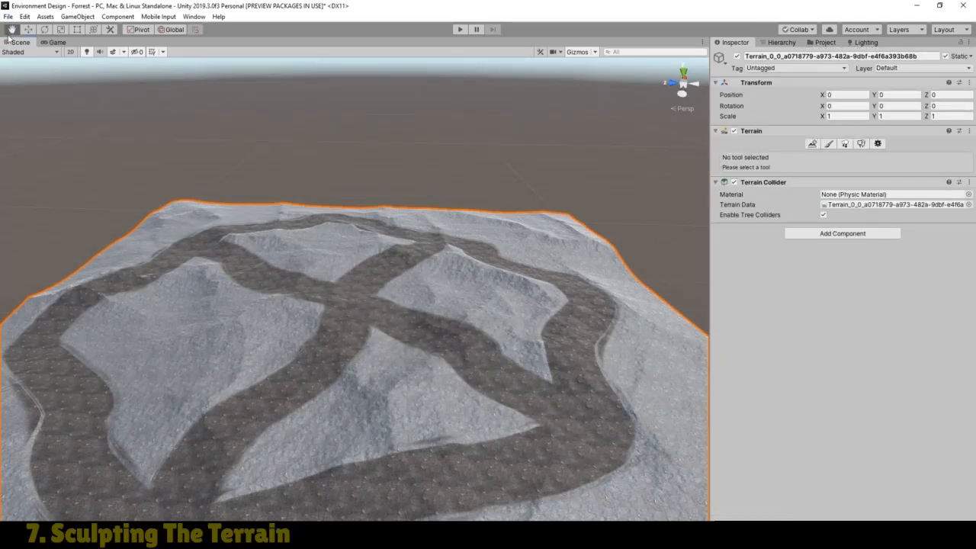
Check the camera's game view and raise the FirstPersonCharacter above the ground at the path crossing
{"action": "left_click", "coordinate": [56, 42]}
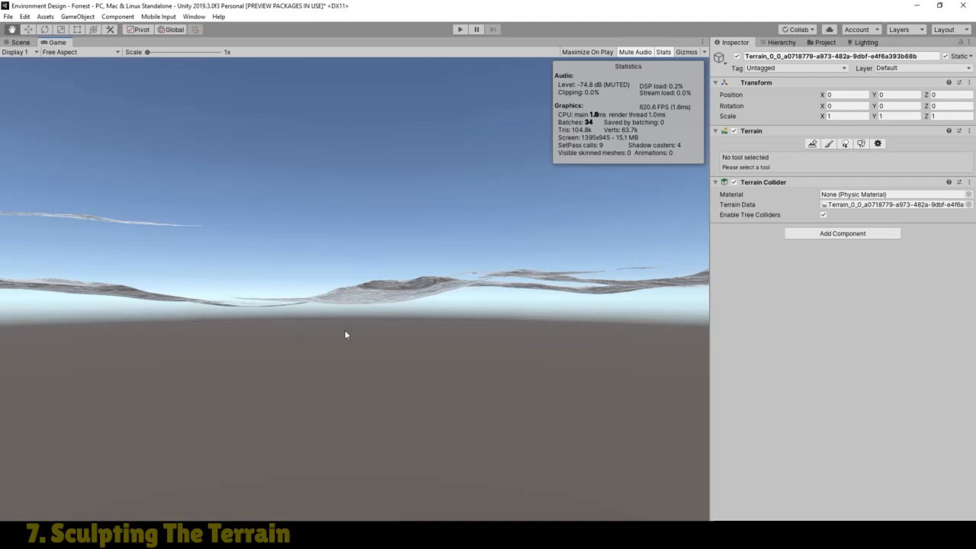
{"action": "left_click", "coordinate": [22, 43]}
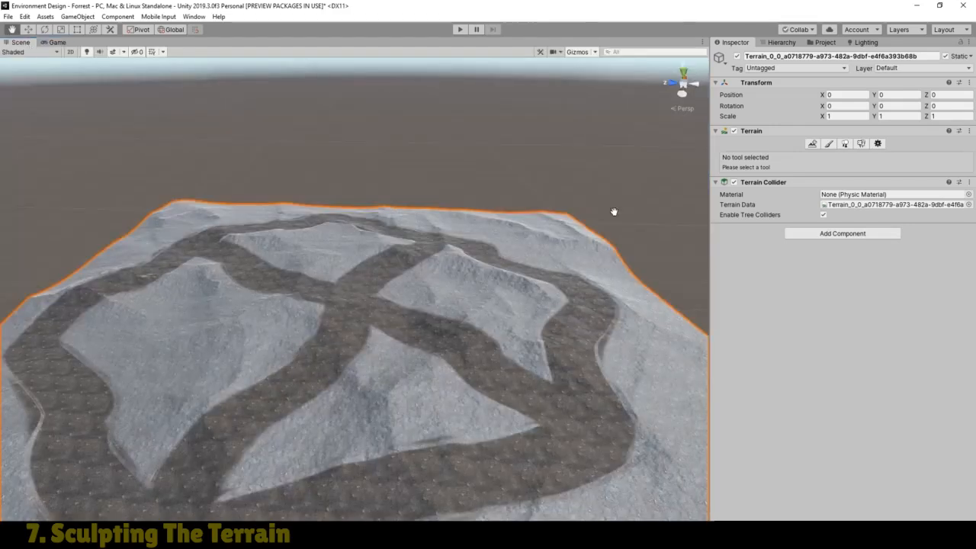
{"action": "left_click", "coordinate": [781, 42]}
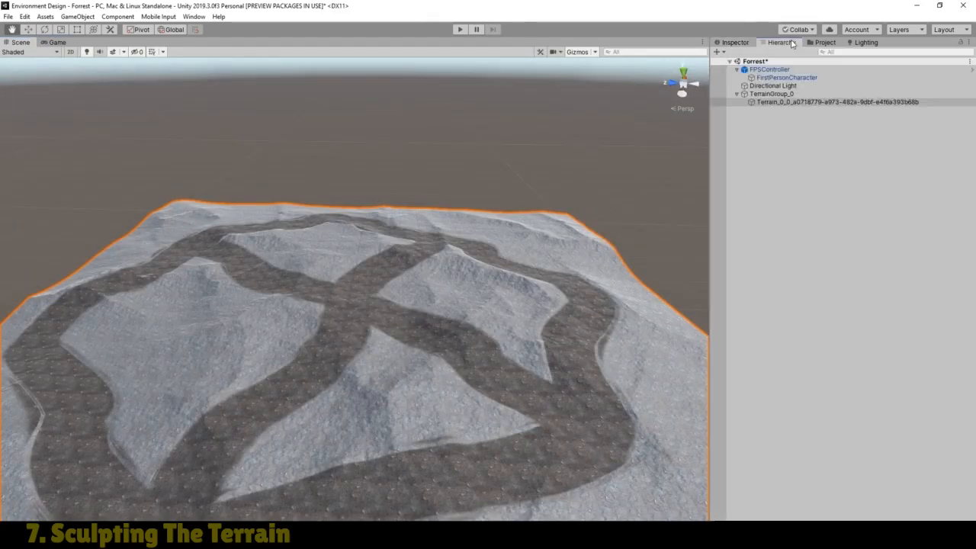
{"action": "left_click", "coordinate": [780, 79]}
{"action": "left_click", "coordinate": [29, 29]}
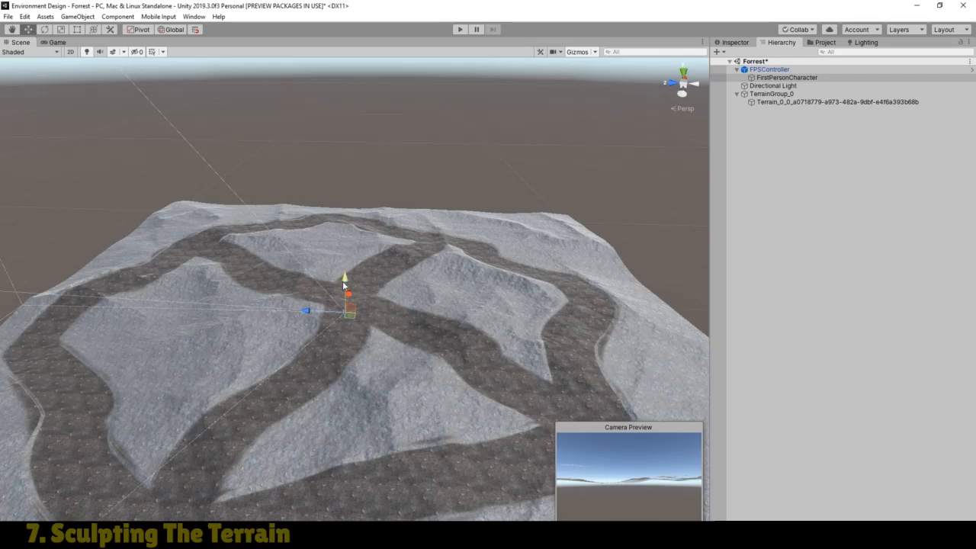
{"action": "mouse_move", "coordinate": [345, 280]}
{"action": "left_mouse_down"}
{"action": "mouse_move", "coordinate": [342, 194]}
{"action": "mouse_move", "coordinate": [342, 283]}
{"action": "mouse_move", "coordinate": [343, 263]}
{"action": "left_mouse_up"}
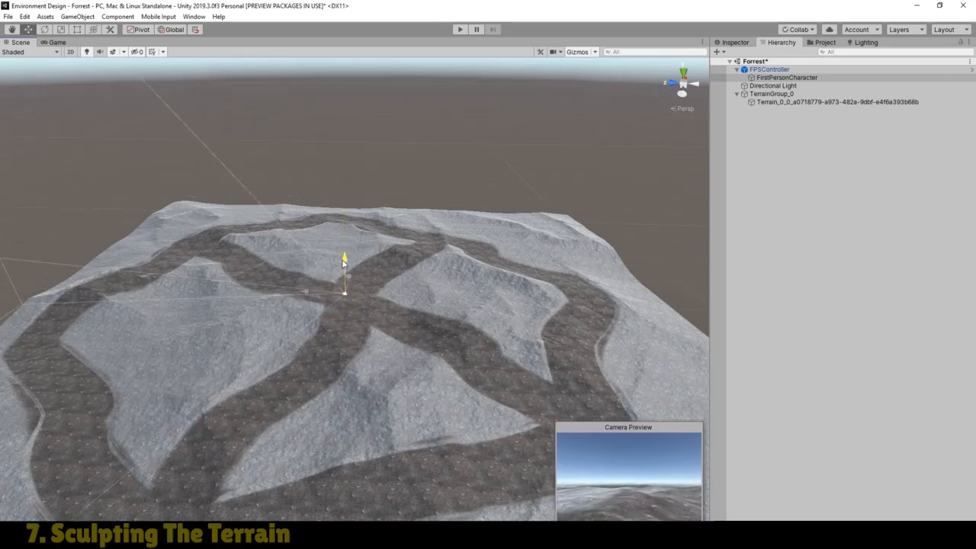
Play-test the scene from the raised character camera, stop it and return to the scene view
{"action": "left_click", "coordinate": [56, 42]}
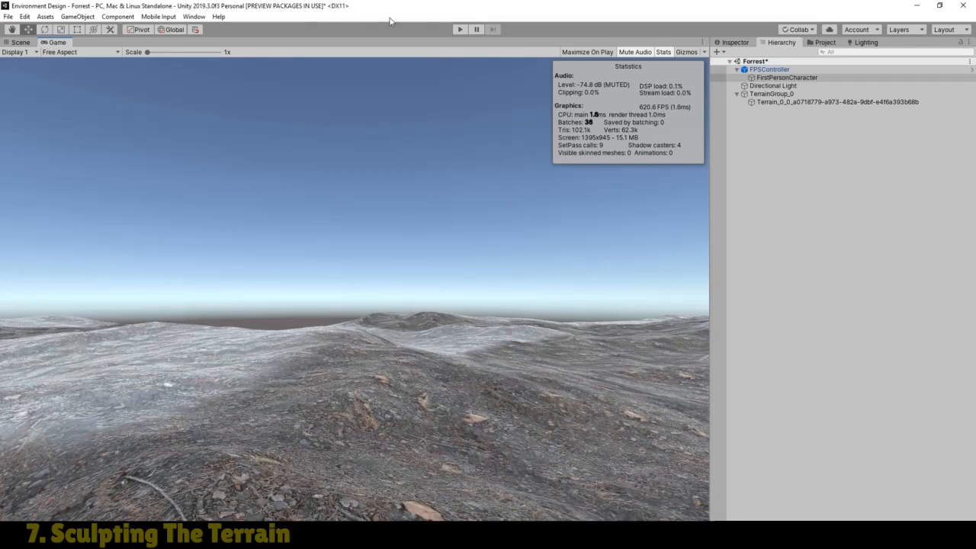
{"action": "left_click", "coordinate": [461, 31]}
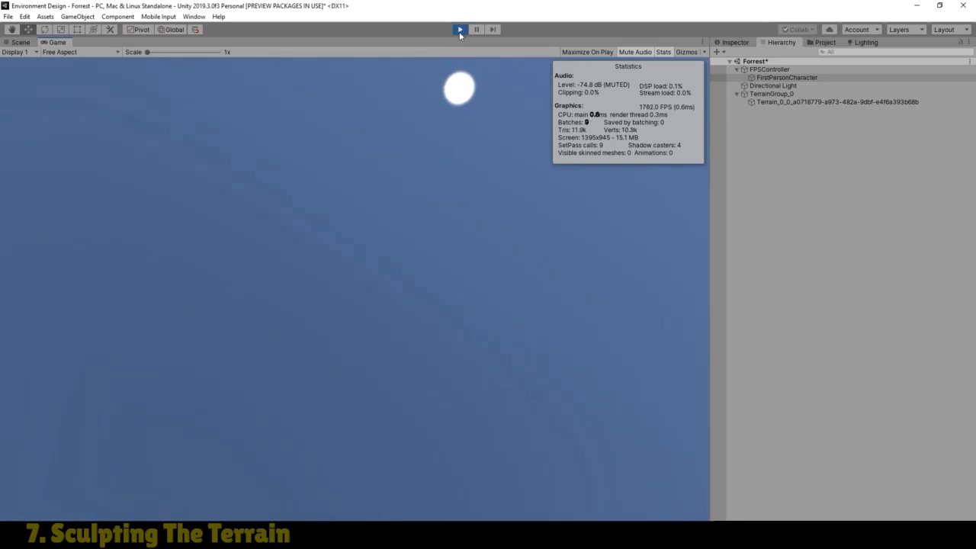
{"action": "left_click", "coordinate": [460, 31]}
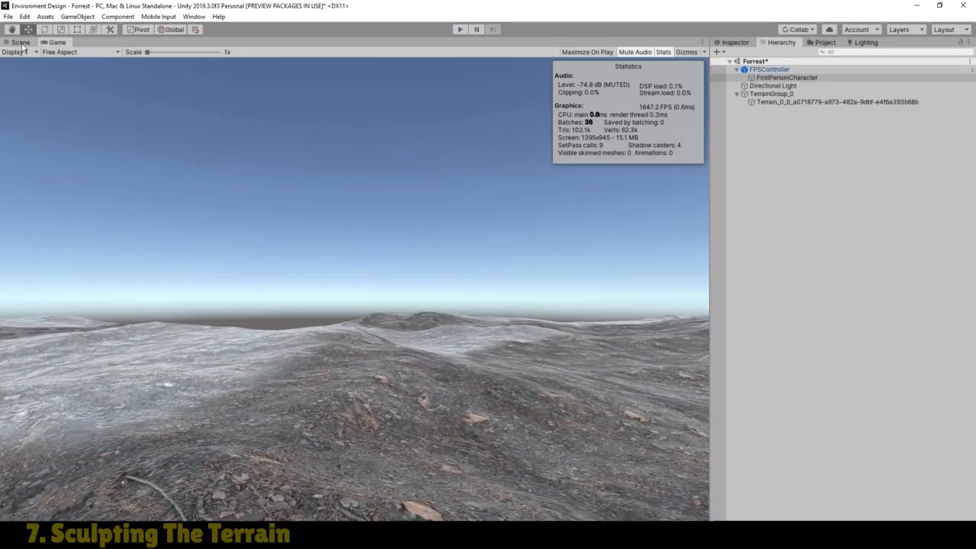
{"action": "left_click", "coordinate": [21, 43]}
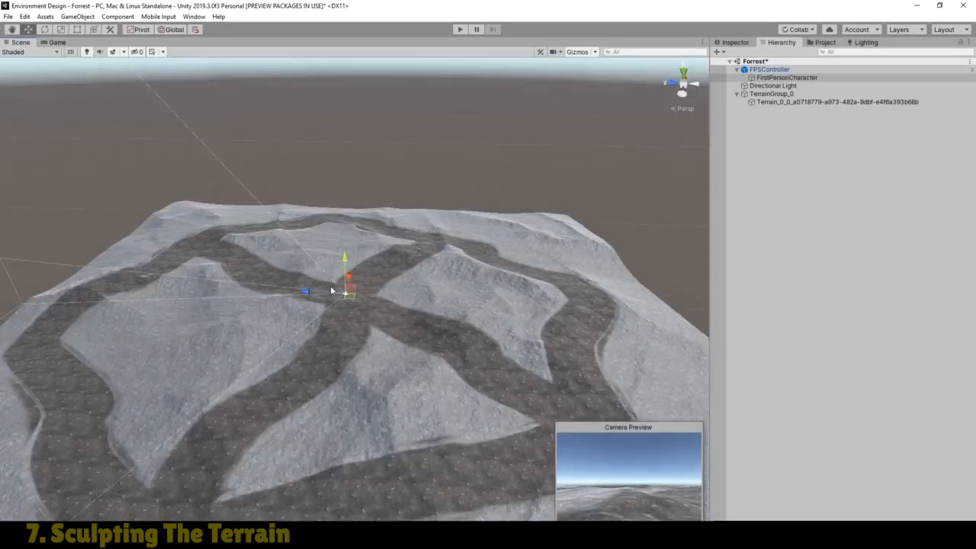
Focus on the FirstPersonCharacter and raise it further above the path surface
{"action": "double_click", "coordinate": [785, 78]}
{"action": "scroll", "coordinate": [394, 298], "scroll_direction": "up", "scroll_amount": 8}
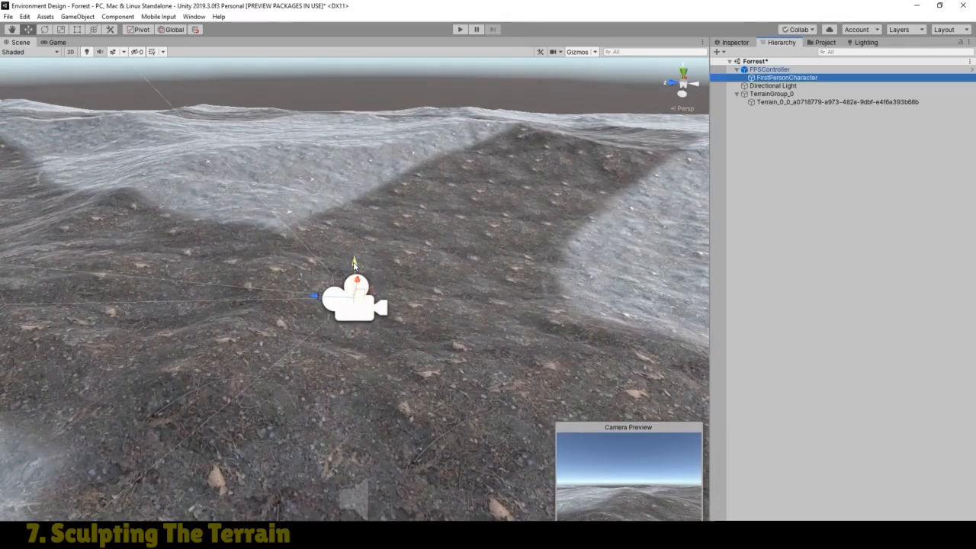
{"action": "left_click_drag", "start_coordinate": [354, 263], "coordinate": [355, 150]}
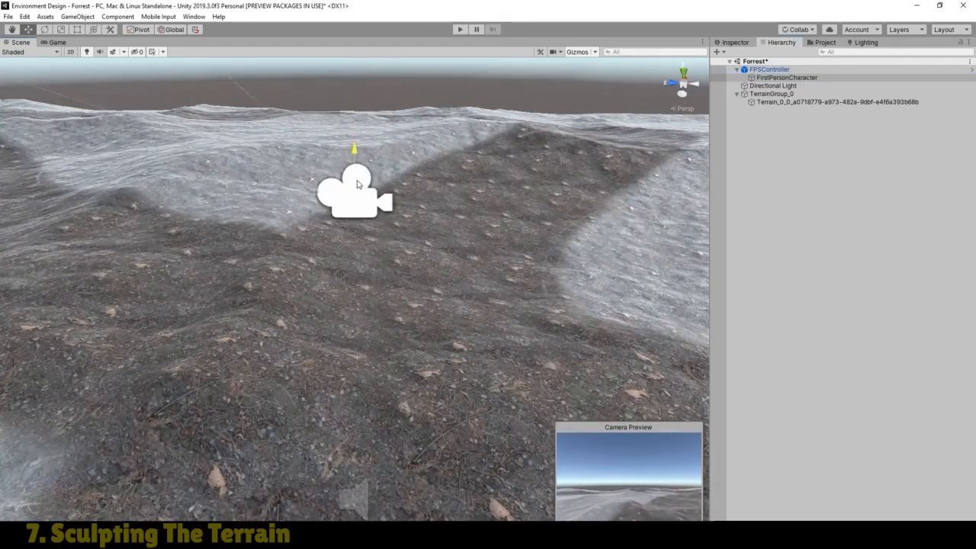
{"action": "mouse_move", "coordinate": [358, 184]}
{"action": "left_mouse_down"}
{"action": "mouse_move", "coordinate": [356, 392]}
{"action": "mouse_move", "coordinate": [369, 175]}
{"action": "left_mouse_up"}
{"action": "scroll", "coordinate": [412, 230], "scroll_direction": "up", "scroll_amount": 5}
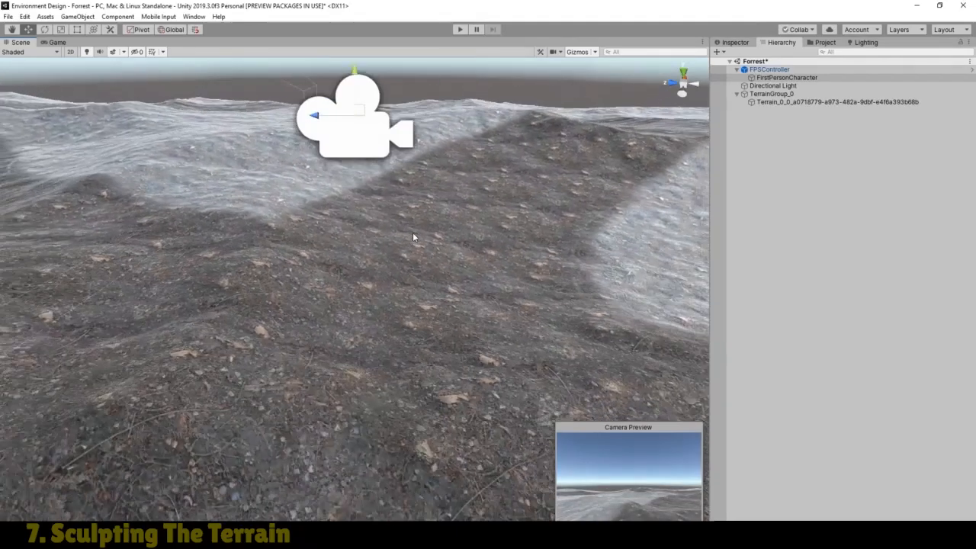
{"action": "scroll", "coordinate": [412, 237], "scroll_direction": "down", "scroll_amount": 4}
{"action": "left_click_drag", "start_coordinate": [356, 131], "coordinate": [358, 149]}
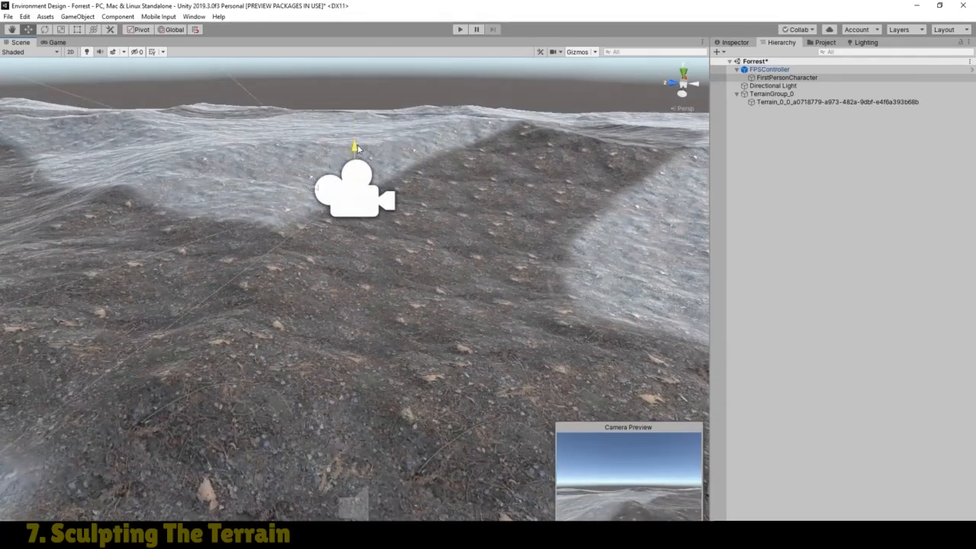
Run the game again to test the character's higher starting position, and stop play mode
{"action": "left_click", "coordinate": [56, 42]}
{"action": "left_click", "coordinate": [462, 29]}
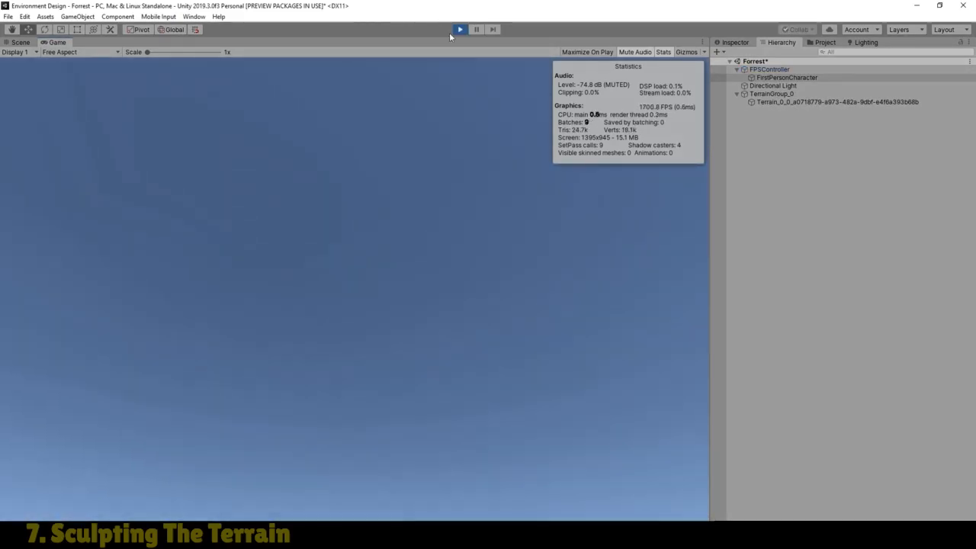
{"action": "left_click", "coordinate": [460, 29]}
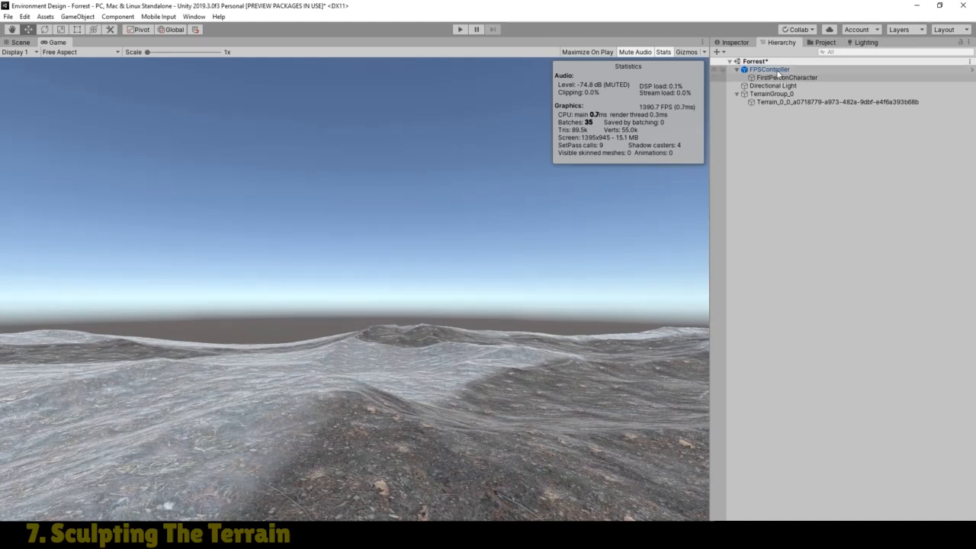
Delete the FPSController together with its FirstPersonCharacter from the scene
{"action": "left_click", "coordinate": [770, 69]}
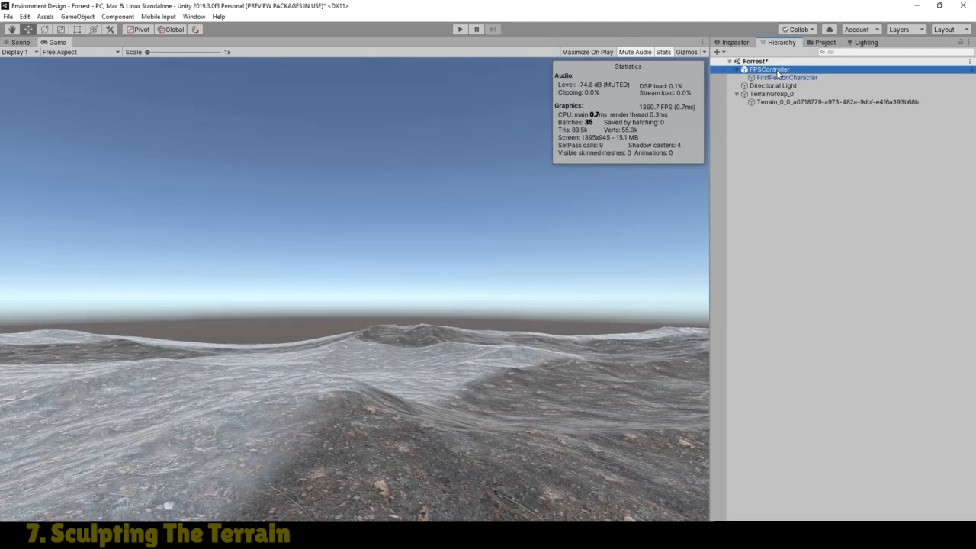
{"action": "left_click", "coordinate": [781, 77]}
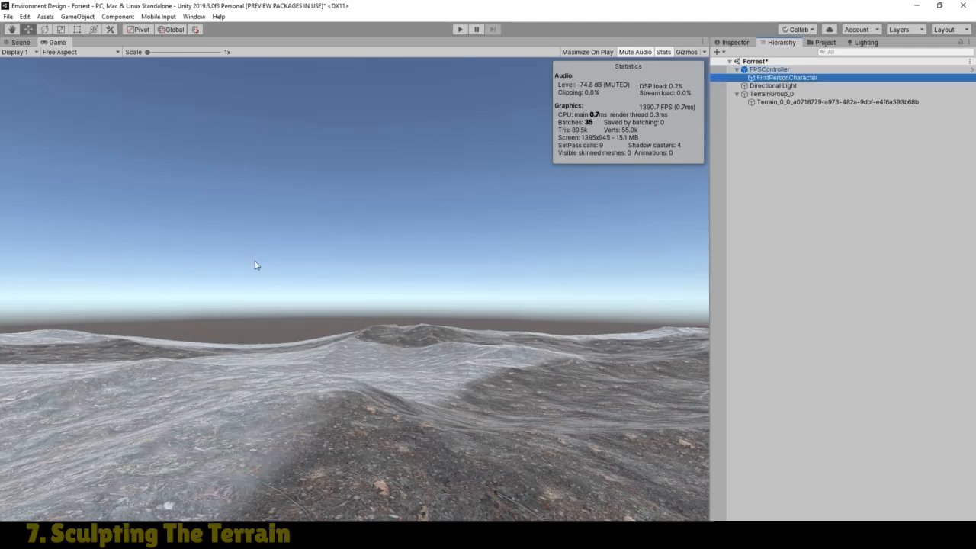
{"action": "left_click", "coordinate": [13, 43]}
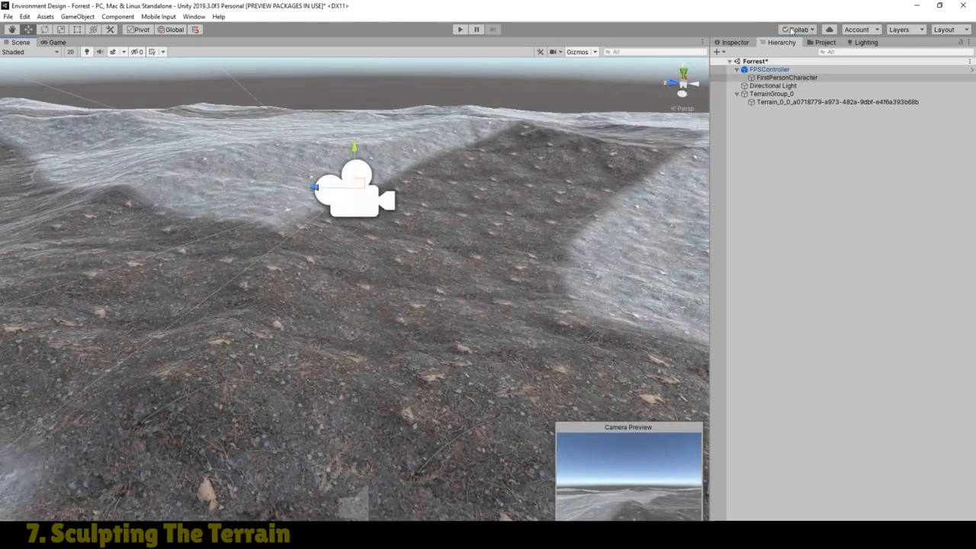
{"action": "left_click", "coordinate": [770, 70]}
{"action": "key", "text": "Delete"}
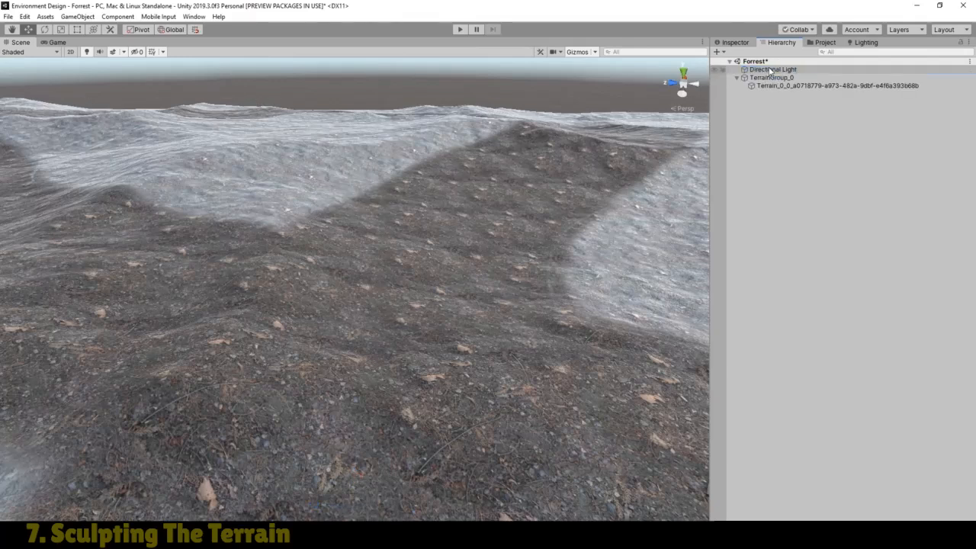
Add the FPSController prefab from Standard Assets > Characters > FirstPersonCharacter > Prefabs to the scene on the dirt path
{"action": "left_click", "coordinate": [824, 42]}
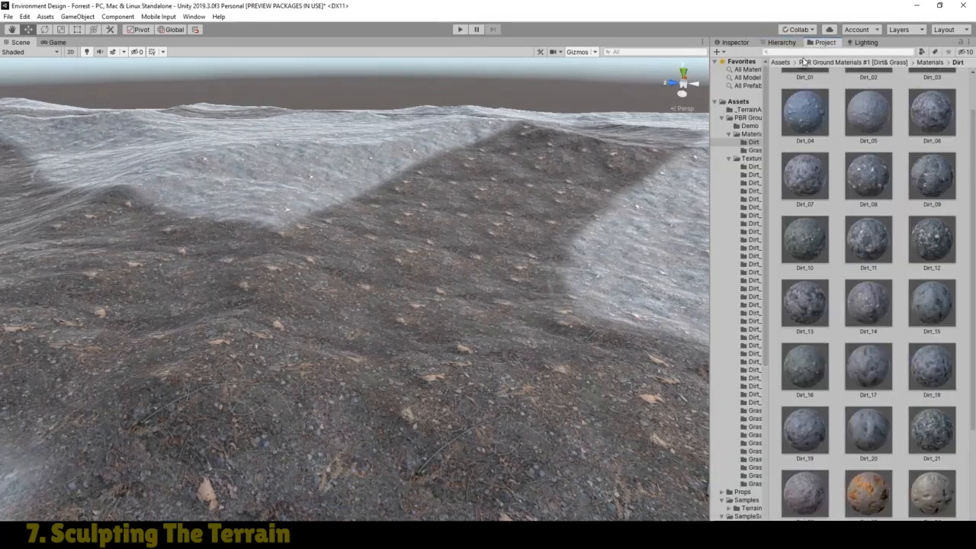
{"action": "left_click", "coordinate": [779, 63]}
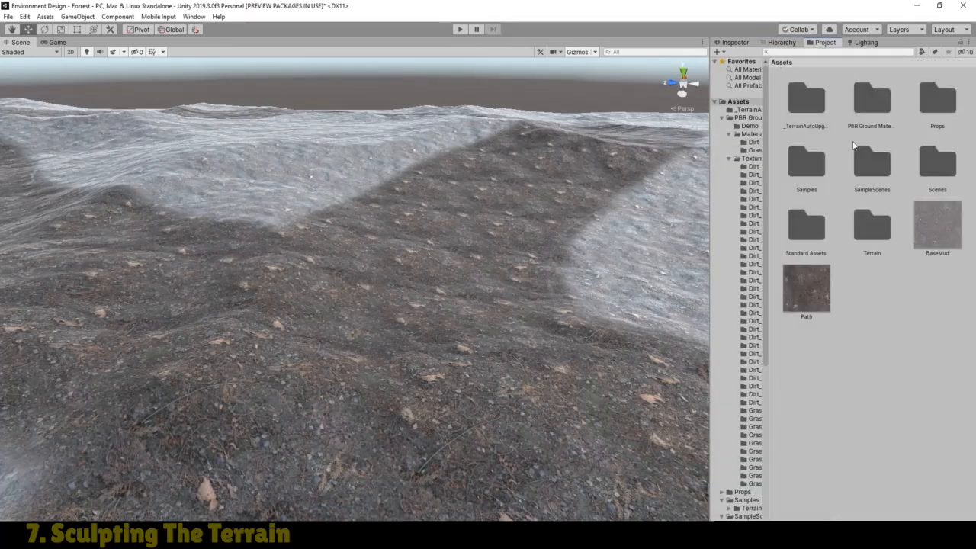
{"action": "double_click", "coordinate": [805, 240]}
{"action": "double_click", "coordinate": [937, 109]}
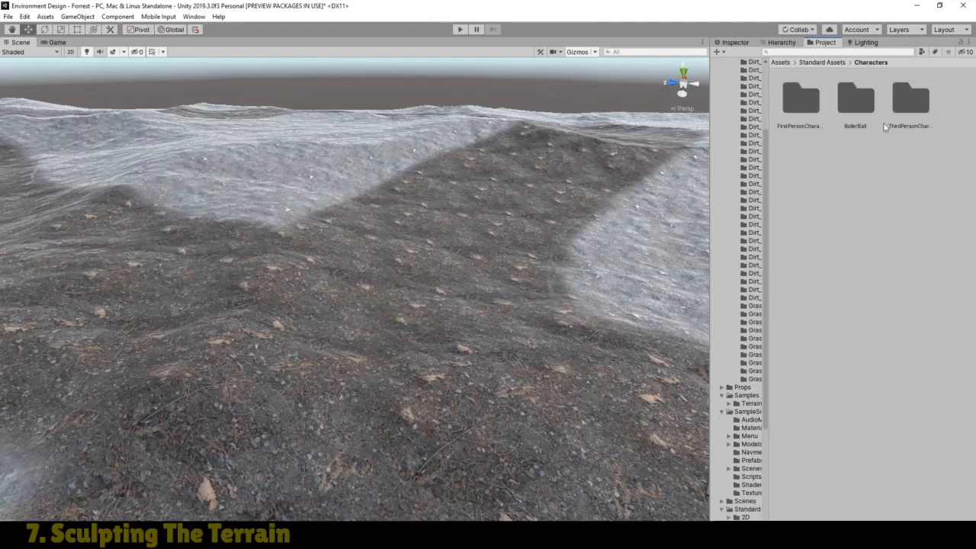
{"action": "double_click", "coordinate": [797, 92]}
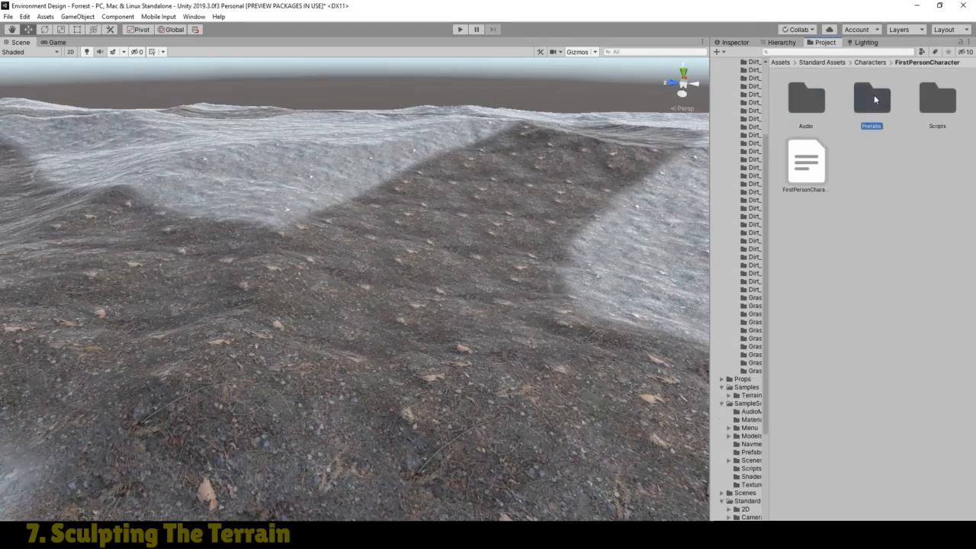
{"action": "double_click", "coordinate": [874, 99]}
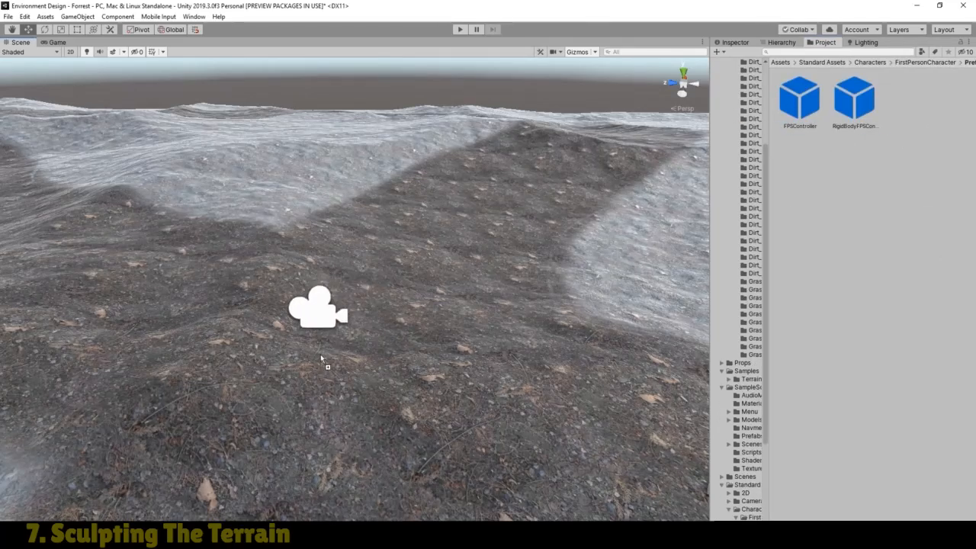
{"action": "left_click_drag", "start_coordinate": [321, 356], "coordinate": [367, 367]}
{"action": "left_click_drag", "start_coordinate": [319, 327], "coordinate": [217, 90]}
Play-test the scene by walking the new first-person controller along the reshaped paths and hills, and stop play mode
{"action": "left_click", "coordinate": [54, 42]}
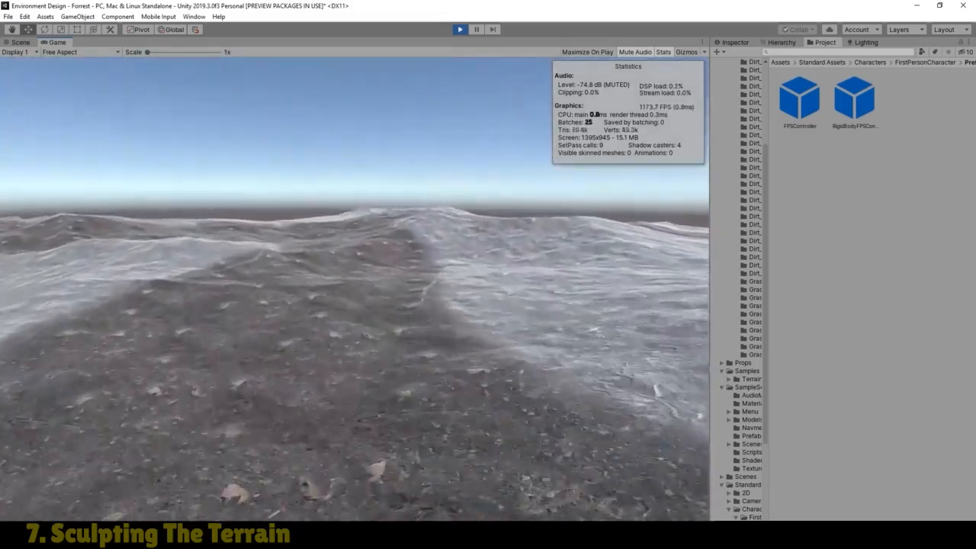
{"action": "key", "text": "w"}
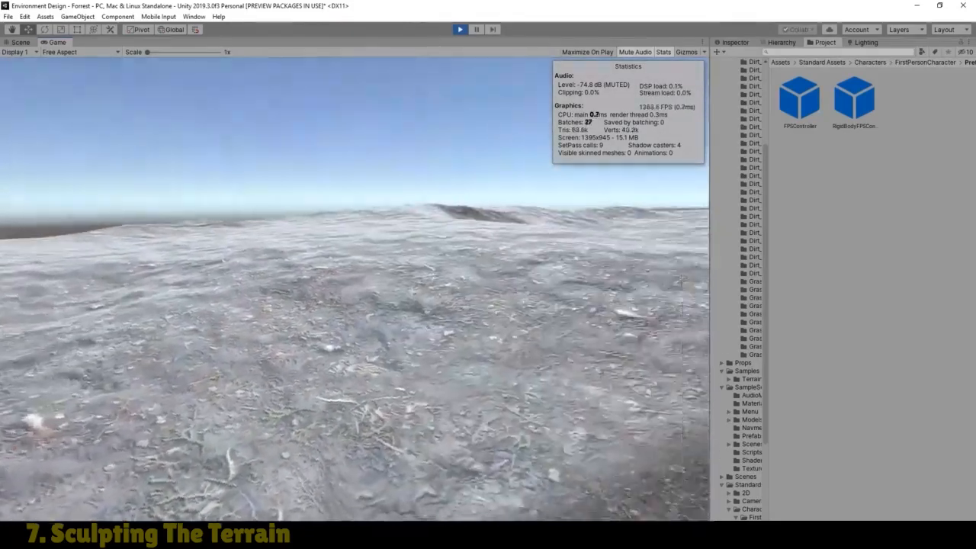
{"action": "key", "text": "w"}
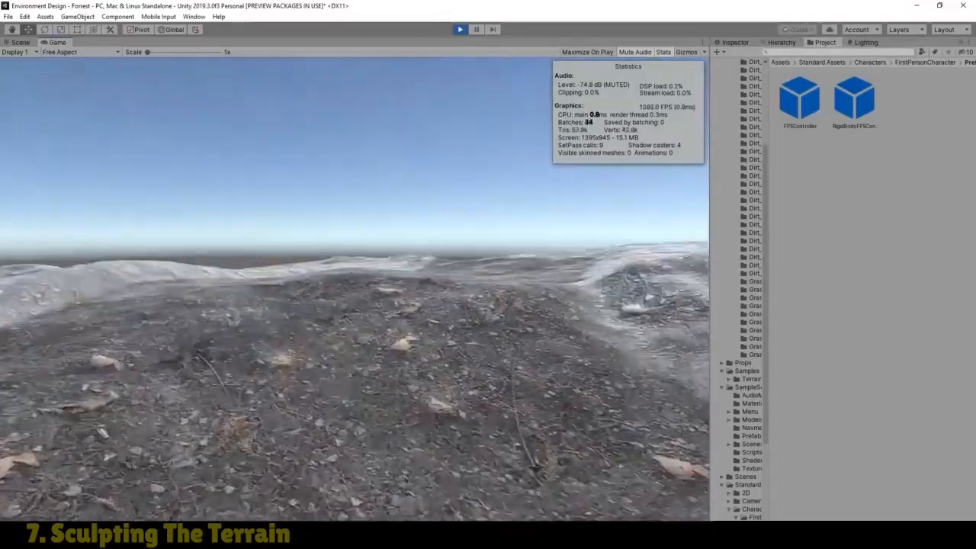
{"action": "key", "text": "w"}
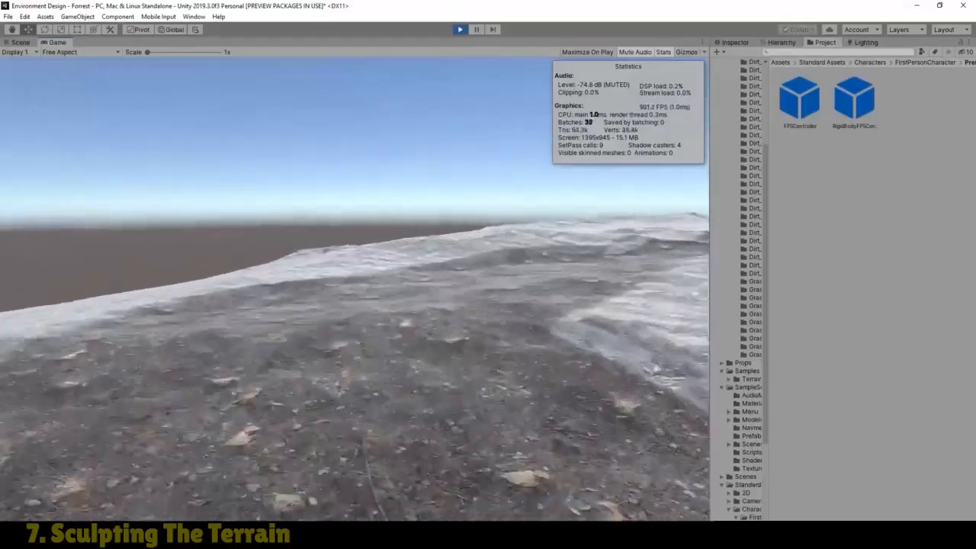
{"action": "key", "text": "w"}
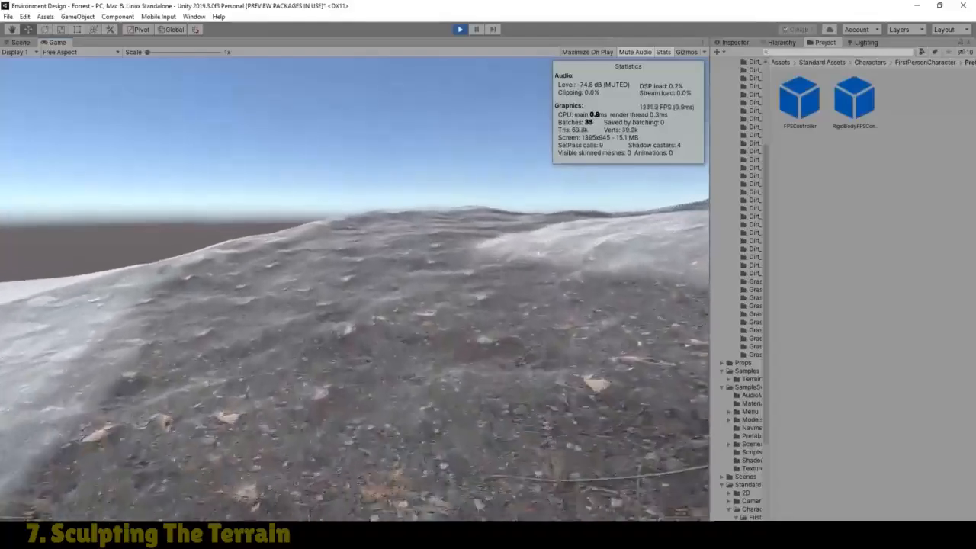
{"action": "key", "text": "w"}
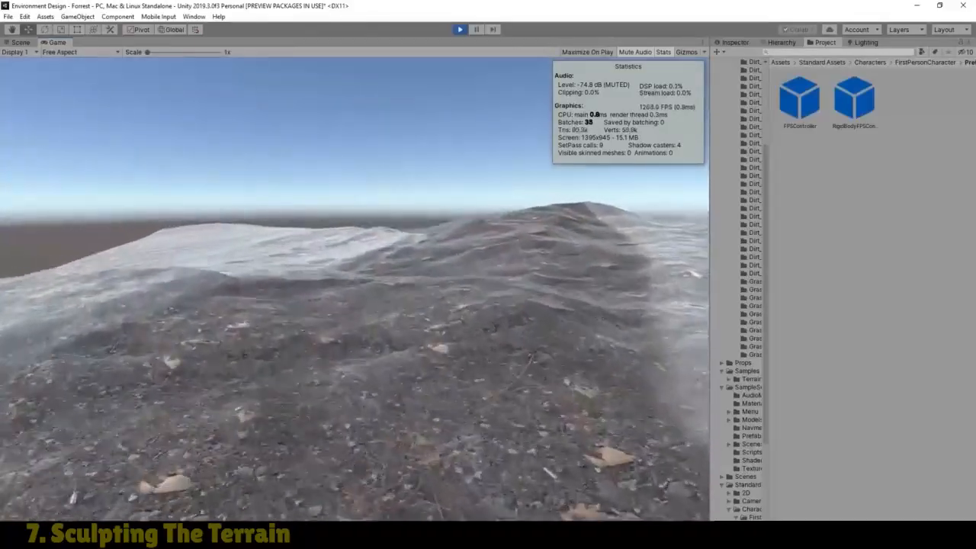
{"action": "key", "text": "w"}
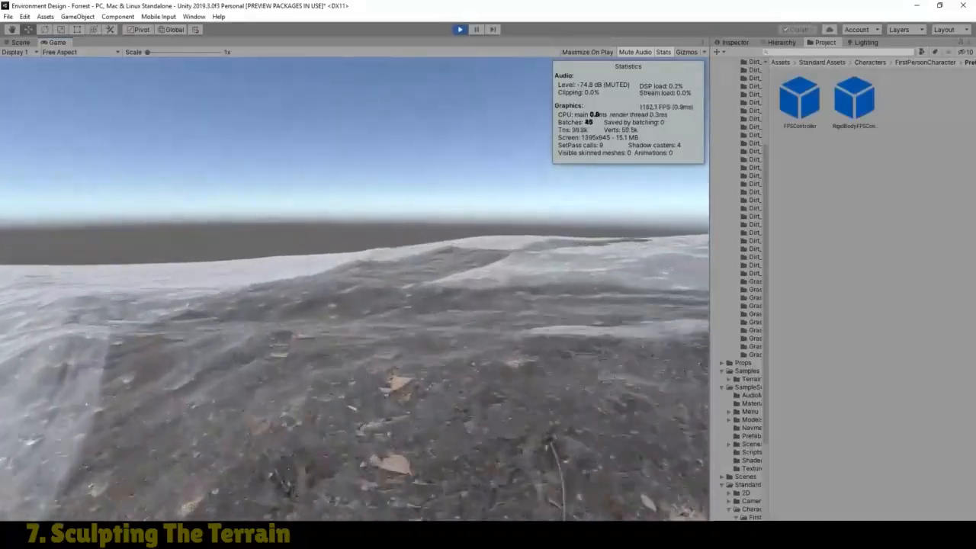
{"action": "key", "text": "w"}
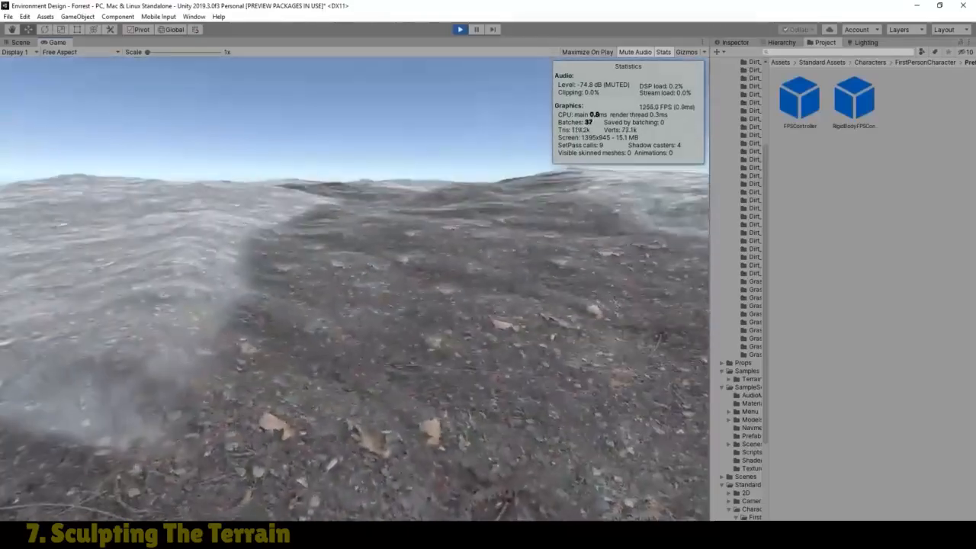
{"action": "key", "text": "w"}
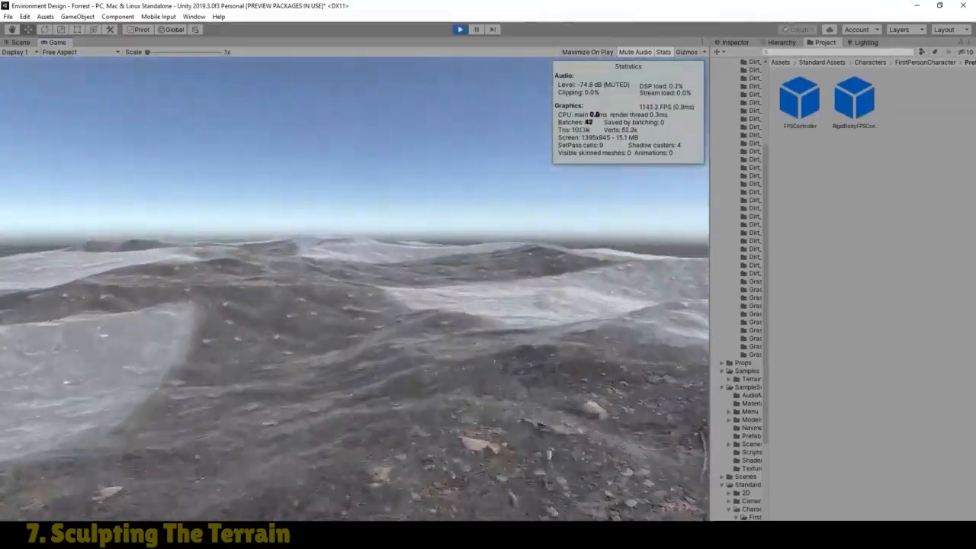
{"action": "key", "text": "w"}
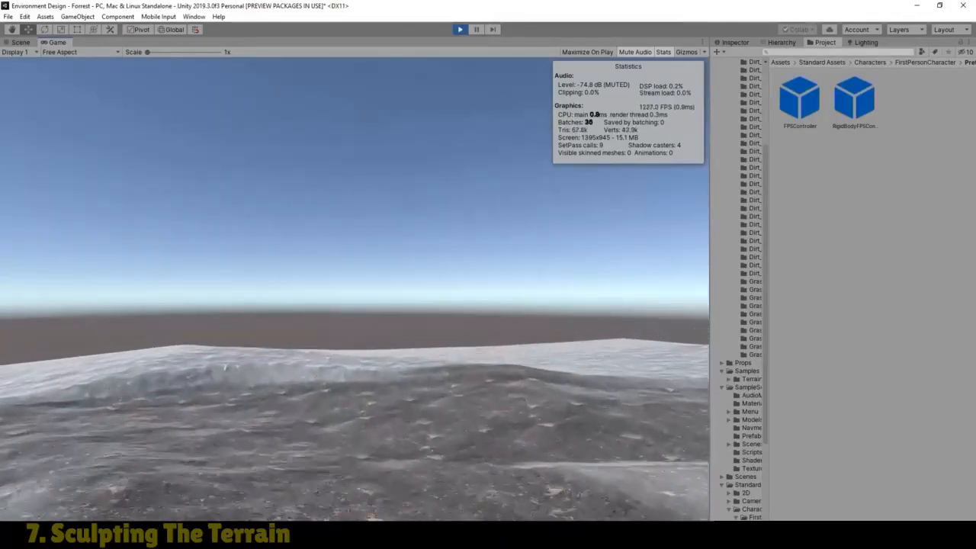
{"action": "key", "text": "w"}
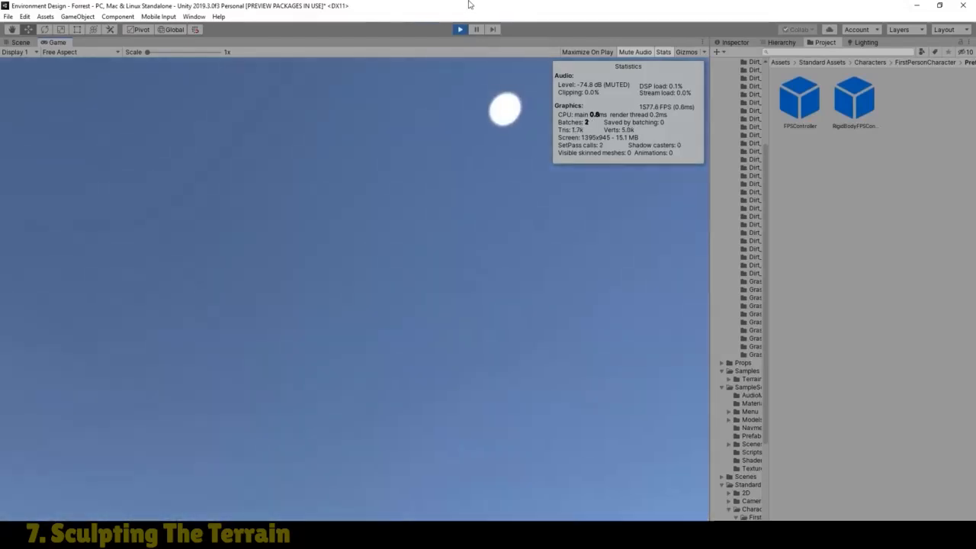
{"action": "left_click", "coordinate": [459, 30]}
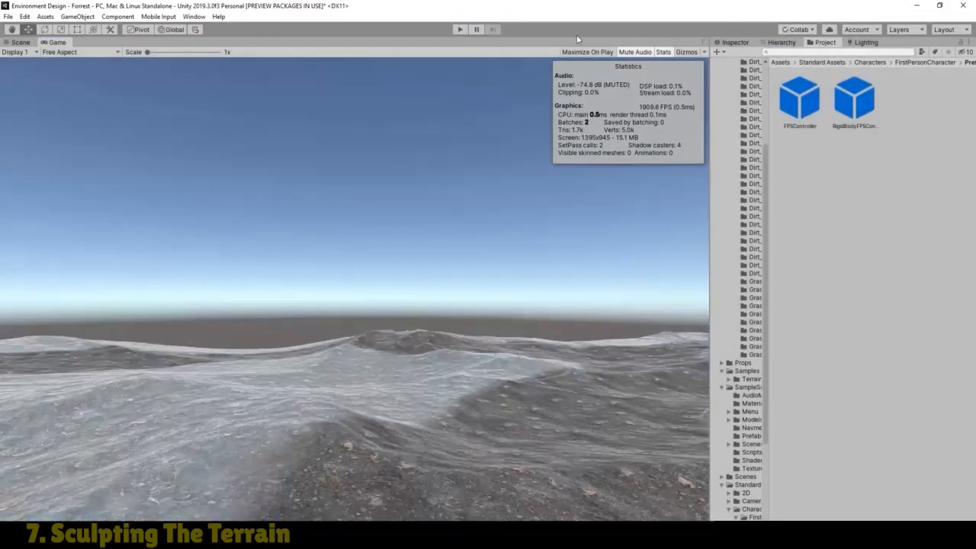
Turn on Draw under Tree & Detail Objects in the terrain's settings
{"action": "left_click", "coordinate": [781, 42]}
{"action": "left_click", "coordinate": [771, 94]}
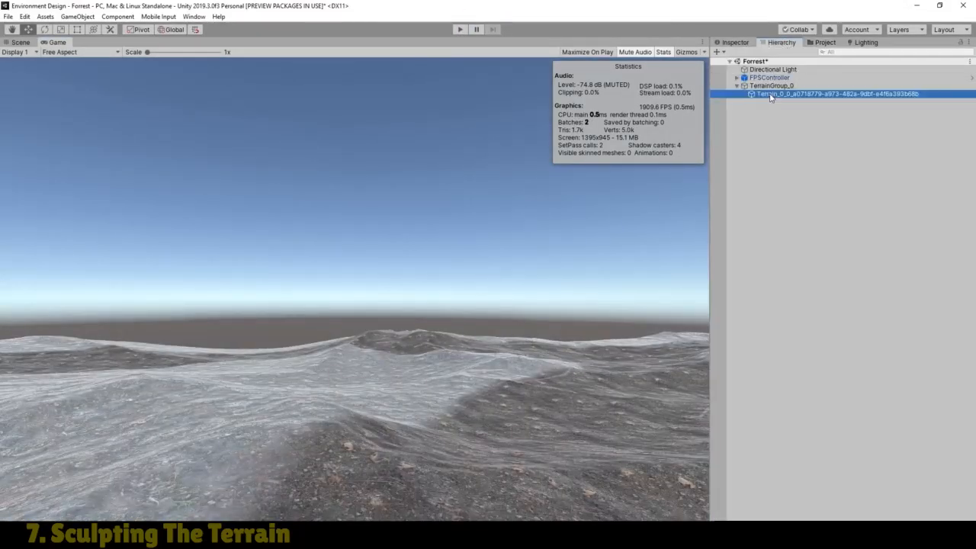
{"action": "left_click", "coordinate": [734, 44]}
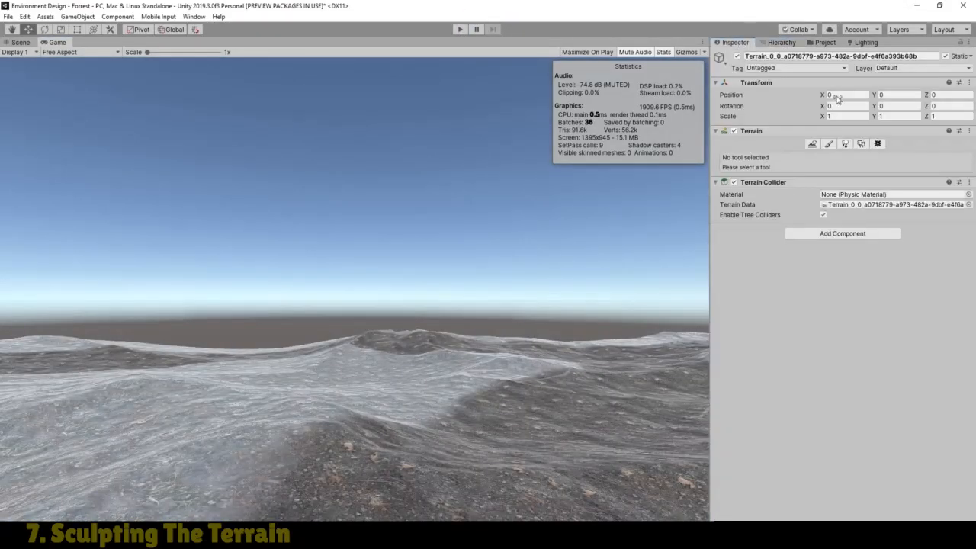
{"action": "left_click", "coordinate": [878, 144]}
{"action": "left_click", "coordinate": [823, 286]}
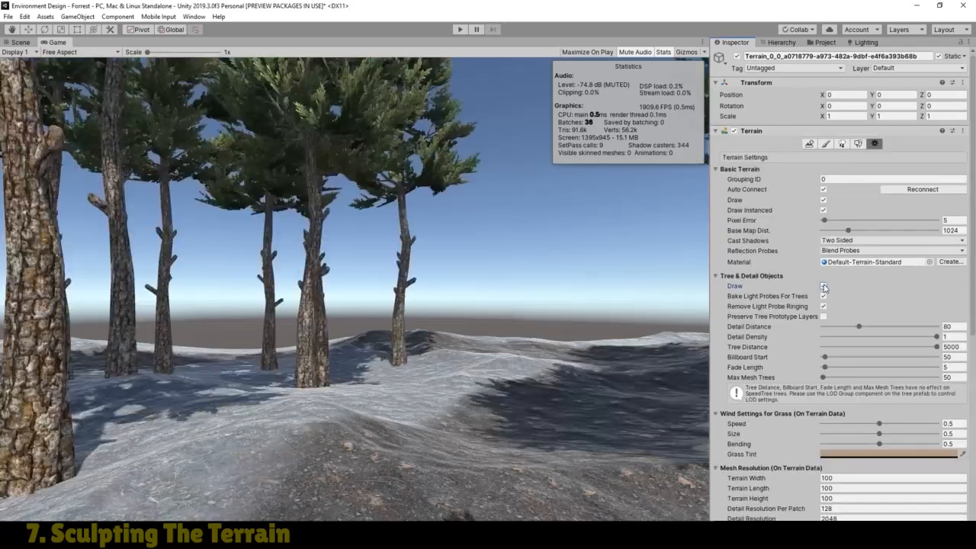
Play-test the scene by walking the first-person controller among the trees and along the dirt paths, and stop play mode
{"action": "left_click", "coordinate": [460, 32]}
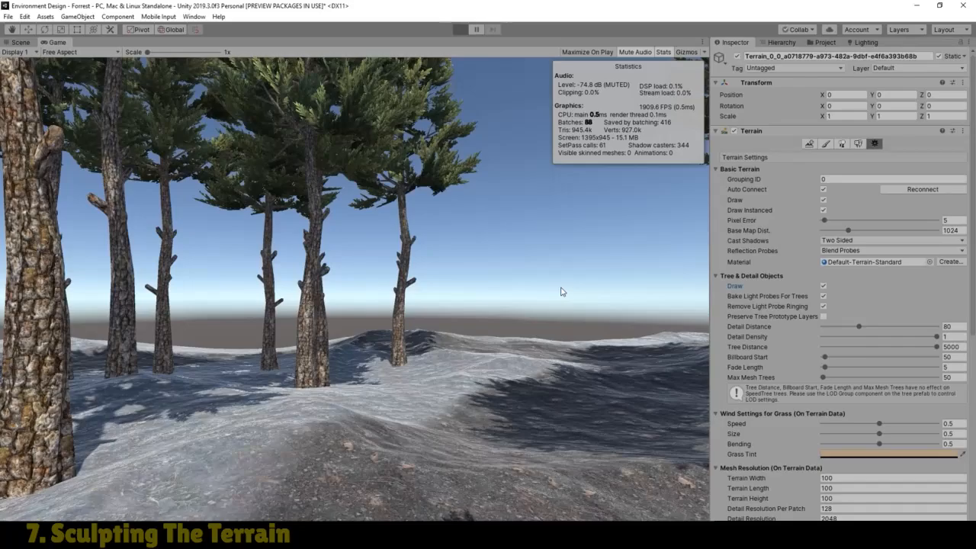
{"action": "key", "text": "w"}
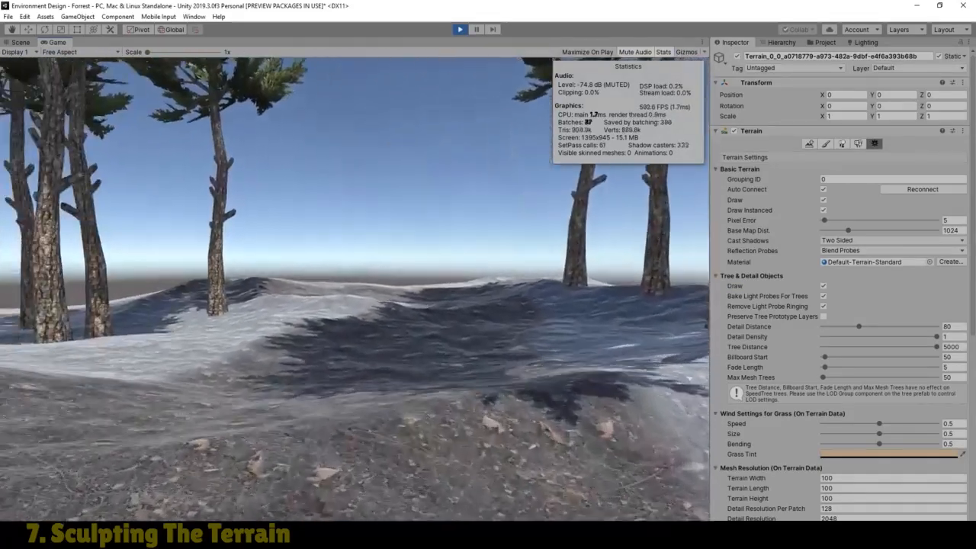
{"action": "key", "text": "w"}
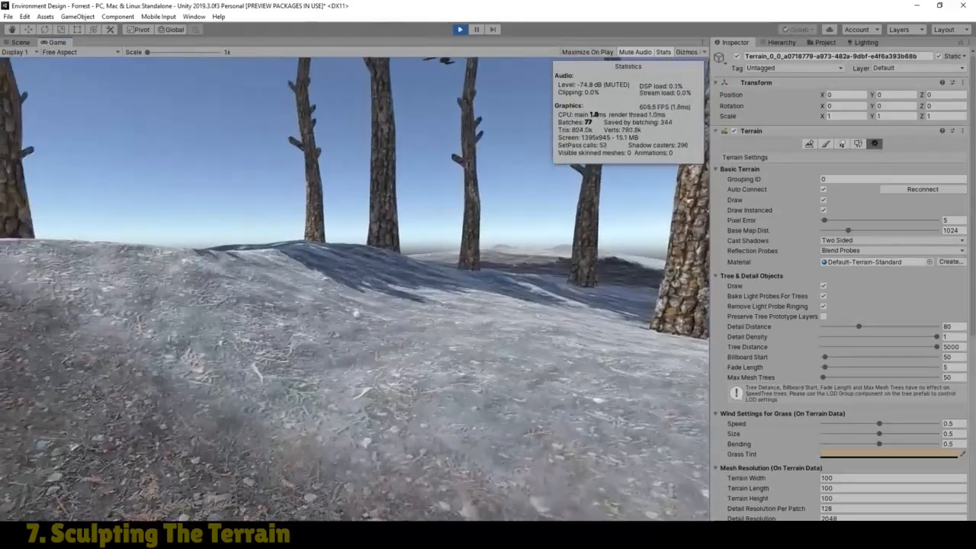
{"action": "key", "text": "w"}
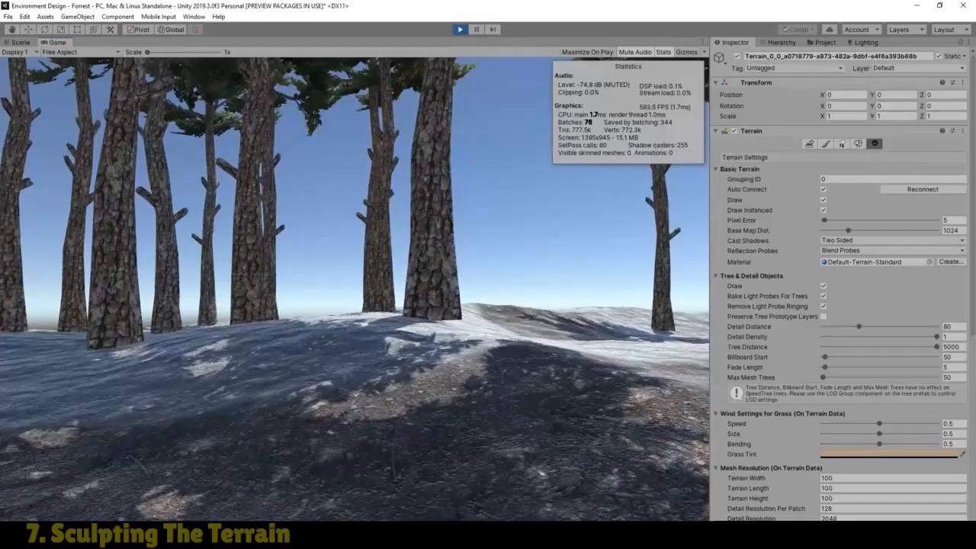
{"action": "key", "text": "w"}
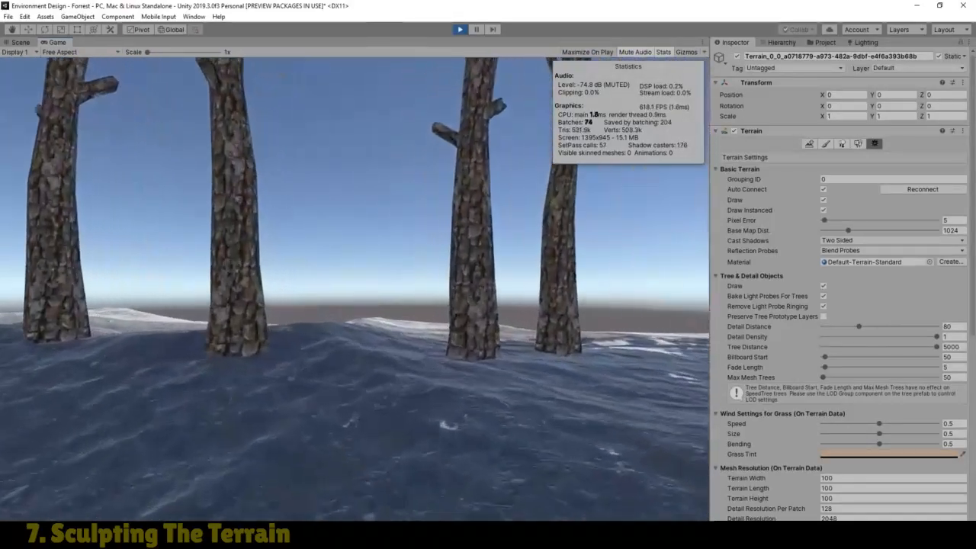
{"action": "key", "text": "w"}
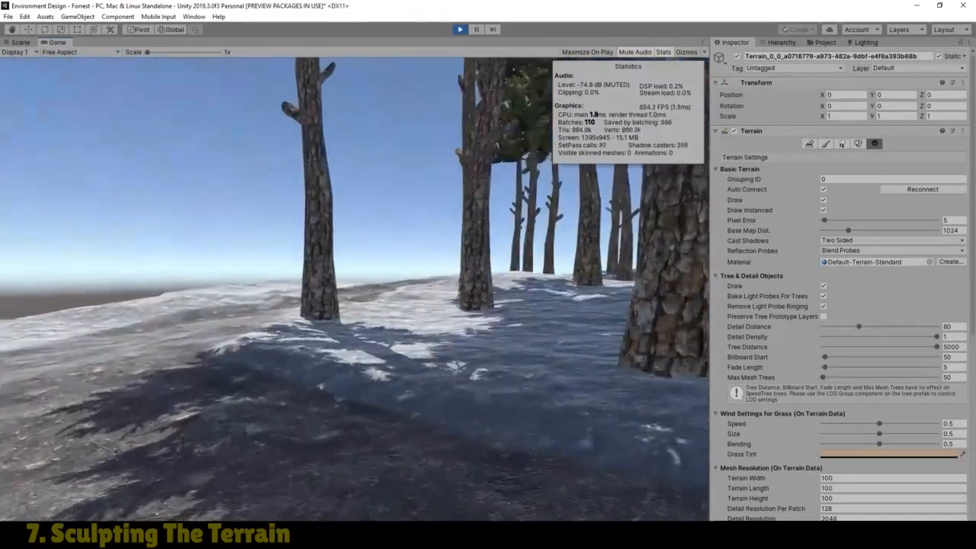
{"action": "key", "text": "w"}
{"action": "key", "text": "w"}
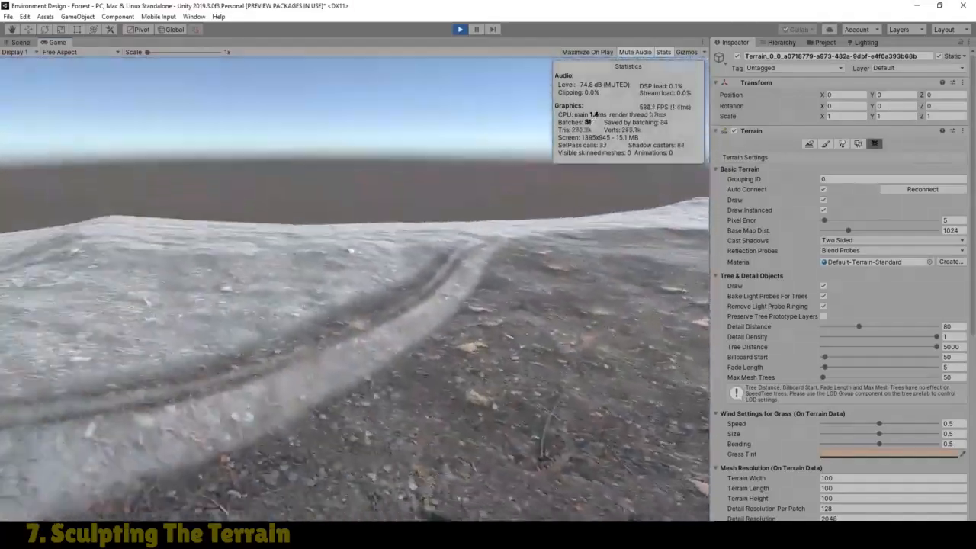
{"action": "key", "text": "w"}
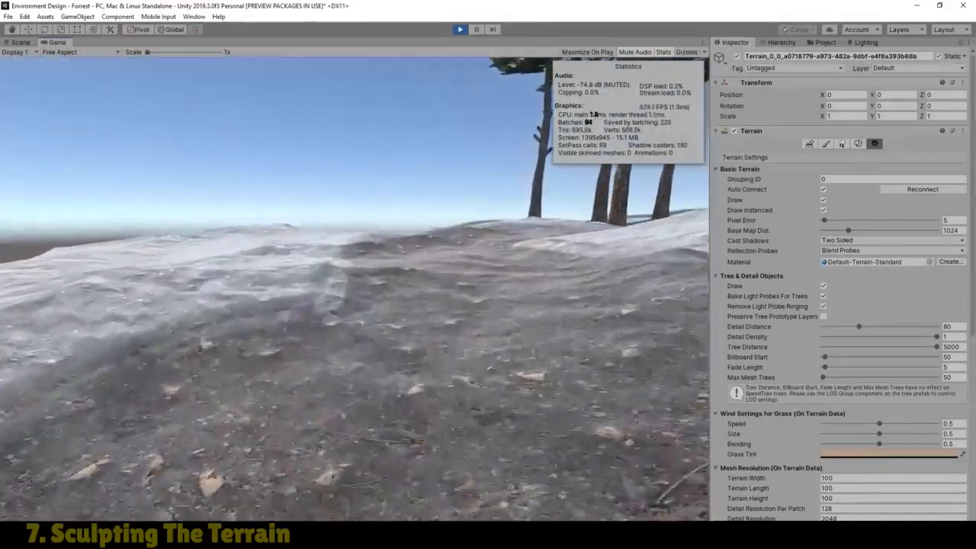
{"action": "key", "text": "w"}
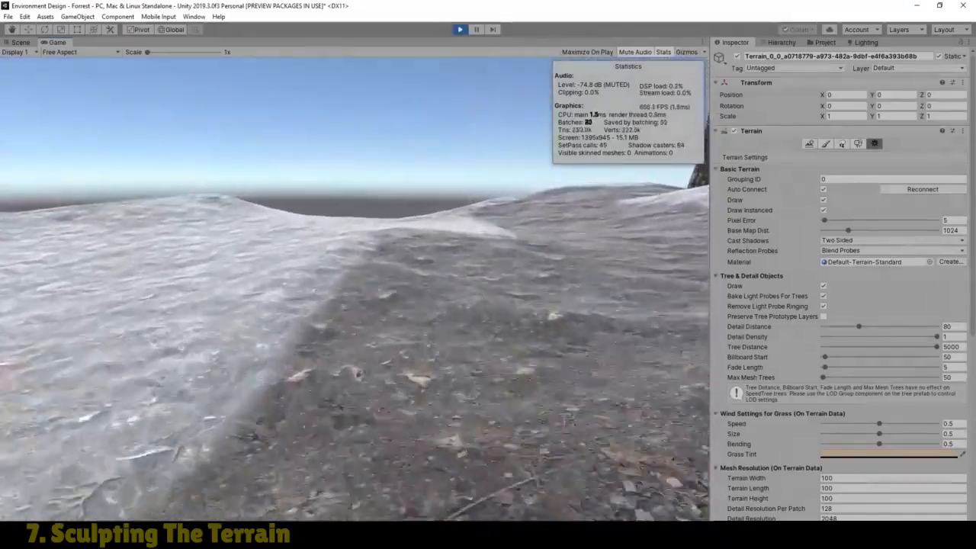
{"action": "key", "text": "w"}
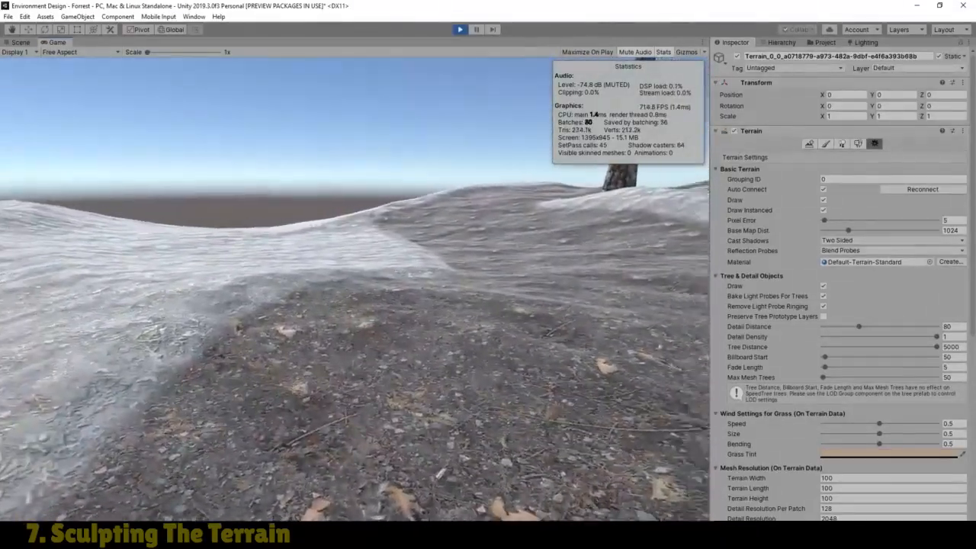
{"action": "key", "text": "w"}
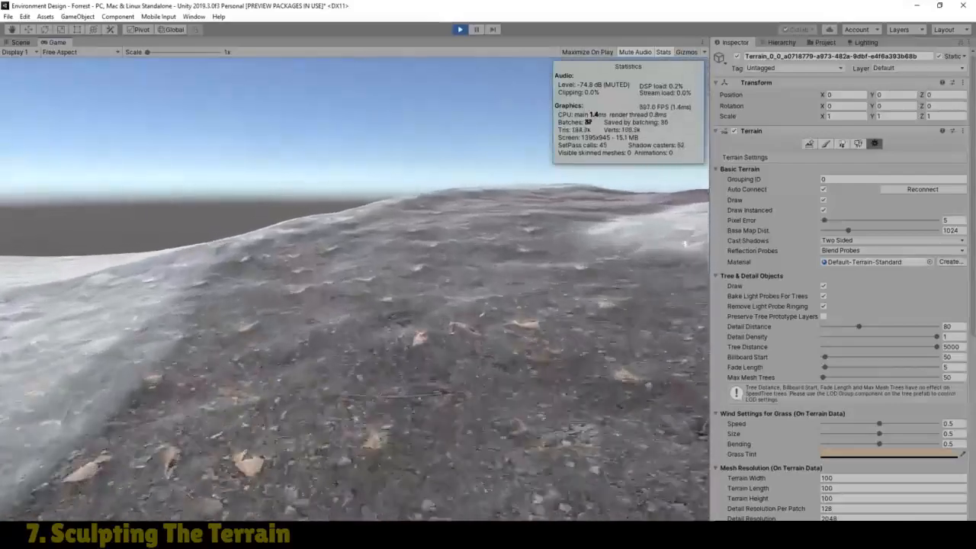
{"action": "key", "text": "w"}
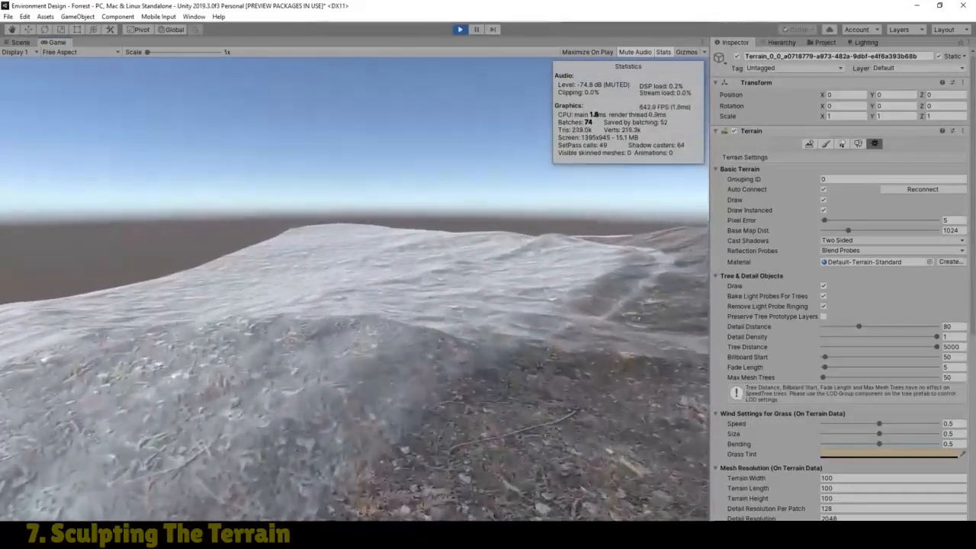
{"action": "key", "text": "w"}
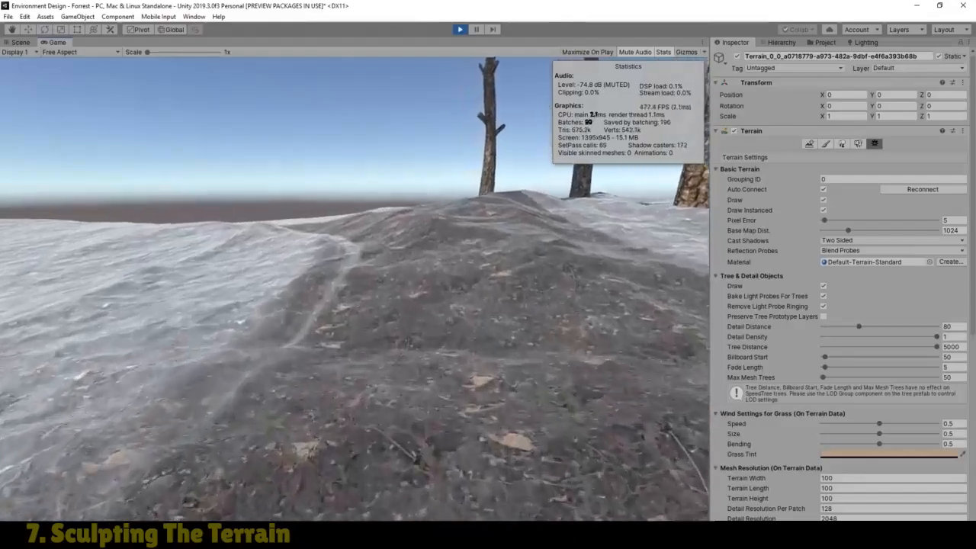
{"action": "key", "text": "w"}
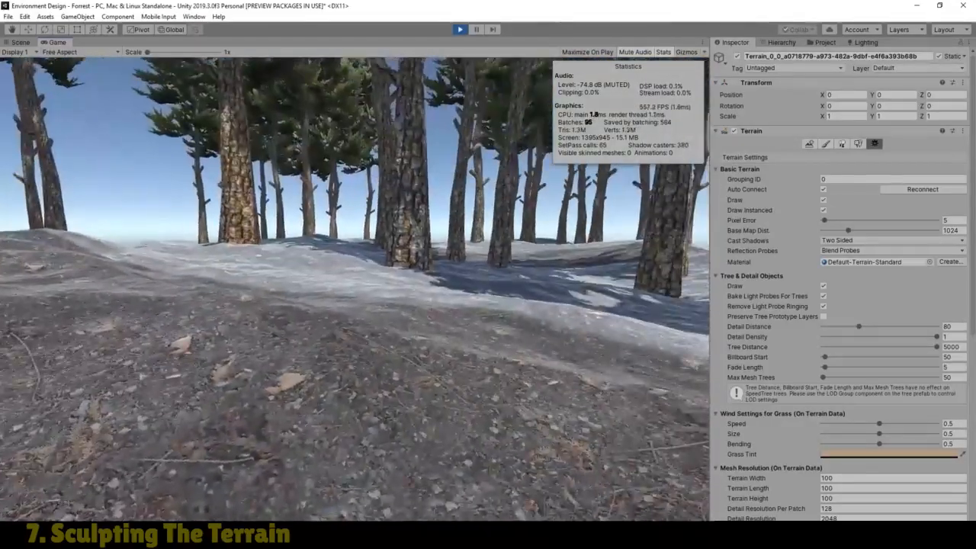
{"action": "key", "text": "w"}
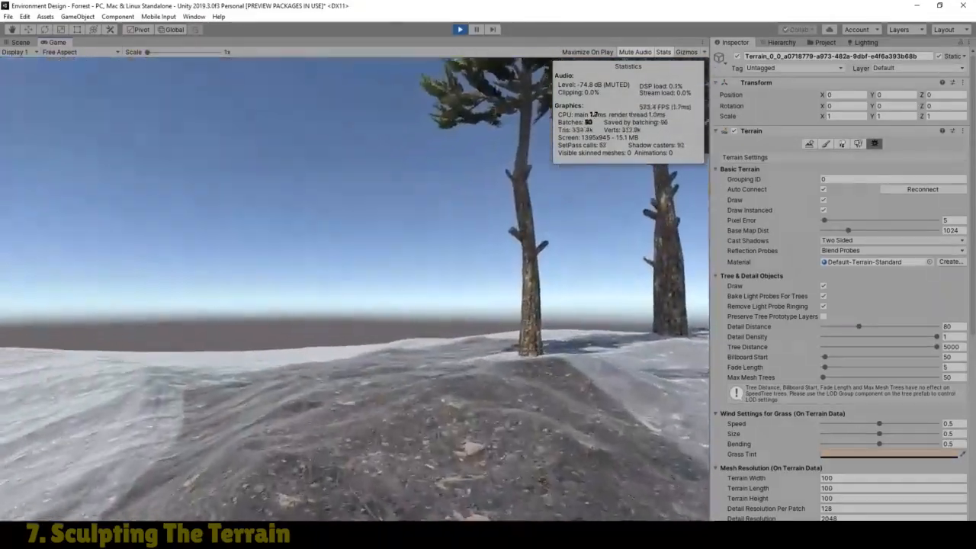
{"action": "key", "text": "w"}
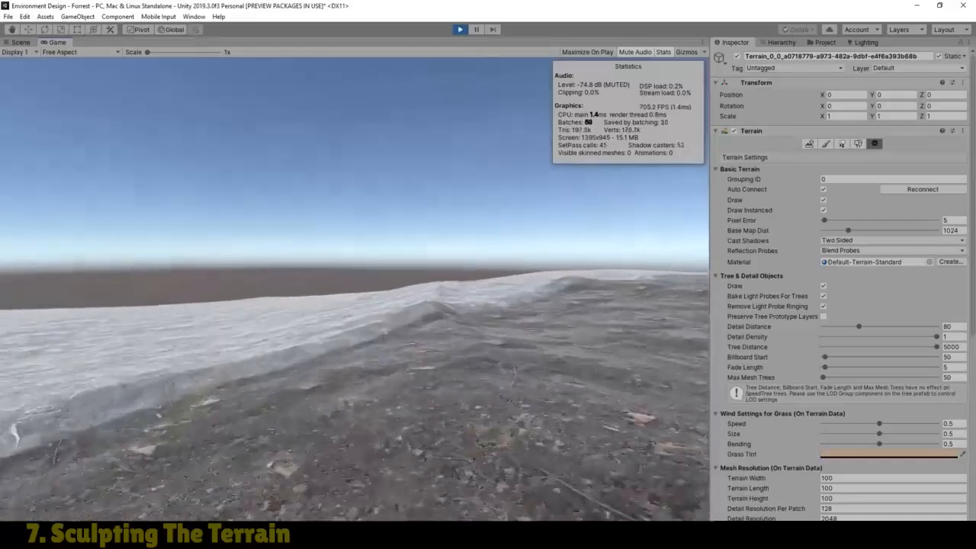
{"action": "key", "text": "w"}
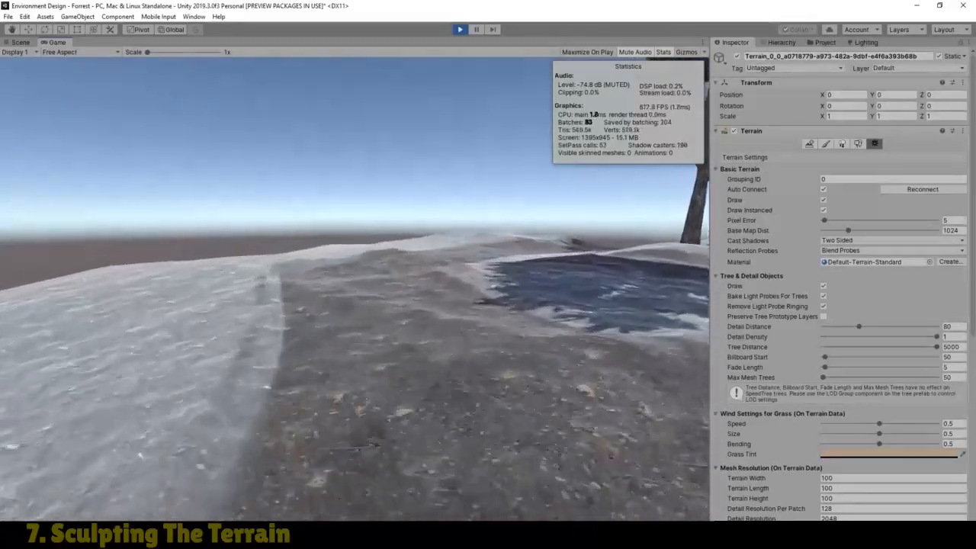
{"action": "key", "text": "w"}
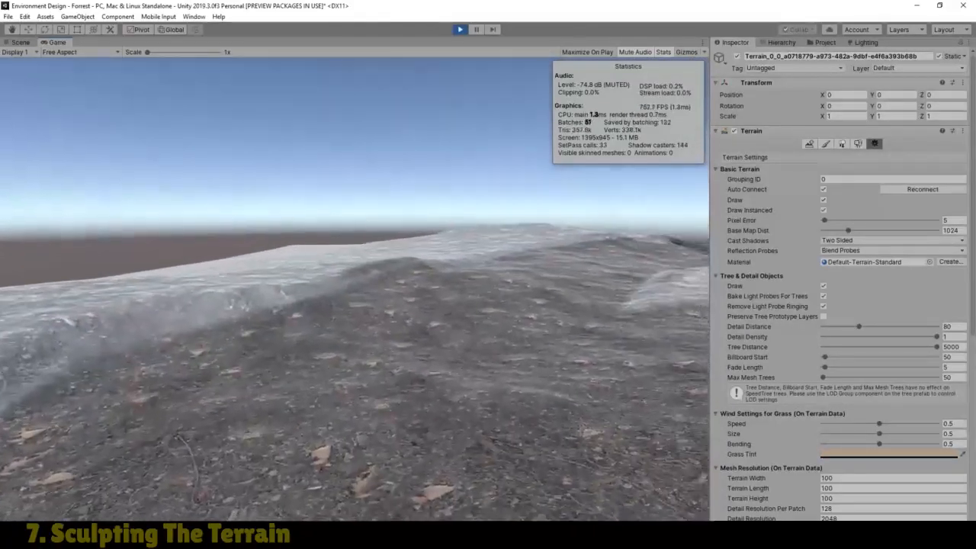
{"action": "key", "text": "w"}
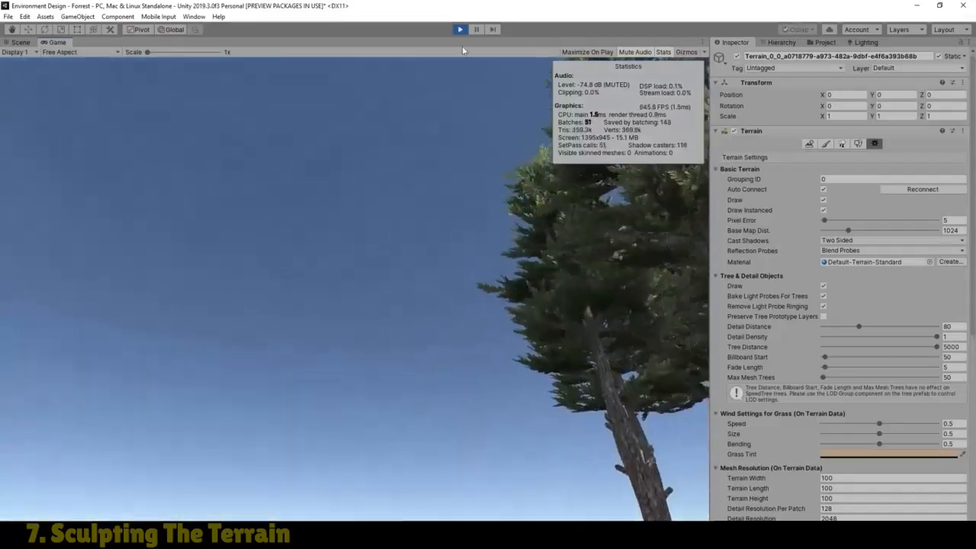
{"action": "left_click", "coordinate": [461, 30]}
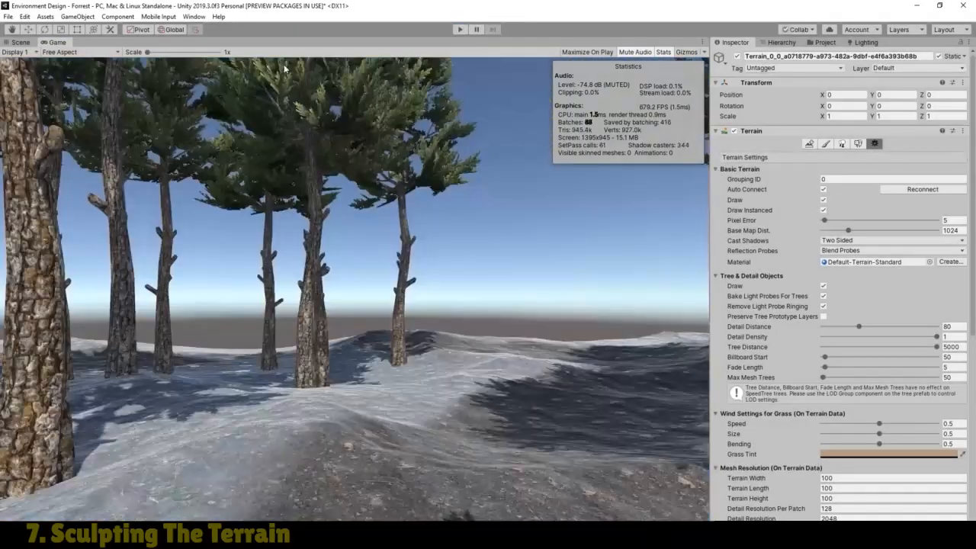
Set the terrain's paint tool to Smooth Height with the builtin_brush_4 mask and a brush strength of 0.362
{"action": "left_click", "coordinate": [25, 43]}
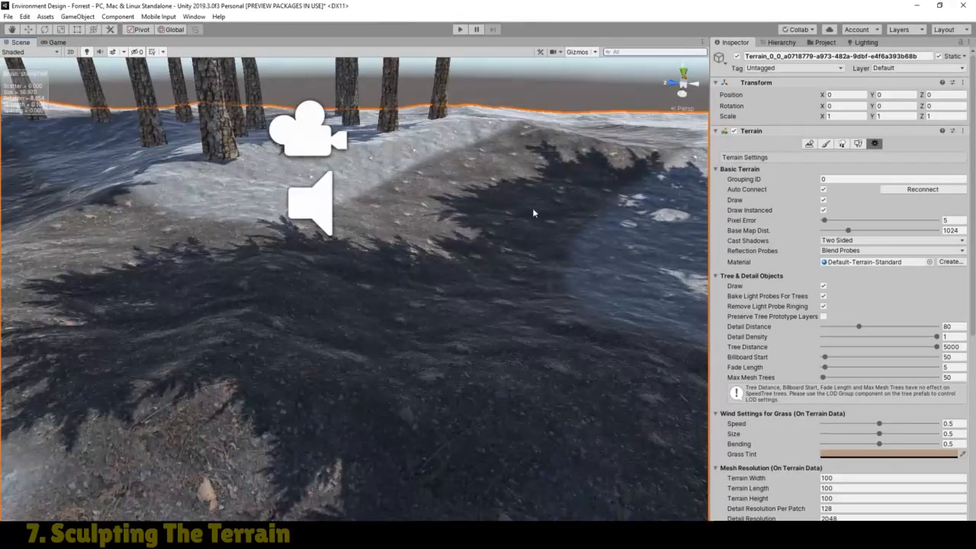
{"action": "left_click", "coordinate": [11, 30]}
{"action": "left_click_drag", "start_coordinate": [623, 143], "coordinate": [974, 353]}
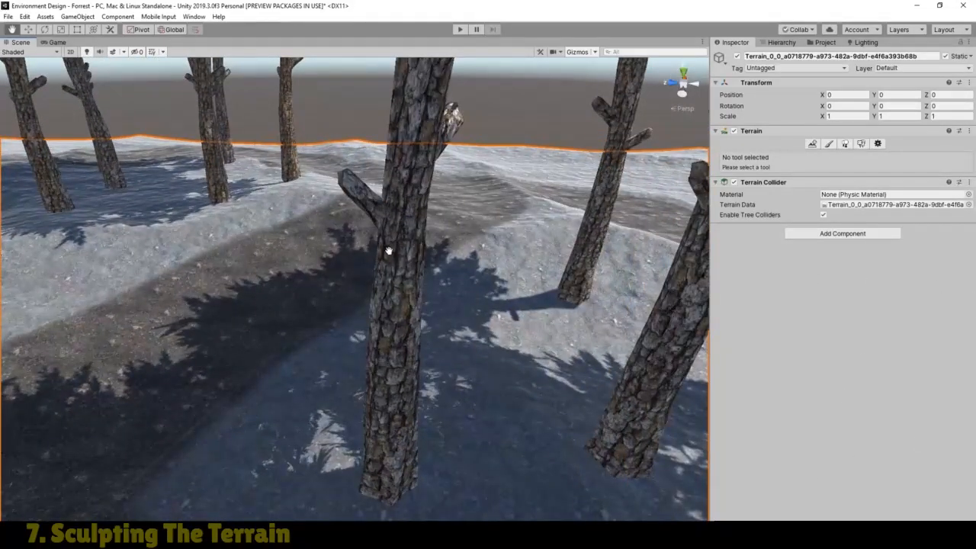
{"action": "left_click_drag", "start_coordinate": [389, 251], "coordinate": [949, 275]}
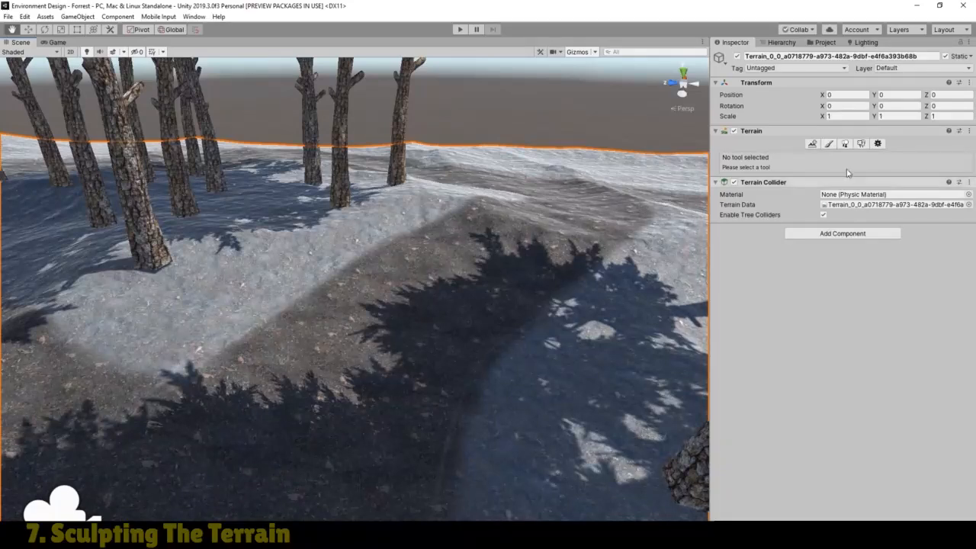
{"action": "left_click", "coordinate": [828, 144]}
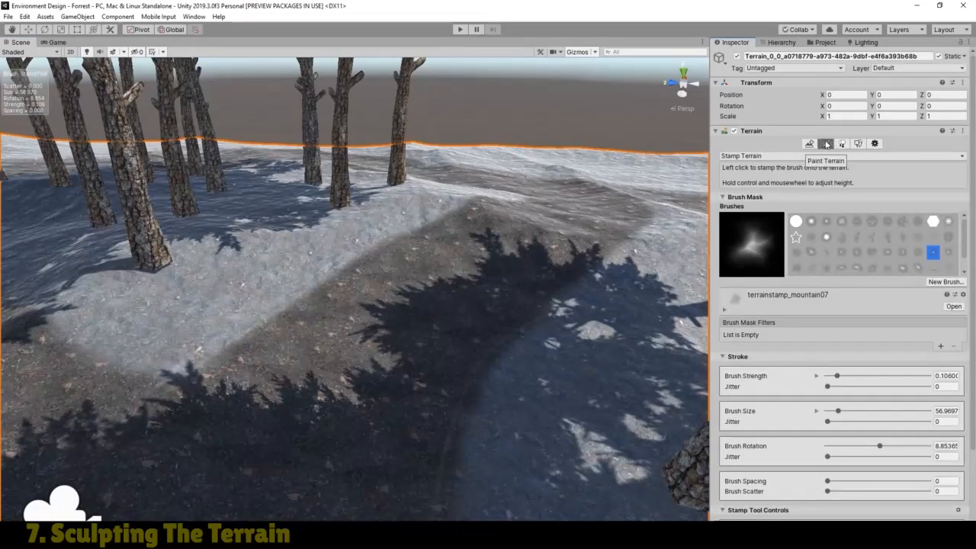
{"action": "left_click", "coordinate": [779, 156]}
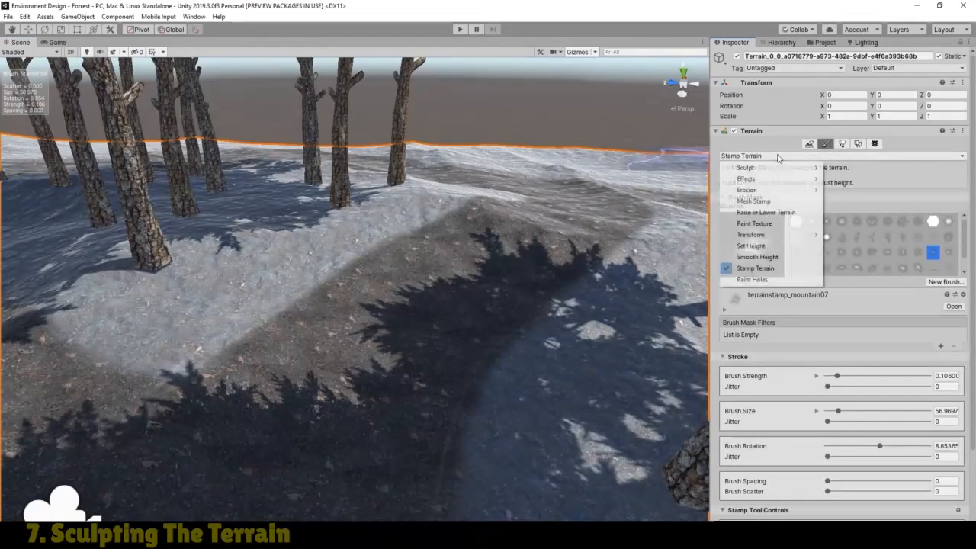
{"action": "left_click", "coordinate": [758, 257]}
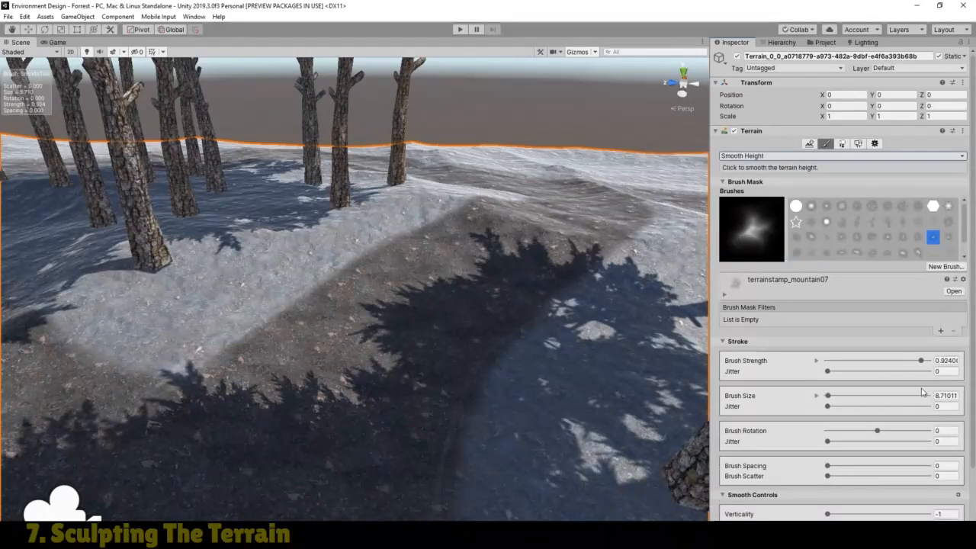
{"action": "left_click", "coordinate": [841, 206]}
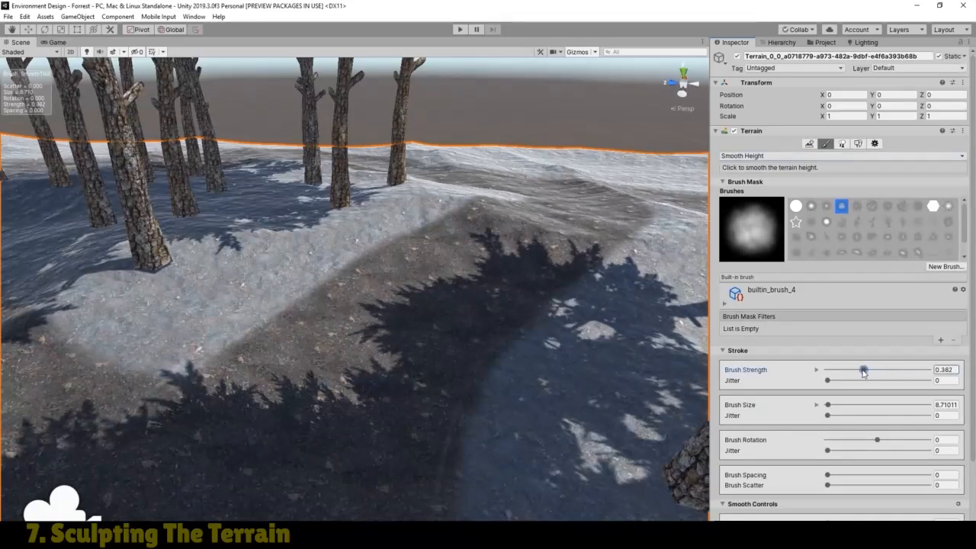
Set the Smooth Height brush spacing to 8 and the brush size to about 4.41, and smooth the crest of the dirt path
{"action": "left_click", "coordinate": [11, 29]}
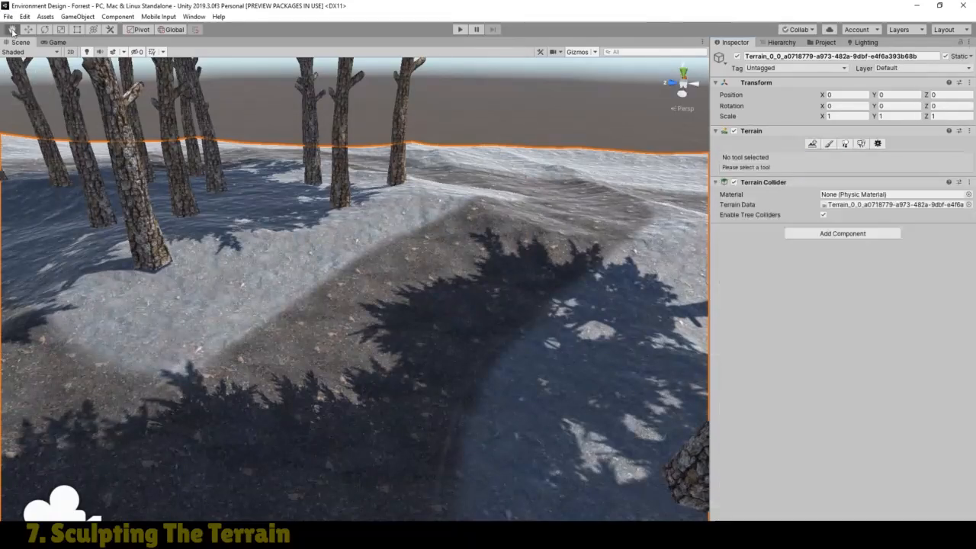
{"action": "left_click_drag", "start_coordinate": [580, 245], "coordinate": [194, 464]}
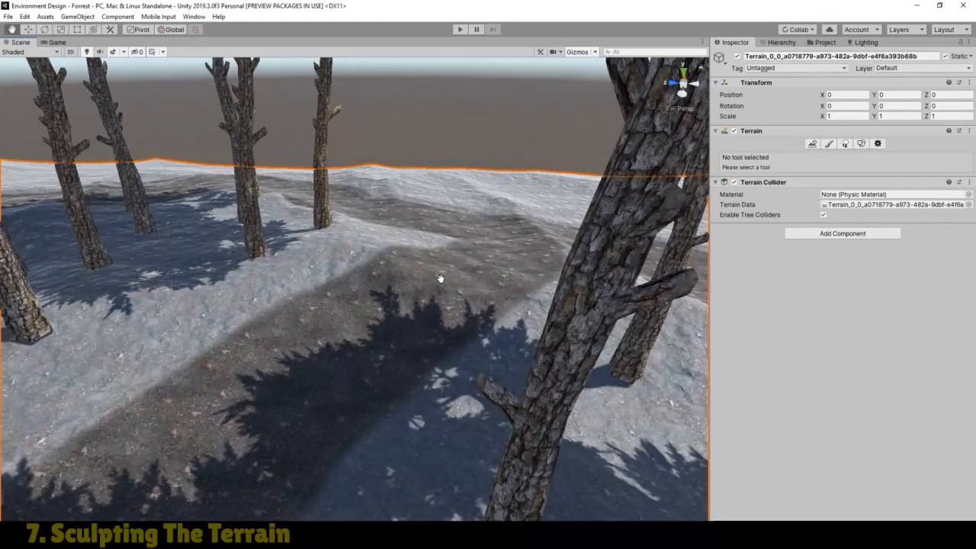
{"action": "scroll", "coordinate": [441, 278], "scroll_direction": "up", "scroll_amount": 8}
{"action": "scroll", "coordinate": [462, 291], "scroll_direction": "down", "scroll_amount": 5}
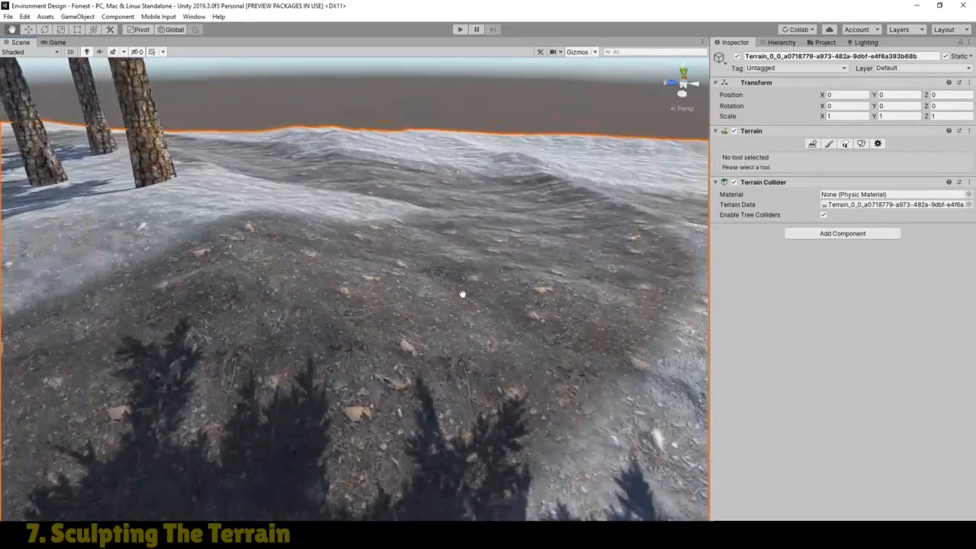
{"action": "right_click_drag", "start_coordinate": [373, 300], "coordinate": [440, 297]}
{"action": "left_click_drag", "start_coordinate": [413, 306], "coordinate": [594, 230]}
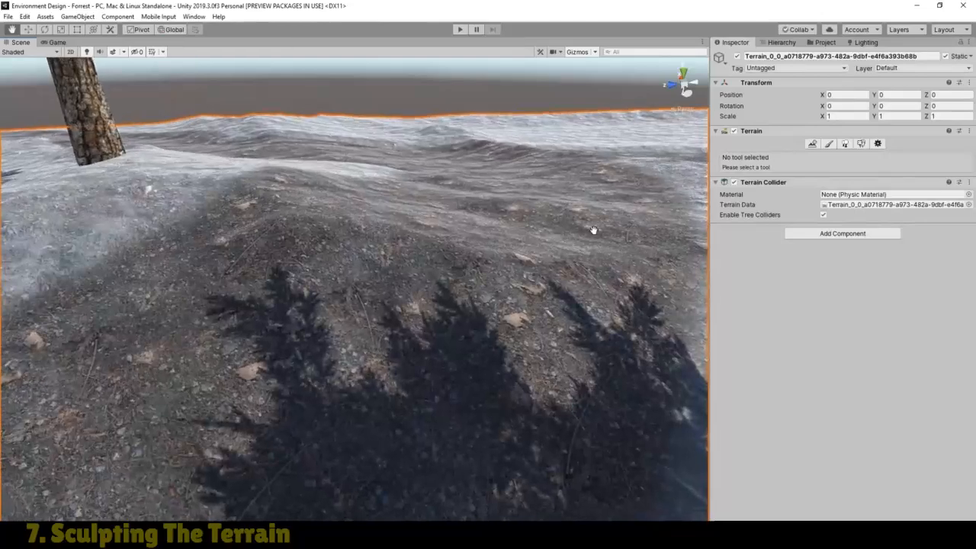
{"action": "left_click", "coordinate": [829, 143]}
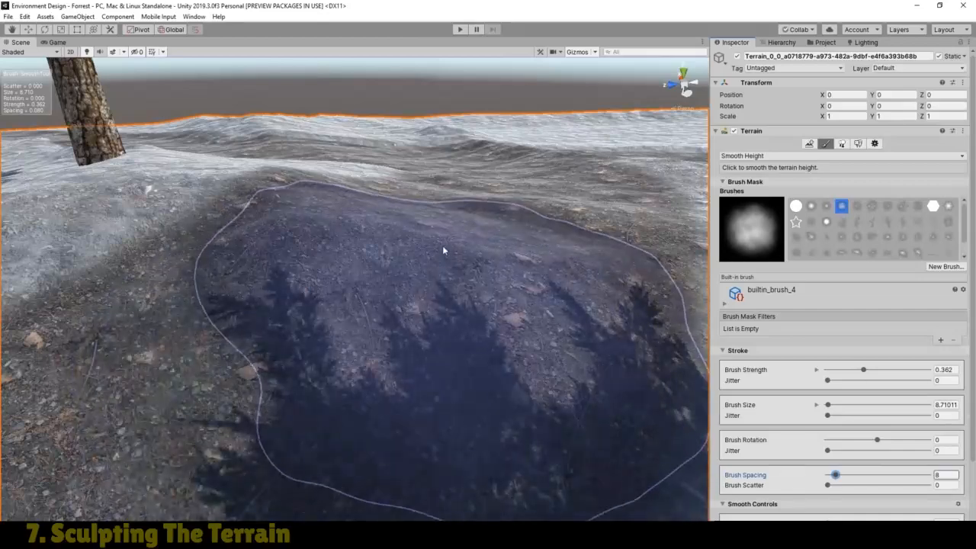
{"action": "left_click", "coordinate": [440, 249]}
{"action": "key", "text": "s"}
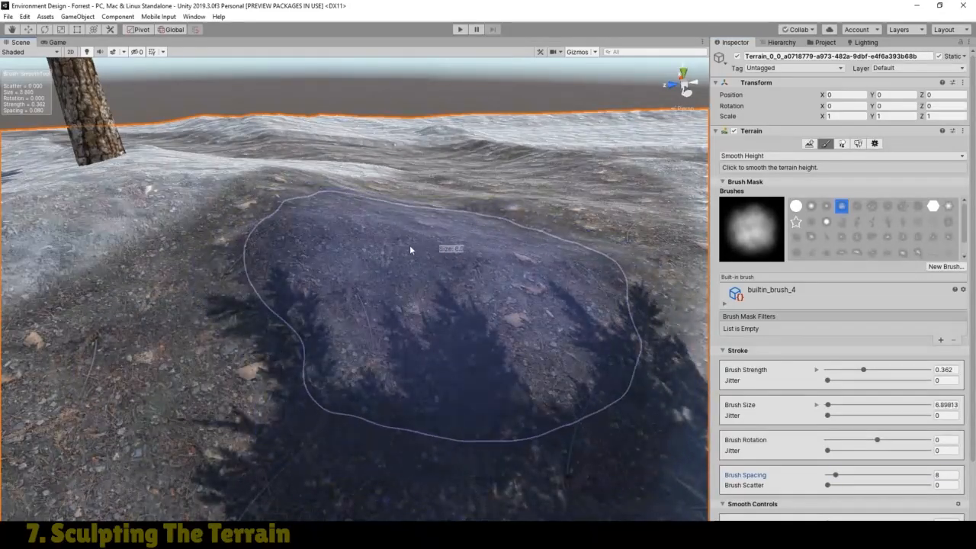
{"action": "mouse_move", "coordinate": [301, 226]}
{"action": "left_mouse_down"}
{"action": "mouse_move", "coordinate": [312, 275]}
{"action": "mouse_move", "coordinate": [346, 323]}
{"action": "mouse_move", "coordinate": [357, 218]}
{"action": "mouse_move", "coordinate": [481, 249]}
{"action": "mouse_move", "coordinate": [488, 217]}
{"action": "mouse_move", "coordinate": [480, 237]}
{"action": "mouse_move", "coordinate": [338, 242]}
{"action": "mouse_move", "coordinate": [385, 255]}
{"action": "left_mouse_up"}
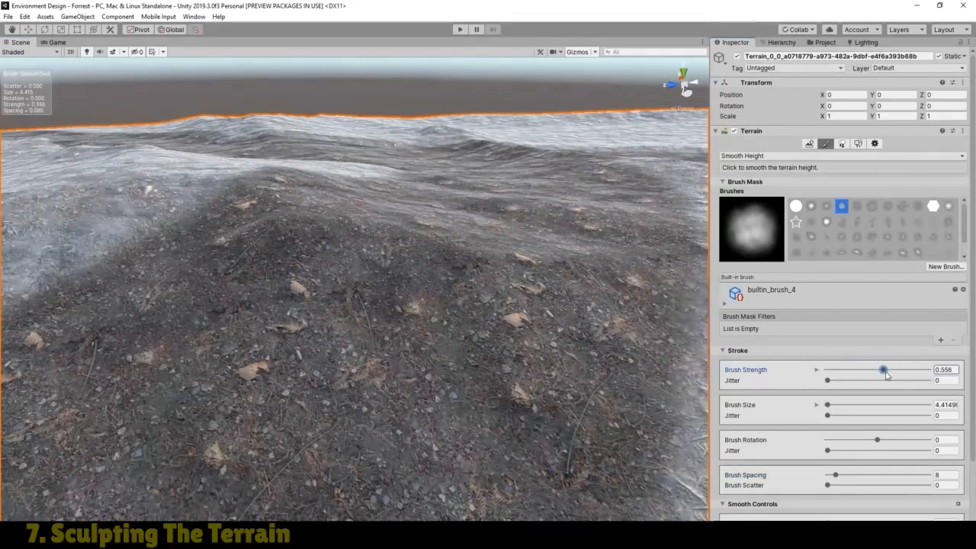
Raise the brush strength to 0.561 and smooth the bumps across the dirt path's crest again
{"action": "left_click_drag", "start_coordinate": [886, 375], "coordinate": [888, 374]}
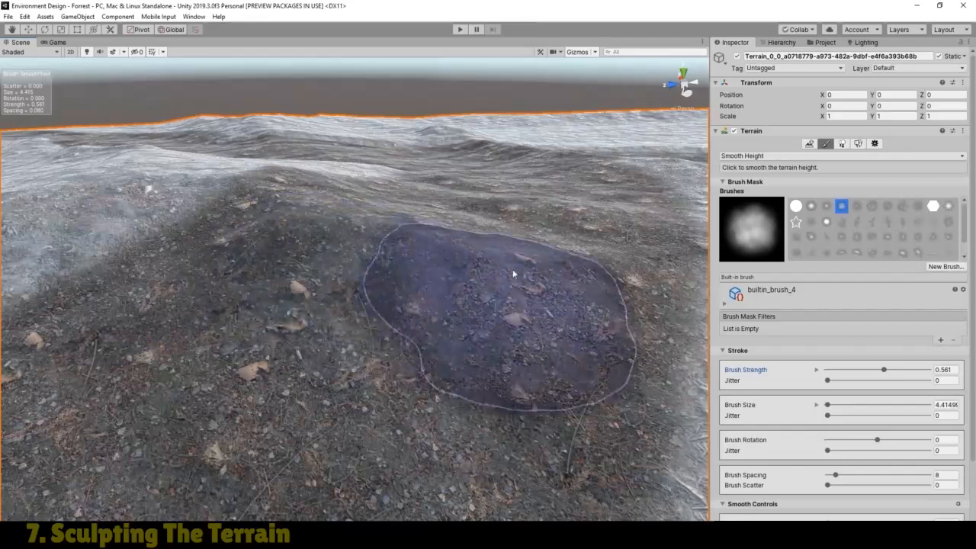
{"action": "mouse_move", "coordinate": [513, 273]}
{"action": "left_mouse_down"}
{"action": "mouse_move", "coordinate": [385, 262]}
{"action": "mouse_move", "coordinate": [559, 208]}
{"action": "mouse_move", "coordinate": [507, 194]}
{"action": "left_mouse_up"}
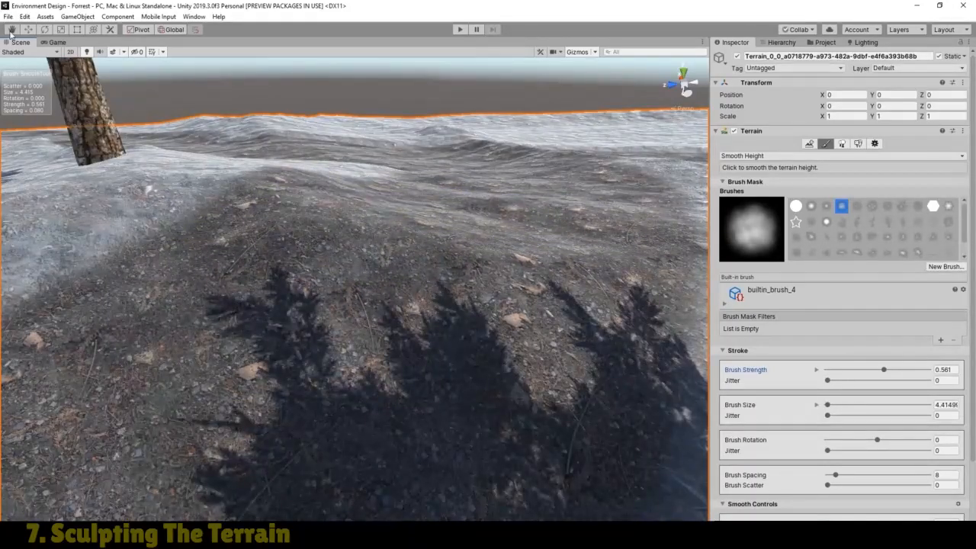
{"action": "left_click", "coordinate": [11, 31]}
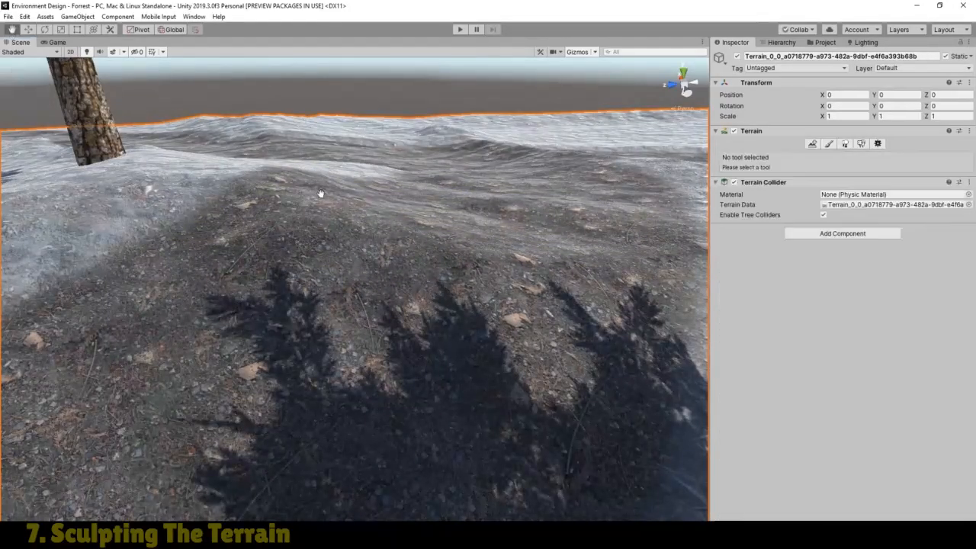
Set the brush strength to 0.856 and spacing to 2, and smooth the ridge where the dirt paths meet
{"action": "left_click_drag", "start_coordinate": [429, 168], "coordinate": [247, 447]}
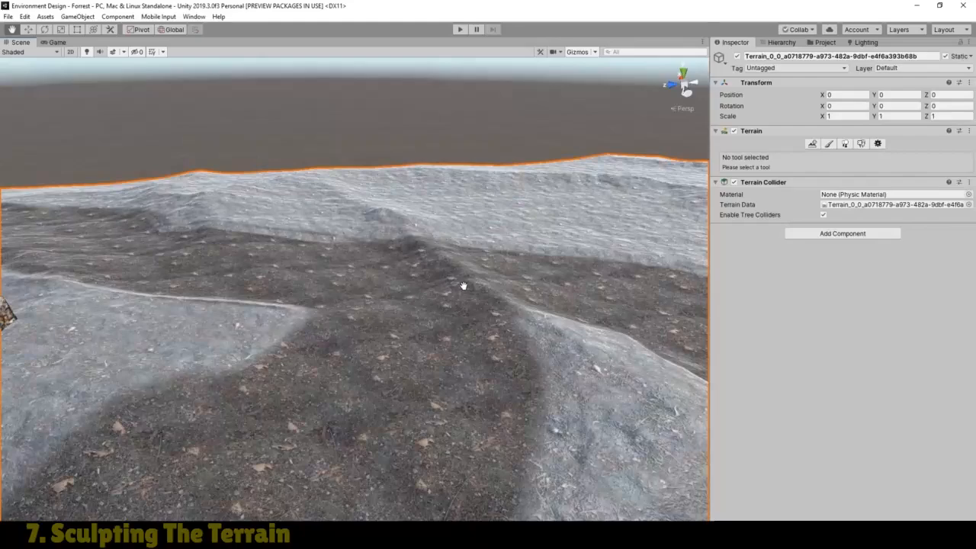
{"action": "scroll", "coordinate": [462, 285], "scroll_direction": "up", "scroll_amount": 6}
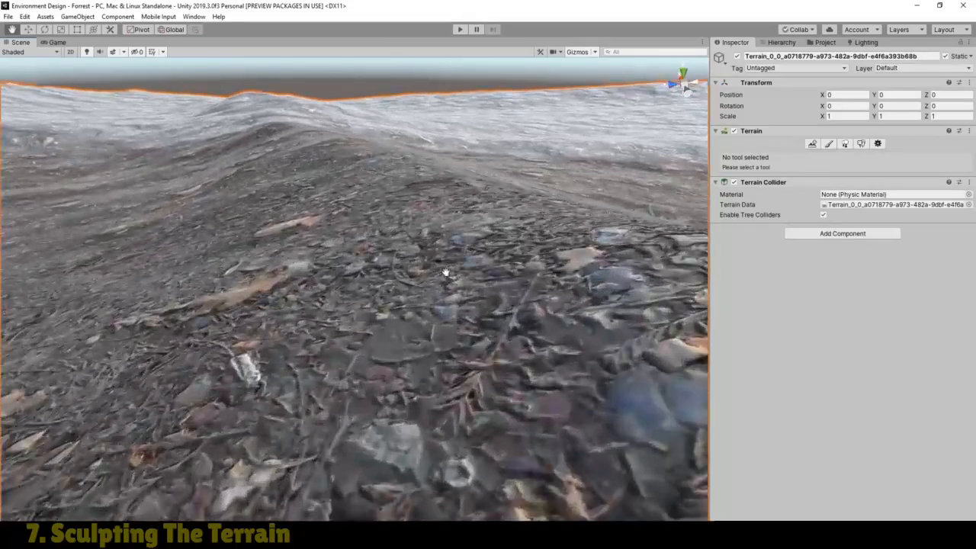
{"action": "scroll", "coordinate": [444, 279], "scroll_direction": "down", "scroll_amount": 3}
{"action": "right_click_drag", "start_coordinate": [442, 289], "coordinate": [469, 286]}
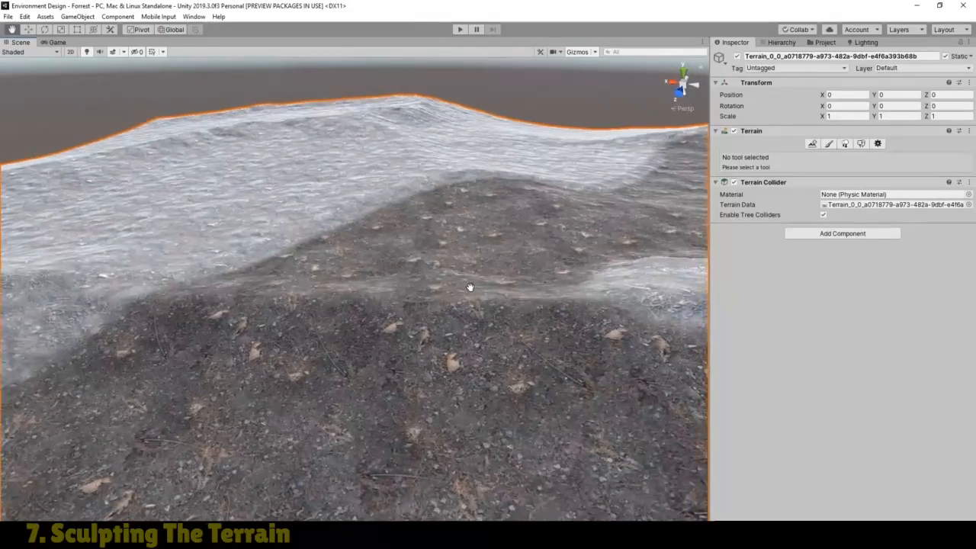
{"action": "left_click", "coordinate": [829, 144]}
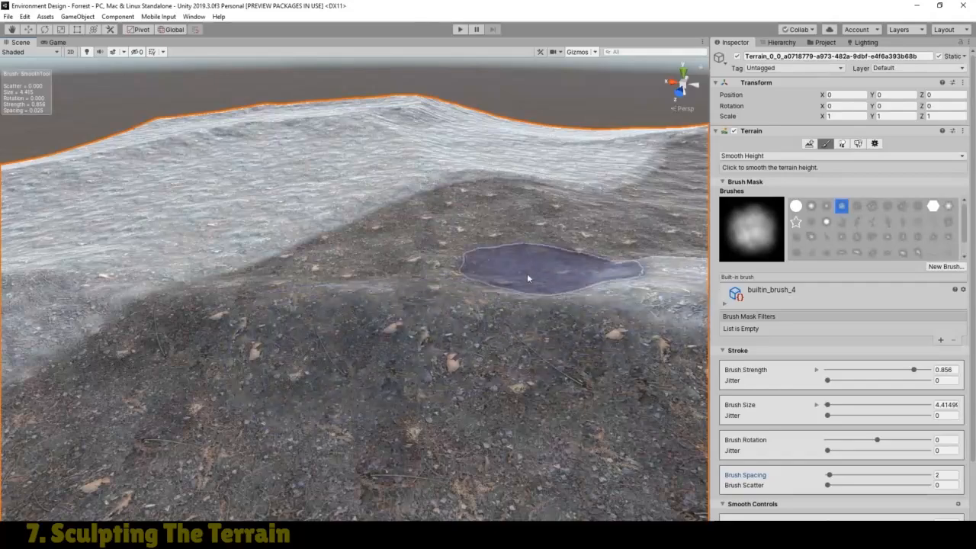
{"action": "left_click", "coordinate": [11, 32]}
Inspect the dirt paths and snowy slopes around the trees for remaining rough ridges
{"action": "key", "text": "w"}
{"action": "right_click_drag", "start_coordinate": [386, 279], "coordinate": [288, 285]}
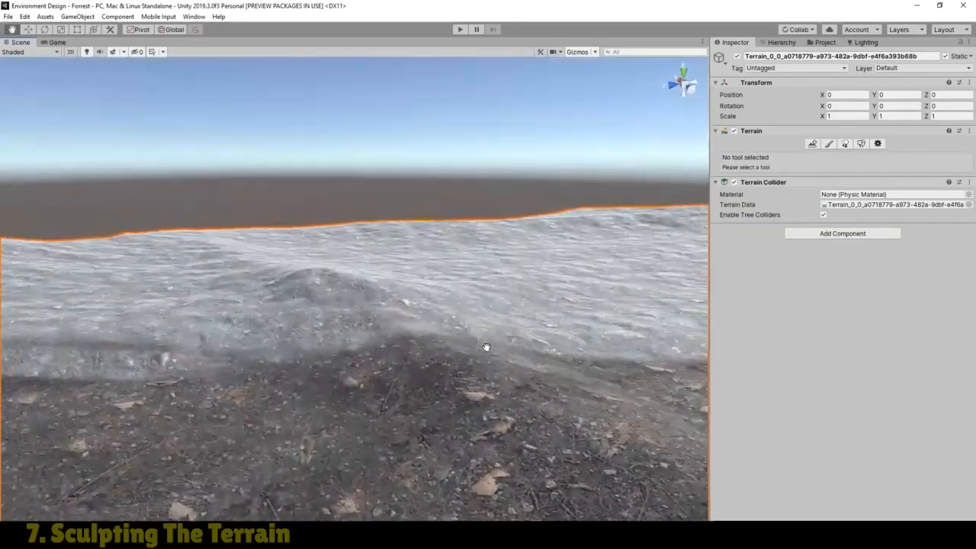
{"action": "right_click_drag", "start_coordinate": [485, 347], "coordinate": [576, 321]}
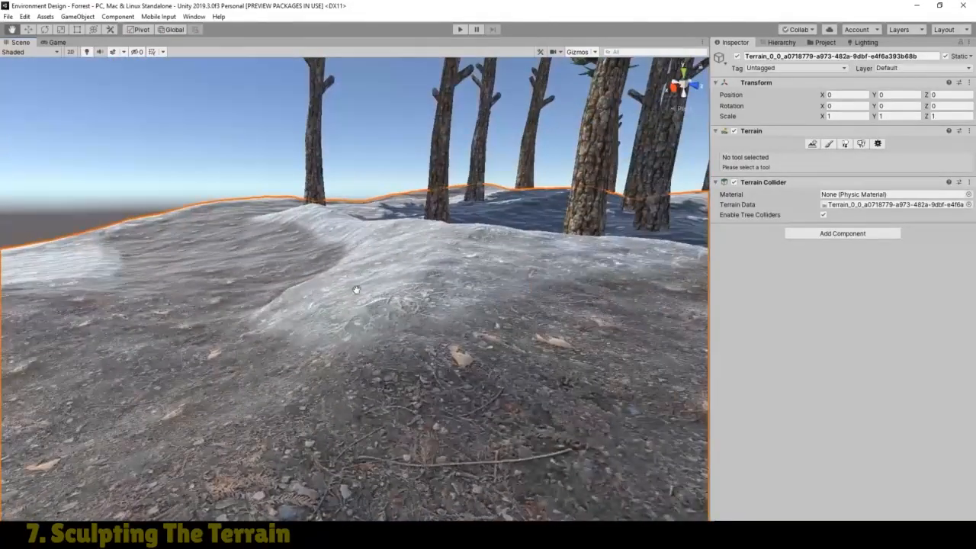
{"action": "right_click_drag", "start_coordinate": [355, 285], "coordinate": [488, 328]}
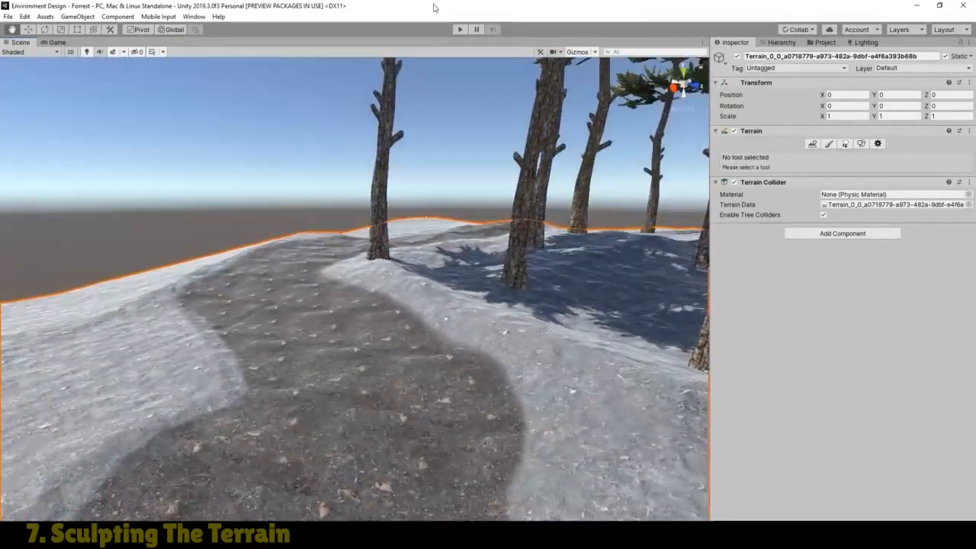
{"action": "right_click_drag", "start_coordinate": [487, 332], "coordinate": [684, 290]}
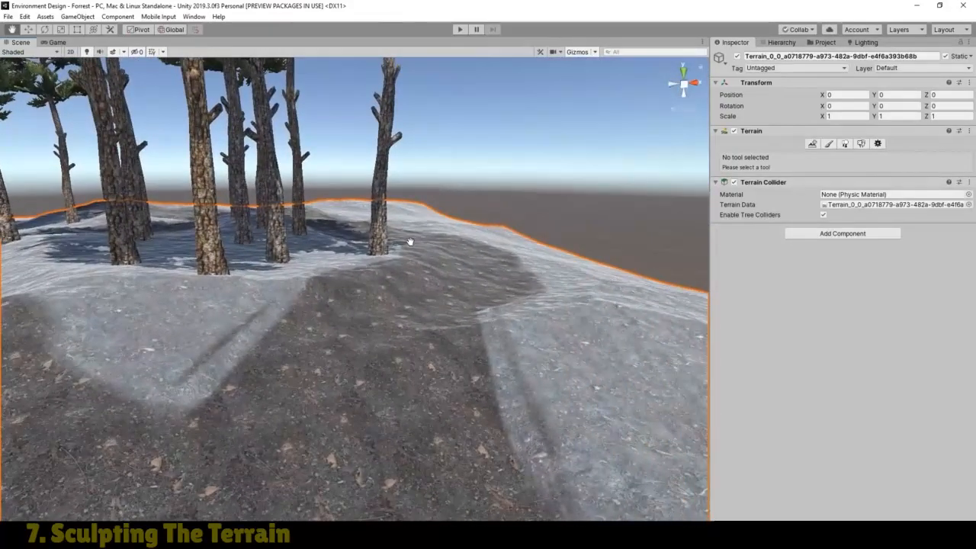
{"action": "scroll", "coordinate": [409, 242], "scroll_direction": "up", "scroll_amount": 5}
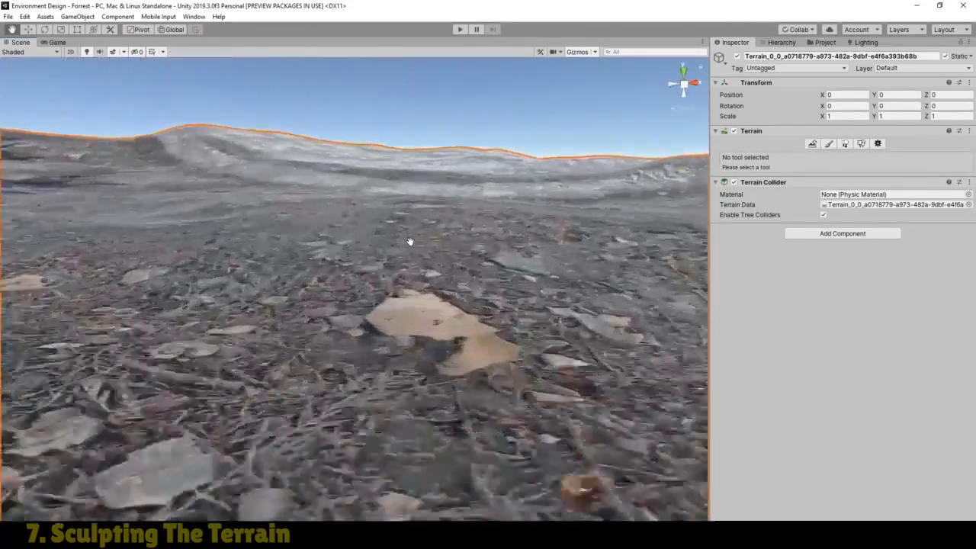
{"action": "scroll", "coordinate": [320, 220], "scroll_direction": "down", "scroll_amount": 4}
{"action": "right_click_drag", "start_coordinate": [430, 240], "coordinate": [386, 240]}
{"action": "left_click_drag", "start_coordinate": [385, 239], "coordinate": [313, 329]}
{"action": "scroll", "coordinate": [298, 189], "scroll_direction": "up", "scroll_amount": 4}
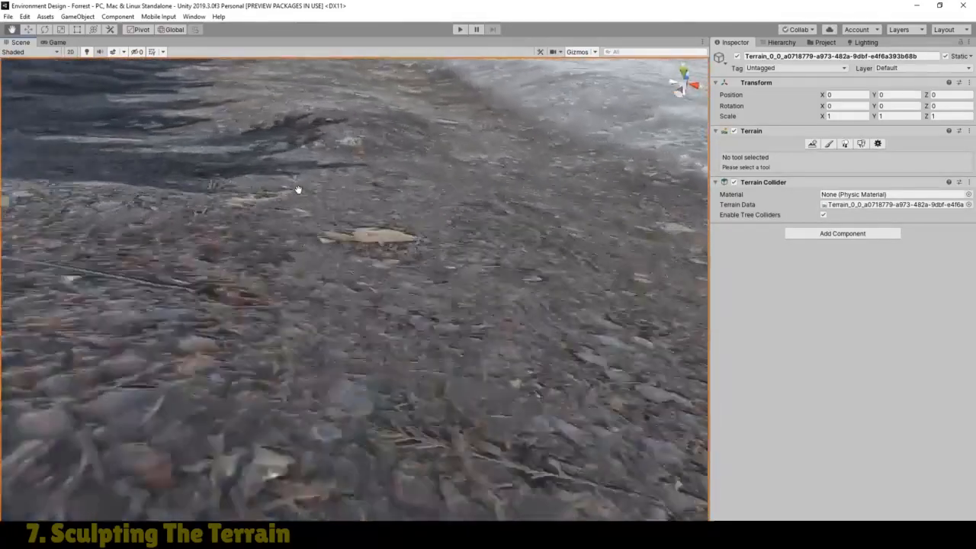
Smooth the height of the shaded ridge crossing the dirt path beside the trees with the Smooth Height brush
{"action": "scroll", "coordinate": [268, 236], "scroll_direction": "down", "scroll_amount": 3}
{"action": "right_click_drag", "start_coordinate": [272, 250], "coordinate": [215, 236]}
{"action": "scroll", "coordinate": [248, 218], "scroll_direction": "down", "scroll_amount": 2}
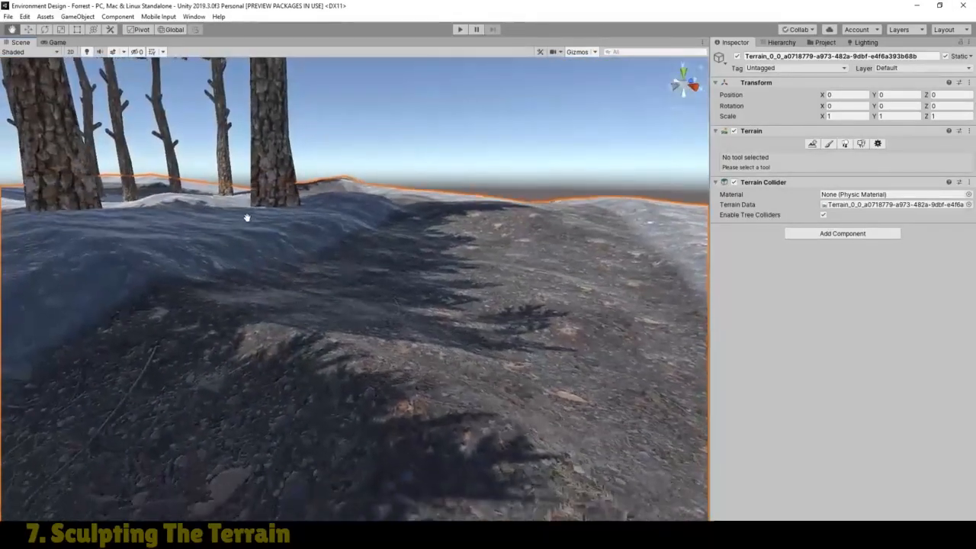
{"action": "left_click_drag", "start_coordinate": [249, 218], "coordinate": [223, 142]}
{"action": "scroll", "coordinate": [304, 302], "scroll_direction": "down", "scroll_amount": 2}
{"action": "scroll", "coordinate": [302, 301], "scroll_direction": "down", "scroll_amount": 2}
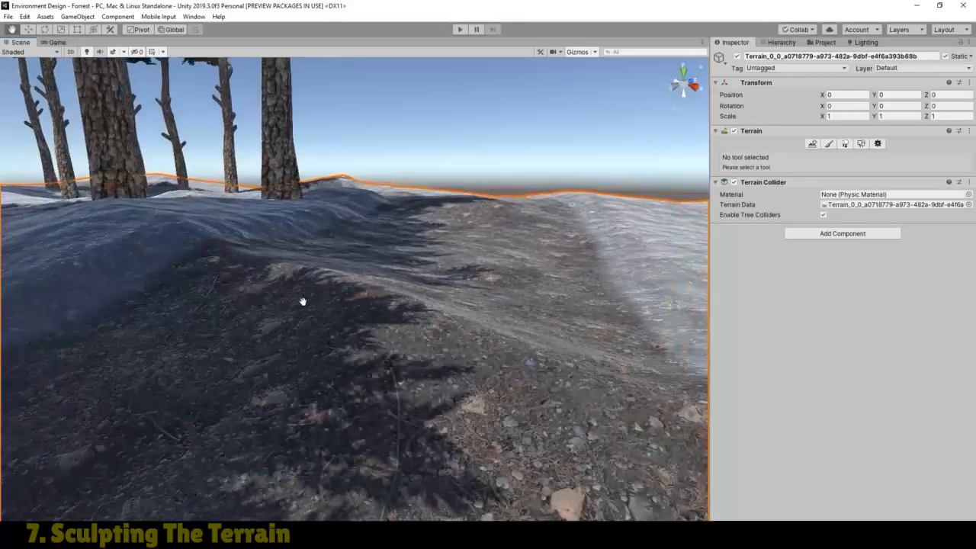
{"action": "right_click_drag", "start_coordinate": [303, 301], "coordinate": [328, 307]}
{"action": "left_click", "coordinate": [828, 144]}
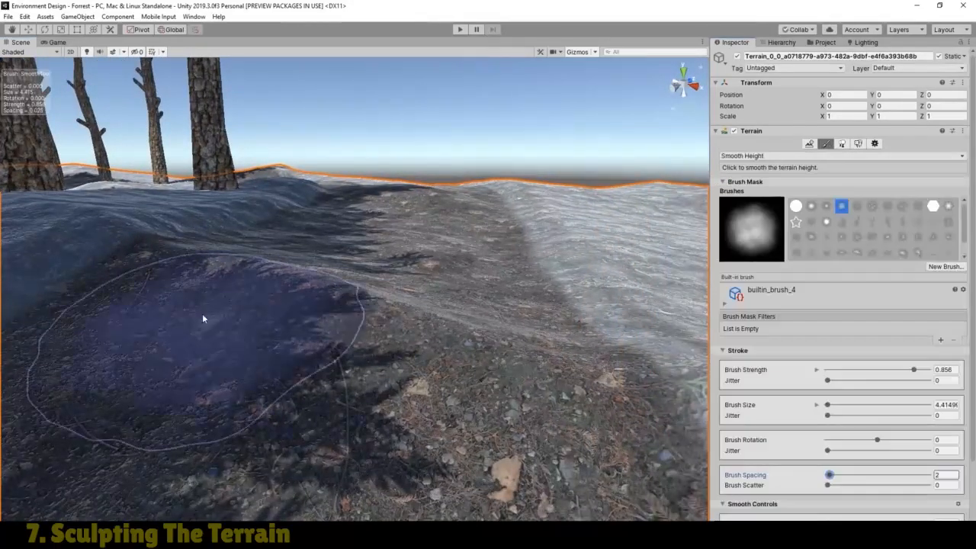
{"action": "right_click_drag", "start_coordinate": [207, 257], "coordinate": [269, 283]}
{"action": "mouse_move", "coordinate": [439, 332]}
{"action": "left_mouse_down"}
{"action": "mouse_move", "coordinate": [194, 266]}
{"action": "mouse_move", "coordinate": [427, 301]}
{"action": "left_mouse_up"}
{"action": "mouse_move", "coordinate": [418, 242]}
{"action": "left_mouse_down"}
{"action": "mouse_move", "coordinate": [436, 210]}
{"action": "mouse_move", "coordinate": [385, 192]}
{"action": "left_mouse_up"}
{"action": "left_click", "coordinate": [12, 29]}
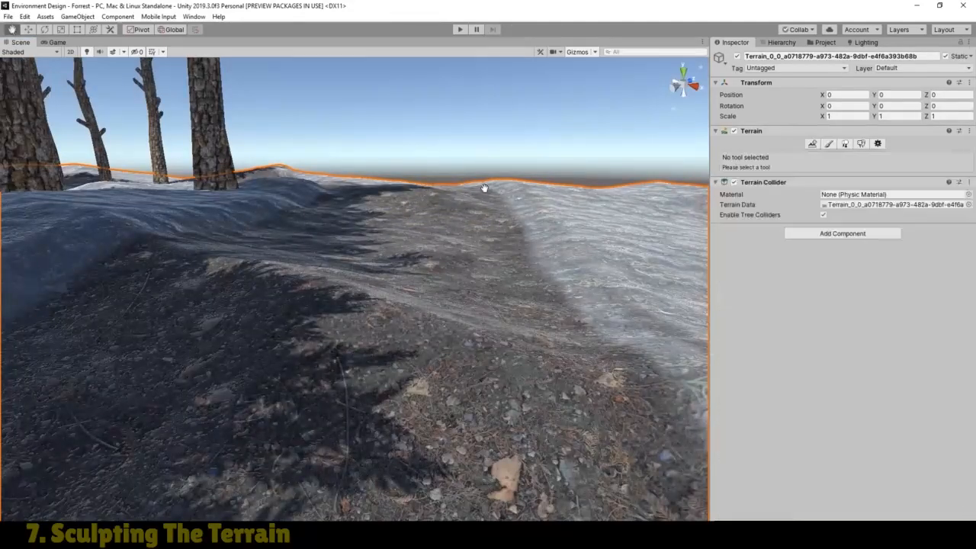
Examine the dirt path along the forest's outer edge for uneven ground
{"action": "left_click_drag", "start_coordinate": [483, 187], "coordinate": [203, 56]}
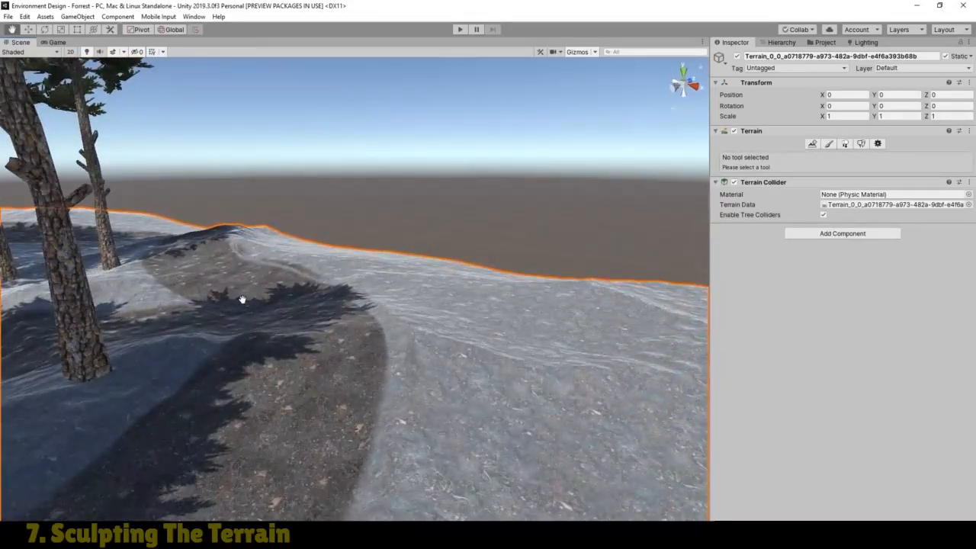
{"action": "key", "text": "w"}
{"action": "mouse_move", "coordinate": [242, 300]}
{"action": "right_mouse_down"}
{"action": "mouse_move", "coordinate": [226, 283]}
{"action": "mouse_move", "coordinate": [257, 290]}
{"action": "right_mouse_up"}
{"action": "key", "text": "s"}
{"action": "right_click_drag", "start_coordinate": [311, 275], "coordinate": [84, 262]}
{"action": "left_click_drag", "start_coordinate": [197, 270], "coordinate": [975, 326]}
{"action": "right_click_drag", "start_coordinate": [505, 308], "coordinate": [649, 294]}
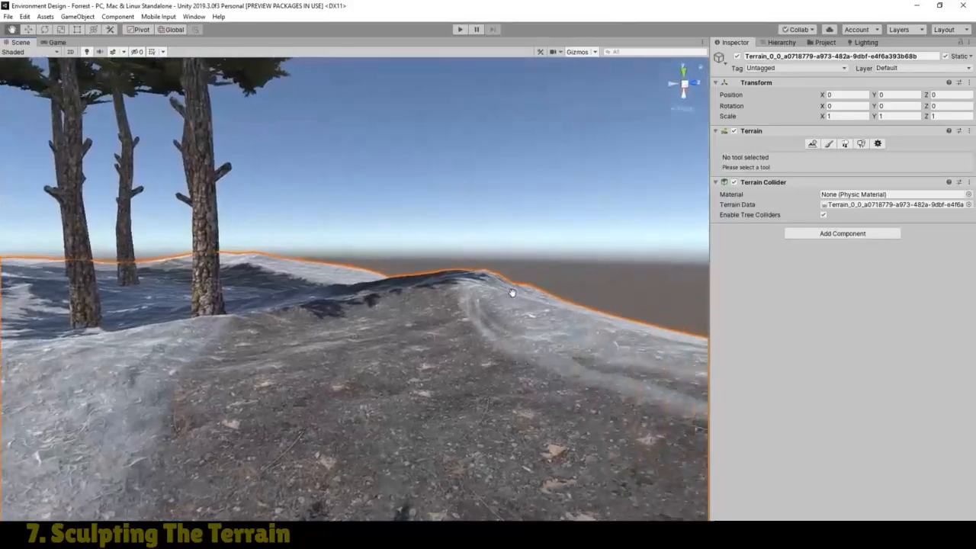
{"action": "scroll", "coordinate": [409, 288], "scroll_direction": "up", "scroll_amount": 4}
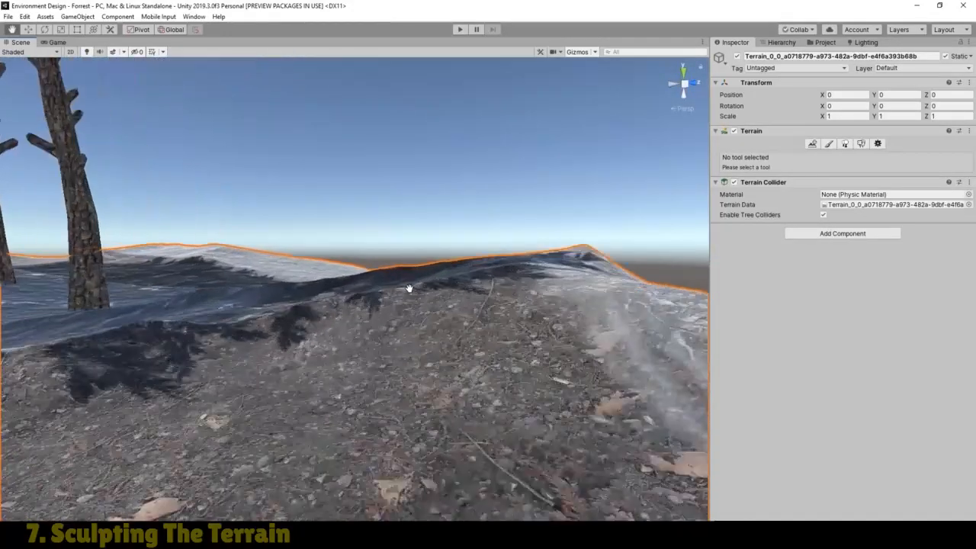
{"action": "scroll", "coordinate": [409, 288], "scroll_direction": "down", "scroll_amount": 2}
Smooth the hump and surrounding slopes of the tree-shaded dirt path with the Smooth Height brush
{"action": "right_click_drag", "start_coordinate": [456, 282], "coordinate": [487, 399]}
{"action": "left_click_drag", "start_coordinate": [488, 399], "coordinate": [651, 406]}
{"action": "left_click", "coordinate": [828, 144]}
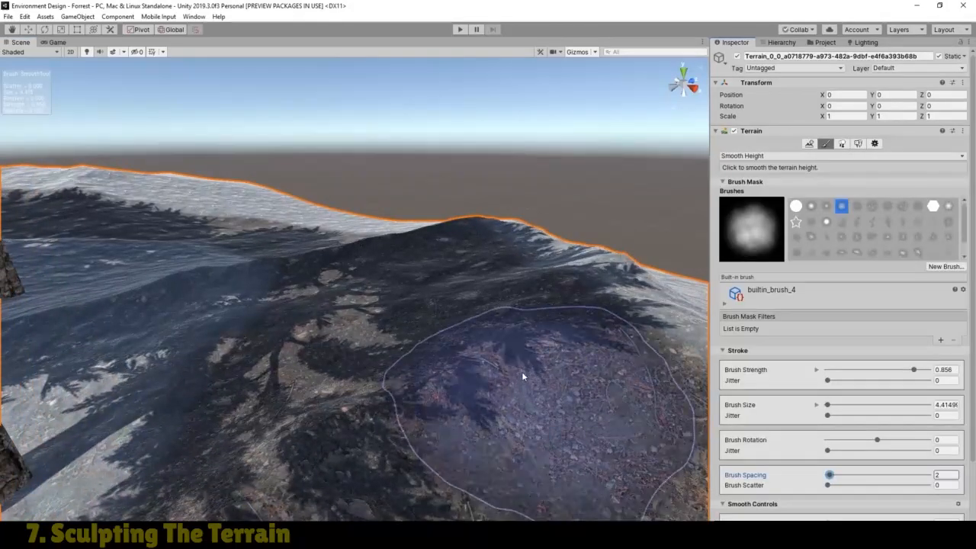
{"action": "mouse_move", "coordinate": [406, 427]}
{"action": "left_mouse_down"}
{"action": "mouse_move", "coordinate": [423, 377]}
{"action": "mouse_move", "coordinate": [333, 411]}
{"action": "mouse_move", "coordinate": [374, 393]}
{"action": "left_mouse_up"}
{"action": "mouse_move", "coordinate": [507, 294]}
{"action": "left_mouse_down"}
{"action": "mouse_move", "coordinate": [563, 268]}
{"action": "mouse_move", "coordinate": [614, 277]}
{"action": "mouse_move", "coordinate": [632, 265]}
{"action": "left_mouse_up"}
{"action": "mouse_move", "coordinate": [456, 227]}
{"action": "left_mouse_down"}
{"action": "mouse_move", "coordinate": [465, 227]}
{"action": "mouse_move", "coordinate": [348, 254]}
{"action": "mouse_move", "coordinate": [356, 246]}
{"action": "mouse_move", "coordinate": [344, 260]}
{"action": "left_mouse_up"}
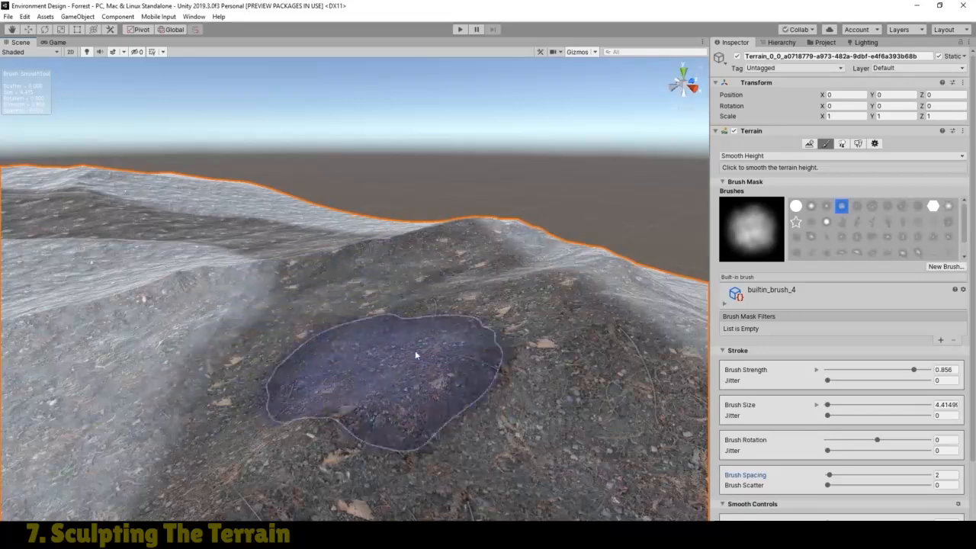
{"action": "mouse_move", "coordinate": [361, 350]}
{"action": "left_mouse_down"}
{"action": "mouse_move", "coordinate": [391, 384]}
{"action": "mouse_move", "coordinate": [507, 287]}
{"action": "mouse_move", "coordinate": [246, 292]}
{"action": "left_mouse_up"}
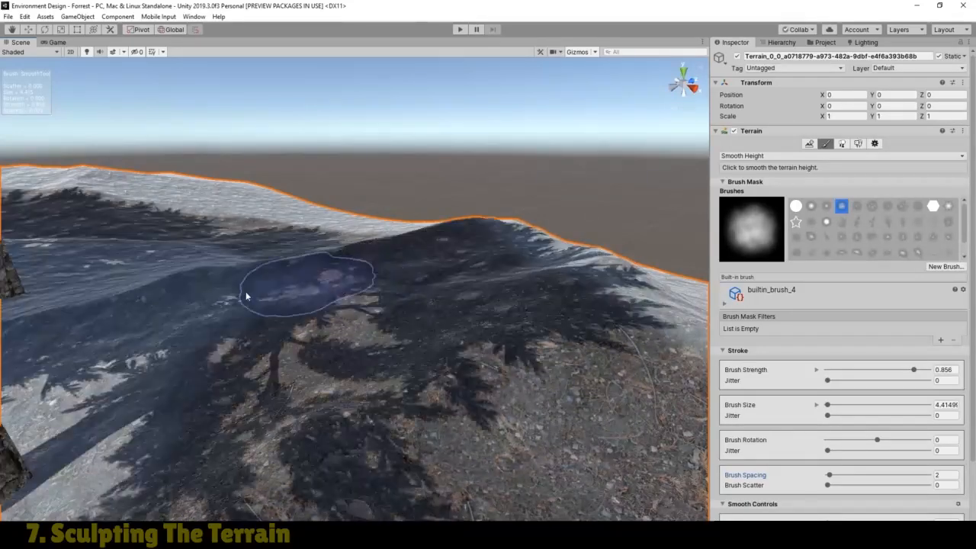
{"action": "left_click", "coordinate": [13, 29]}
{"action": "left_click_drag", "start_coordinate": [341, 304], "coordinate": [851, 473]}
{"action": "right_click_drag", "start_coordinate": [409, 380], "coordinate": [705, 381]}
{"action": "left_click_drag", "start_coordinate": [229, 427], "coordinate": [808, 308]}
{"action": "right_click_drag", "start_coordinate": [283, 324], "coordinate": [556, 289]}
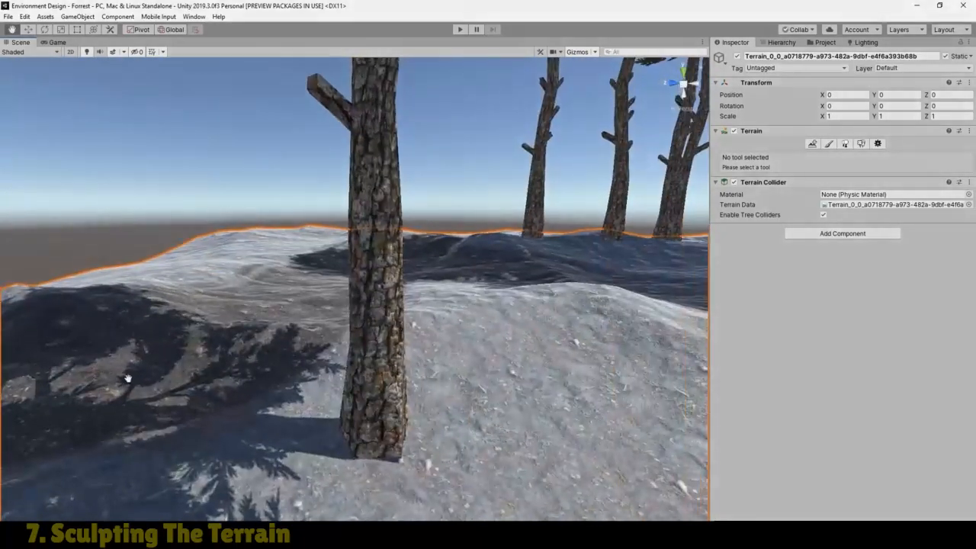
{"action": "left_click_drag", "start_coordinate": [127, 379], "coordinate": [853, 174]}
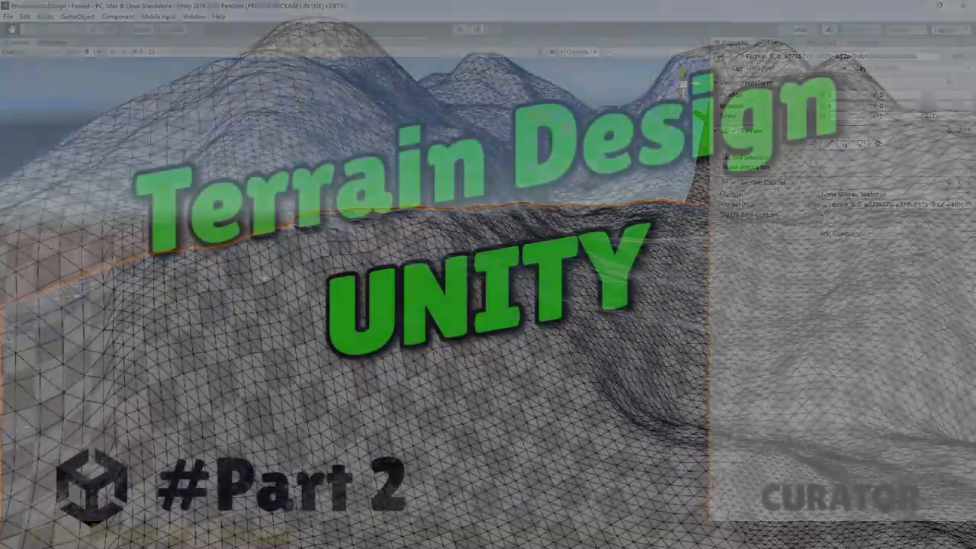